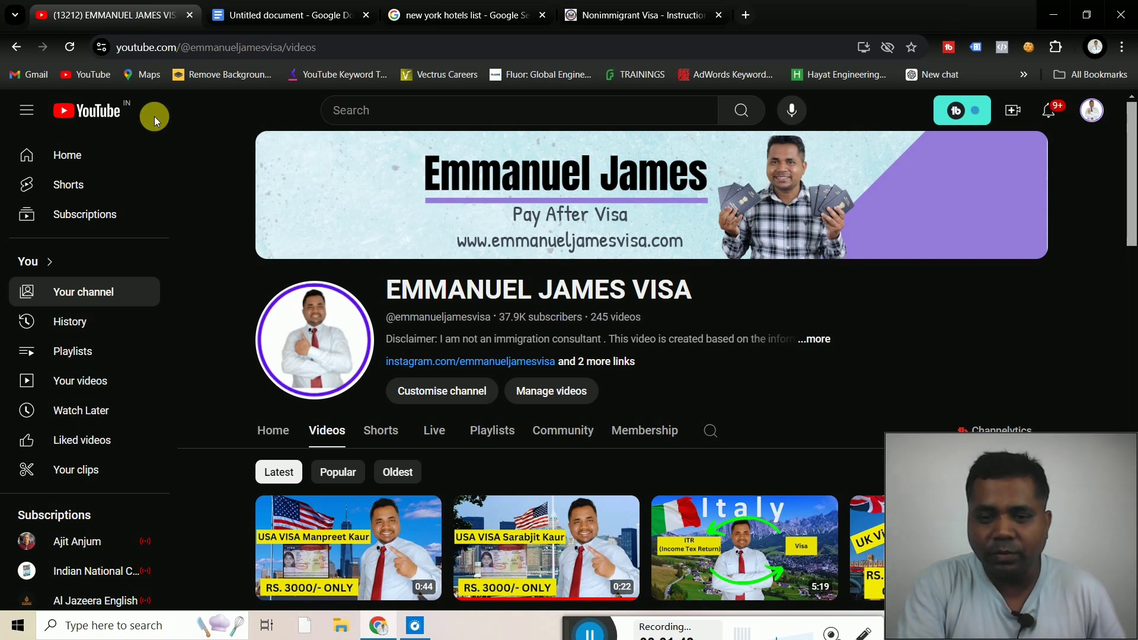
# Leave the YouTube channel page for the 'Nonimmigrant Visa - Instruction' DS-160 start page
pyautogui.click(572, 633)
pyautogui.moveTo(572, 633); pyautogui.dragTo(572, 627)
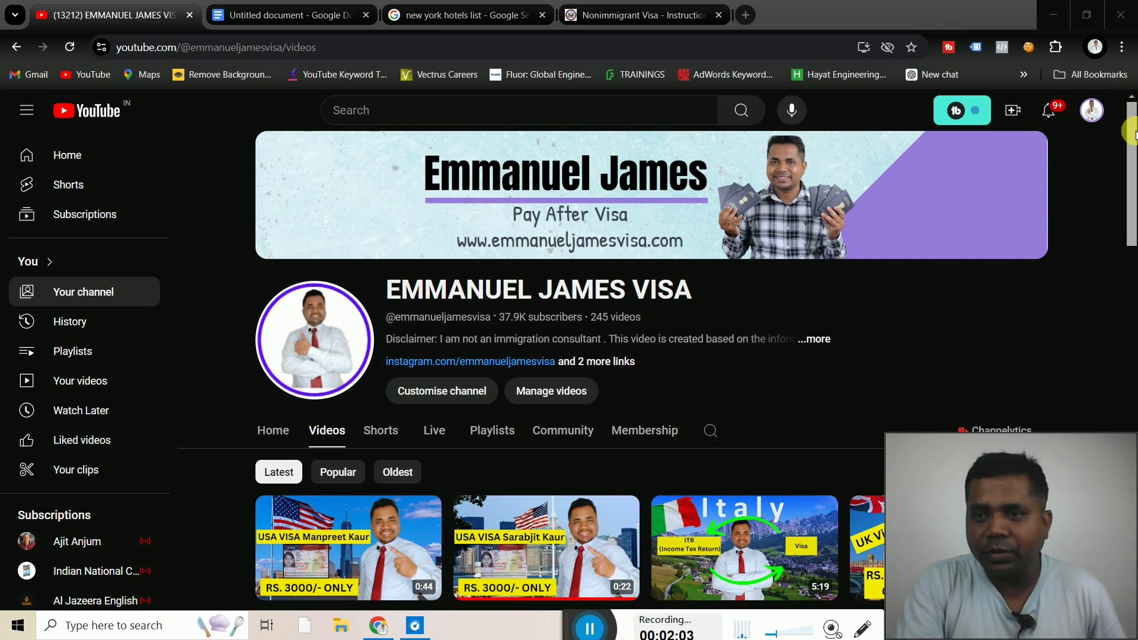
pyautogui.scroll(-1, 1133, 172)
pyautogui.scroll(-3, 1133, 172)
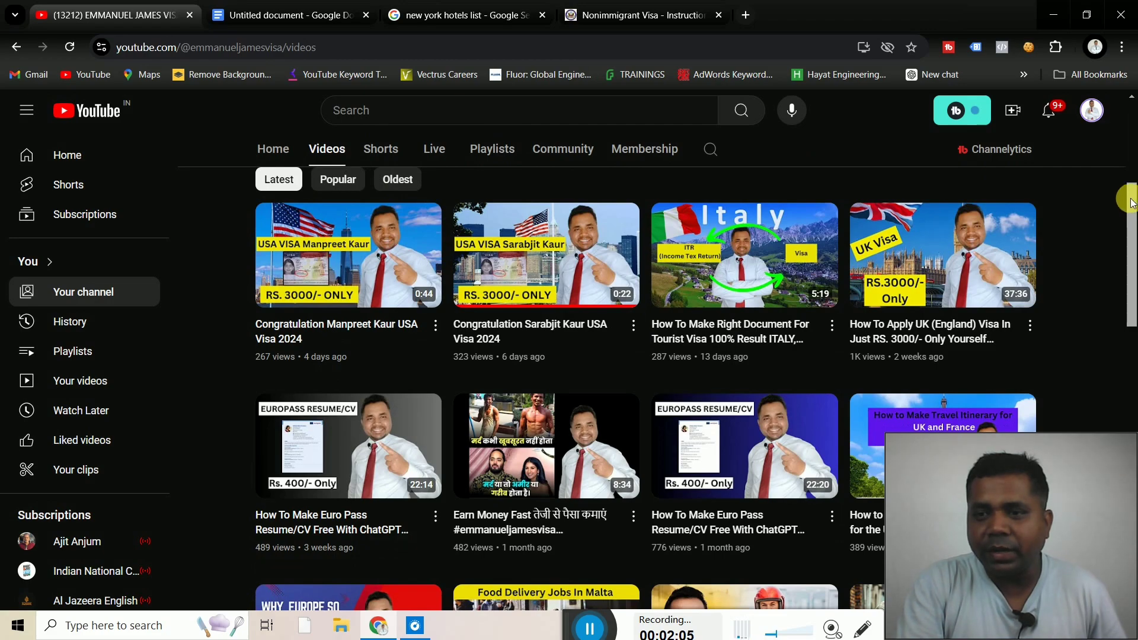
pyautogui.moveTo(1132, 203)
pyautogui.mouseDown()
pyautogui.moveTo(1133, 514)
pyautogui.moveTo(1133, 363)
pyautogui.mouseUp()
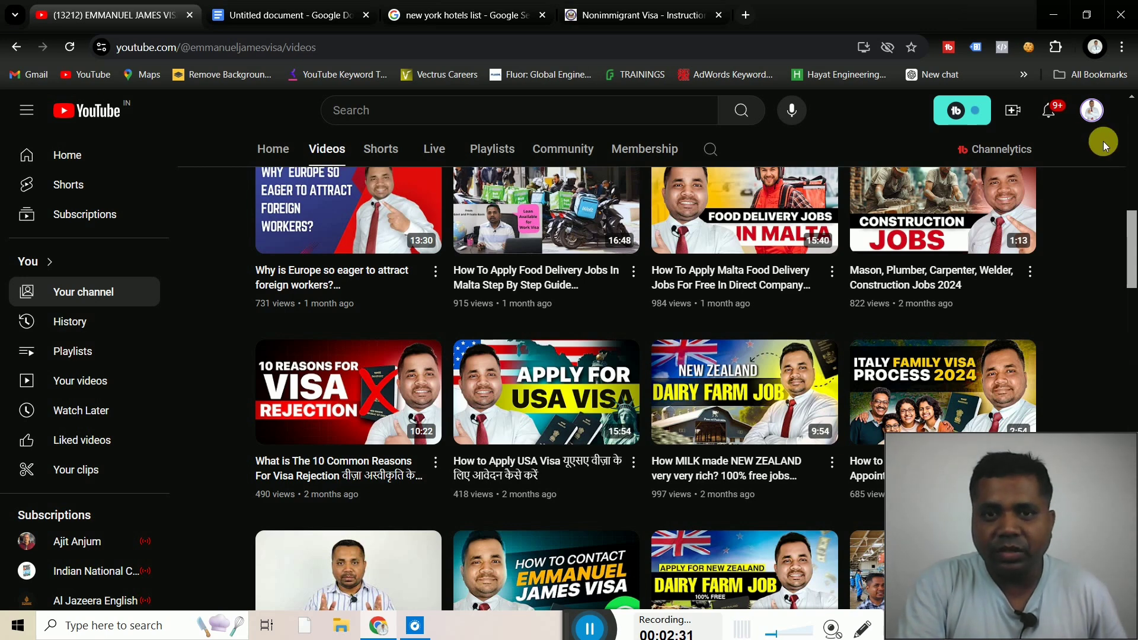
pyautogui.click(655, 16)
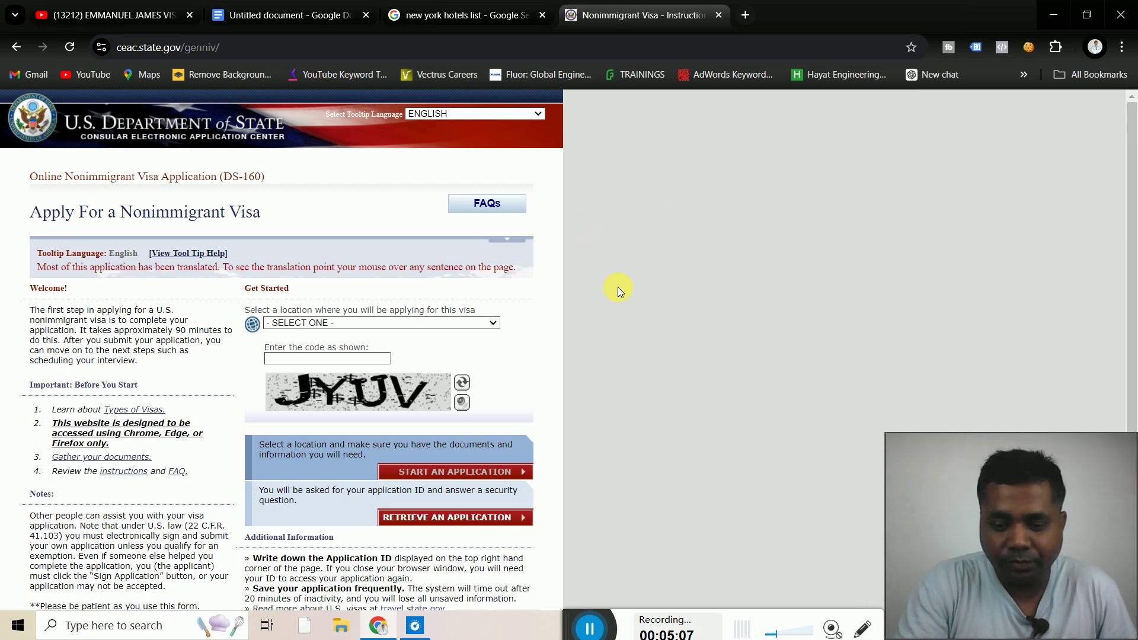
# Select INDIA, CHENNAI as the application location
pyautogui.scroll(-2, 618, 286)
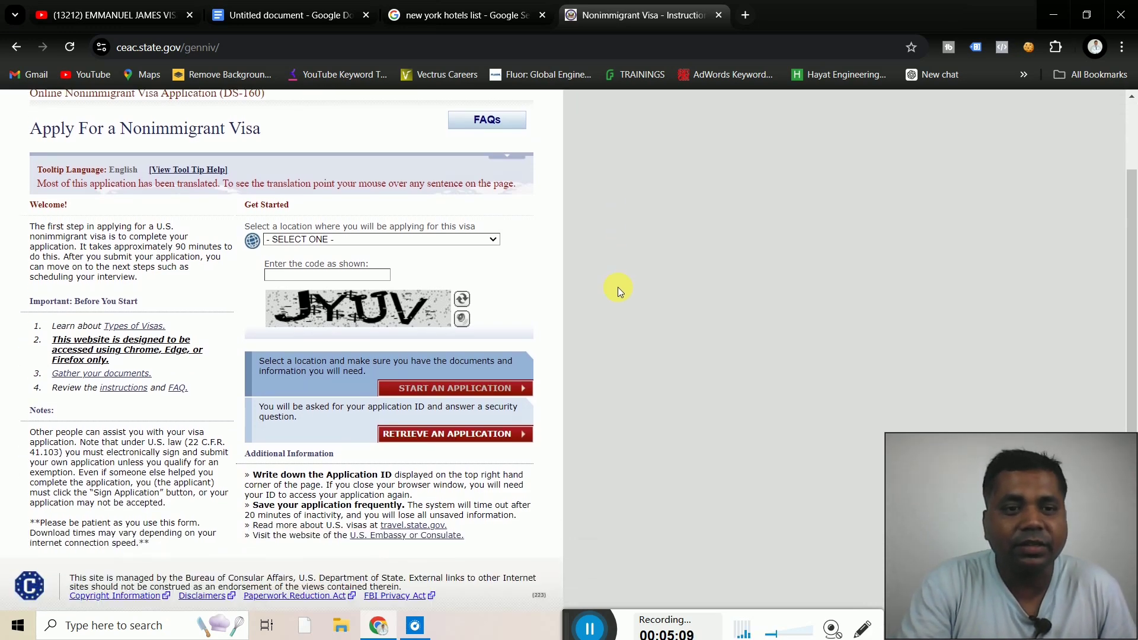
pyautogui.scroll(1, 618, 287)
pyautogui.scroll(1, 617, 287)
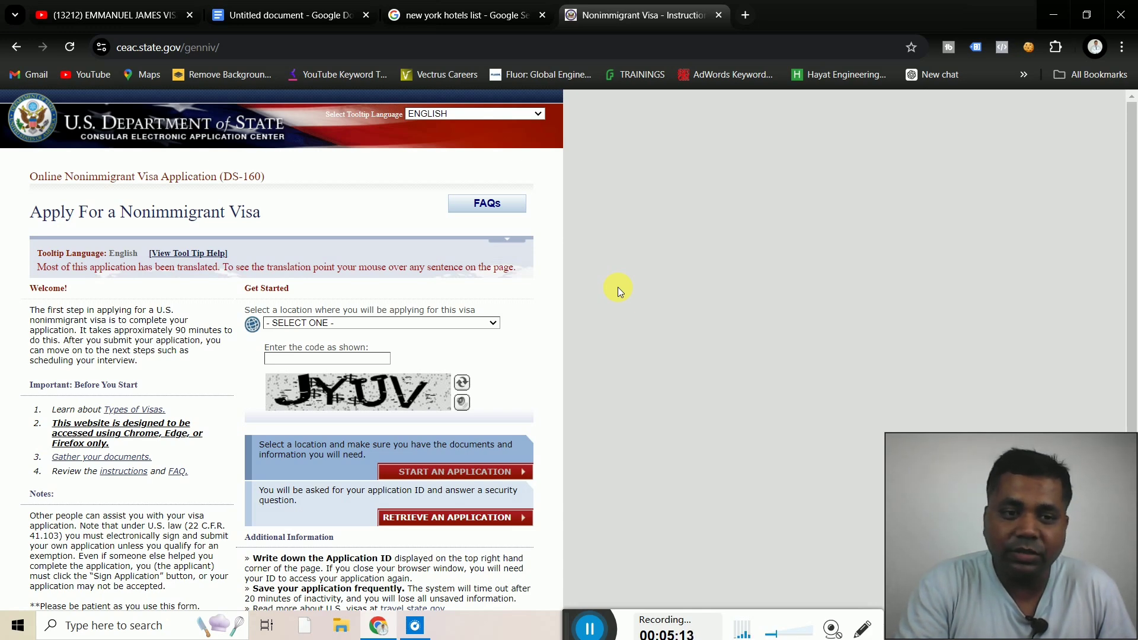
pyautogui.scroll(-2, 617, 287)
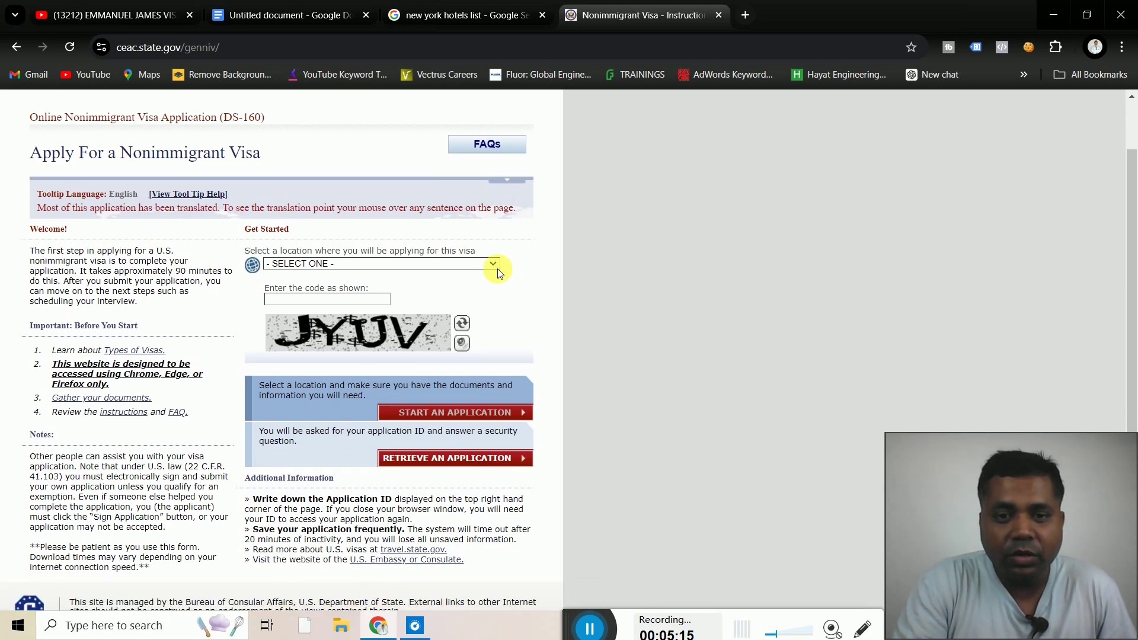
pyautogui.click(486, 266)
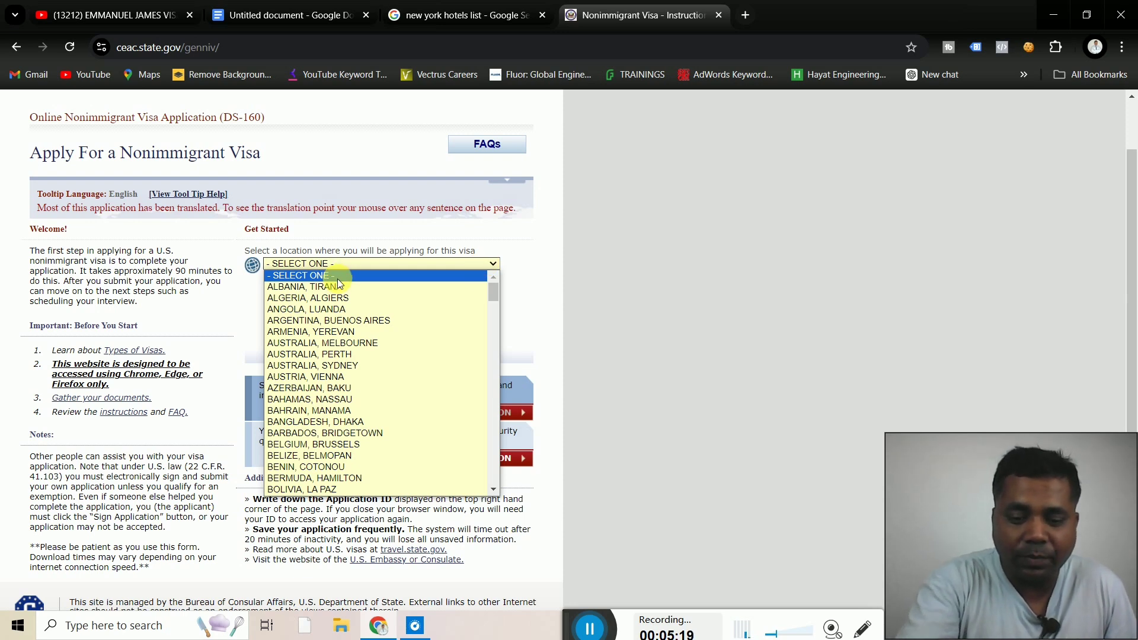
pyautogui.press('i')
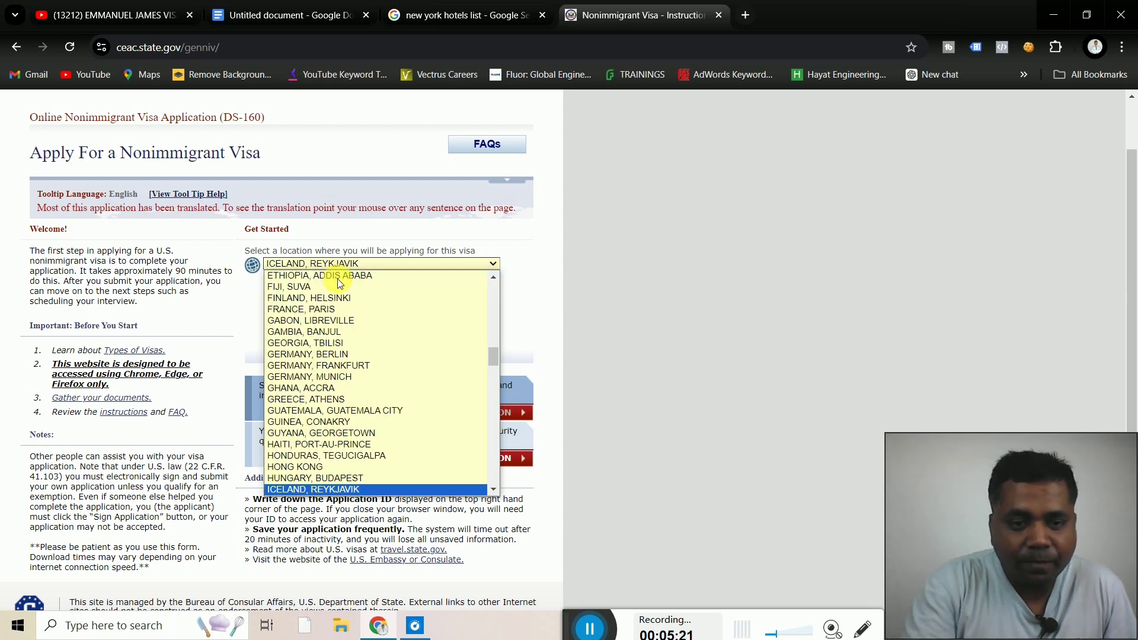
pyautogui.press('i')
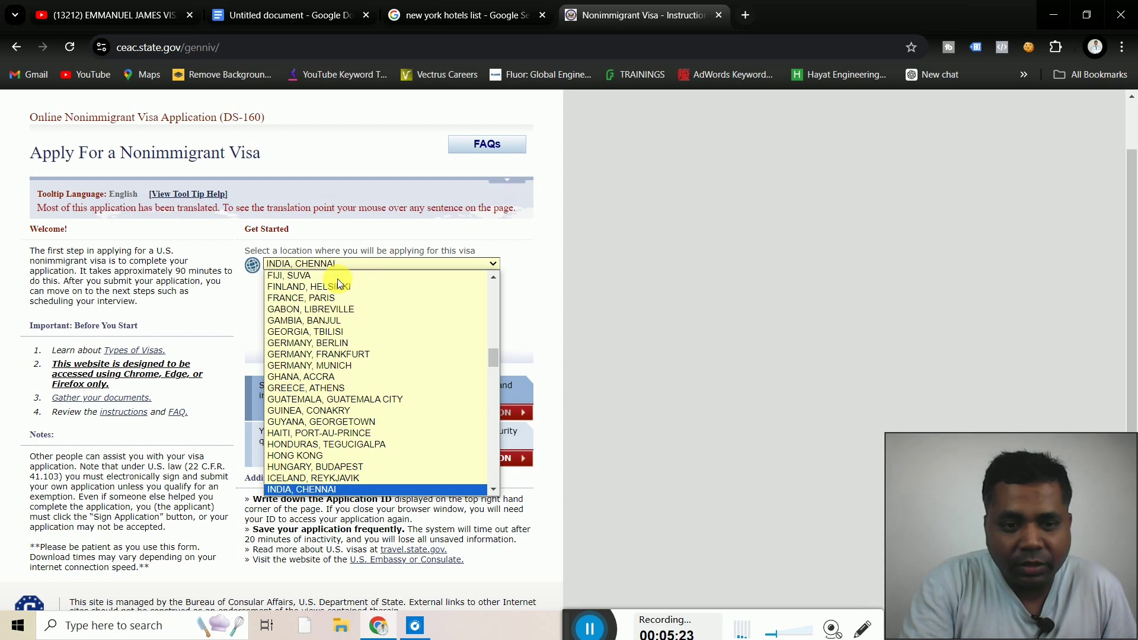
pyautogui.press('i')
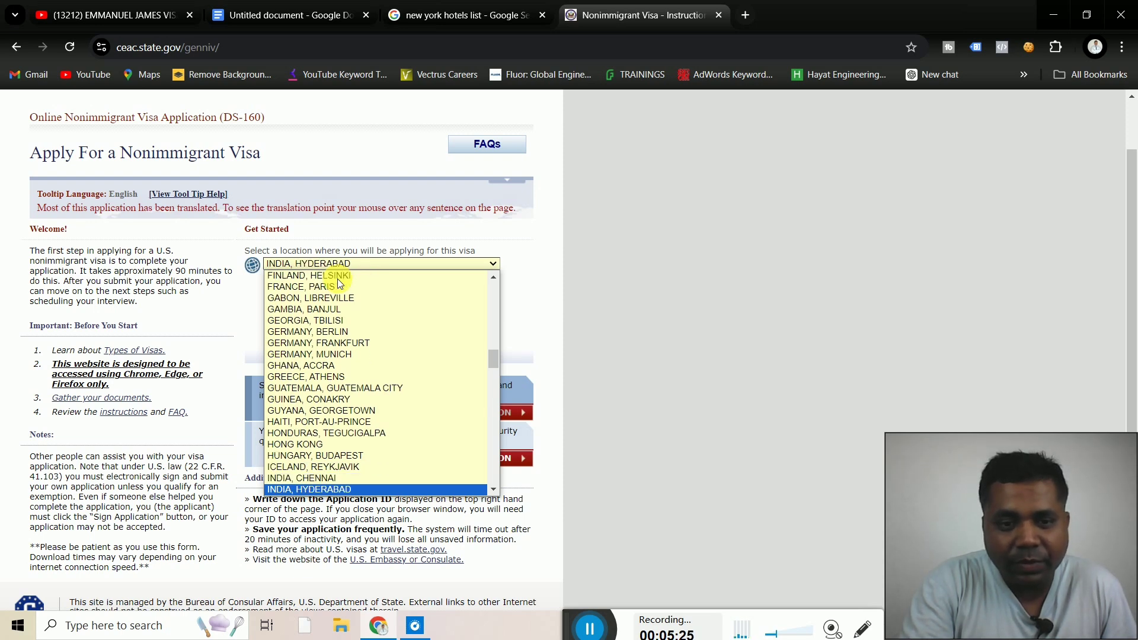
pyautogui.press('i')
pyautogui.press('i')
pyautogui.press('i')
pyautogui.press('i')
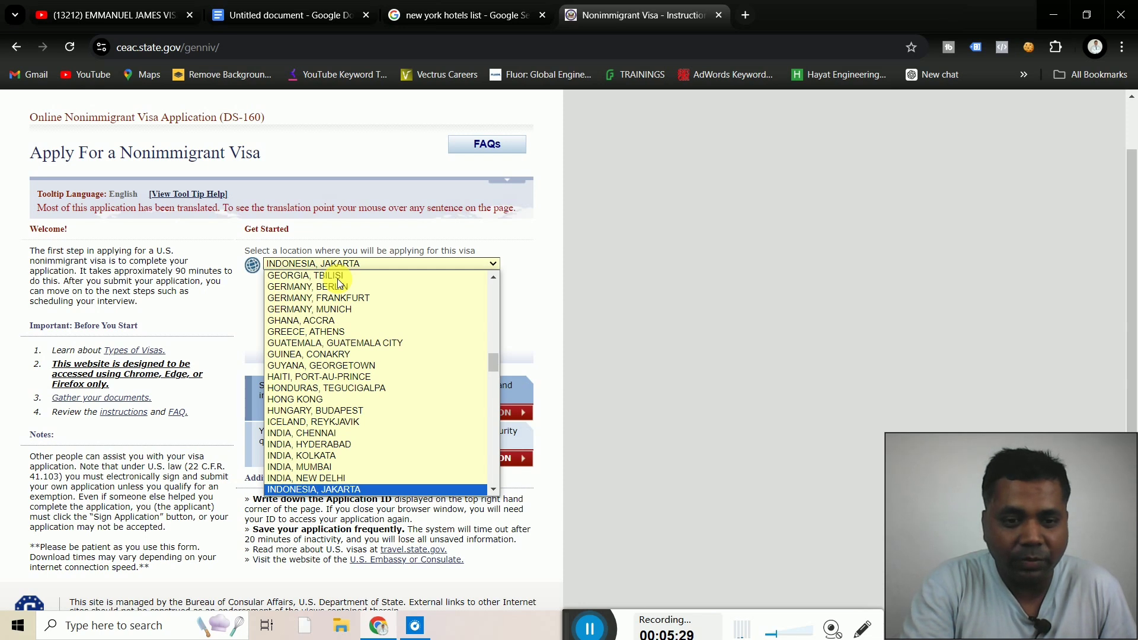
pyautogui.press('Up')
pyautogui.press('Up')
pyautogui.press('Up')
pyautogui.press('Up')
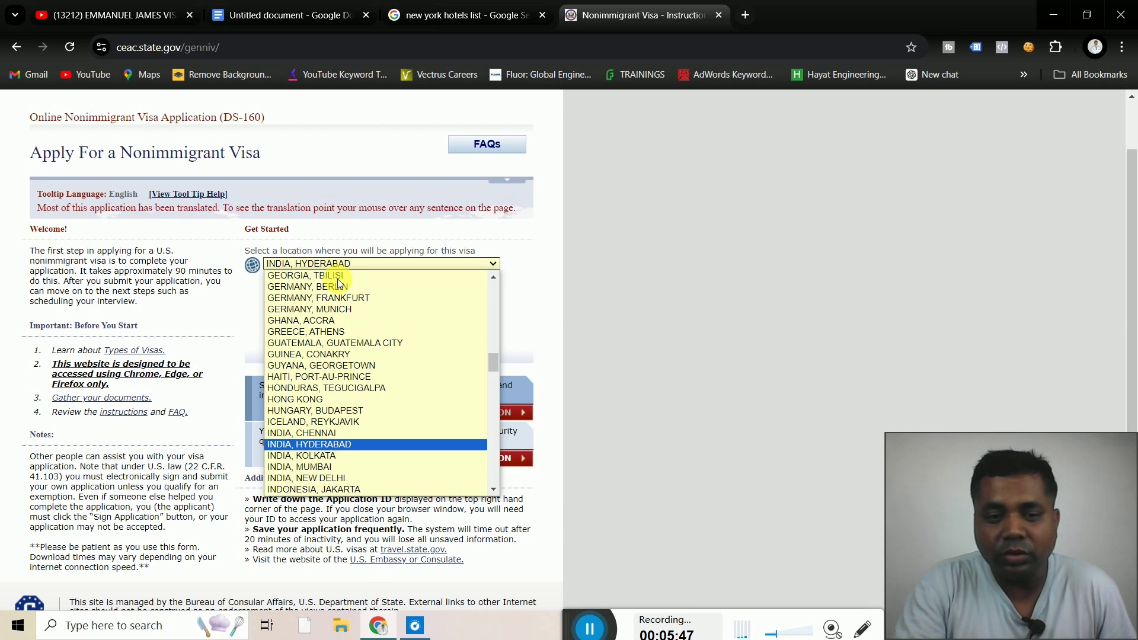
pyautogui.press('Down')
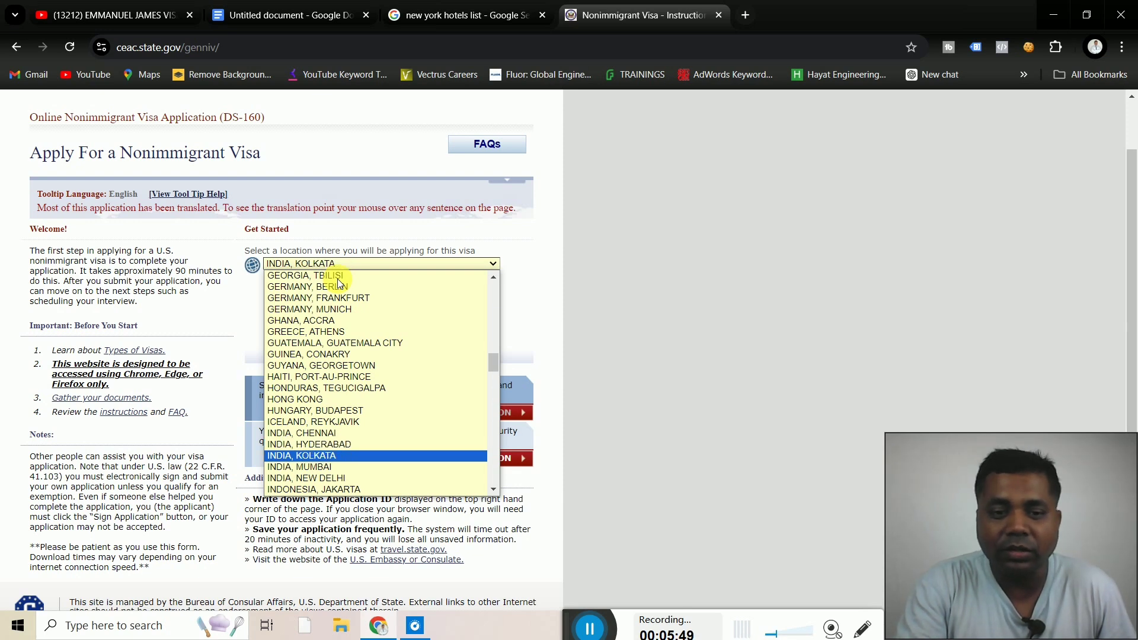
pyautogui.press('Up')
pyautogui.press('Up')
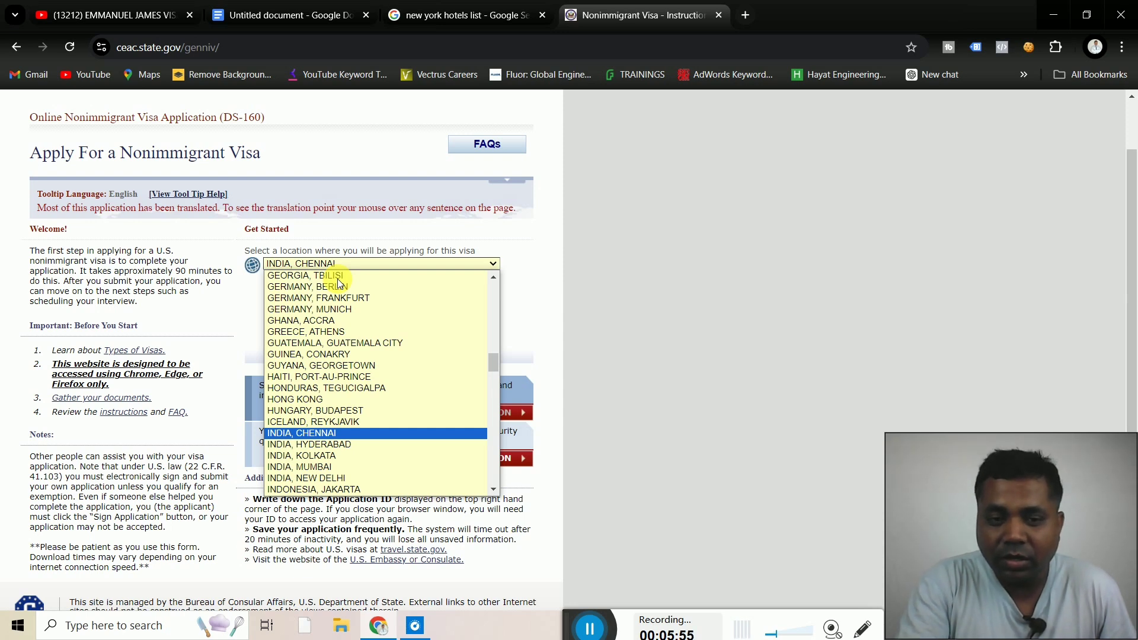
pyautogui.press('Return')
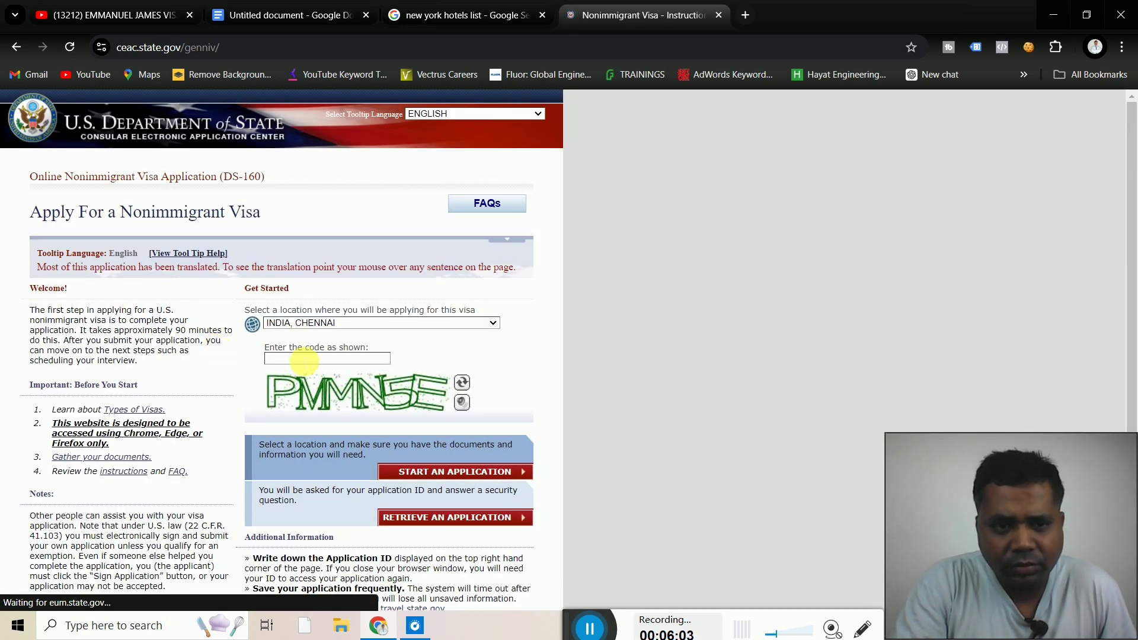
# Enter the captcha code PMMN5E and start a new application
pyautogui.click(299, 358)
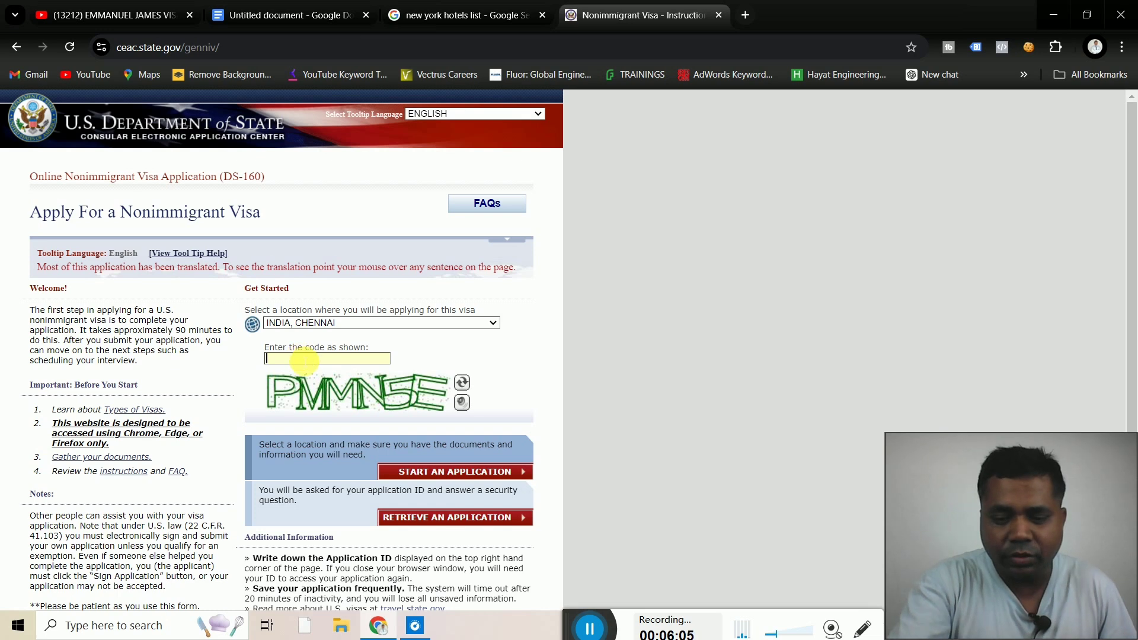
pyautogui.write('P')
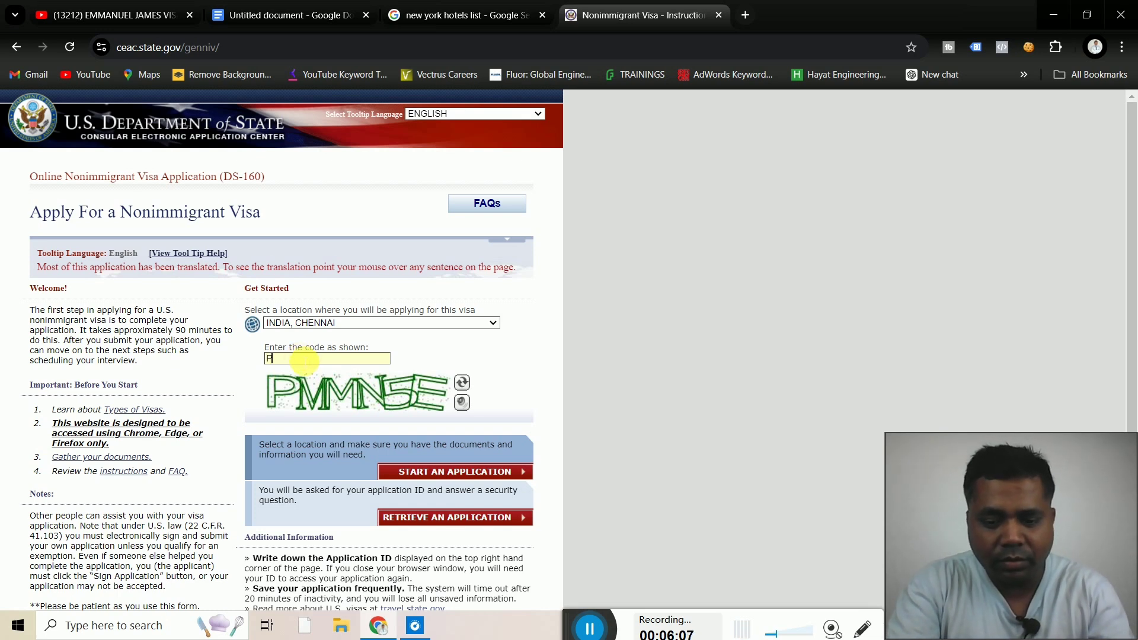
pyautogui.write('MM')
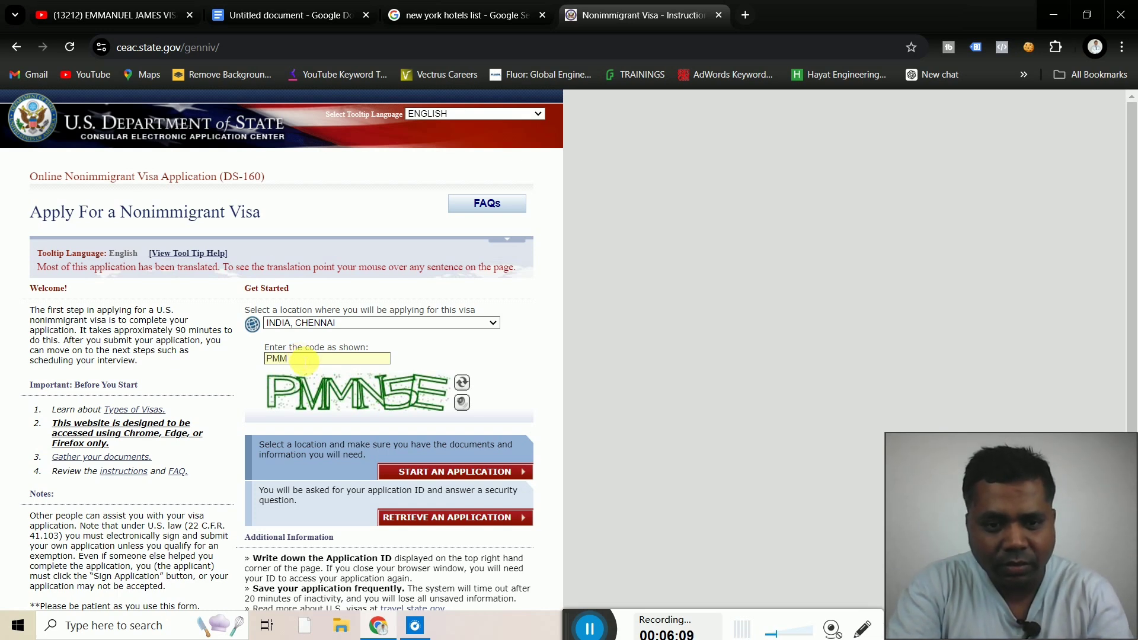
pyautogui.write('N5E')
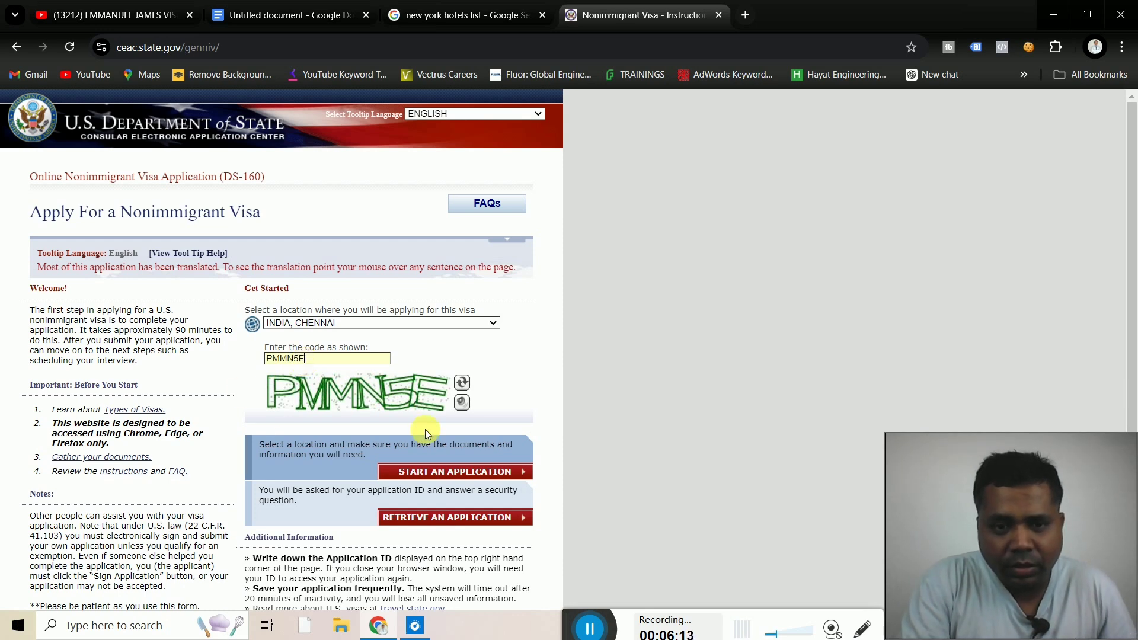
pyautogui.click(469, 473)
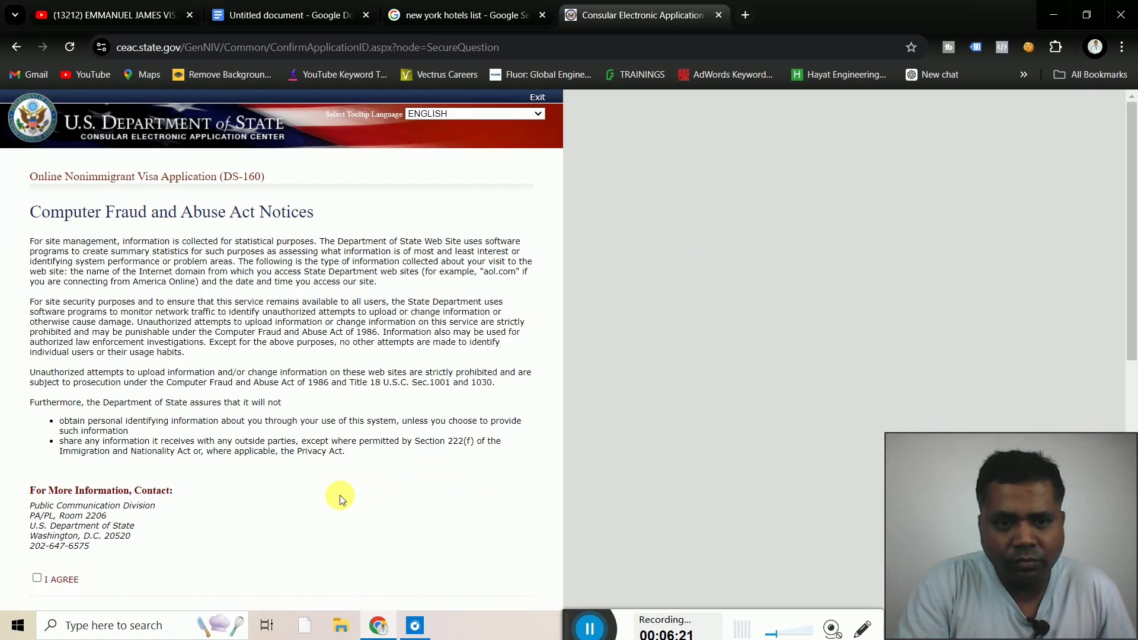
# Accept the Computer Fraud and Abuse Act notice with I AGREE
pyautogui.scroll(-1, 337, 498)
pyautogui.scroll(-2, 336, 498)
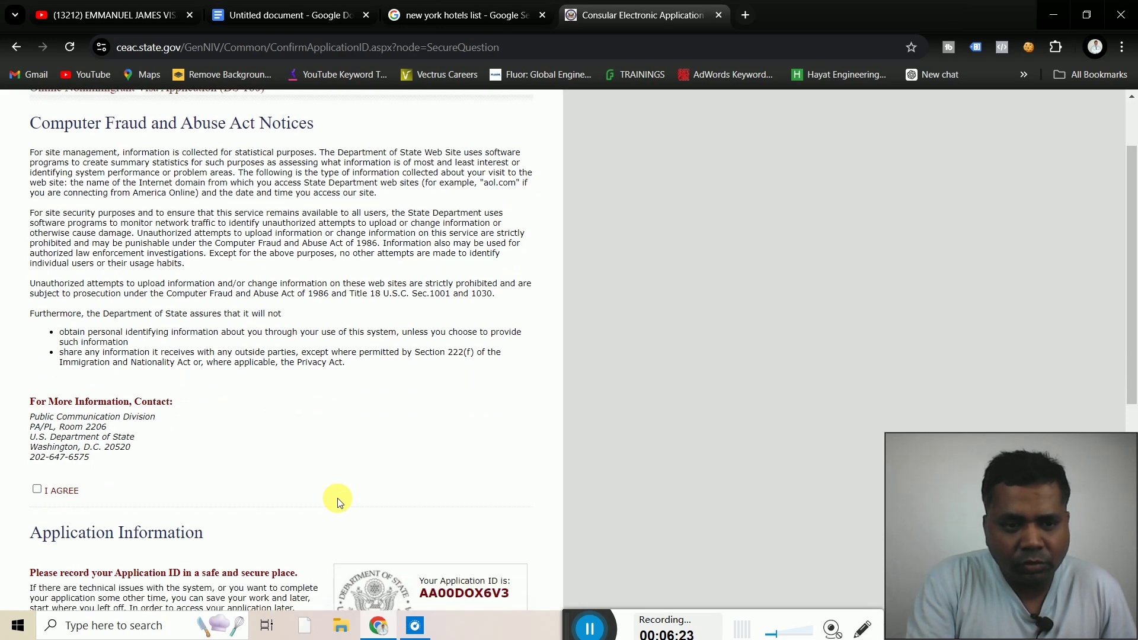
pyautogui.scroll(-1, 336, 498)
pyautogui.scroll(-1, 337, 498)
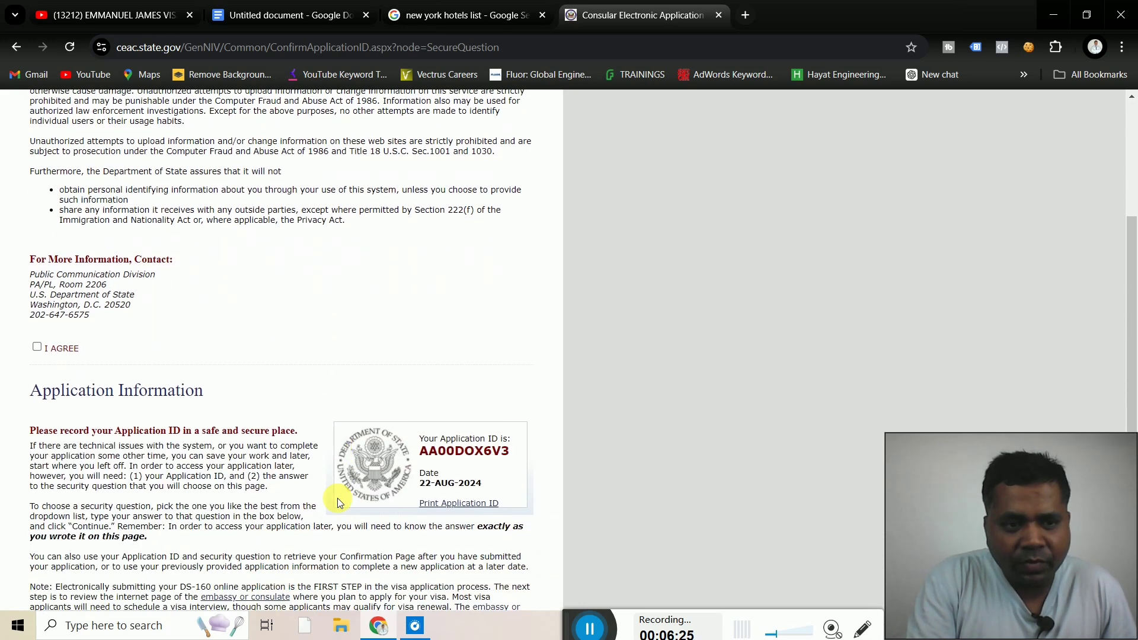
pyautogui.click(36, 342)
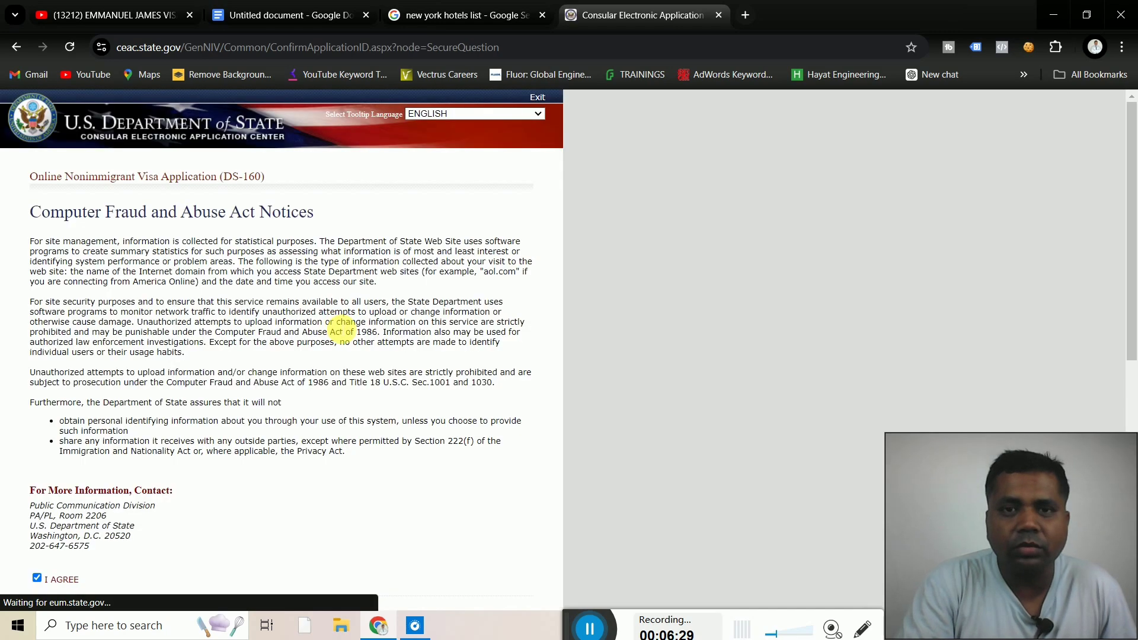
# Select the new Application ID and switch to the Untitled Google Docs document
pyautogui.scroll(-6, 338, 326)
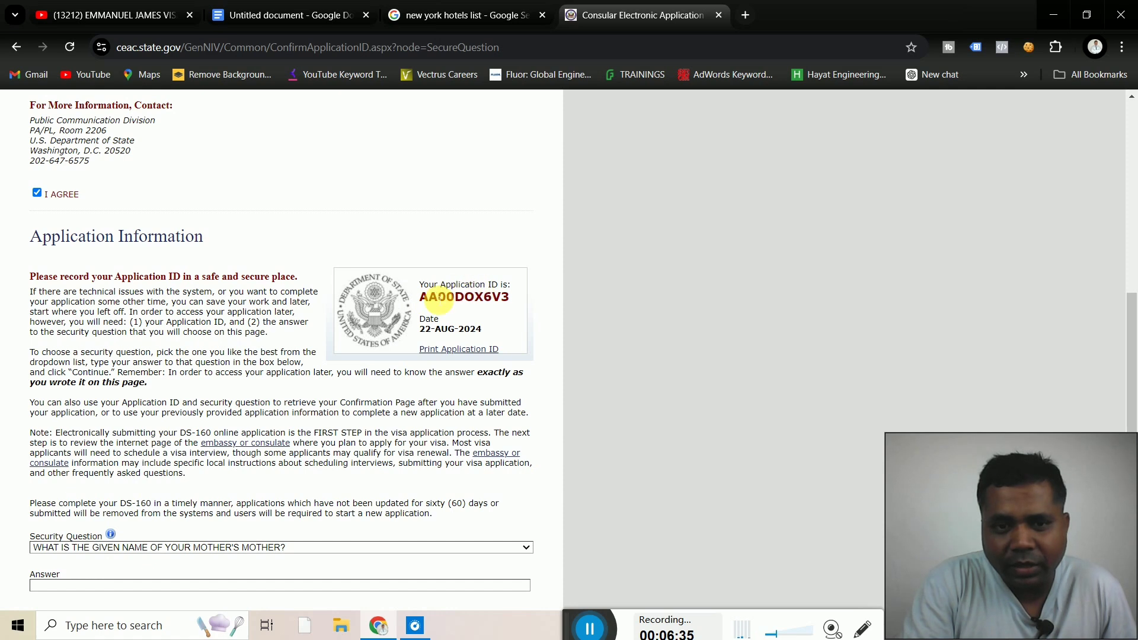
pyautogui.moveTo(421, 298); pyautogui.dragTo(522, 302)
pyautogui.hotkey('ctrl', 'c')
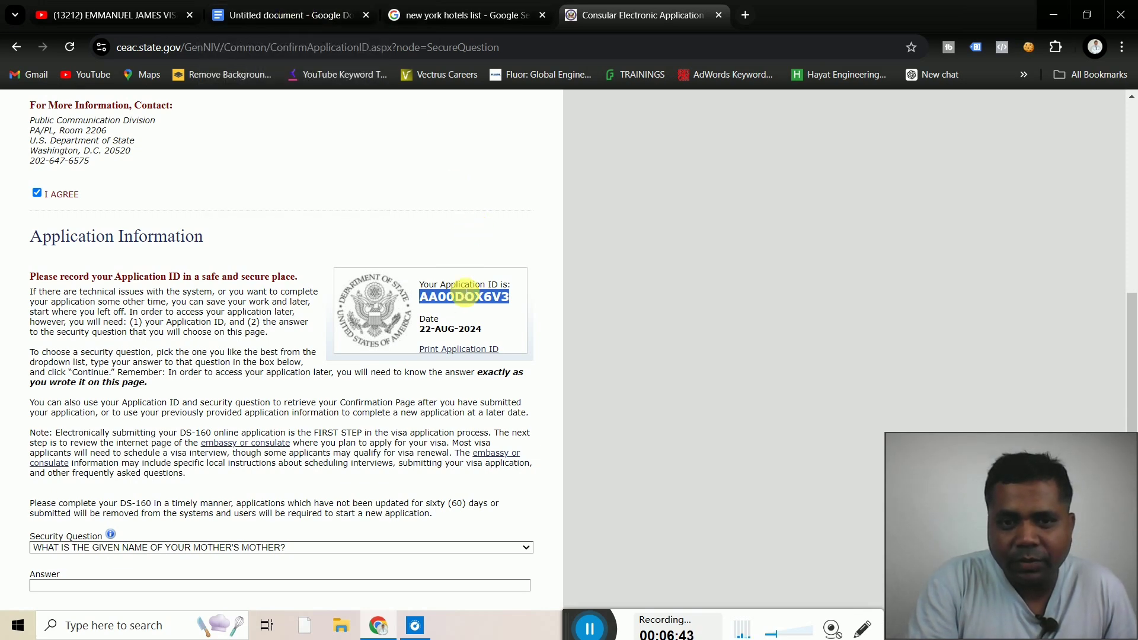
pyautogui.click(328, 18)
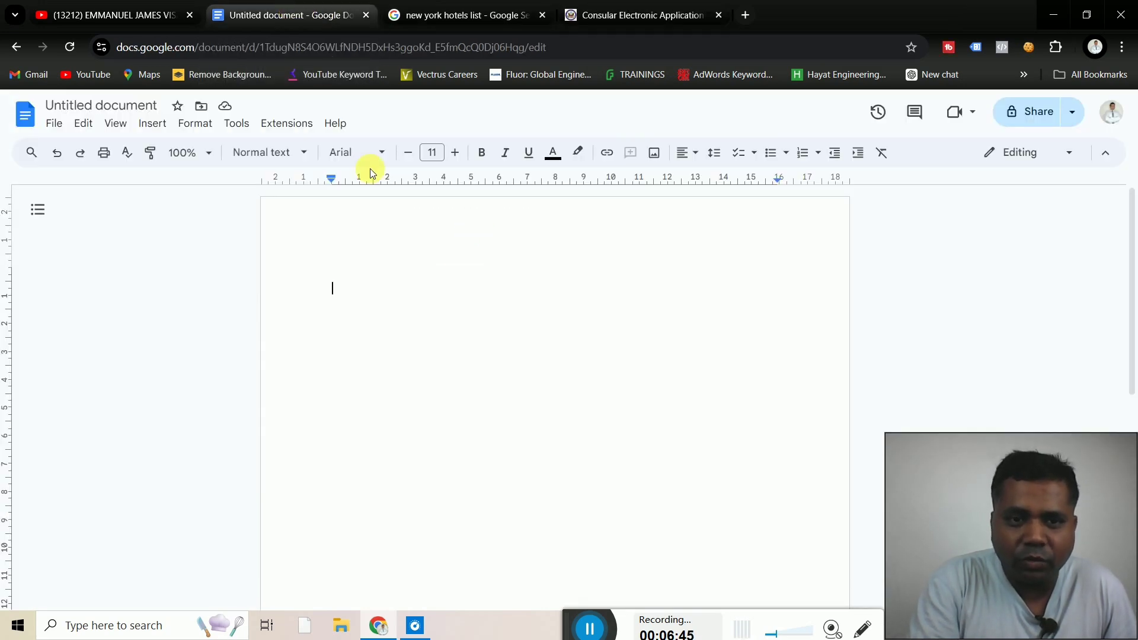
# Paste the Application ID into the Google Doc on its own line, then return to CEAC
pyautogui.hotkey('ctrl', 'v')
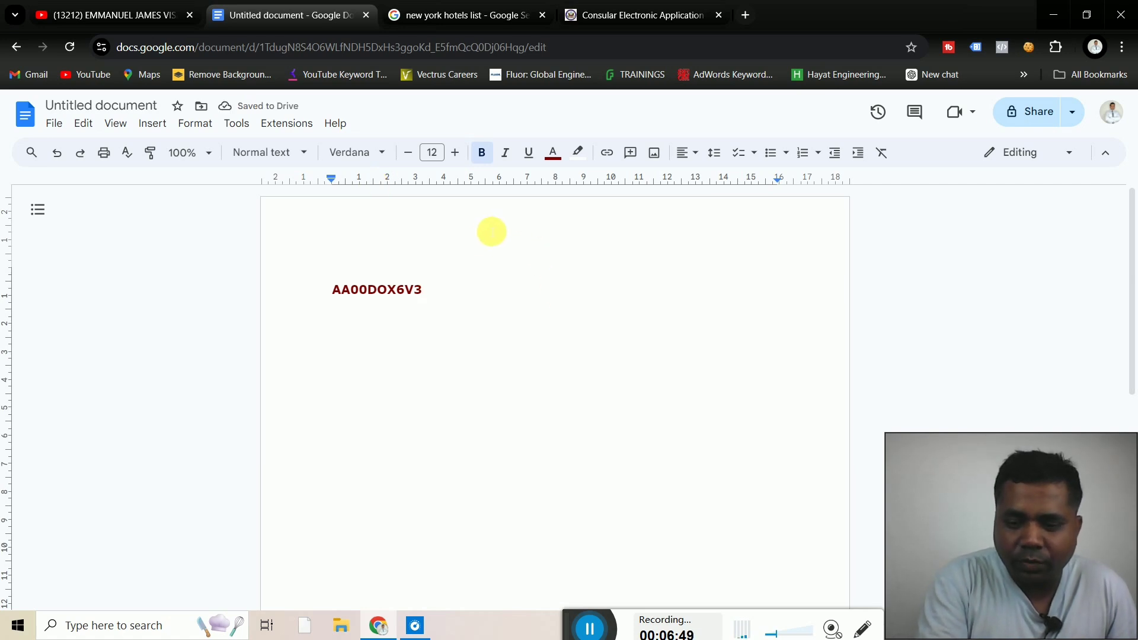
pyautogui.press('Return')
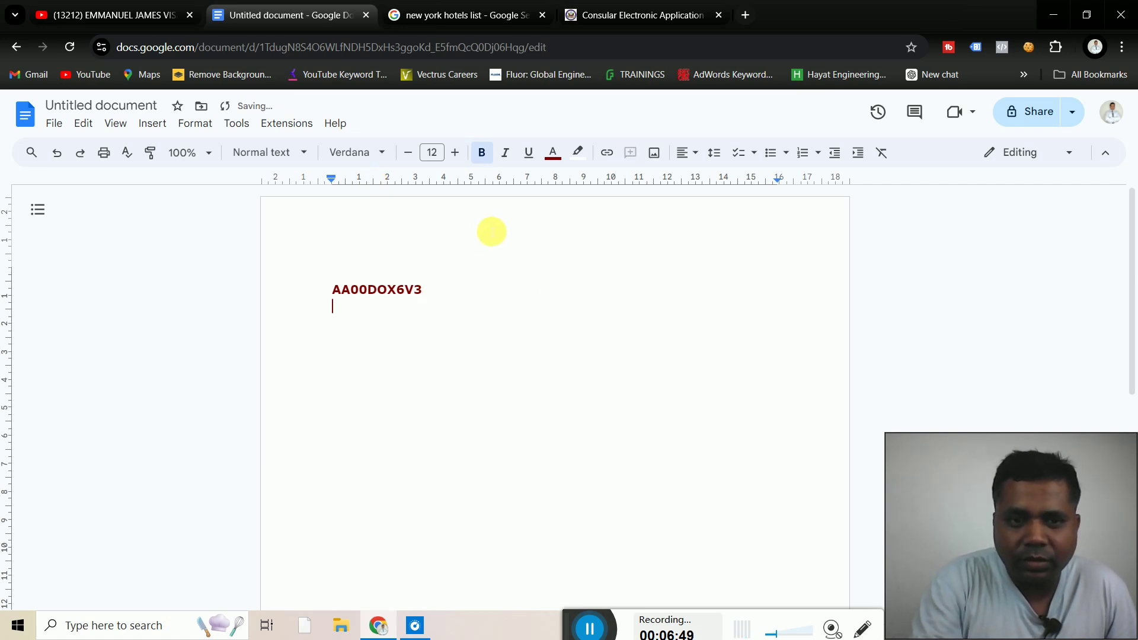
pyautogui.click(636, 22)
# Answer the mother's-mother security question and continue to Personal Information 1
pyautogui.click(318, 228)
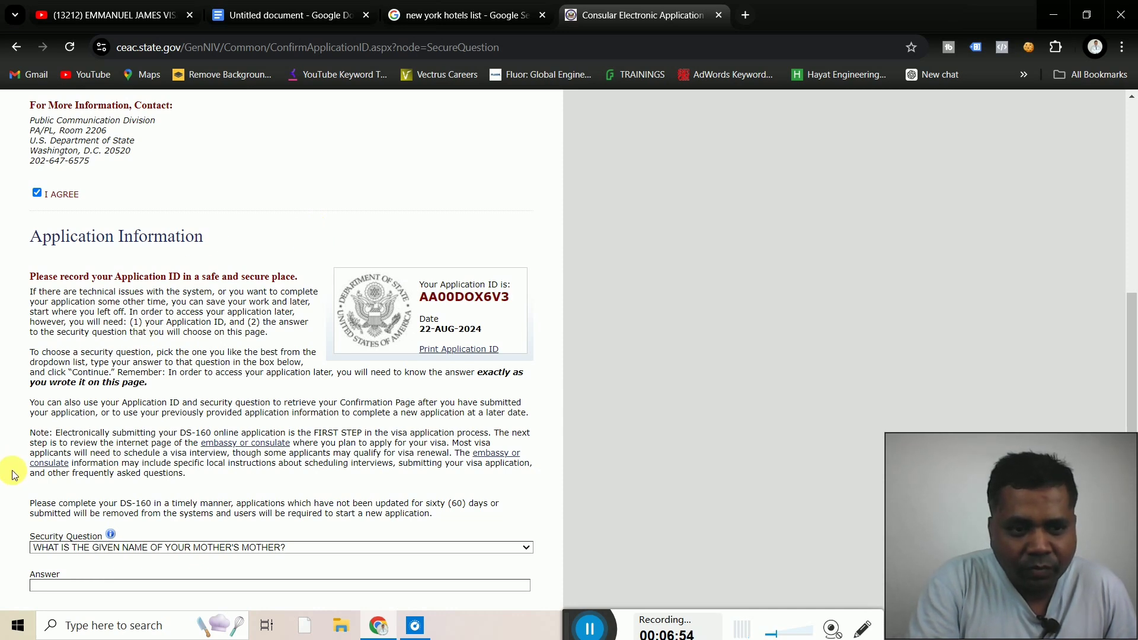
pyautogui.scroll(-2, 13, 480)
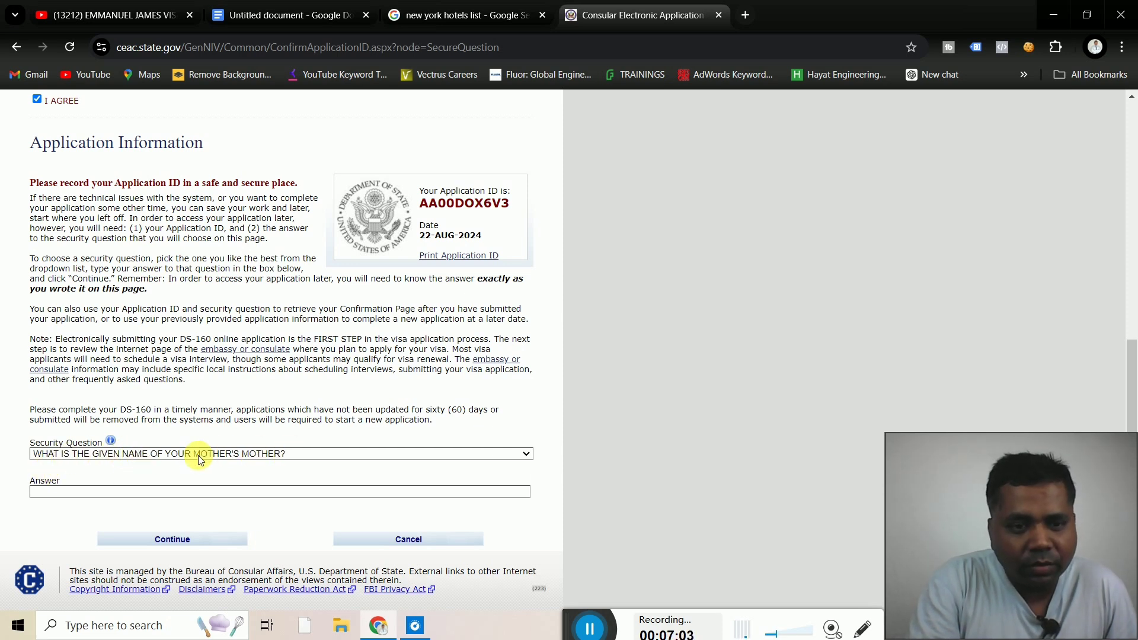
pyautogui.click(155, 494)
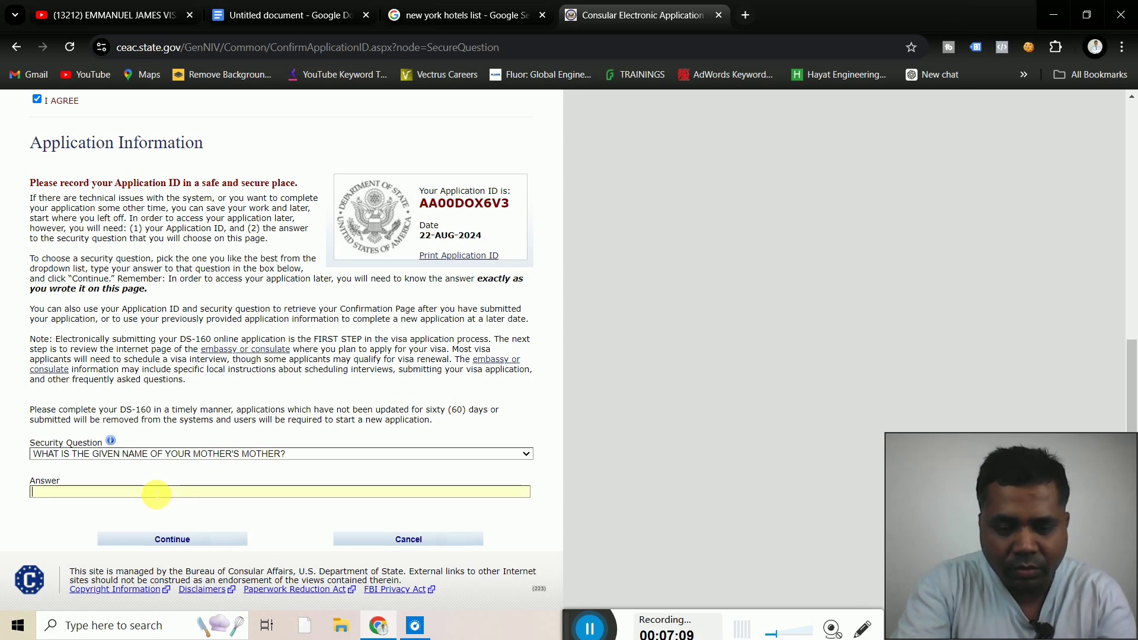
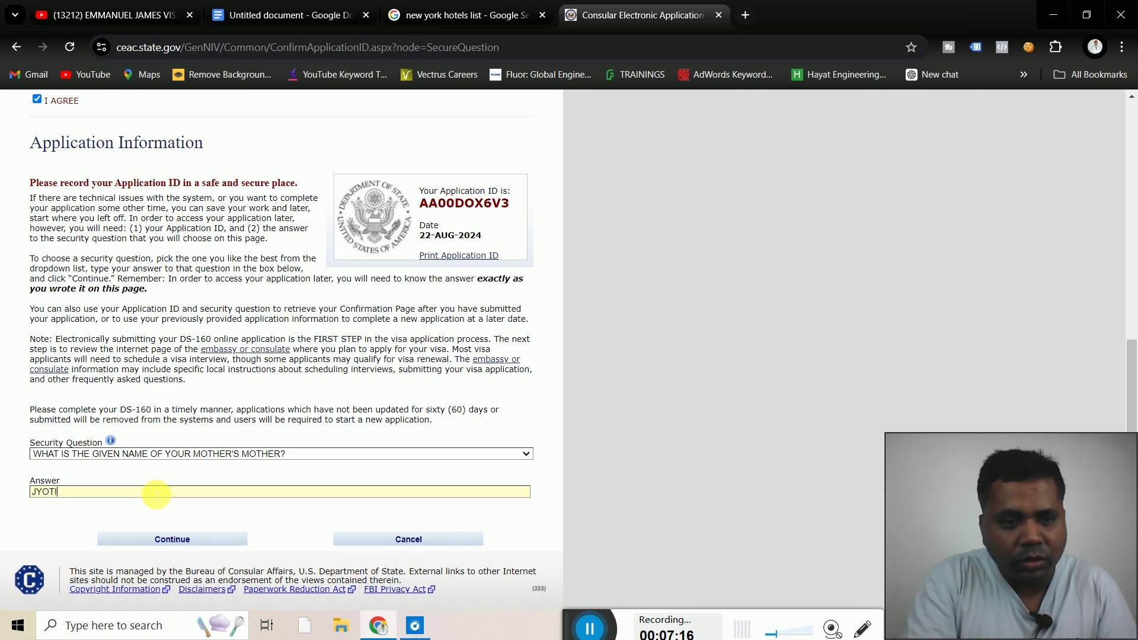
pyautogui.click(10, 508)
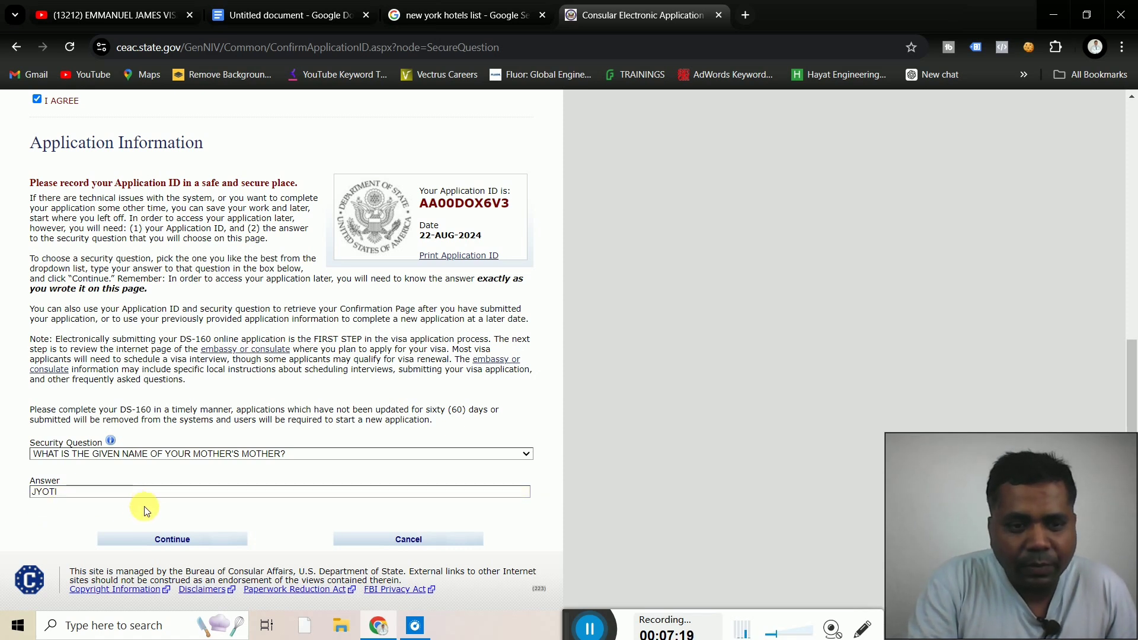
pyautogui.click(165, 541)
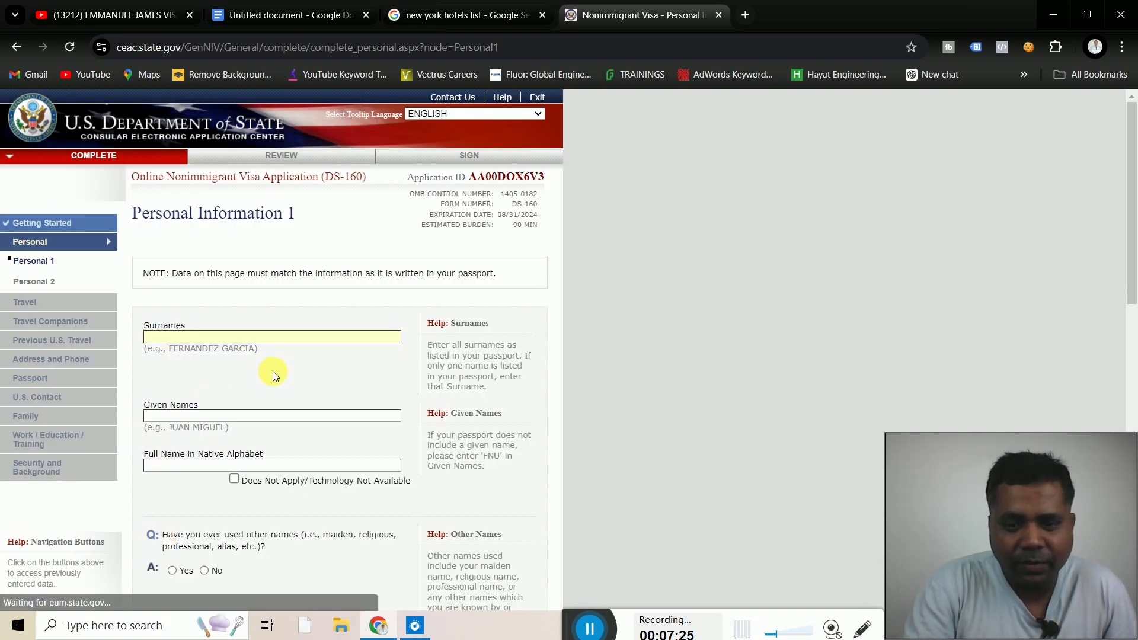
# Enter the applicant's surname and given names, and mark native-alphabet name Does Not Apply
pyautogui.click(273, 371)
pyautogui.scroll(-1, 273, 371)
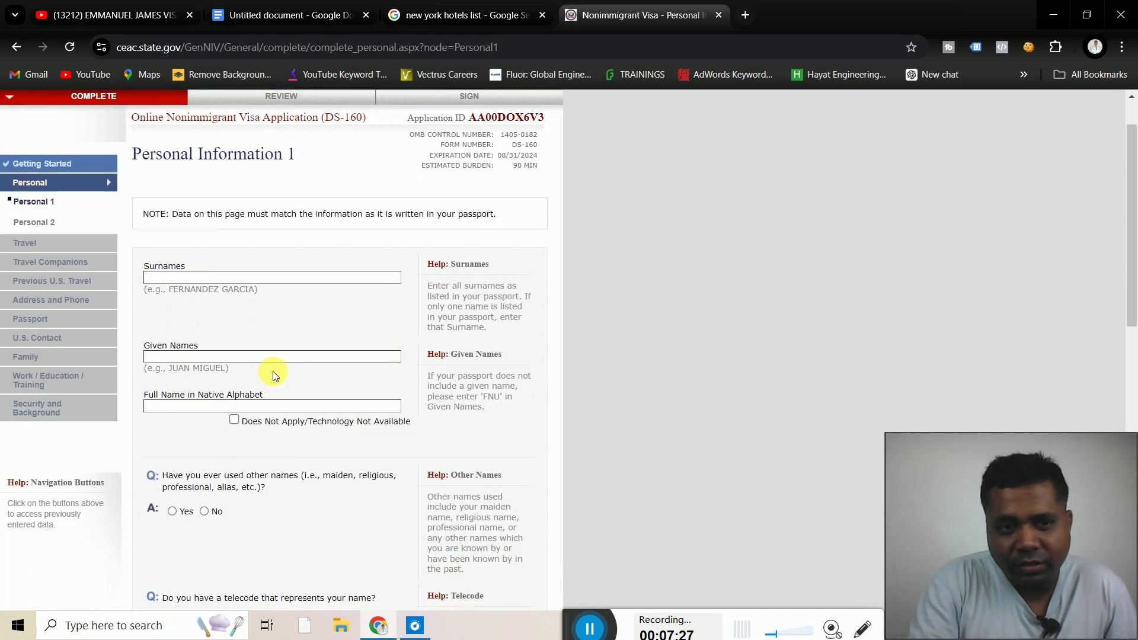
pyautogui.click(233, 278)
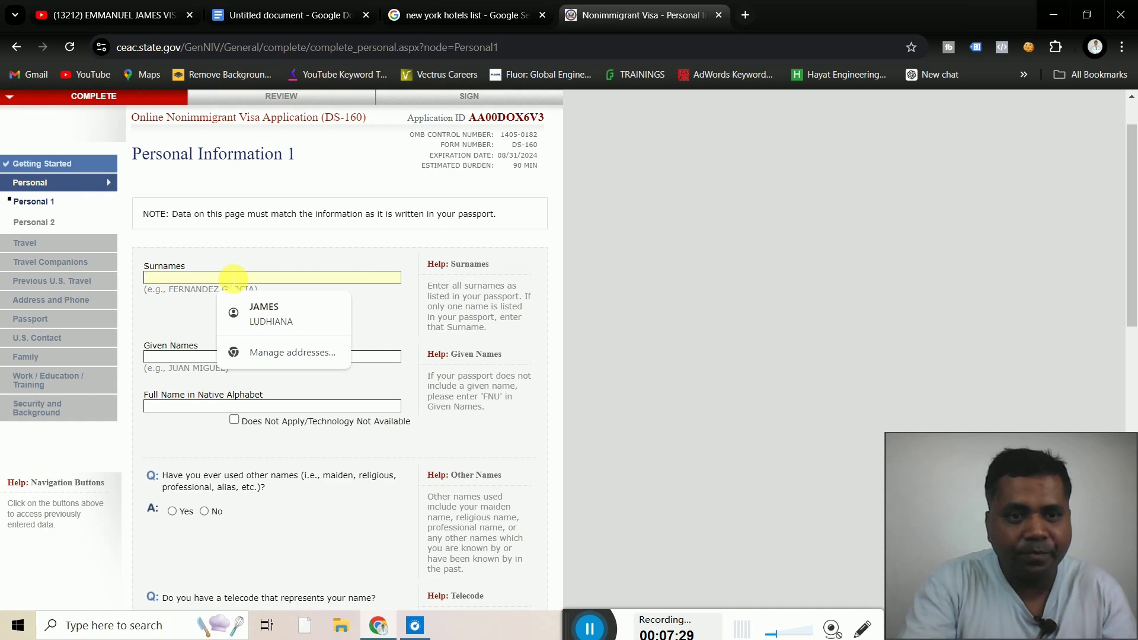
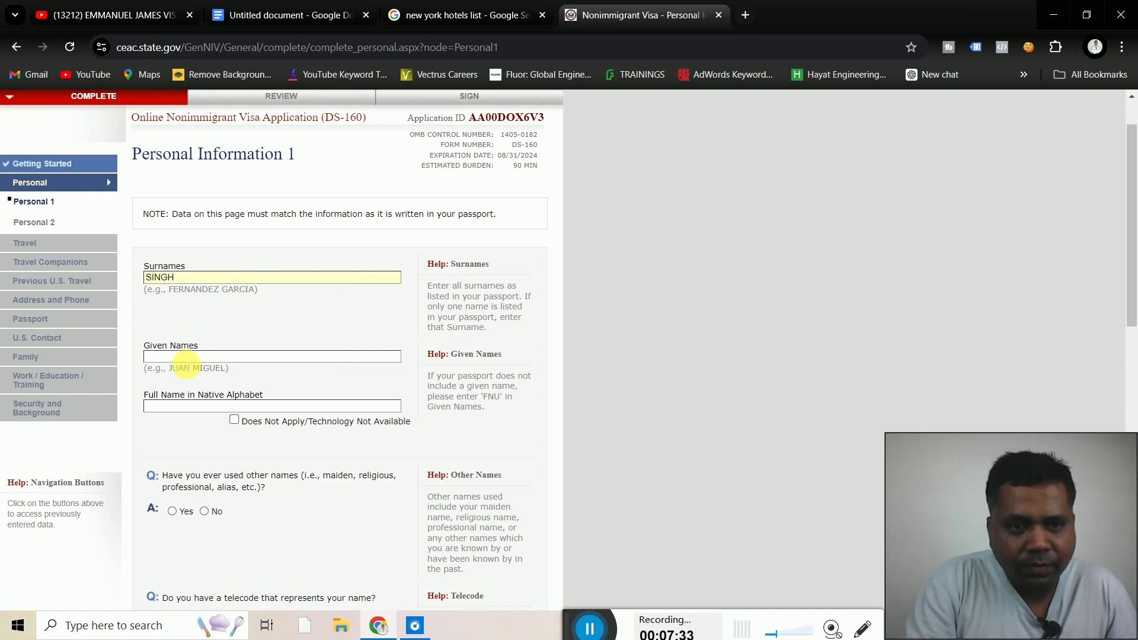
pyautogui.click(185, 357)
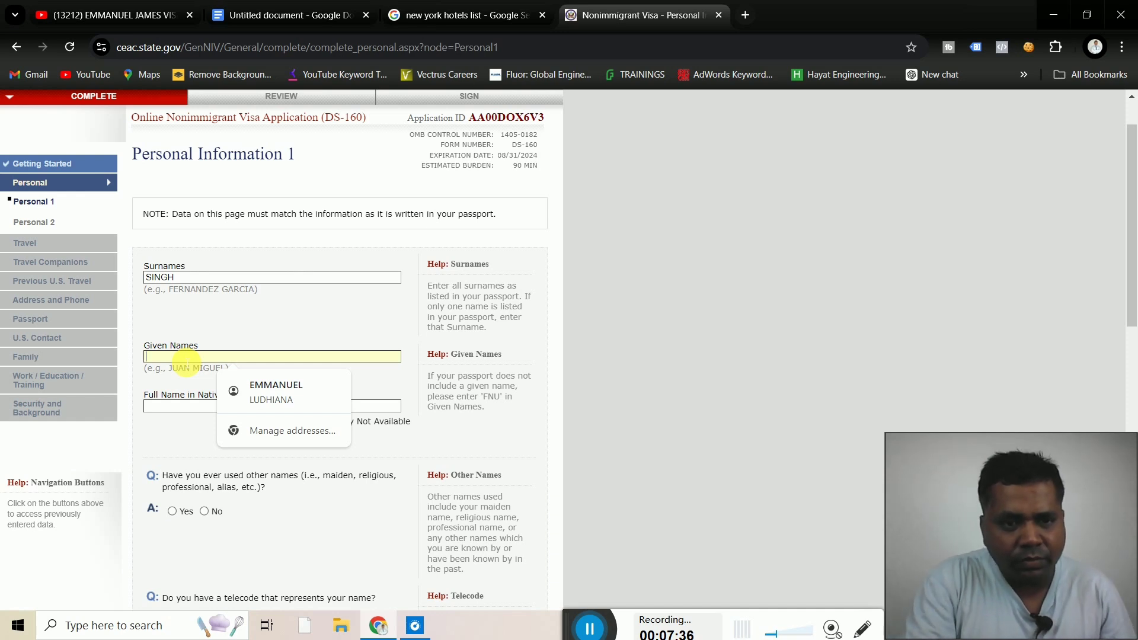
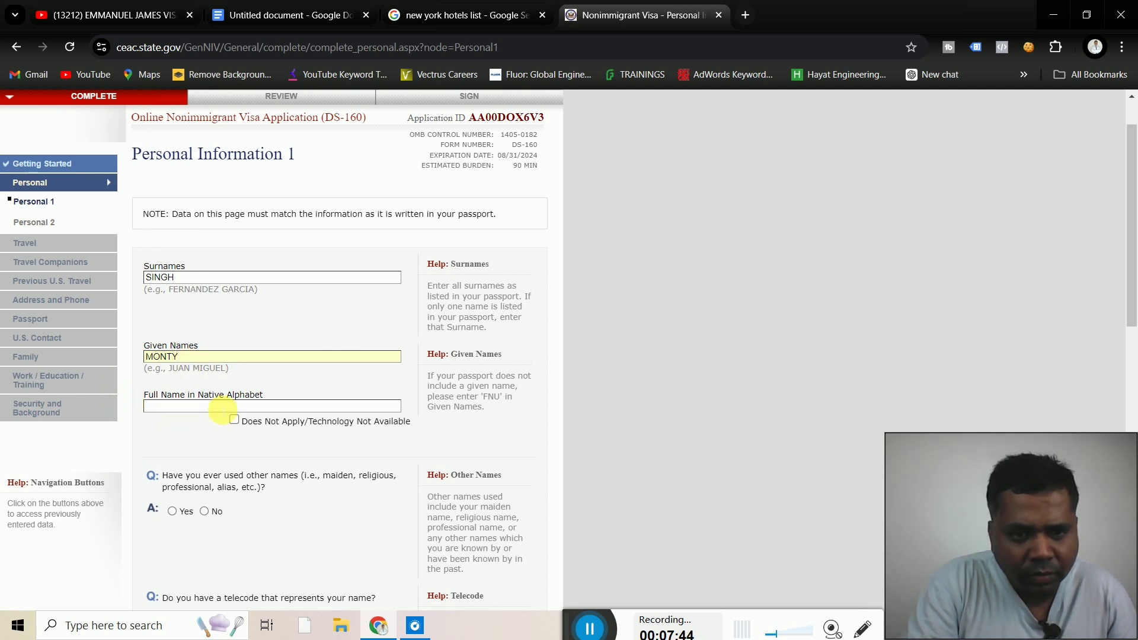
pyautogui.click(235, 422)
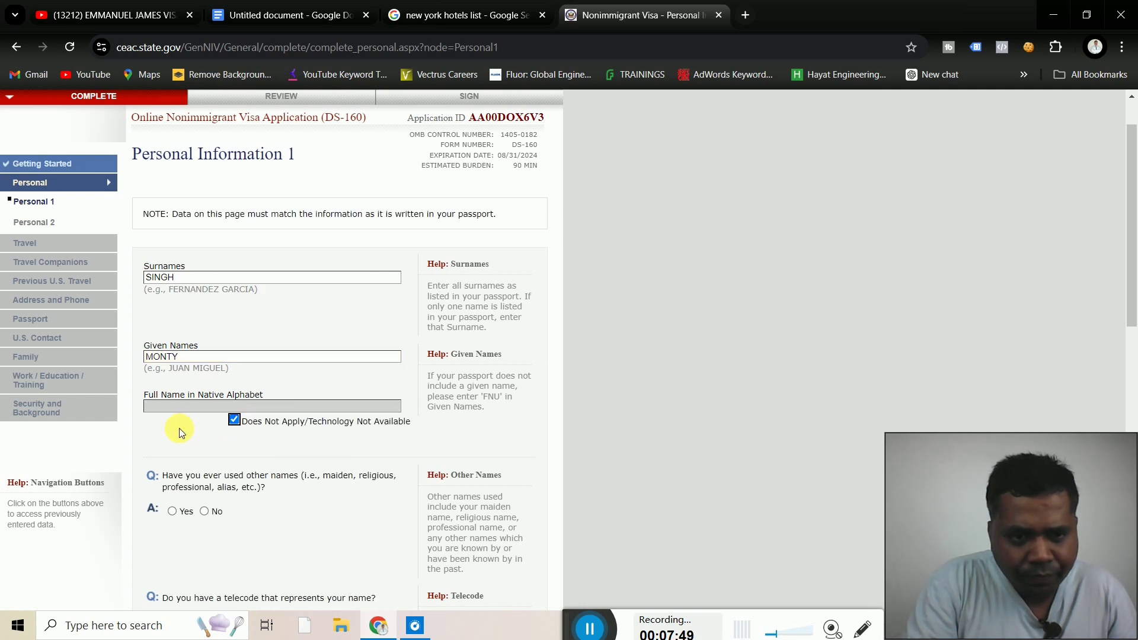
# Answer No to both the other-names and the telecode questions
pyautogui.scroll(-2, 179, 428)
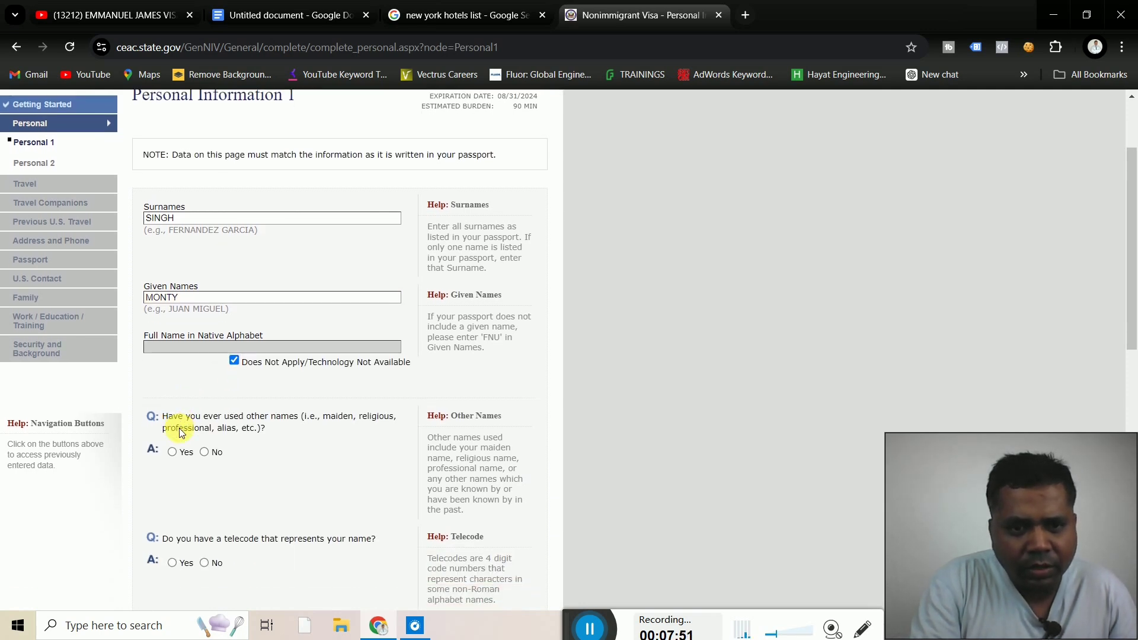
pyautogui.scroll(-3, 179, 428)
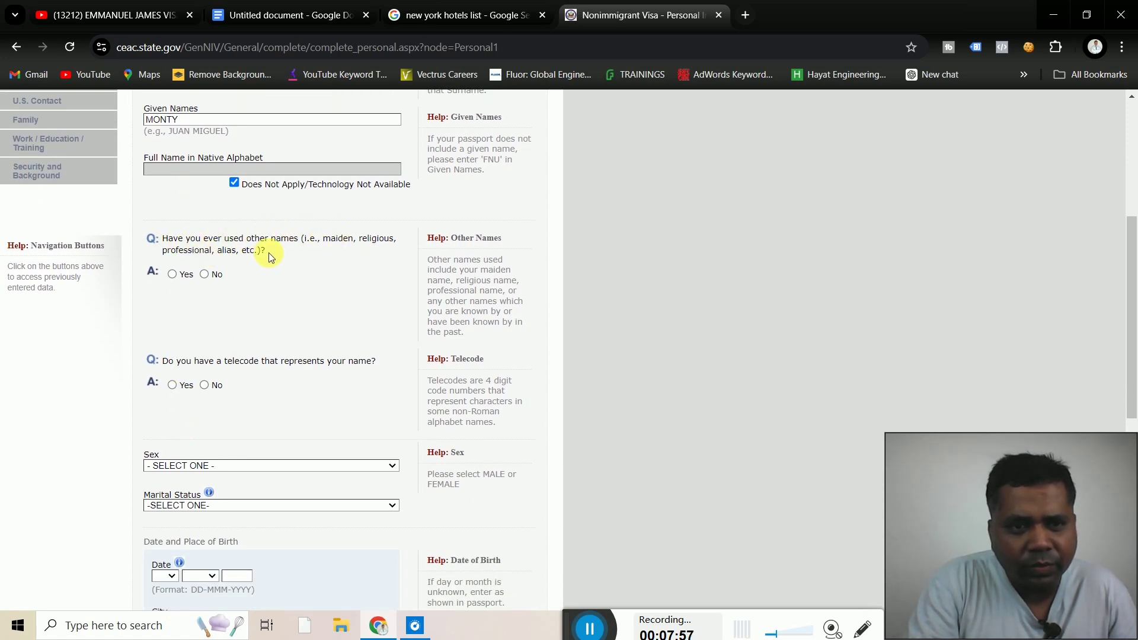
pyautogui.click(207, 274)
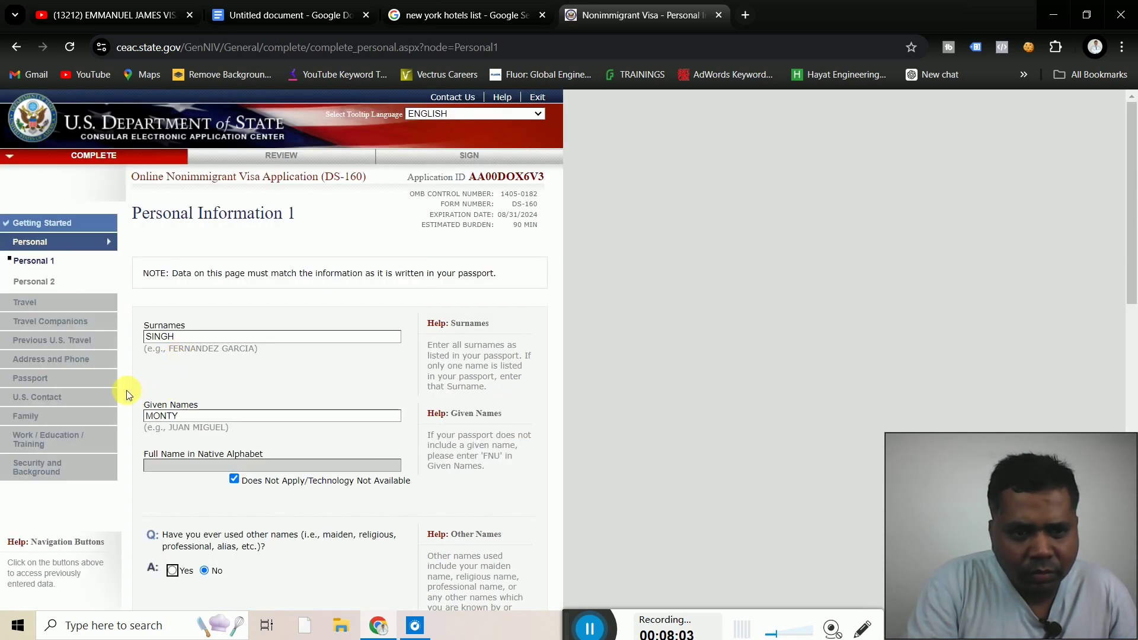
pyautogui.scroll(-5, 127, 390)
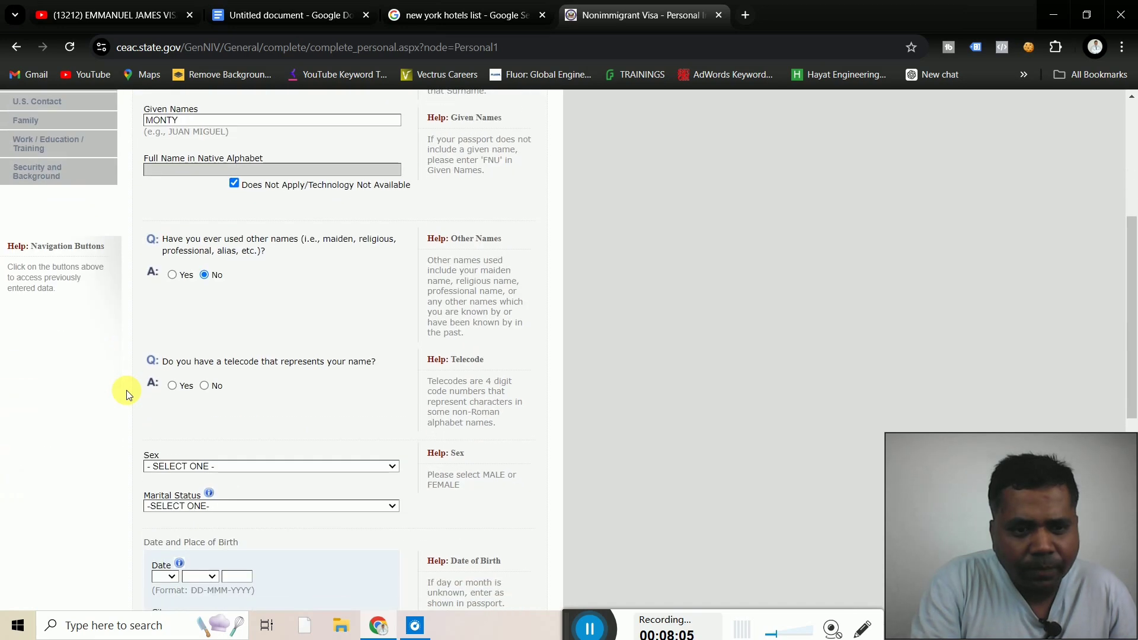
pyautogui.scroll(-1, 126, 390)
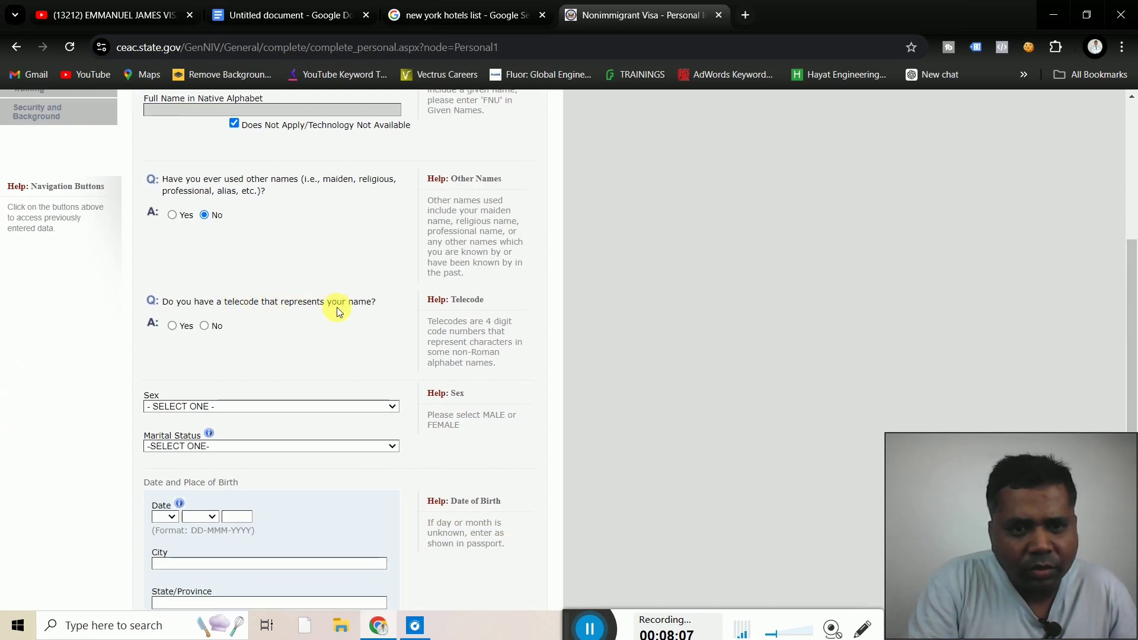
pyautogui.click(206, 326)
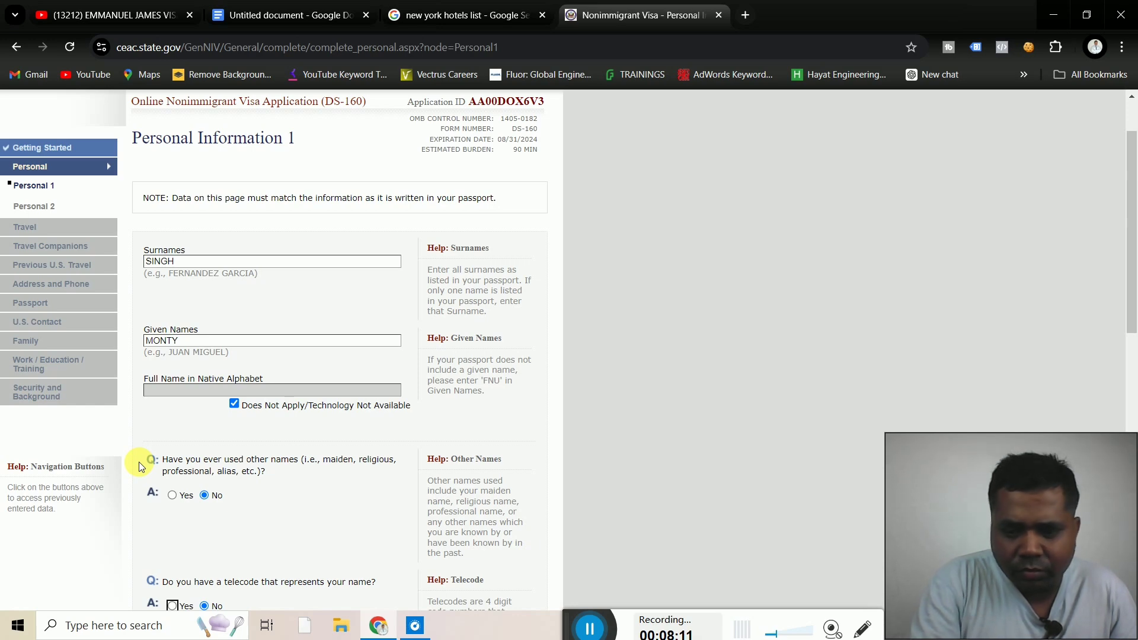
pyautogui.press('Down')
pyautogui.press('Down')
pyautogui.press('Down')
pyautogui.press('Down')
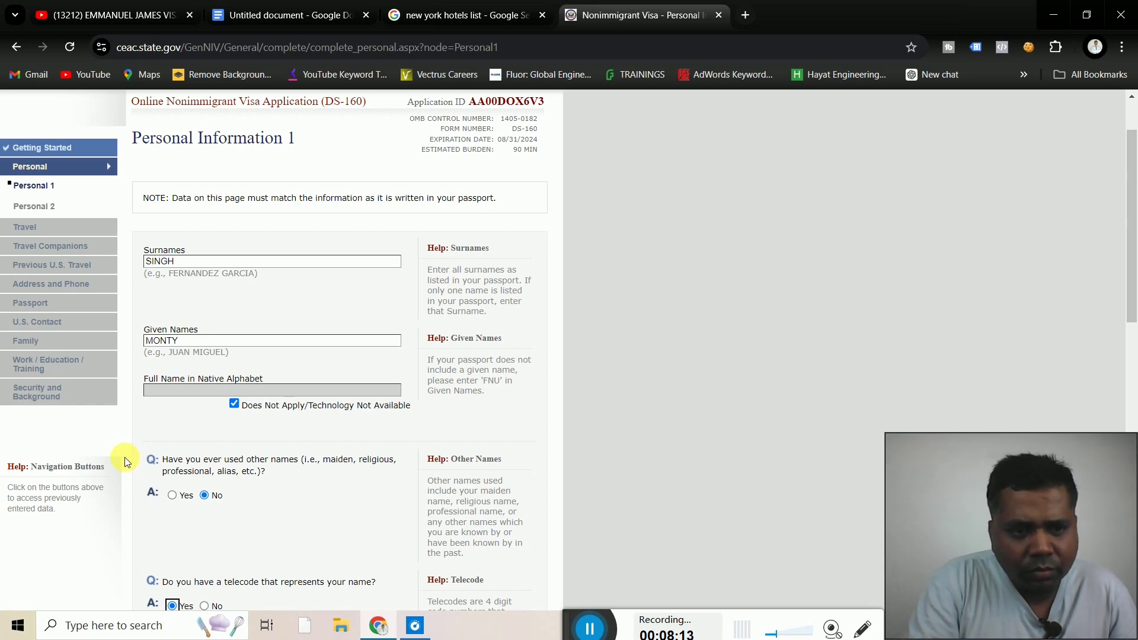
pyautogui.scroll(-5, 125, 457)
pyautogui.scroll(-2, 125, 457)
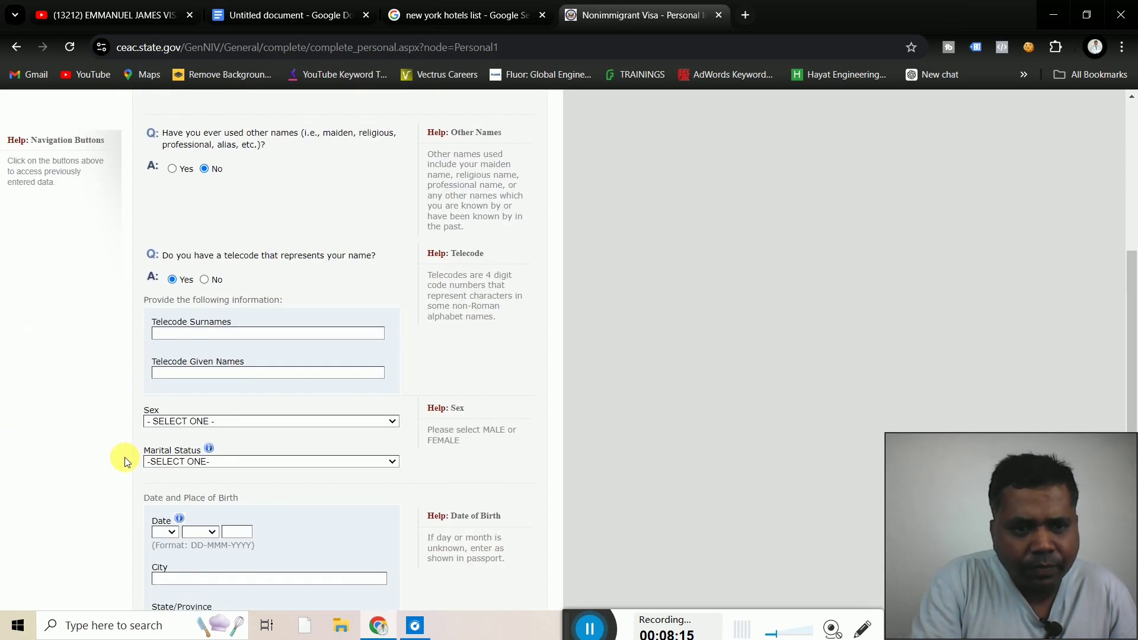
pyautogui.scroll(2, 125, 457)
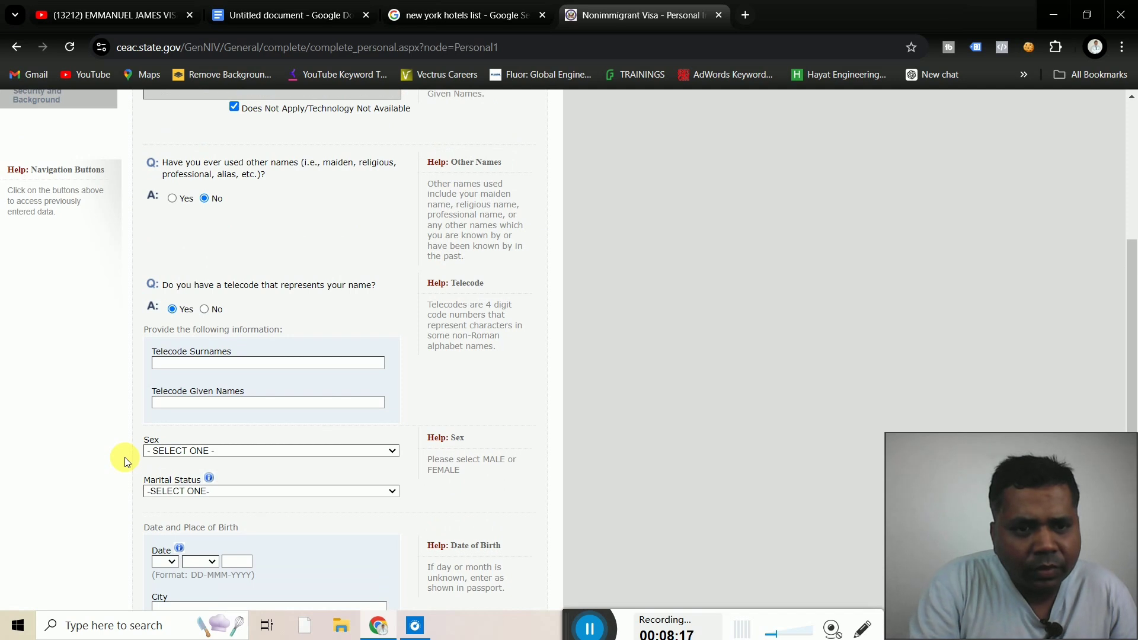
pyautogui.click(204, 310)
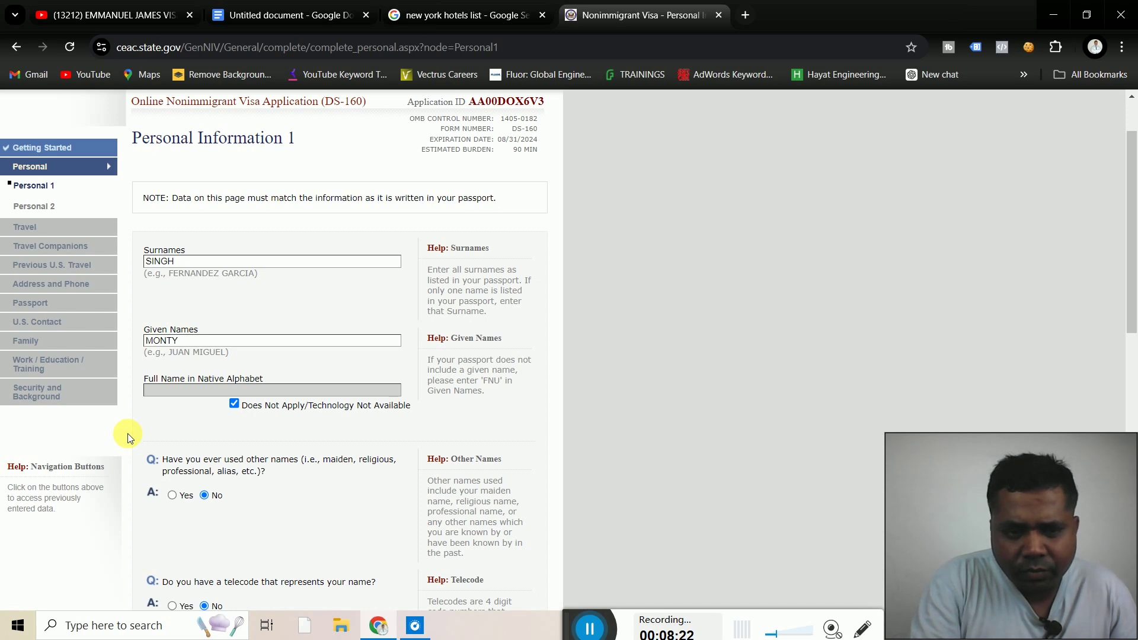
pyautogui.scroll(-4, 127, 433)
# Pick MALE in the Sex dropdown and MARRIED in the Marital Status dropdown
pyautogui.scroll(-2, 130, 438)
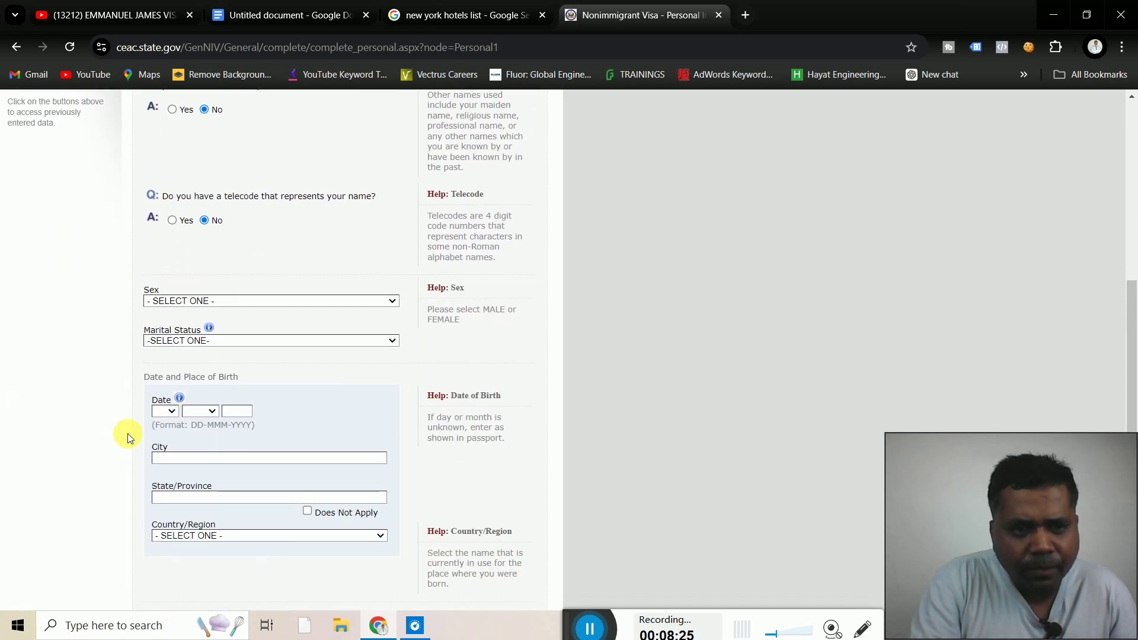
pyautogui.click(354, 301)
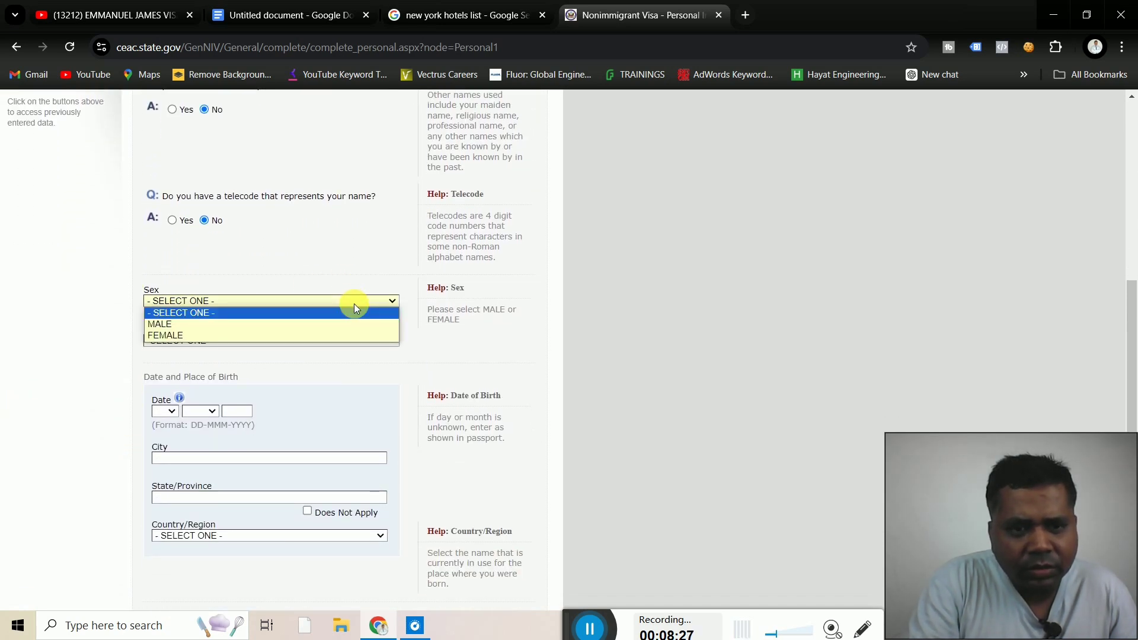
pyautogui.click(180, 324)
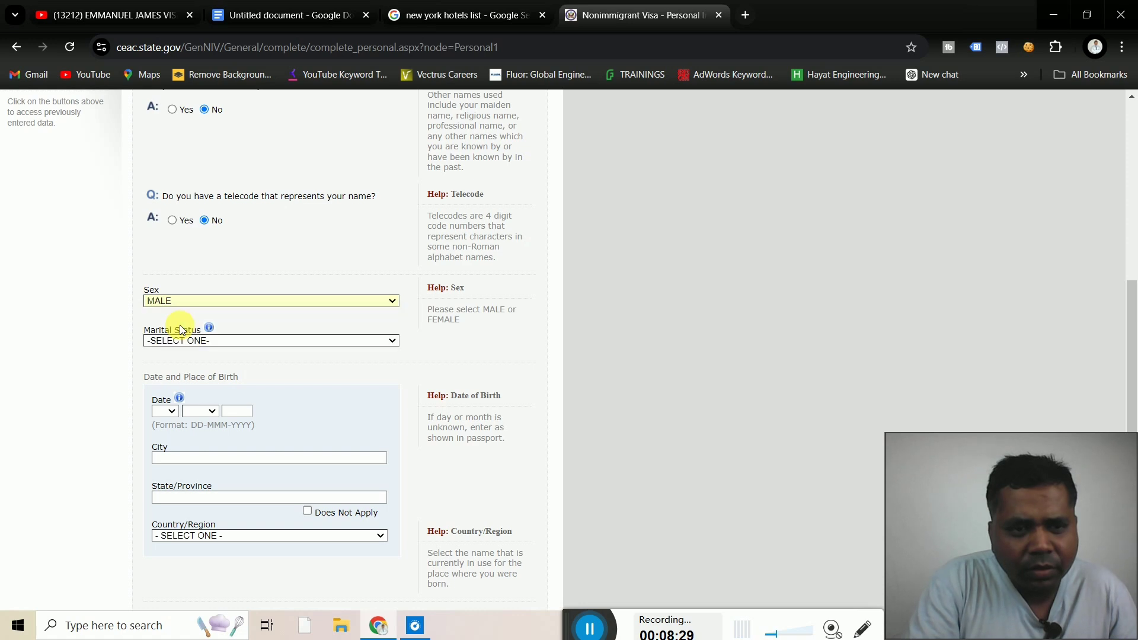
pyautogui.click(249, 340)
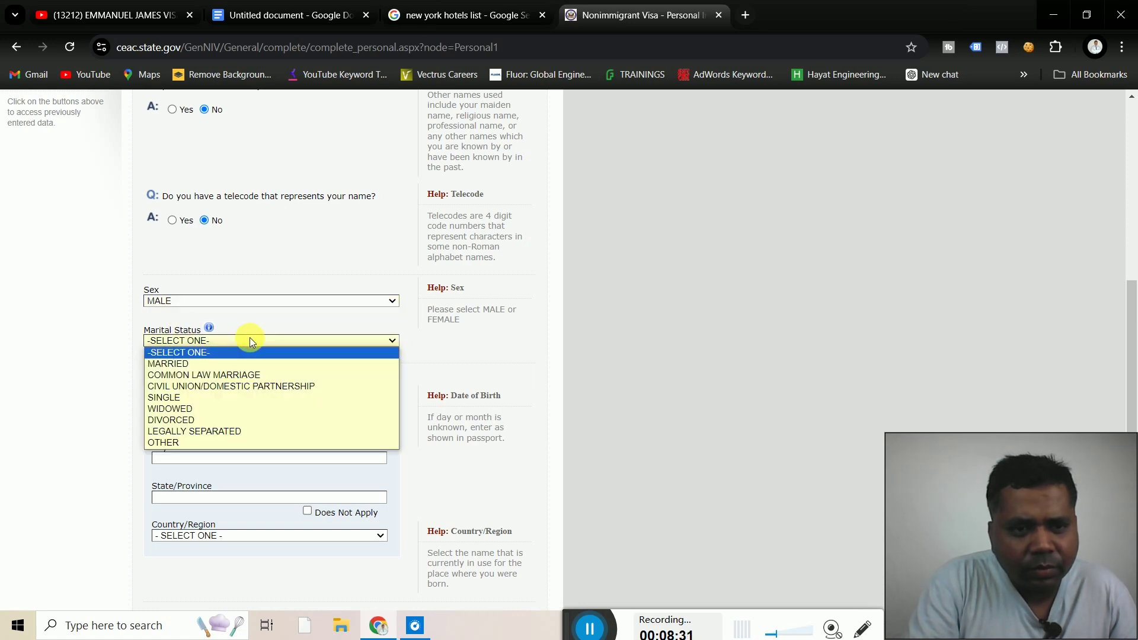
pyautogui.click(176, 364)
pyautogui.scroll(4, 176, 366)
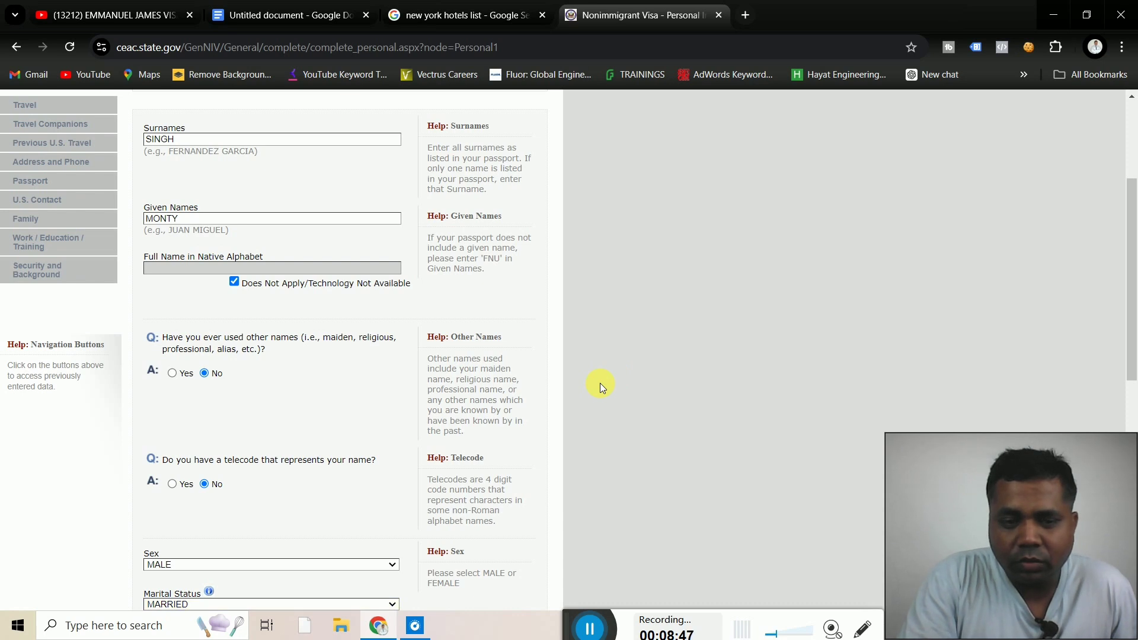
pyautogui.scroll(-4, 599, 383)
pyautogui.scroll(-3, 600, 382)
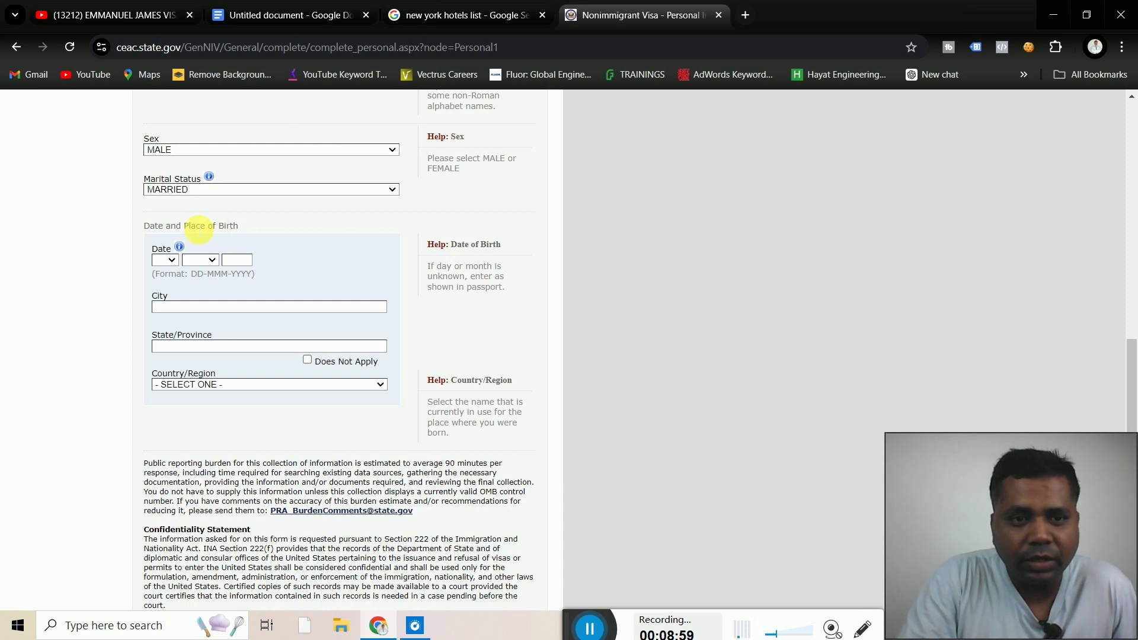
pyautogui.click(169, 260)
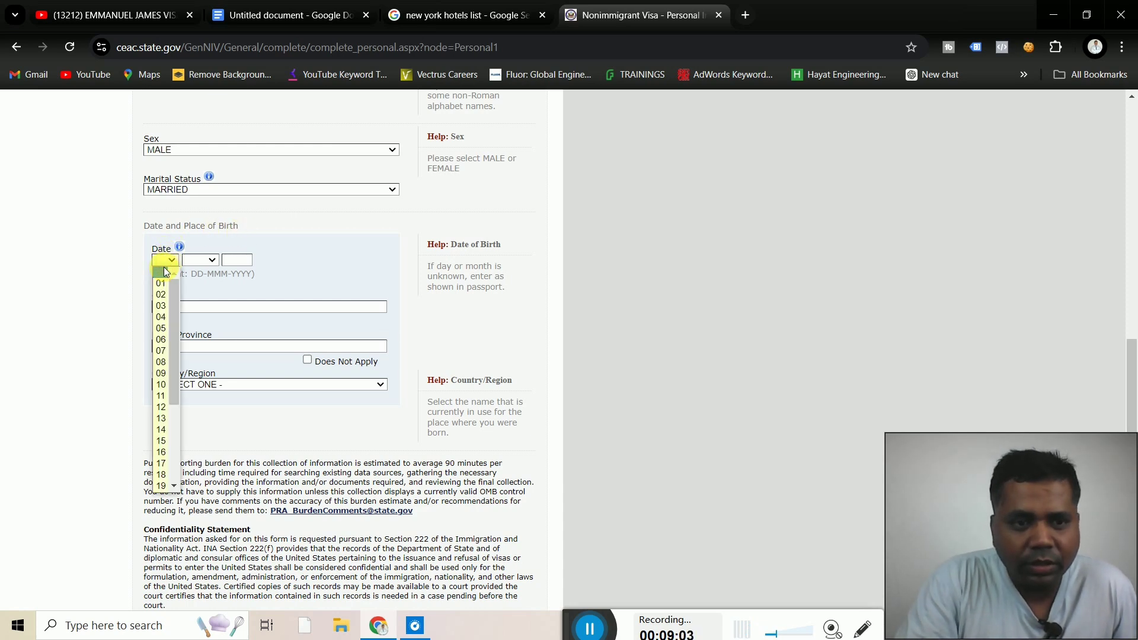
pyautogui.click(161, 286)
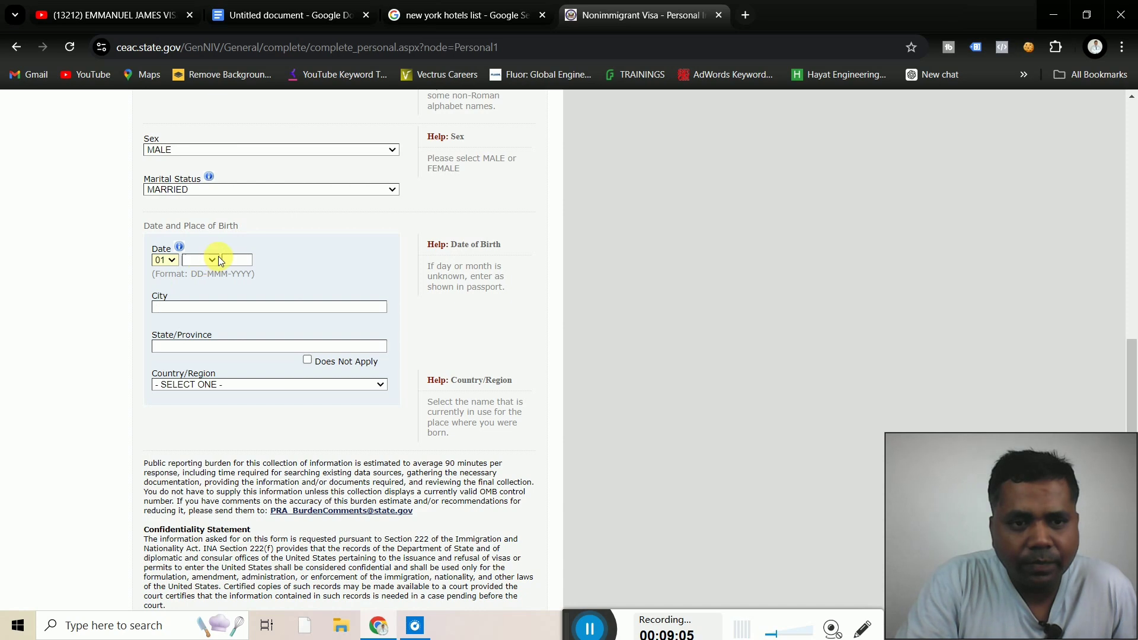
pyautogui.click(214, 262)
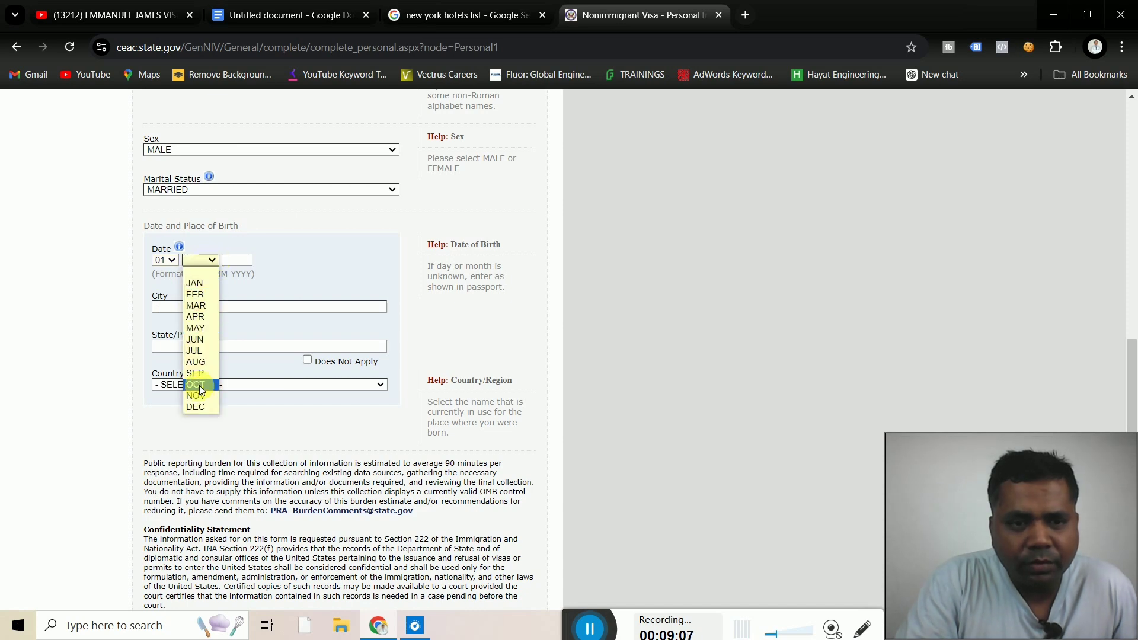
pyautogui.click(200, 401)
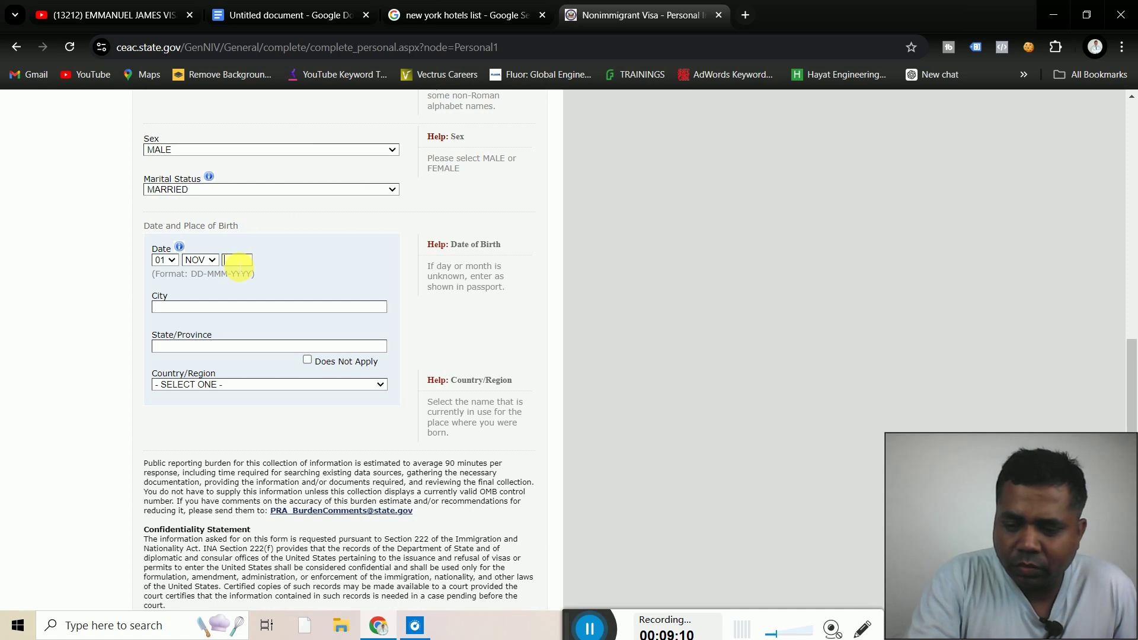
pyautogui.write('198')
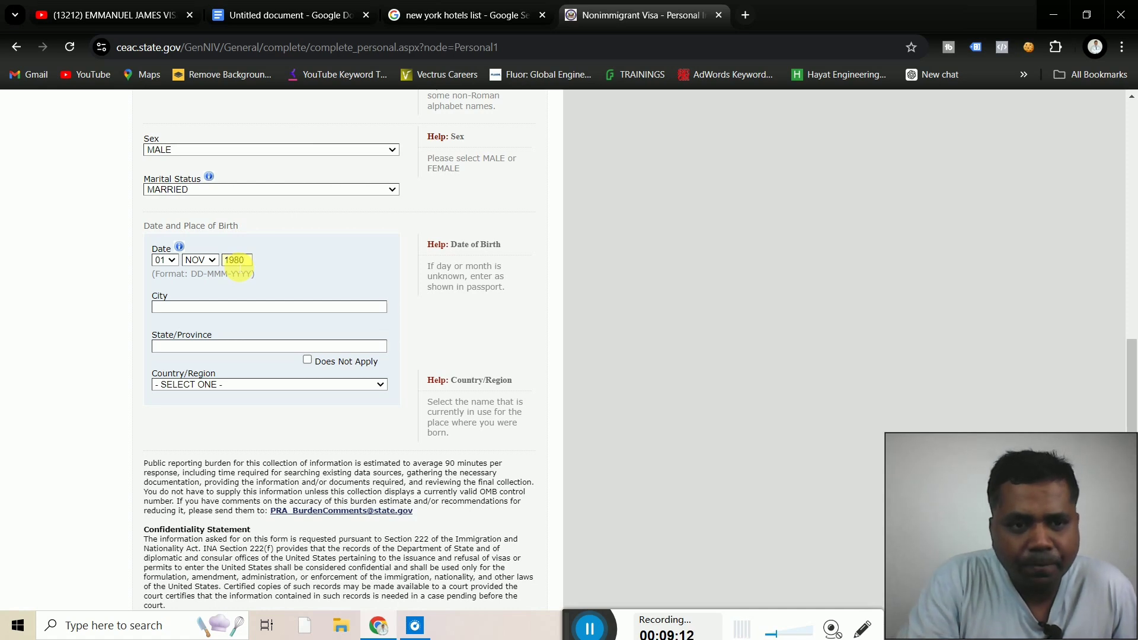
pyautogui.write('0')
pyautogui.click(179, 312)
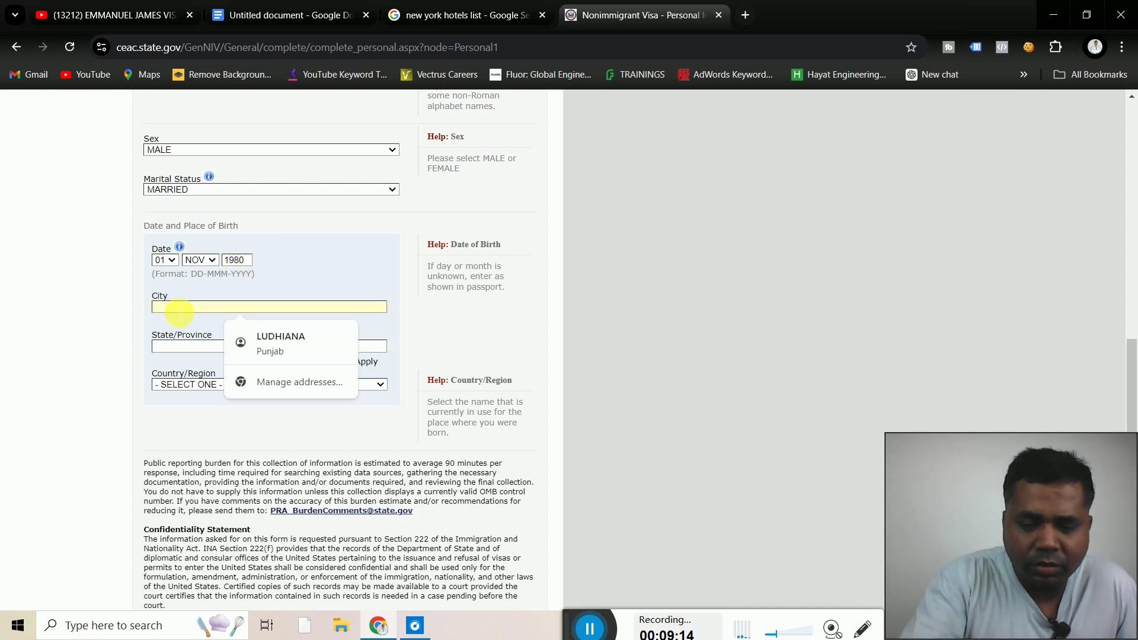
pyautogui.write('LUDH')
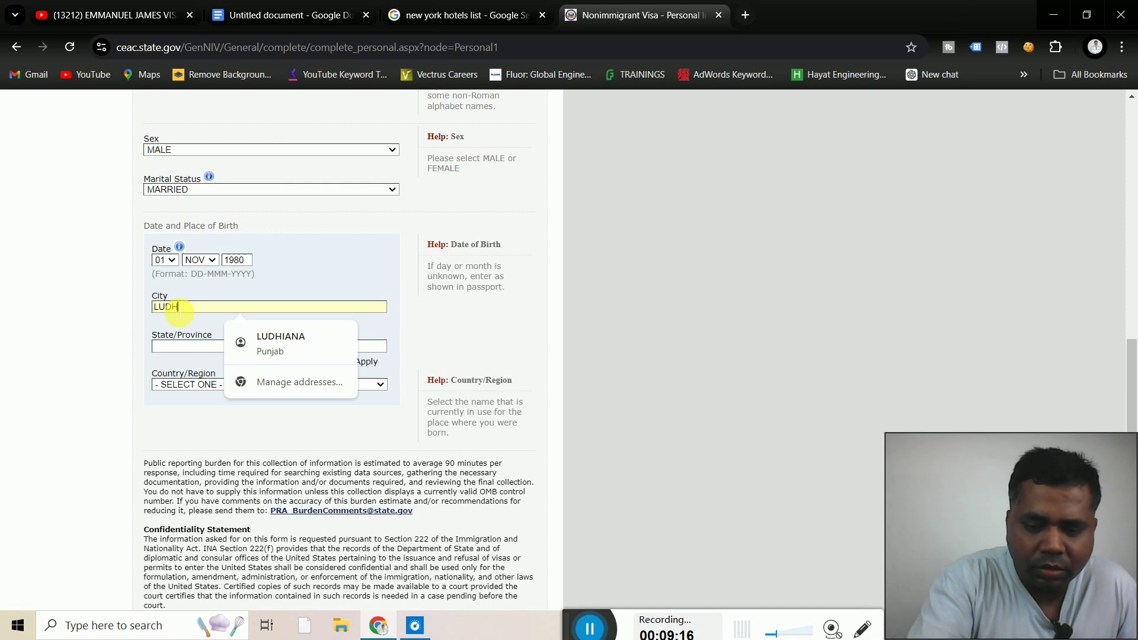
pyautogui.write('IANA')
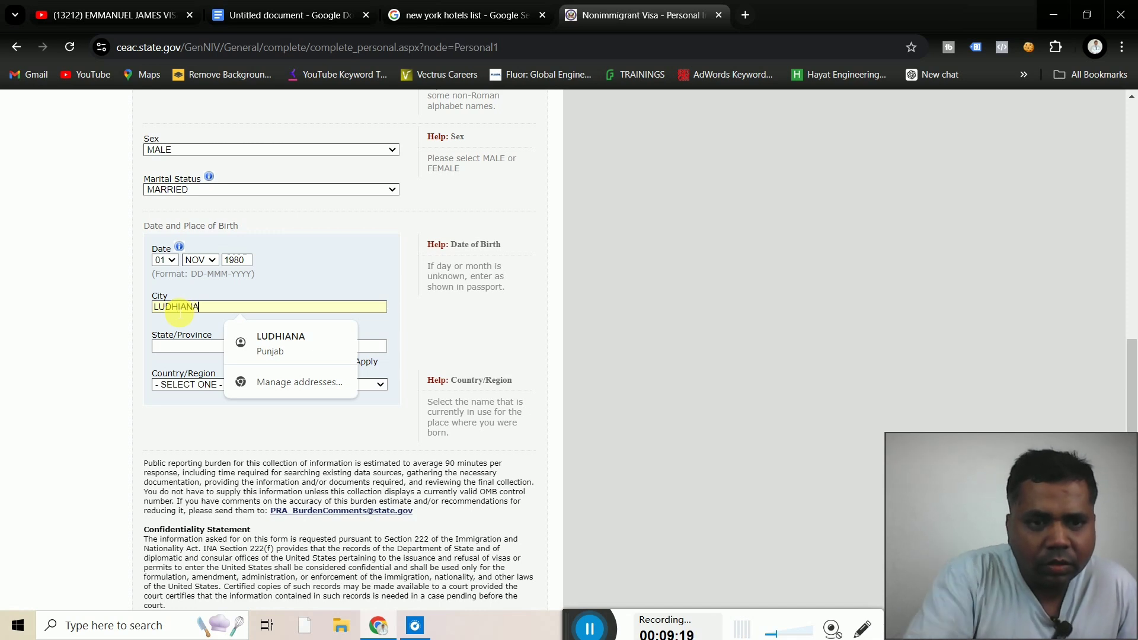
pyautogui.click(171, 348)
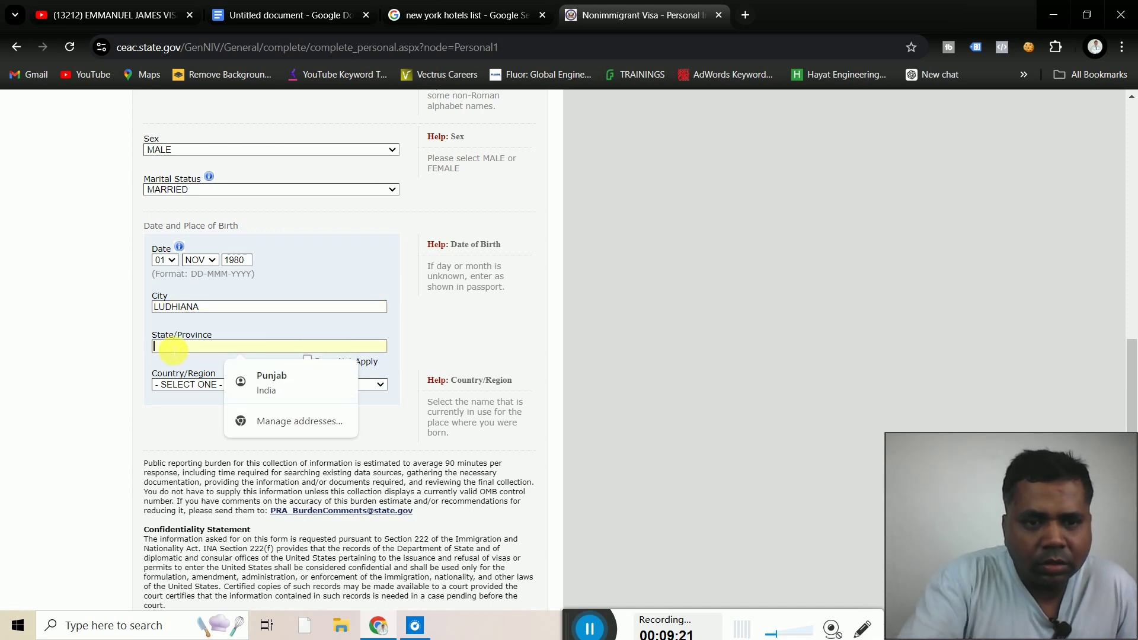
pyautogui.write('PUNJ')
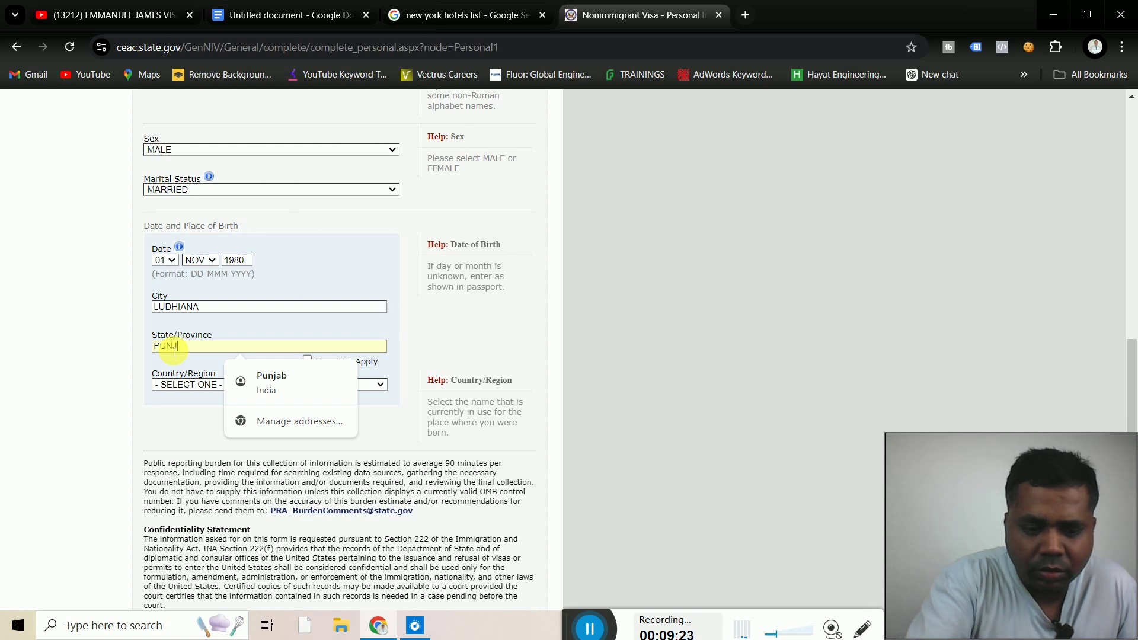
pyautogui.write('AB')
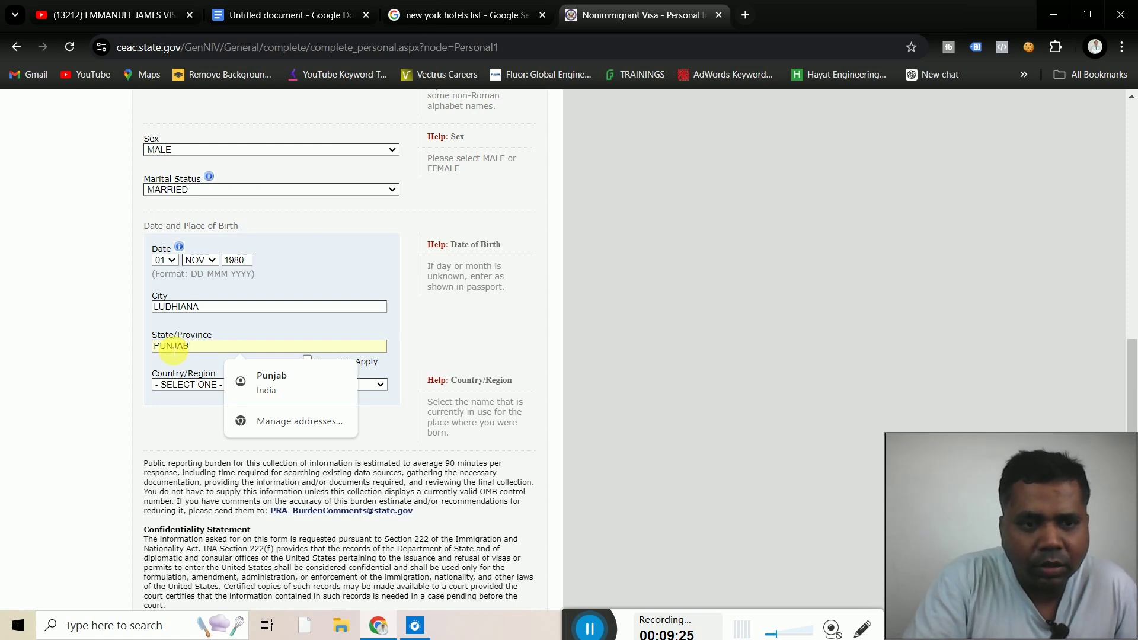
# Set country of birth to INDIA and continue to Personal 2
pyautogui.click(193, 386)
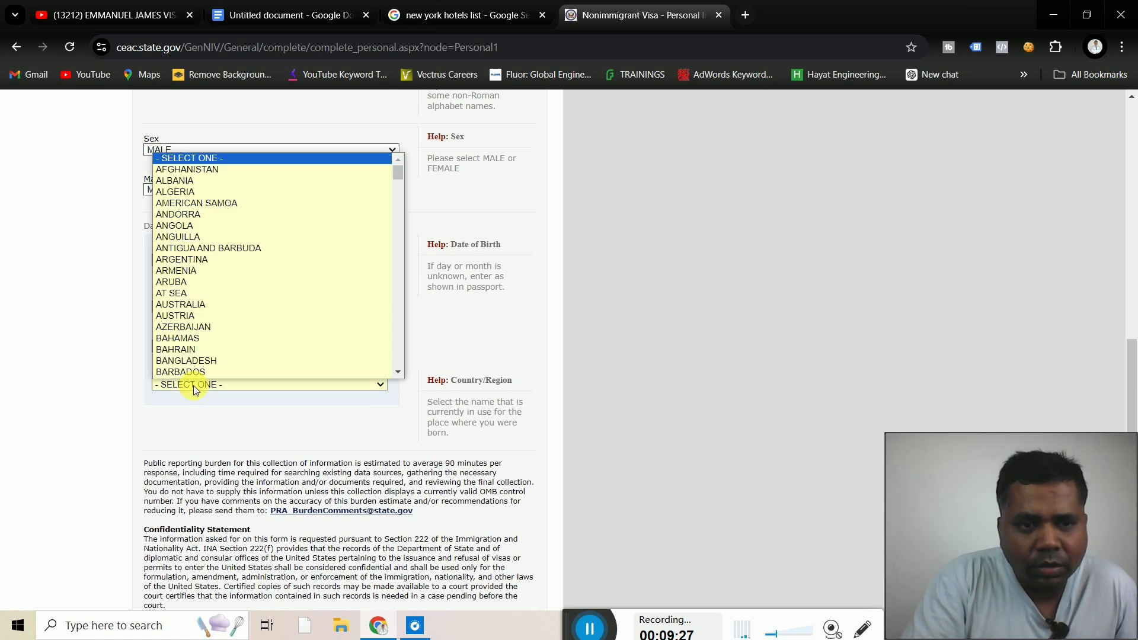
pyautogui.press('i')
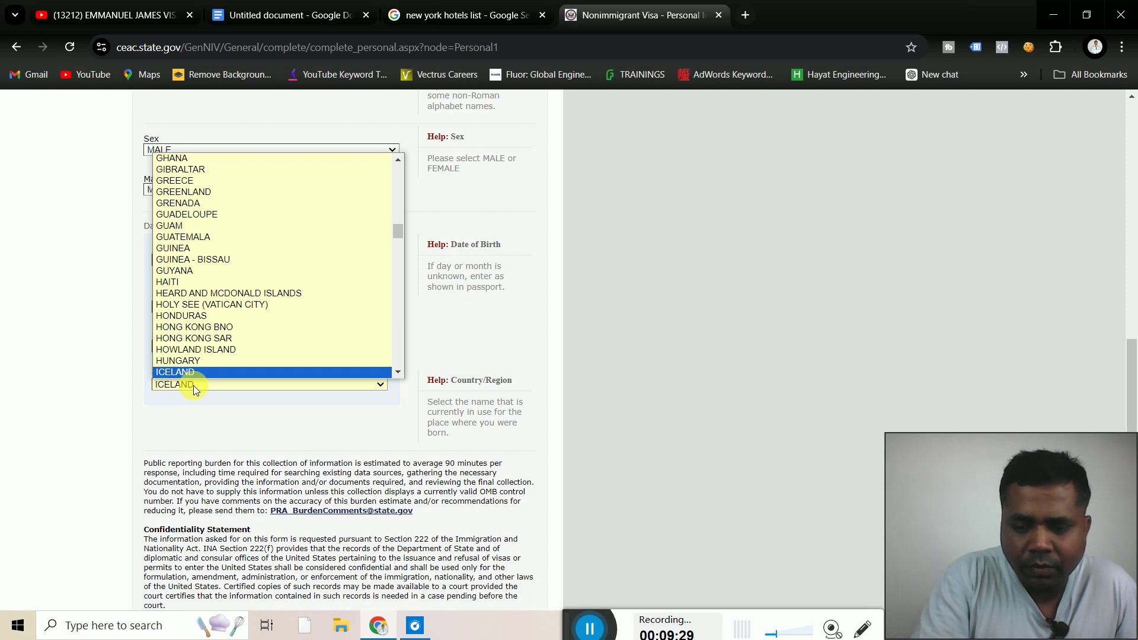
pyautogui.press('n')
pyautogui.press('d')
pyautogui.press('Return')
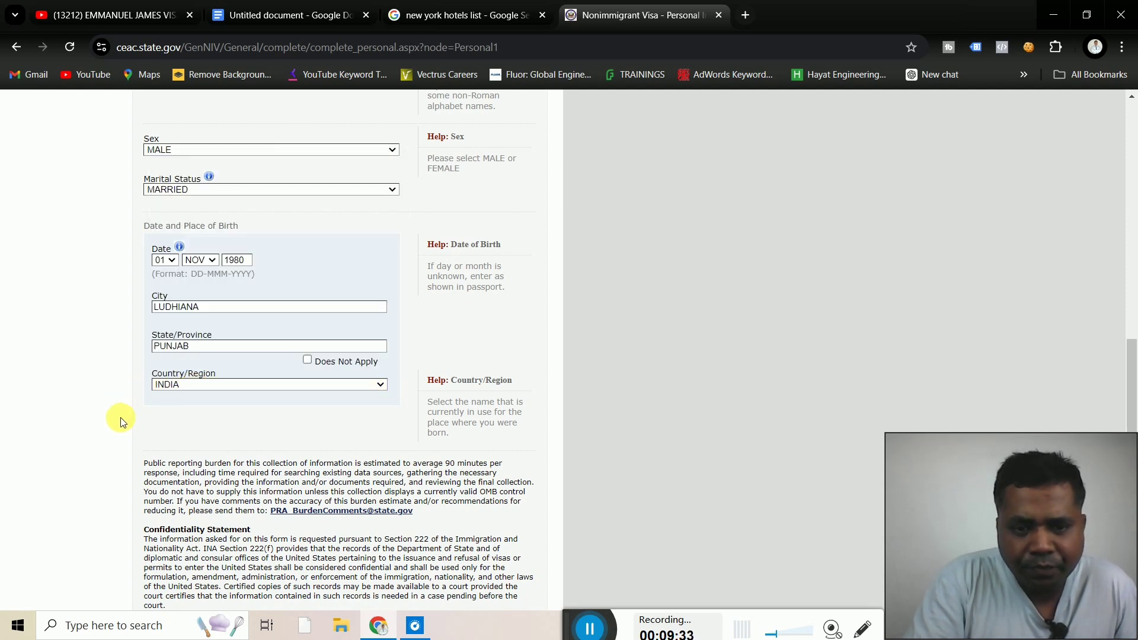
pyautogui.scroll(-3, 120, 417)
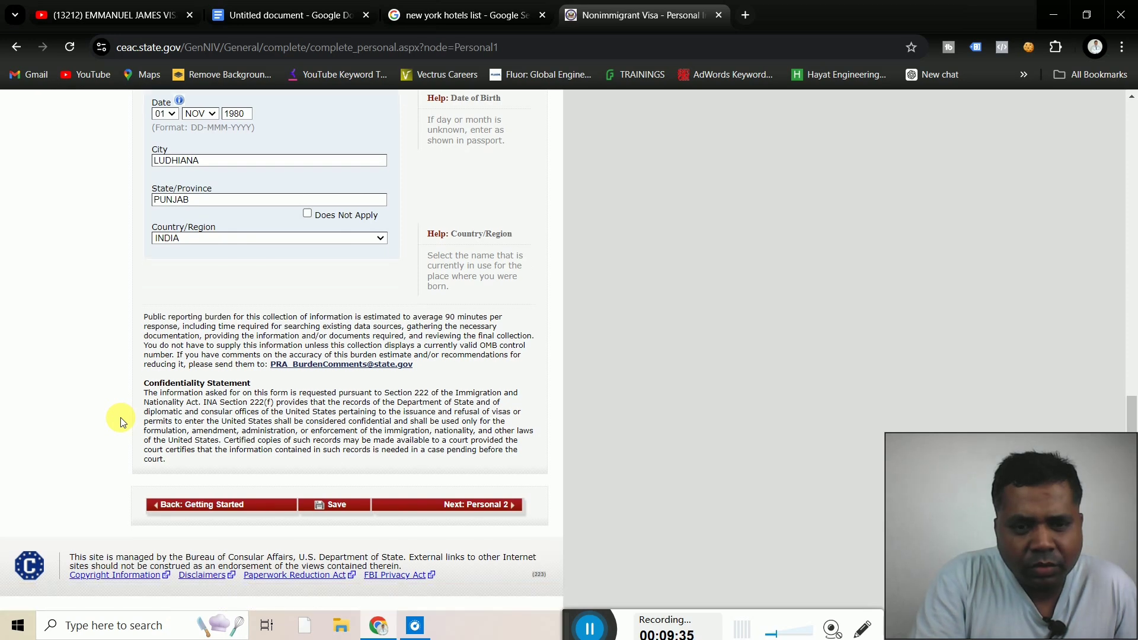
pyautogui.click(463, 513)
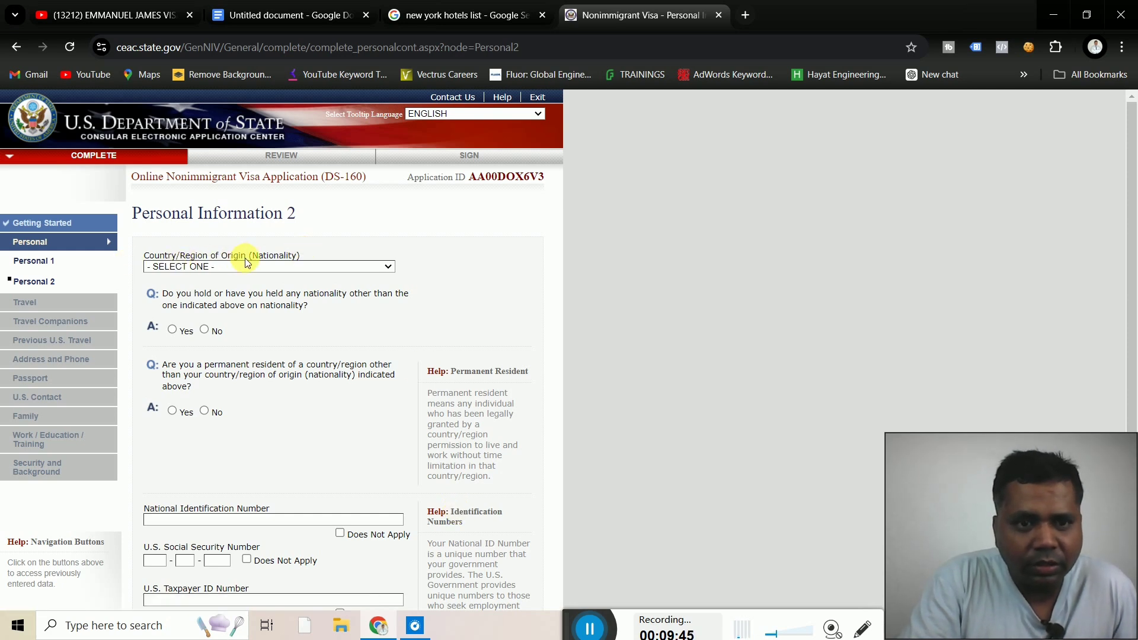
# Set nationality to INDIA
pyautogui.click(289, 266)
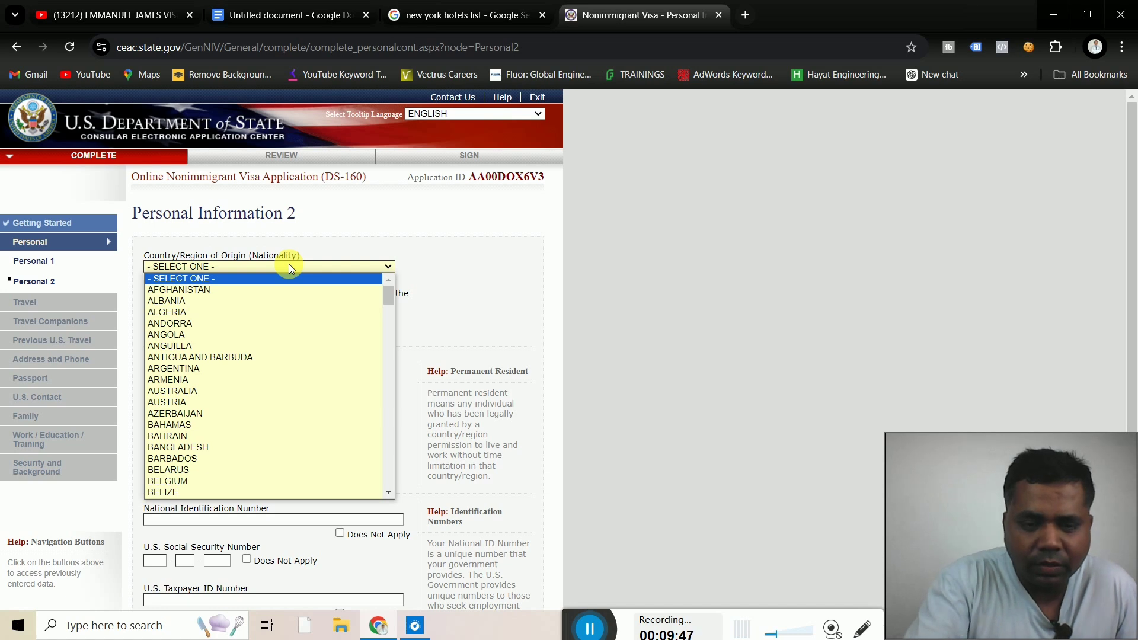
pyautogui.press('i')
pyautogui.press('i')
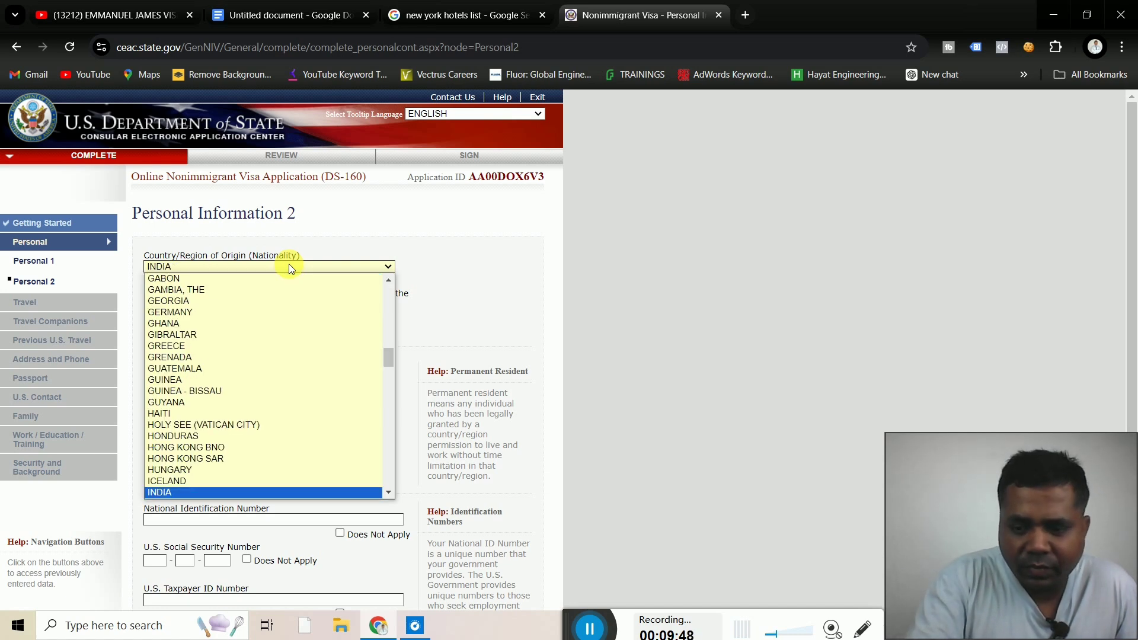
pyautogui.press('Return')
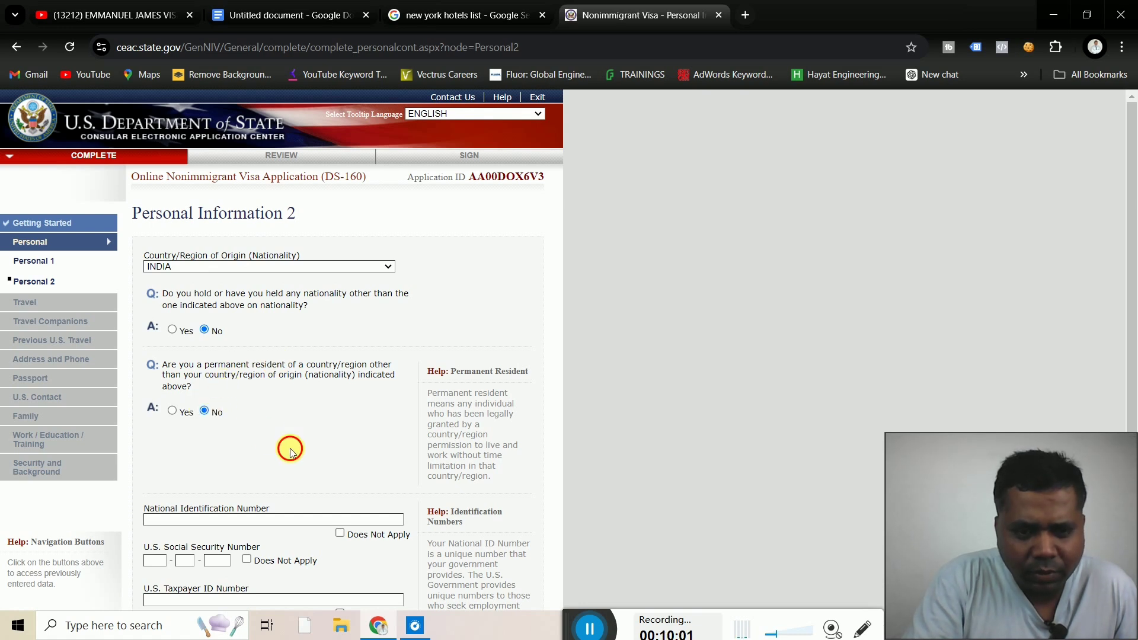
pyautogui.scroll(-2, 290, 448)
pyautogui.scroll(-1, 290, 448)
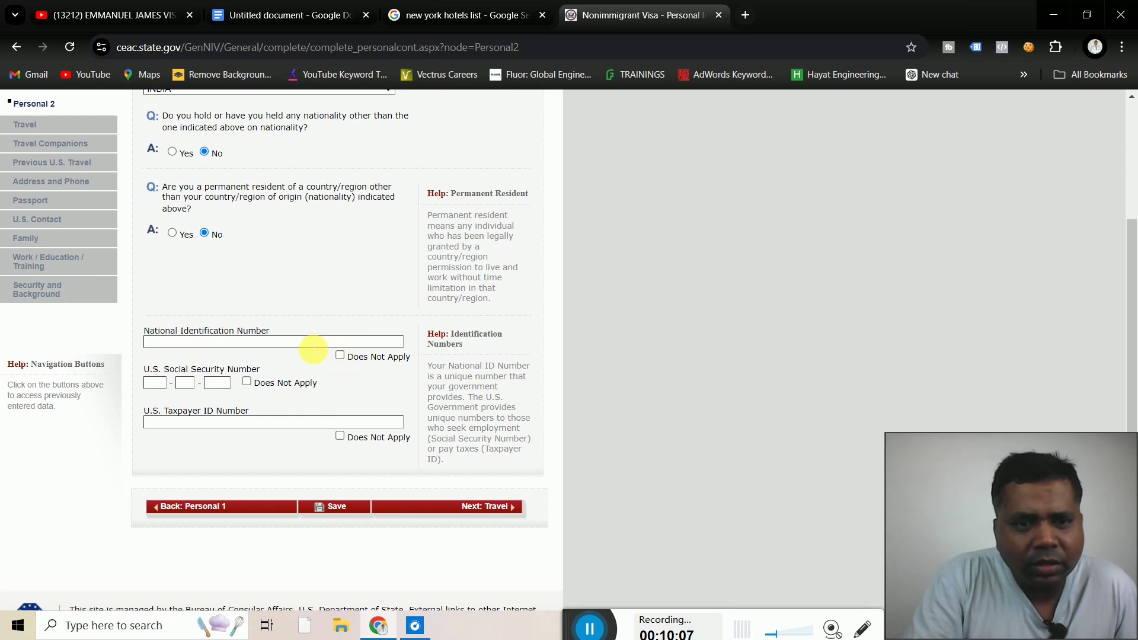
# Enter the national ID number, mark SSN and Taxpayer ID Does Not Apply, and continue to Travel
pyautogui.click(341, 356)
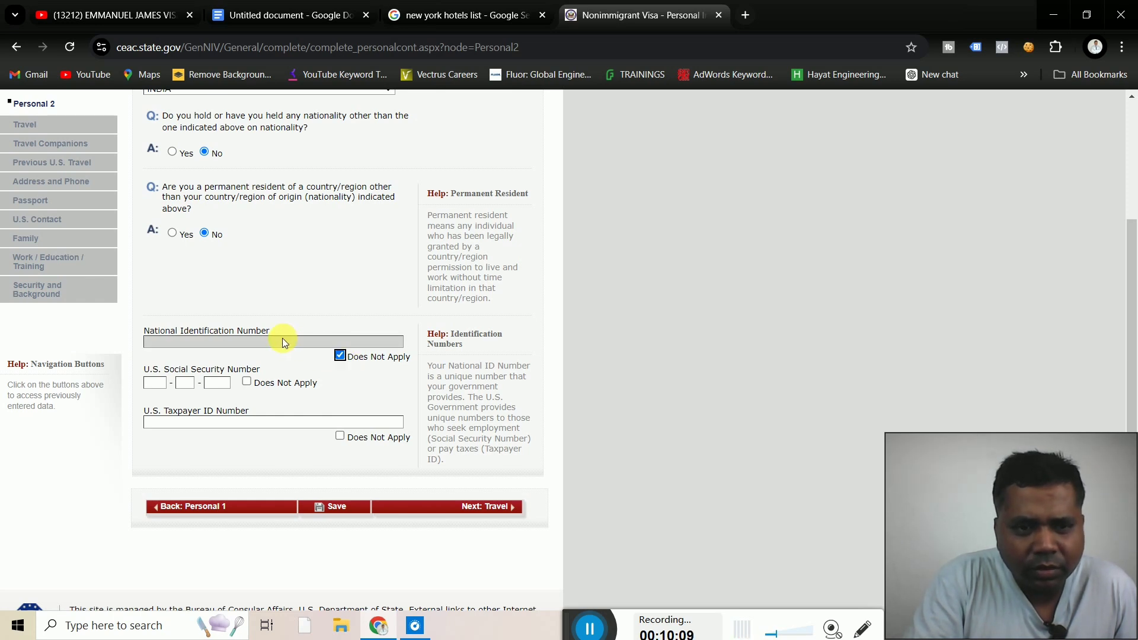
pyautogui.click(340, 356)
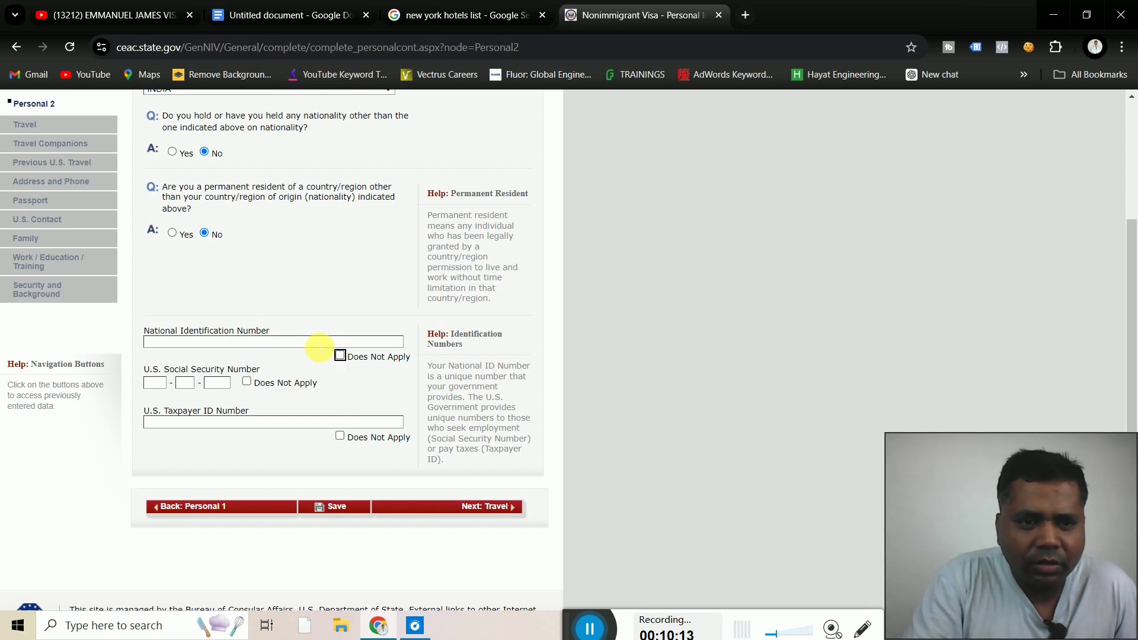
pyautogui.click(319, 347)
pyautogui.write('D')
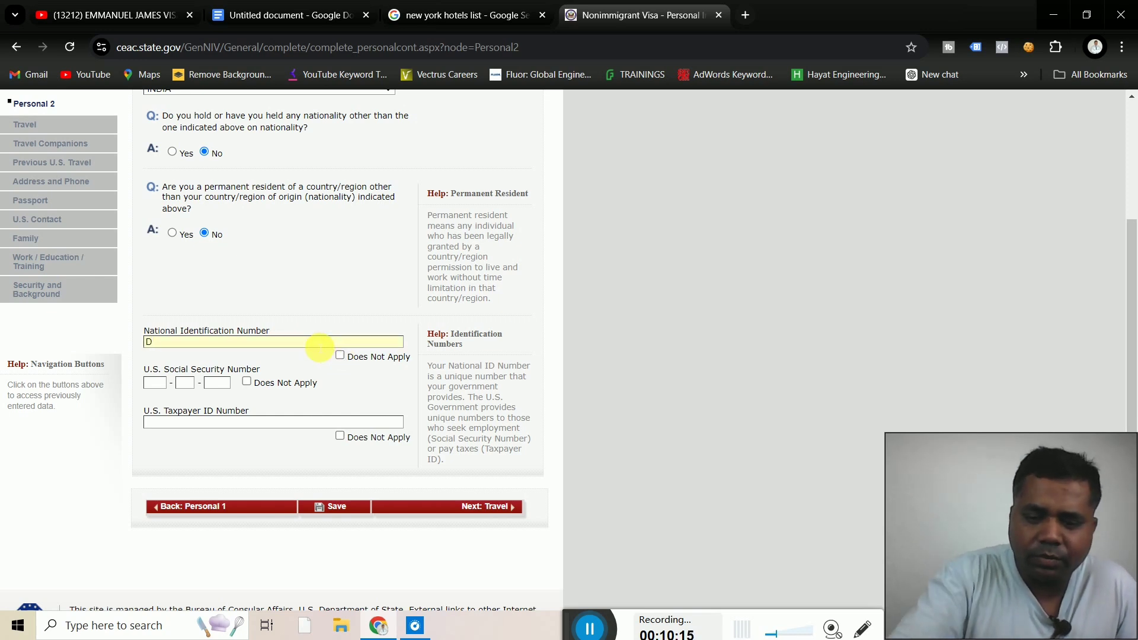
pyautogui.press('BackSpace')
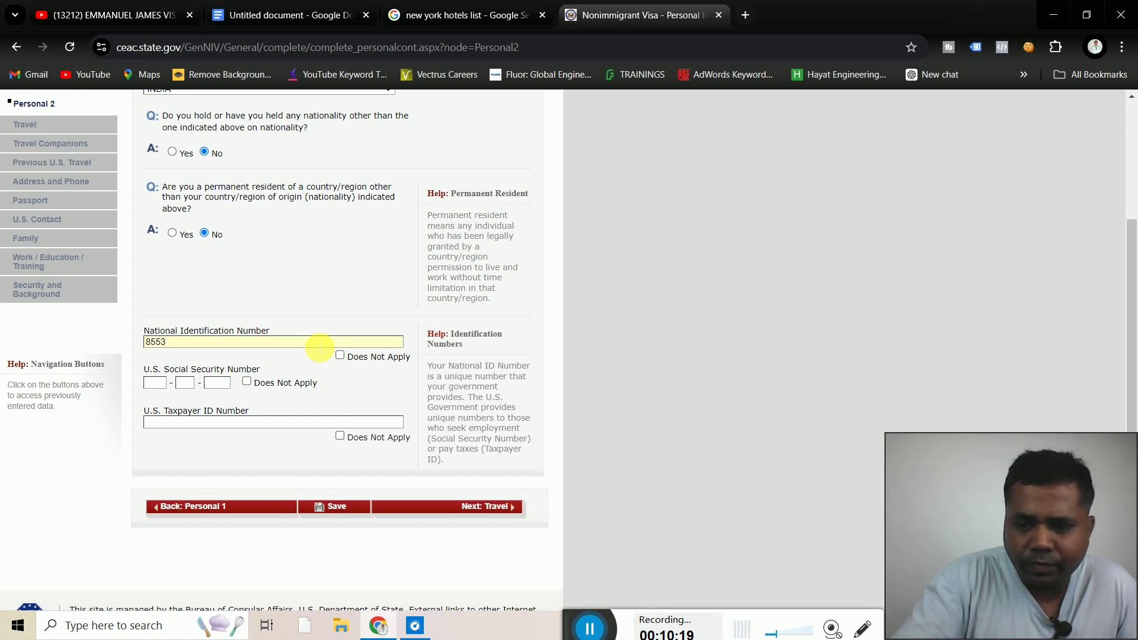
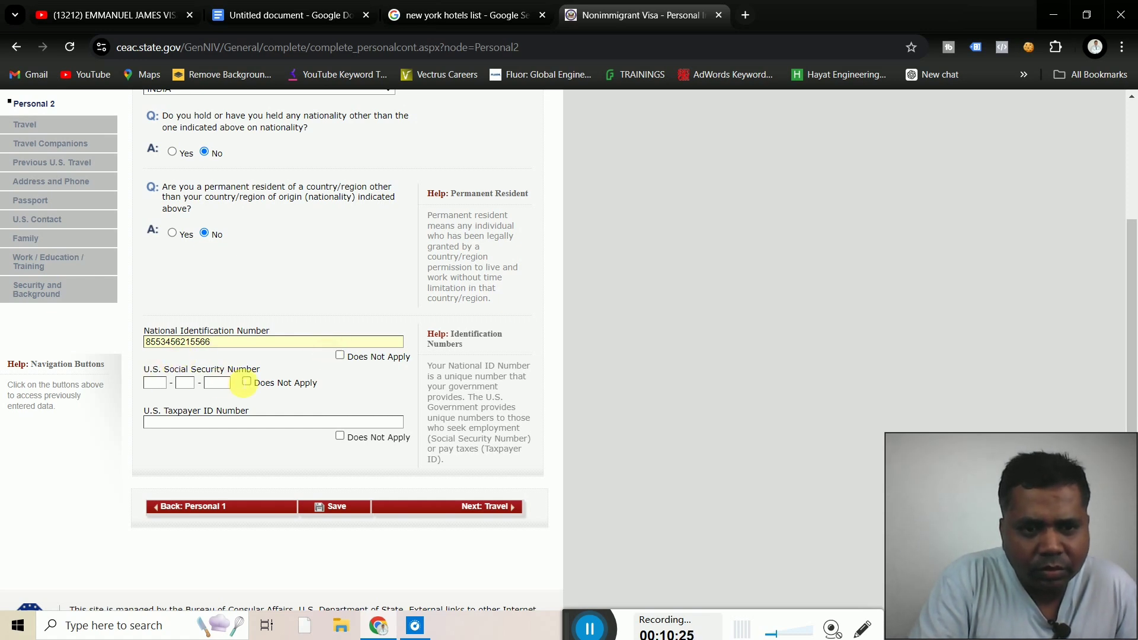
pyautogui.click(247, 383)
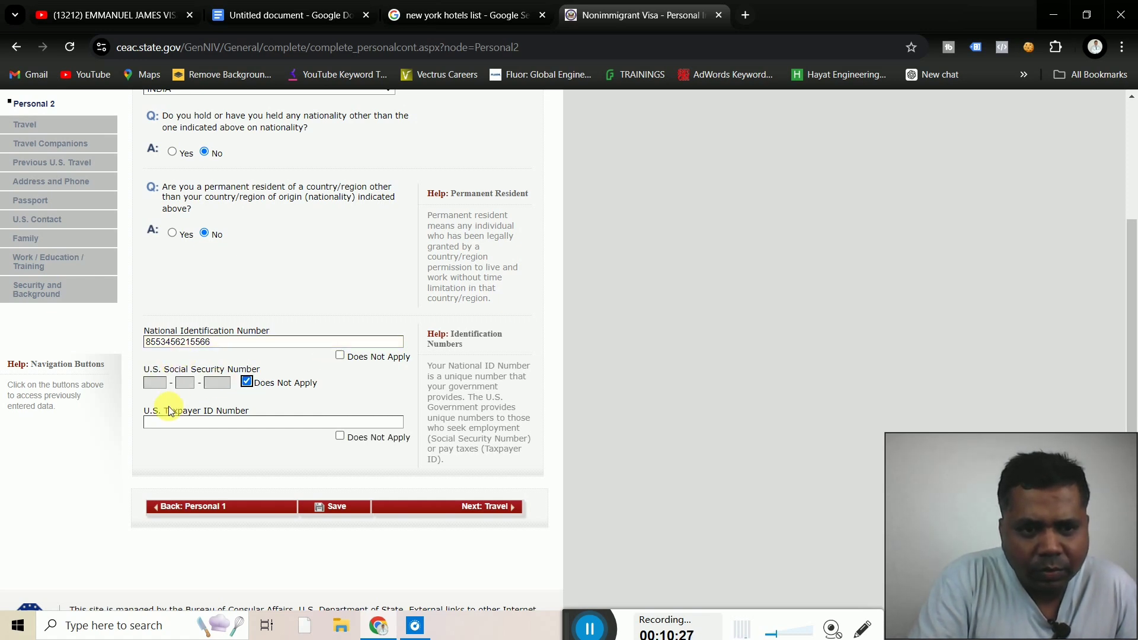
pyautogui.click(340, 437)
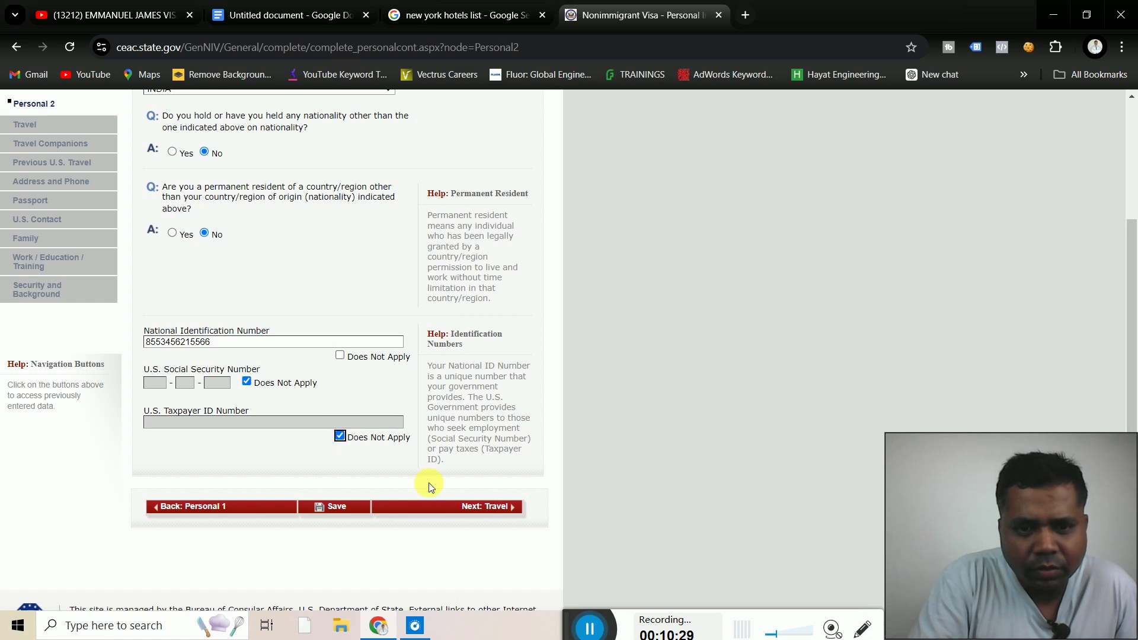
pyautogui.click(468, 509)
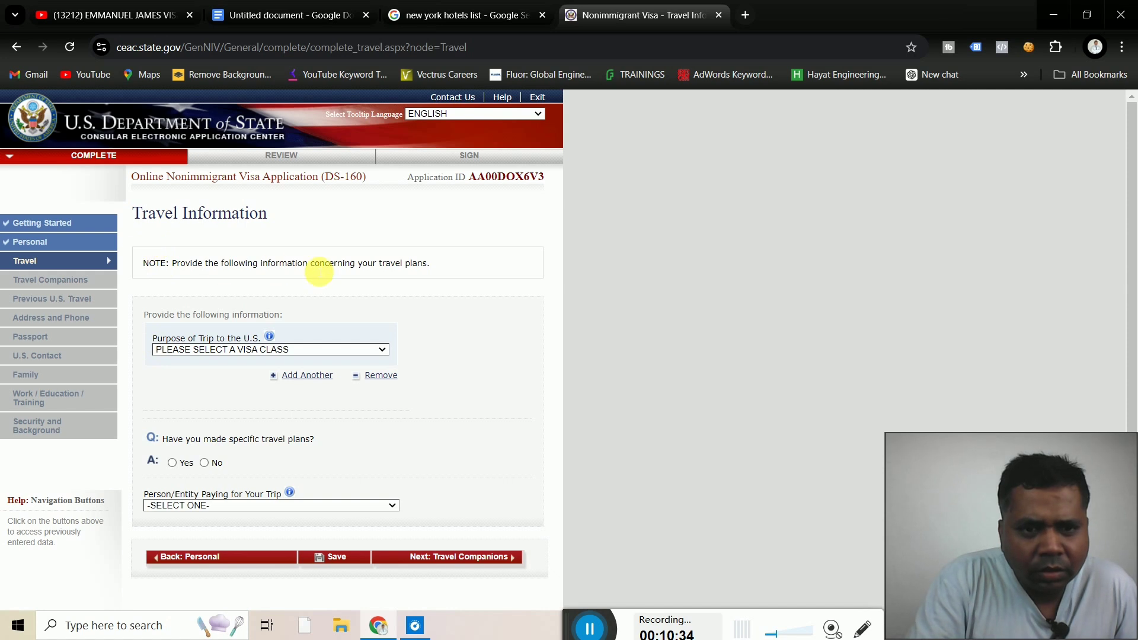
# Set the purpose of trip to TEMP. BUSINESS PLEASURE VISITOR (B)
pyautogui.click(283, 348)
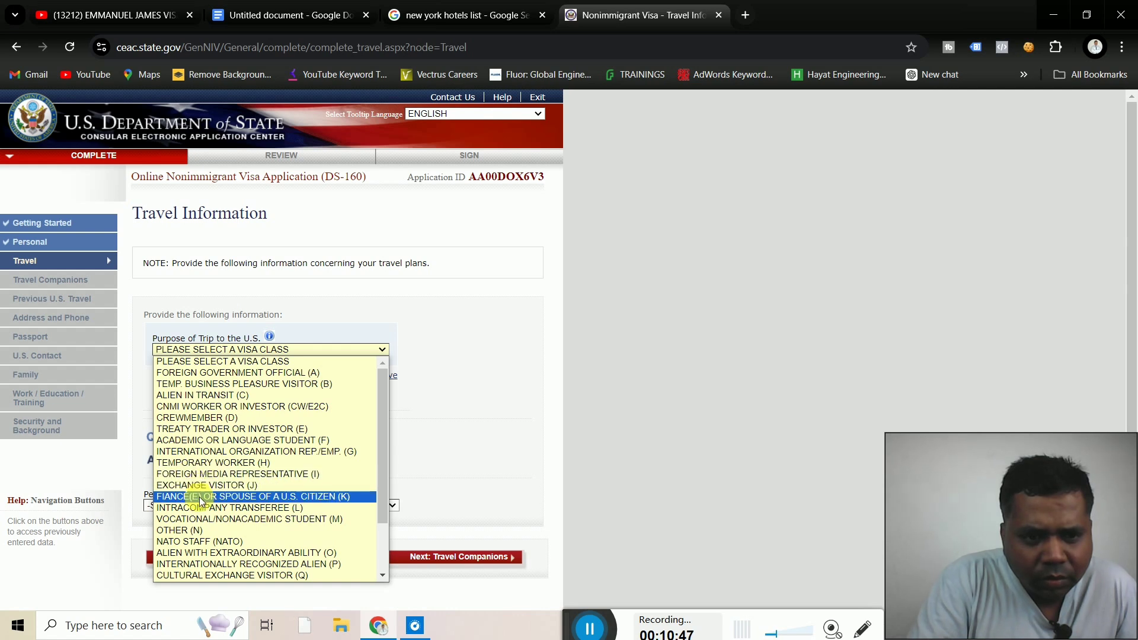
pyautogui.press('Down')
pyautogui.press('Down')
pyautogui.press('Down')
pyautogui.press('Down')
pyautogui.press('Down')
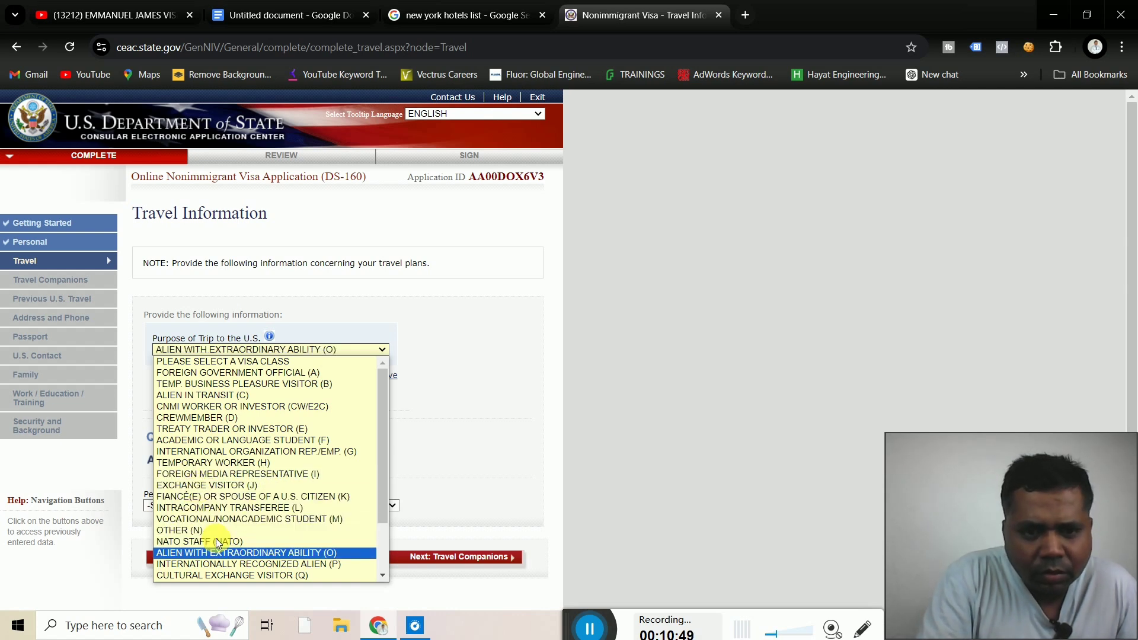
pyautogui.press('Down')
pyautogui.press('Down')
pyautogui.press('Down')
pyautogui.press('Down')
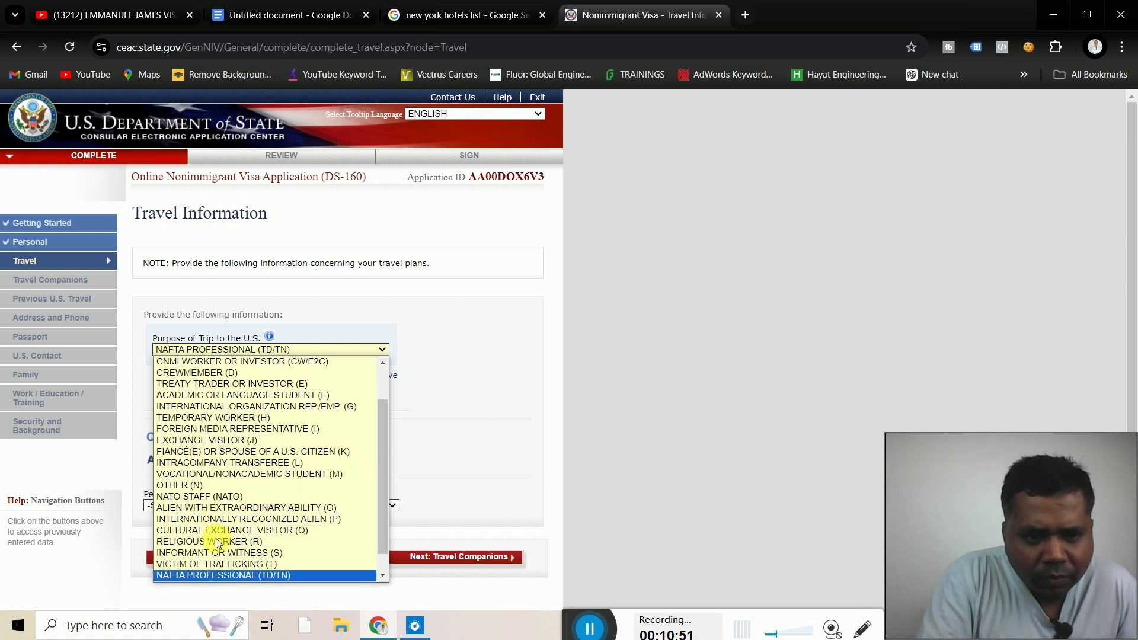
pyautogui.press('Up')
pyautogui.press('Up')
pyautogui.press('Up')
pyautogui.press('Up')
pyautogui.press('Up')
pyautogui.press('Up')
pyautogui.press('Up')
pyautogui.press('Up')
pyautogui.press('Up')
pyautogui.press('Up')
pyautogui.press('Up')
pyautogui.press('Up')
pyautogui.press('Up')
pyautogui.press('Up')
pyautogui.press('Up')
pyautogui.press('Up')
pyautogui.press('Up')
pyautogui.press('Up')
pyautogui.press('Up')
pyautogui.press('Up')
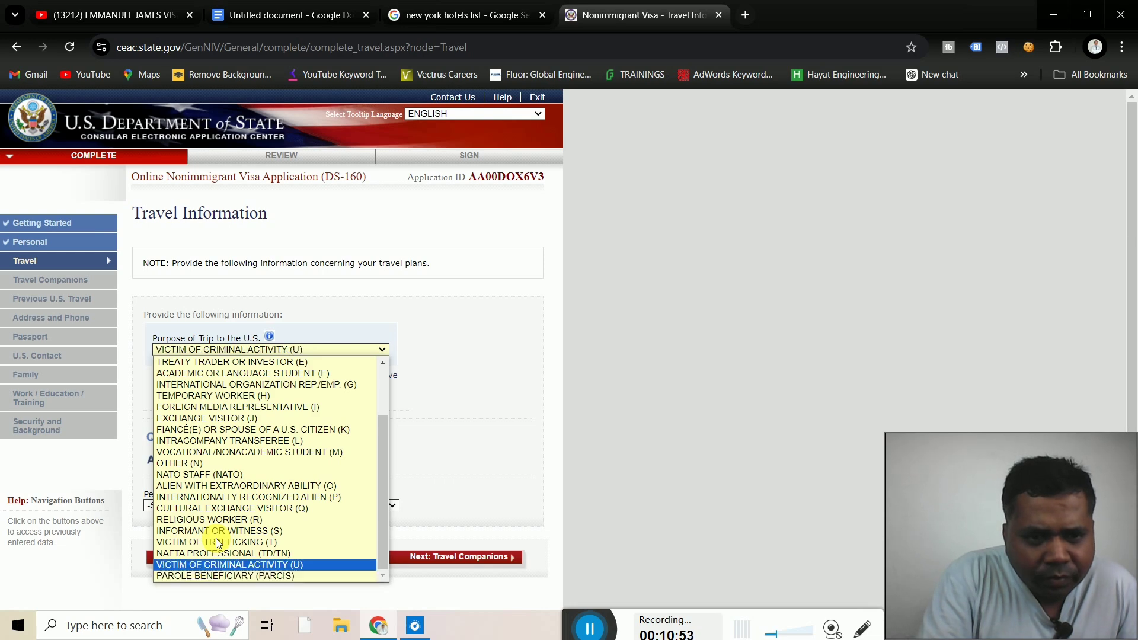
pyautogui.press('Down')
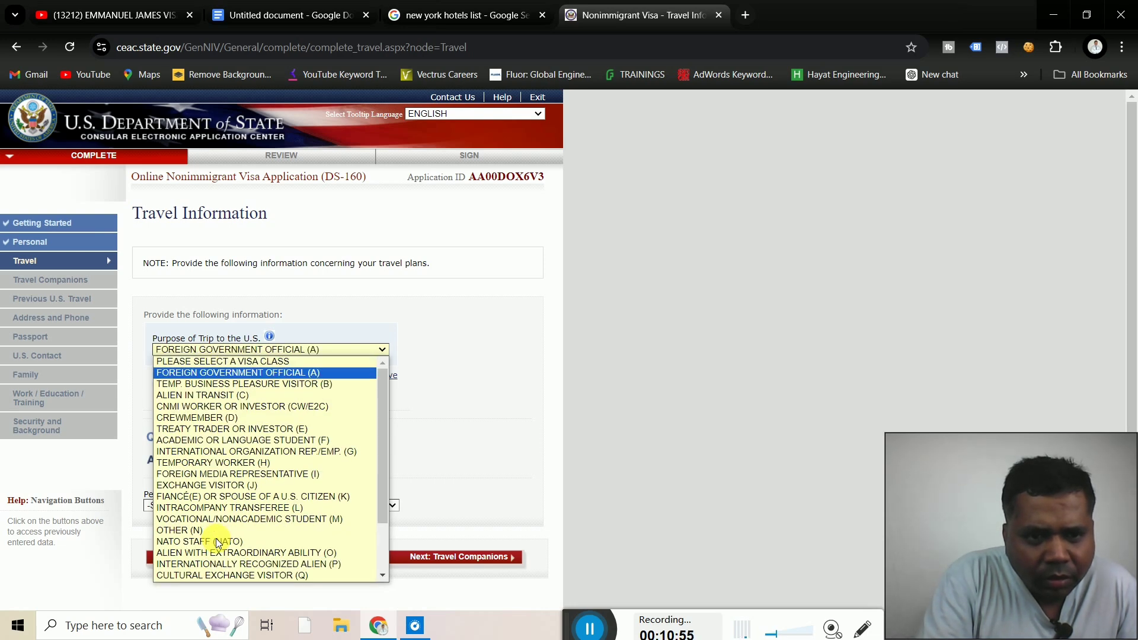
pyautogui.press('Down')
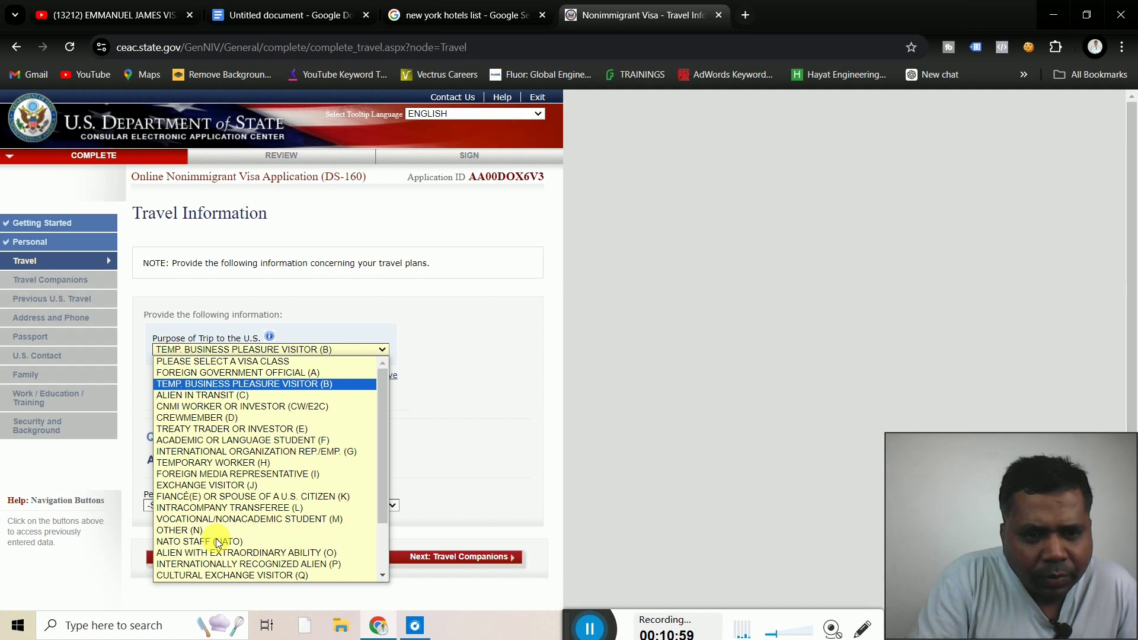
pyautogui.click(214, 385)
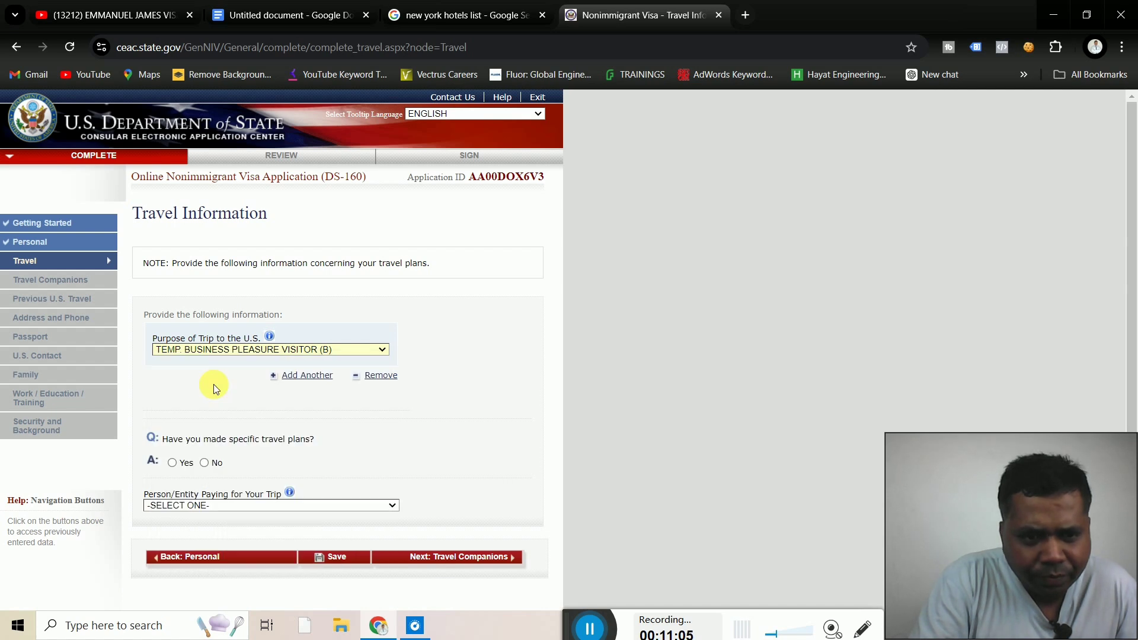
# Specify the trip as BUSINESS & TOURISM (TEMPORARY VISITOR) (B1/B2)
pyautogui.click(250, 385)
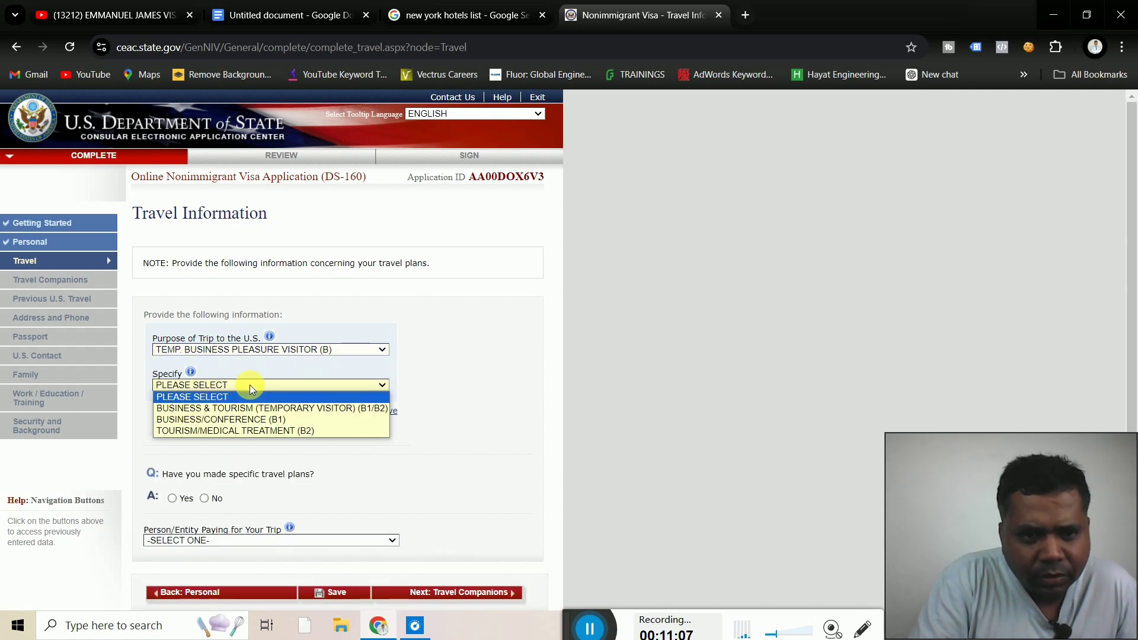
pyautogui.click(220, 408)
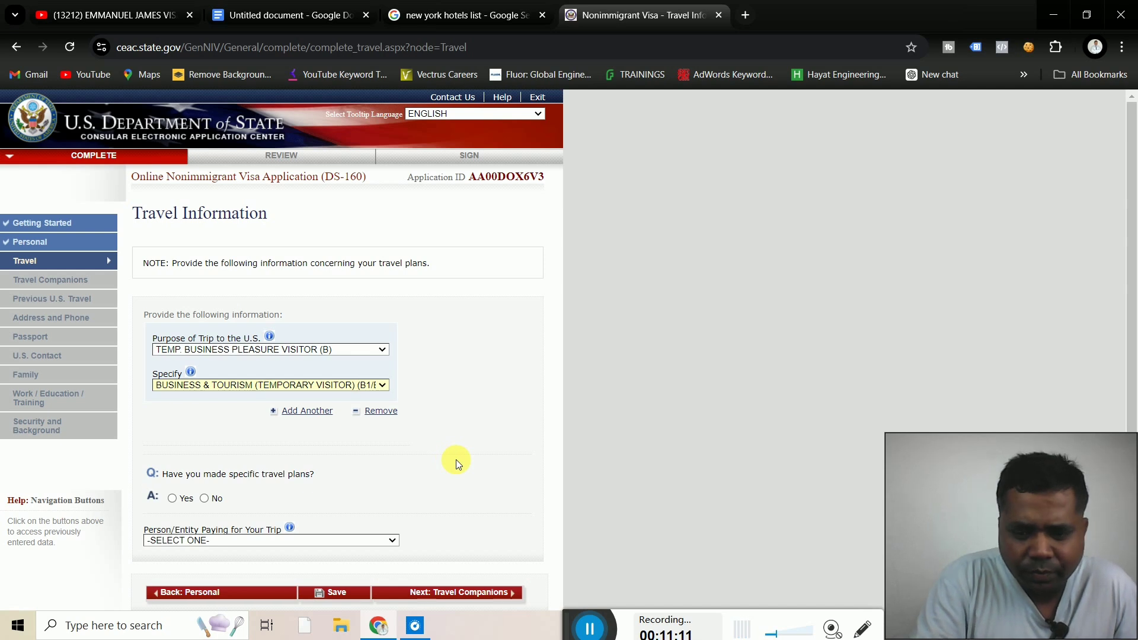
pyautogui.press('Down')
pyautogui.press('Down')
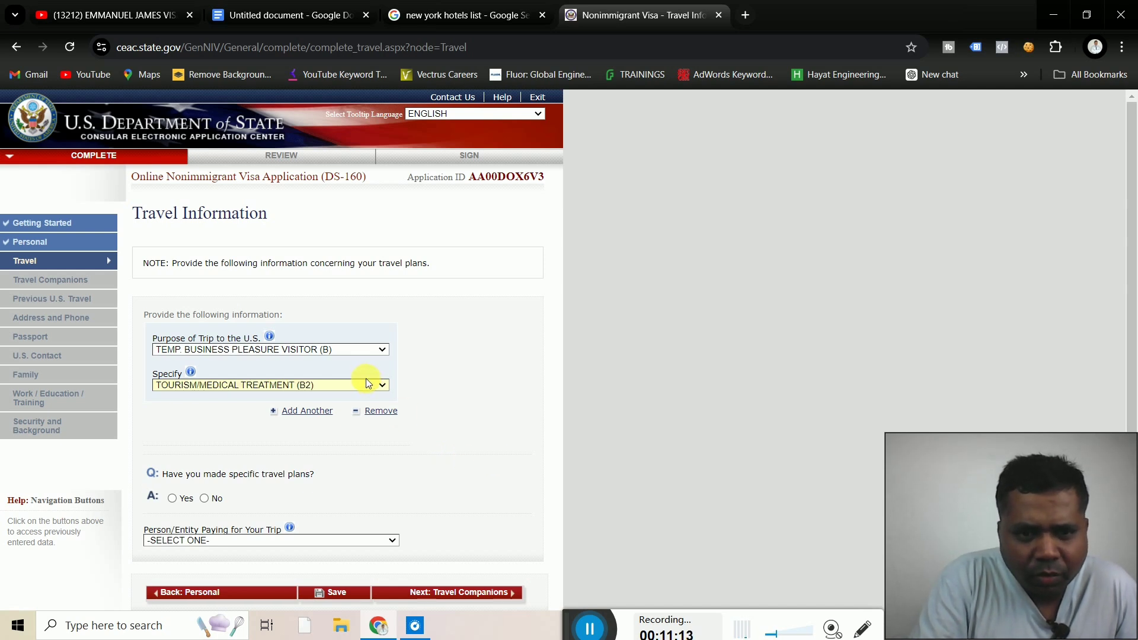
pyautogui.click(367, 385)
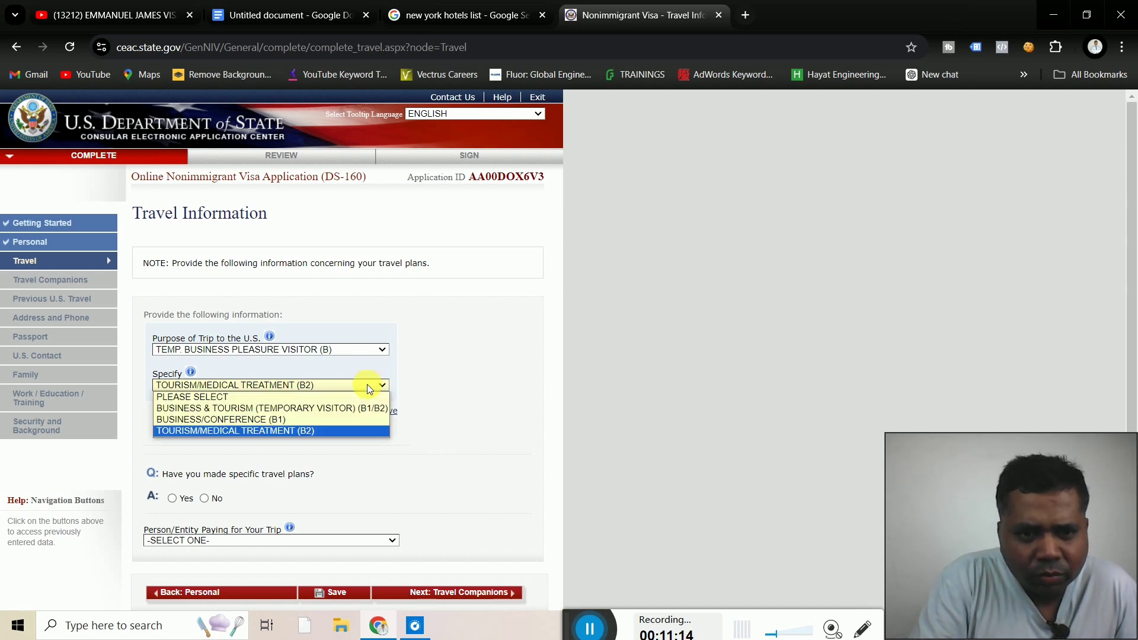
pyautogui.click(253, 409)
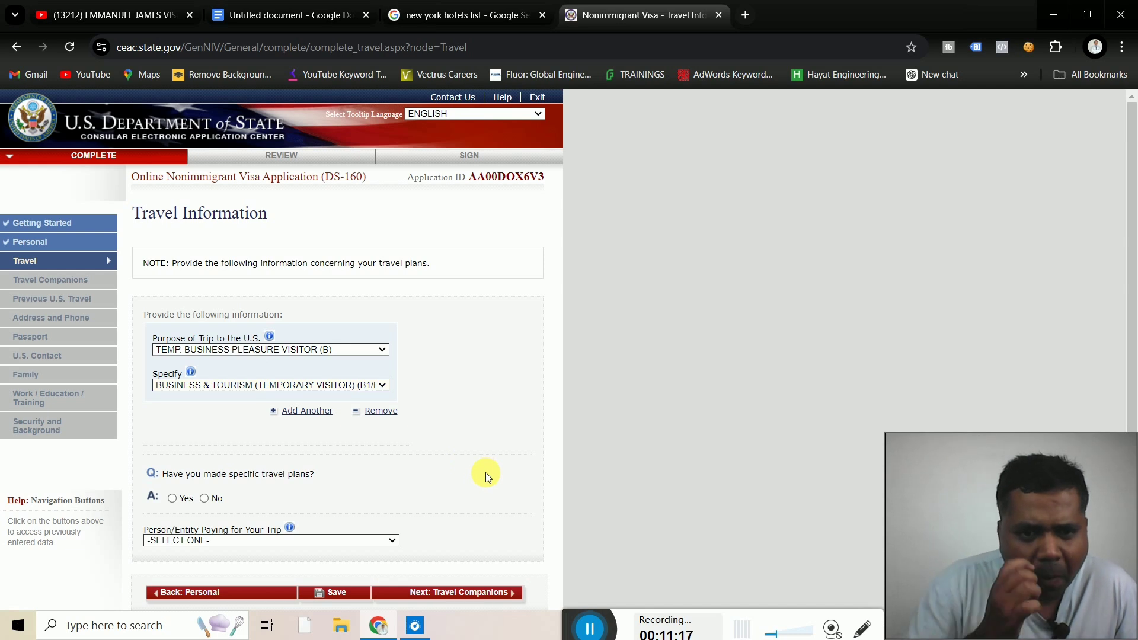
pyautogui.scroll(-3, 485, 472)
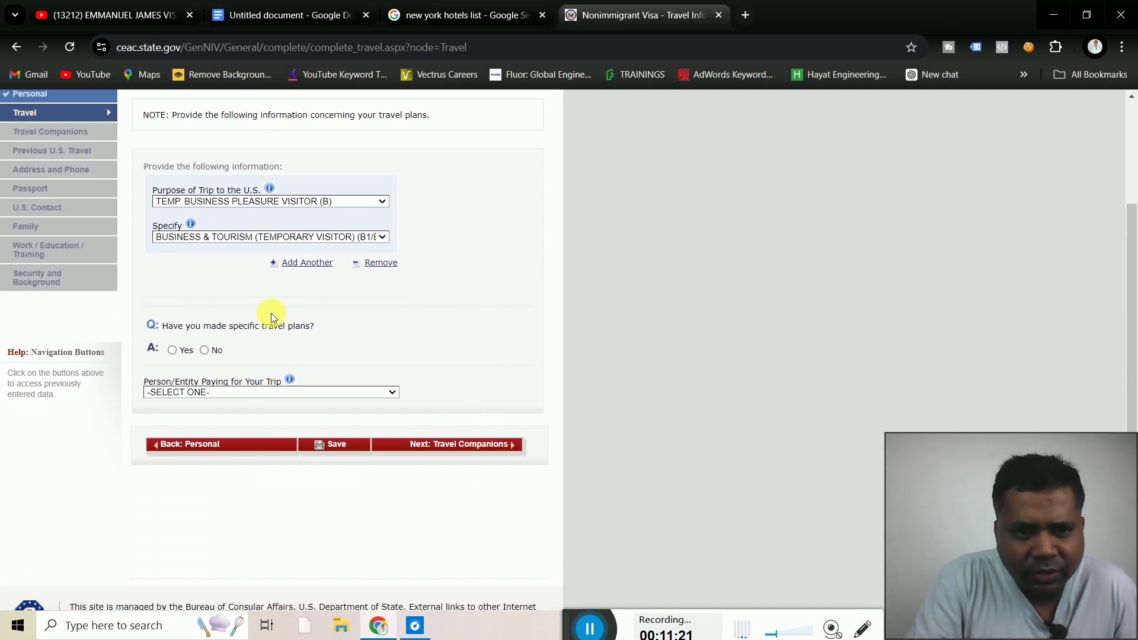
# Choose Yes for specific travel plans and scroll to see the new arrival and departure itinerary fields
pyautogui.click(171, 350)
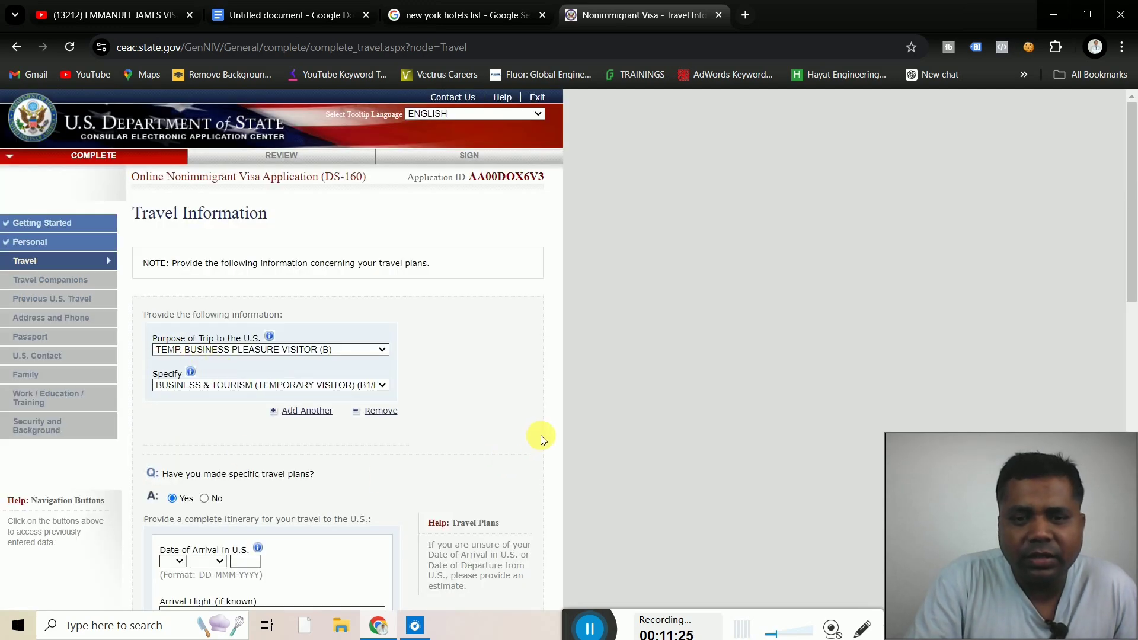
pyautogui.scroll(-4, 545, 439)
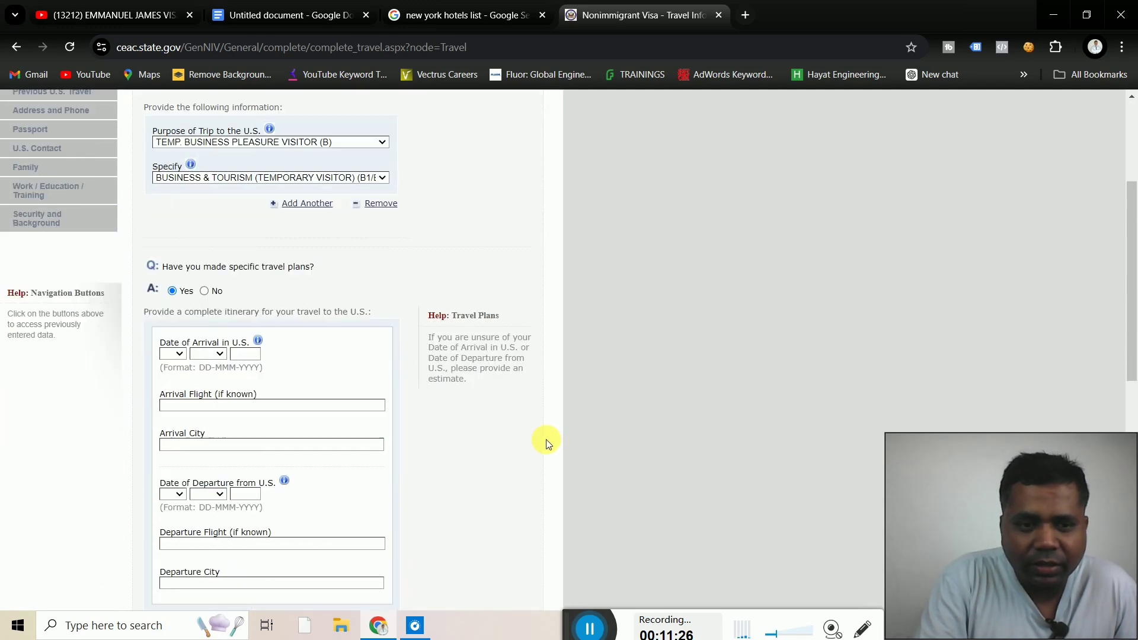
pyautogui.scroll(2, 546, 439)
pyautogui.scroll(2, 546, 440)
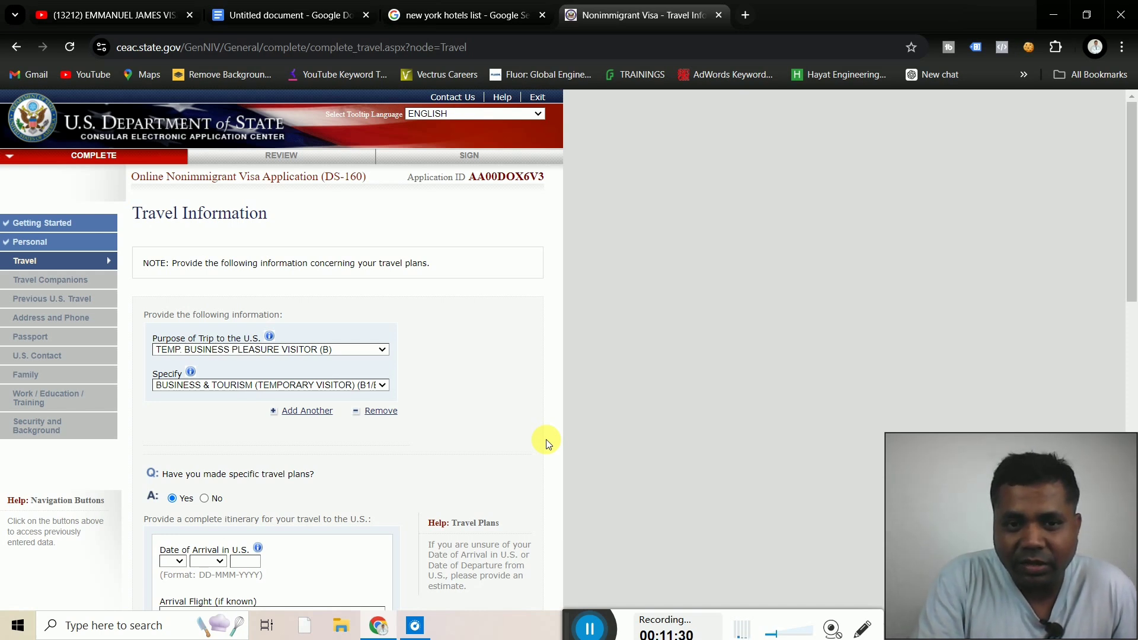
pyautogui.scroll(-3, 546, 439)
pyautogui.scroll(-2, 546, 440)
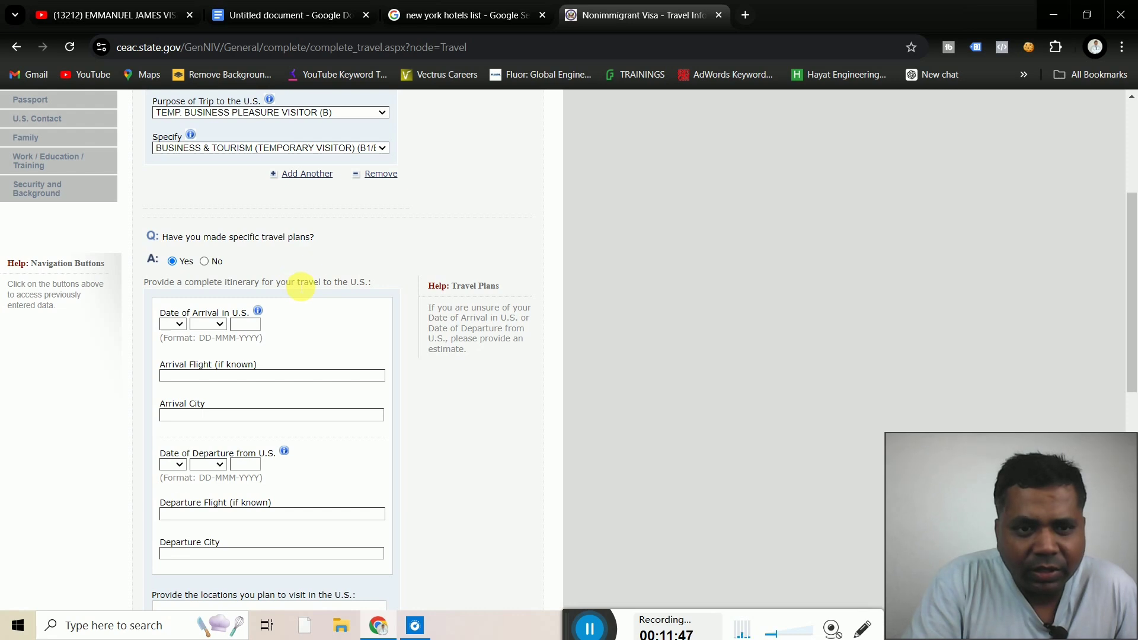
# Set the arrival date to 20 DEC 2024
pyautogui.click(179, 327)
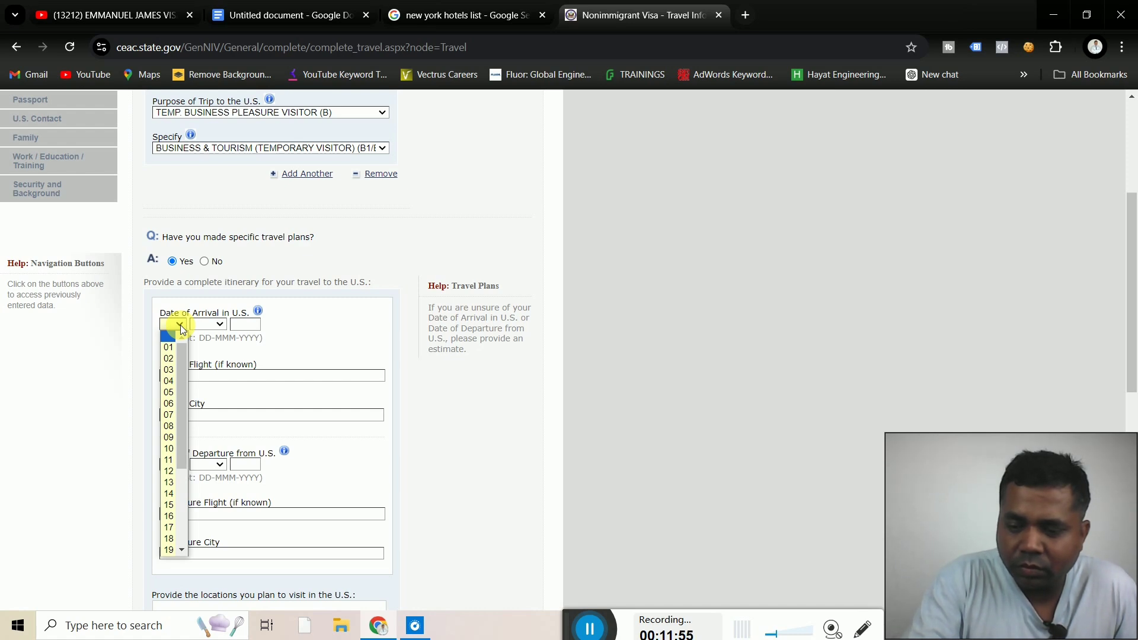
pyautogui.write('20')
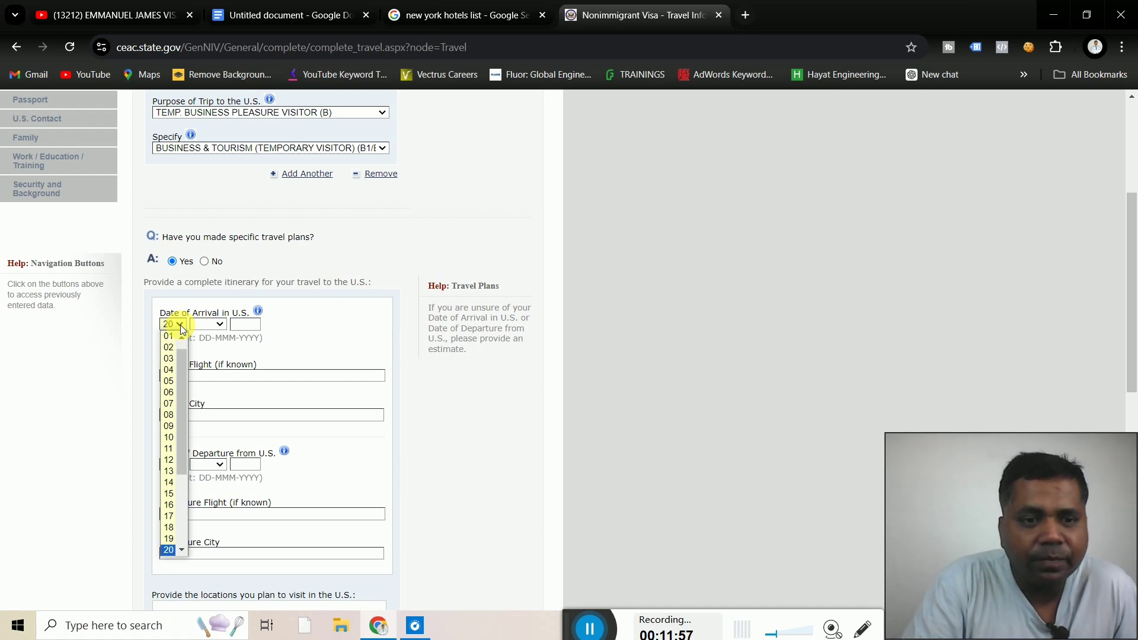
pyautogui.click(219, 320)
pyautogui.click(219, 322)
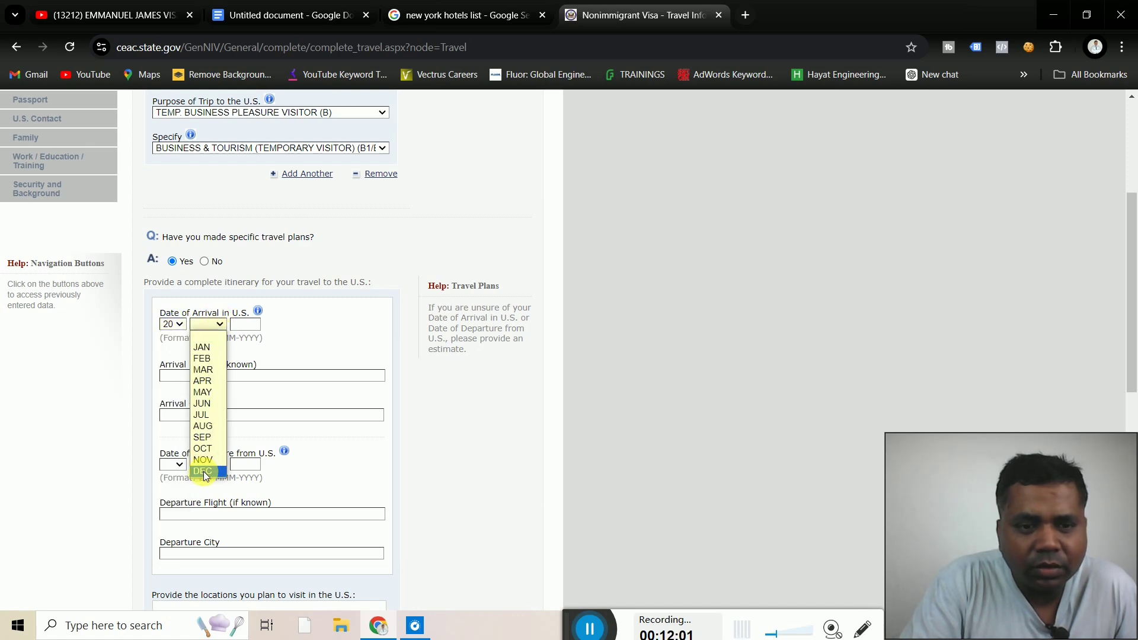
pyautogui.click(204, 471)
pyautogui.click(247, 324)
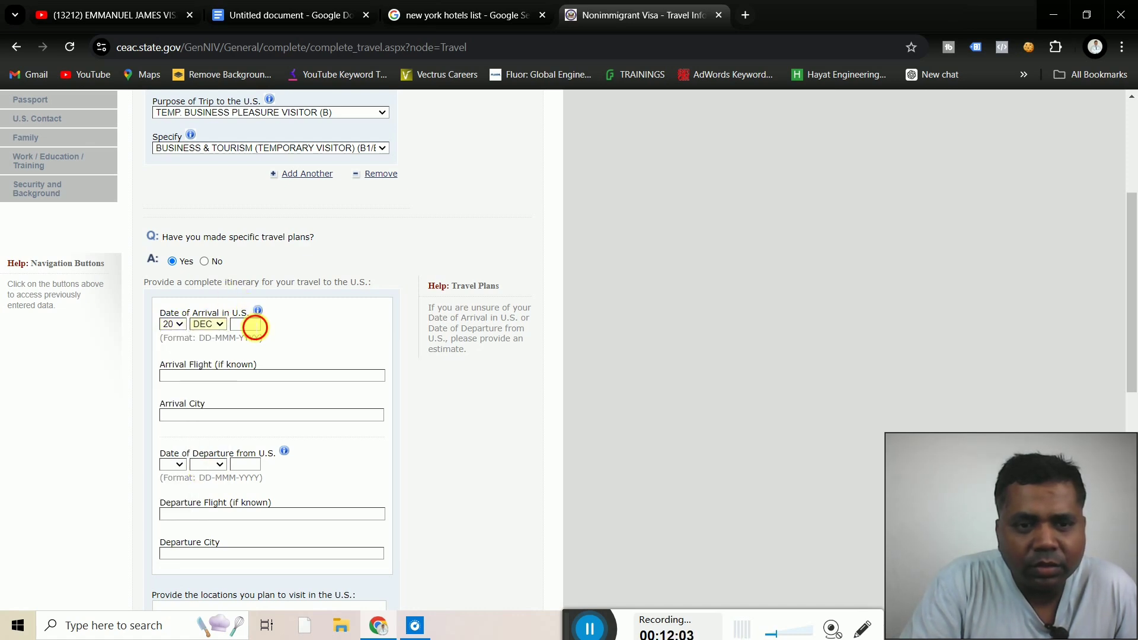
pyautogui.write('2024')
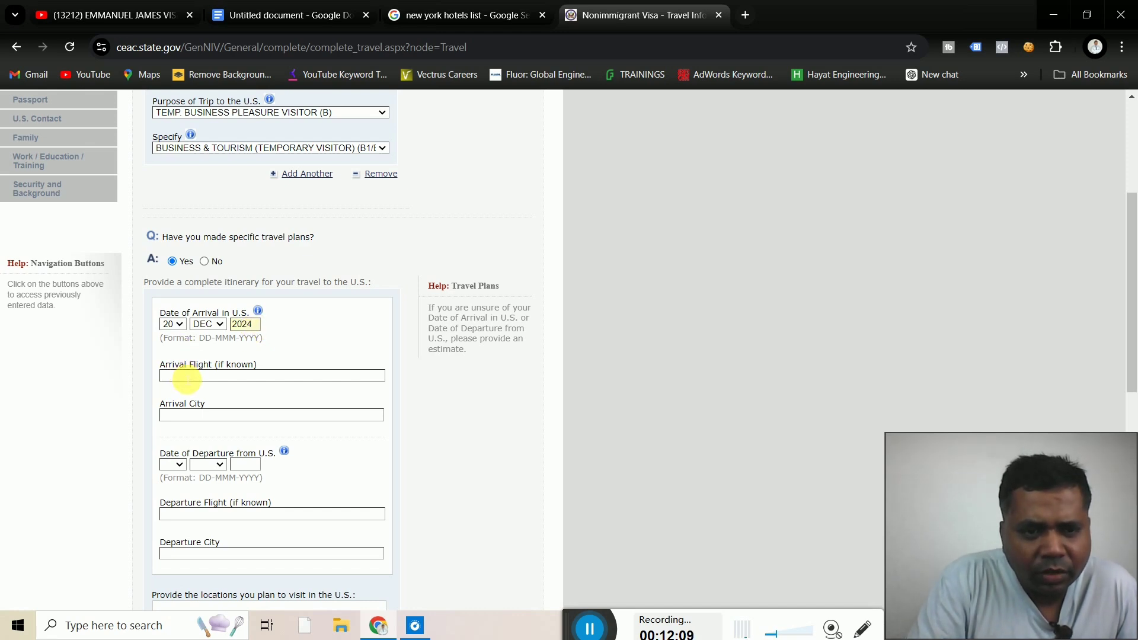
# Enter AIR INDIA as the arrival flight and NEW YORK as the arrival city
pyautogui.click(187, 377)
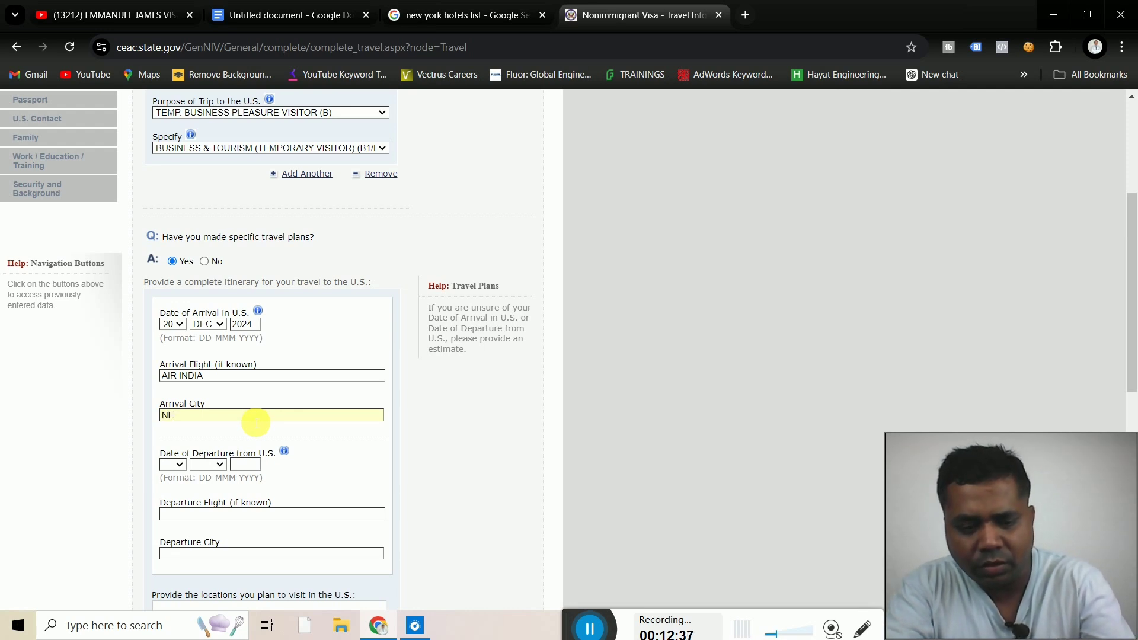
pyautogui.click(255, 420)
pyautogui.write('NEW ')
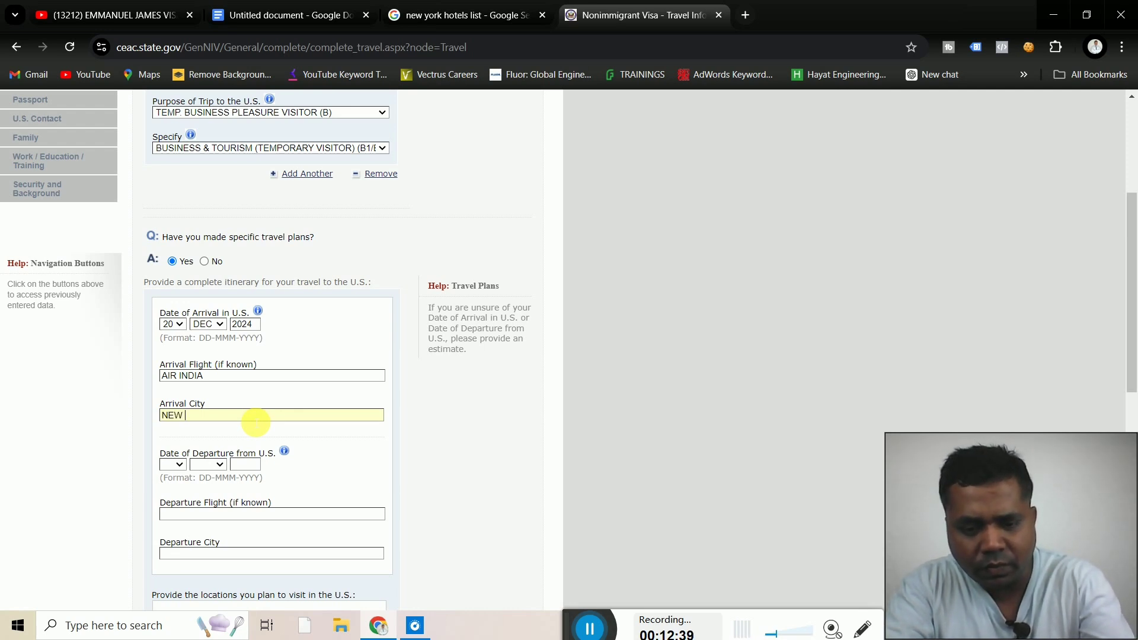
pyautogui.write('YORK')
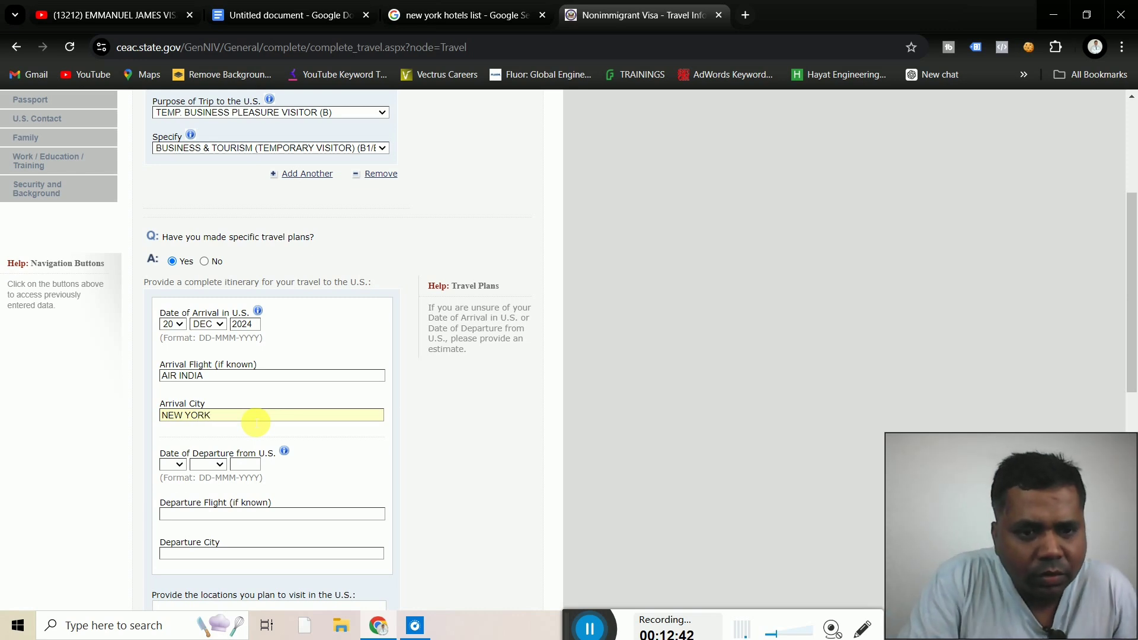
pyautogui.click(347, 433)
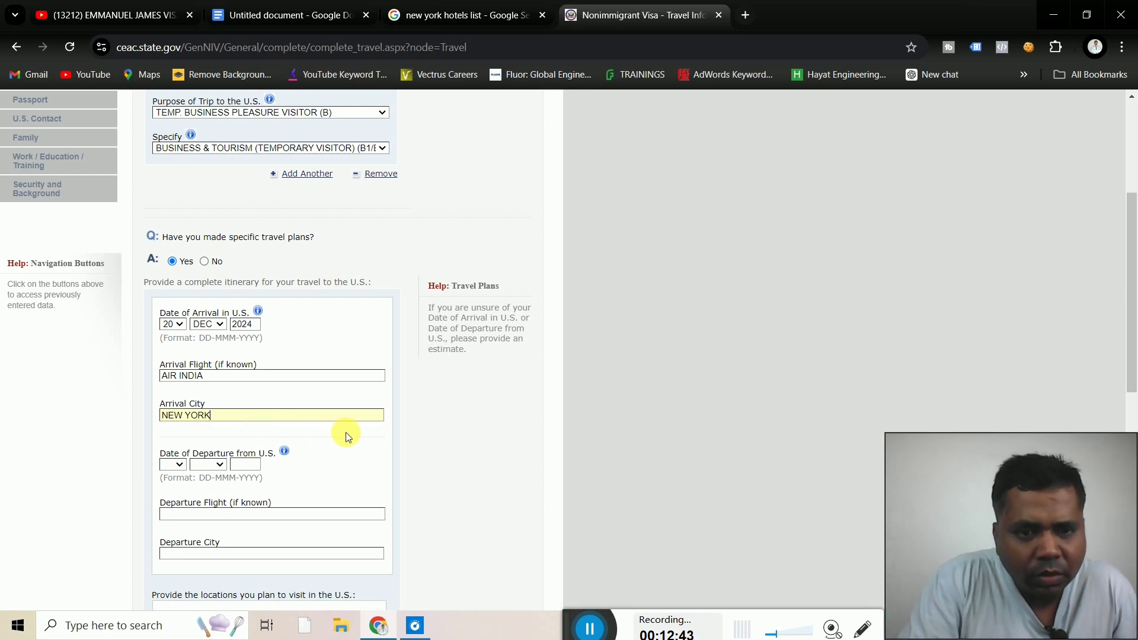
pyautogui.click(180, 464)
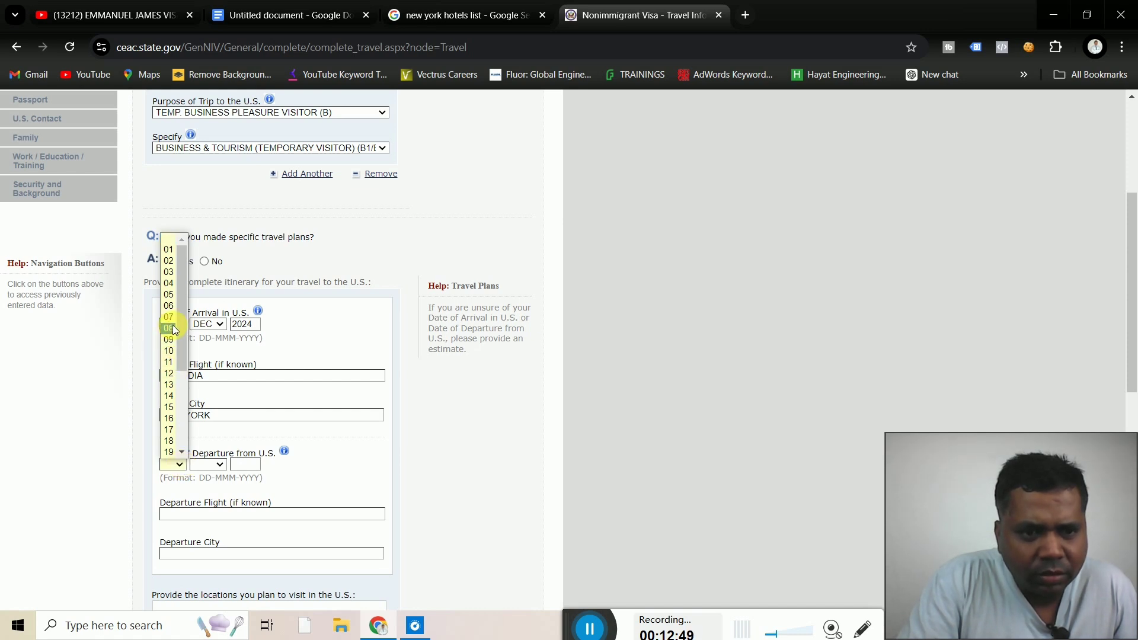
# Set the departure date to 30 DEC 2024
pyautogui.moveTo(180, 335); pyautogui.dragTo(194, 431)
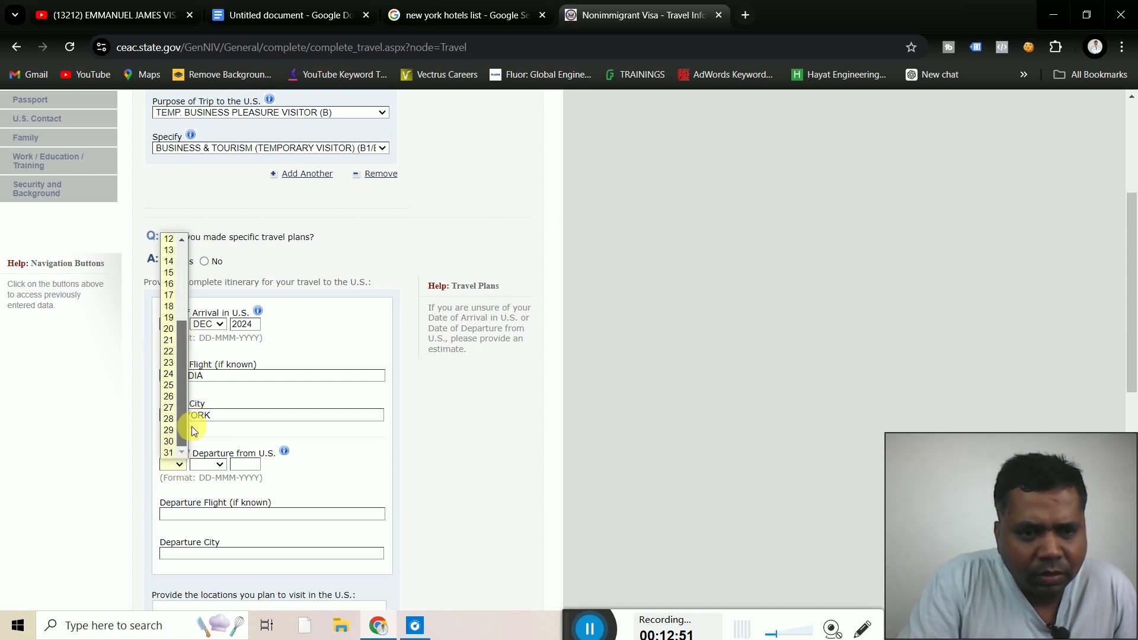
pyautogui.click(169, 442)
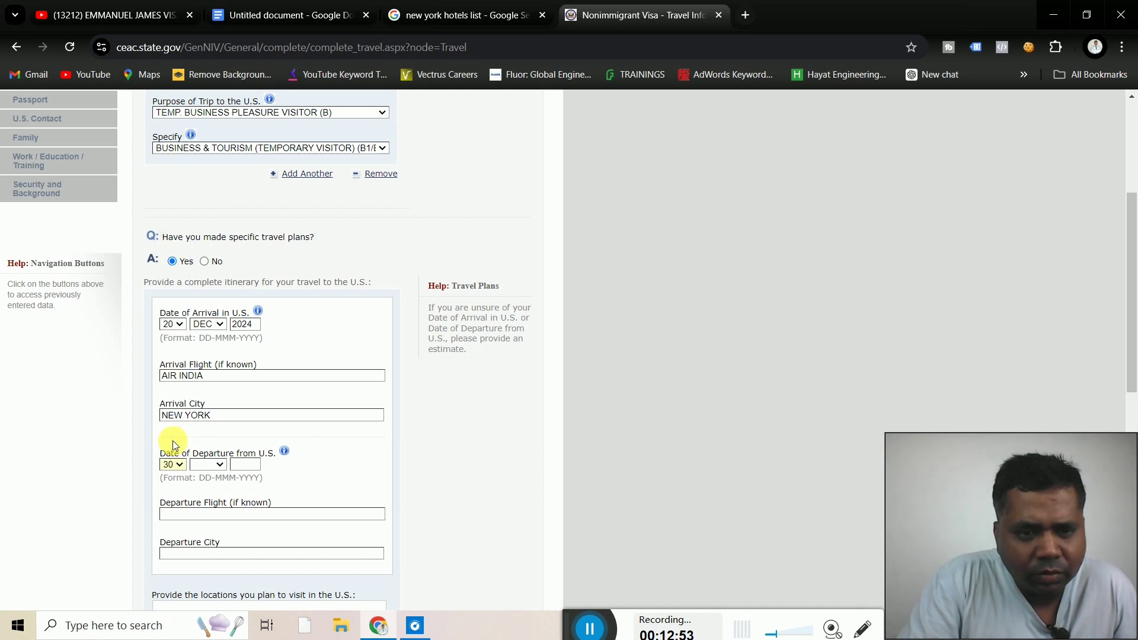
pyautogui.click(215, 466)
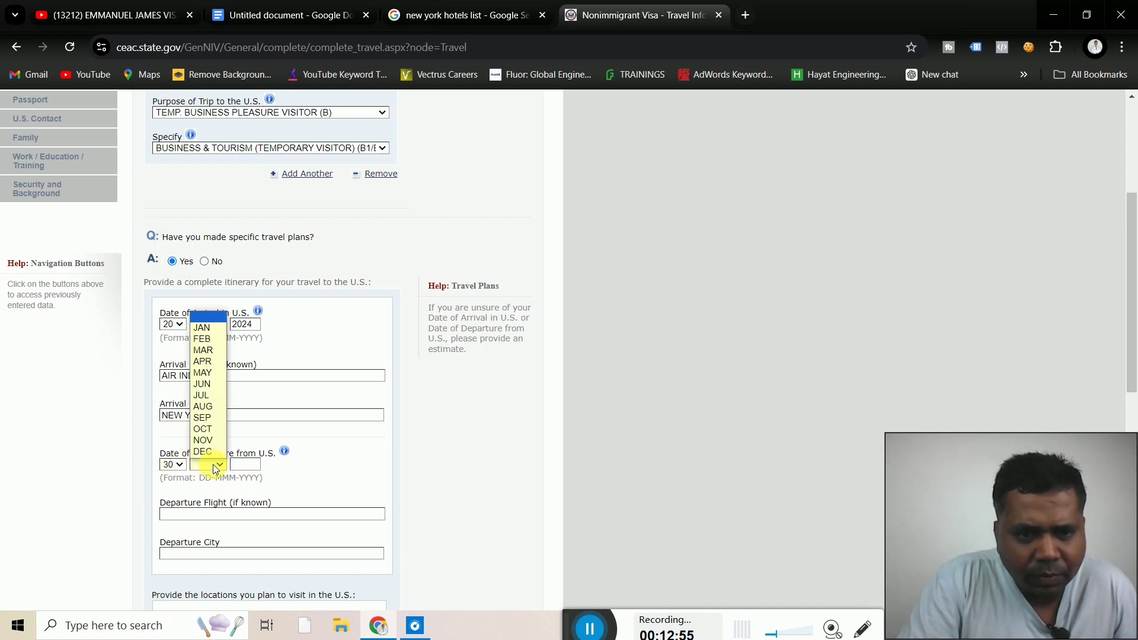
pyautogui.click(207, 449)
pyautogui.click(243, 465)
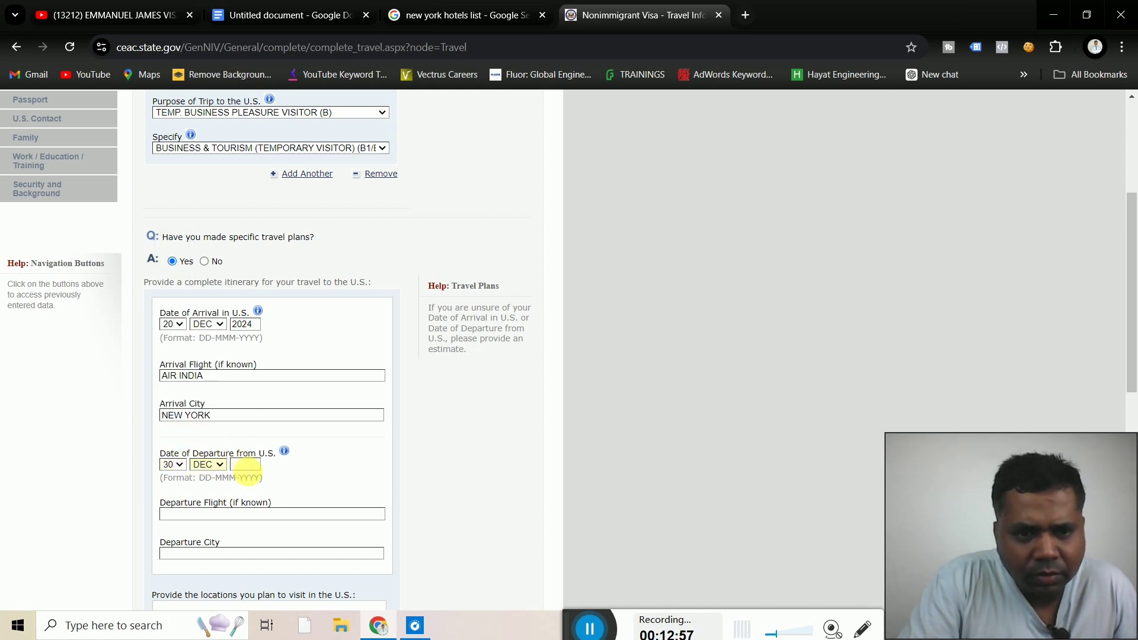
pyautogui.write('2024')
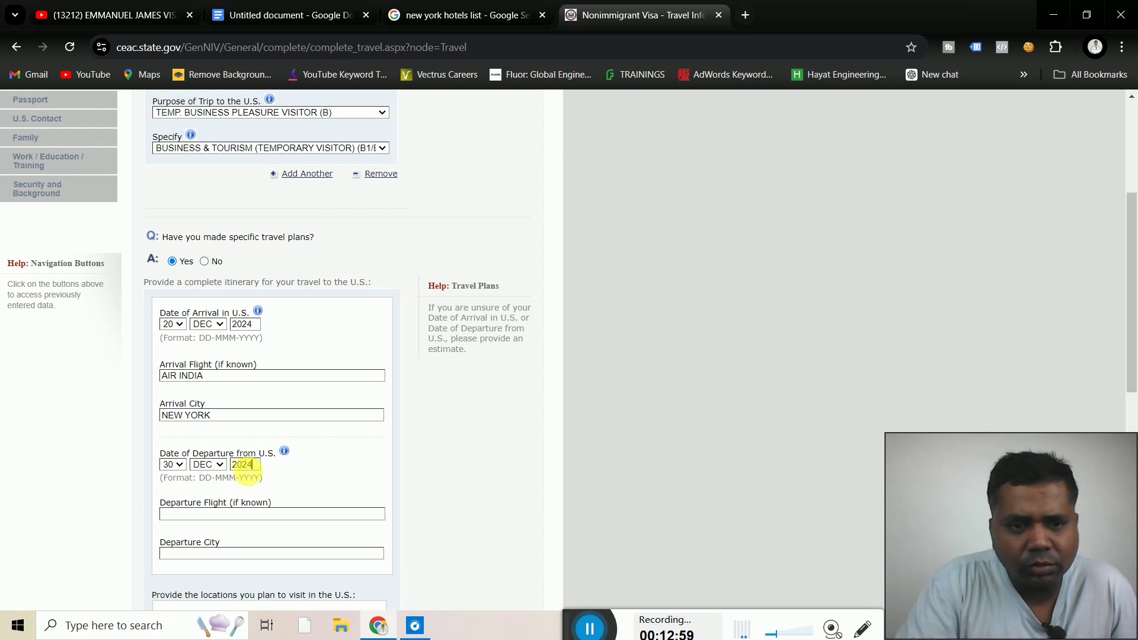
# Enter AIR INDIA as the departure flight and NEW YORK as the departure city
pyautogui.scroll(-2, 418, 451)
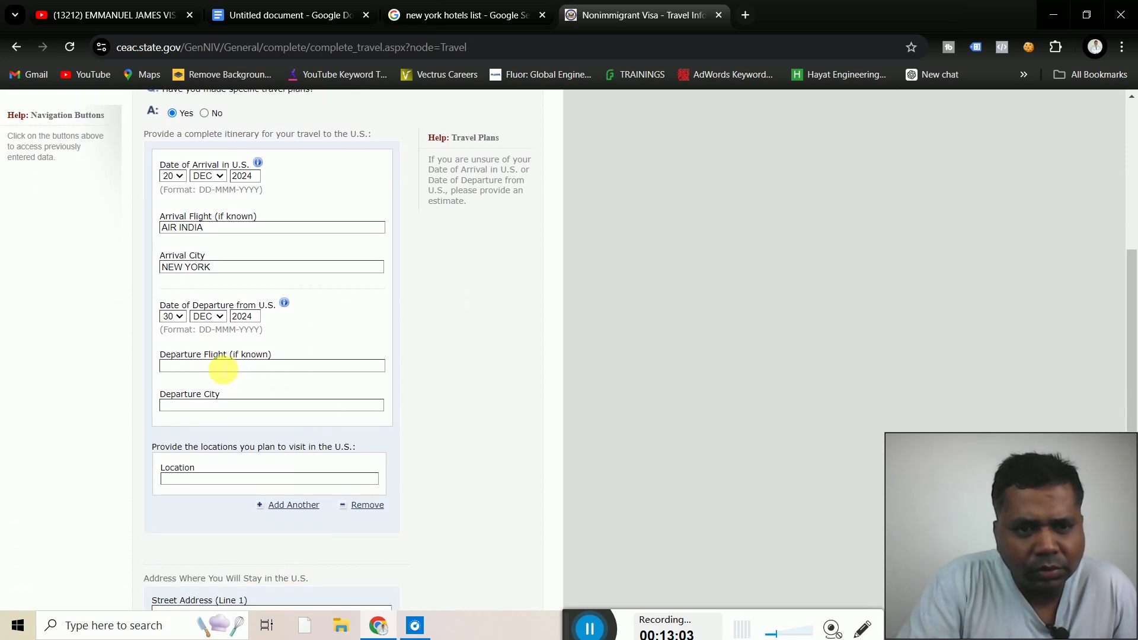
pyautogui.click(223, 367)
pyautogui.write('AIR')
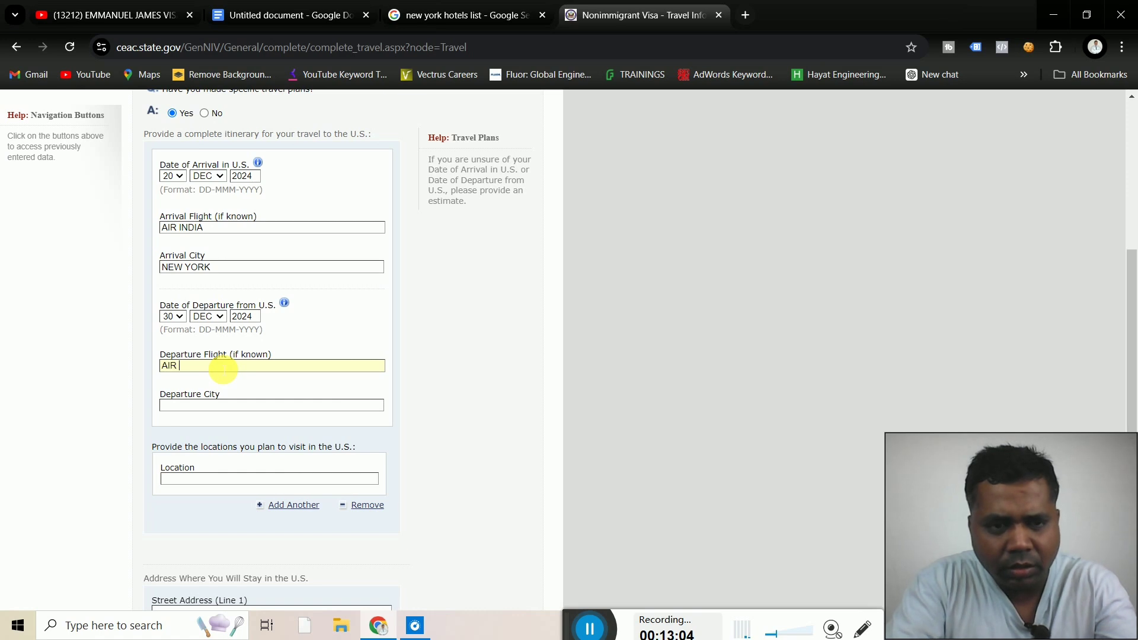
pyautogui.write(' INDI')
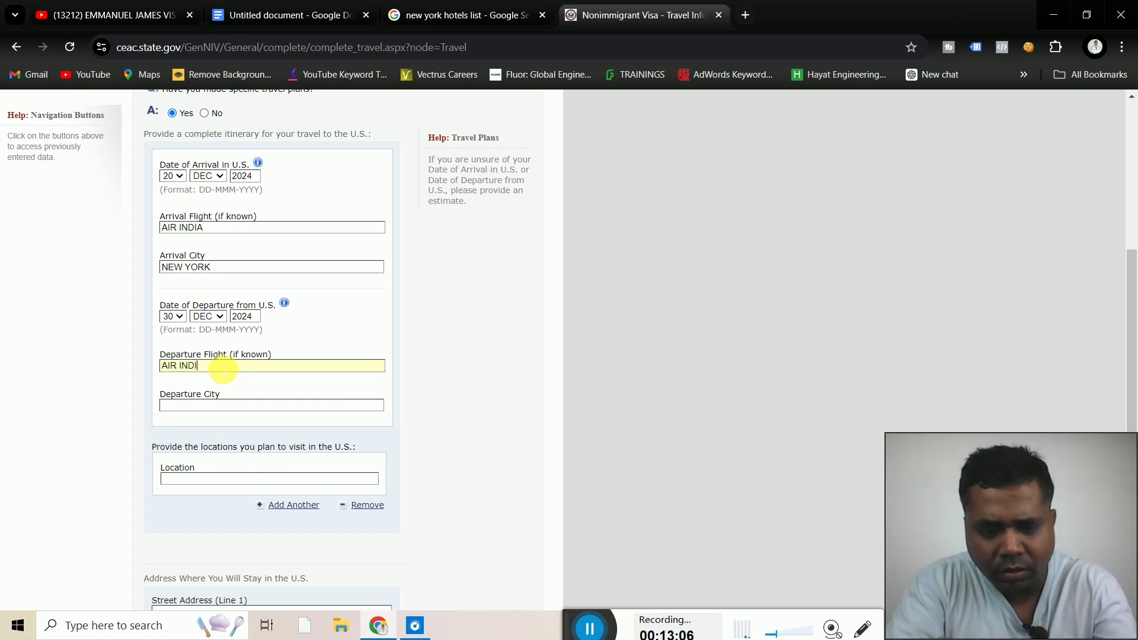
pyautogui.write('A')
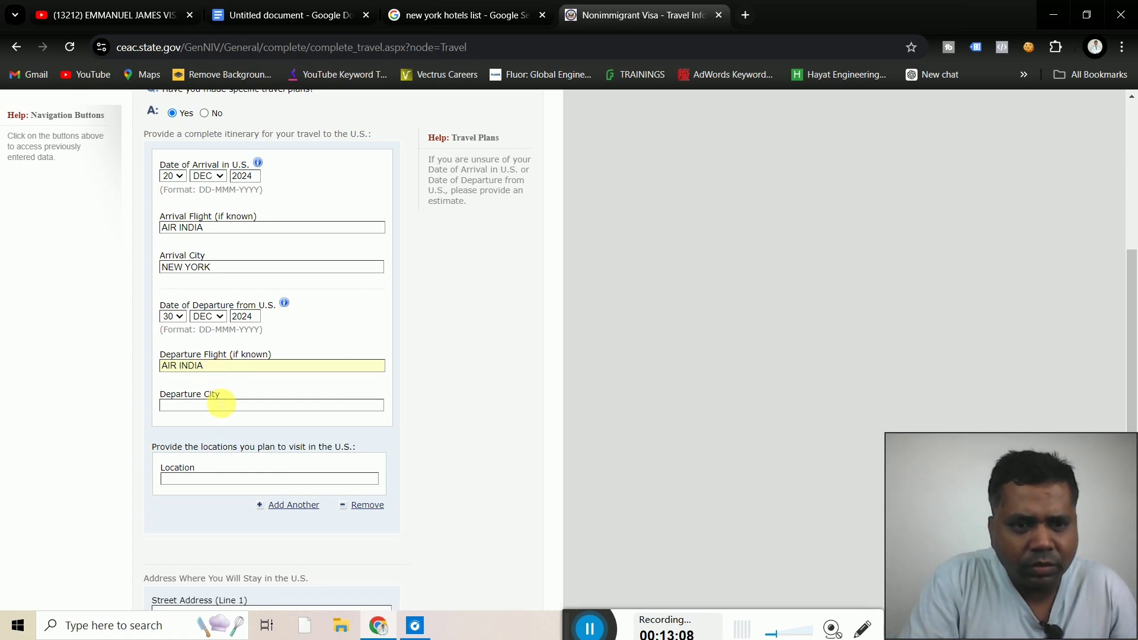
pyautogui.click(207, 408)
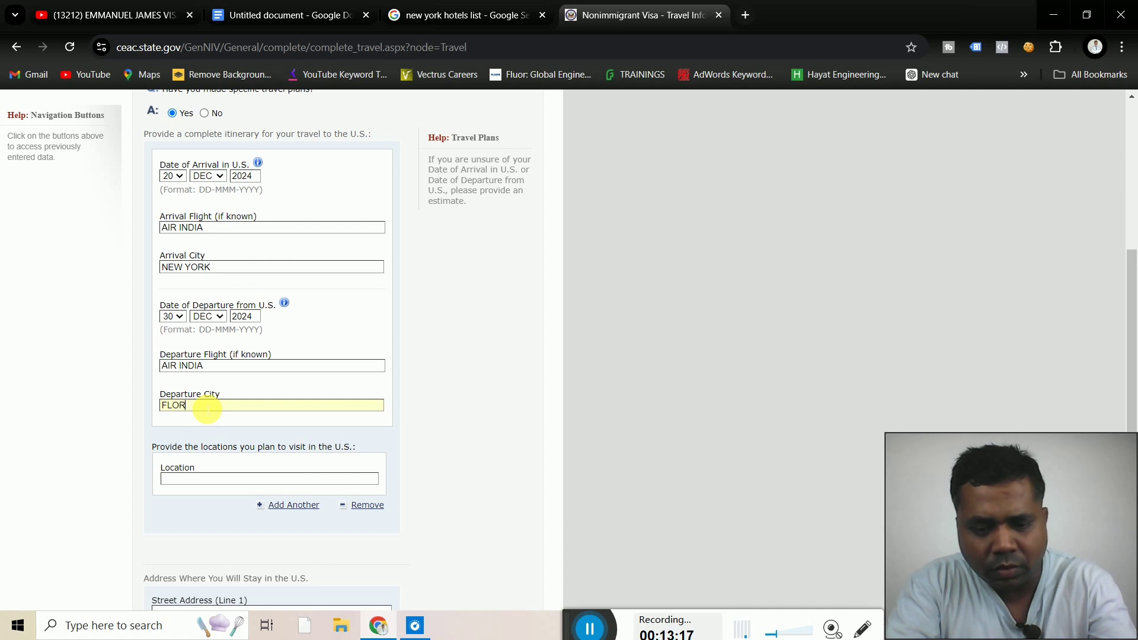
pyautogui.press('BackSpace')
pyautogui.press('BackSpace')
pyautogui.press('BackSpace')
pyautogui.press('BackSpace')
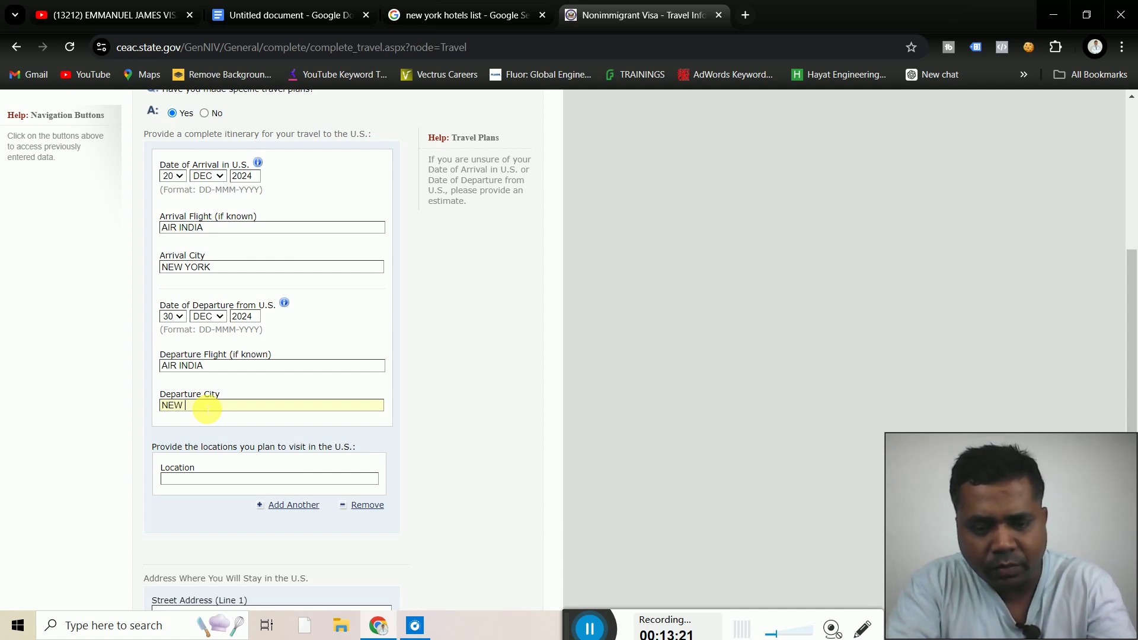
pyautogui.write('NEW YORK')
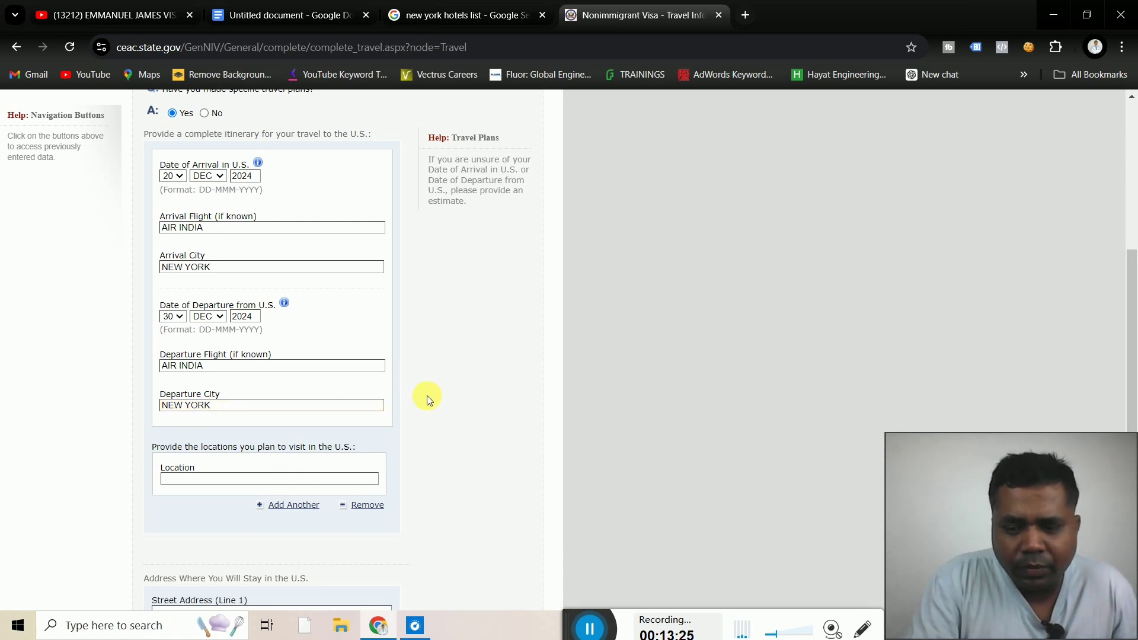
# Complete NEW YORK as the location to visit and scroll to the stay-address section
pyautogui.scroll(-1, 427, 396)
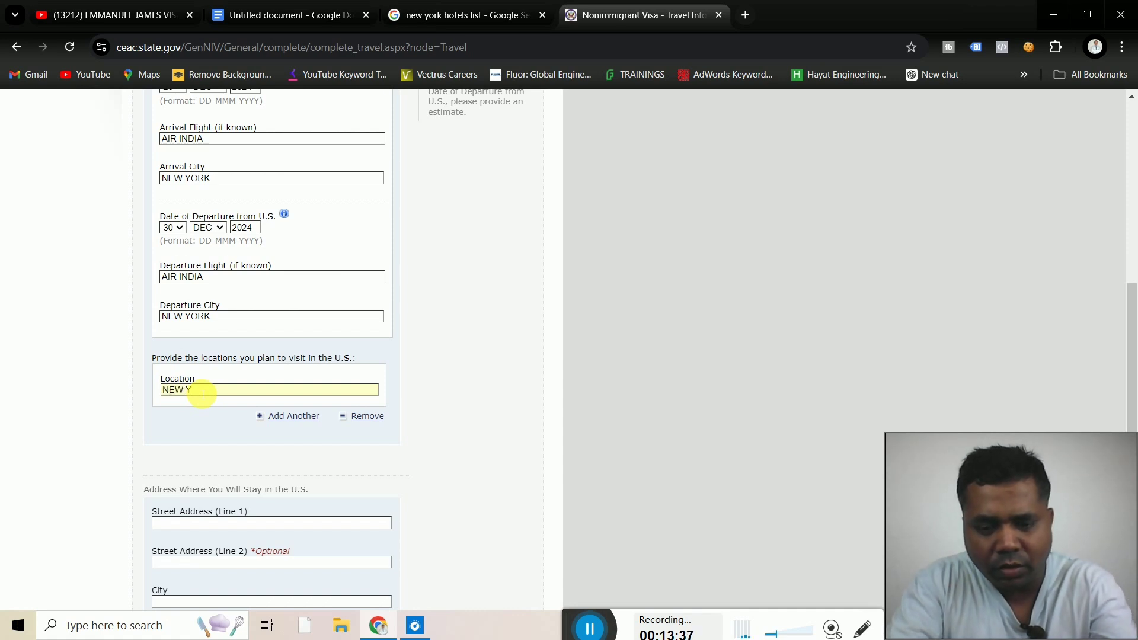
pyautogui.write('RK')
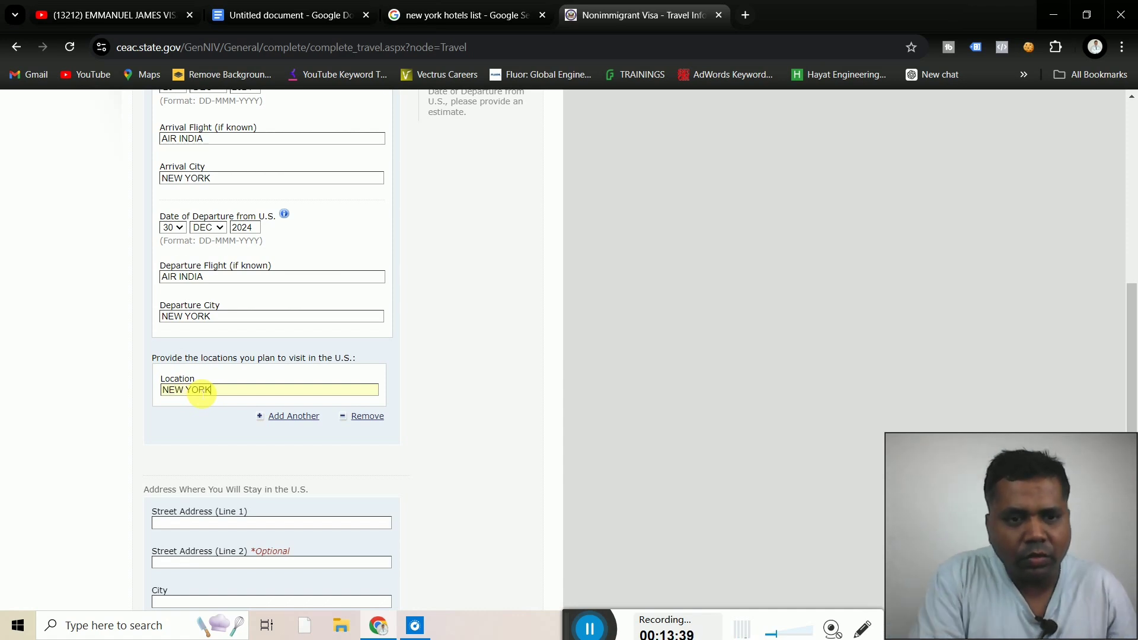
pyautogui.click(487, 420)
pyautogui.scroll(-3, 487, 419)
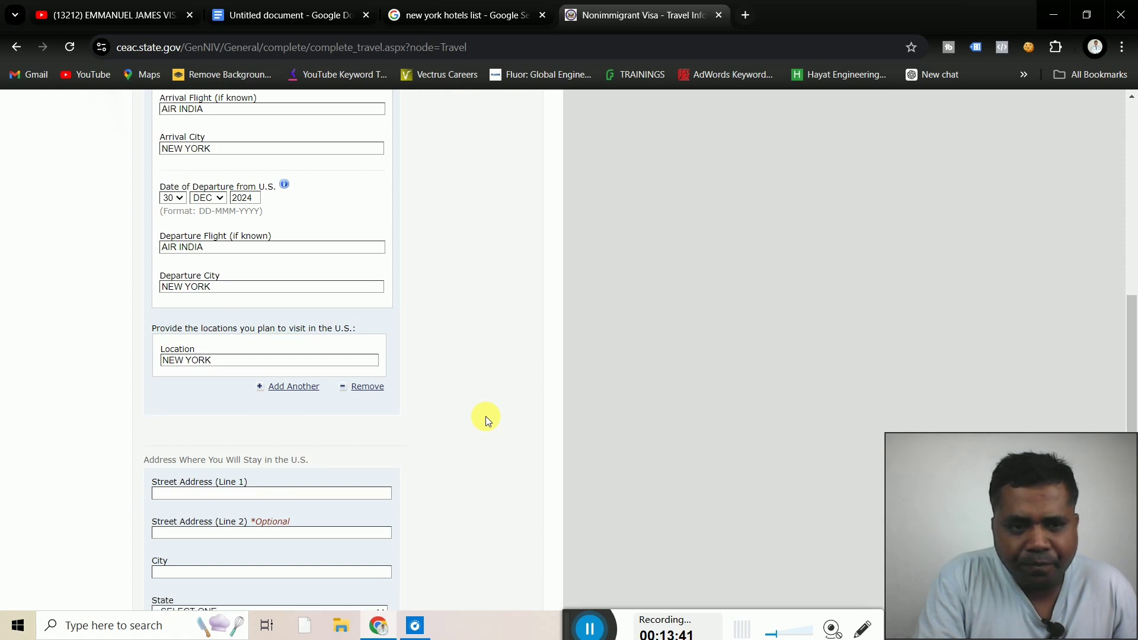
pyautogui.scroll(-2, 486, 417)
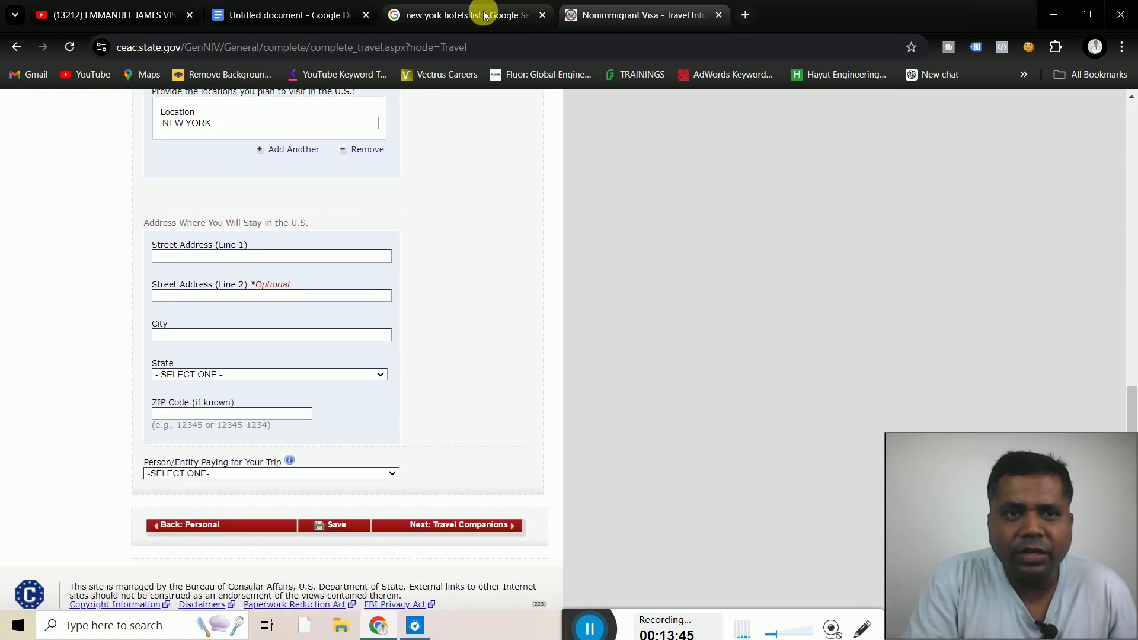
# Find The Manhattan at Times Square Hotel in Google Hotels and select its full name
pyautogui.click(446, 14)
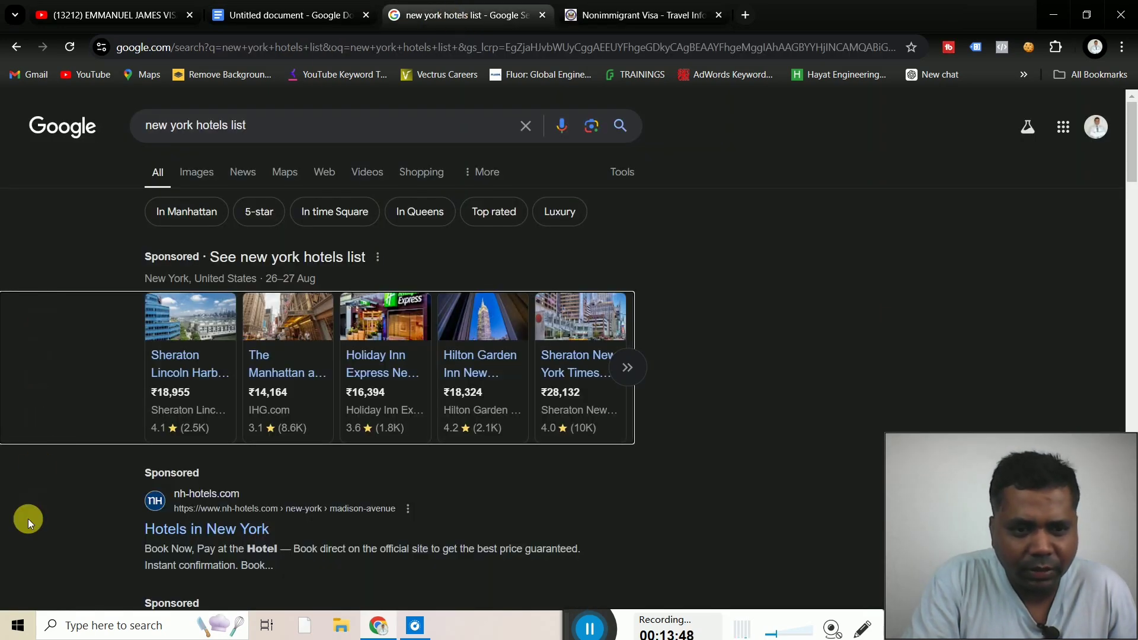
pyautogui.scroll(-3, 27, 518)
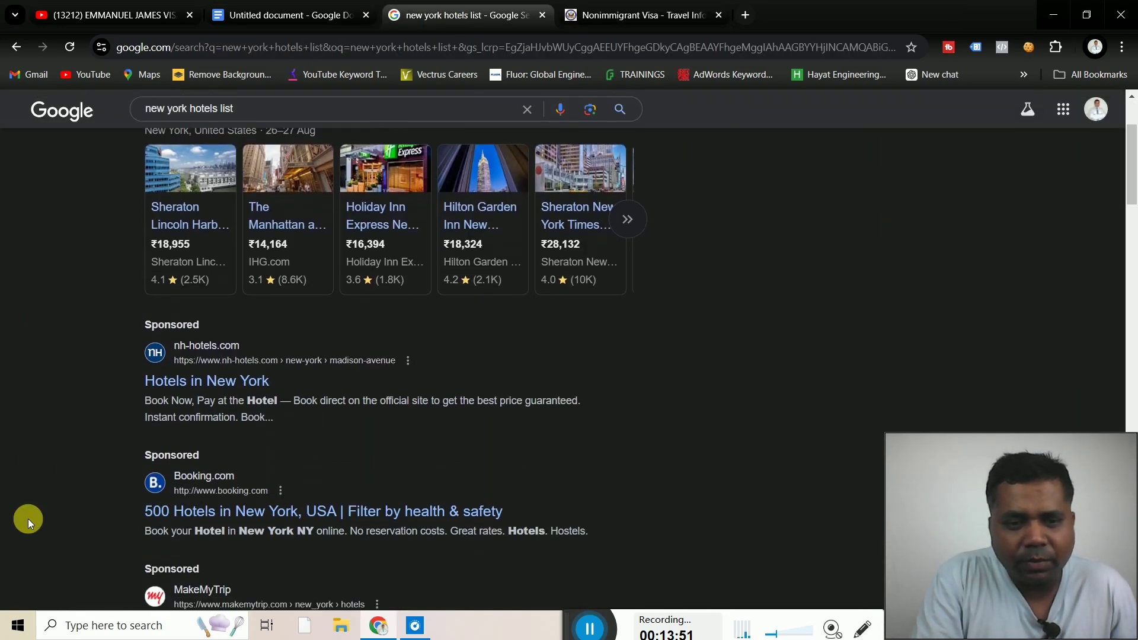
pyautogui.scroll(-8, 27, 518)
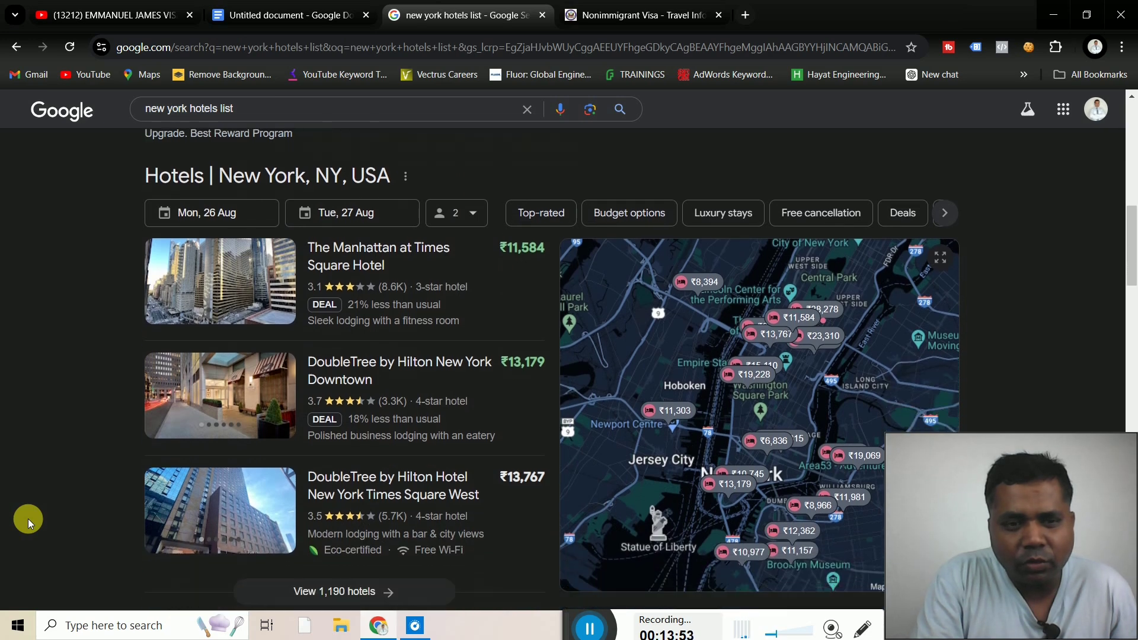
pyautogui.scroll(-1, 27, 518)
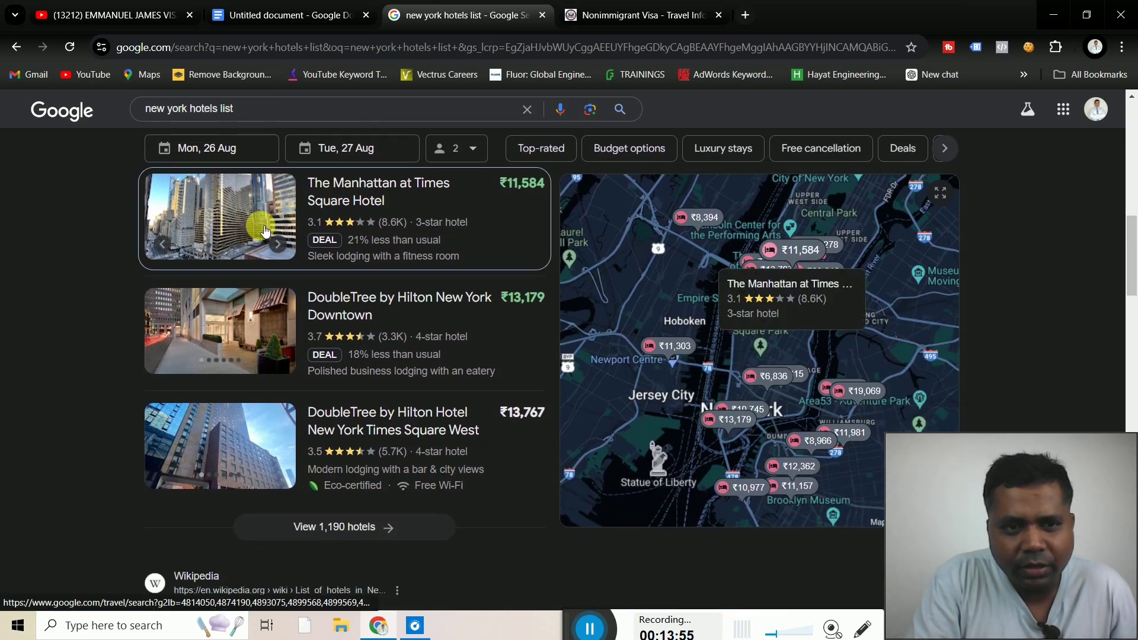
pyautogui.click(347, 200)
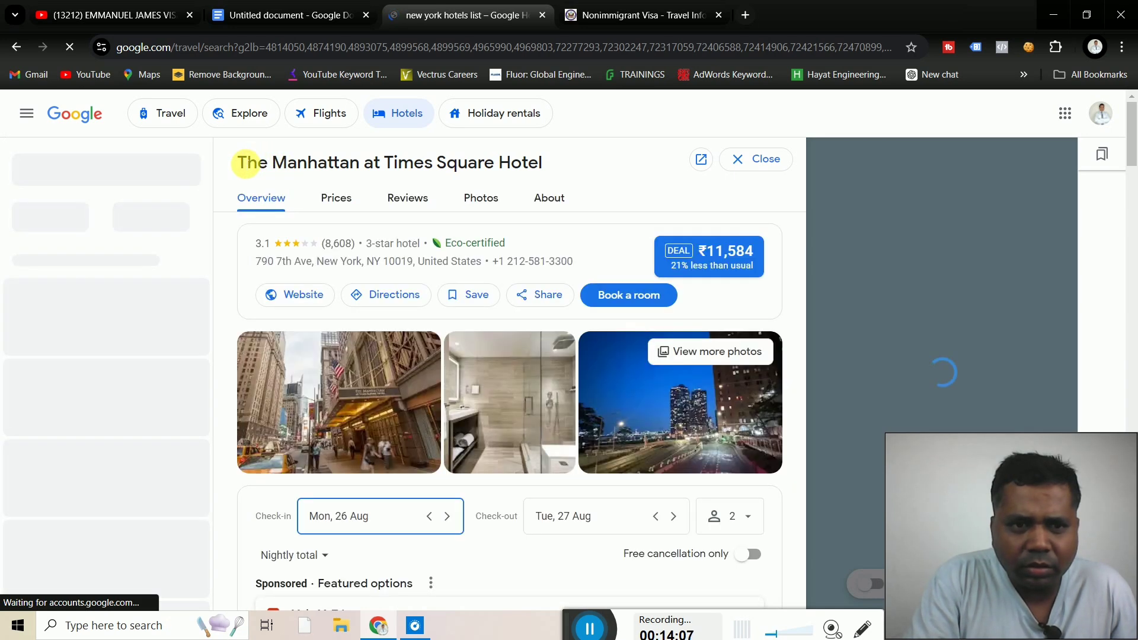
pyautogui.moveTo(238, 162); pyautogui.dragTo(546, 163)
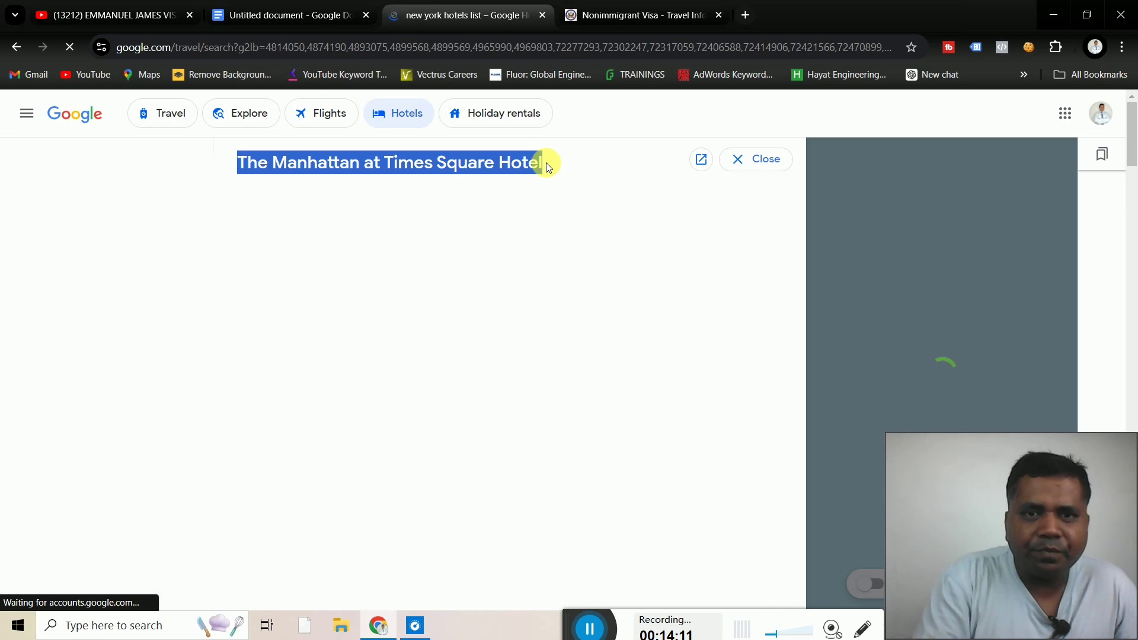
pyautogui.click(623, 10)
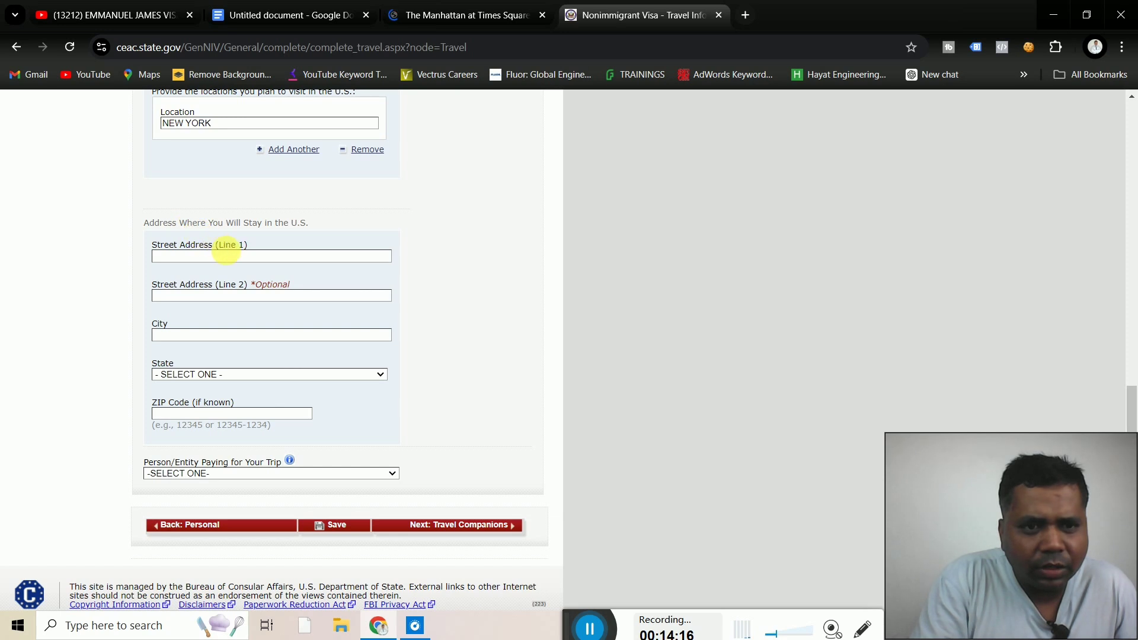
# Paste THE MANHATTAN AT TIMES SQUARE HOTEL into street address line 1
pyautogui.click(197, 260)
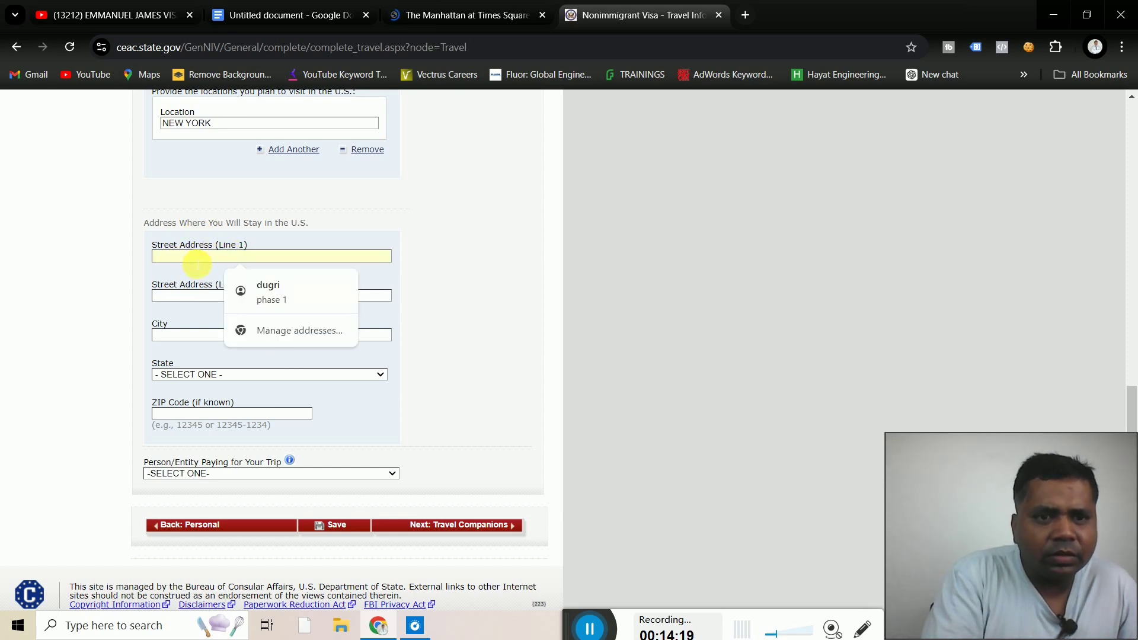
pyautogui.write('THE MANHATTAN AT TIMES SQUARE HOTEL')
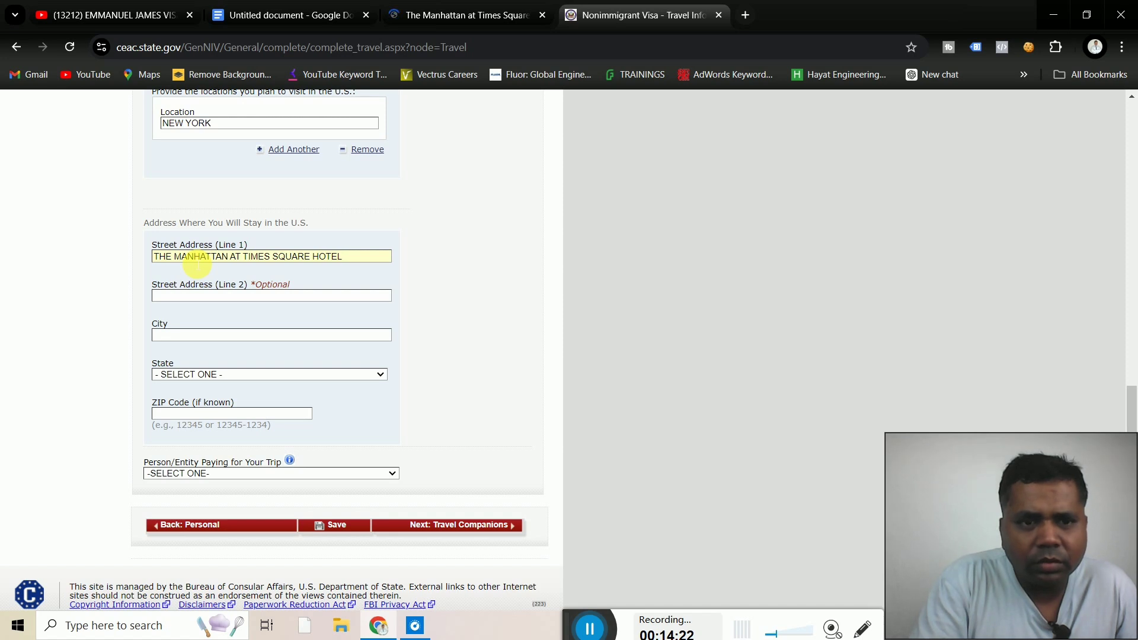
pyautogui.click(176, 296)
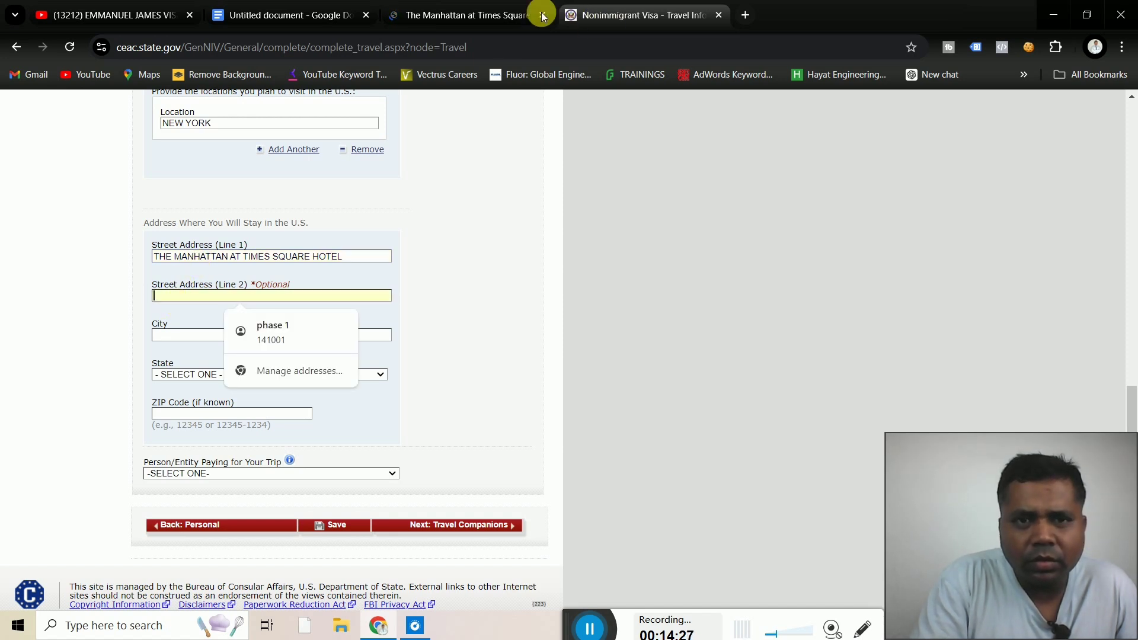
pyautogui.click(507, 15)
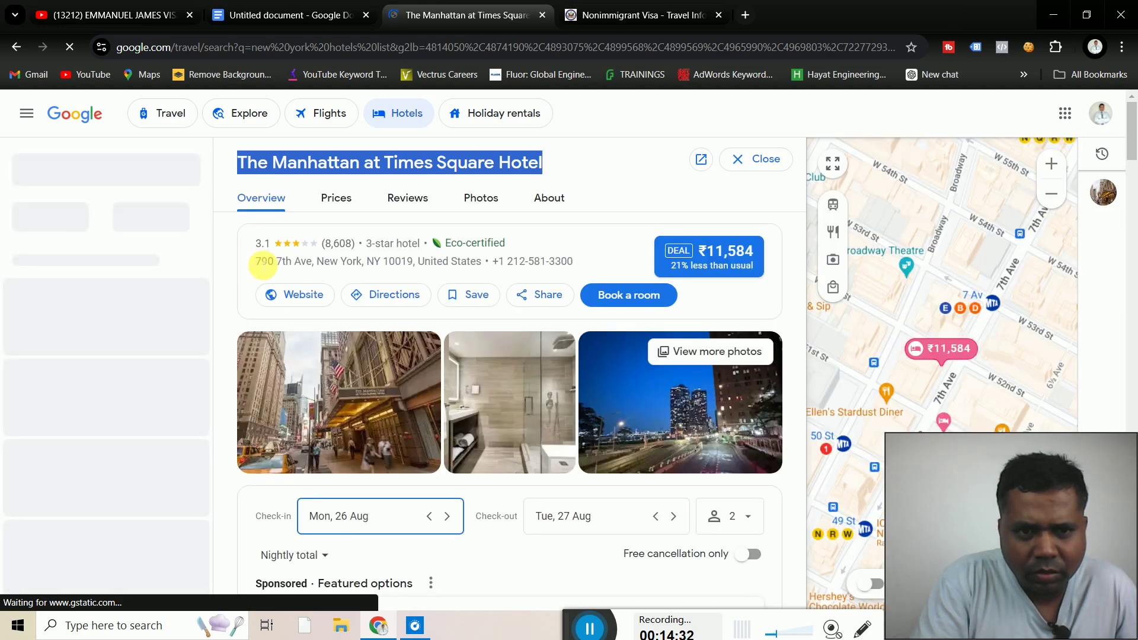
# Select the hotel's address, 790 7th Ave, New York, NY 10019, on its Google listing
pyautogui.moveTo(263, 266); pyautogui.dragTo(483, 264)
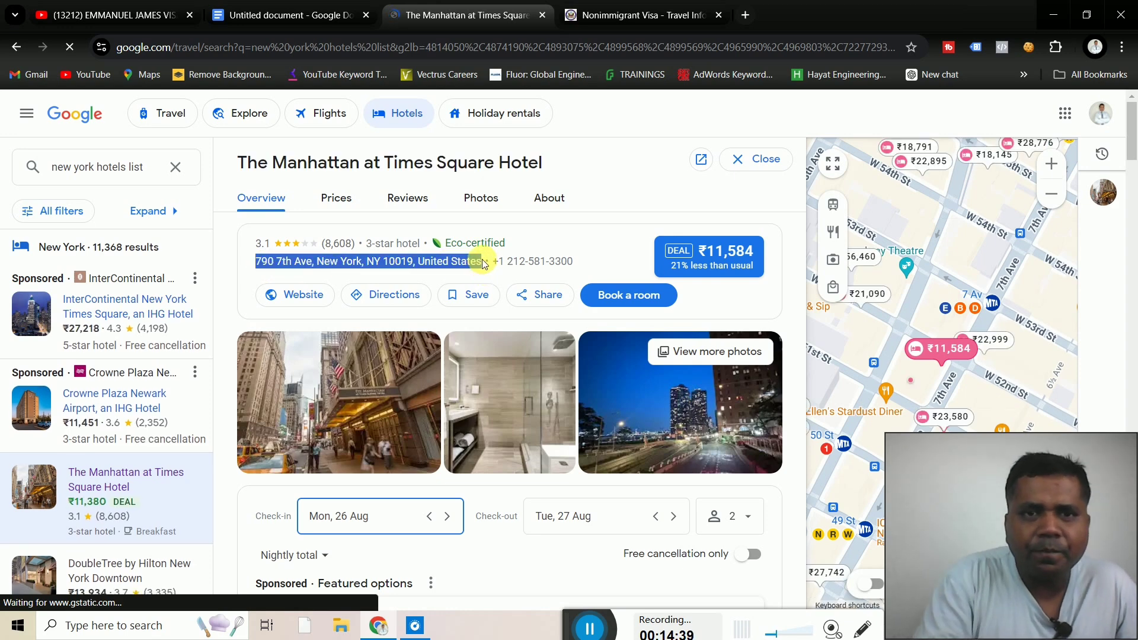
pyautogui.click(599, 17)
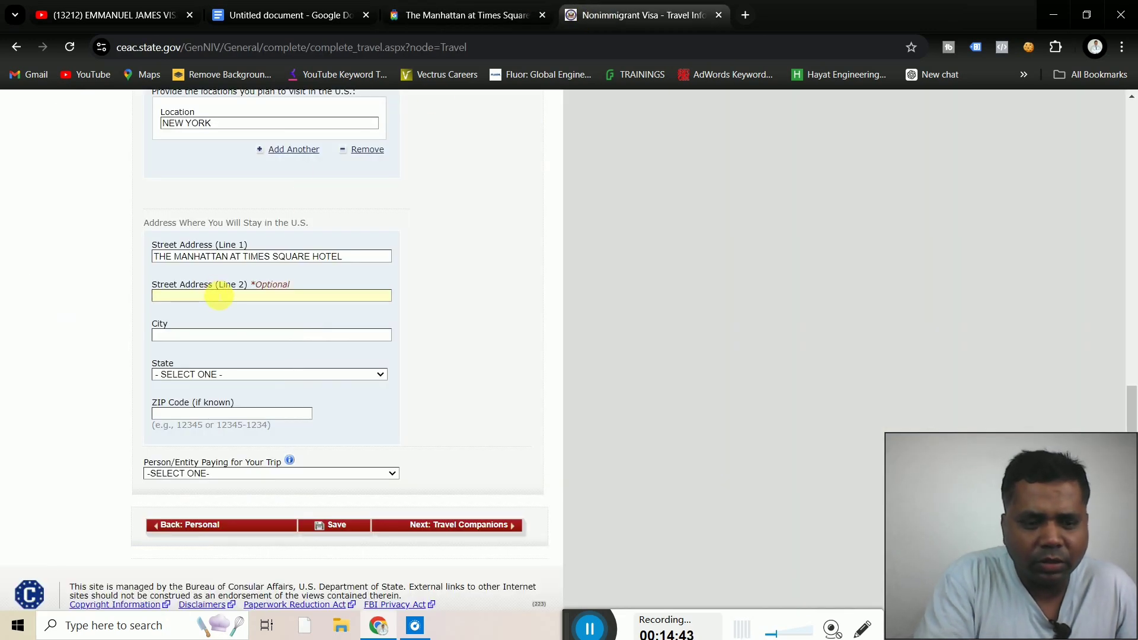
# Fill the U.S. stay address: 790 7th Ave on line 2, city NEW YORK, state NEW YORK, ZIP 10019
pyautogui.write('790 7TH AVE, NEW YORK, NY 10019, UNITED')
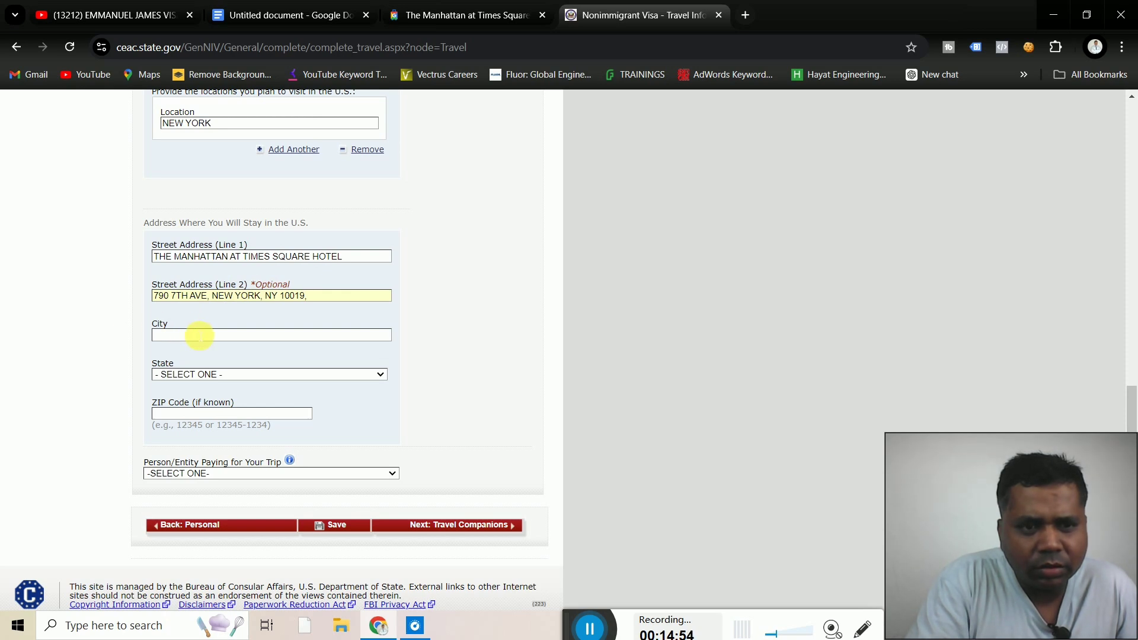
pyautogui.click(199, 336)
pyautogui.write('NEW Y')
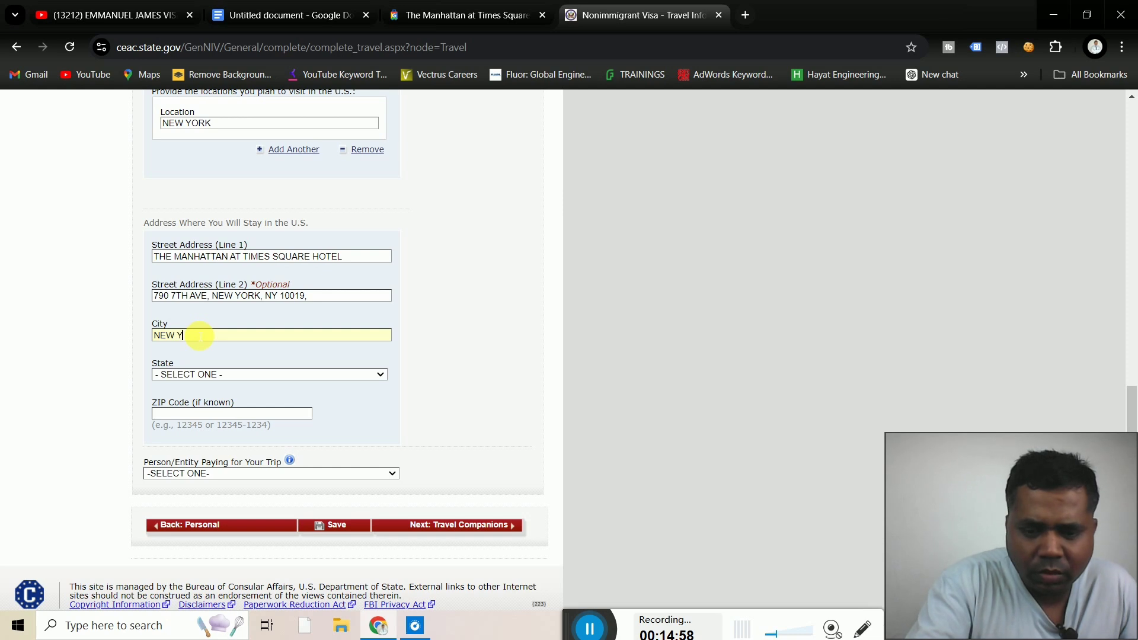
pyautogui.write('ORK')
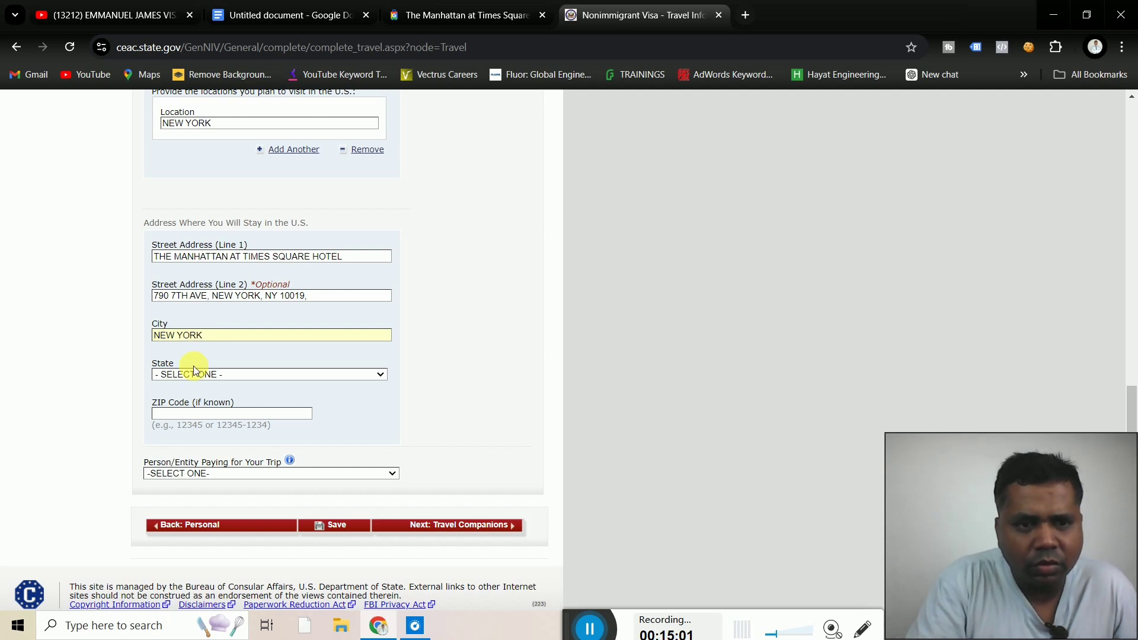
pyautogui.click(240, 375)
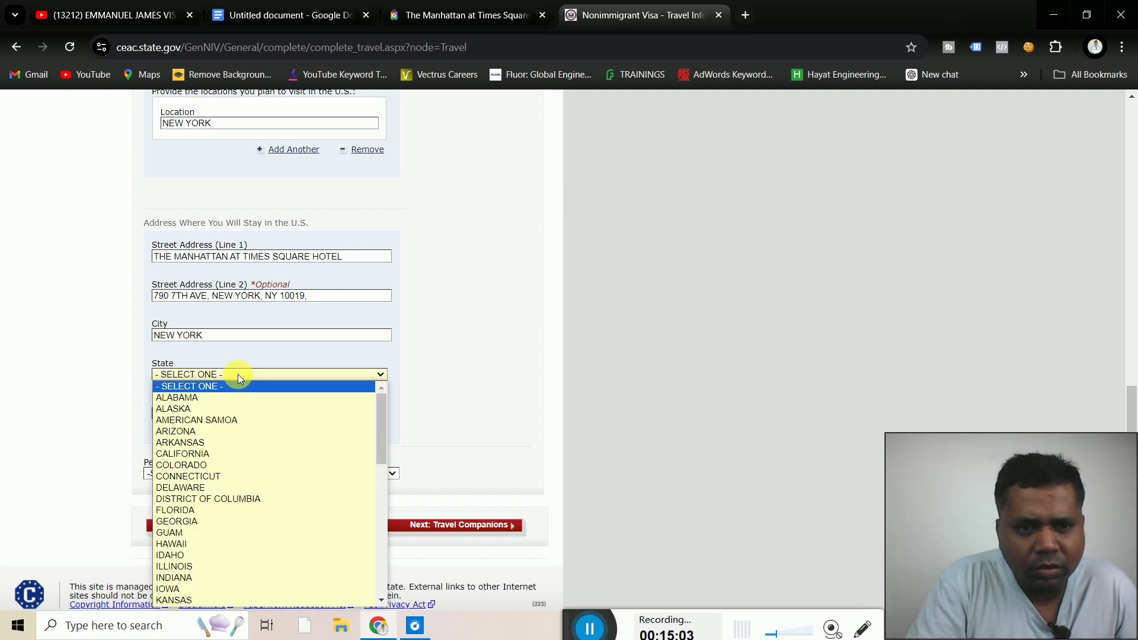
pyautogui.press('n')
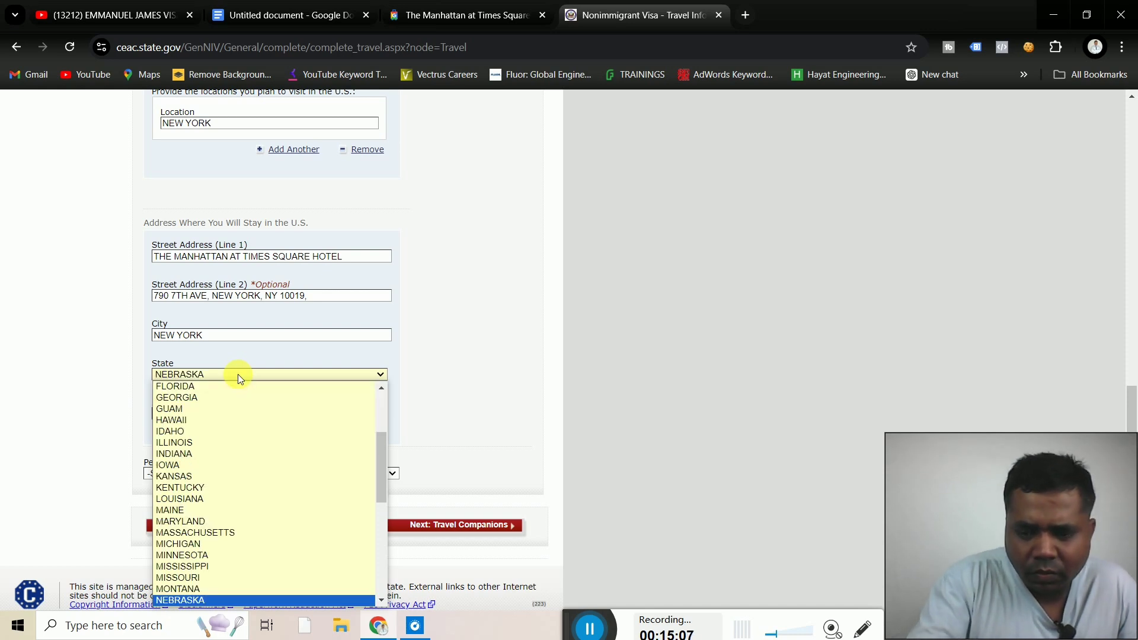
pyautogui.press('Down')
pyautogui.press('Down')
pyautogui.press('Down')
pyautogui.press('Down')
pyautogui.press('Down')
pyautogui.press('Down')
pyautogui.press('Down')
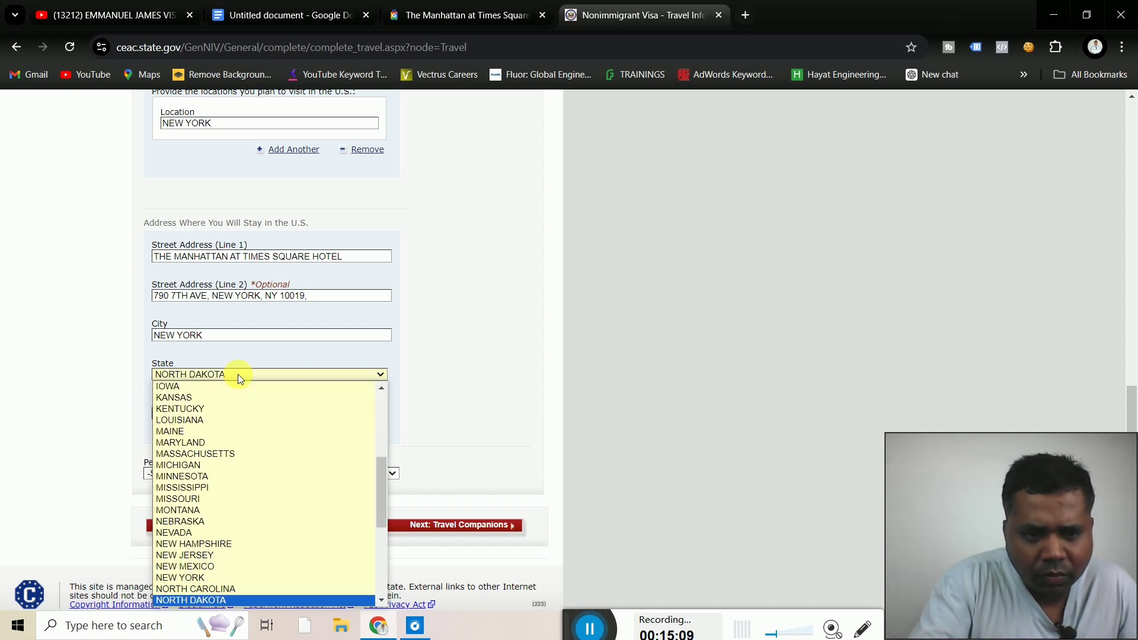
pyautogui.press('Up')
pyautogui.press('Up')
pyautogui.press('Return')
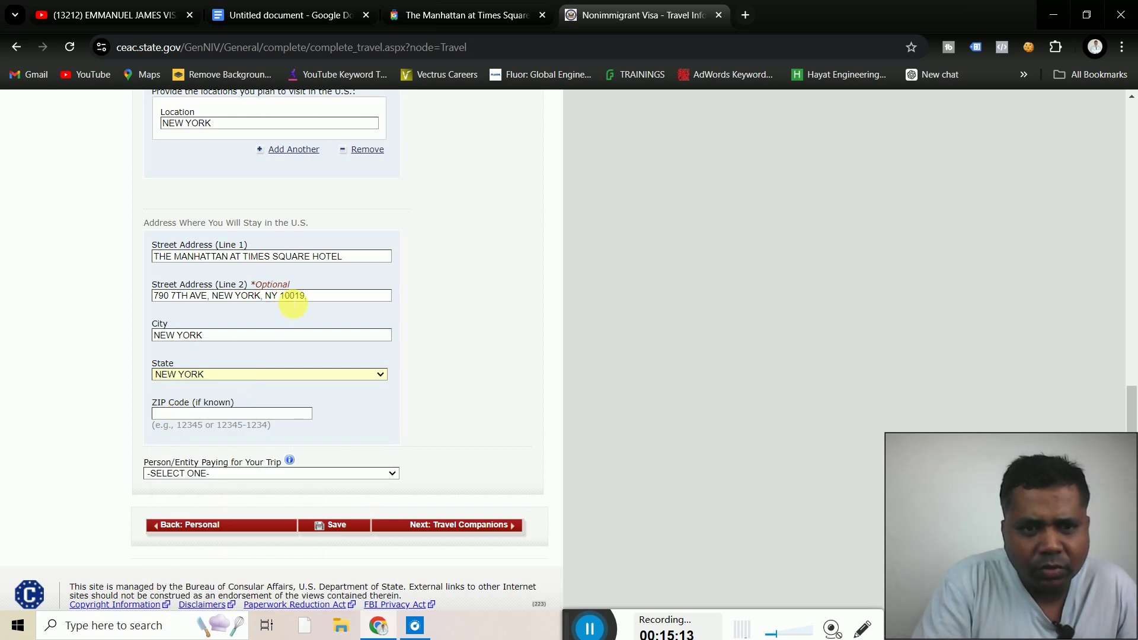
pyautogui.click(196, 413)
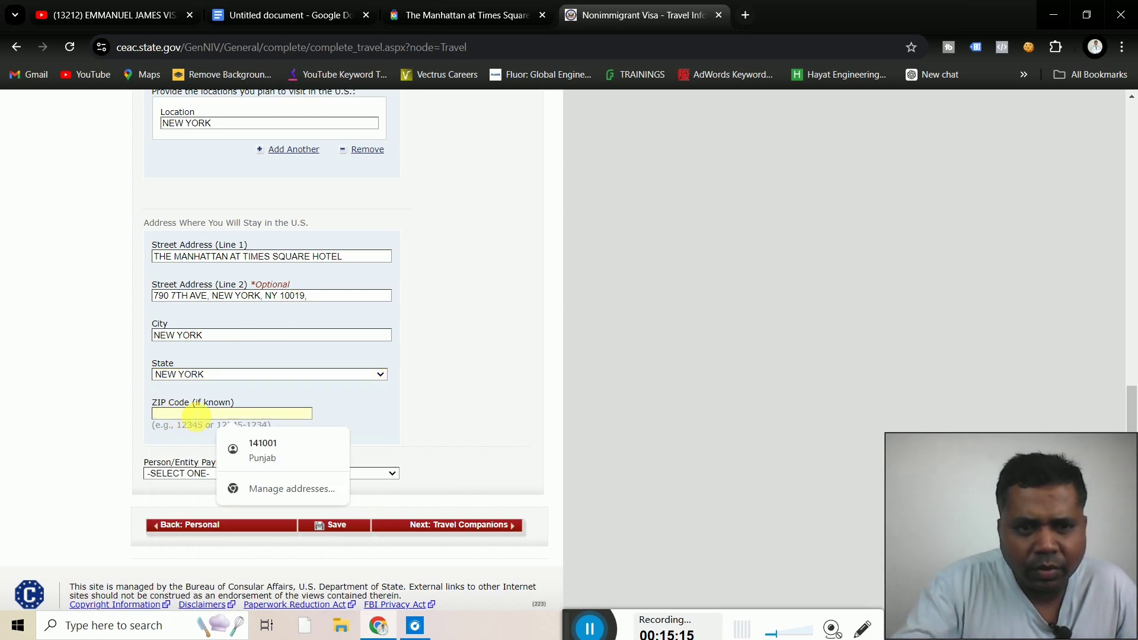
pyautogui.write('100')
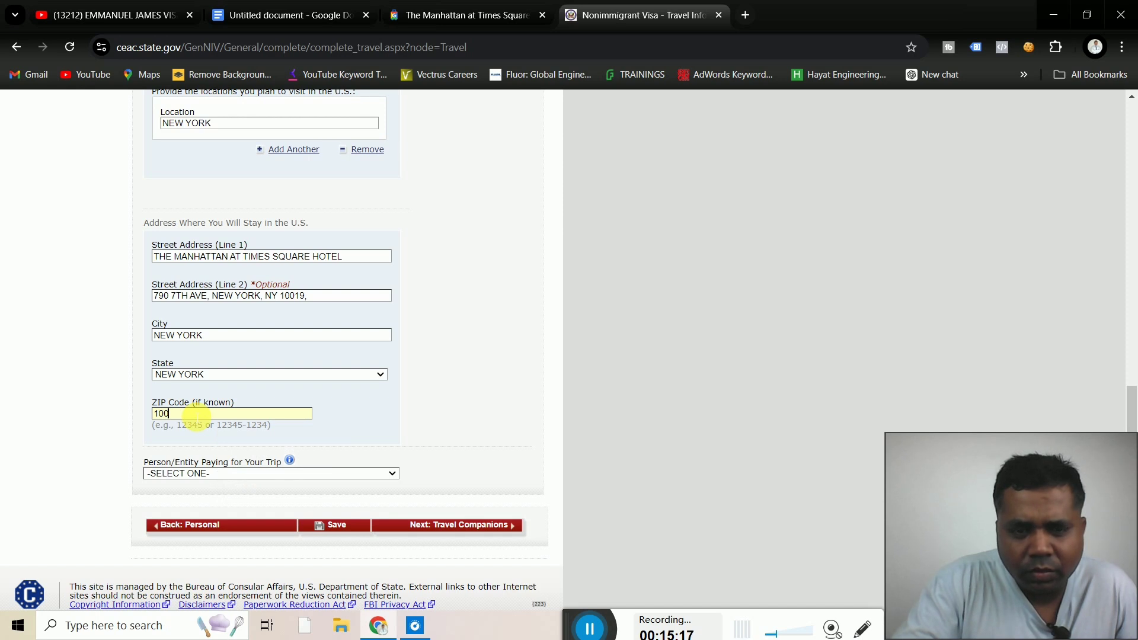
pyautogui.write('19')
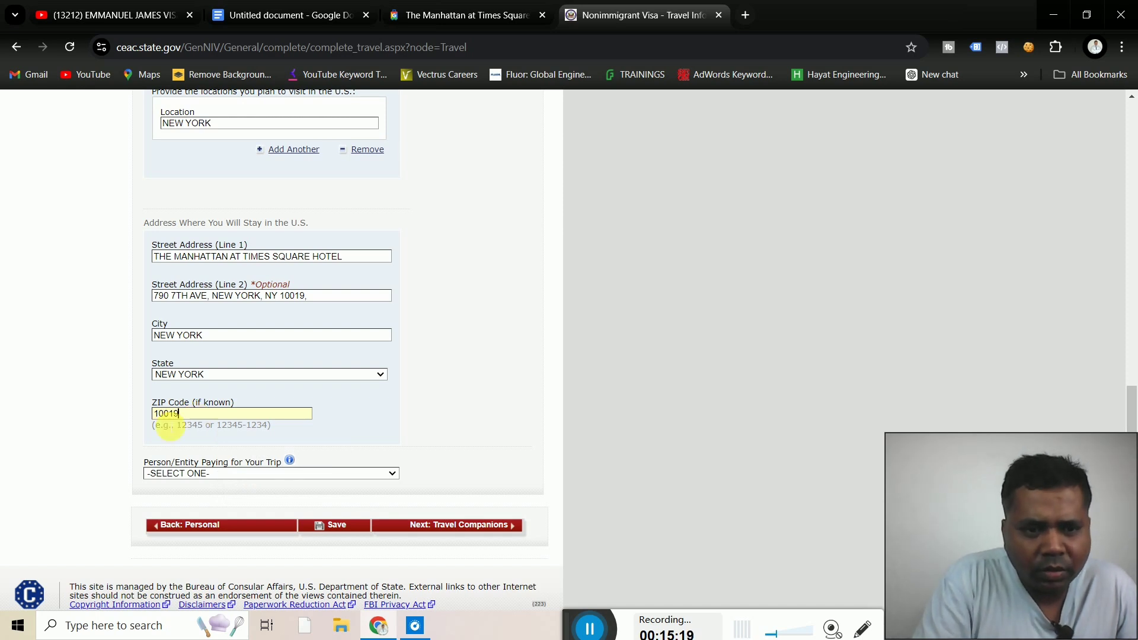
pyautogui.click(81, 459)
# Select SELF as the person paying for the trip
pyautogui.scroll(-1, 81, 459)
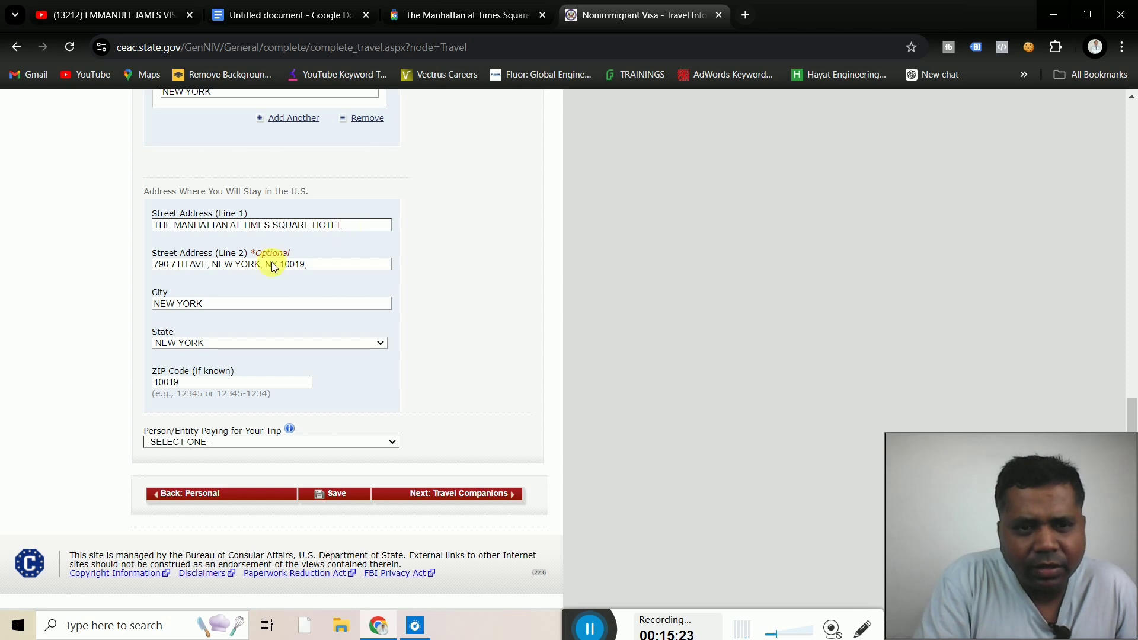
pyautogui.click(358, 443)
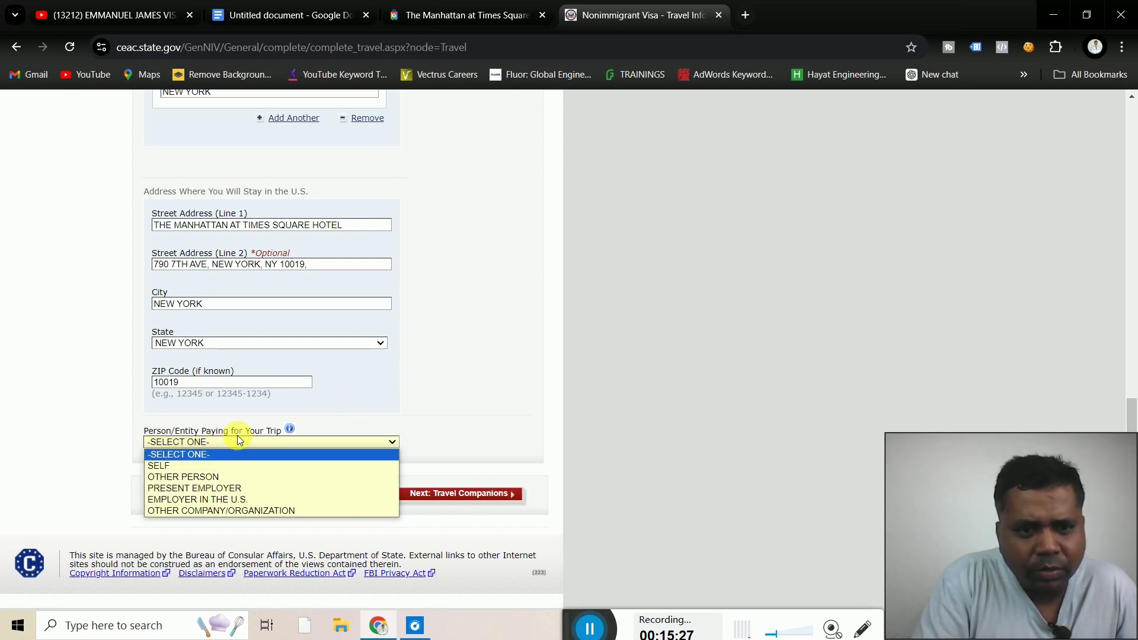
pyautogui.click(168, 466)
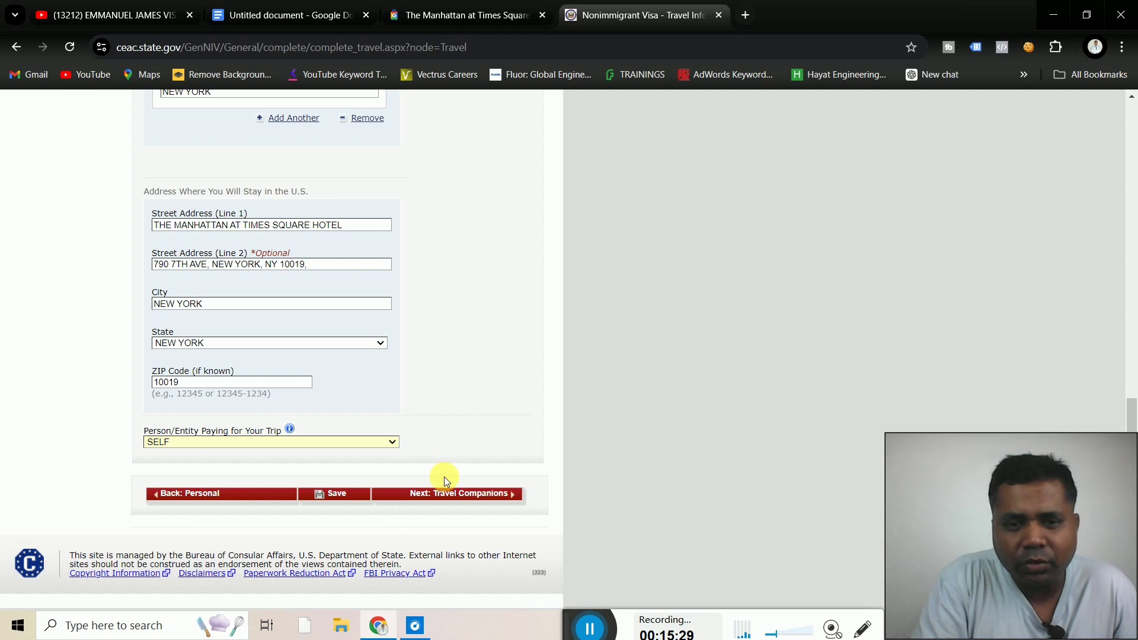
pyautogui.scroll(3, 447, 483)
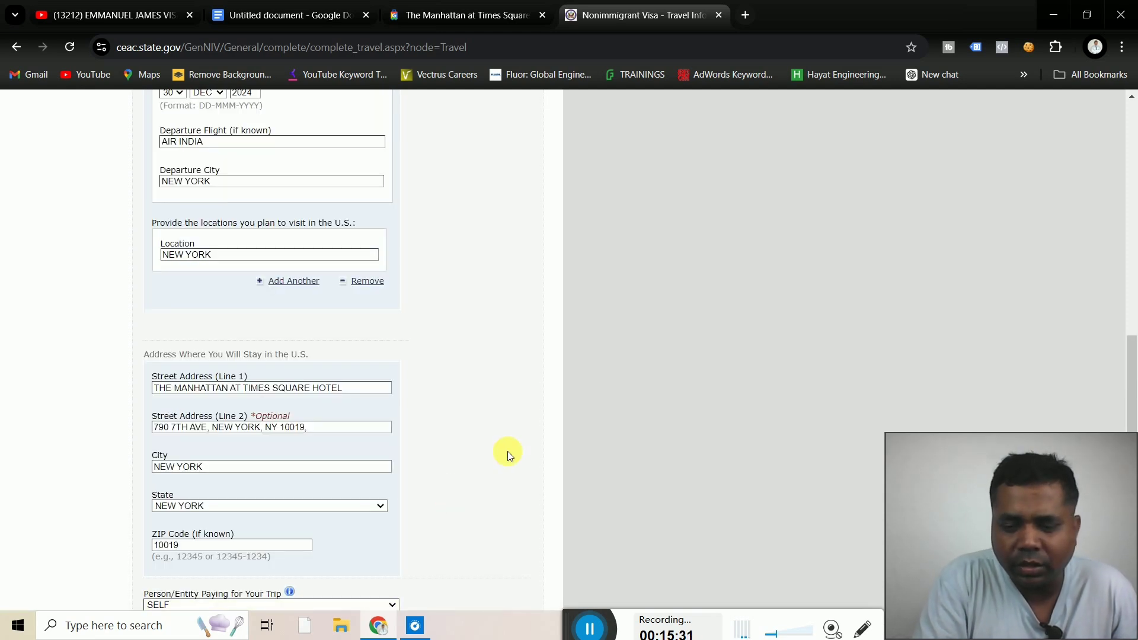
pyautogui.scroll(-3, 508, 453)
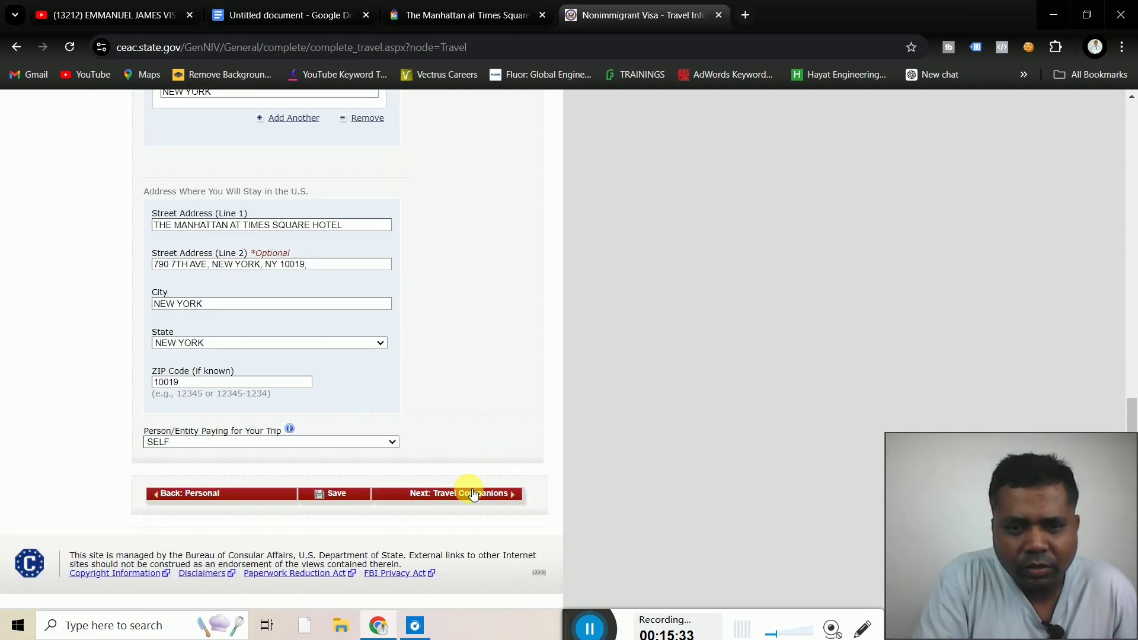
# Decline saving the hotel address, answer No to travel companions, and continue to Previous U.S. Travel
pyautogui.click(474, 497)
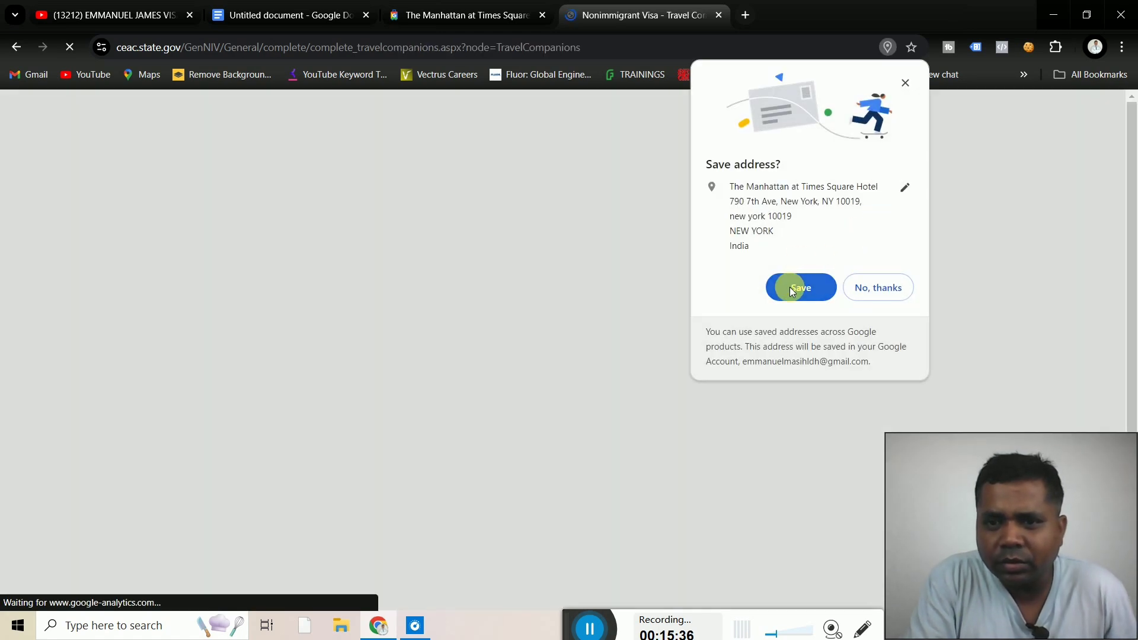
pyautogui.click(872, 286)
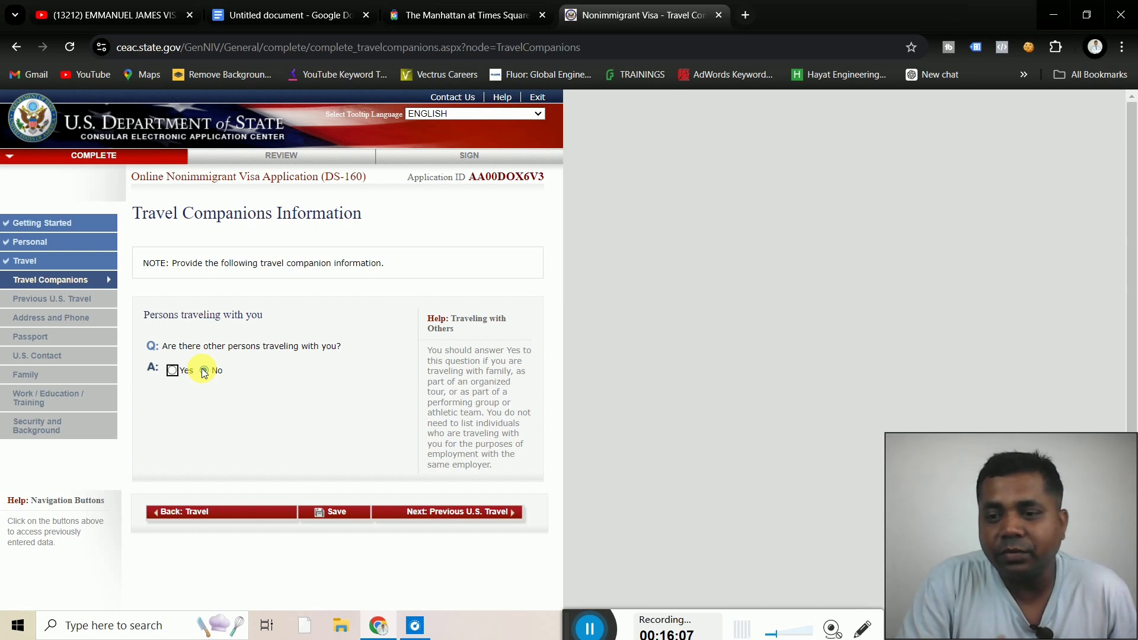
pyautogui.click(204, 370)
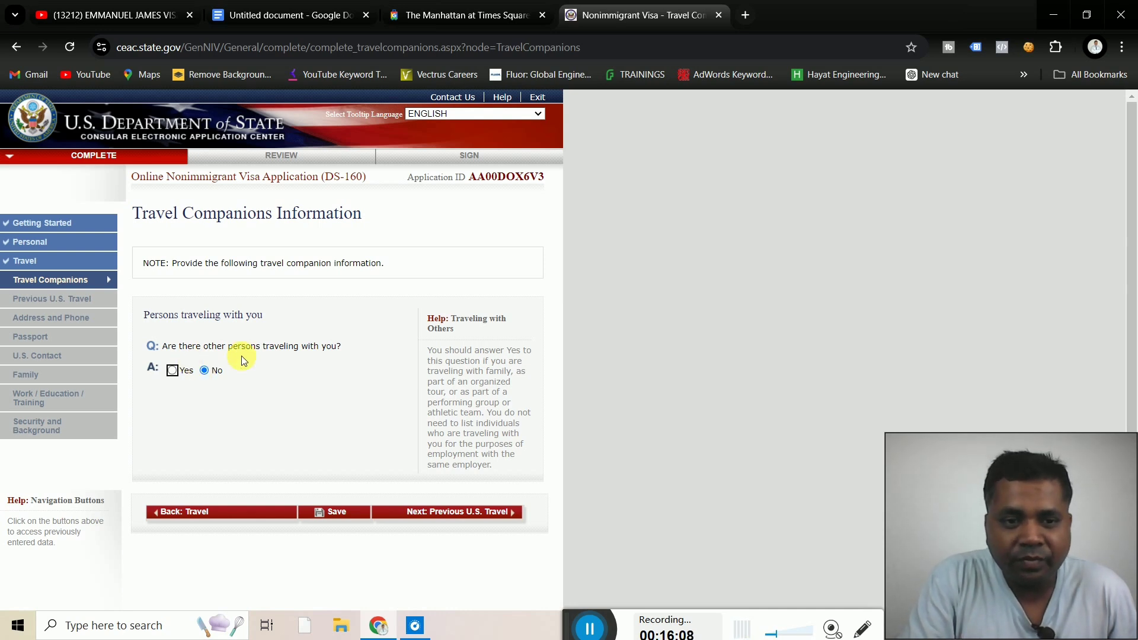
pyautogui.click(472, 513)
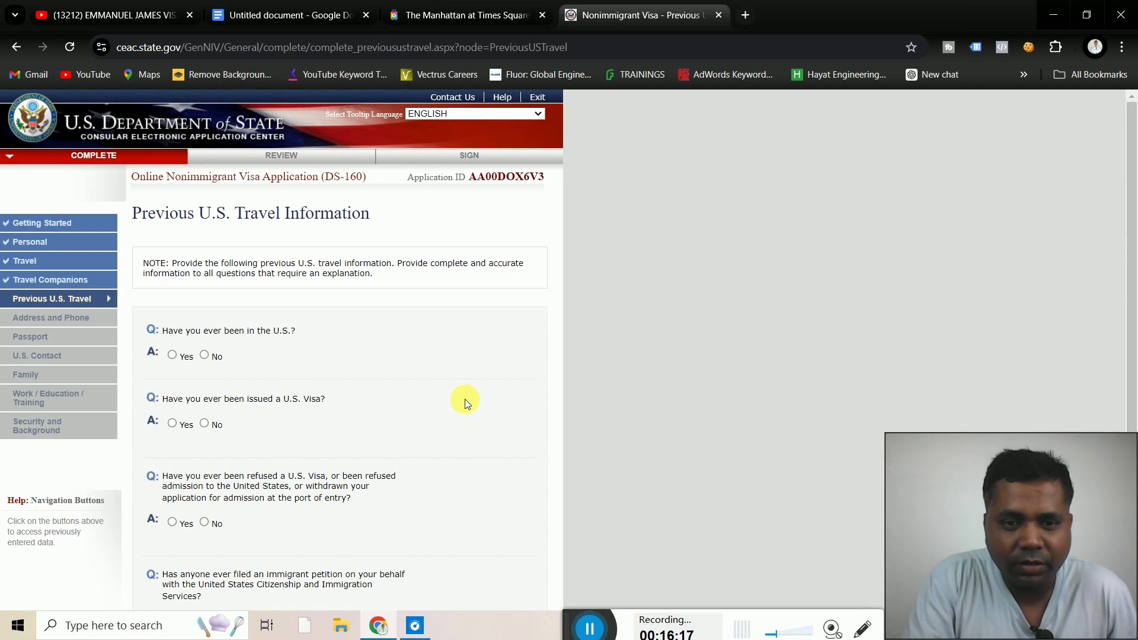
# Answer No to prior U.S. visits, visas issued, visa refusals and immigrant petitions, then continue
pyautogui.click(206, 354)
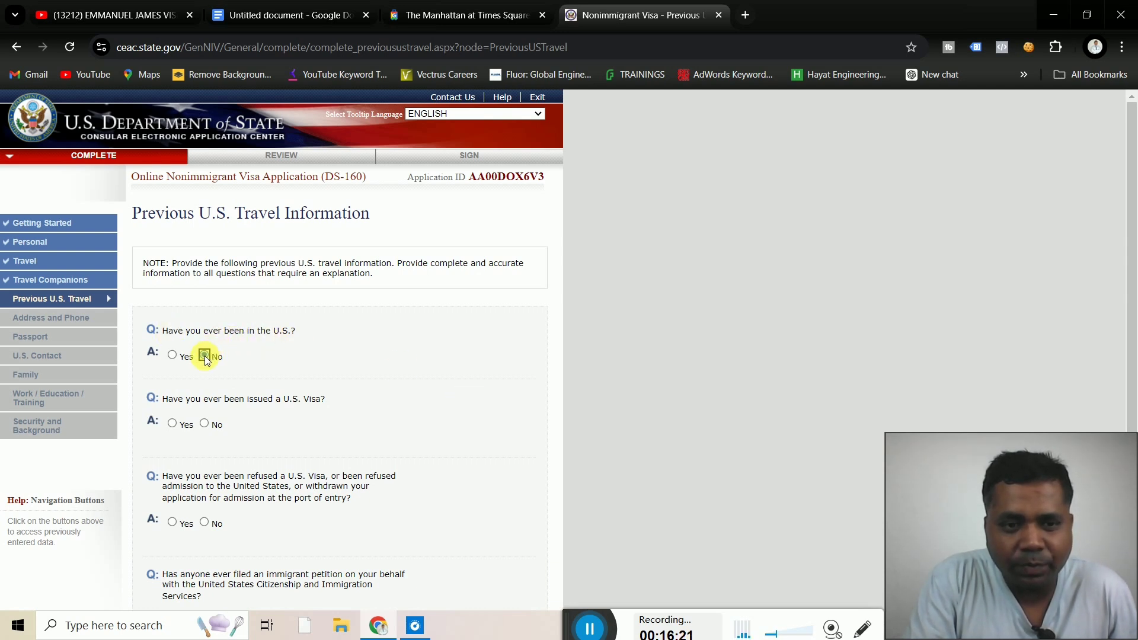
pyautogui.click(204, 424)
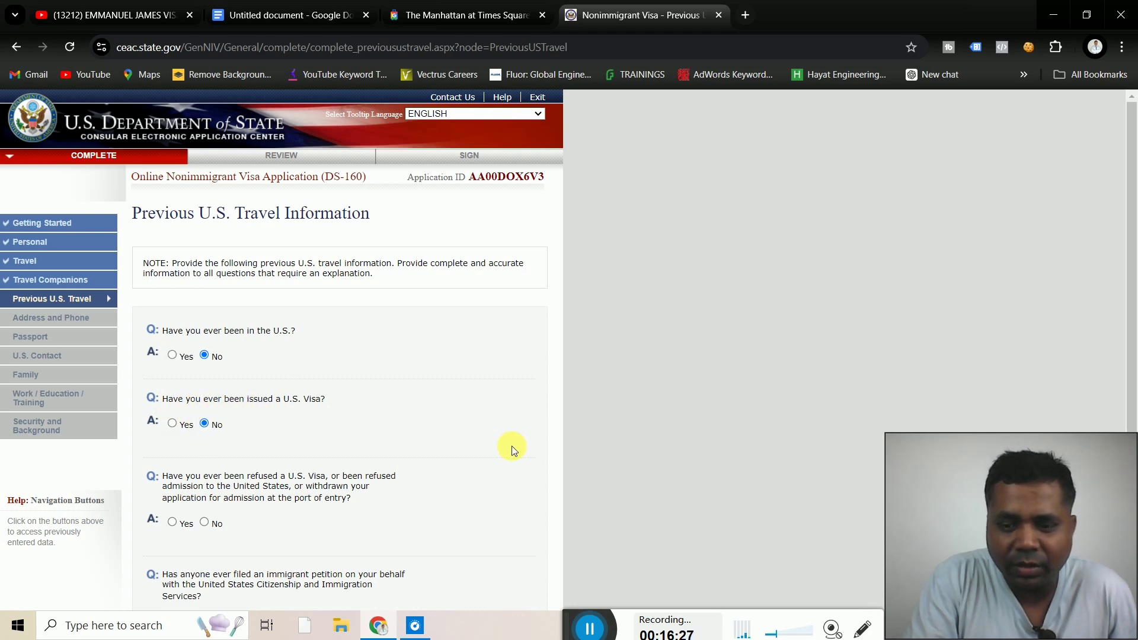
pyautogui.scroll(-3, 511, 446)
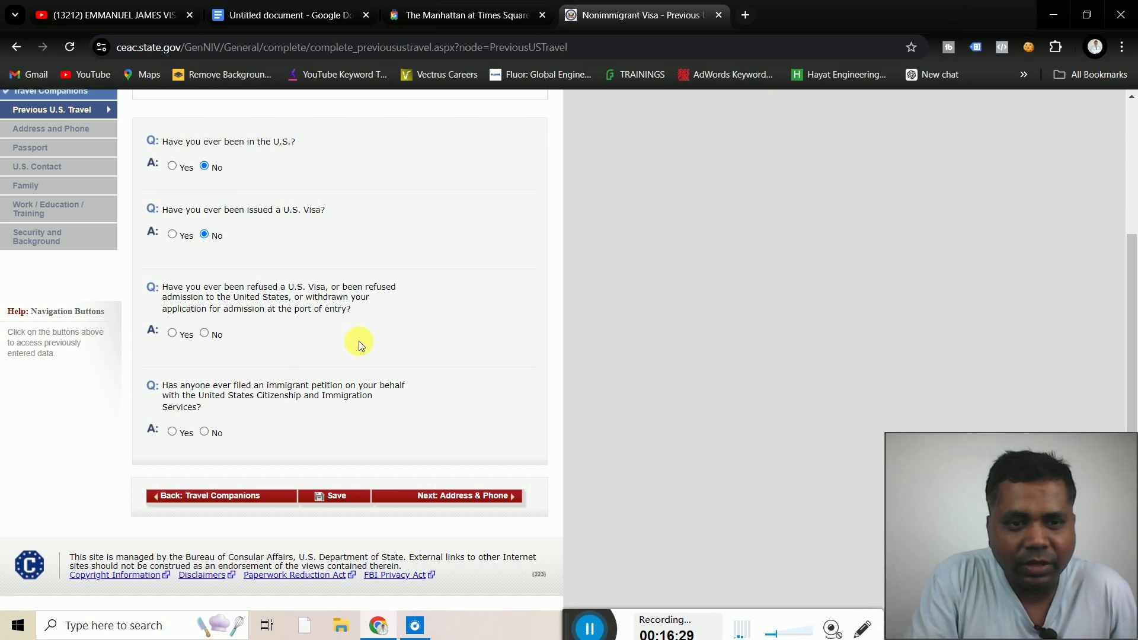
pyautogui.click(206, 332)
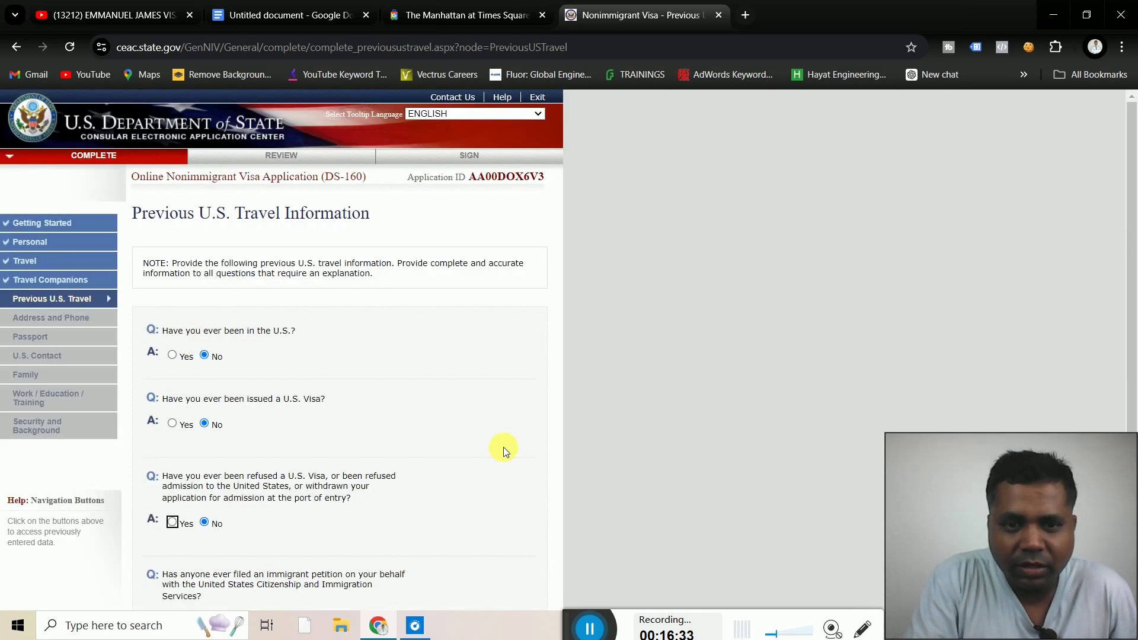
pyautogui.scroll(-3, 503, 447)
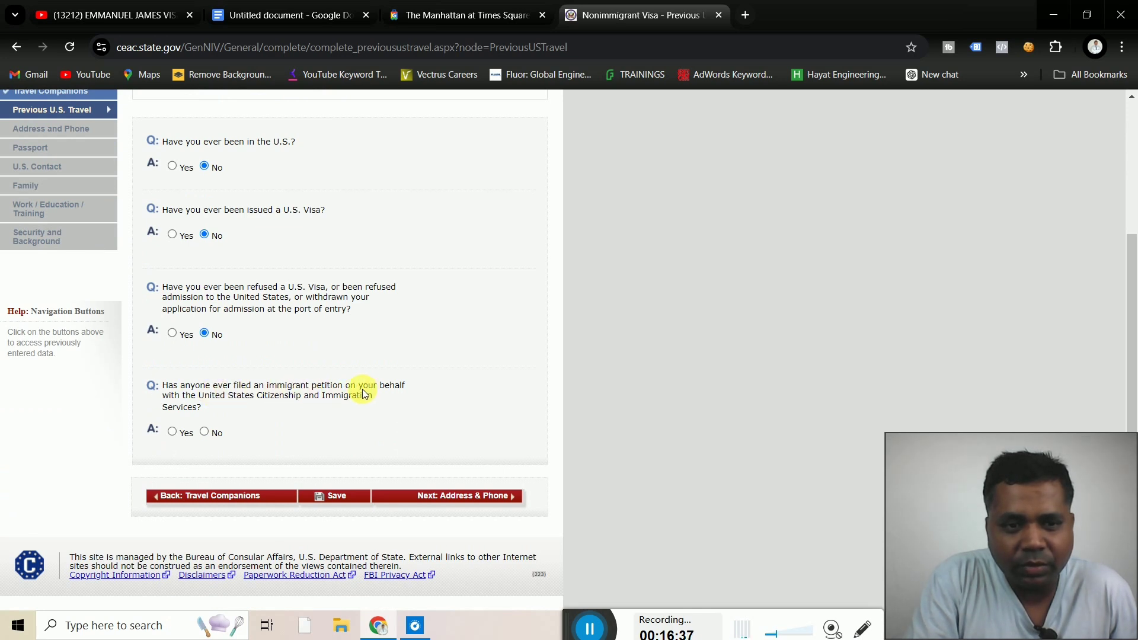
pyautogui.click(204, 432)
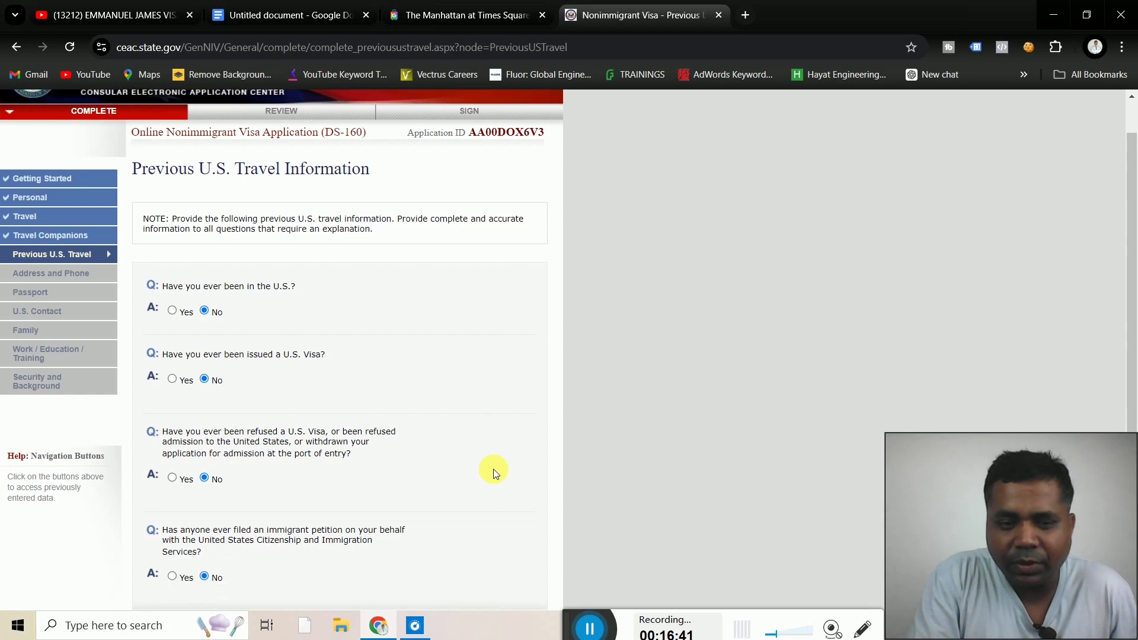
pyautogui.scroll(-3, 493, 468)
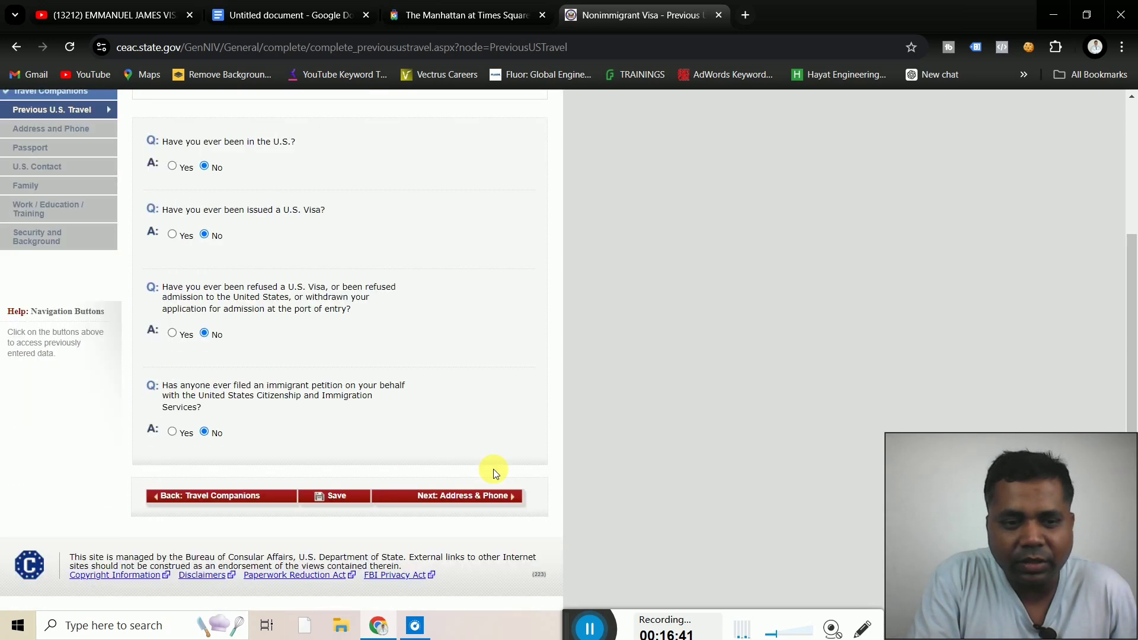
pyautogui.click(488, 499)
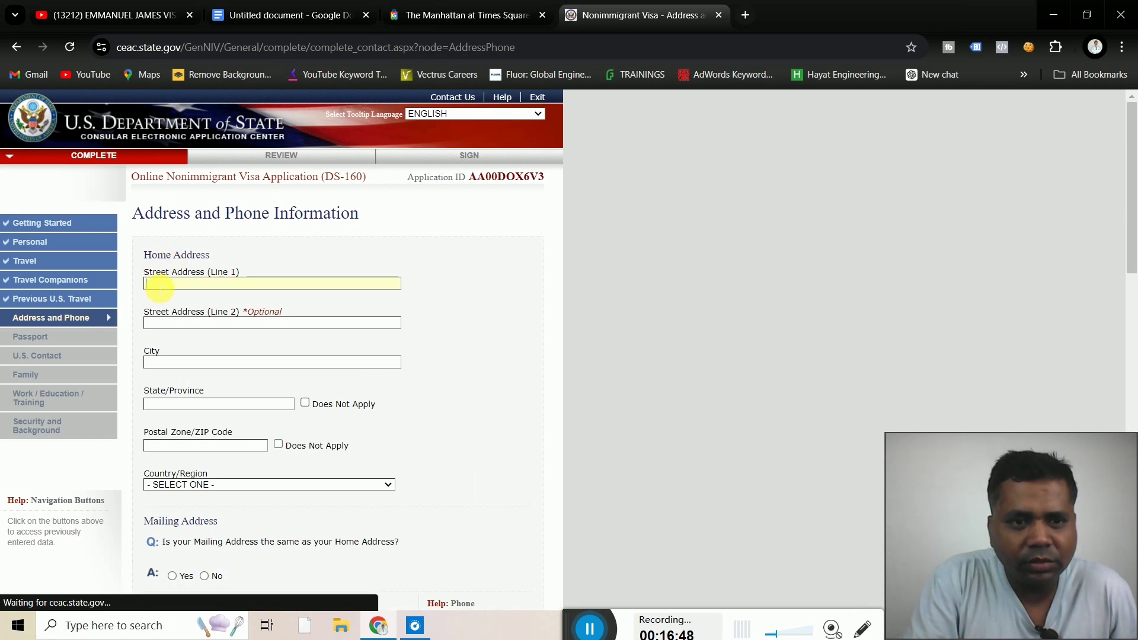
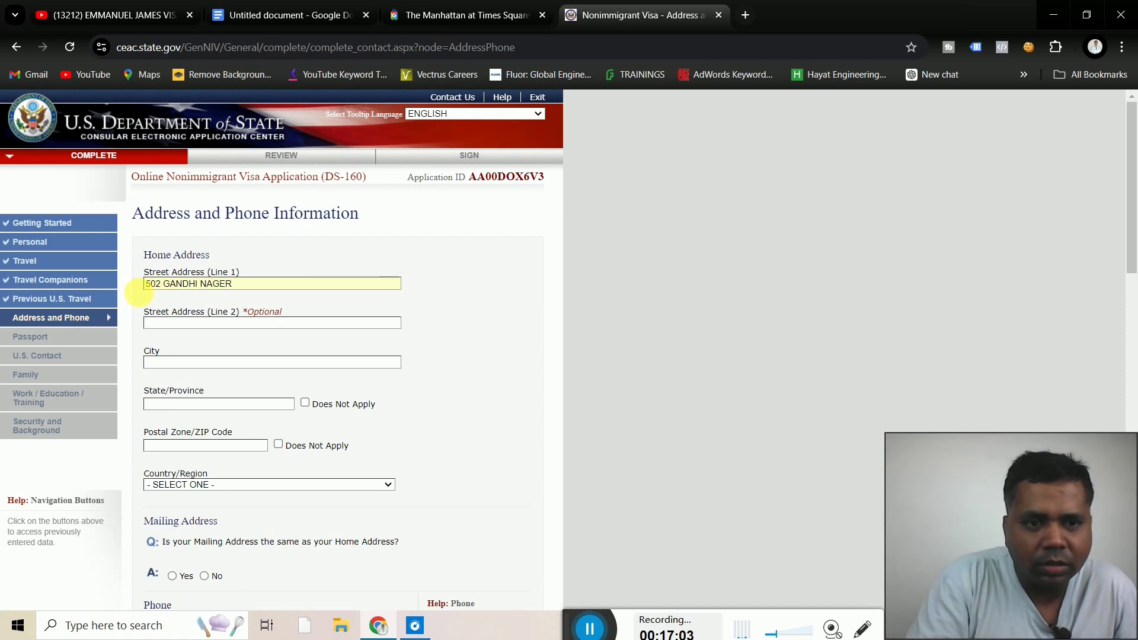
# Enter the applicant's two home street lines, city, state/province and postal code, dismissing autofill suggestions
pyautogui.click(165, 325)
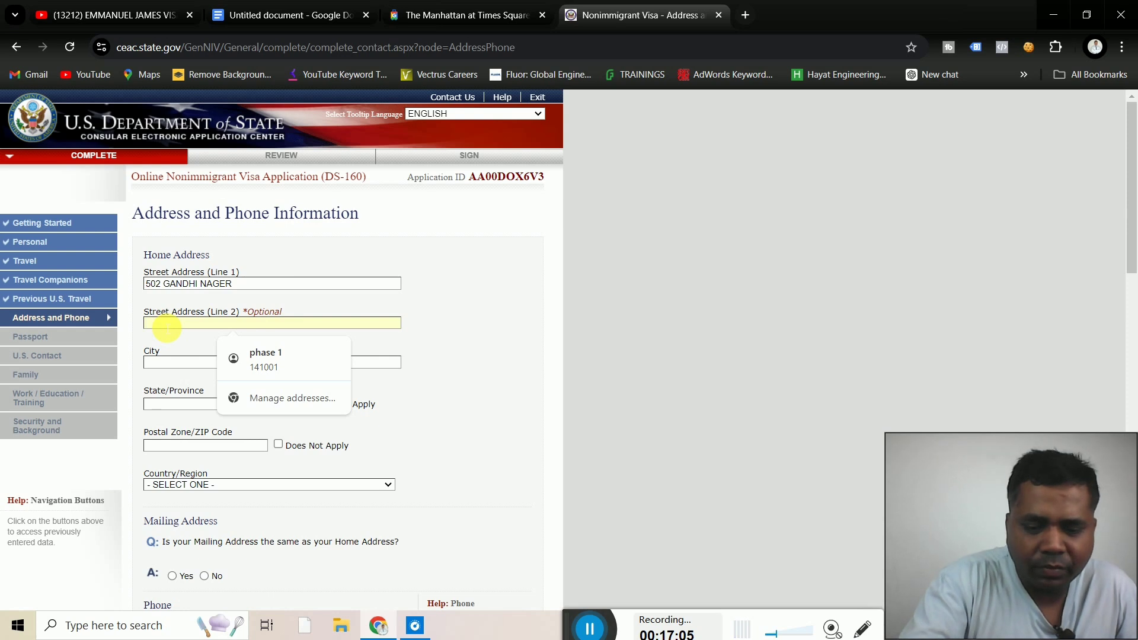
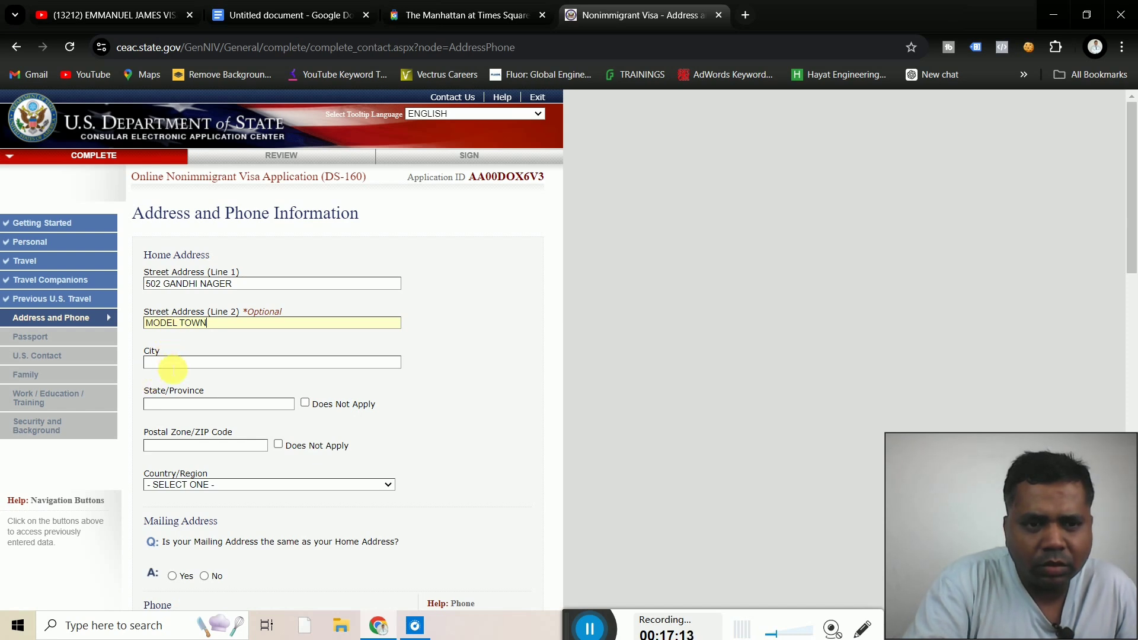
pyautogui.click(172, 364)
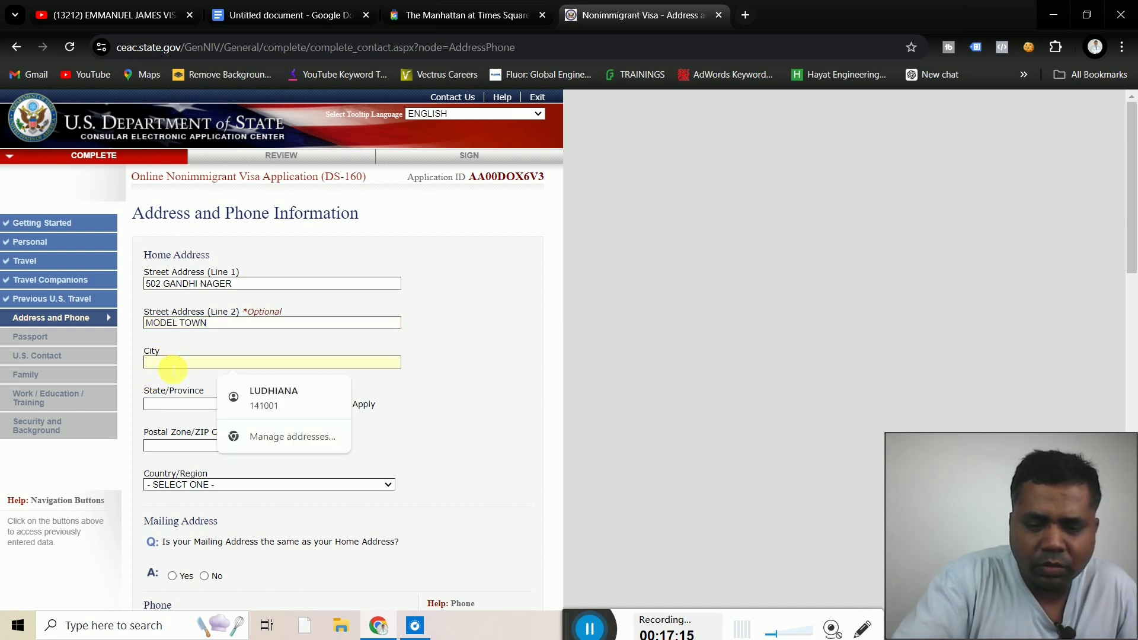
pyautogui.write('LUDH')
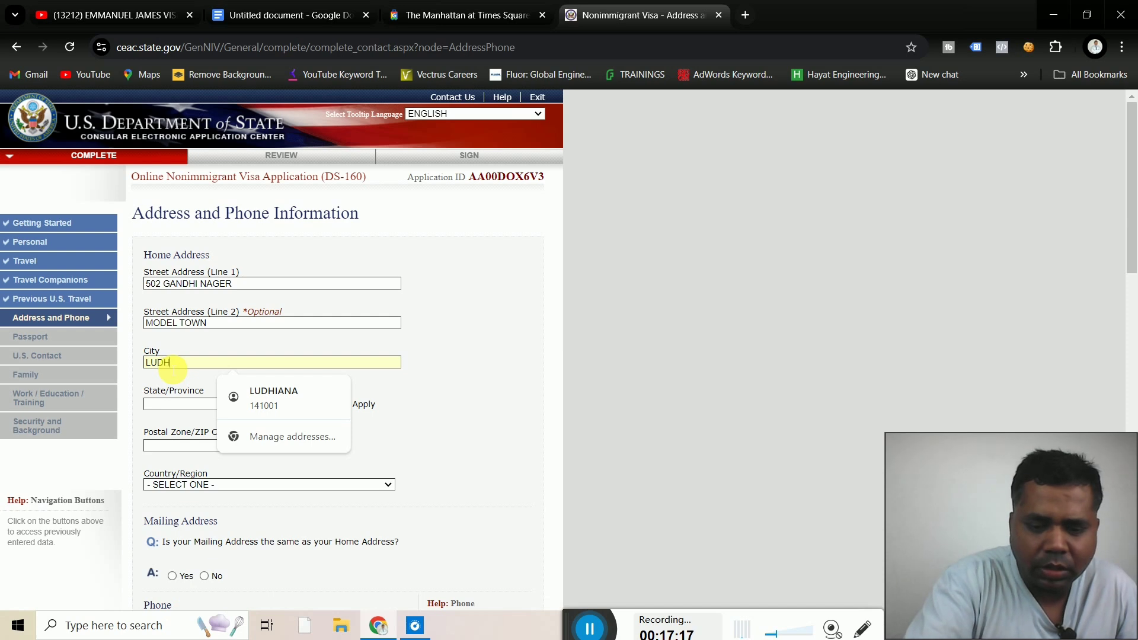
pyautogui.write('IANA')
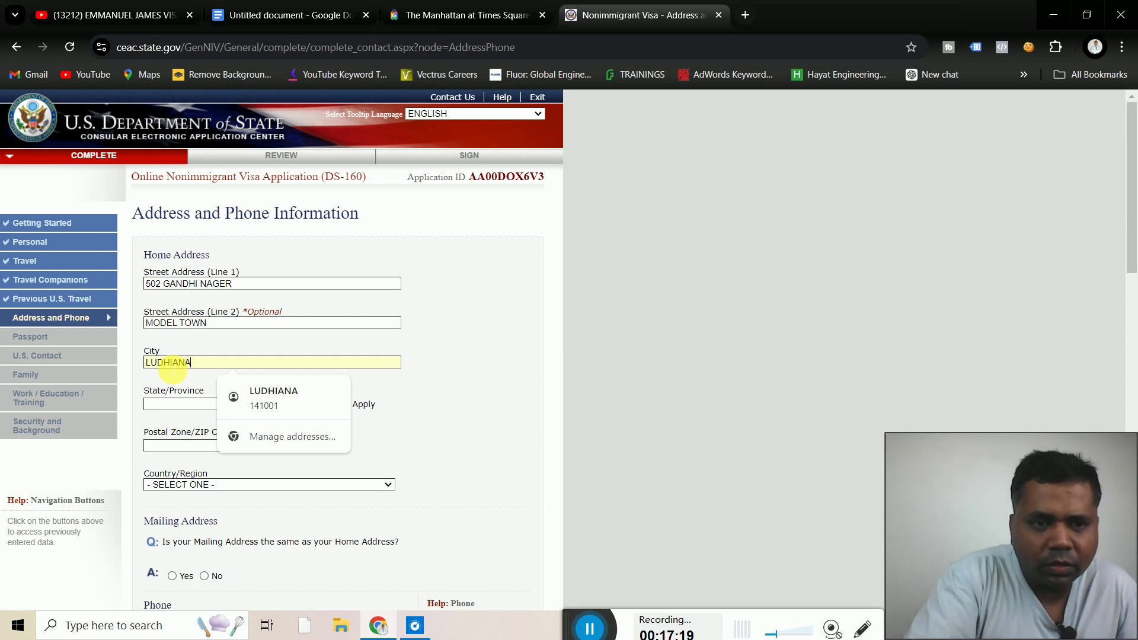
pyautogui.click(180, 404)
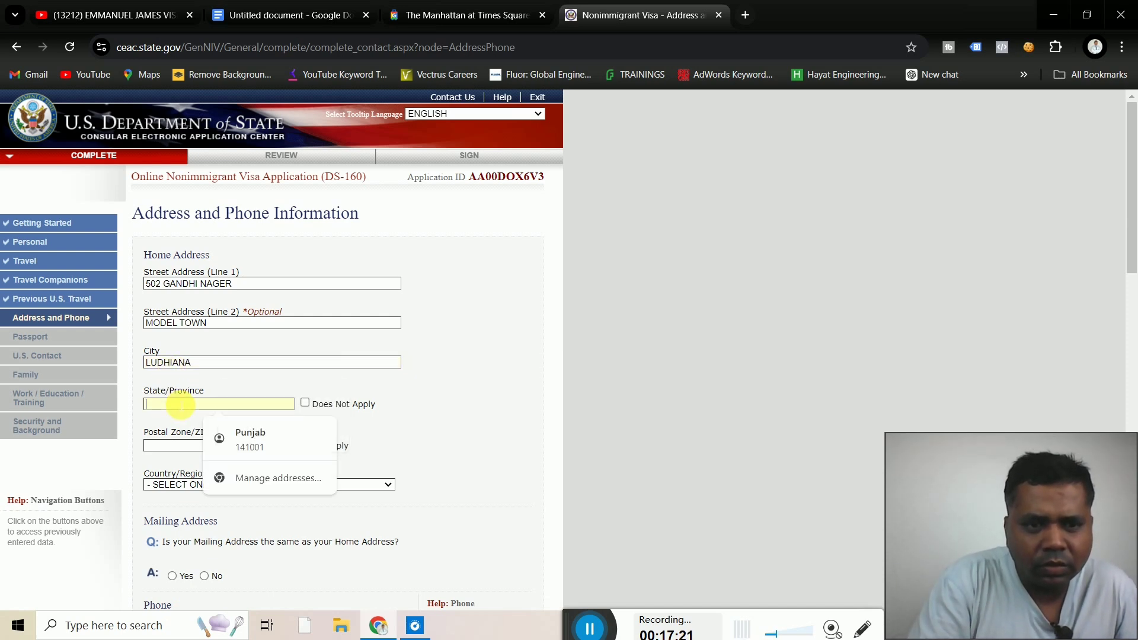
pyautogui.write('PUNJ')
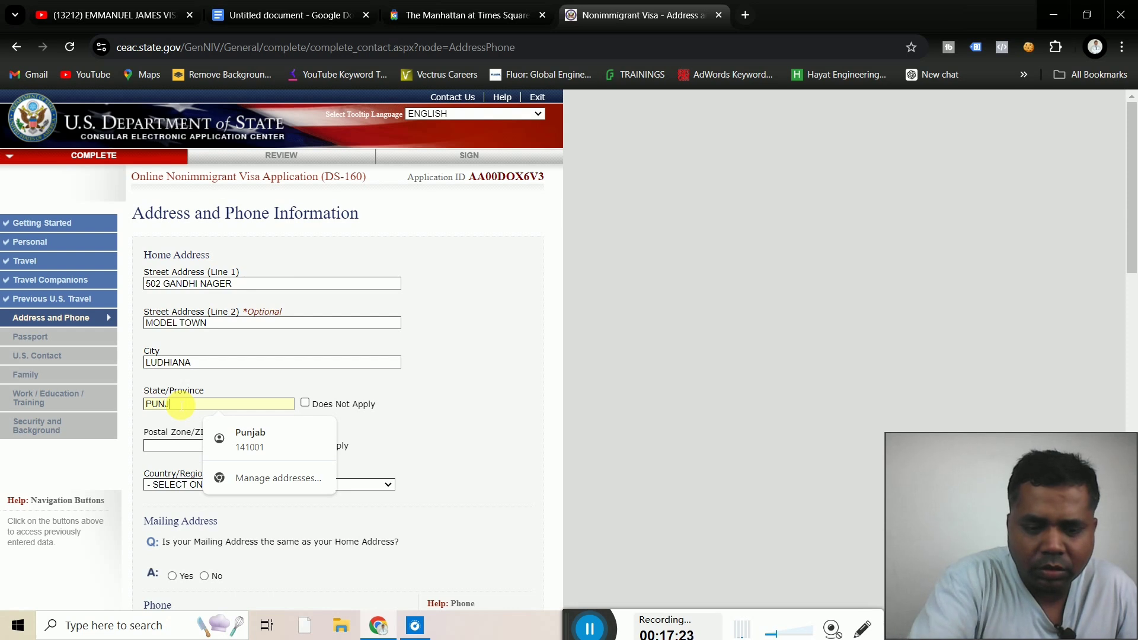
pyautogui.write('AB')
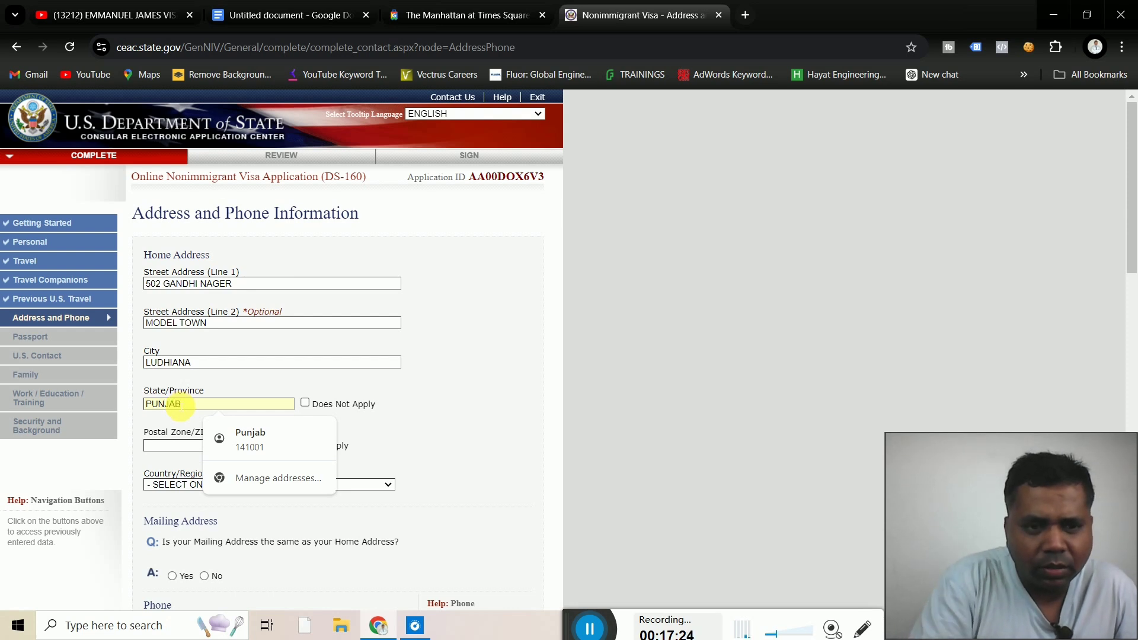
pyautogui.click(170, 447)
pyautogui.write('14')
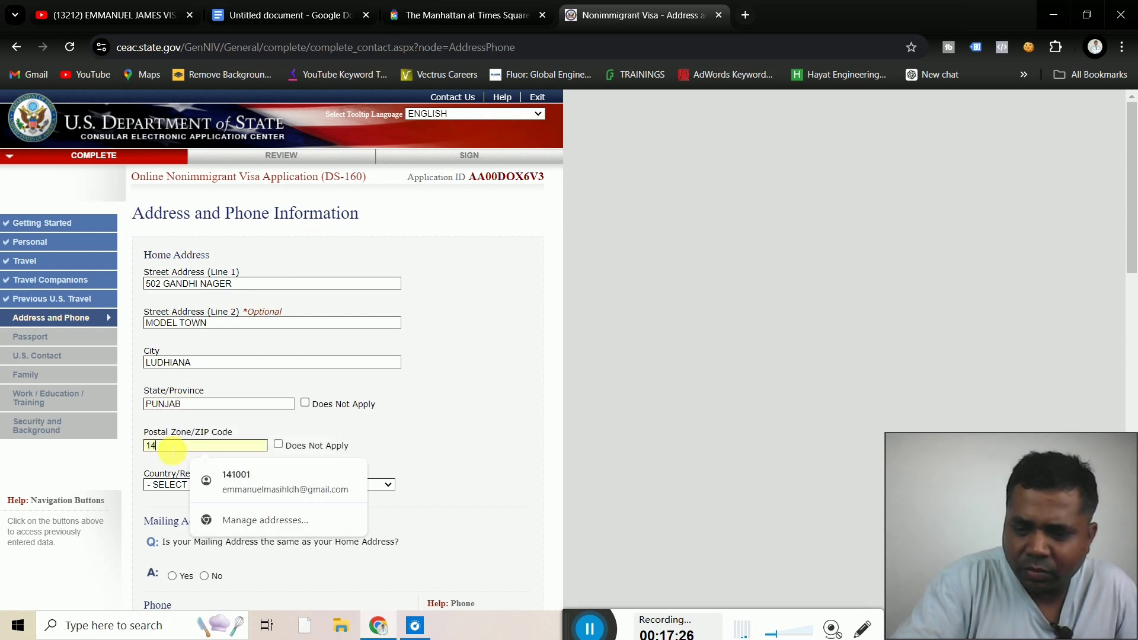
pyautogui.write('10')
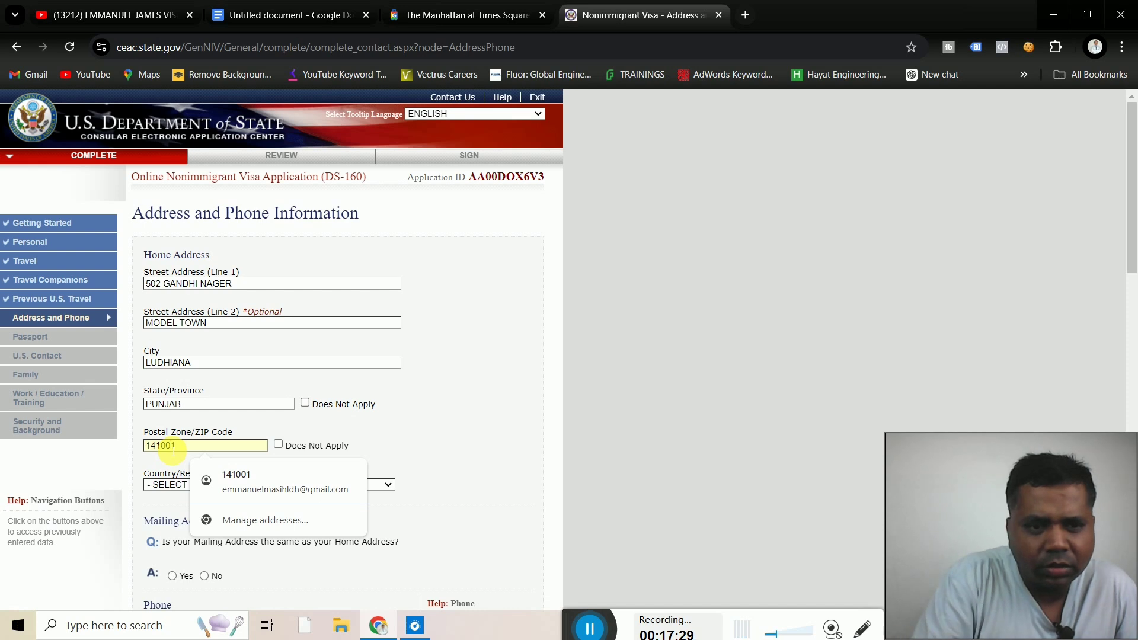
pyautogui.write('01')
pyautogui.click(473, 440)
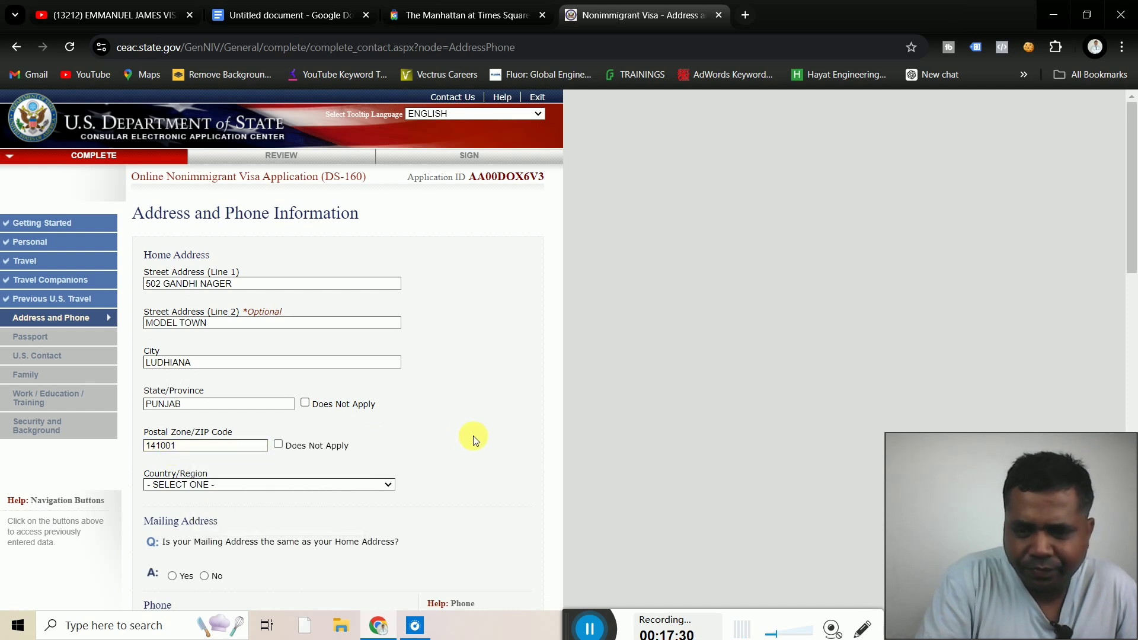
# Set the home address Country/Region to INDIA
pyautogui.scroll(-2, 473, 440)
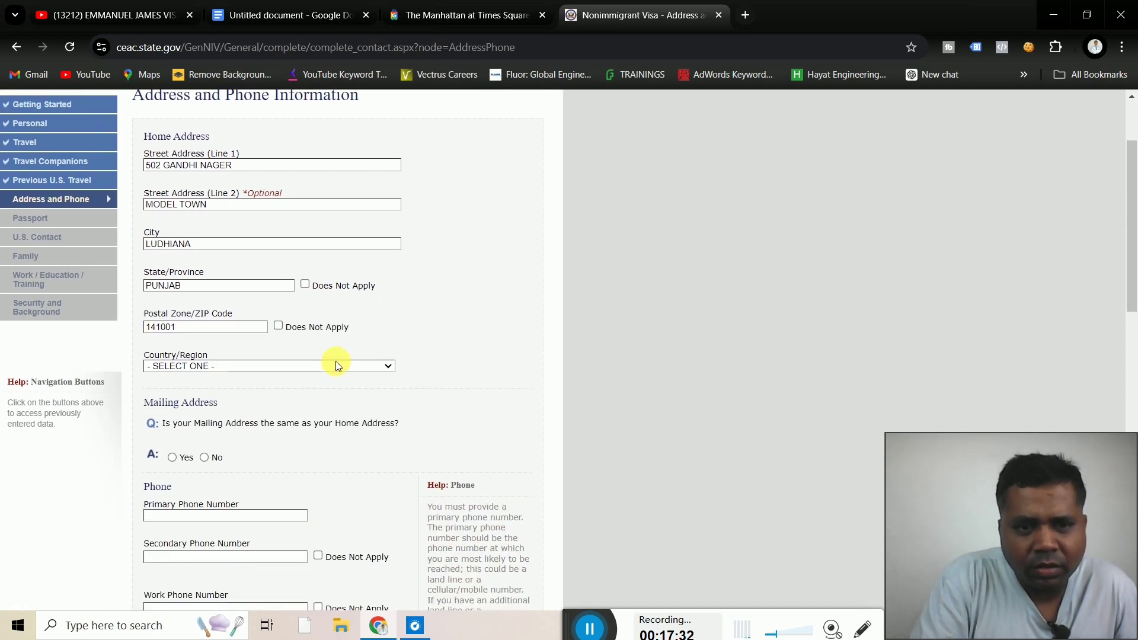
pyautogui.click(333, 363)
pyautogui.press('i')
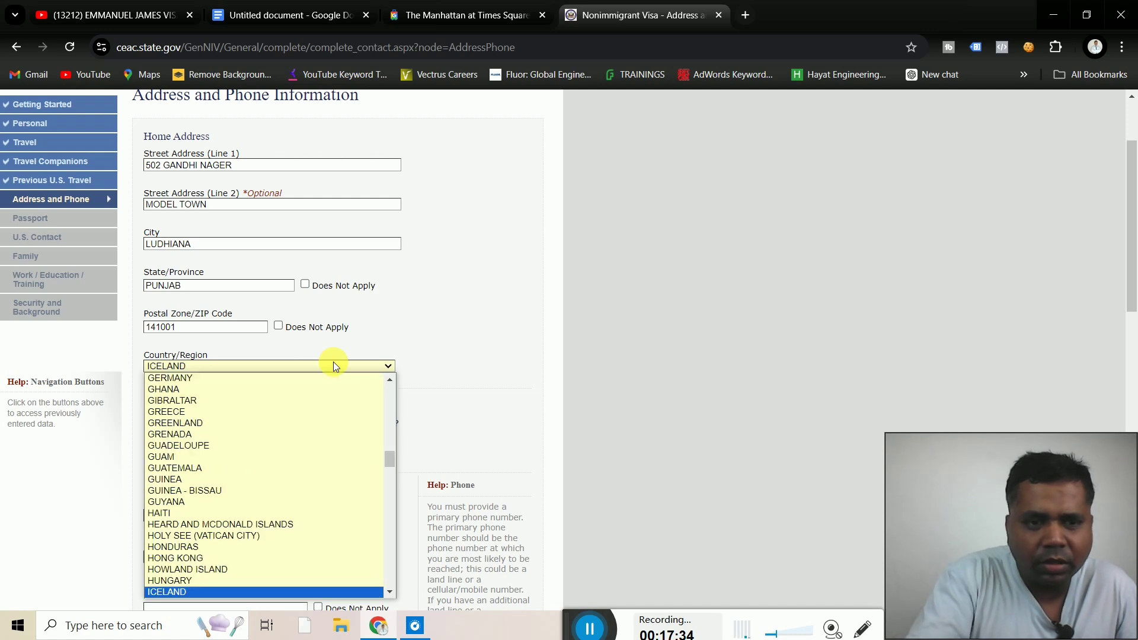
pyautogui.press('i')
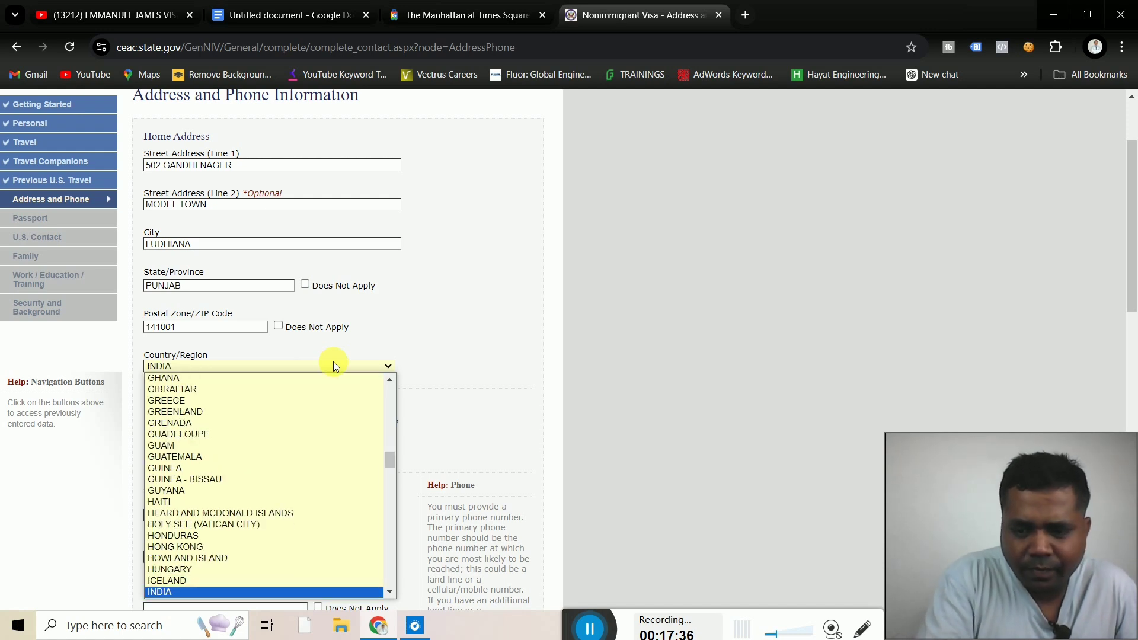
pyautogui.press('Return')
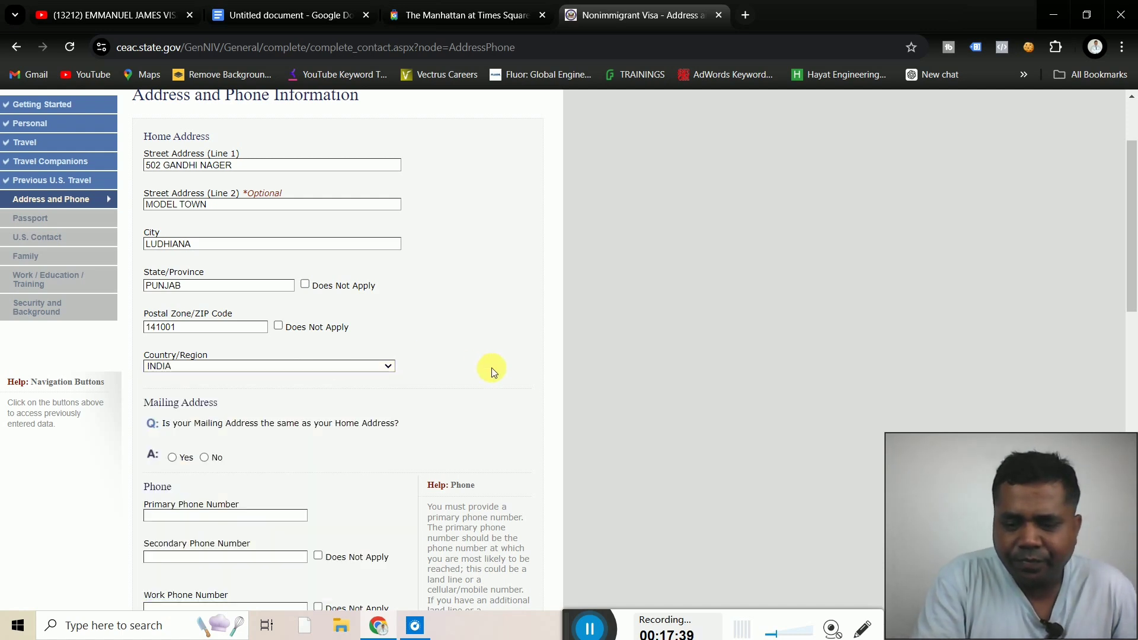
# Answer Yes that the mailing address is the same as the home address
pyautogui.scroll(-1, 493, 368)
pyautogui.scroll(-2, 492, 371)
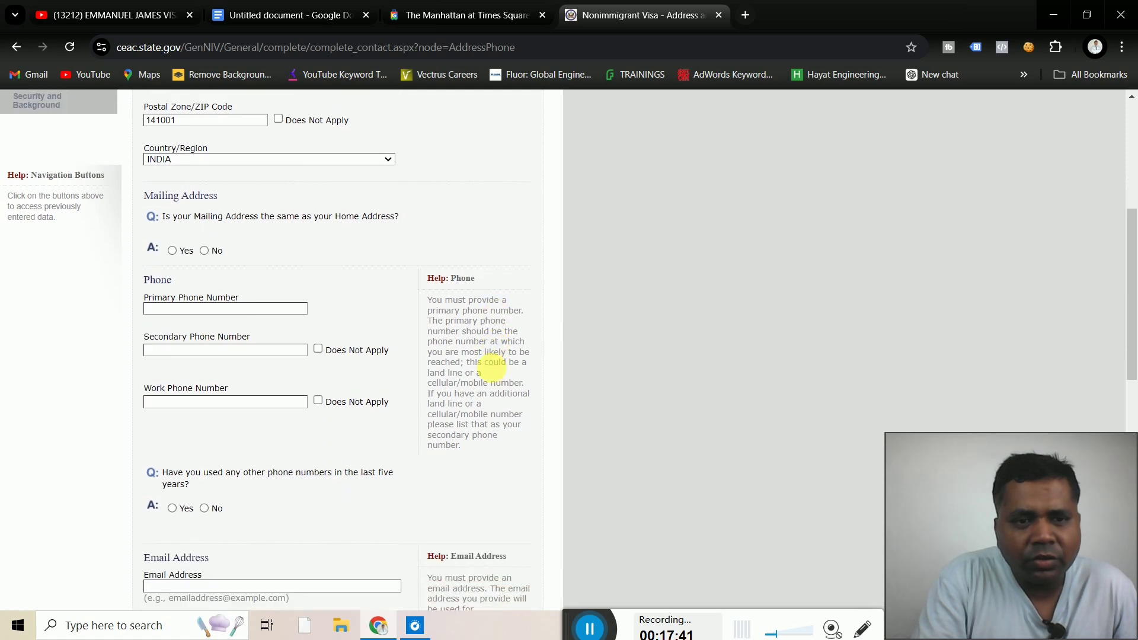
pyautogui.click(172, 250)
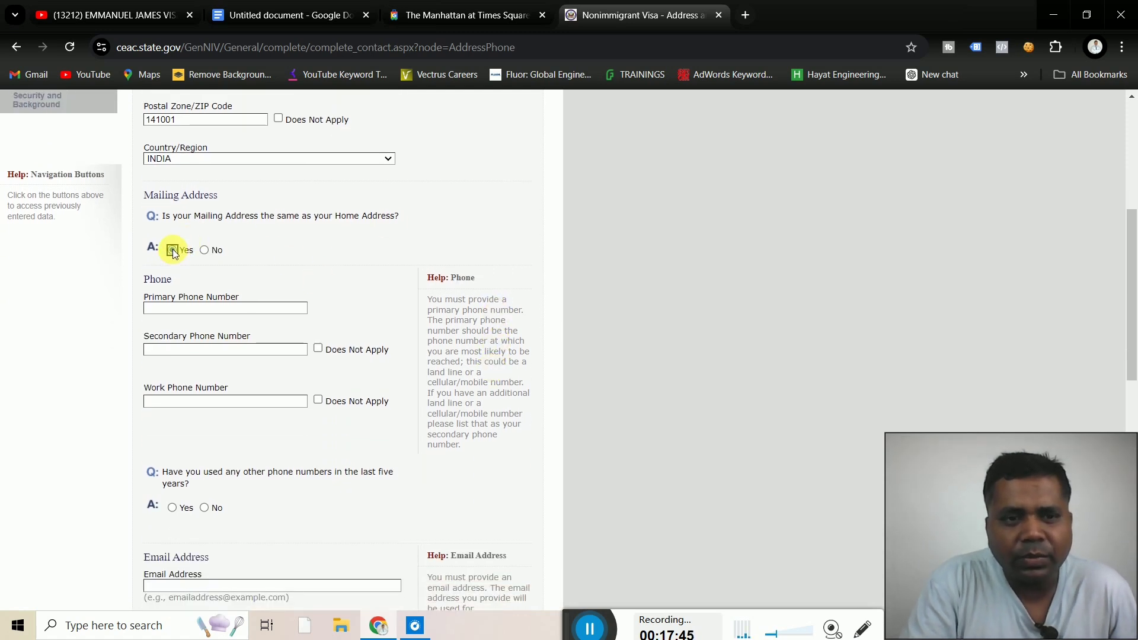
pyautogui.click(489, 343)
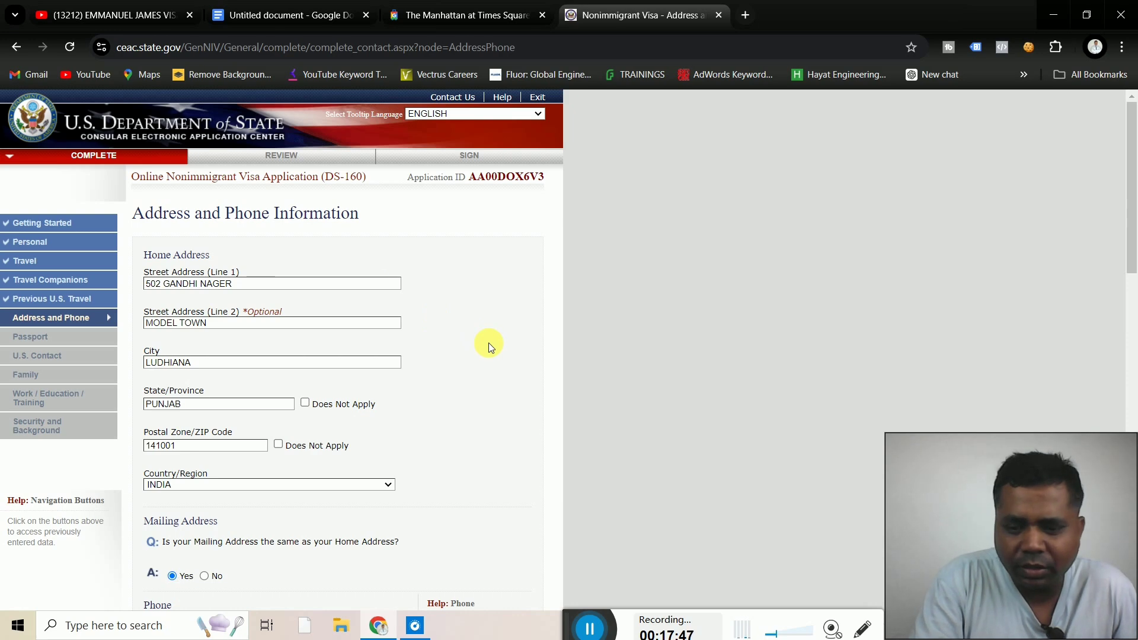
pyautogui.scroll(-6, 488, 347)
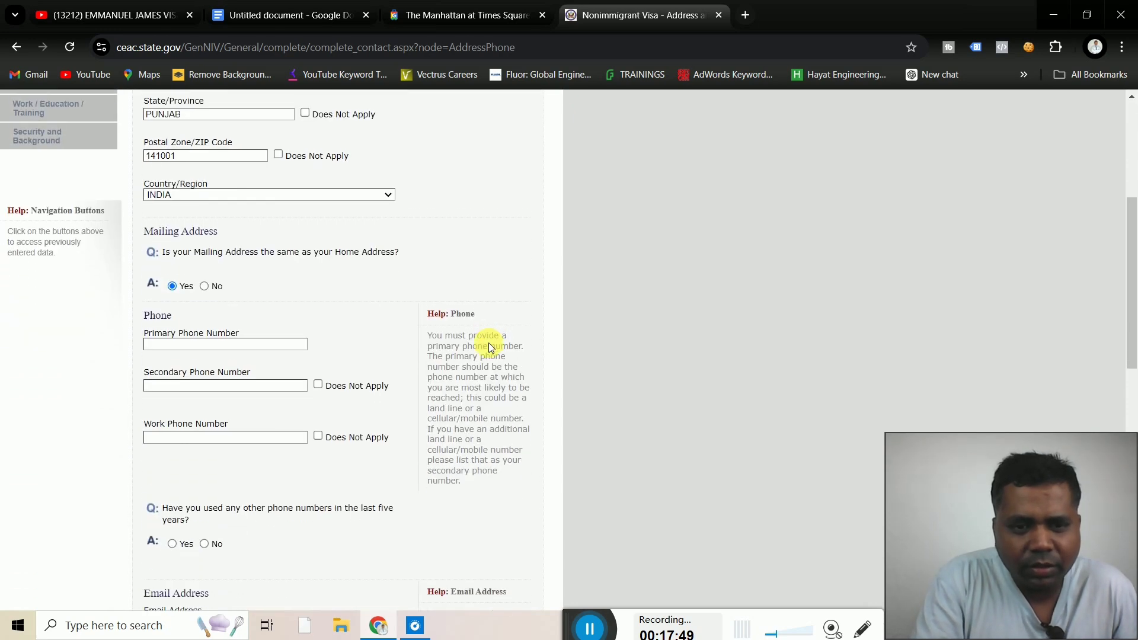
# Enter the applicant's primary and secondary phone numbers
pyautogui.scroll(-1, 492, 347)
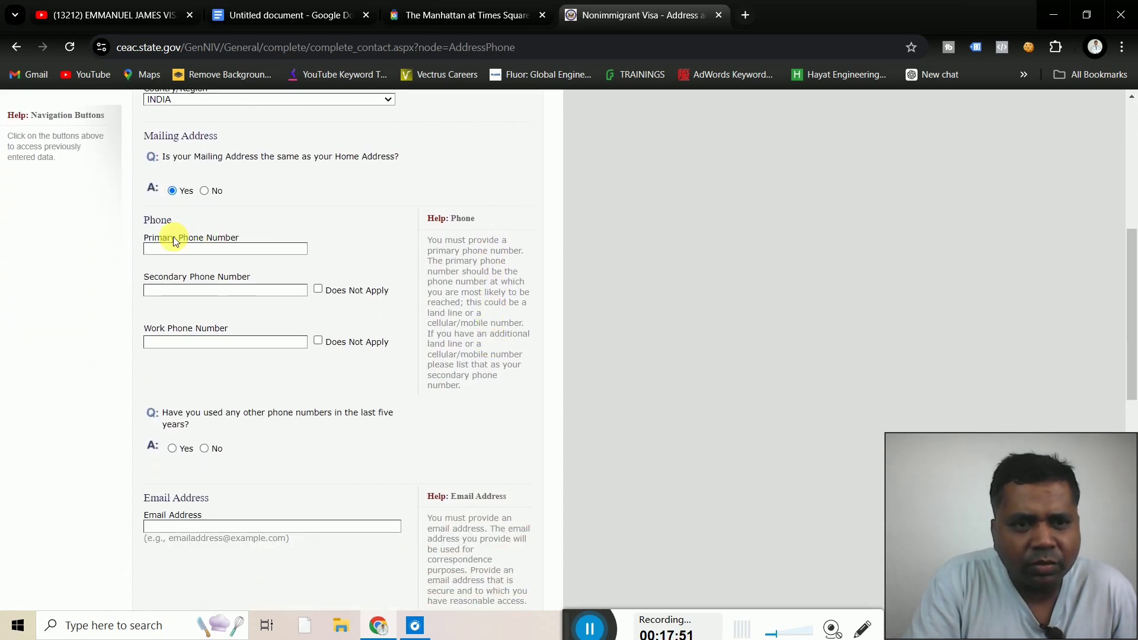
pyautogui.click(181, 249)
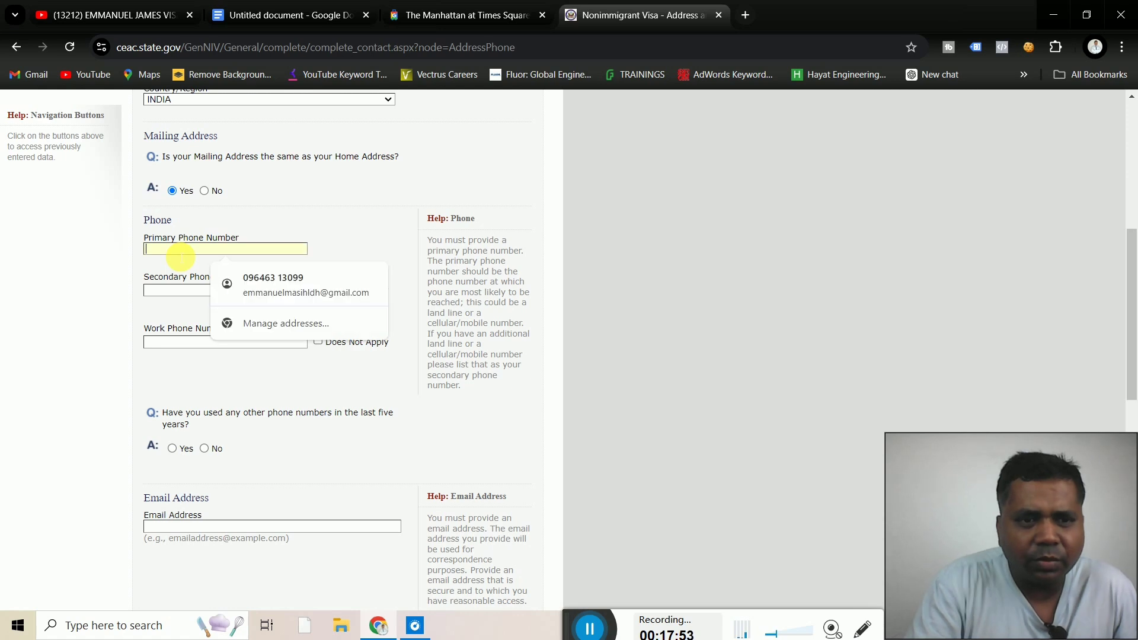
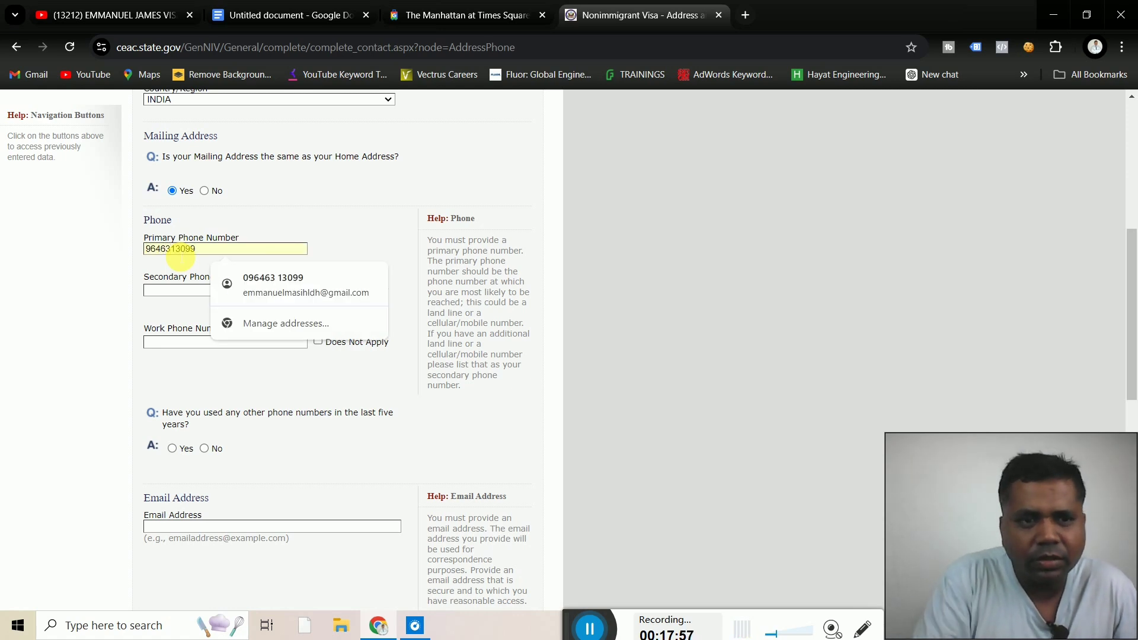
pyautogui.click(117, 269)
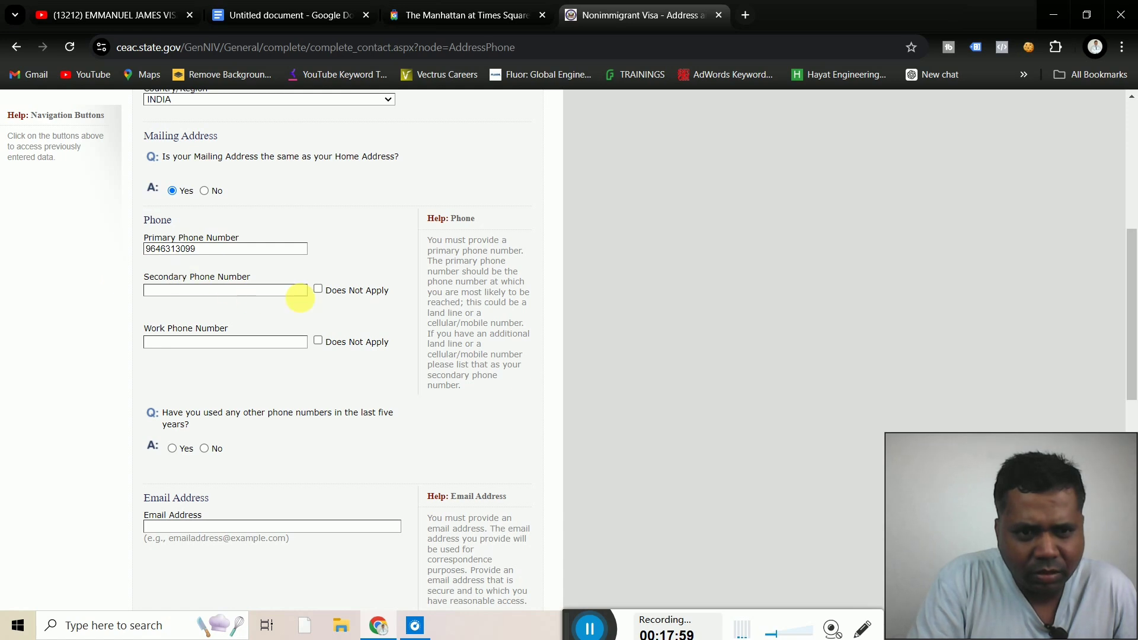
pyautogui.click(319, 289)
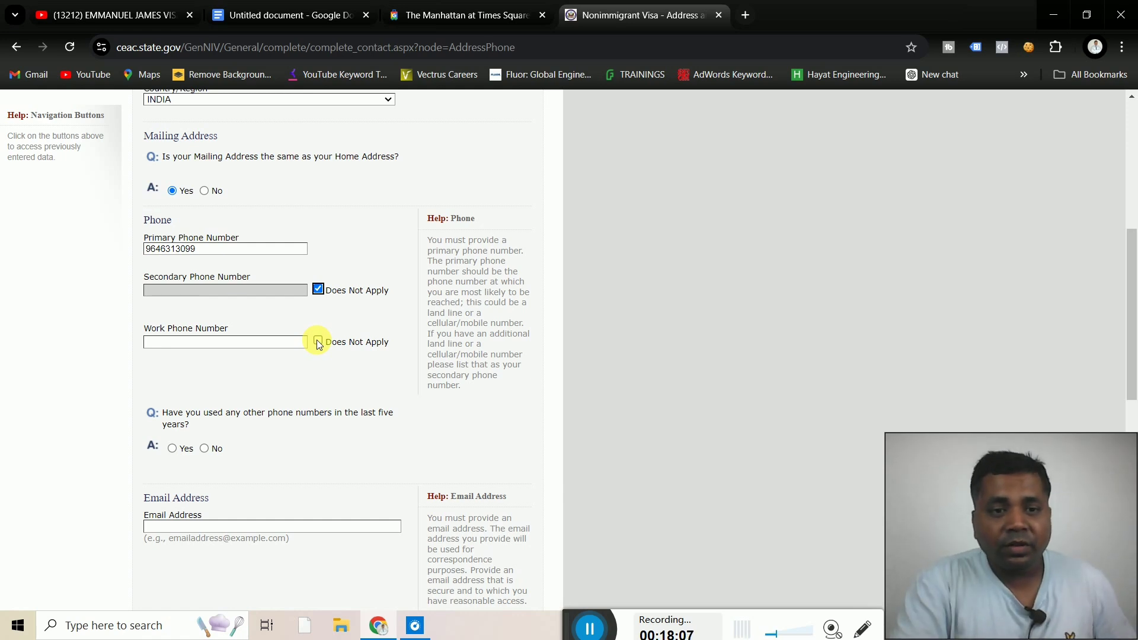
pyautogui.click(318, 289)
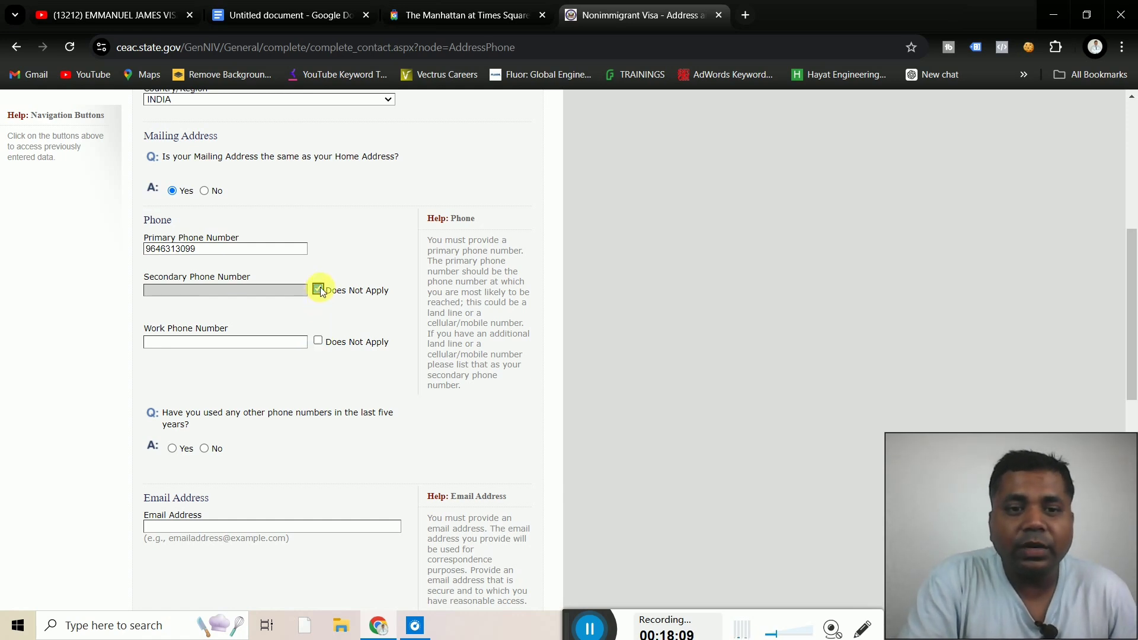
pyautogui.click(277, 294)
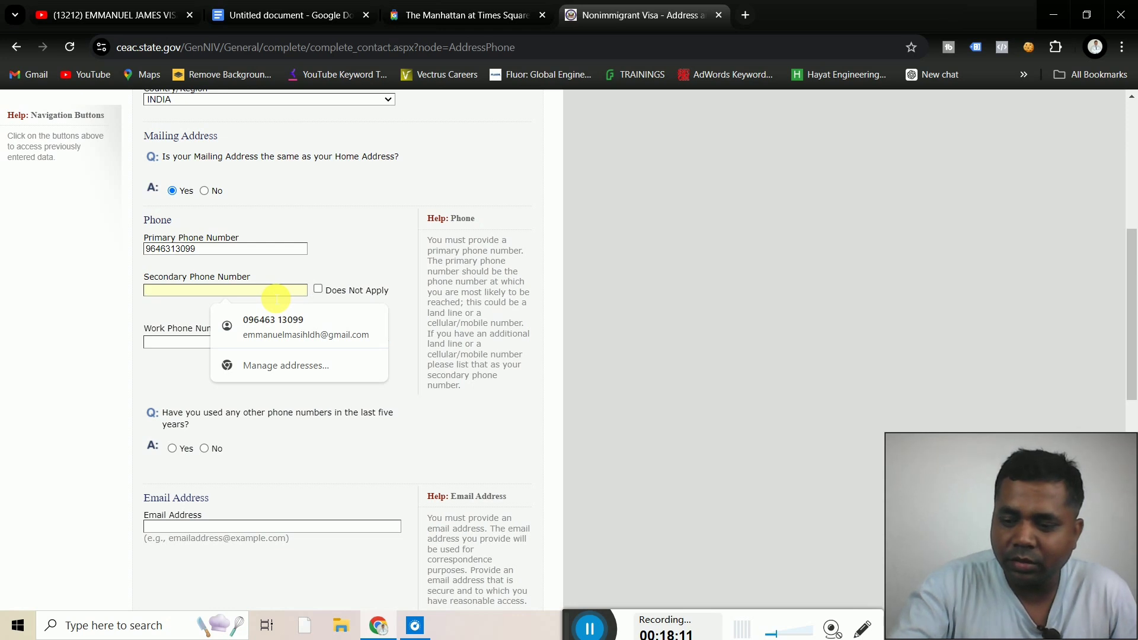
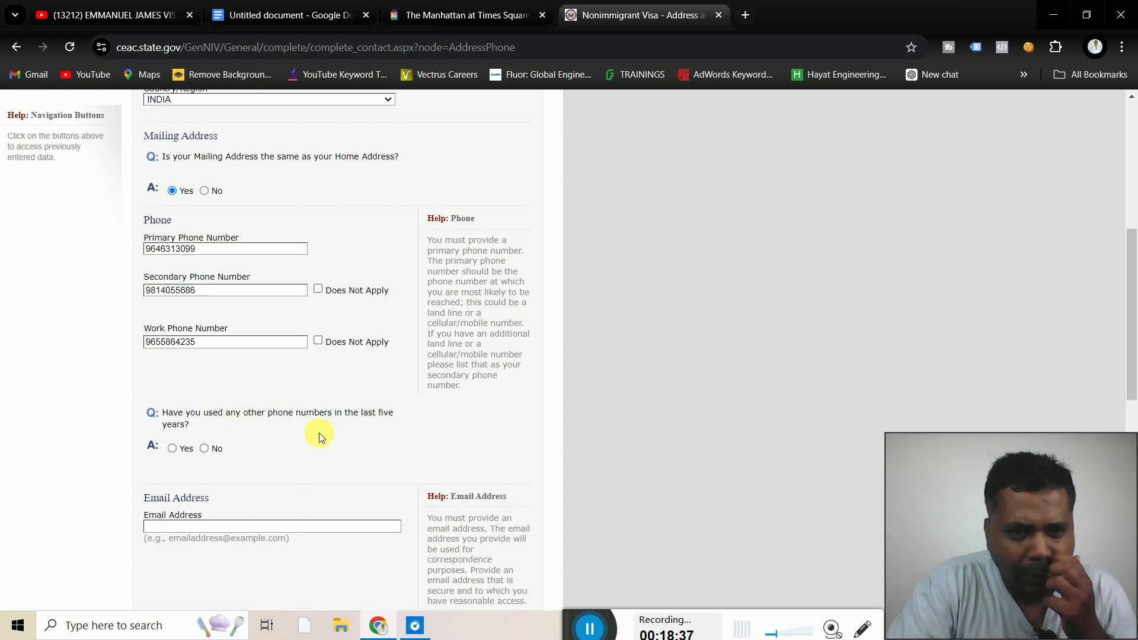
# Enter the work phone number, removing the extra digit, and answer No to other phone numbers
pyautogui.click(205, 449)
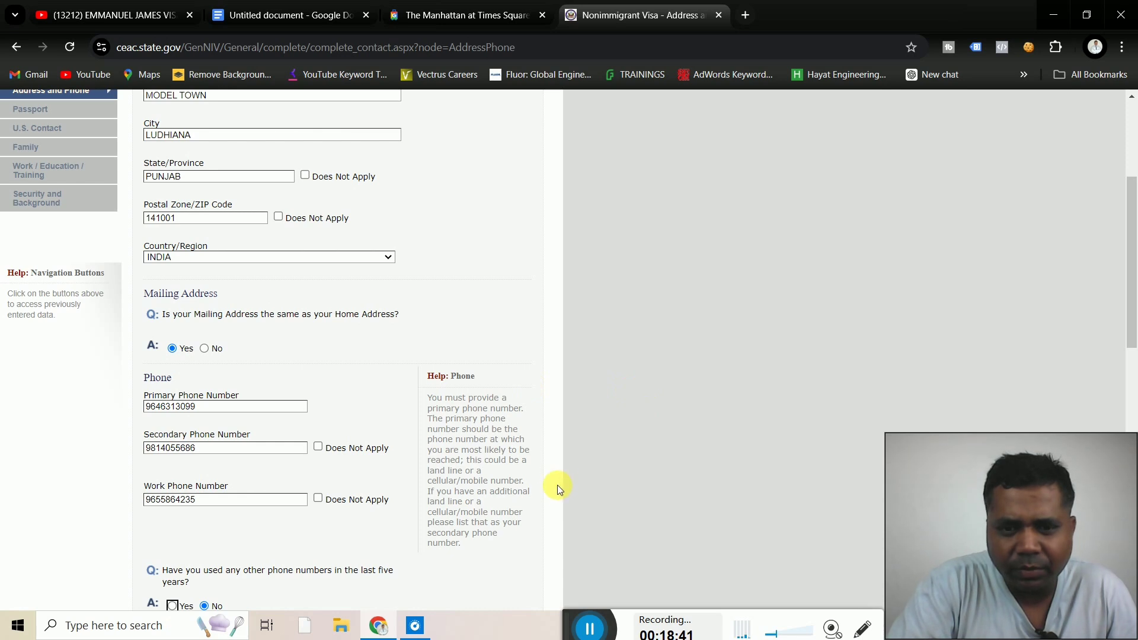
pyautogui.scroll(-3, 553, 492)
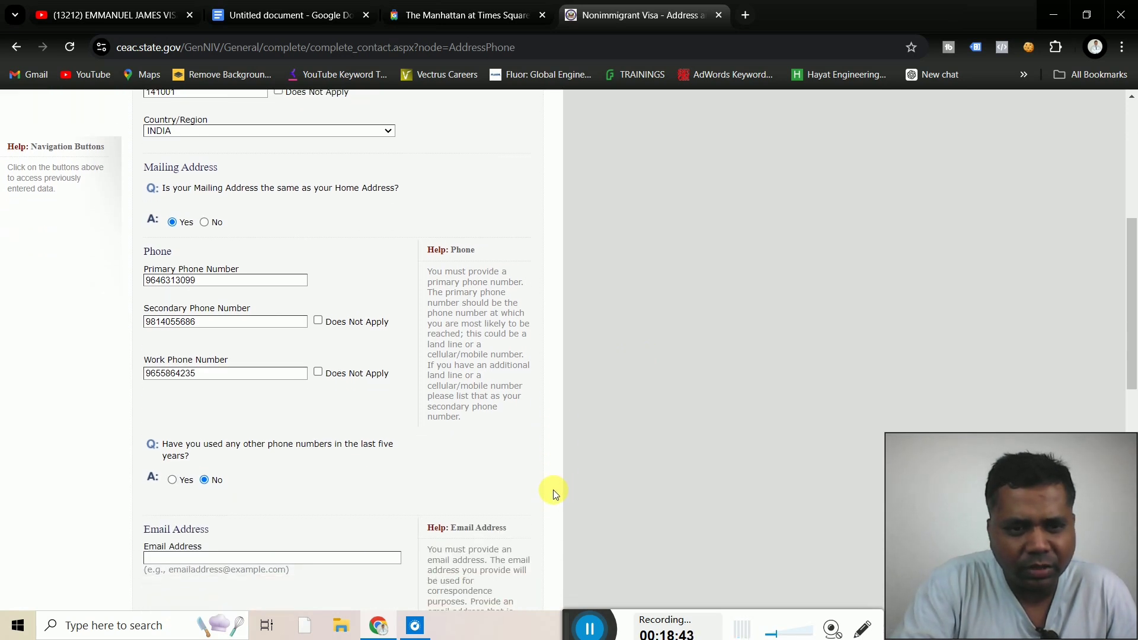
pyautogui.scroll(-2, 553, 490)
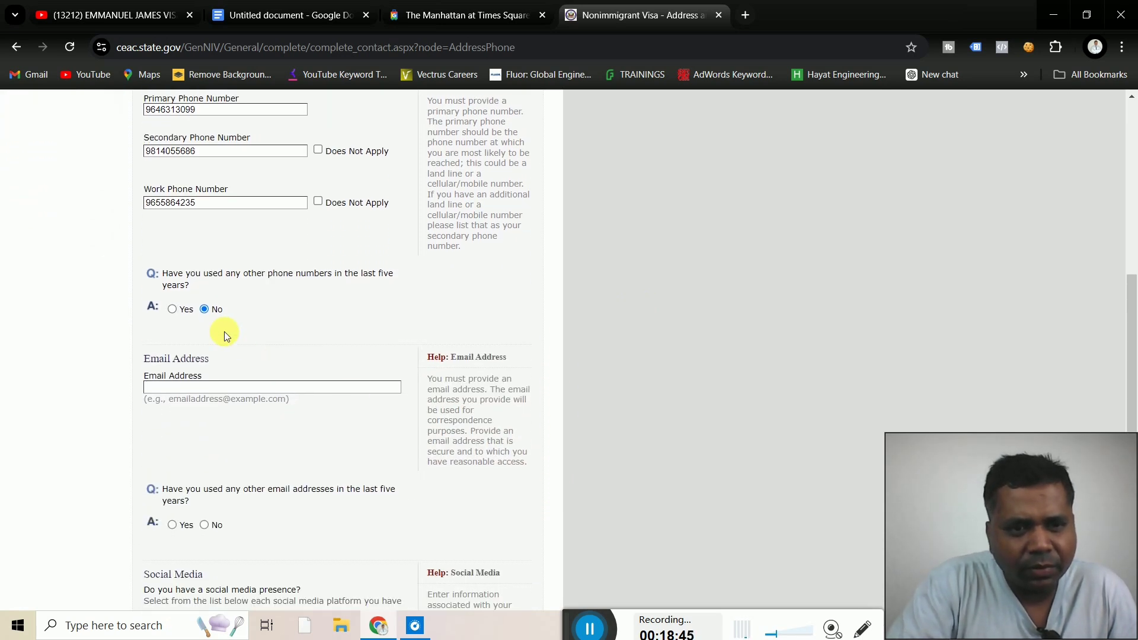
# Fill the Email Address field with the applicant's saved email suggestion
pyautogui.click(180, 388)
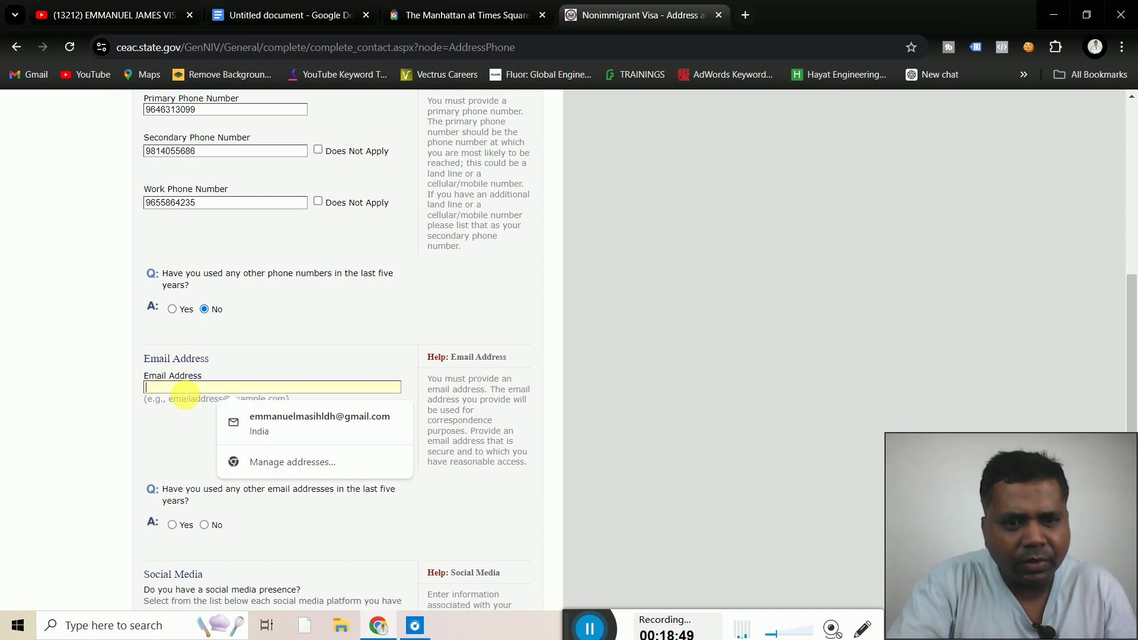
pyautogui.click(300, 415)
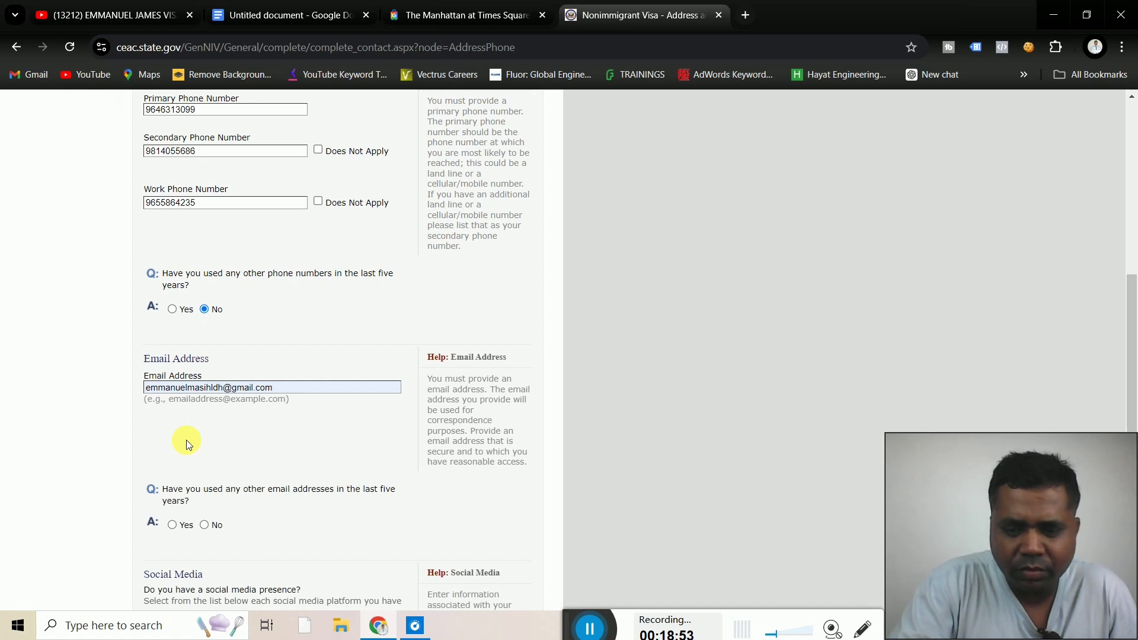
pyautogui.scroll(-3, 186, 440)
pyautogui.scroll(-1, 186, 440)
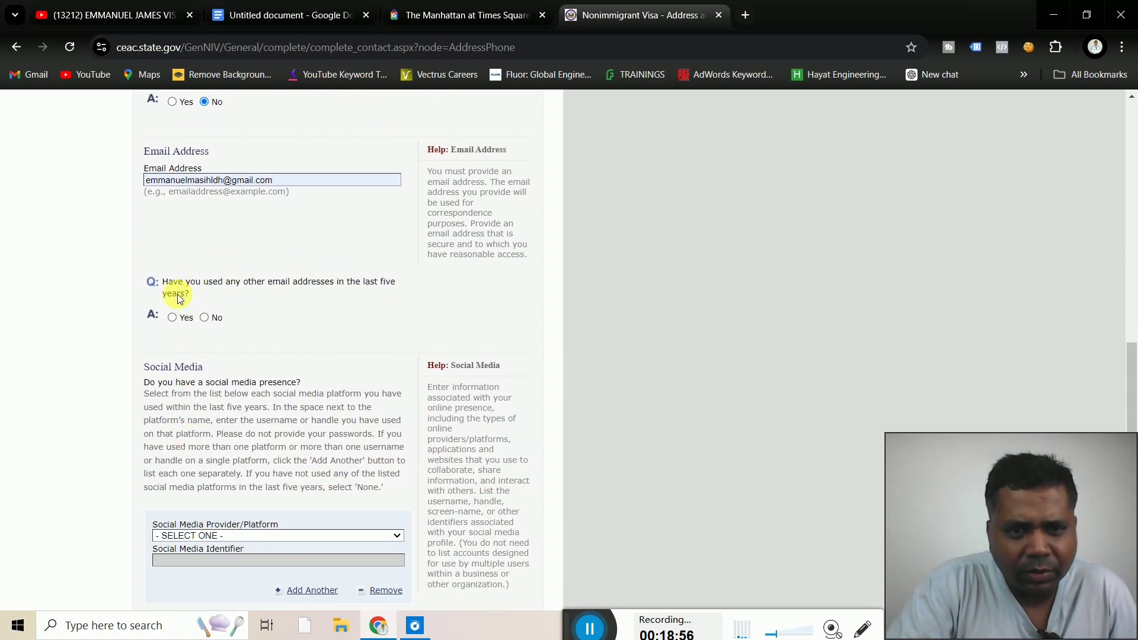
# Answer No to having used other email addresses in the last five years
pyautogui.click(205, 317)
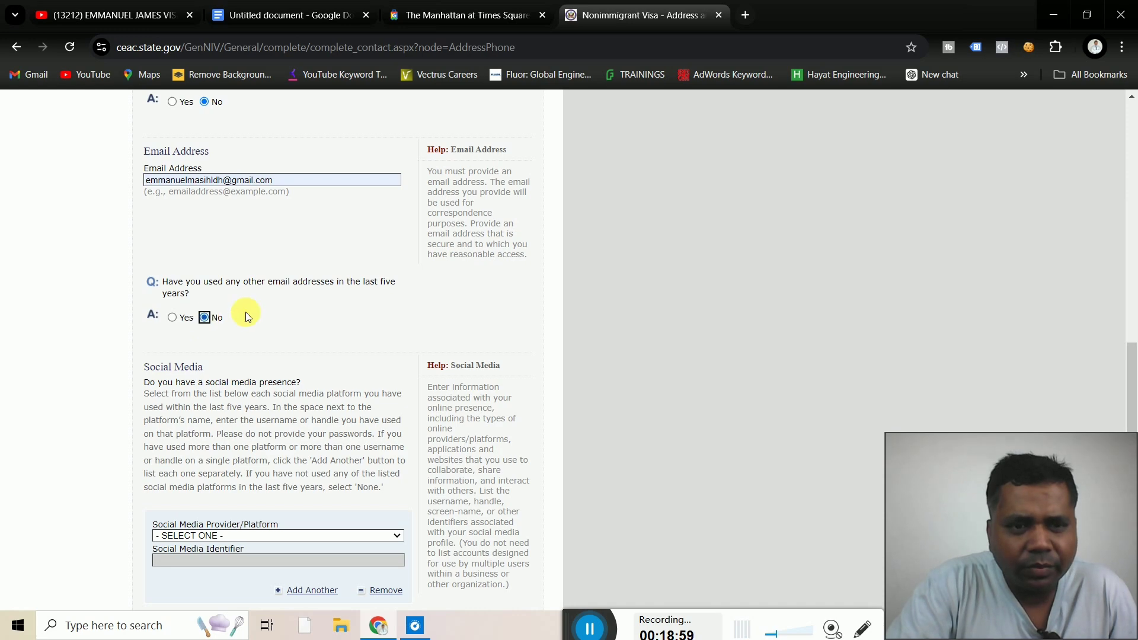
pyautogui.scroll(5, 368, 315)
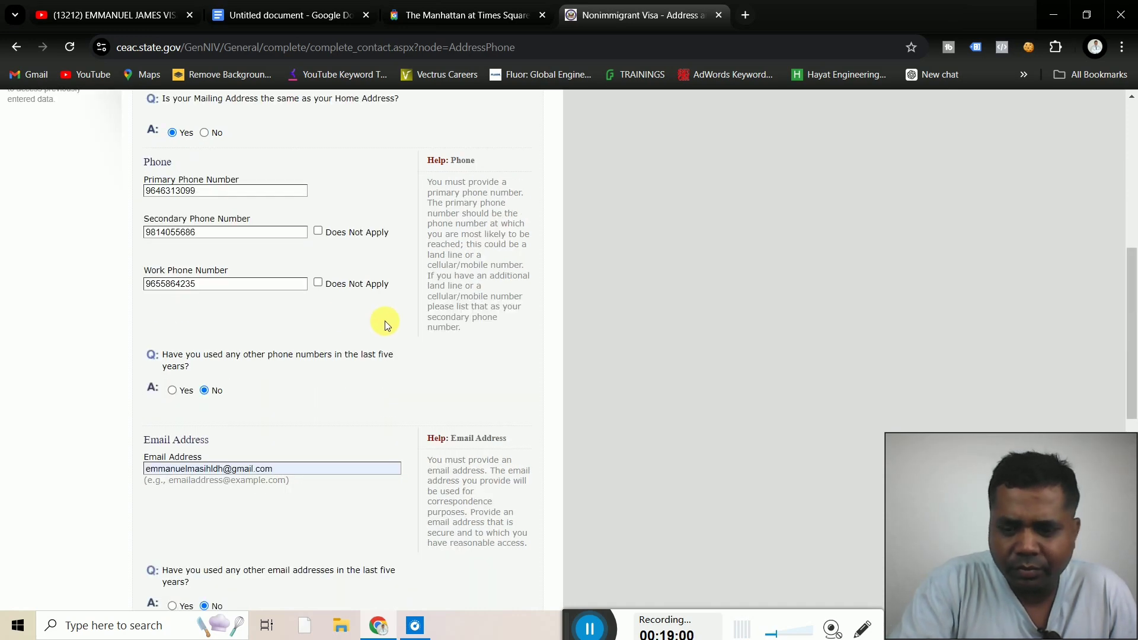
pyautogui.scroll(-6, 385, 321)
pyautogui.scroll(-2, 387, 323)
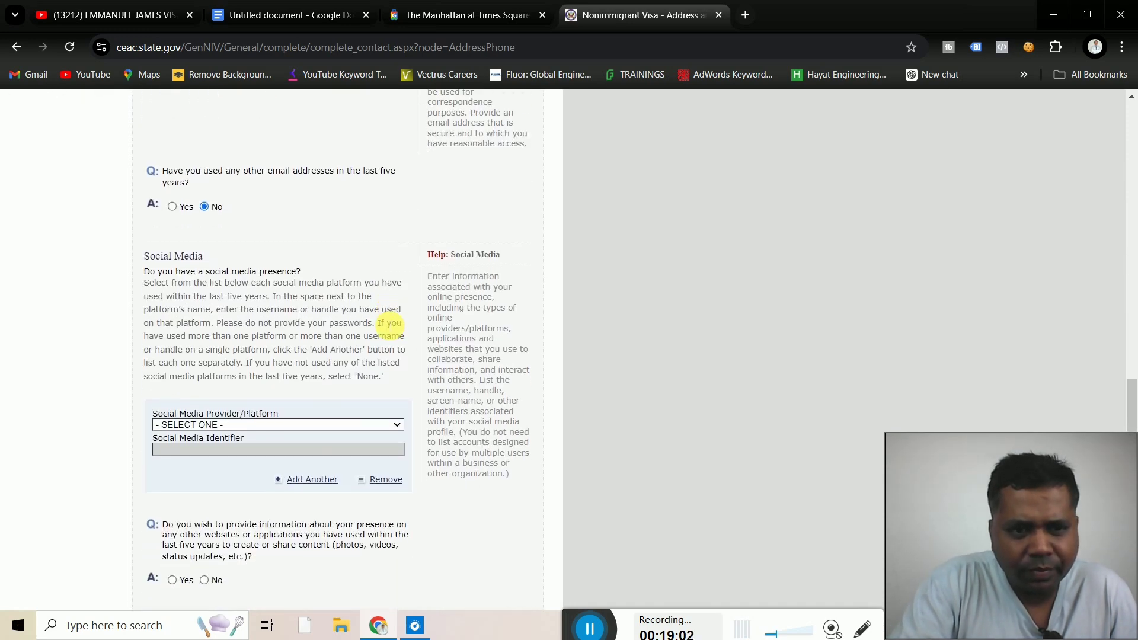
pyautogui.scroll(-1, 386, 323)
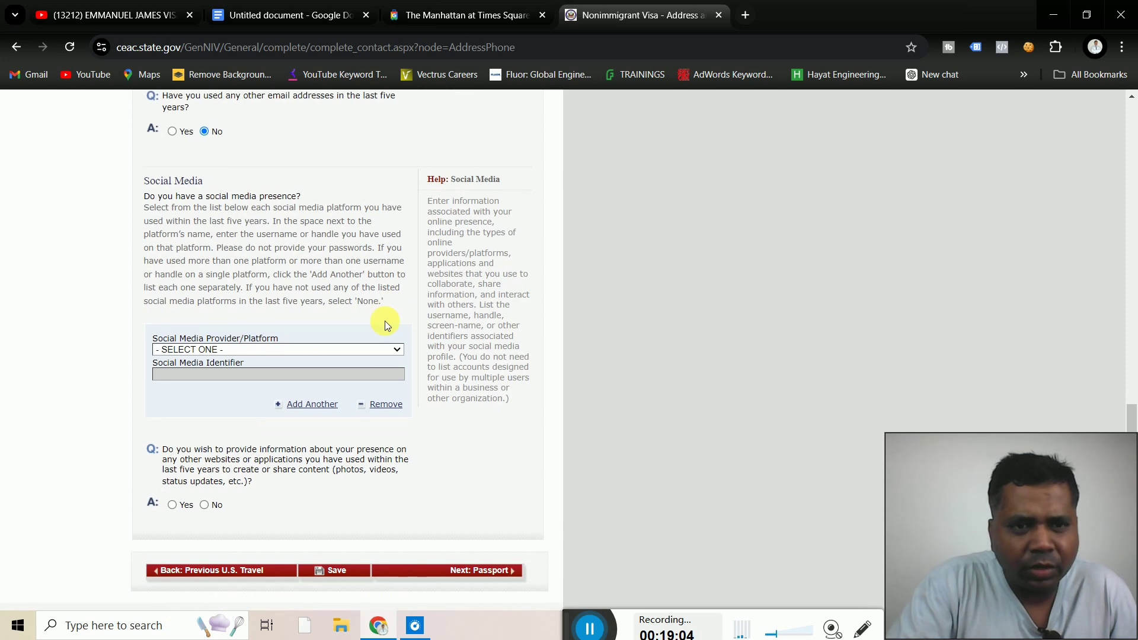
# Add FACEBOOK as the social media platform with the applicant's handle
pyautogui.click(351, 349)
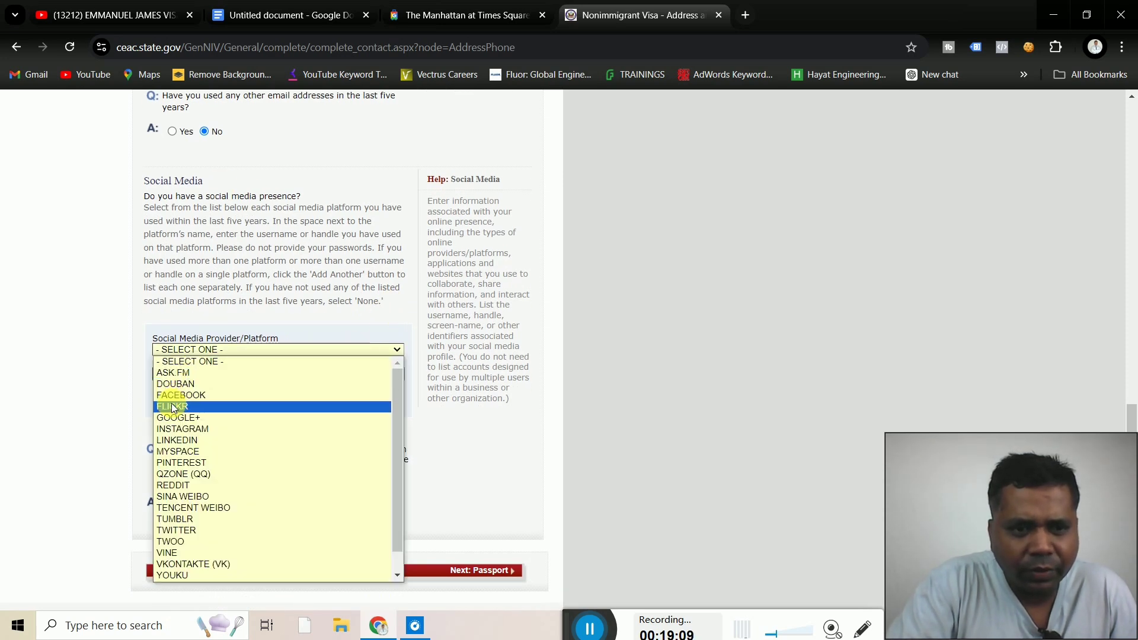
pyautogui.click(185, 393)
pyautogui.scroll(4, 185, 392)
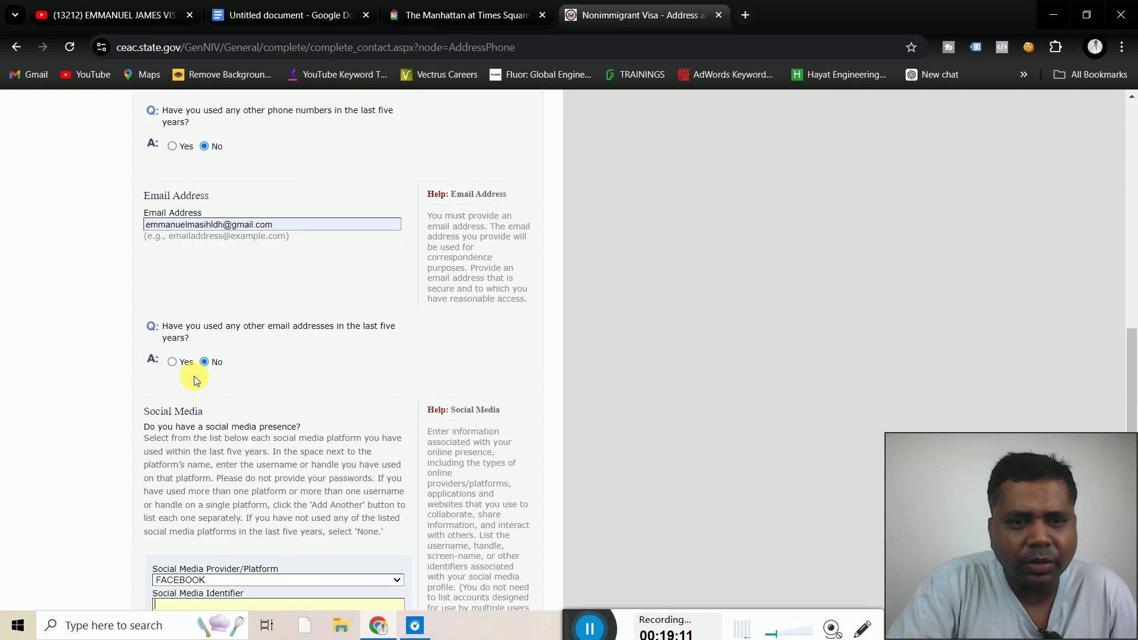
pyautogui.scroll(-2, 67, 473)
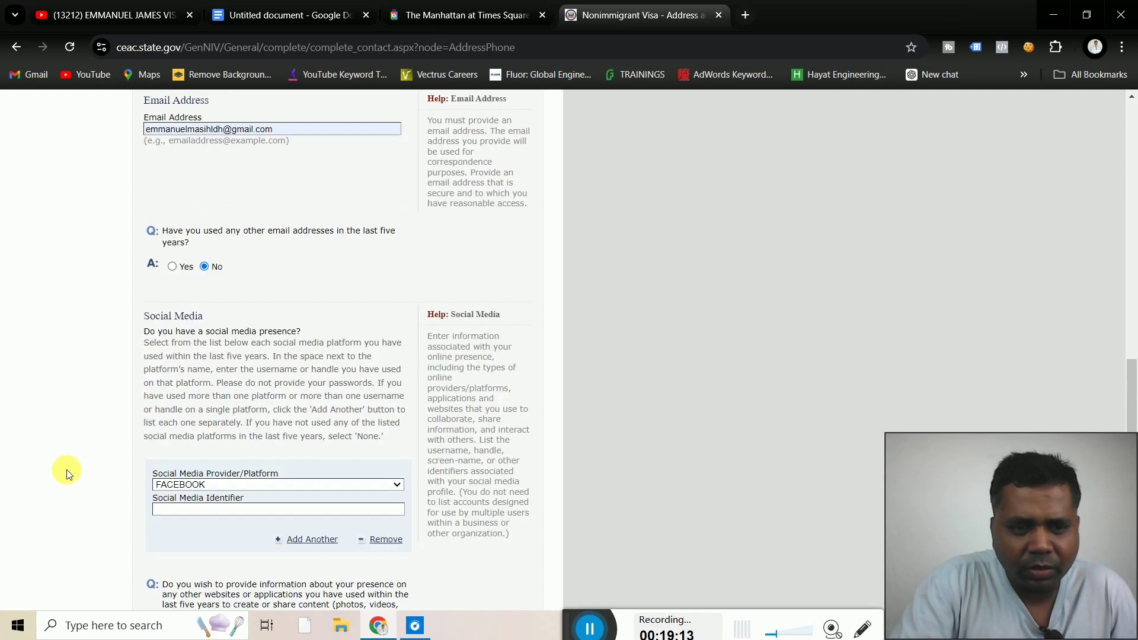
pyautogui.scroll(-3, 67, 473)
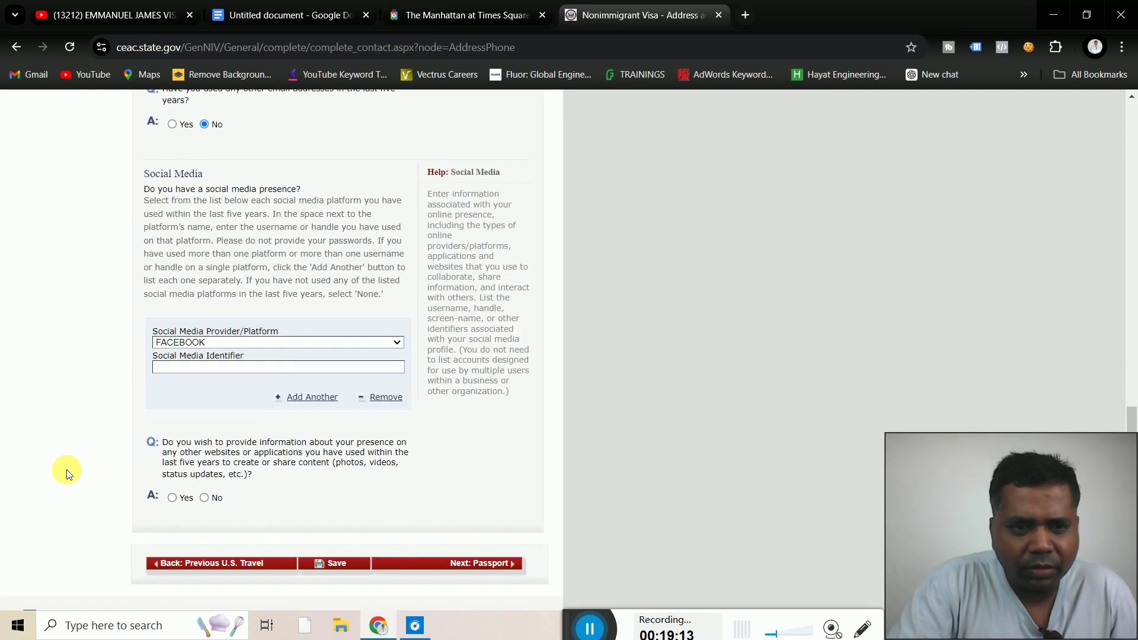
pyautogui.click(181, 369)
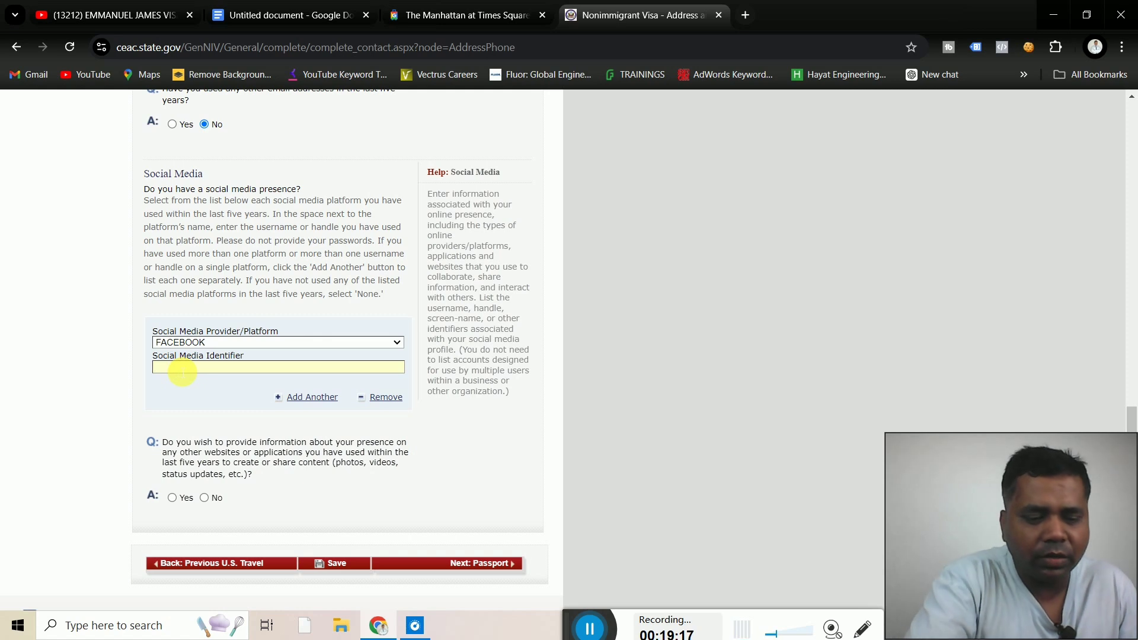
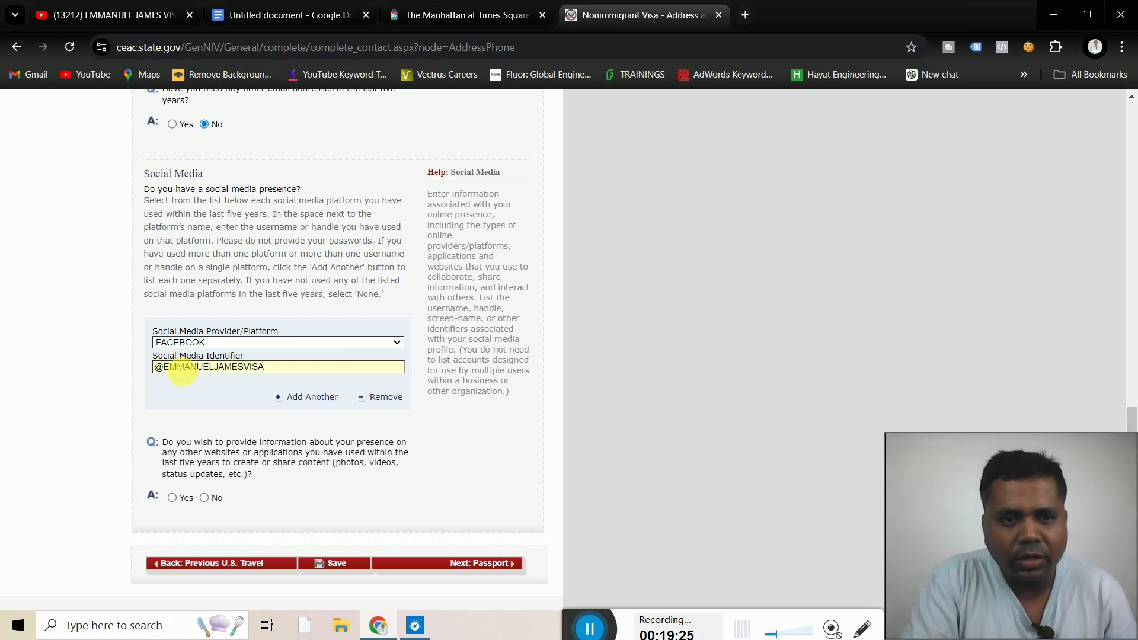
pyautogui.click(105, 398)
# Answer No about presence on other websites and continue to the Passport page
pyautogui.scroll(-1, 106, 398)
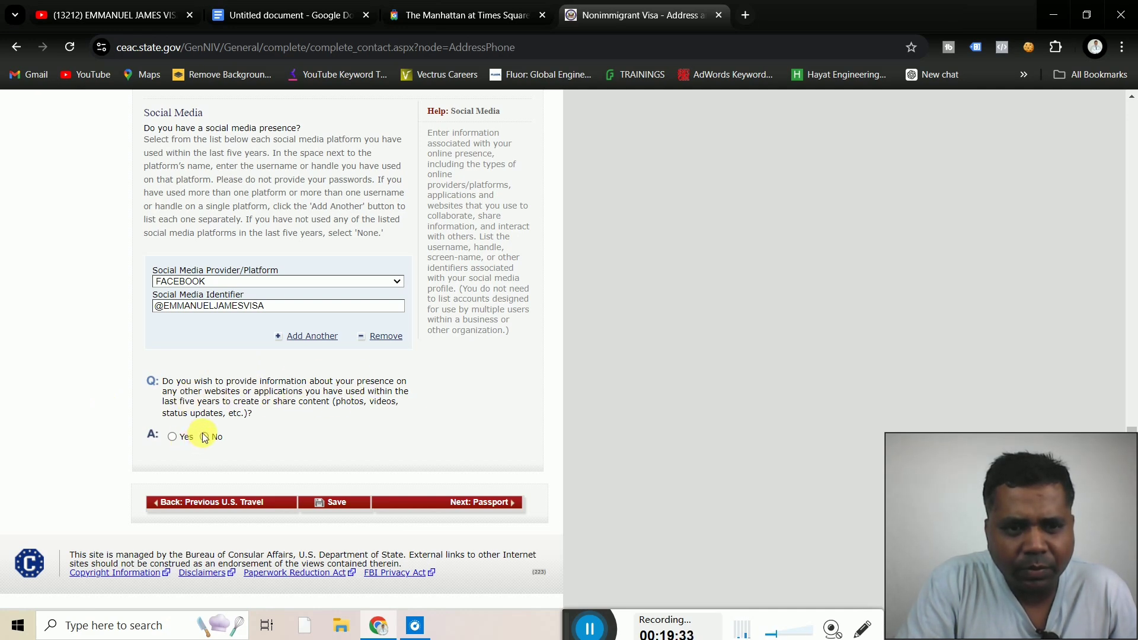
pyautogui.click(204, 437)
pyautogui.scroll(3, 397, 454)
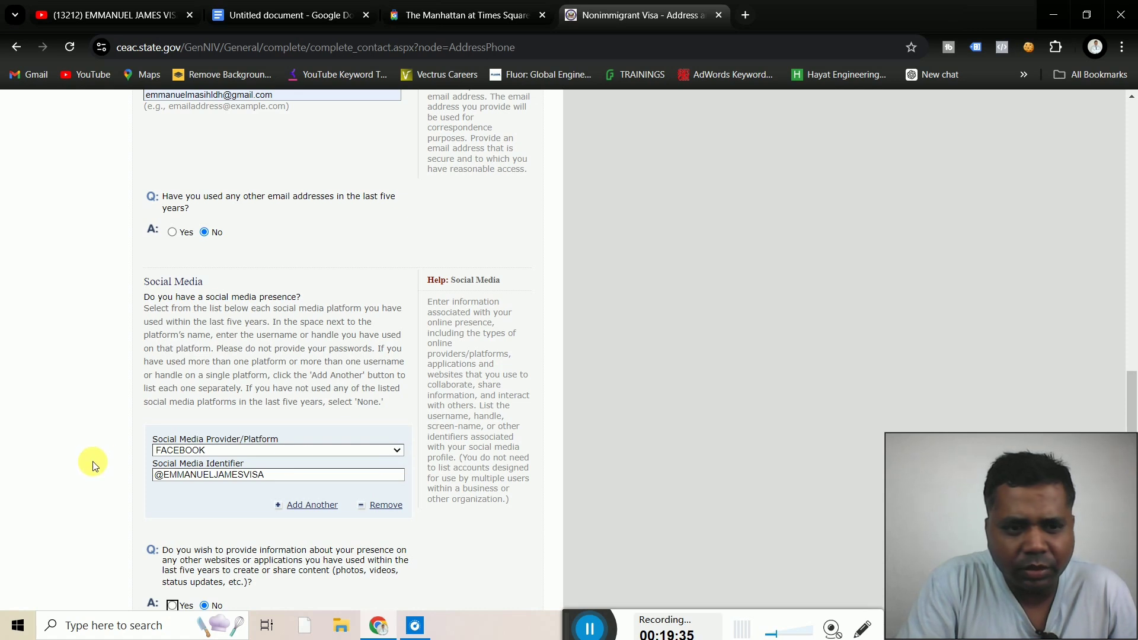
pyautogui.scroll(-3, 93, 465)
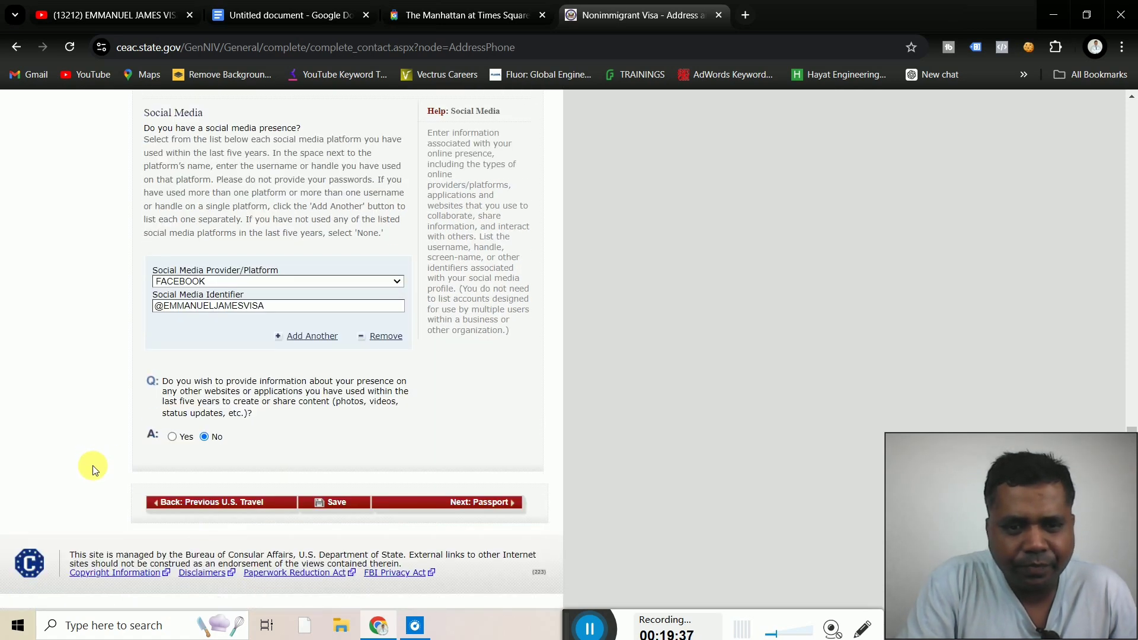
pyautogui.click(502, 506)
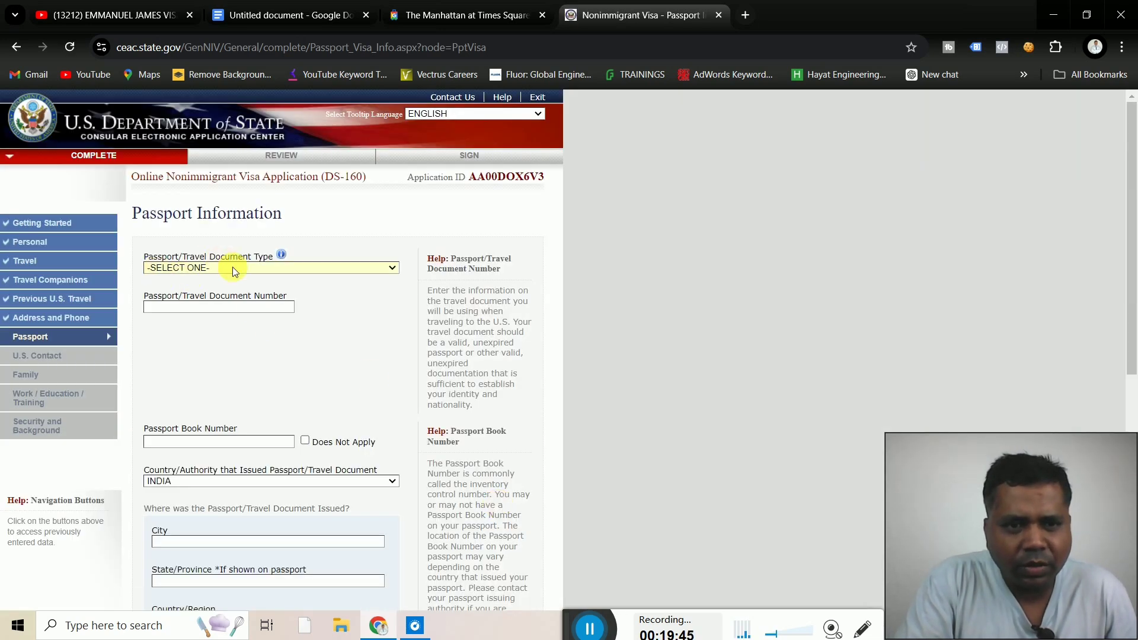
# Choose REGULAR as the passport/travel document type and enter the passport number
pyautogui.click(252, 267)
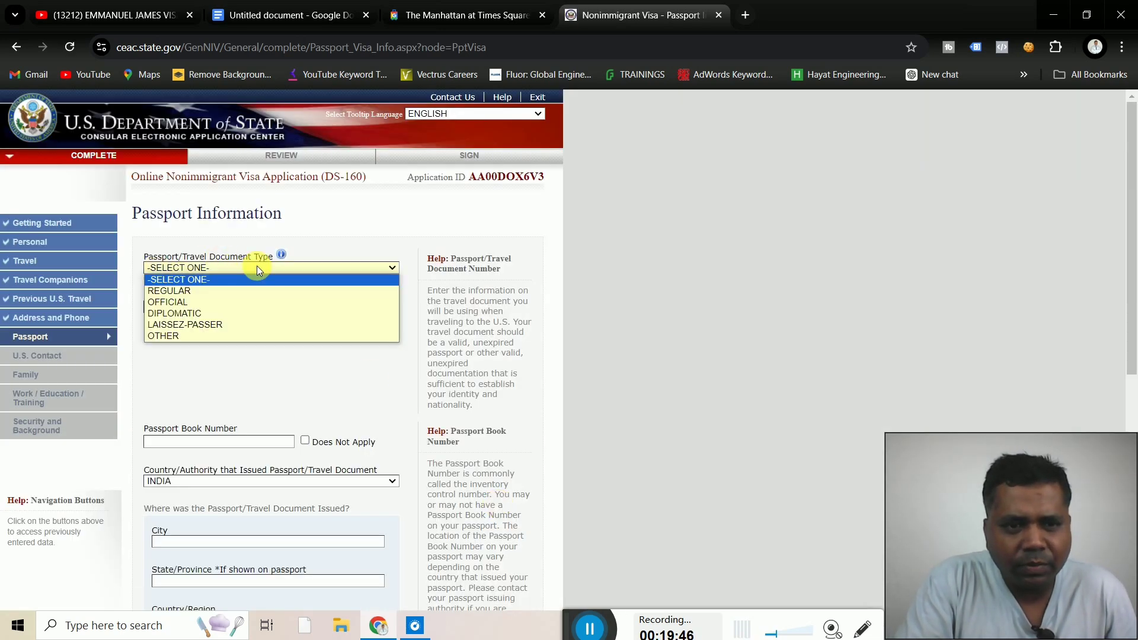
pyautogui.click(199, 289)
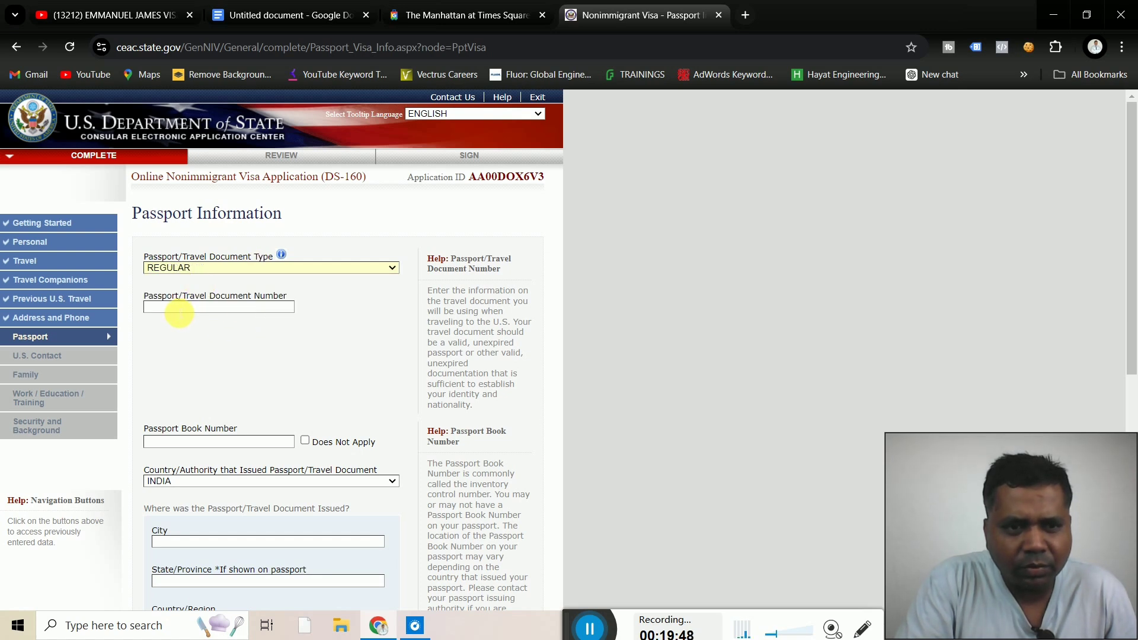
pyautogui.click(180, 311)
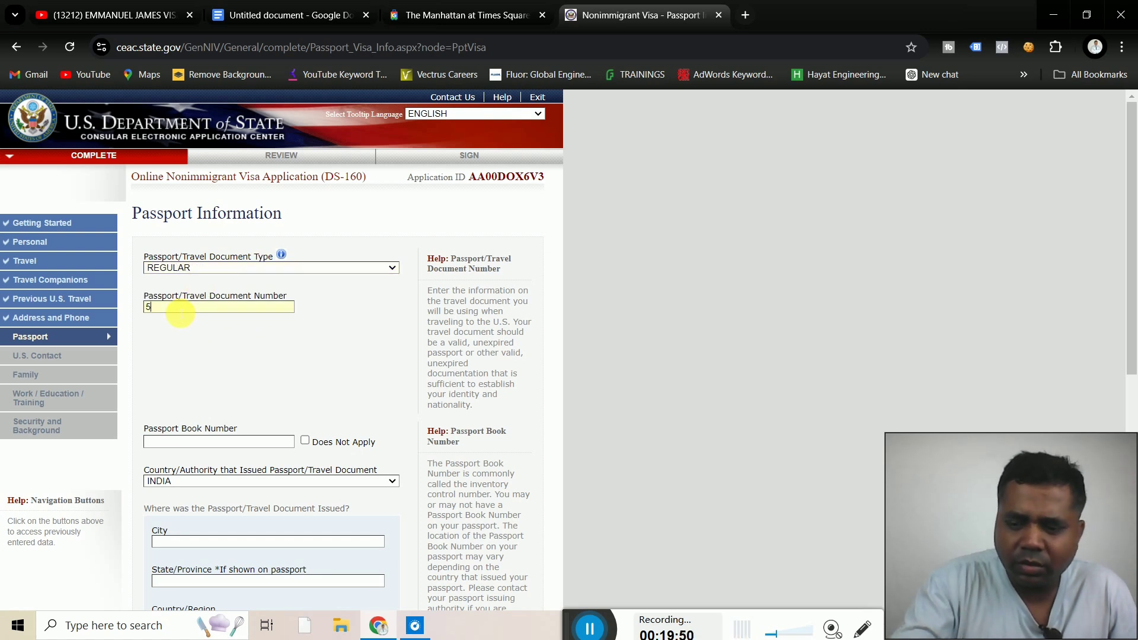
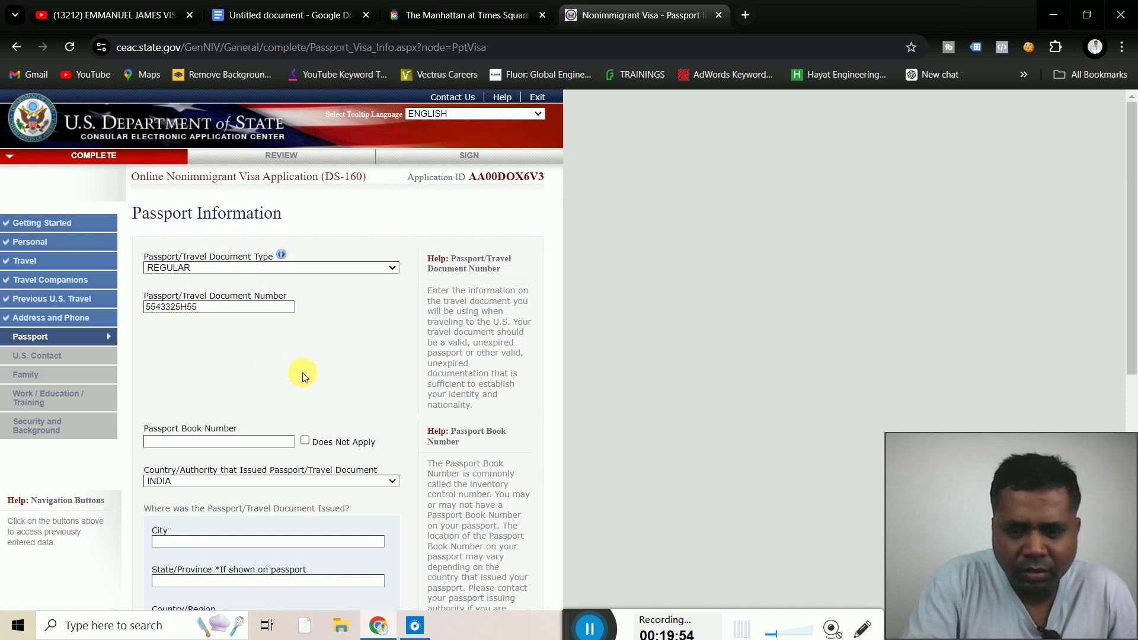
pyautogui.scroll(-2, 302, 372)
pyautogui.scroll(-2, 302, 372)
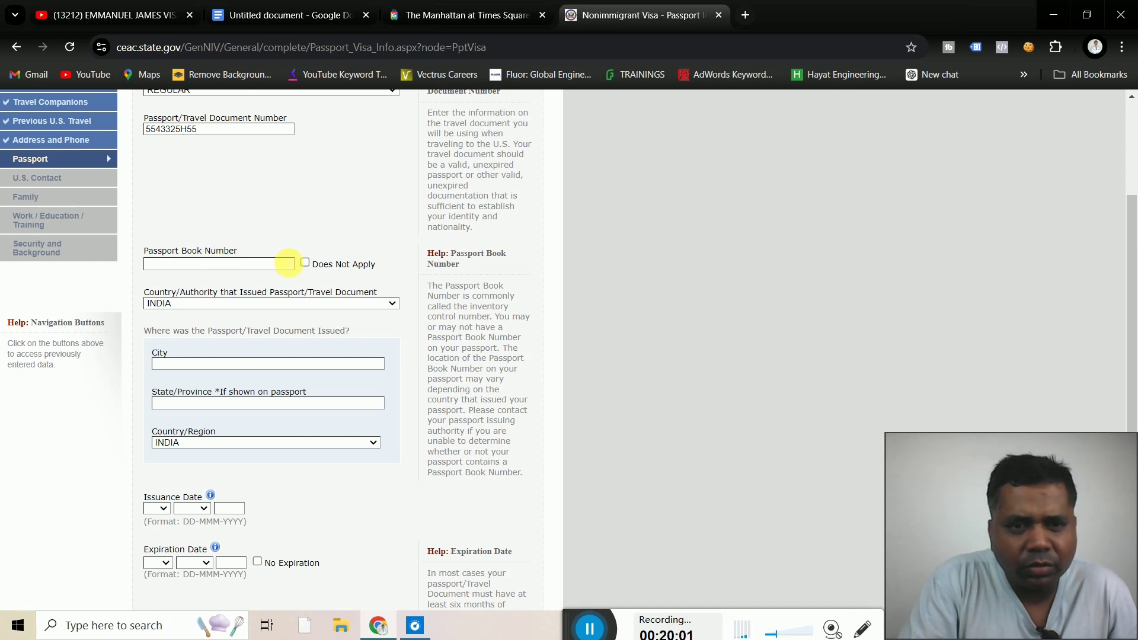
# Mark passport book number Does Not Apply and set issue place LUDHIANA, PUNJAB
pyautogui.click(305, 263)
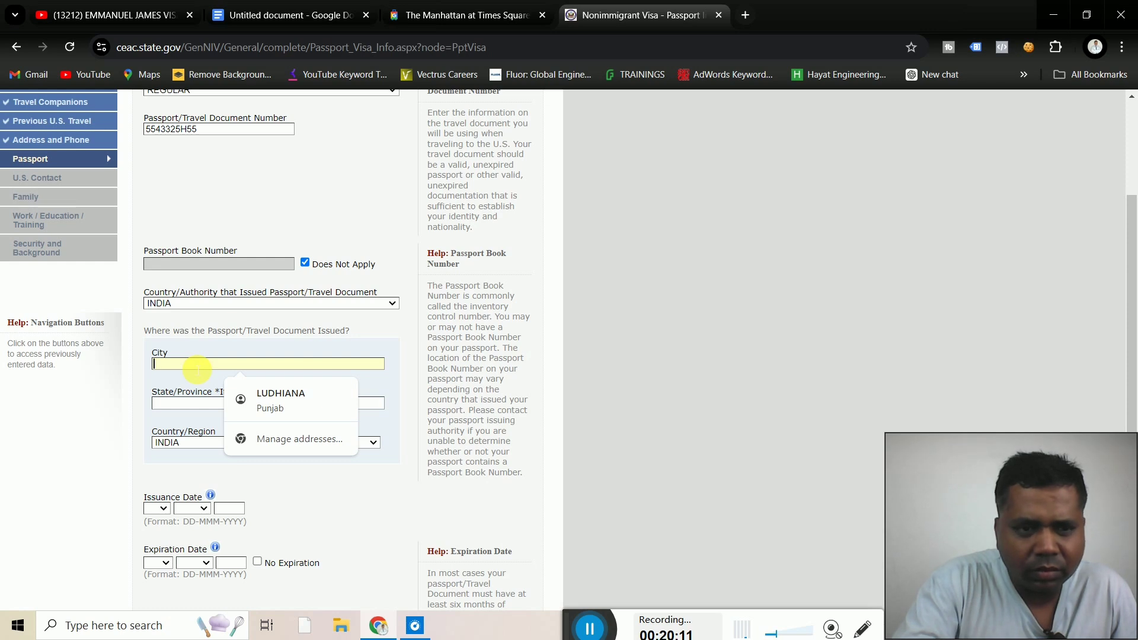
pyautogui.write('LUD')
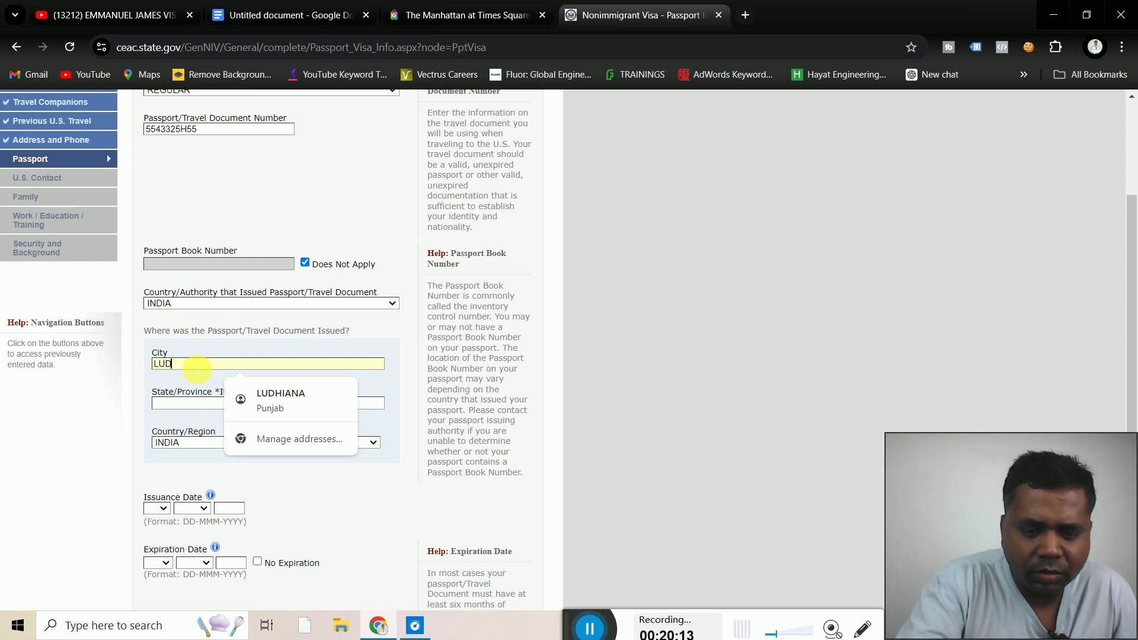
pyautogui.write('HIANA')
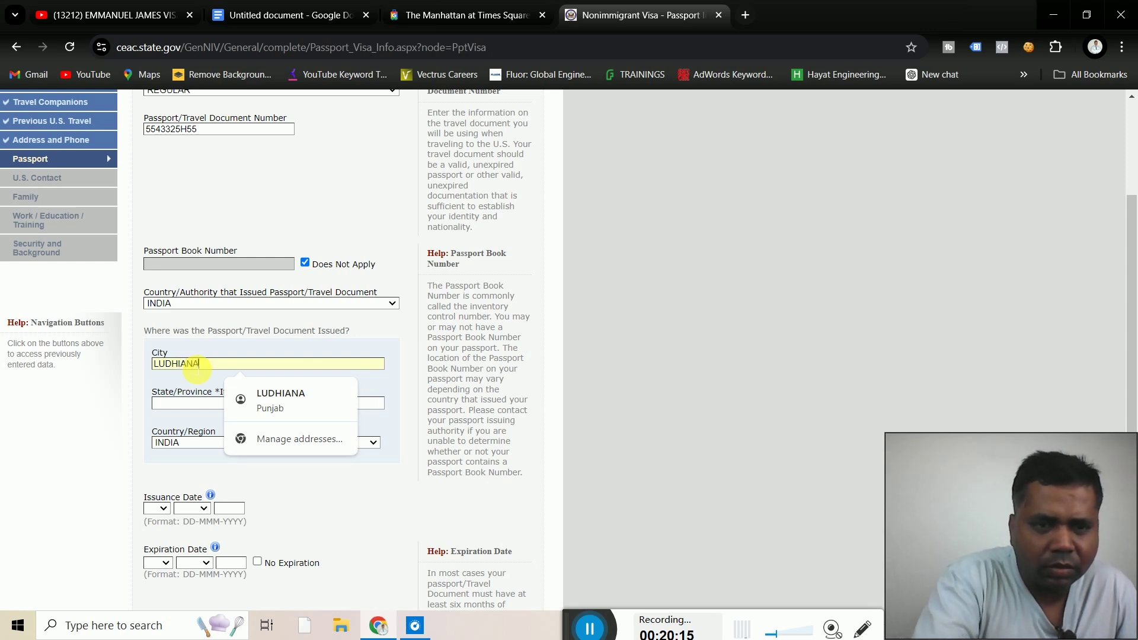
pyautogui.click(184, 405)
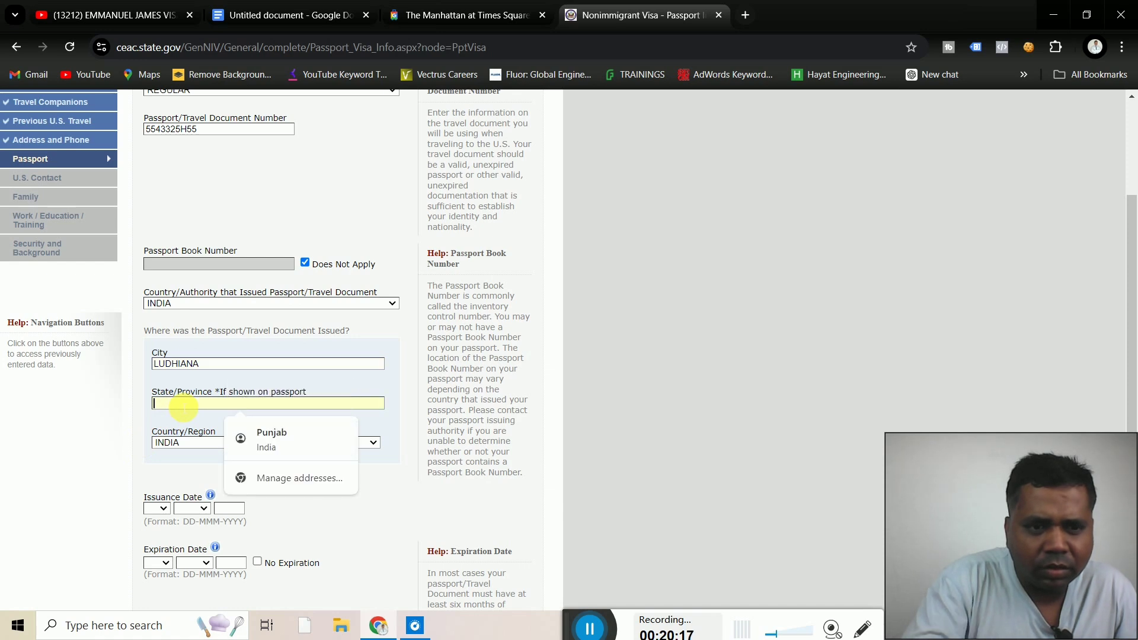
pyautogui.write('PUNJAB')
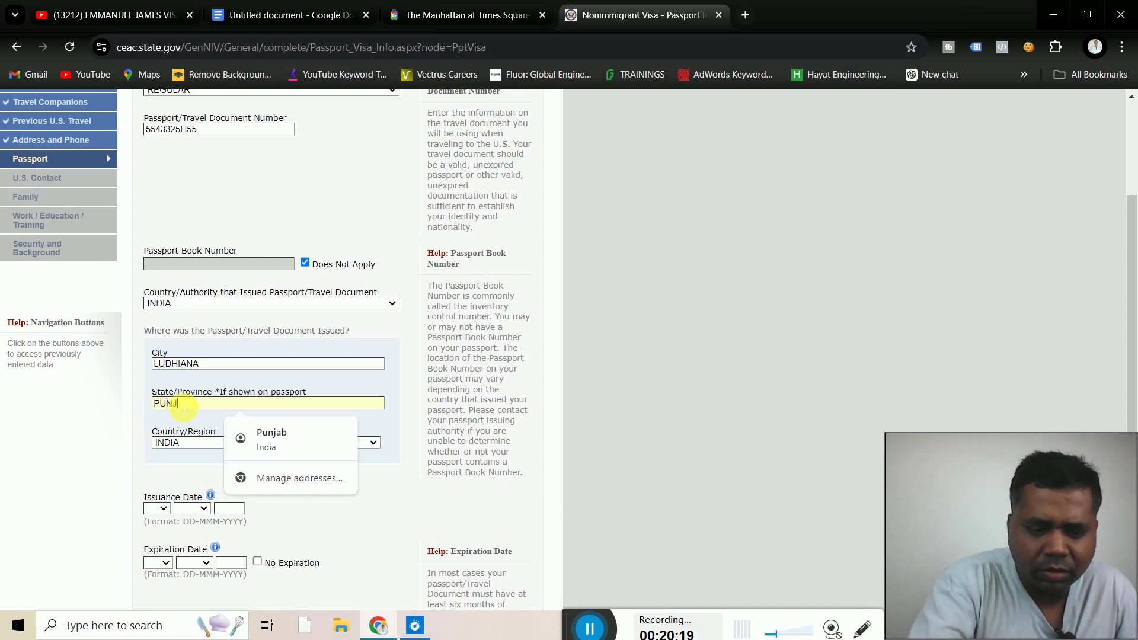
pyautogui.click(140, 476)
pyautogui.scroll(-3, 136, 478)
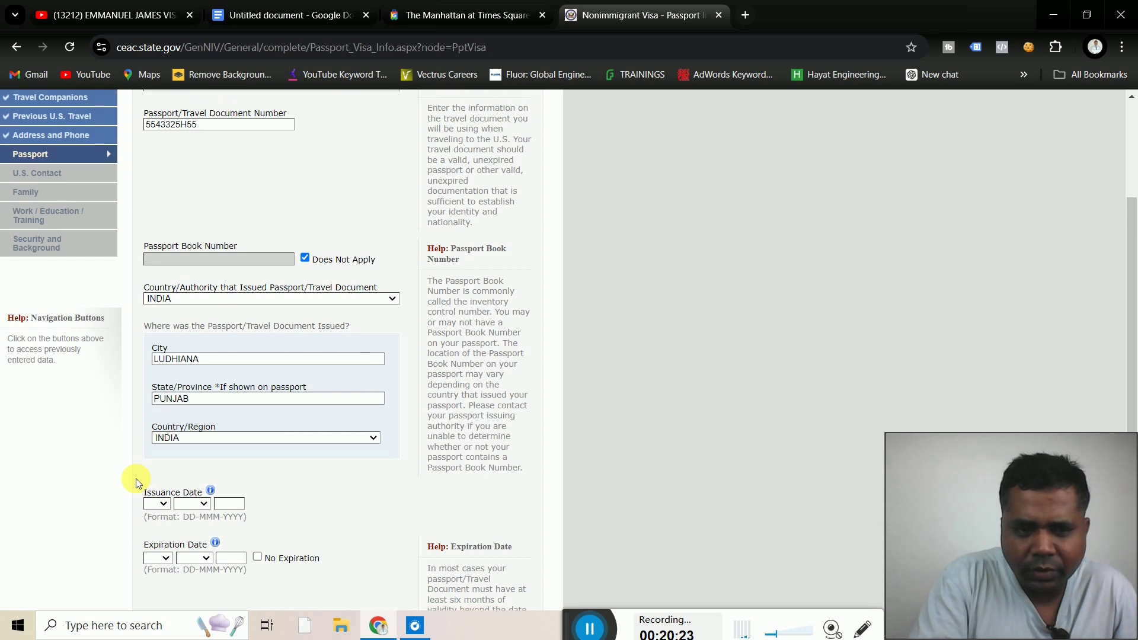
pyautogui.scroll(-1, 136, 479)
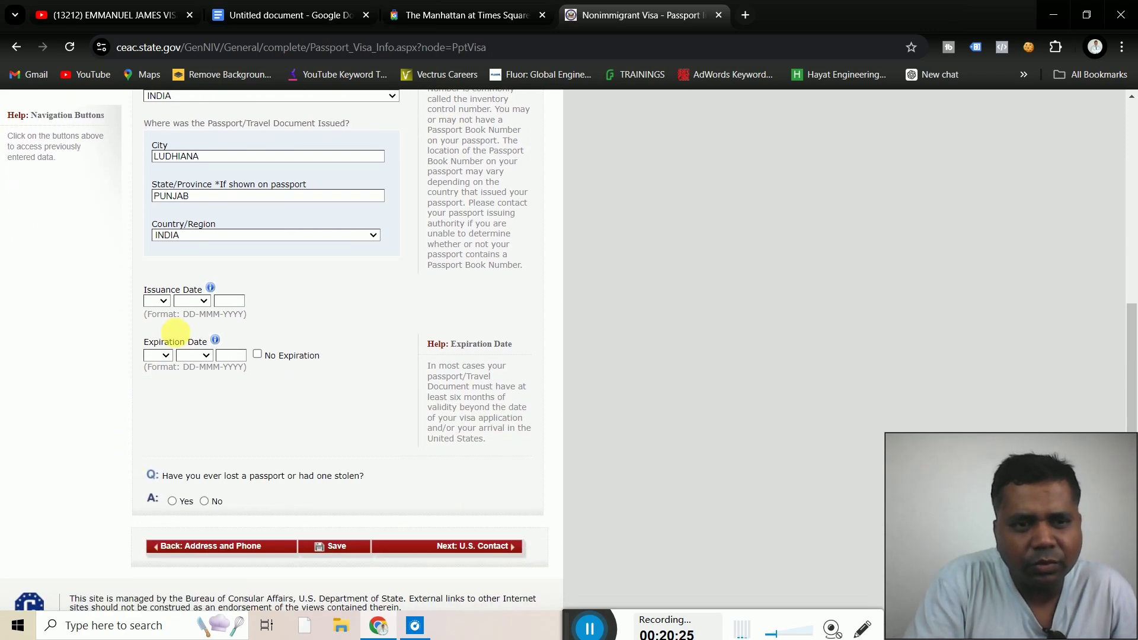
# Set the passport issuance date to 01 JAN 2020, correcting the mistyped year 2014
pyautogui.click(162, 303)
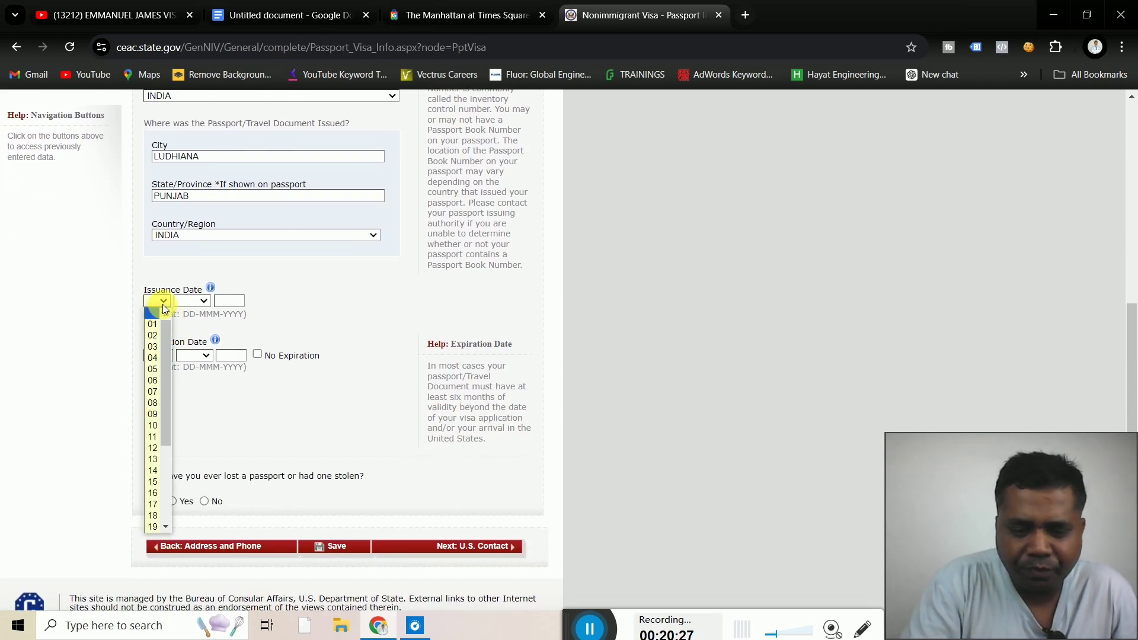
pyautogui.click(153, 326)
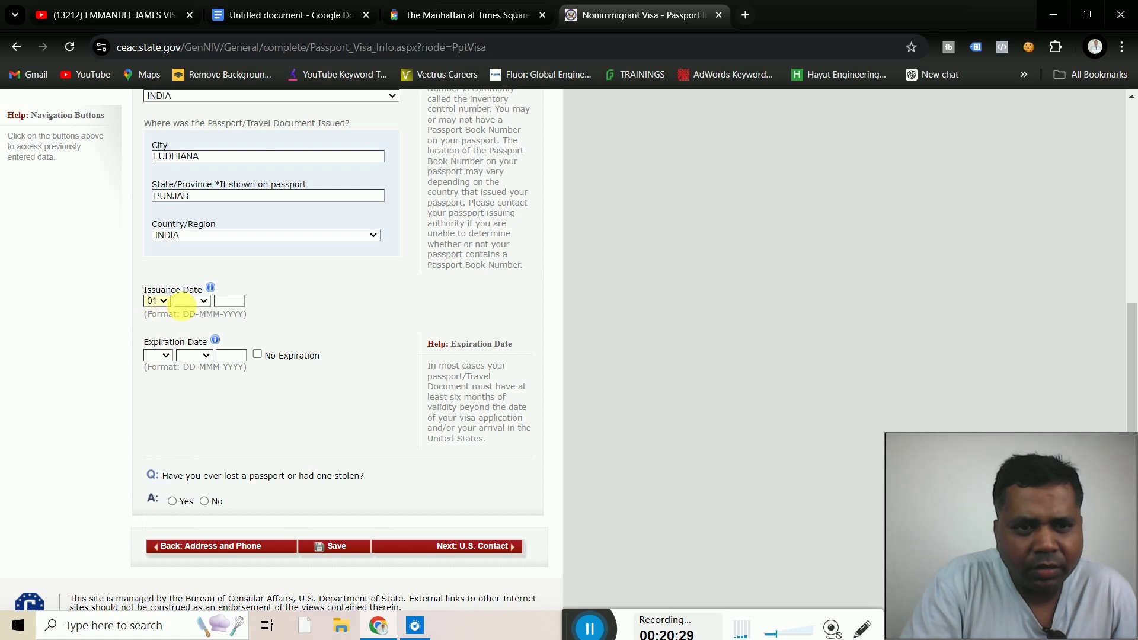
pyautogui.click(199, 303)
pyautogui.click(194, 325)
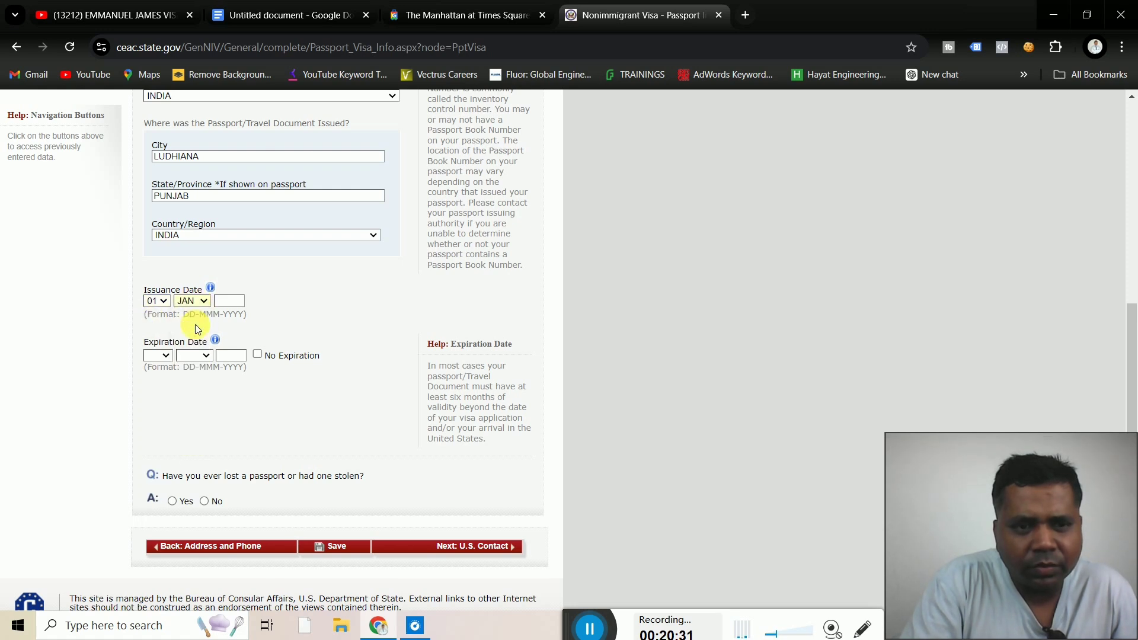
pyautogui.click(231, 303)
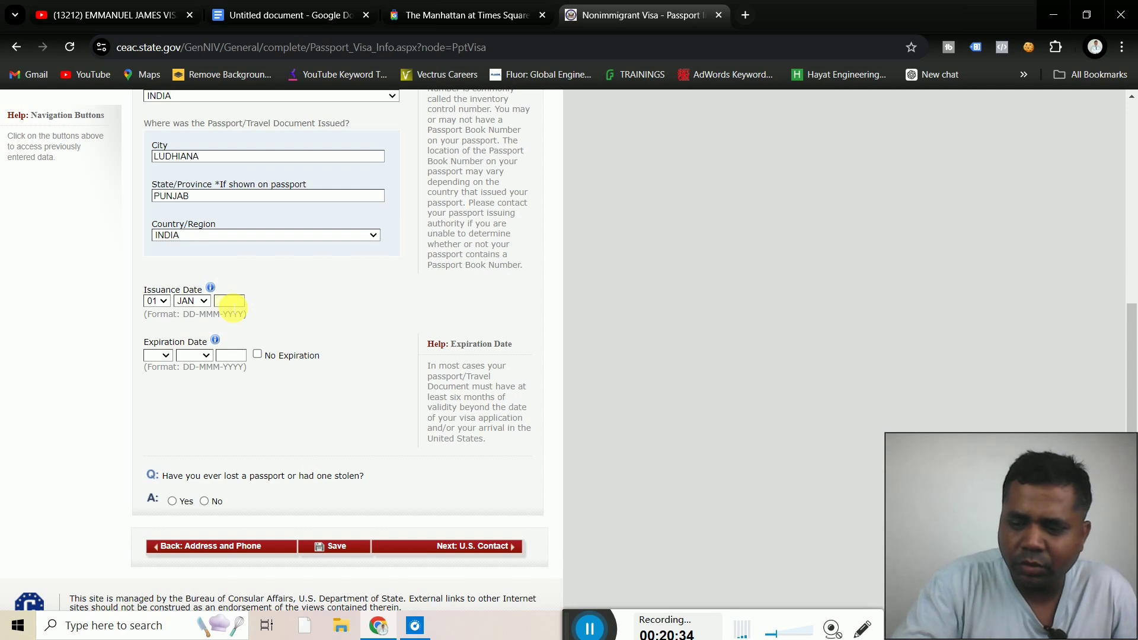
pyautogui.write('2014')
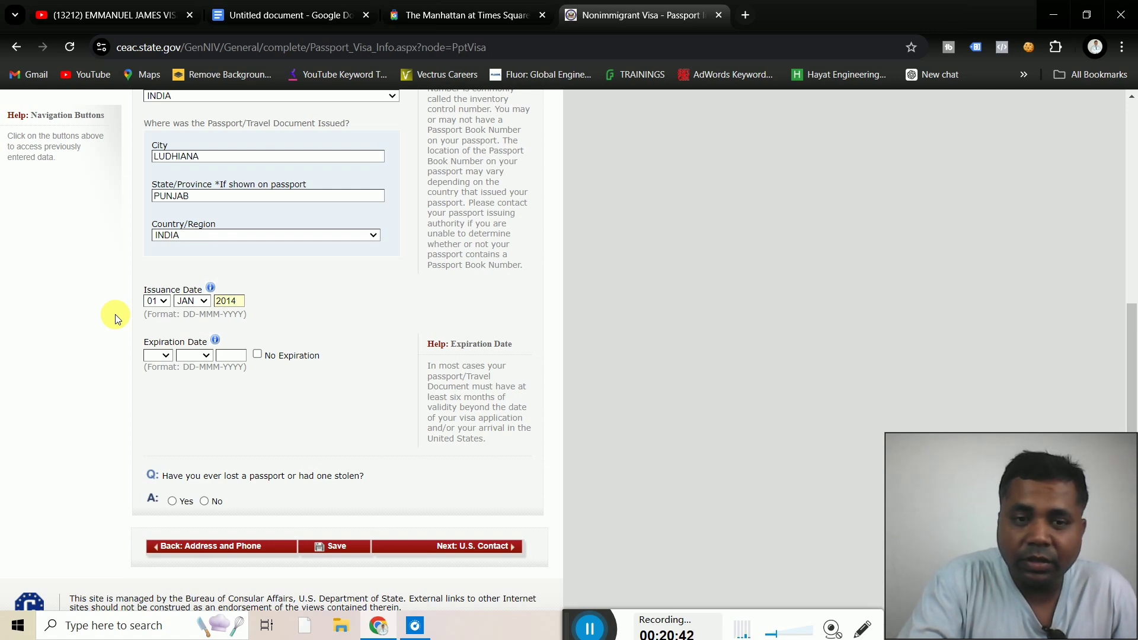
pyautogui.hotkey('ctrl', 'a')
pyautogui.write('2020')
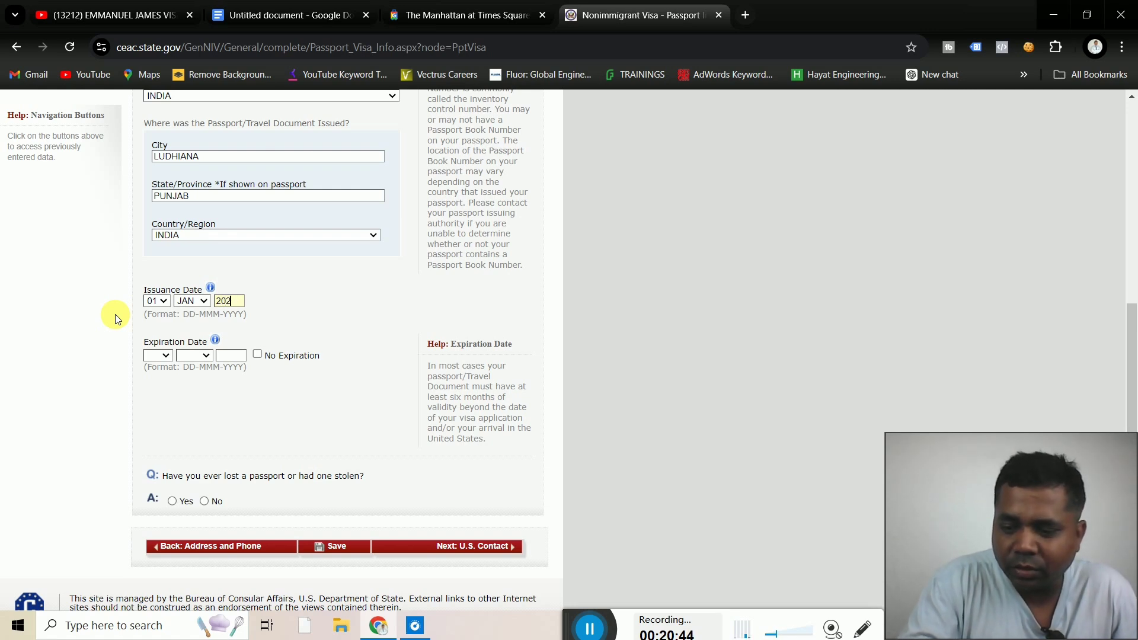
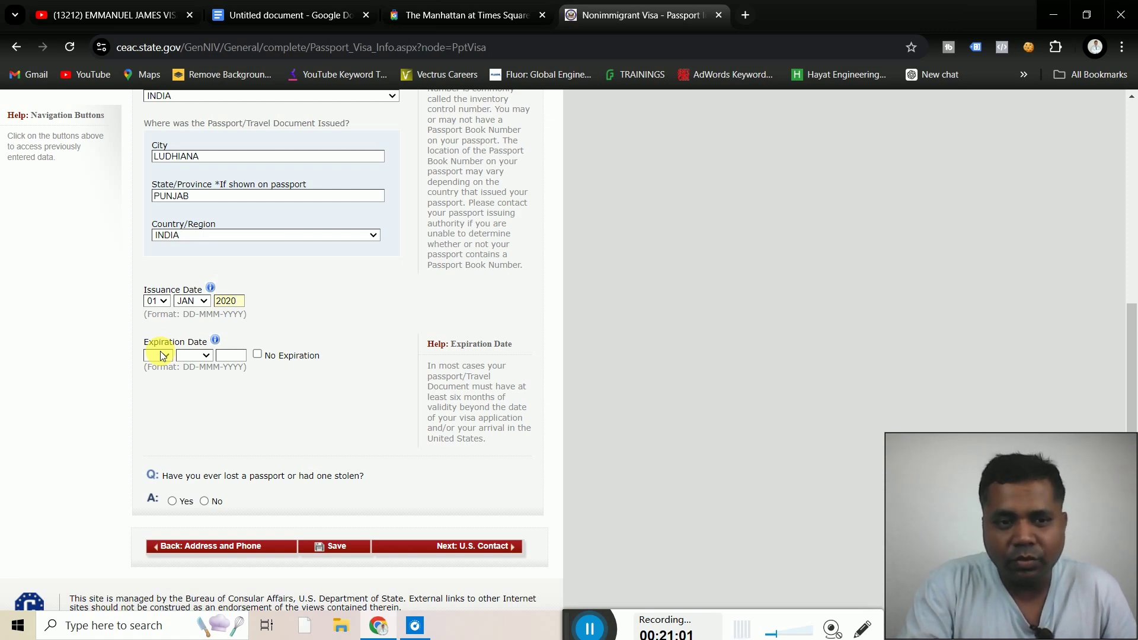
# Set the passport expiration date to 01 JAN 2030
pyautogui.click(162, 358)
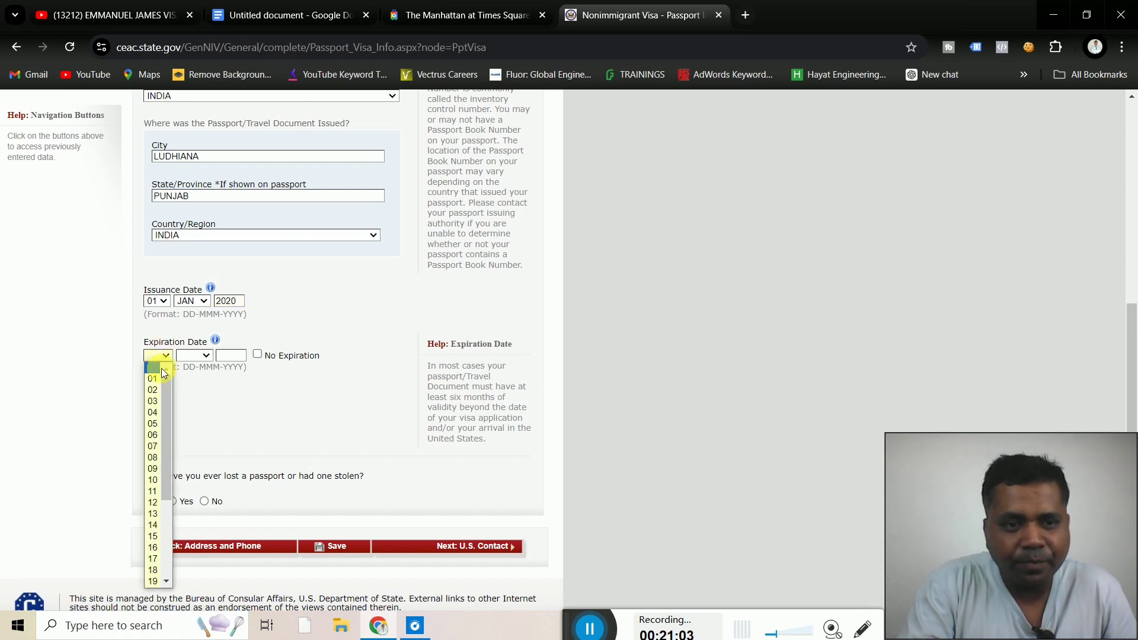
pyautogui.click(152, 379)
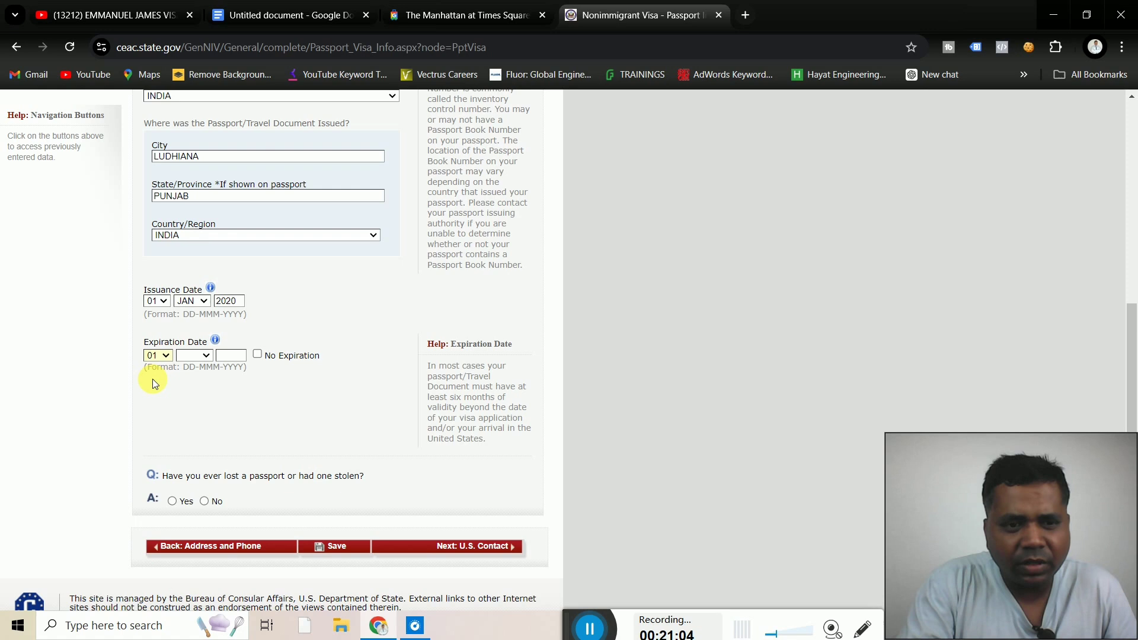
pyautogui.click(194, 354)
pyautogui.click(191, 380)
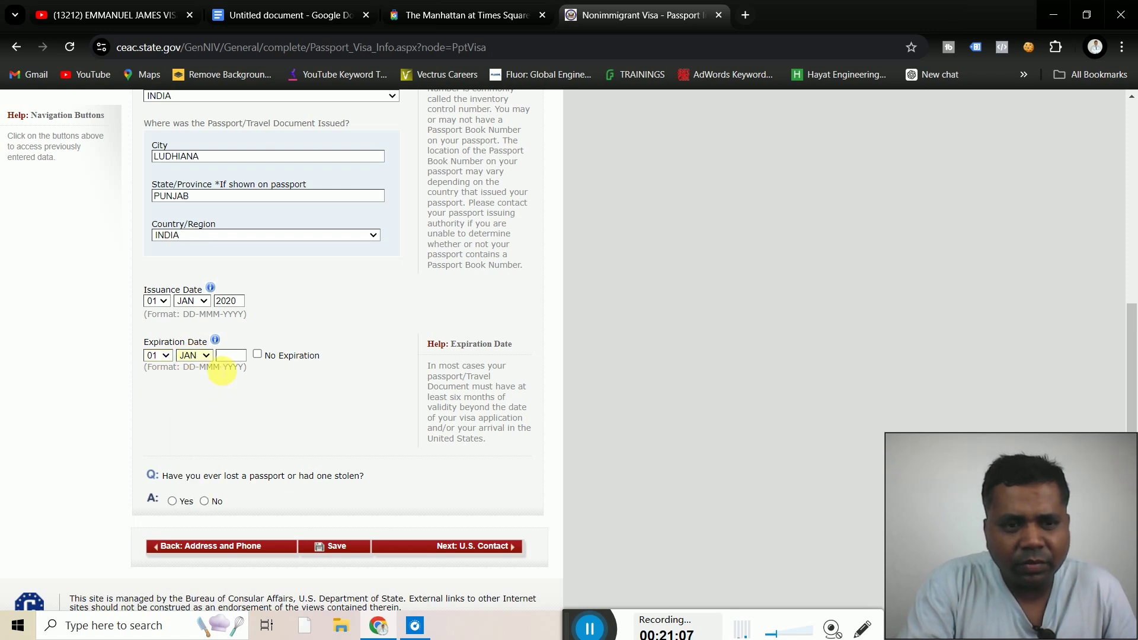
pyautogui.click(231, 357)
pyautogui.write('2')
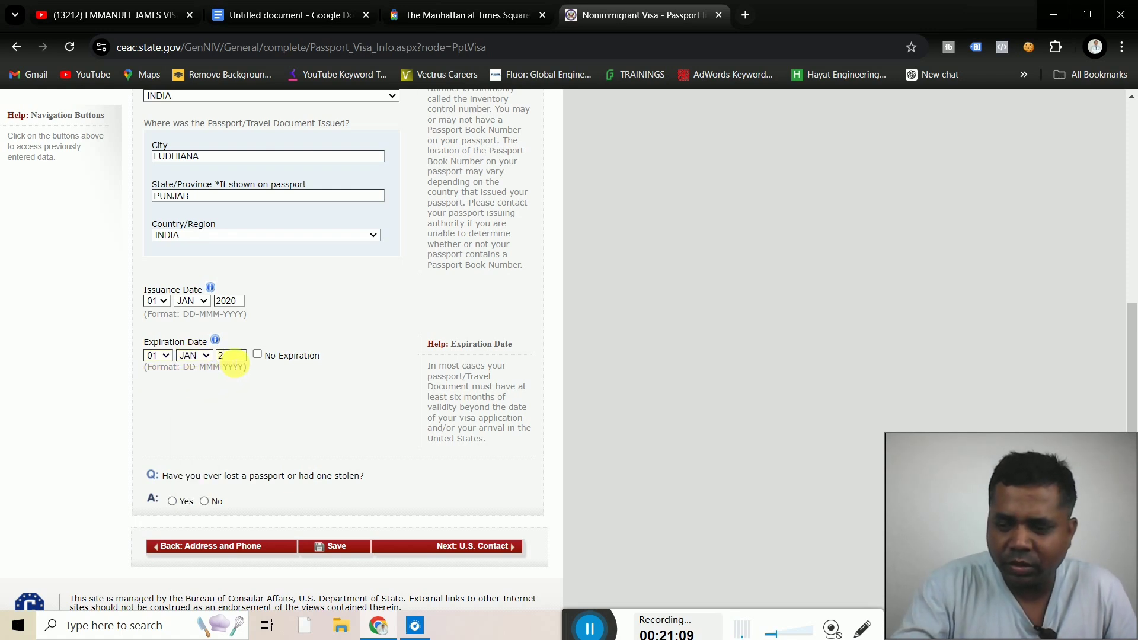
pyautogui.write('030')
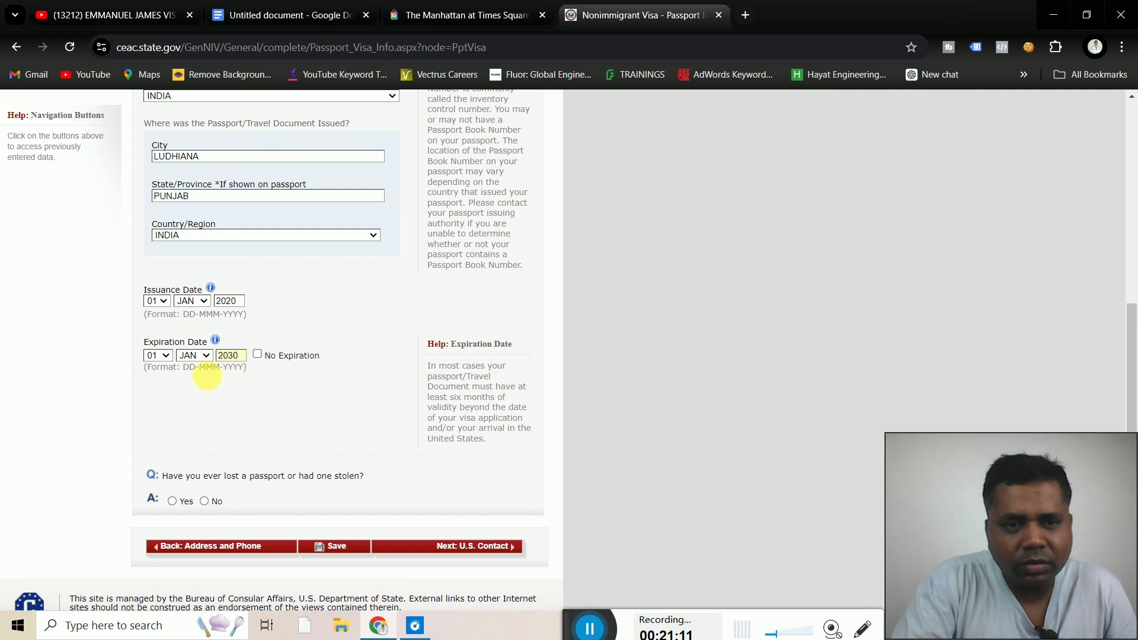
pyautogui.click(207, 391)
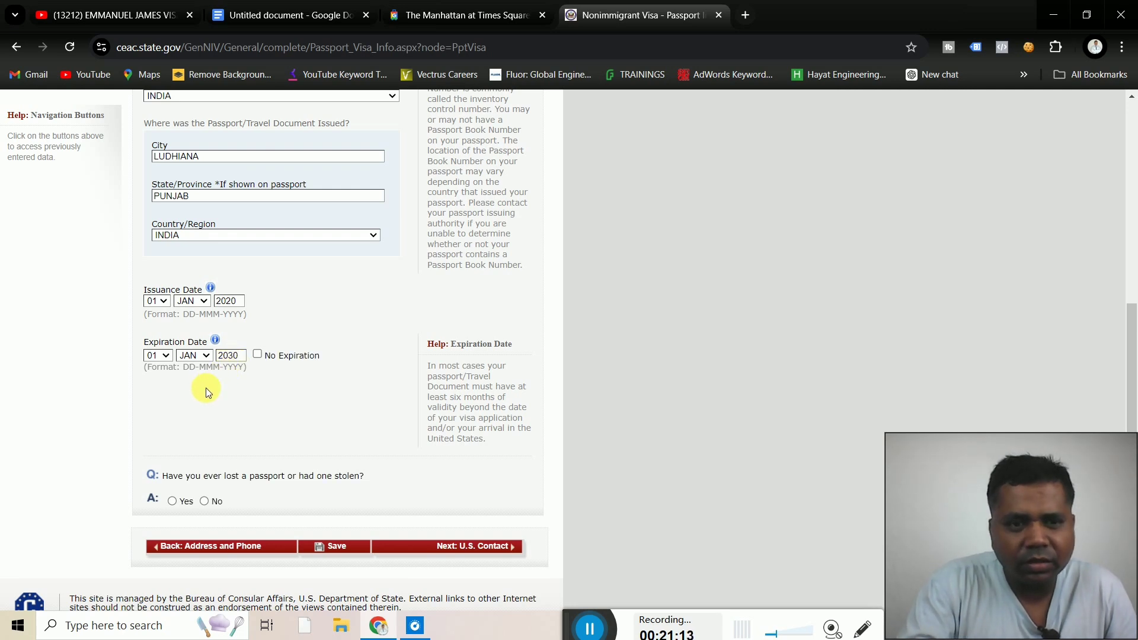
# Answer No to the lost-passport question and continue to the U.S. Contact page
pyautogui.scroll(-1, 207, 393)
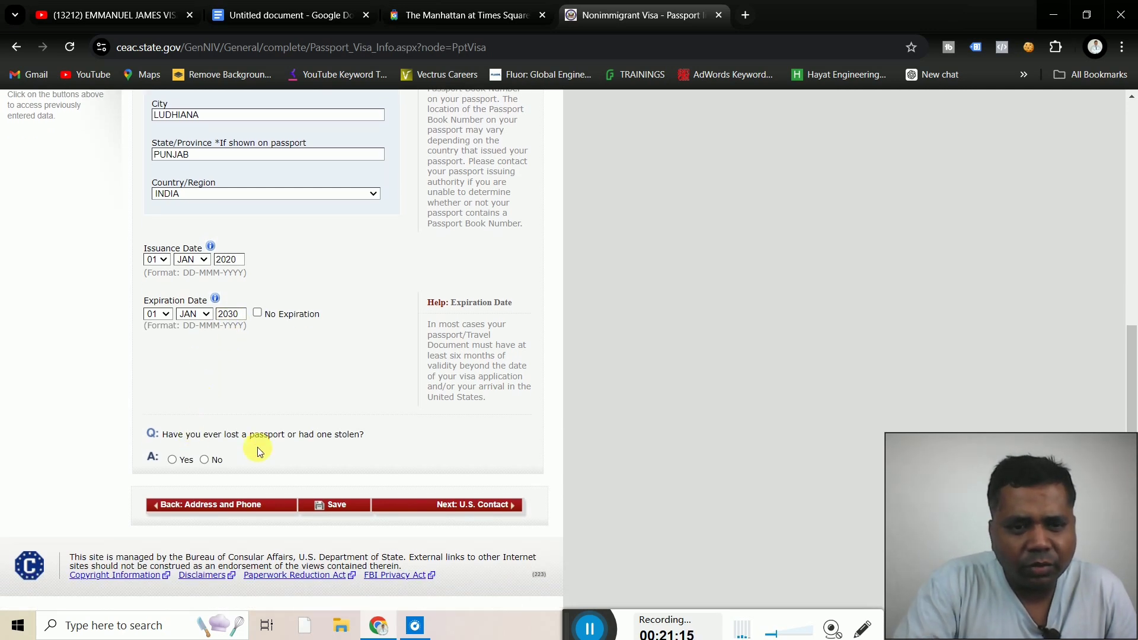
pyautogui.click(205, 460)
pyautogui.scroll(3, 204, 460)
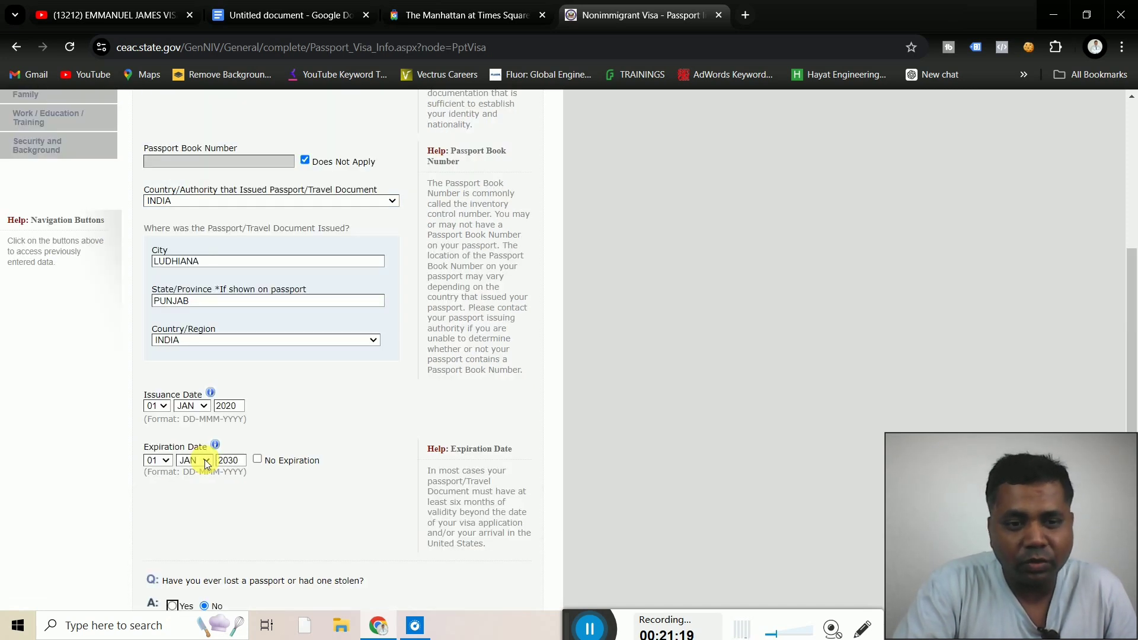
pyautogui.scroll(-1, 182, 527)
pyautogui.scroll(-2, 181, 524)
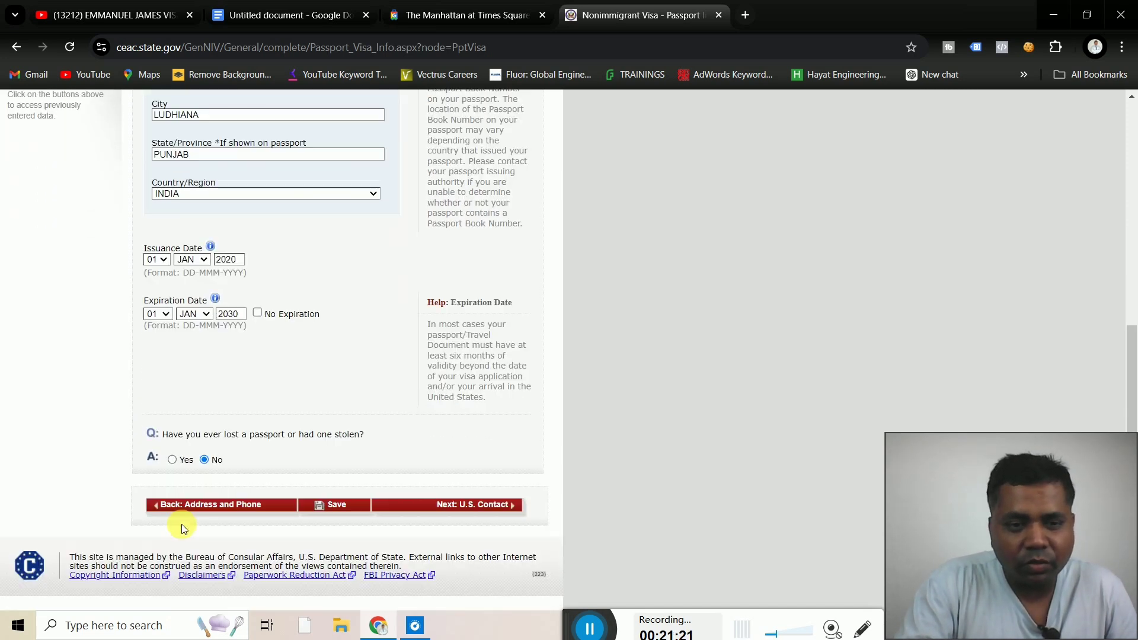
pyautogui.click(480, 511)
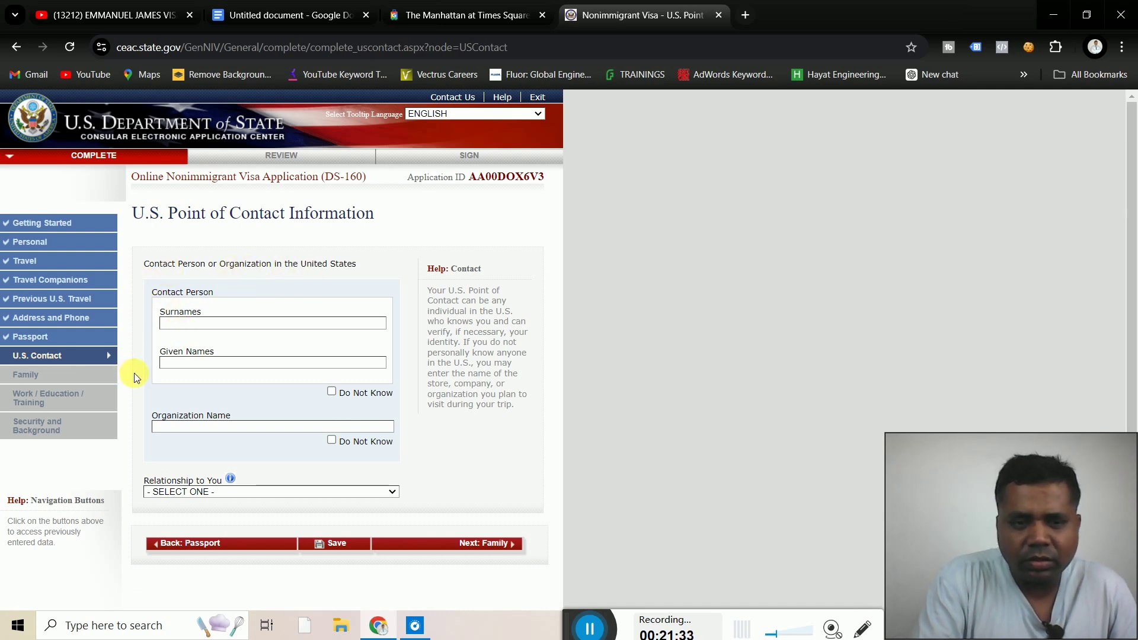
# Clear the wrongly autofilled Surnames text and mark the contact person's name Do Not Know
pyautogui.scroll(-2, 135, 378)
pyautogui.scroll(2, 134, 372)
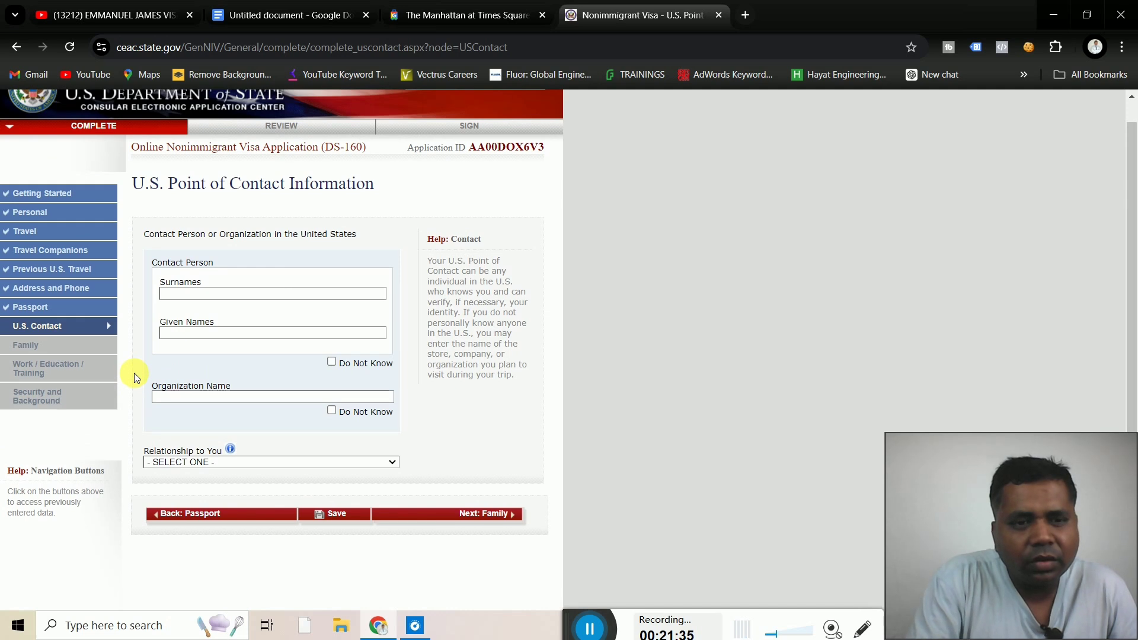
pyautogui.click(176, 294)
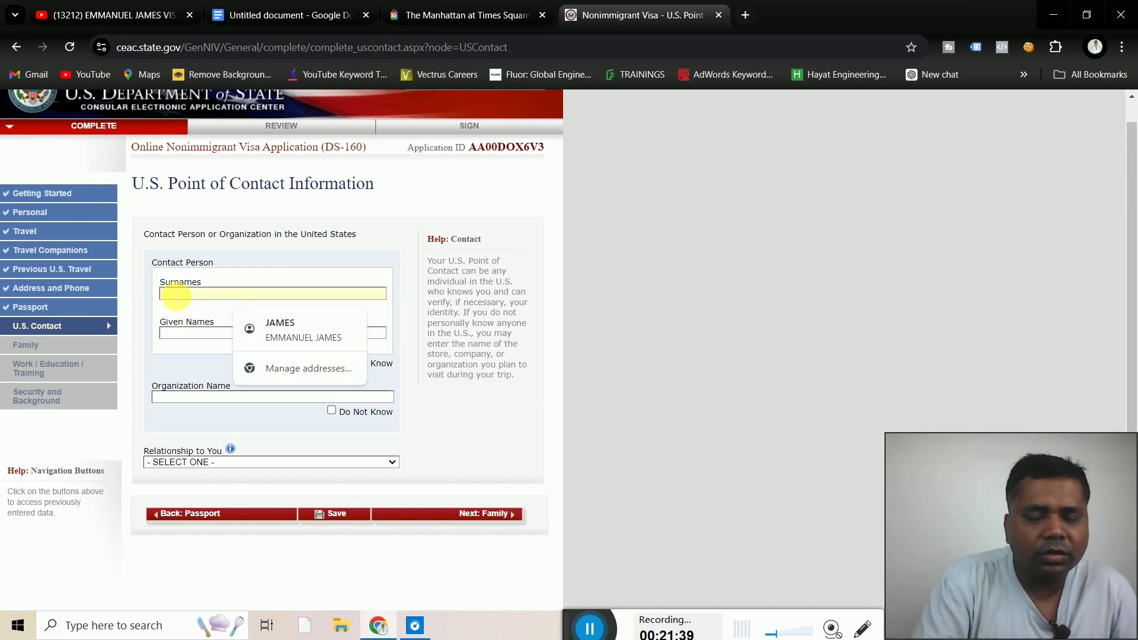
pyautogui.write('790 7TH AVE, NEW YORK, NY 10019,')
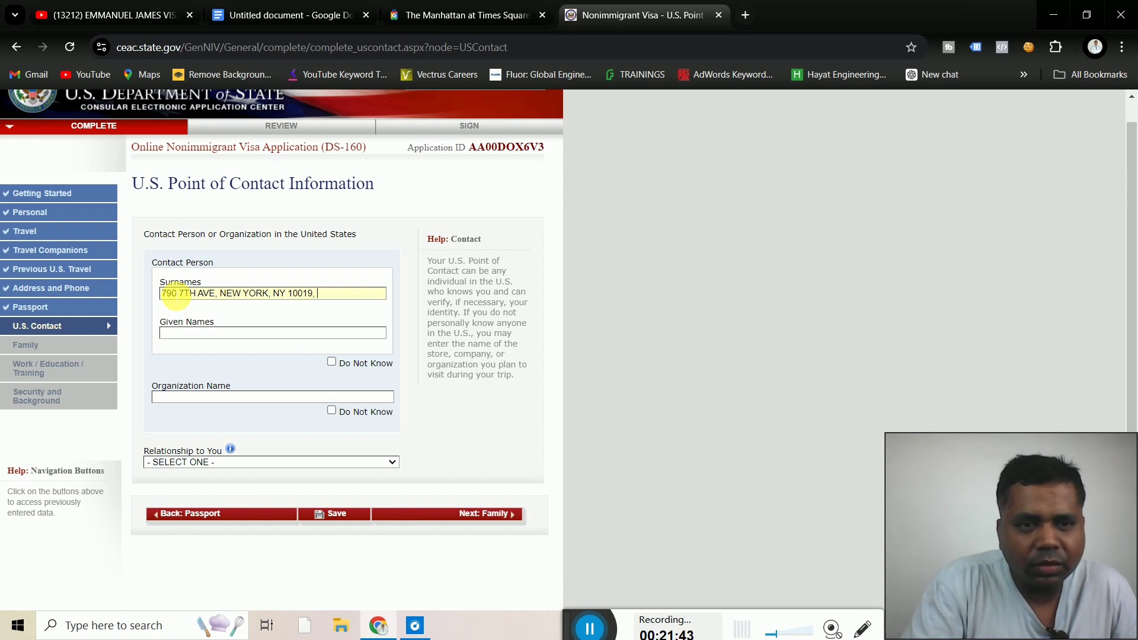
pyautogui.press('BackSpace')
pyautogui.press('BackSpace')
pyautogui.press('BackSpace')
pyautogui.press('BackSpace')
pyautogui.press('BackSpace')
pyautogui.press('BackSpace')
pyautogui.press('BackSpace')
pyautogui.press('BackSpace')
pyautogui.press('BackSpace')
pyautogui.press('BackSpace')
pyautogui.press('BackSpace')
pyautogui.press('BackSpace')
pyautogui.press('BackSpace')
pyautogui.press('BackSpace')
pyautogui.press('BackSpace')
pyautogui.press('BackSpace')
pyautogui.press('BackSpace')
pyautogui.press('BackSpace')
pyautogui.press('BackSpace')
pyautogui.press('BackSpace')
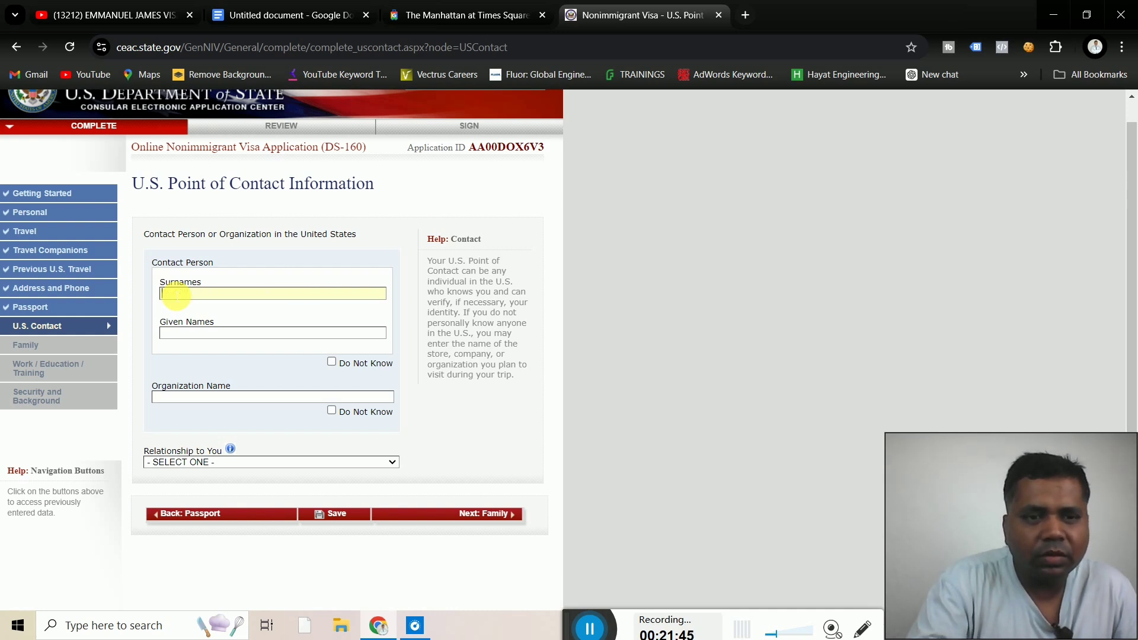
pyautogui.click(332, 363)
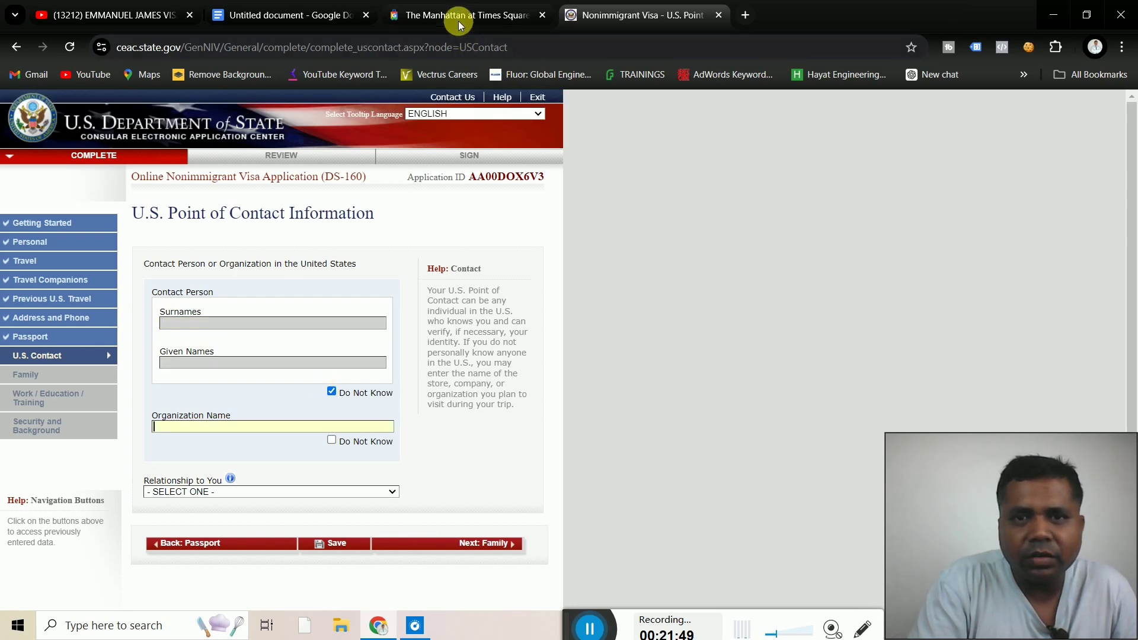
# Copy the hotel name 'The Manhattan at Times Square Hotel' from Google Travel
pyautogui.click(486, 17)
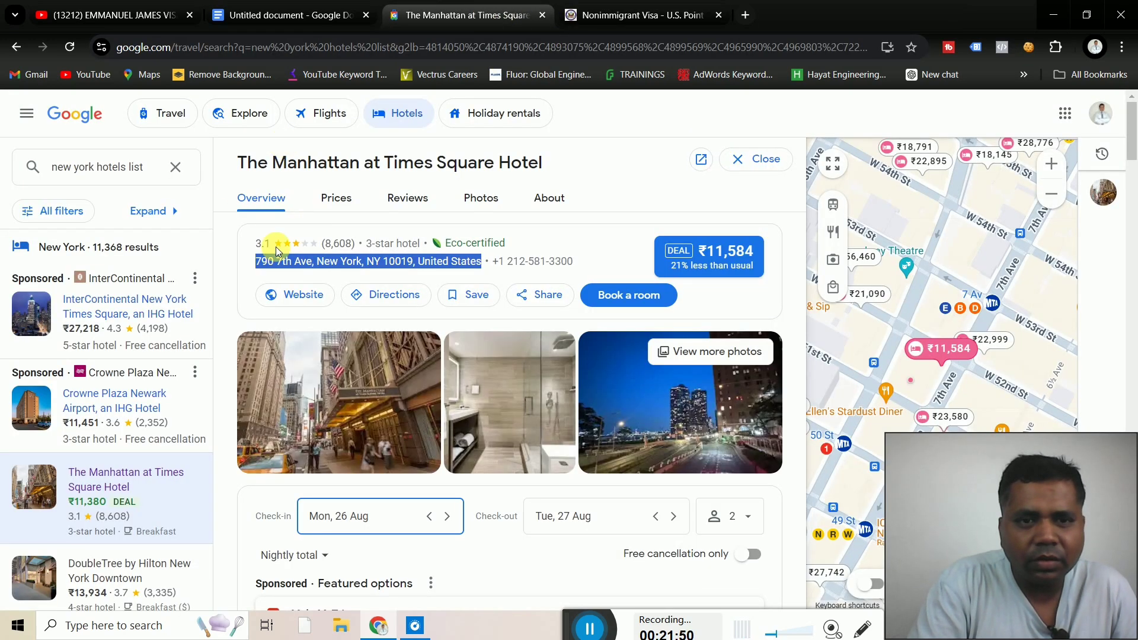
pyautogui.click(221, 222)
pyautogui.moveTo(232, 163); pyautogui.dragTo(582, 166)
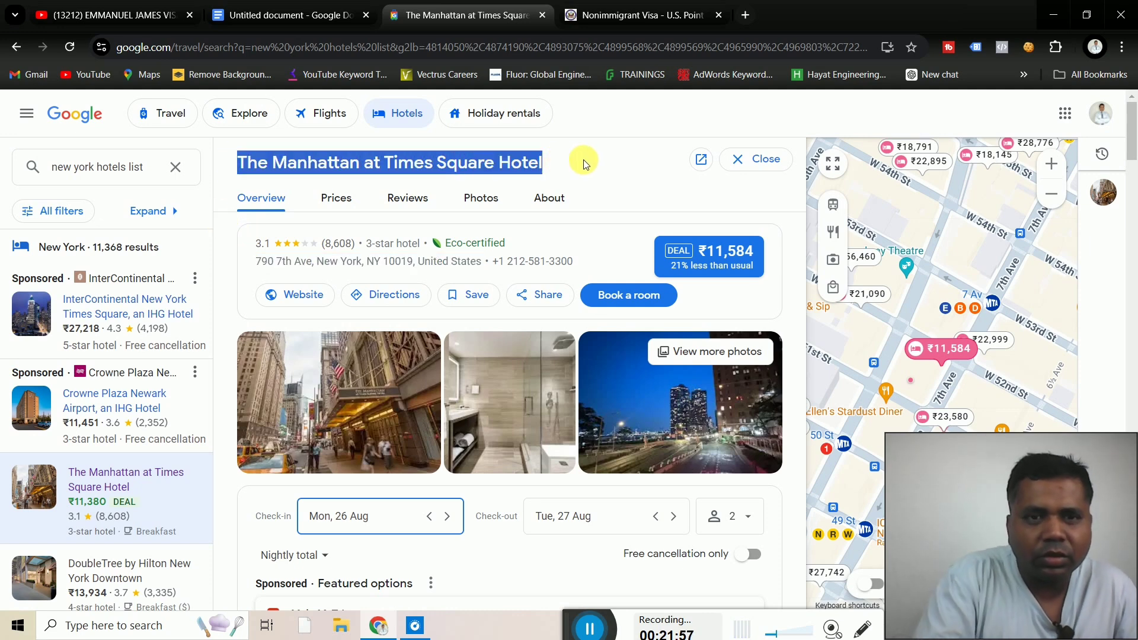
pyautogui.click(617, 15)
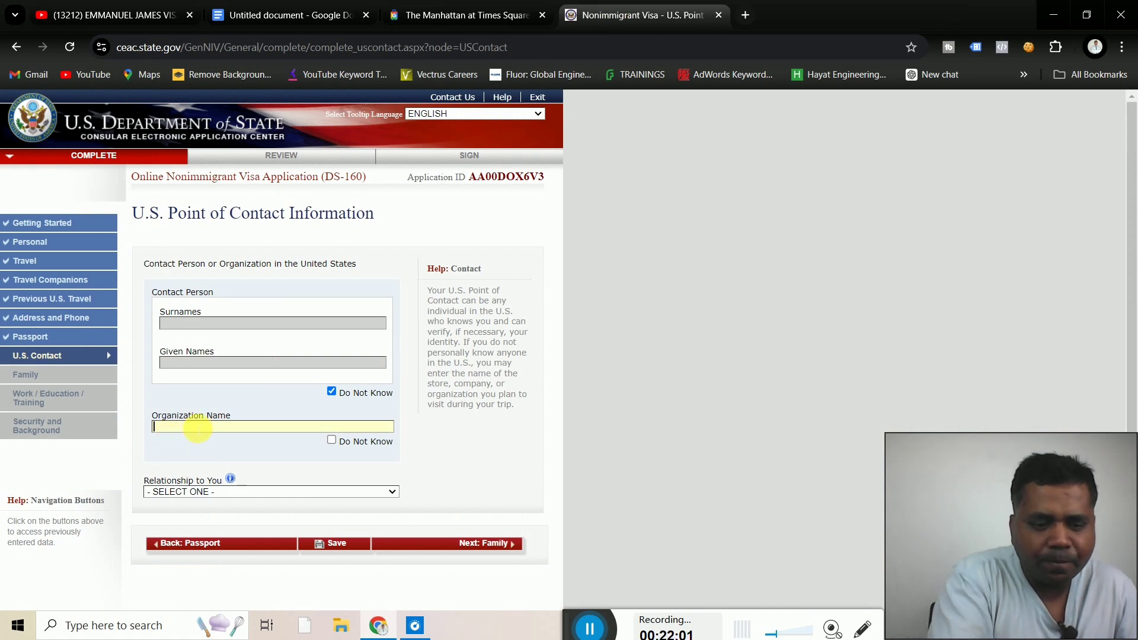
# Paste The Manhattan at Times Square Hotel as the contact's Organization Name
pyautogui.write('THE MANHATTAN AT TIMES SQUARE HOT')
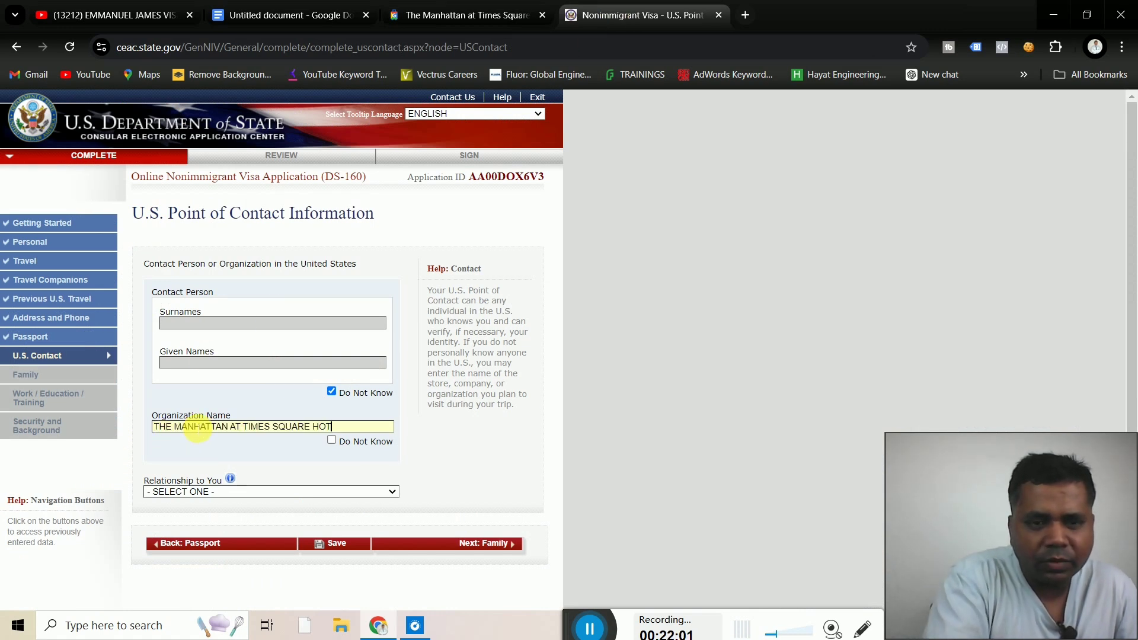
pyautogui.click(471, 457)
pyautogui.scroll(-2, 471, 456)
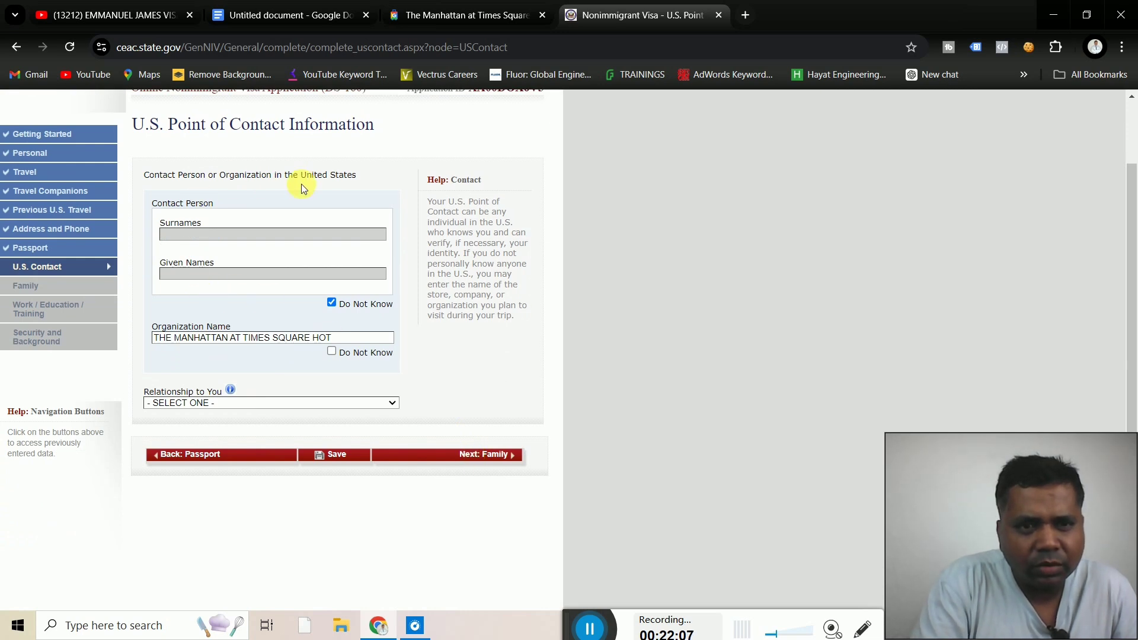
# Set Relationship to You to BUSINESS ASSOCIATE, after briefly trying OTHER
pyautogui.click(235, 401)
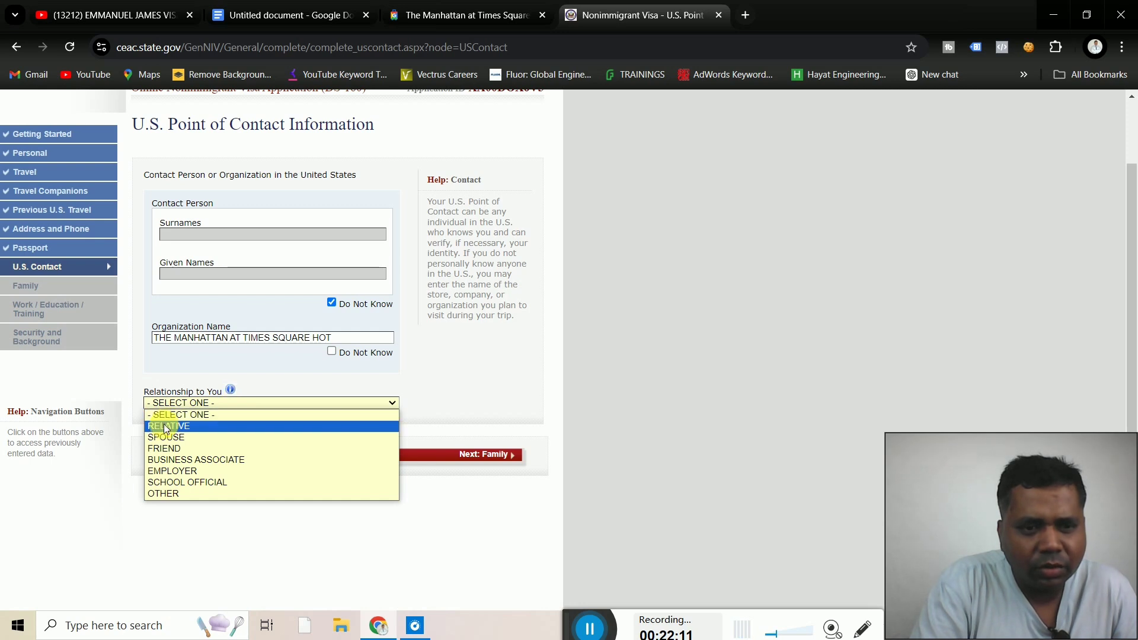
pyautogui.click(216, 462)
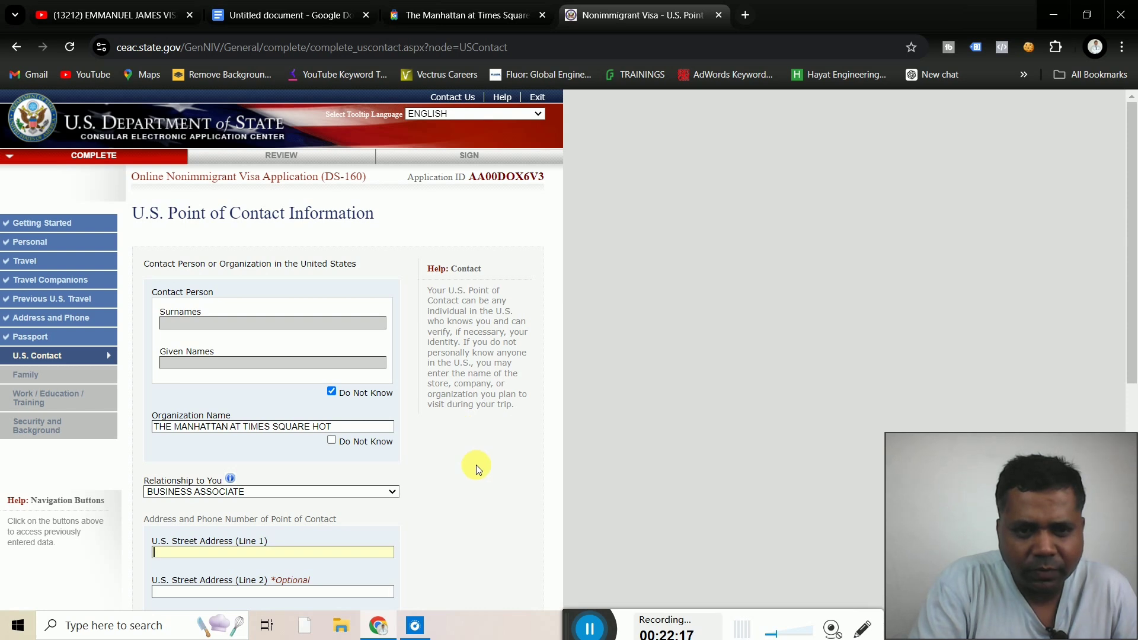
pyautogui.scroll(-3, 476, 464)
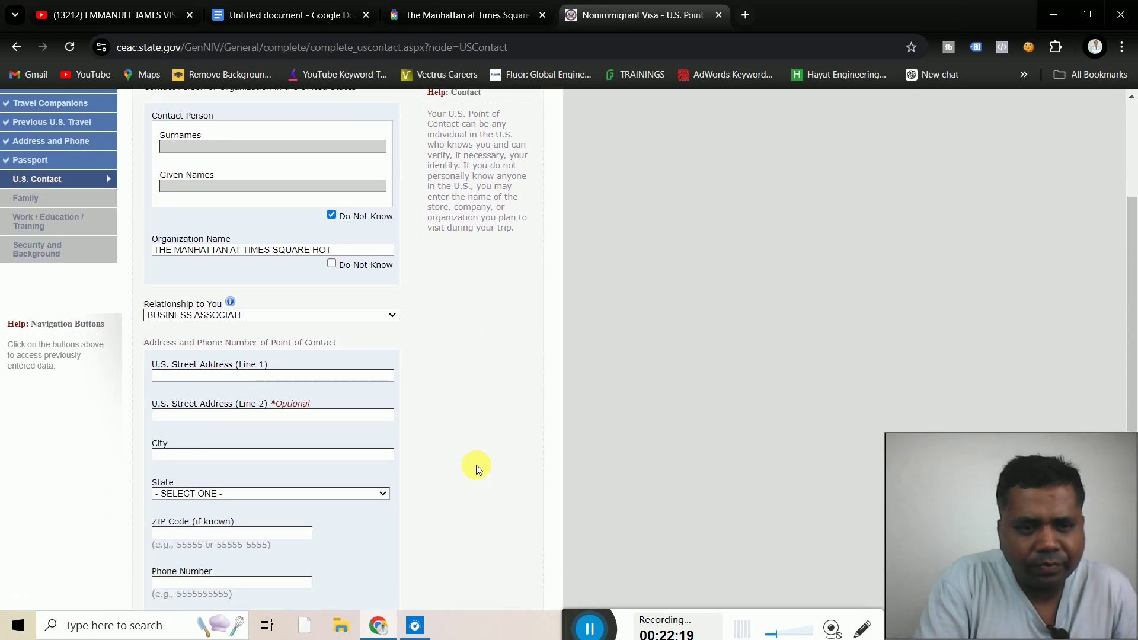
pyautogui.scroll(-2, 476, 465)
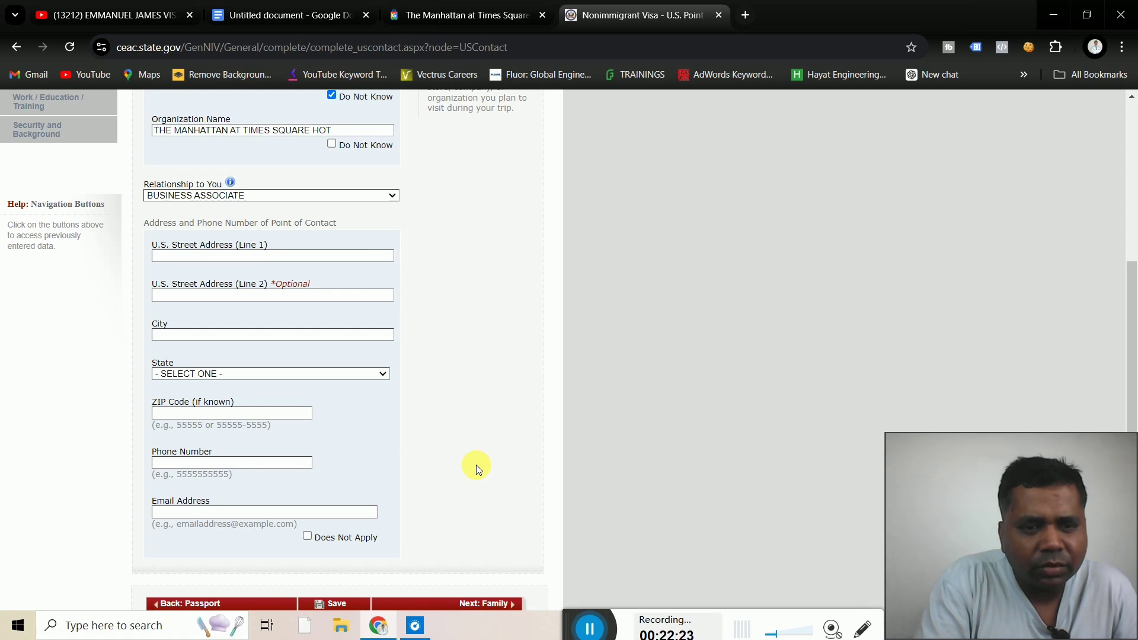
pyautogui.scroll(2, 476, 464)
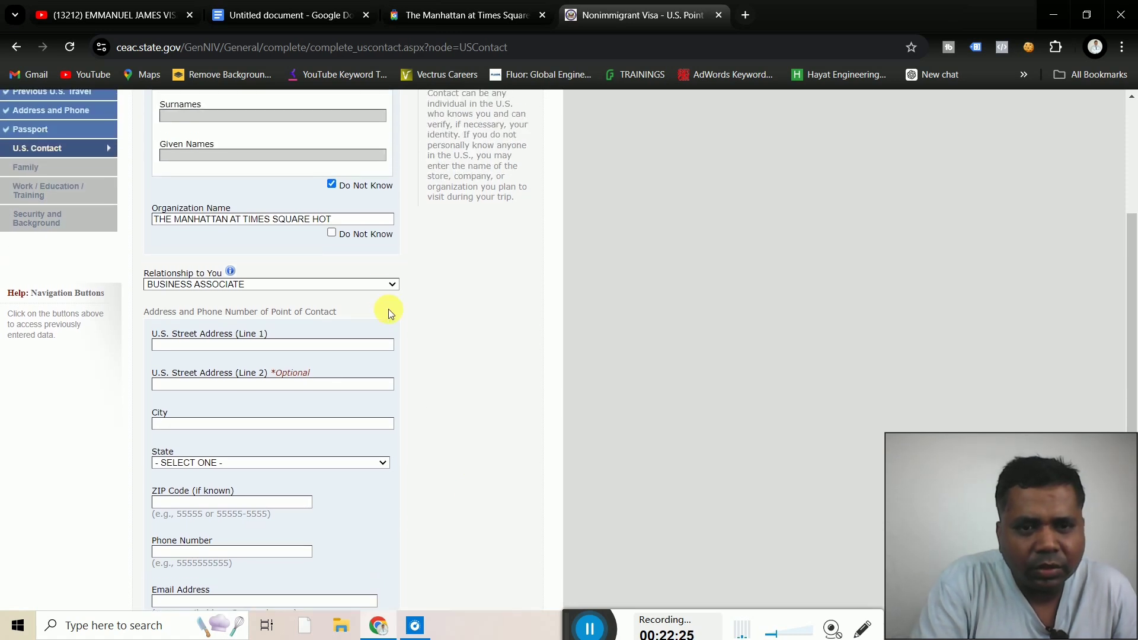
pyautogui.click(375, 287)
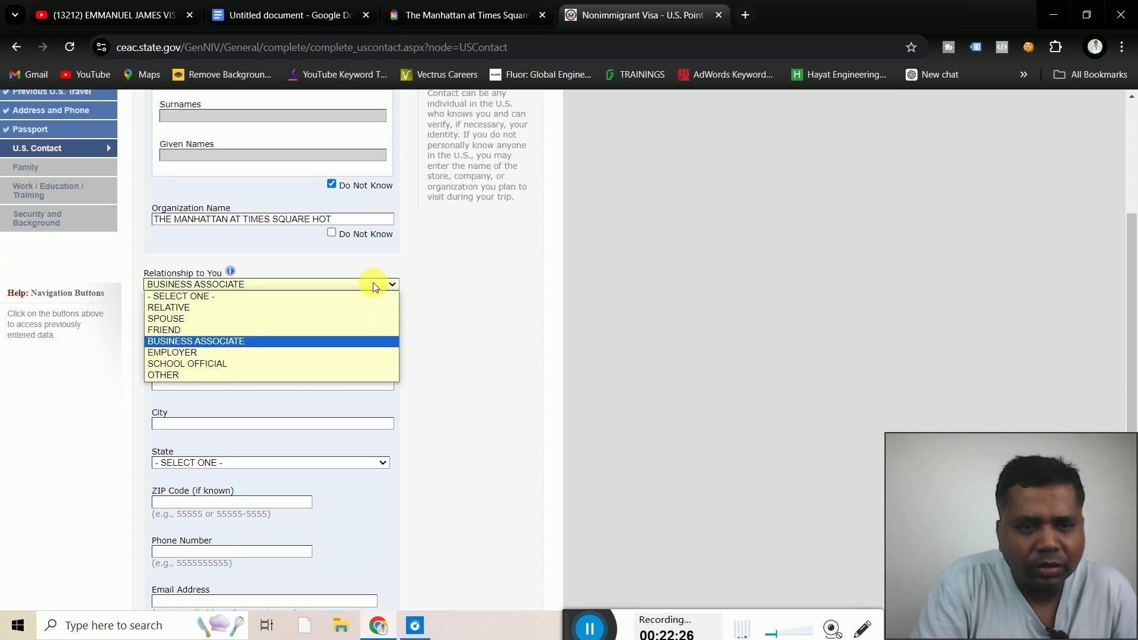
pyautogui.click(163, 376)
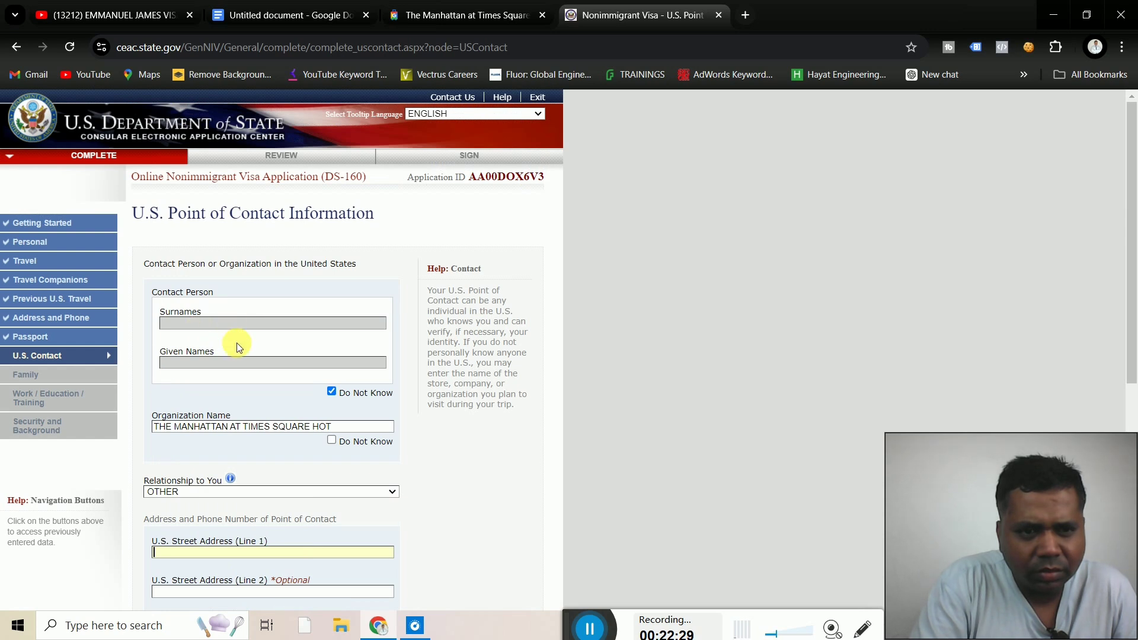
pyautogui.scroll(-3, 450, 513)
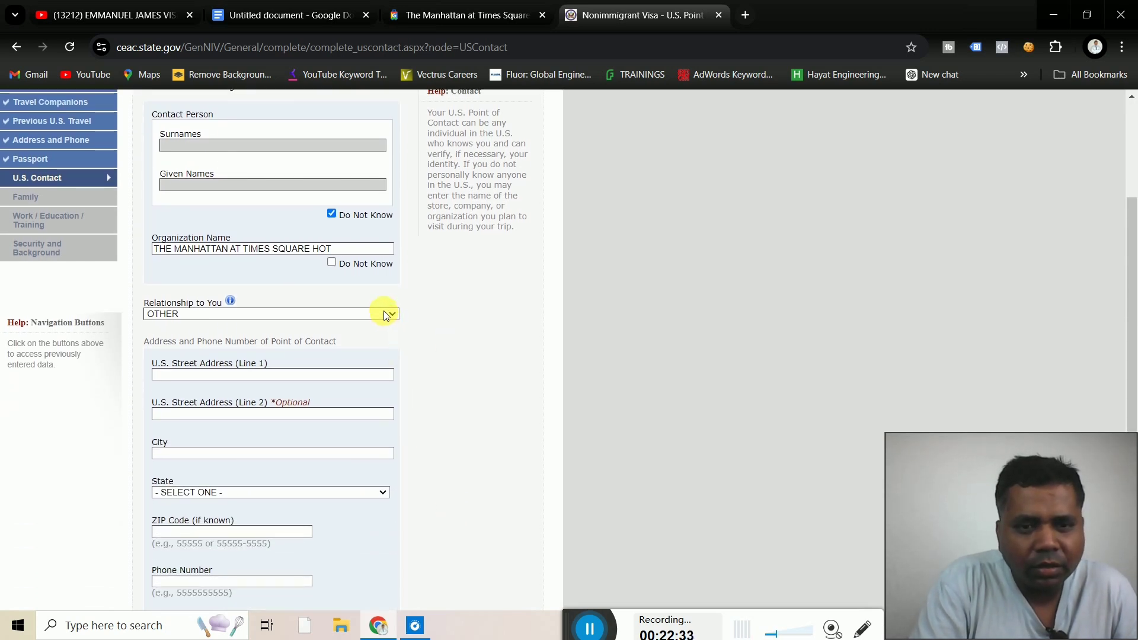
pyautogui.click(384, 310)
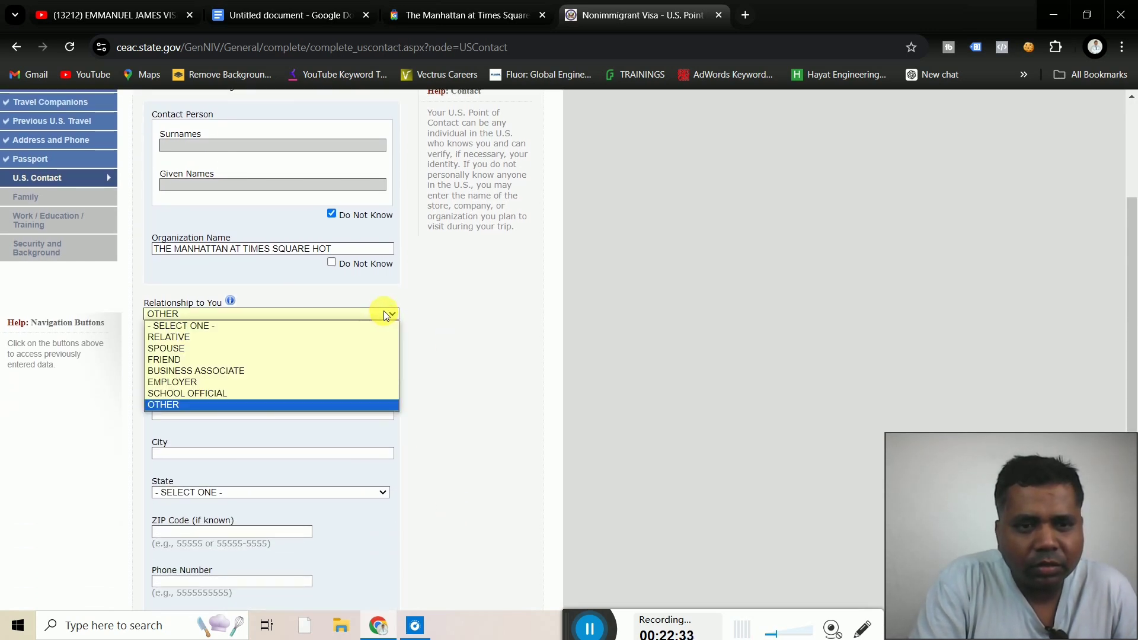
pyautogui.click(173, 374)
pyautogui.scroll(3, 521, 343)
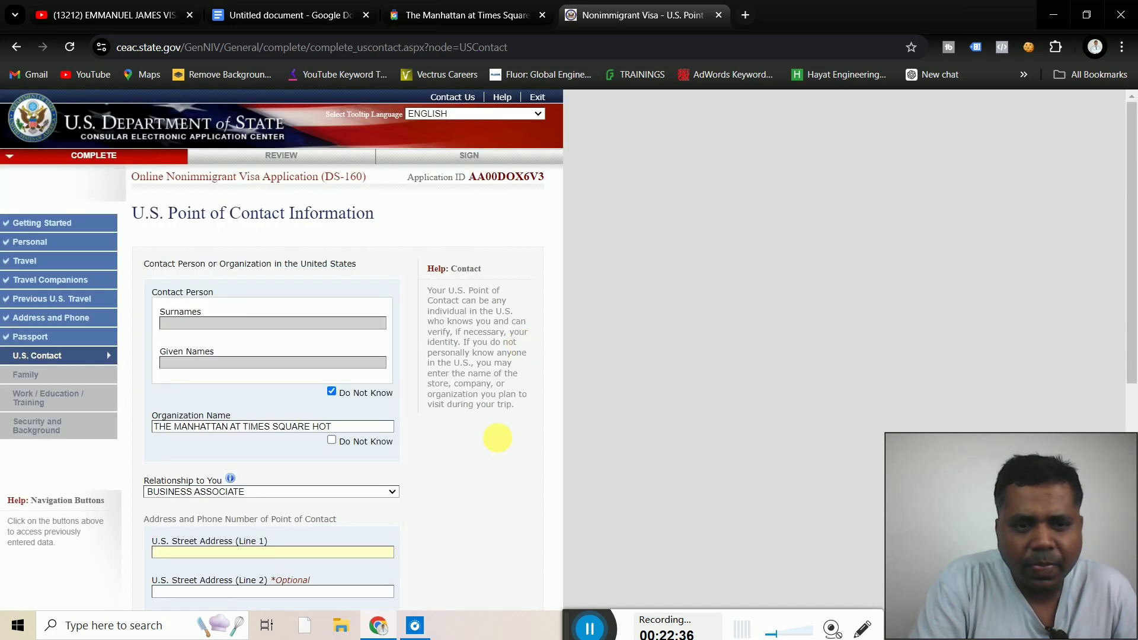
# Copy the hotel's street address, 790 7th Ave, New York, NY 10019, from Google Travel
pyautogui.click(466, 19)
pyautogui.click(229, 229)
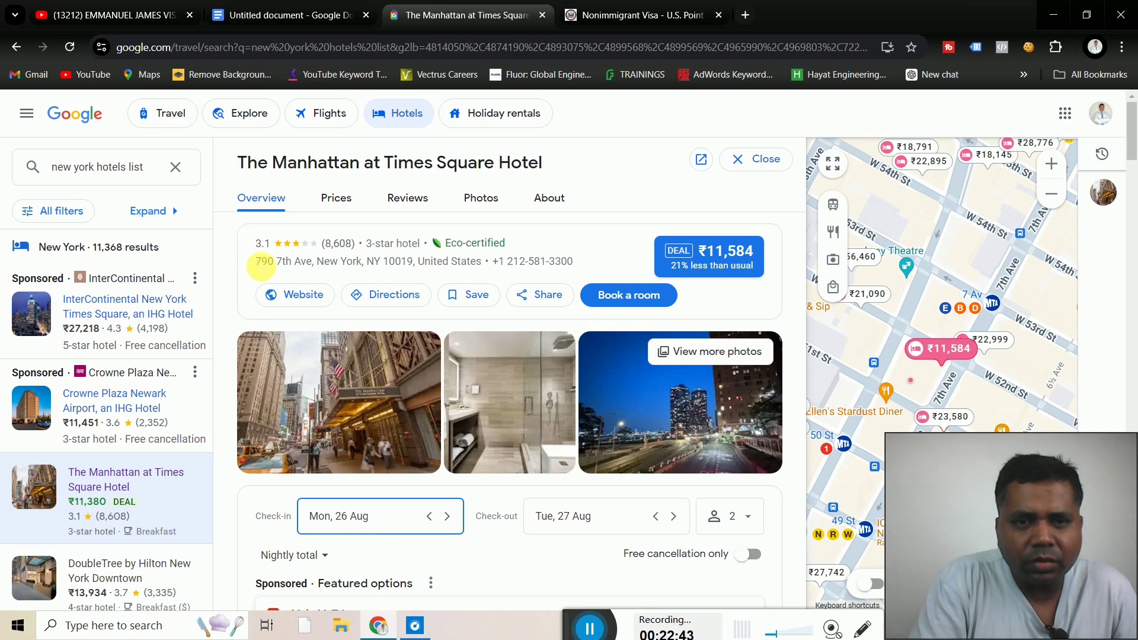
pyautogui.moveTo(256, 263); pyautogui.dragTo(442, 269)
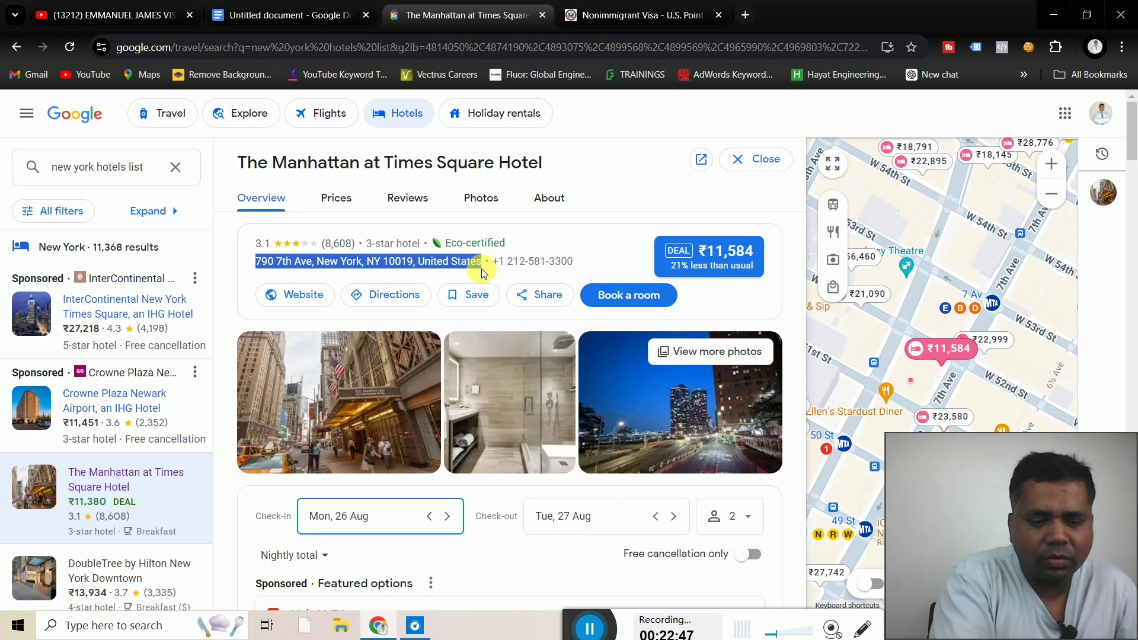
pyautogui.click(602, 14)
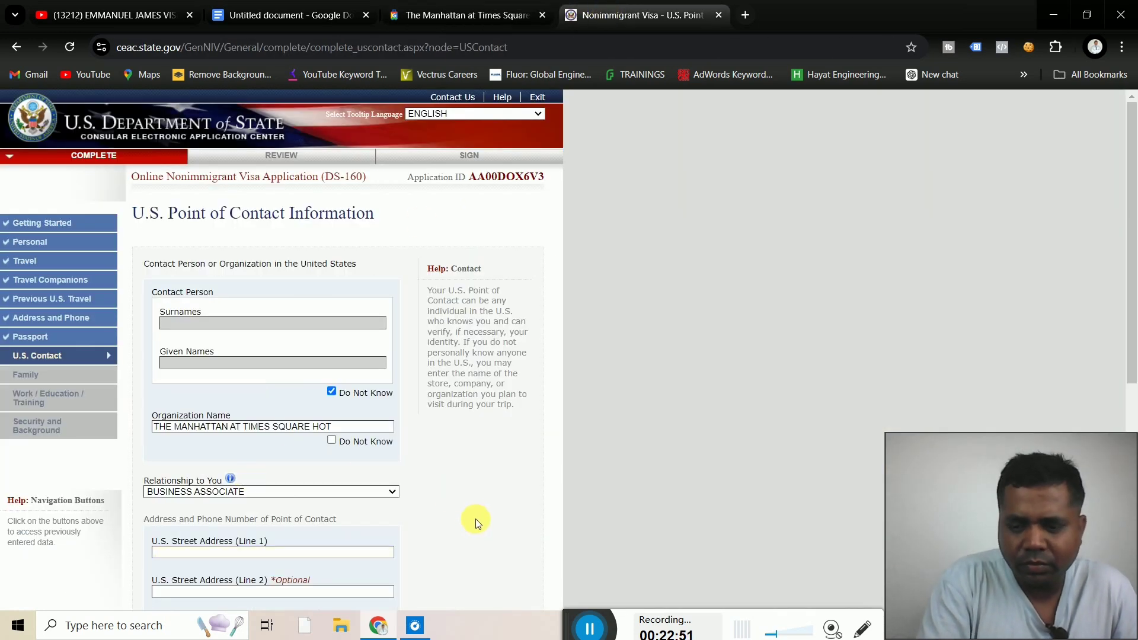
# Paste 790 7th Ave into Street Address Line 1 and enter NEW YORK as the city
pyautogui.scroll(-2, 474, 519)
pyautogui.scroll(-1, 475, 520)
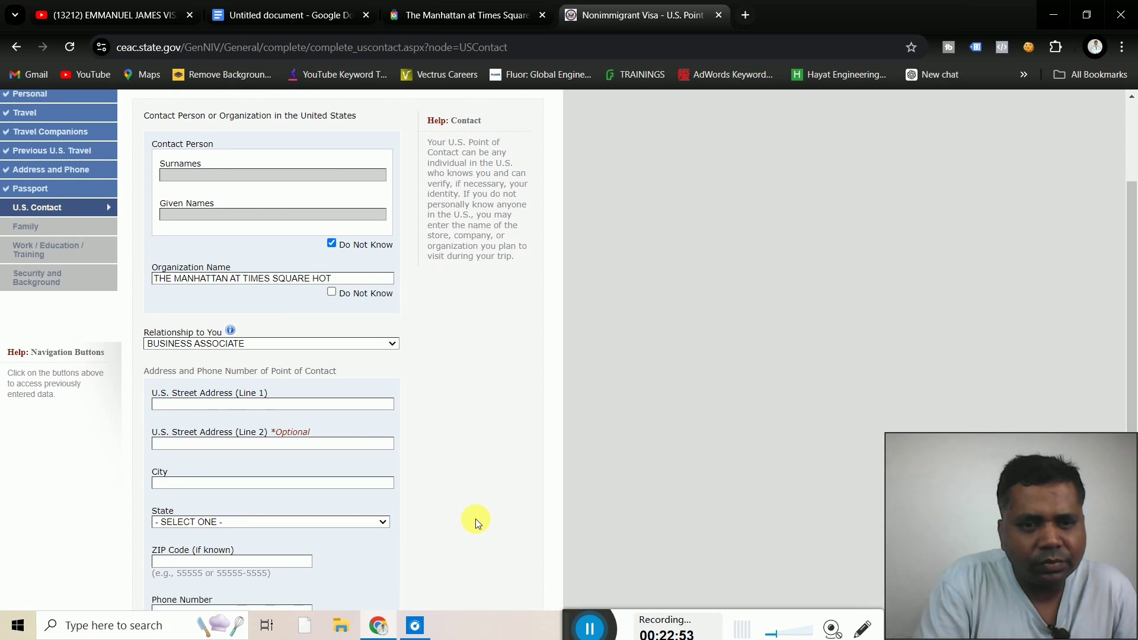
pyautogui.click(307, 405)
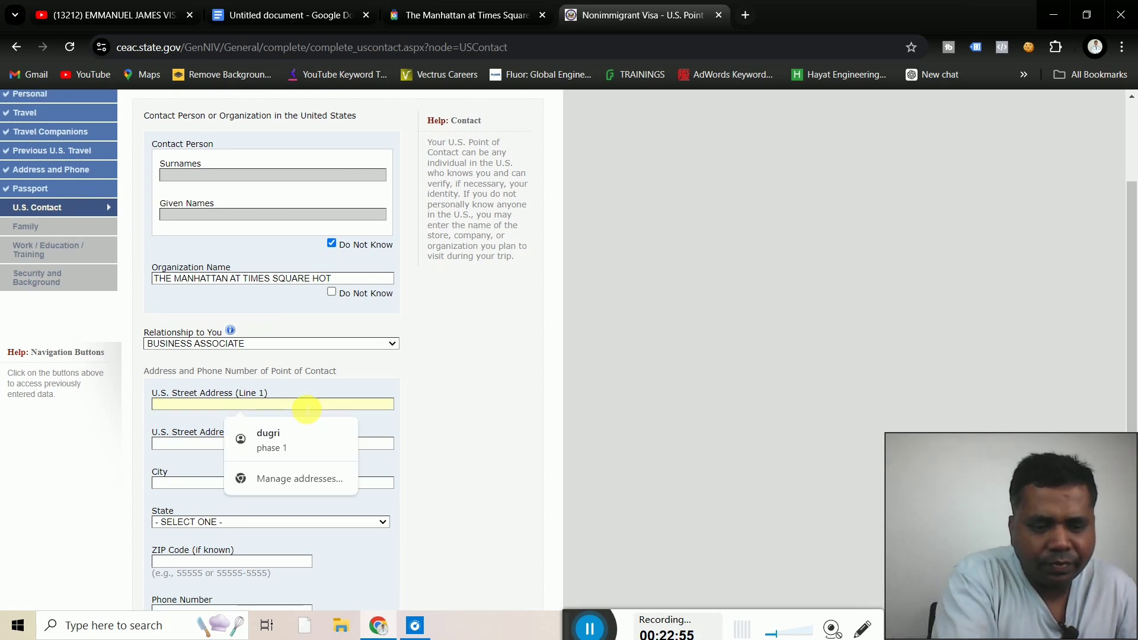
pyautogui.write('790 7TH AVE, NEW YORK, NY 10019, UNITED')
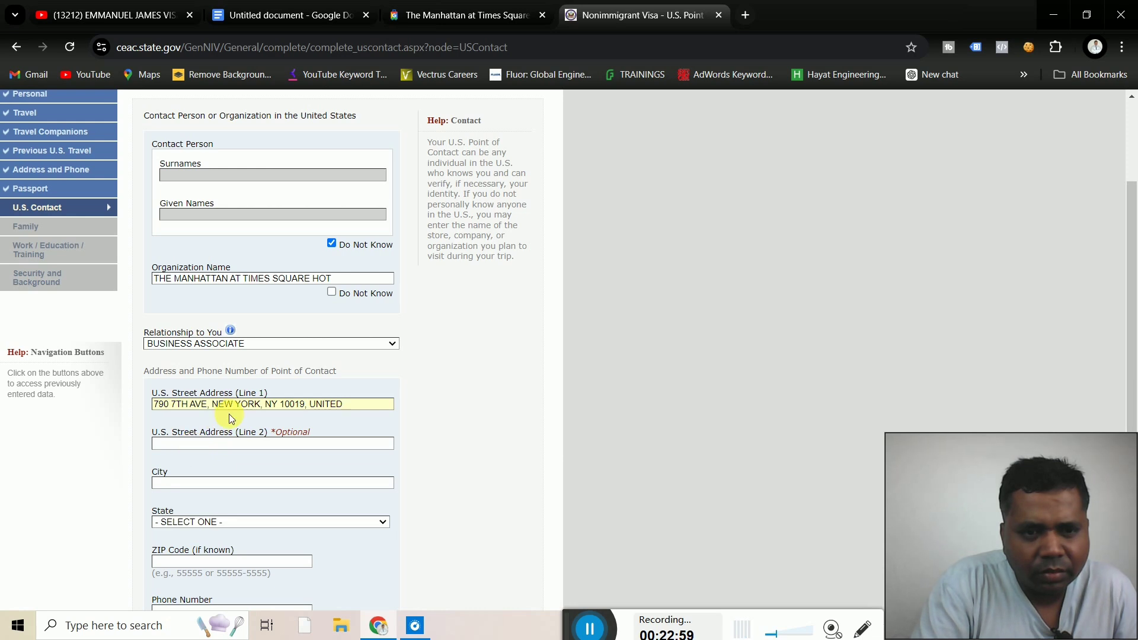
pyautogui.click(180, 485)
pyautogui.write('N')
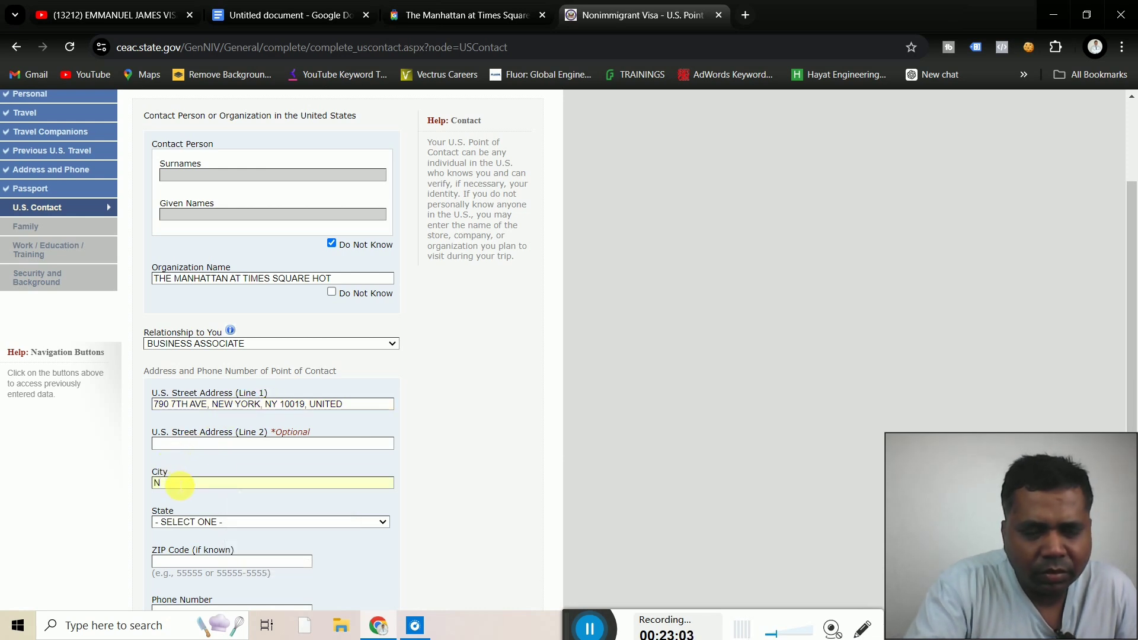
pyautogui.write('EW ')
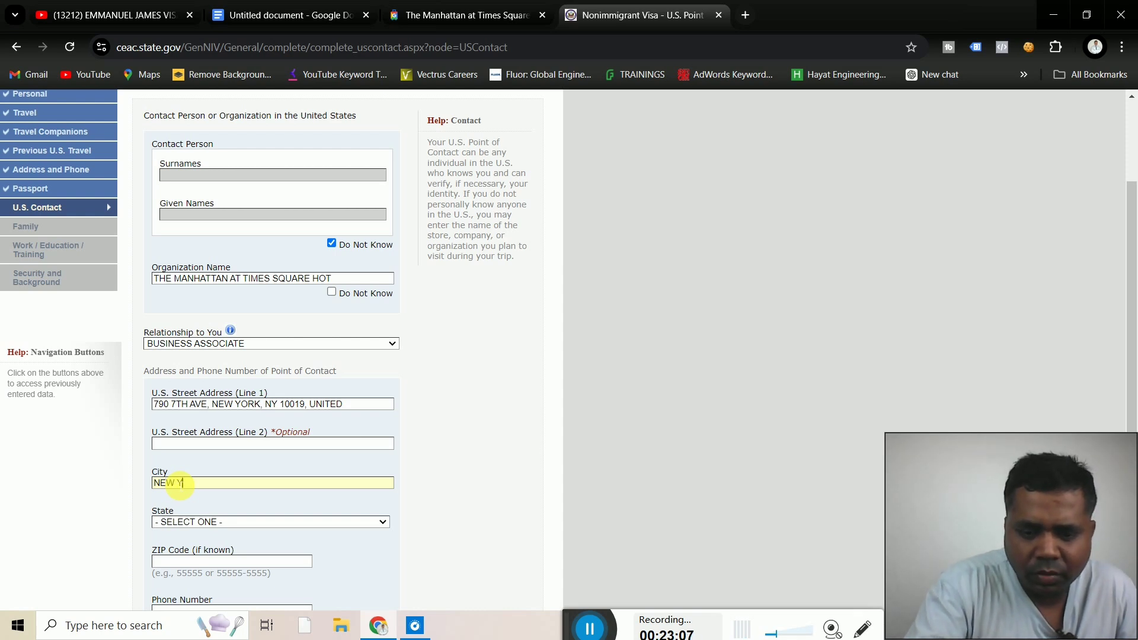
pyautogui.write('YORK')
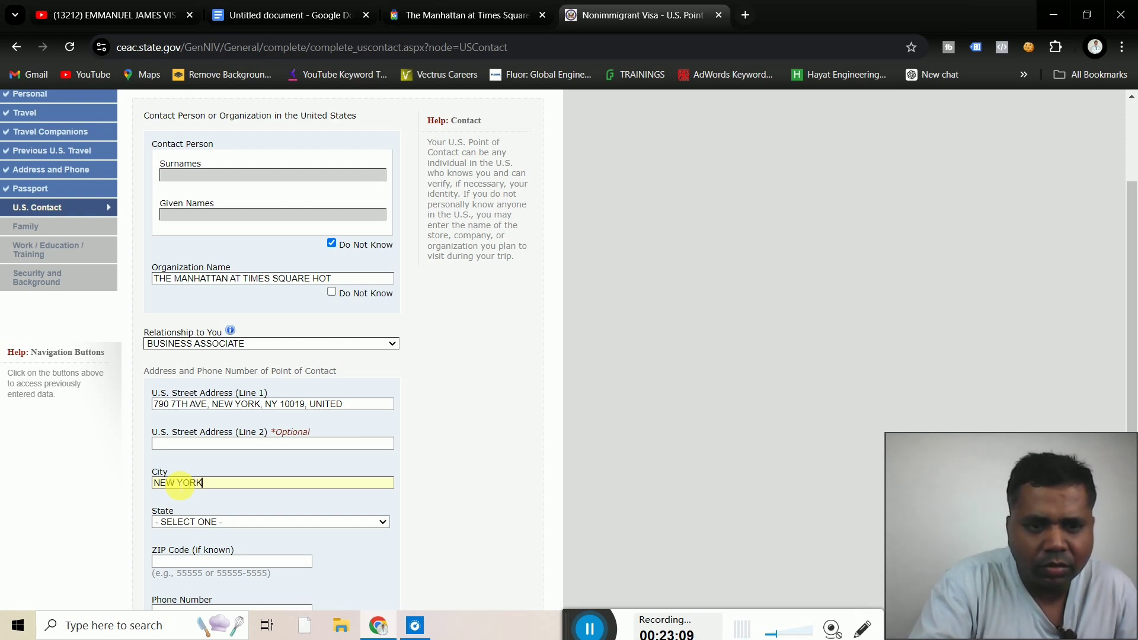
# Choose NEW YORK from the State list
pyautogui.click(259, 523)
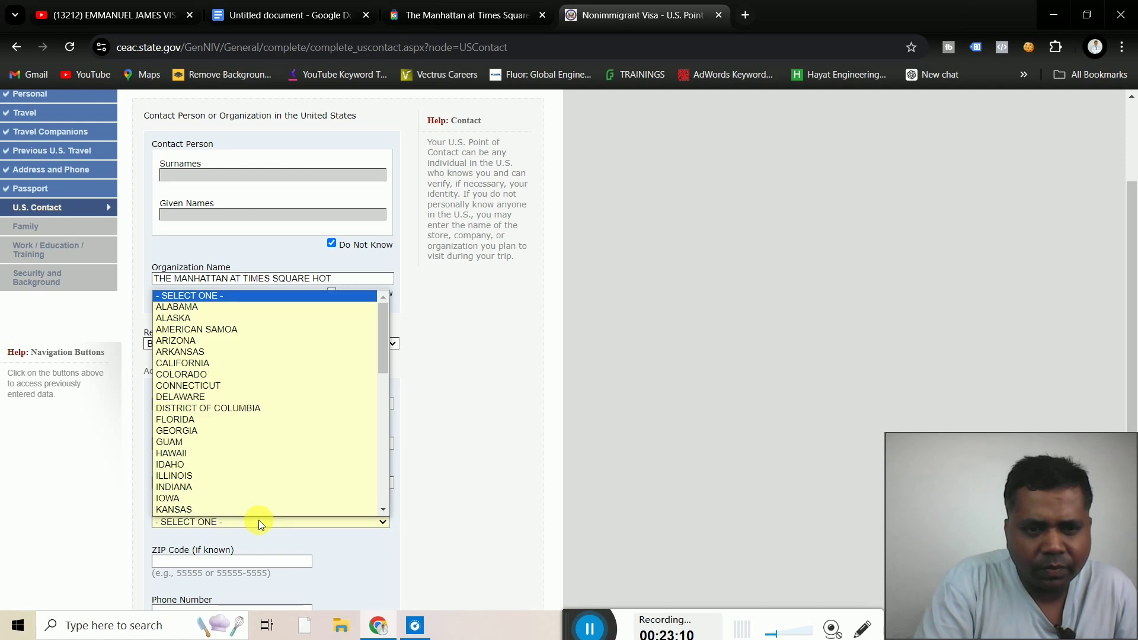
pyautogui.press('n')
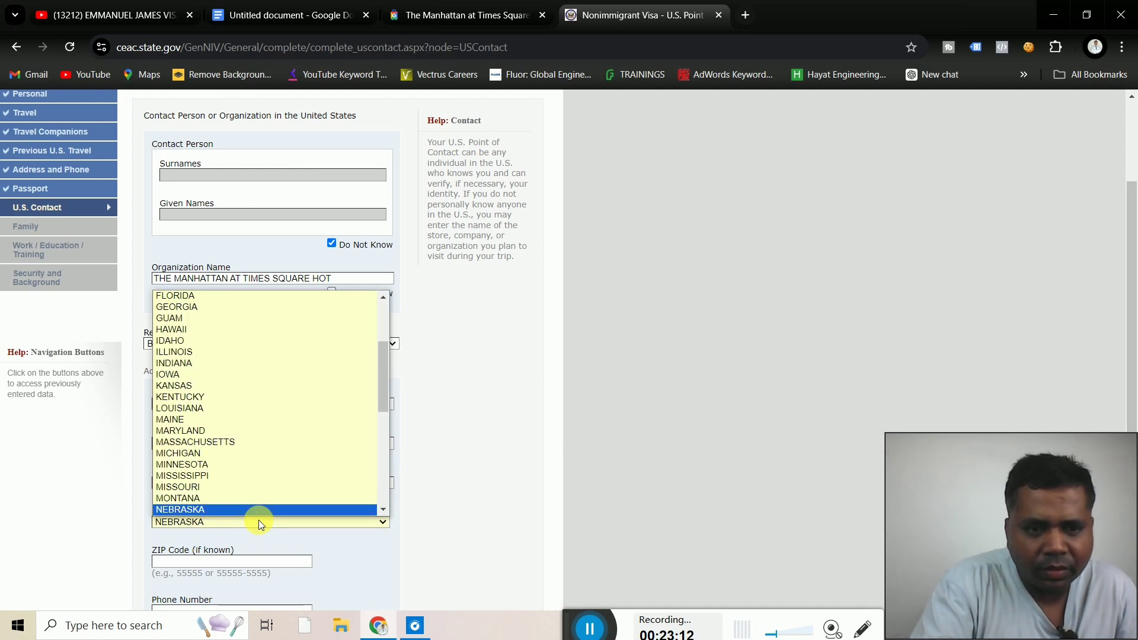
pyautogui.press('n')
pyautogui.press('n')
pyautogui.press('n')
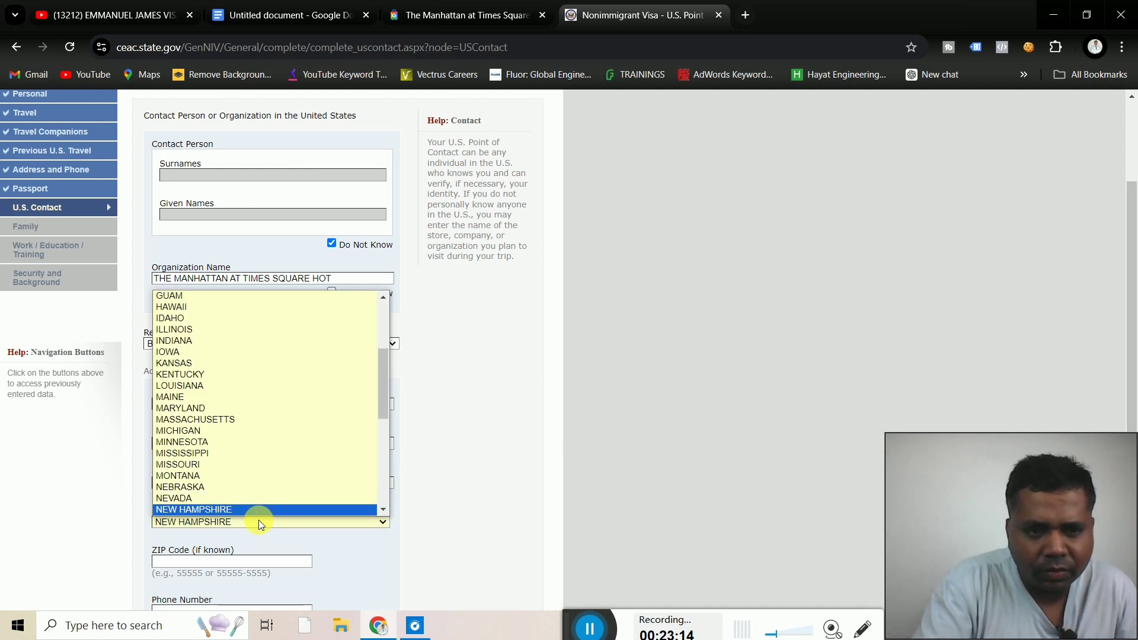
pyautogui.press('n')
pyautogui.press('n')
pyautogui.press('n')
pyautogui.press('Up')
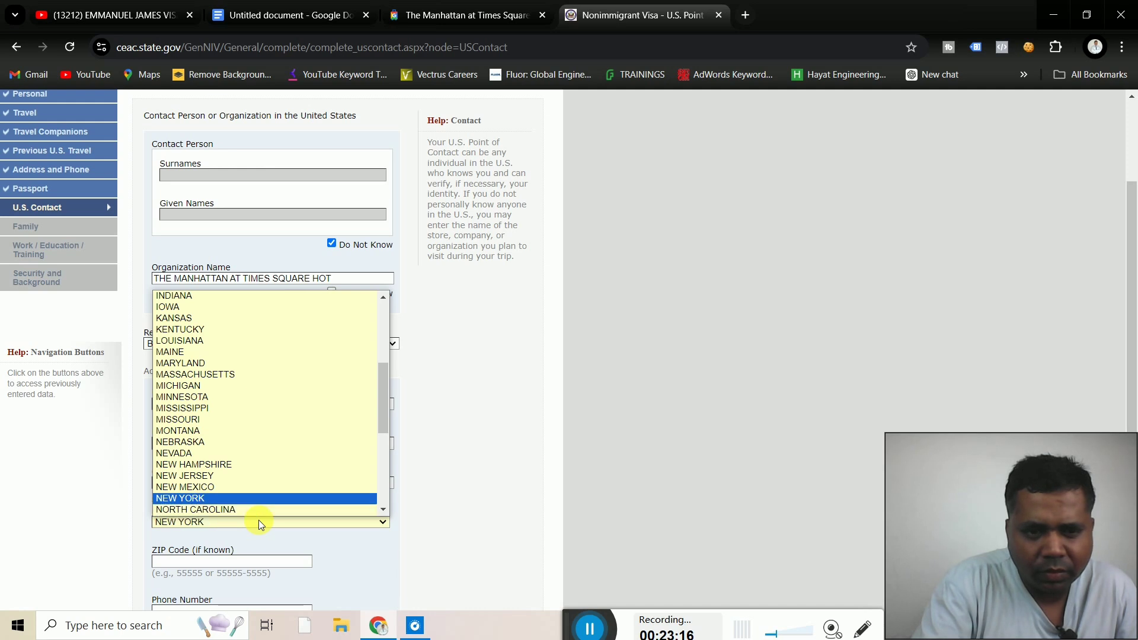
pyautogui.press('Return')
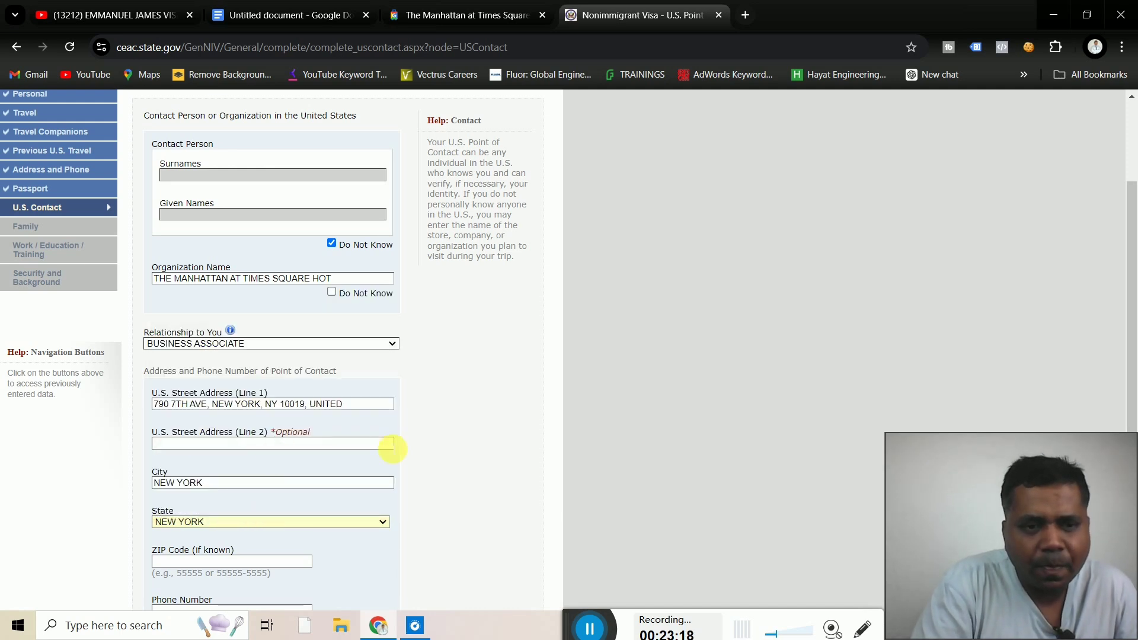
# Put NY 10019 in Street Address Line 2 and set the ZIP Code to 10019
pyautogui.scroll(-2, 446, 466)
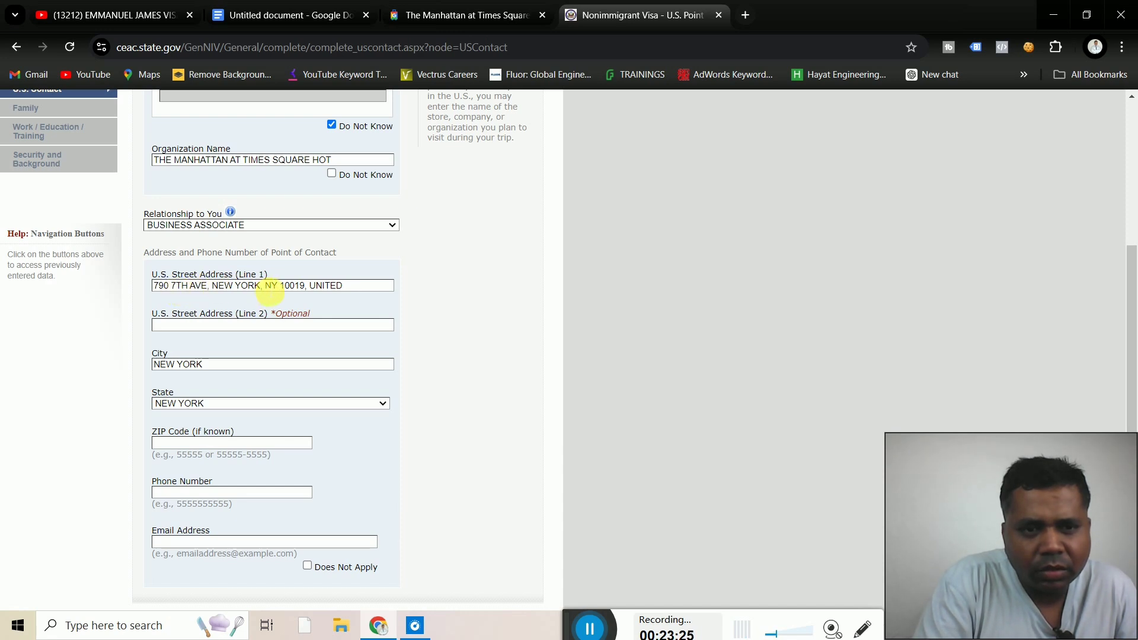
pyautogui.moveTo(266, 287); pyautogui.dragTo(304, 286)
pyautogui.hotkey('ctrl', 'c')
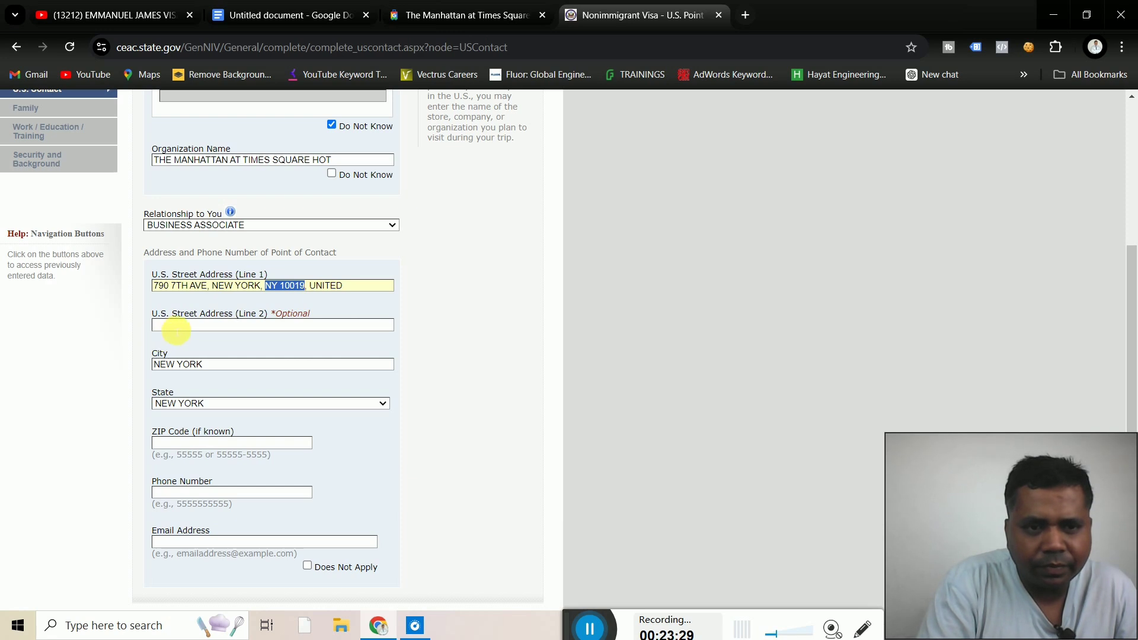
pyautogui.click(182, 325)
pyautogui.hotkey('ctrl', 'v')
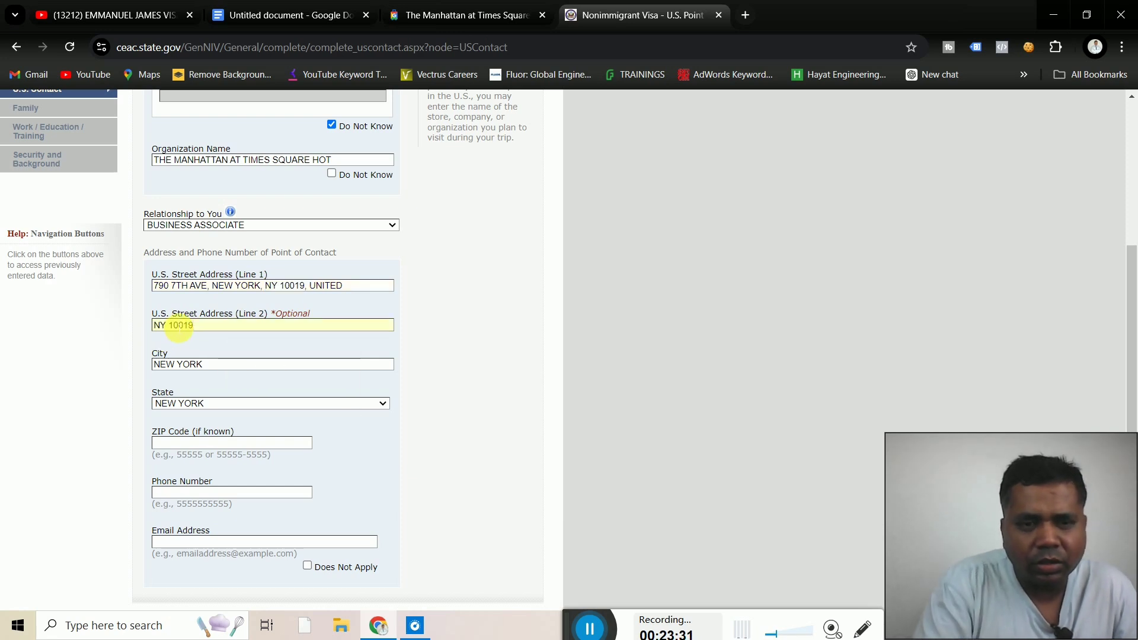
pyautogui.scroll(-2, 432, 444)
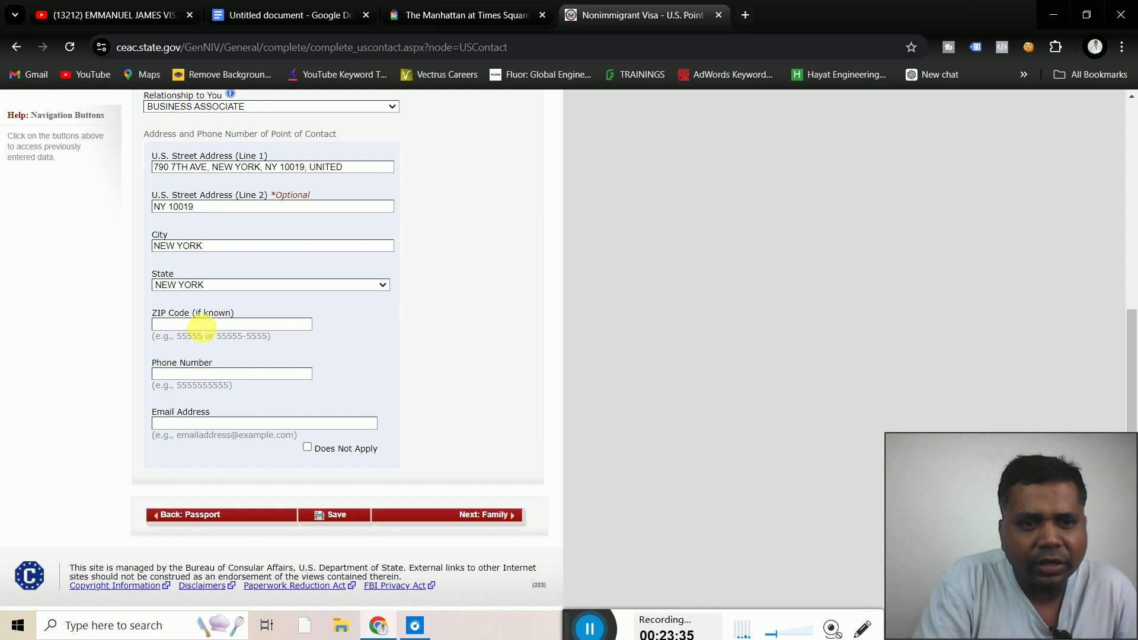
pyautogui.click(202, 325)
pyautogui.hotkey('ctrl', 'v')
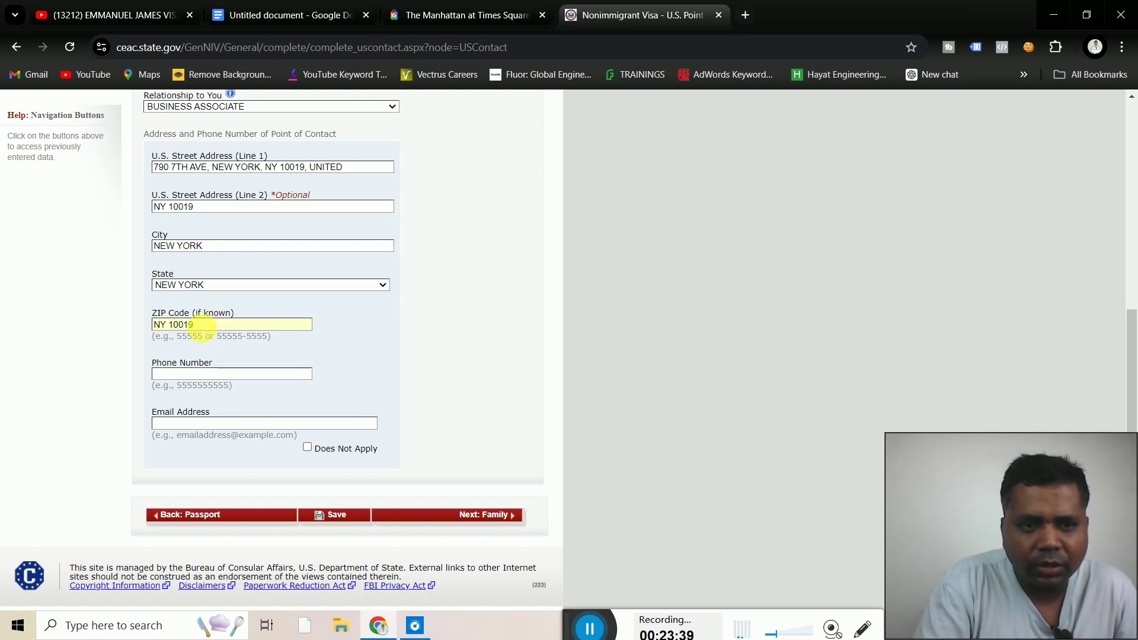
pyautogui.press('BackSpace')
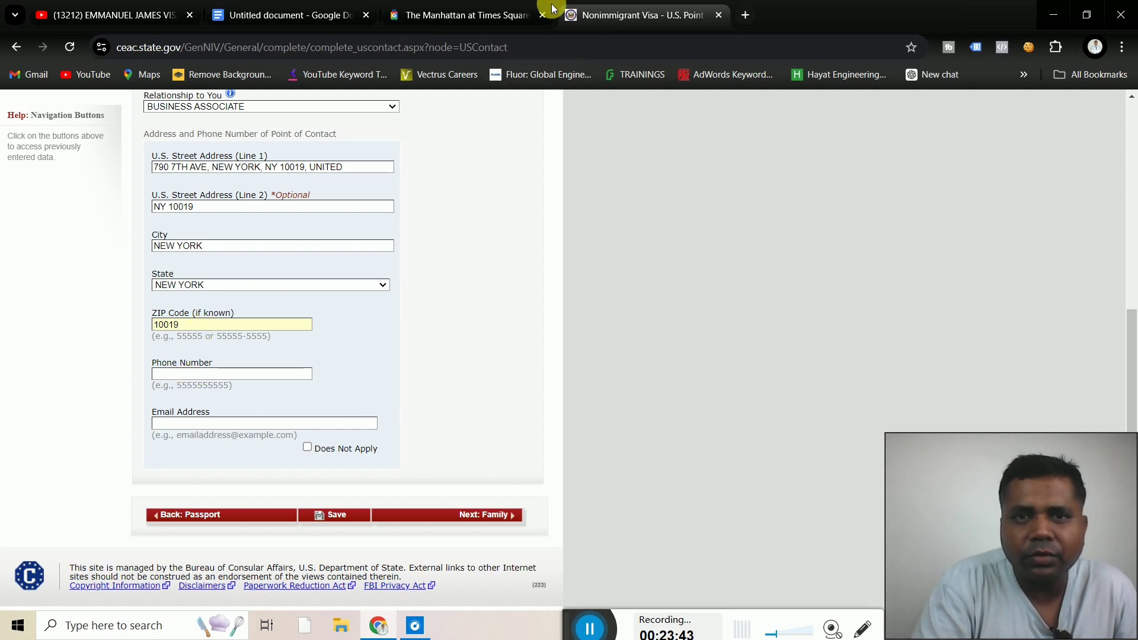
# Copy the hotel's phone number from Google Hotels into the contact's Phone Number field
pyautogui.click(497, 17)
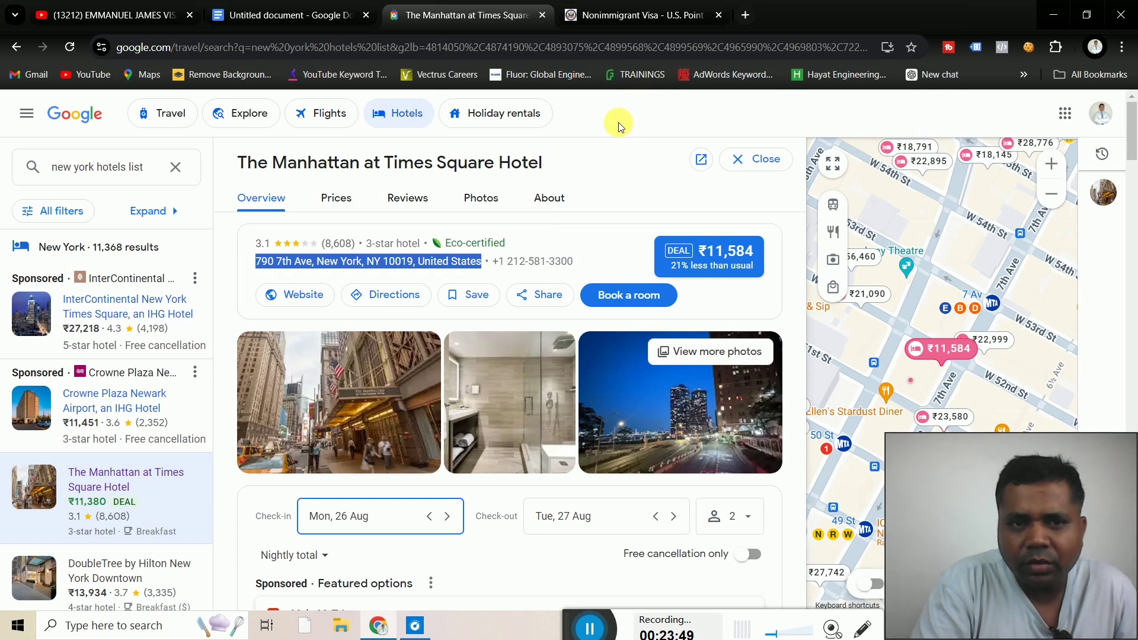
pyautogui.click(226, 266)
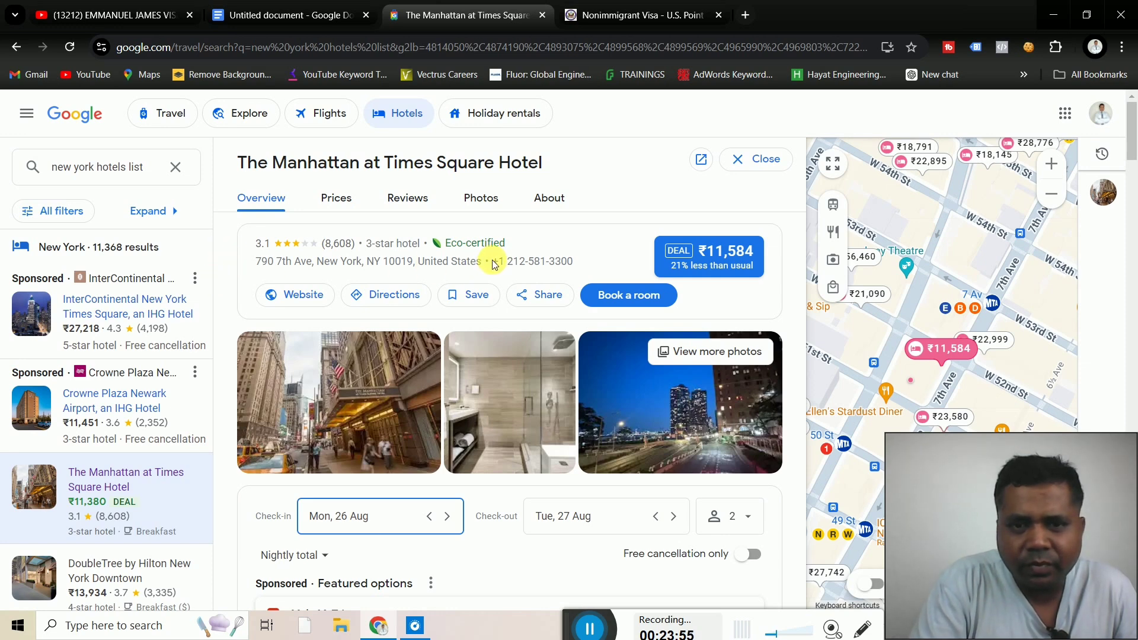
pyautogui.moveTo(498, 267); pyautogui.dragTo(578, 262)
pyautogui.hotkey('ctrl', 'c')
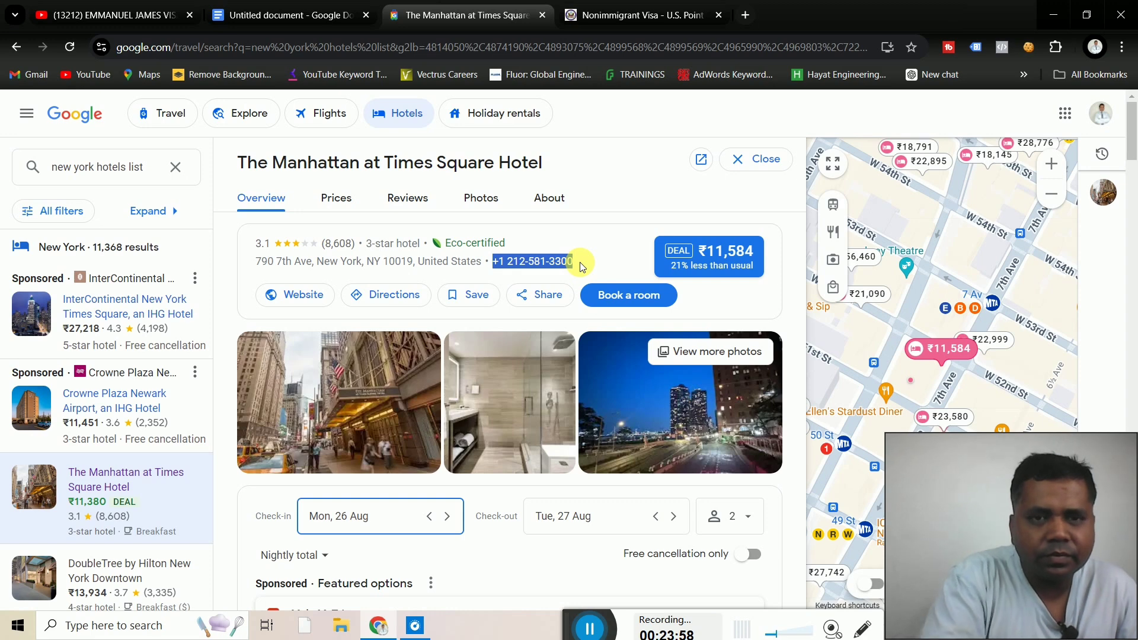
pyautogui.click(667, 22)
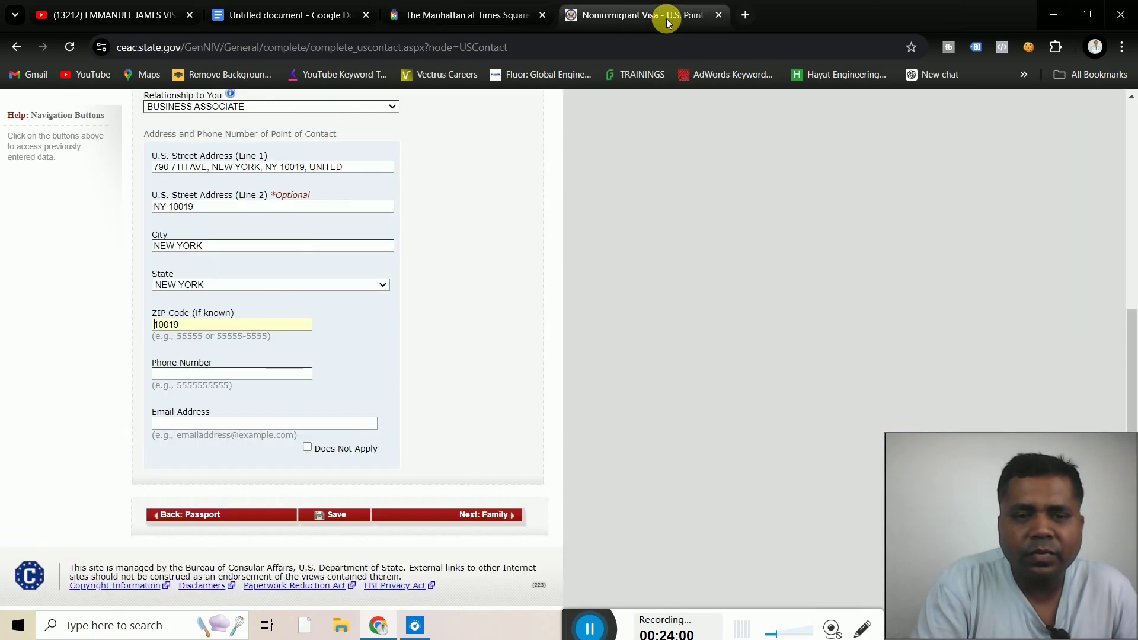
pyautogui.click(183, 374)
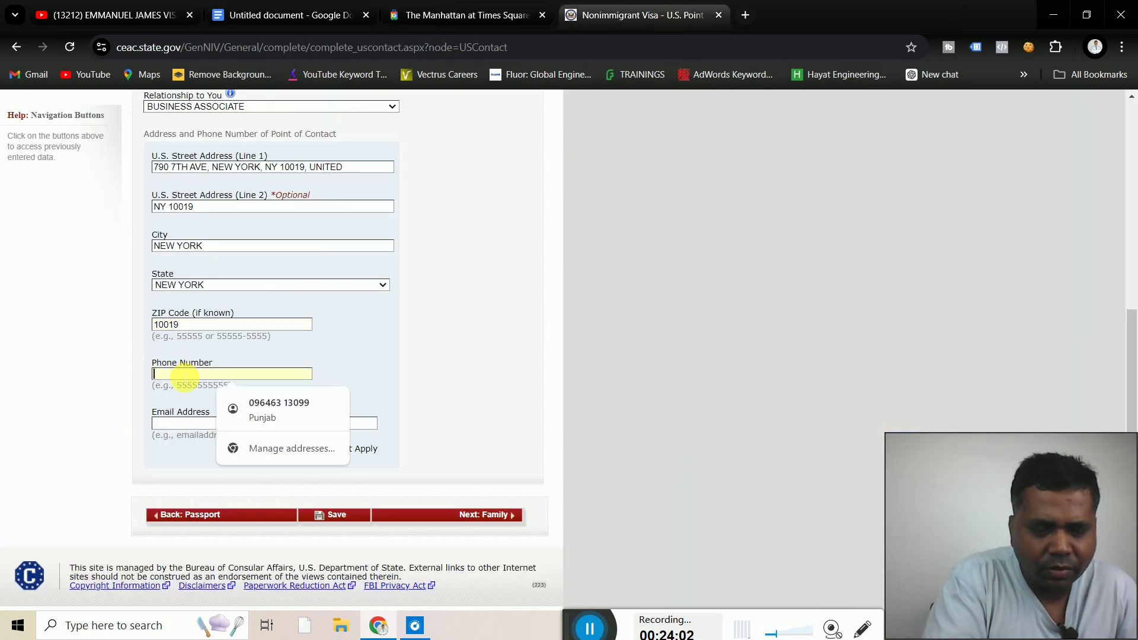
pyautogui.hotkey('ctrl', 'v')
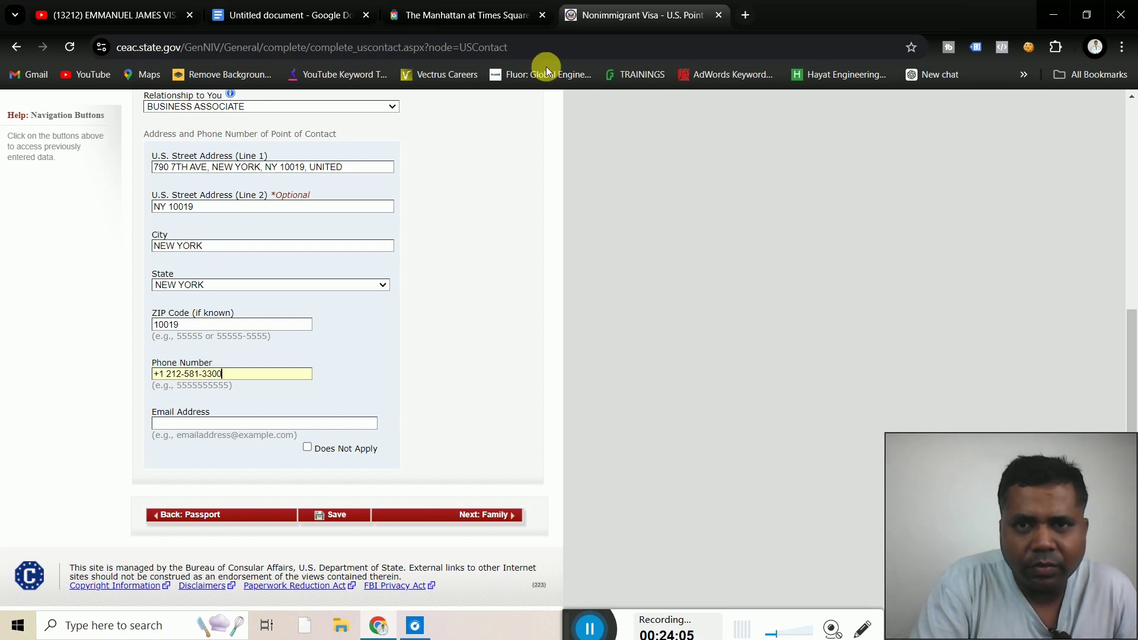
# Scroll through the hotel's Google Hotels listing and open its About section
pyautogui.click(493, 18)
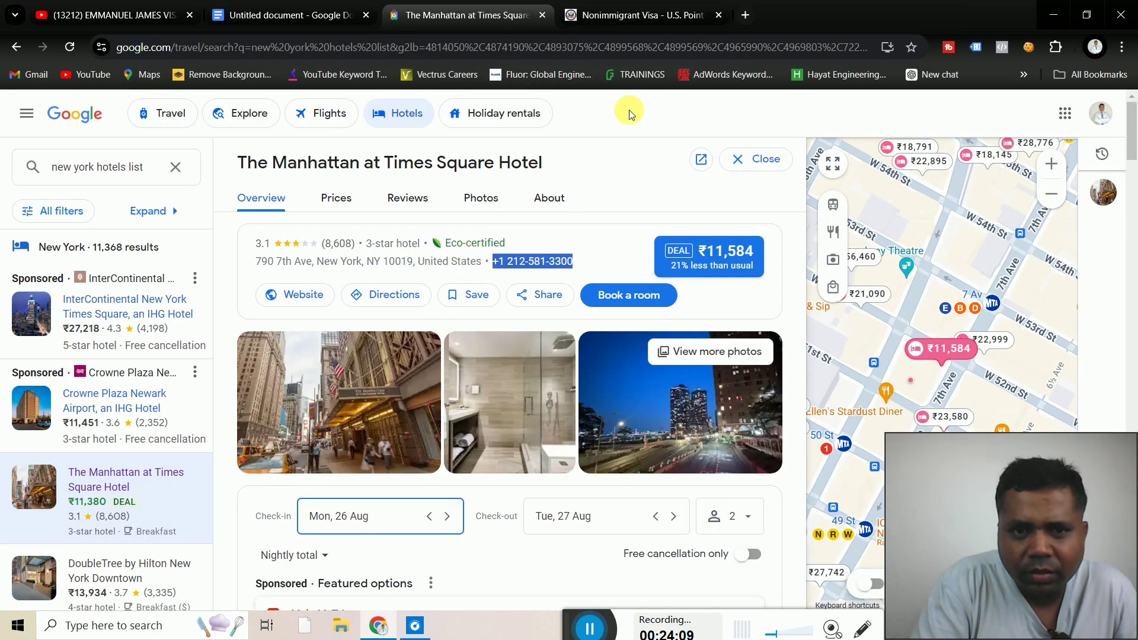
pyautogui.click(224, 315)
pyautogui.scroll(-1, 225, 315)
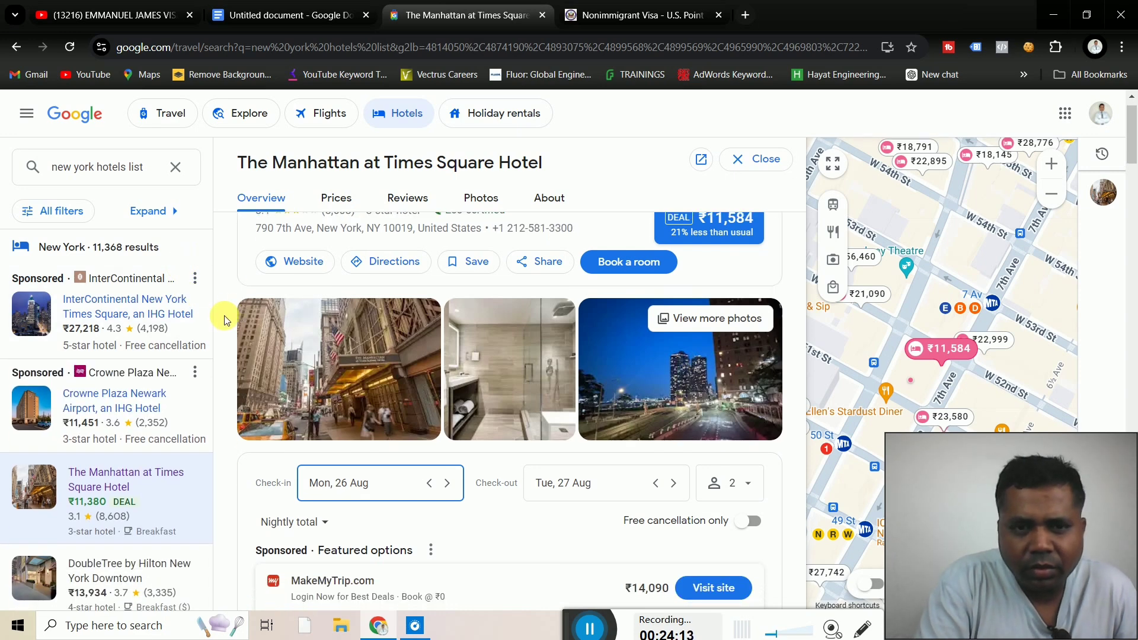
pyautogui.scroll(-6, 224, 320)
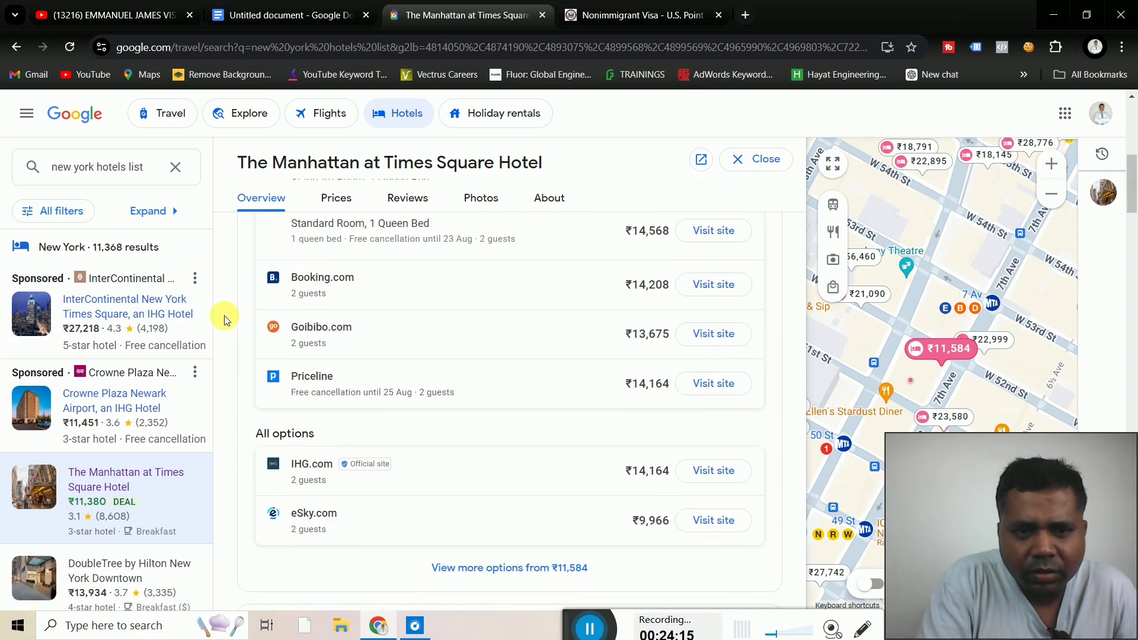
pyautogui.scroll(-4, 224, 320)
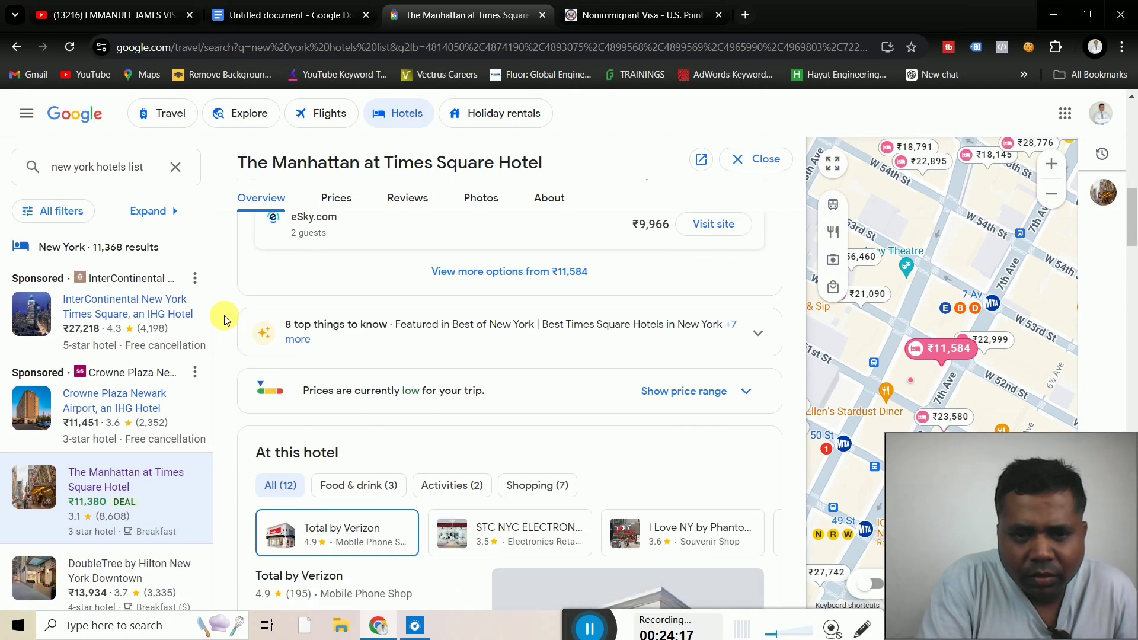
pyautogui.scroll(-12, 225, 321)
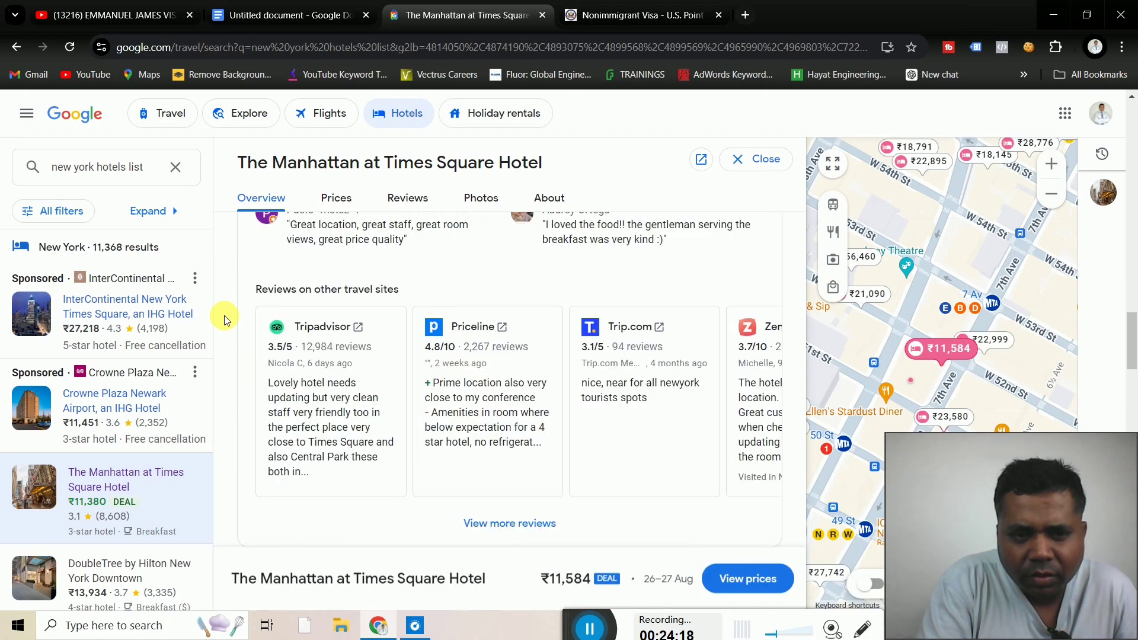
pyautogui.scroll(-10, 224, 315)
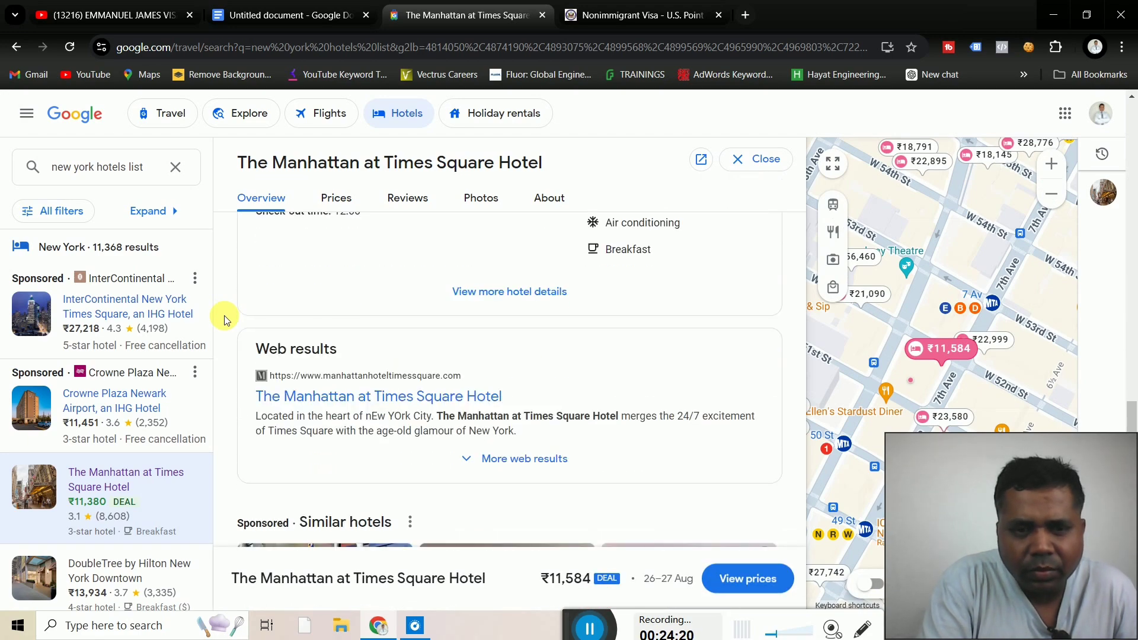
pyautogui.scroll(3, 224, 315)
pyautogui.scroll(18, 224, 315)
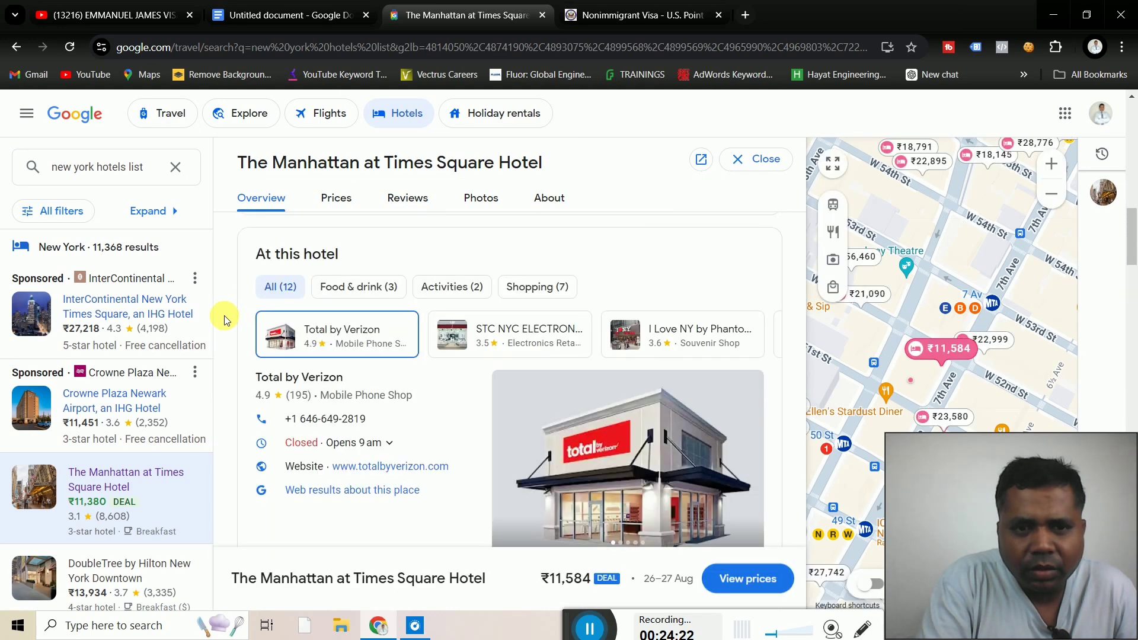
pyautogui.scroll(5, 224, 316)
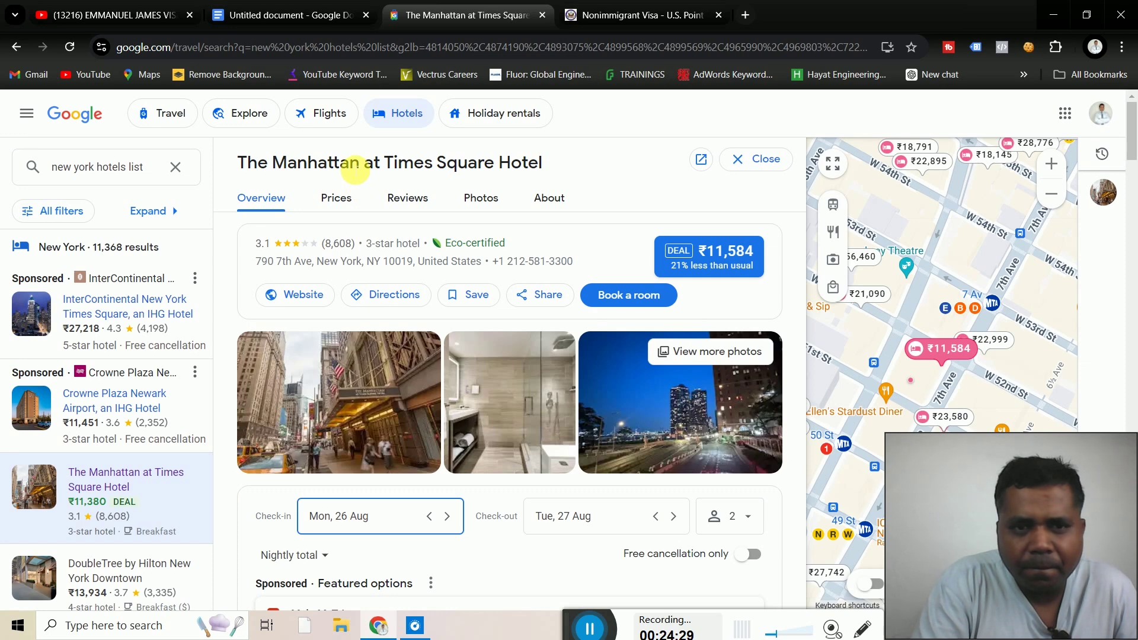
pyautogui.click(558, 203)
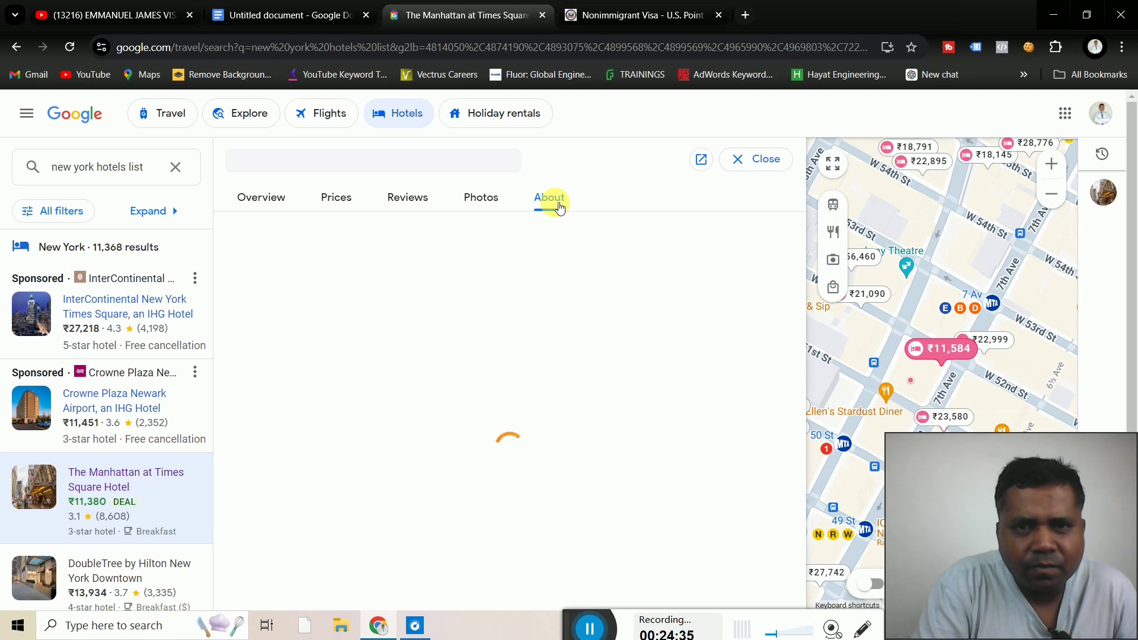
pyautogui.click(613, 18)
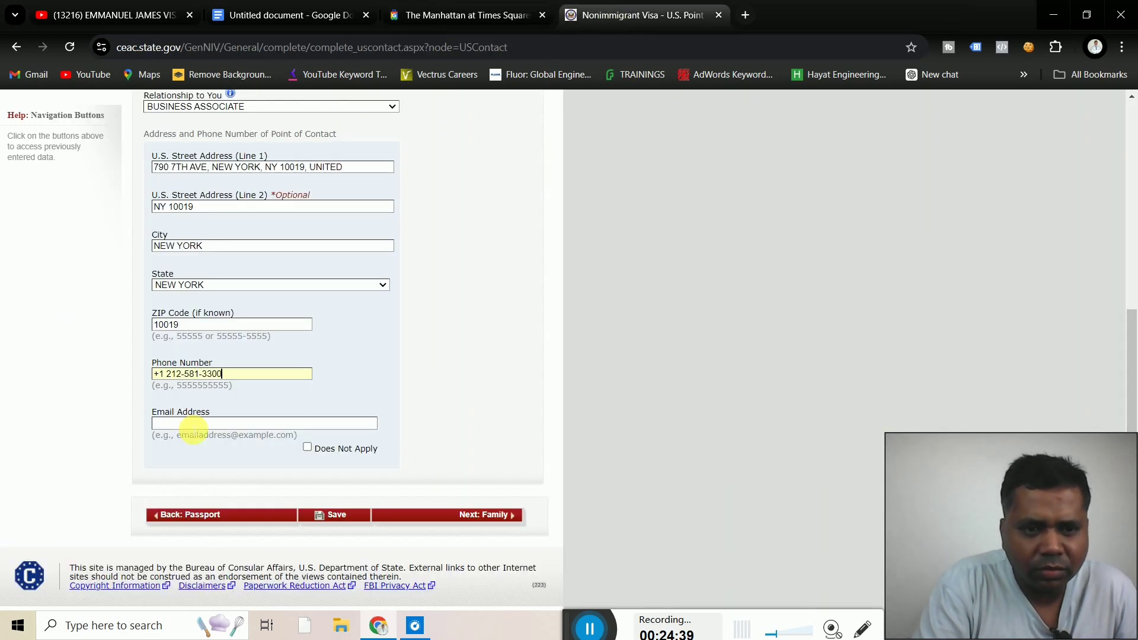
# Enter the hotel's e-mail as the contact e-mail and submit with Next: Family
pyautogui.click(194, 423)
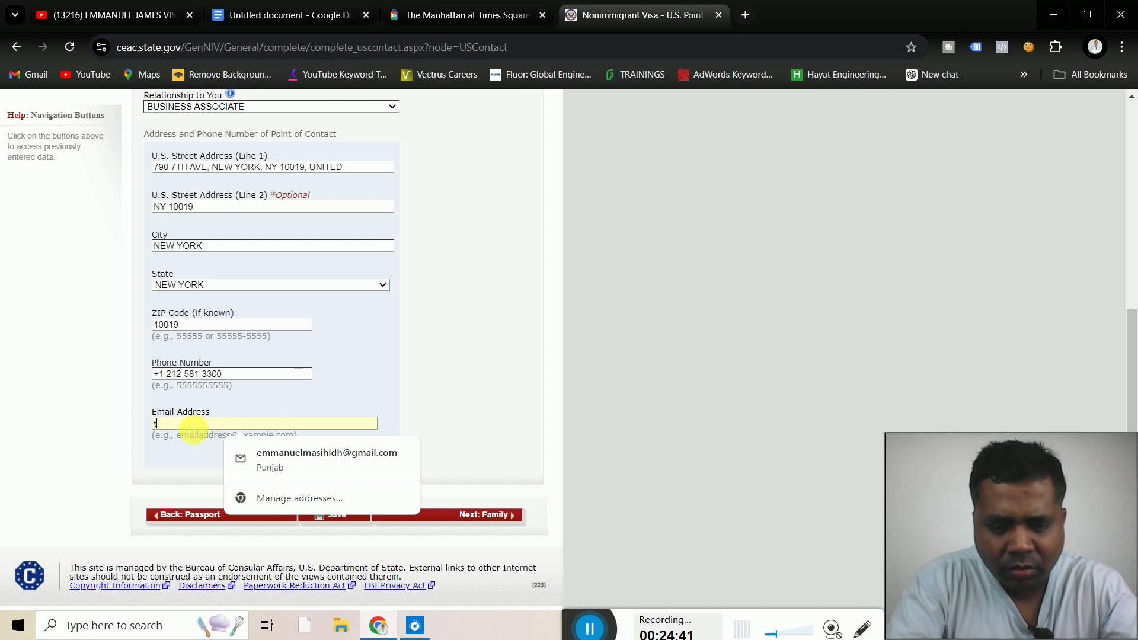
pyautogui.write('t')
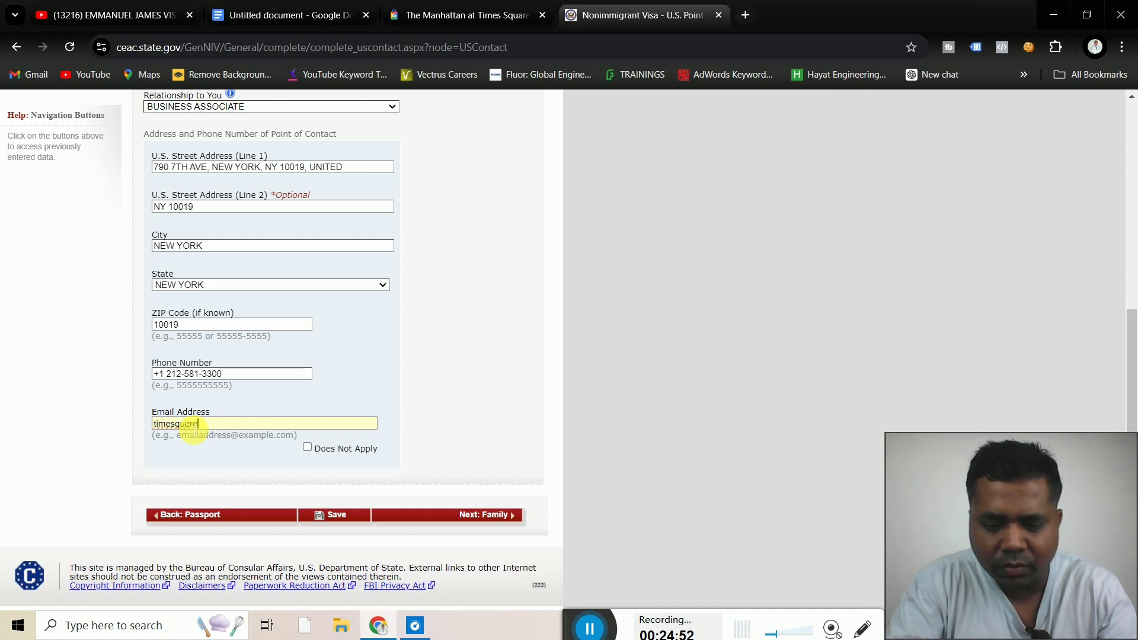
pyautogui.write('m')
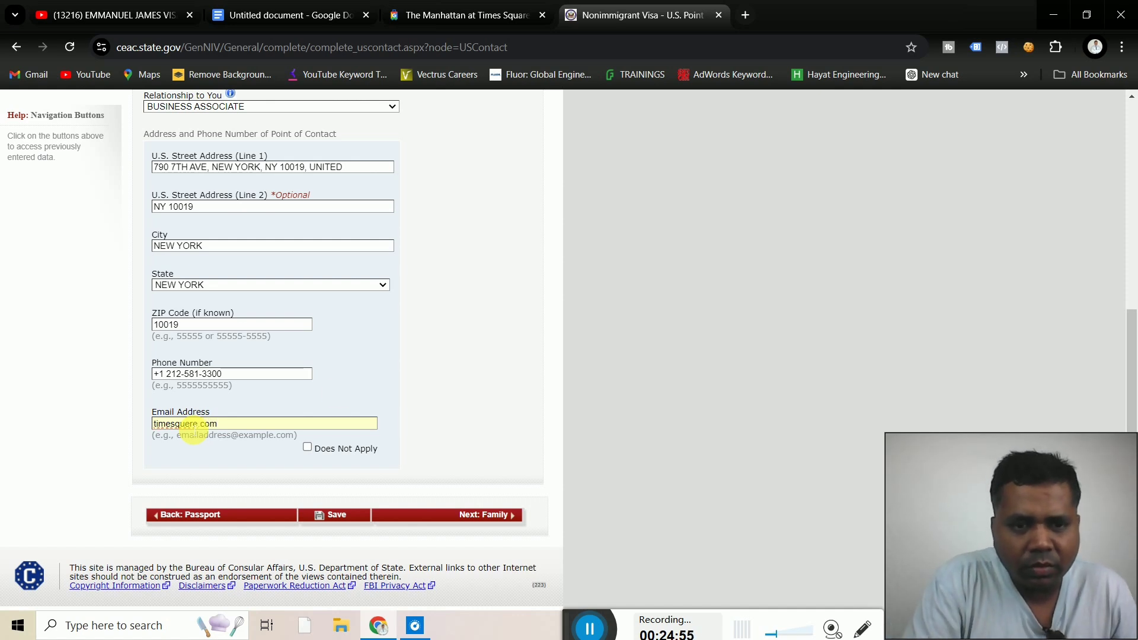
pyautogui.scroll(-1, 495, 439)
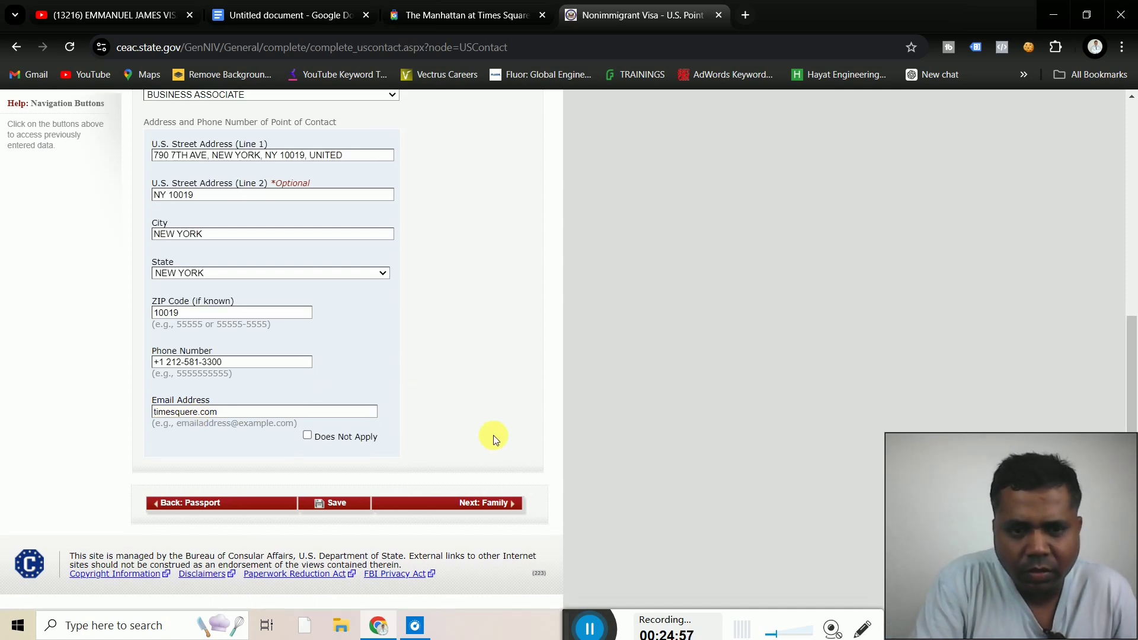
pyautogui.click(492, 507)
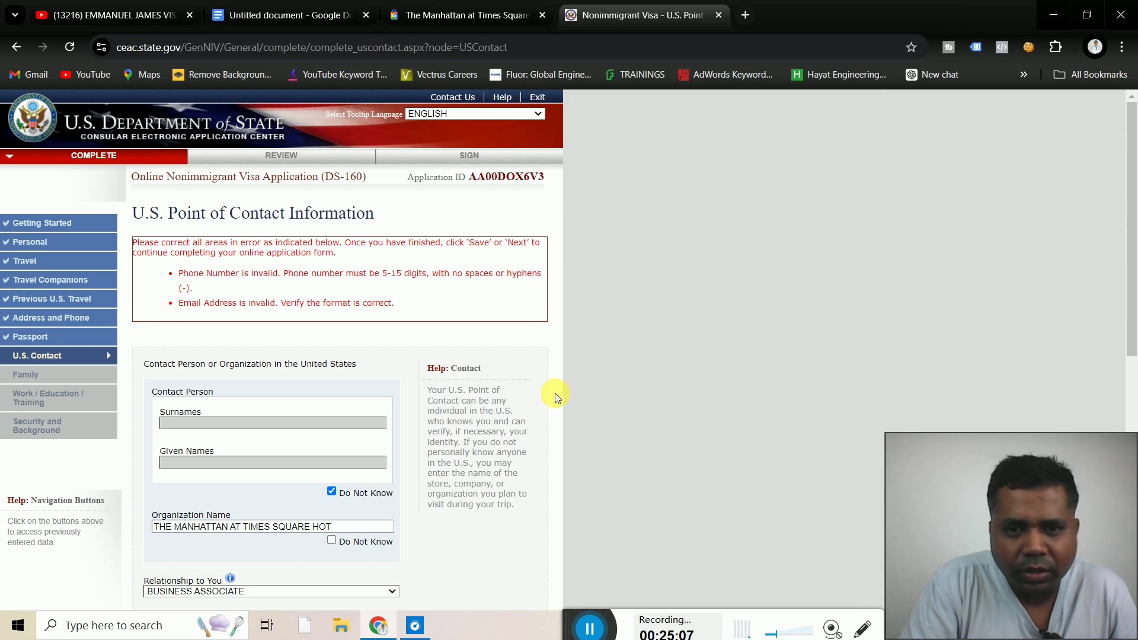
# Remove the leading plus sign from the contact's phone number
pyautogui.scroll(-7, 553, 397)
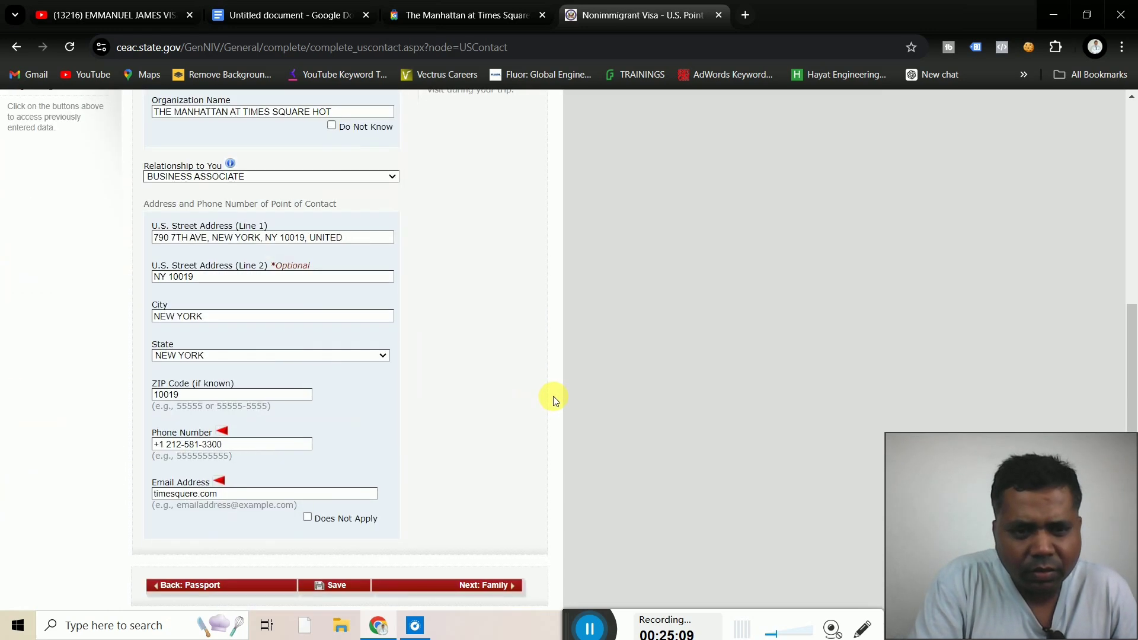
pyautogui.scroll(-1, 553, 396)
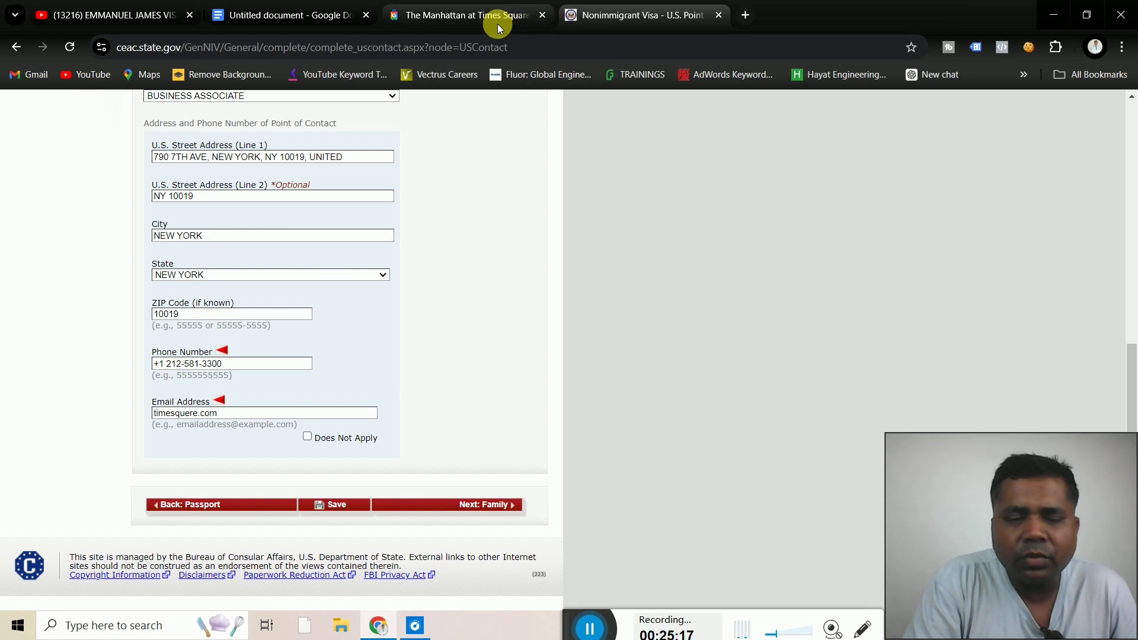
pyautogui.click(482, 19)
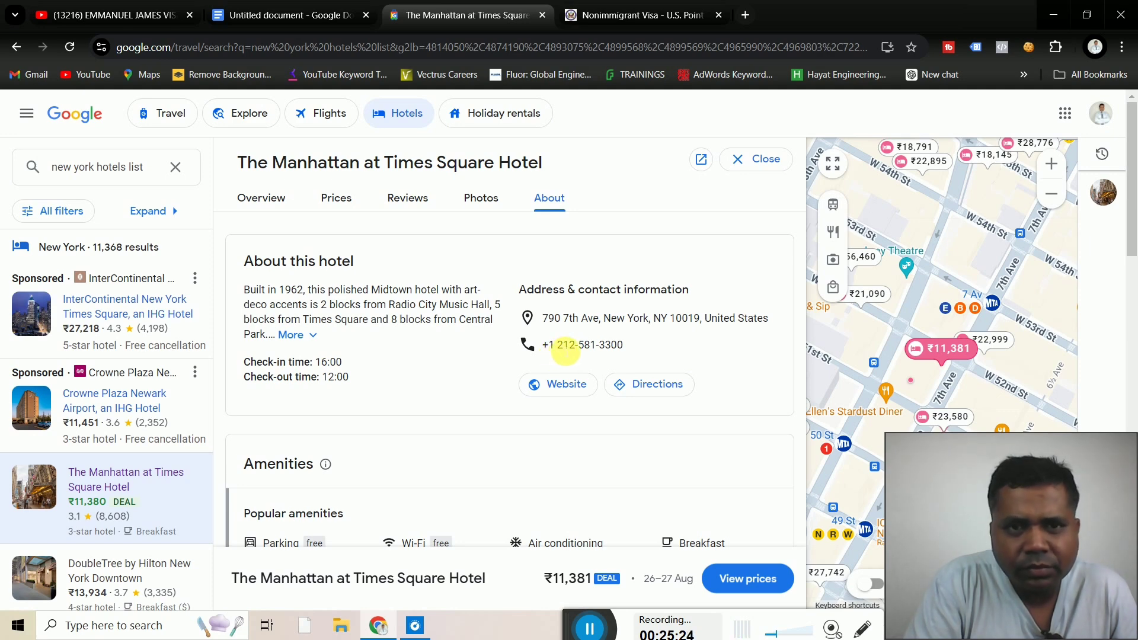
pyautogui.click(619, 14)
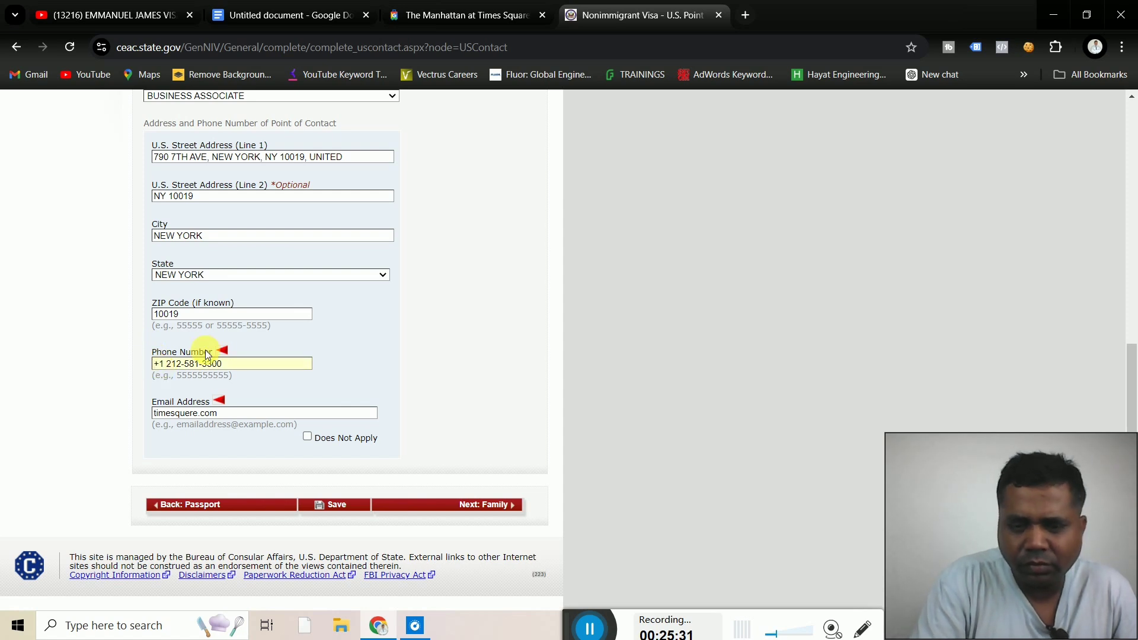
pyautogui.press('Delete')
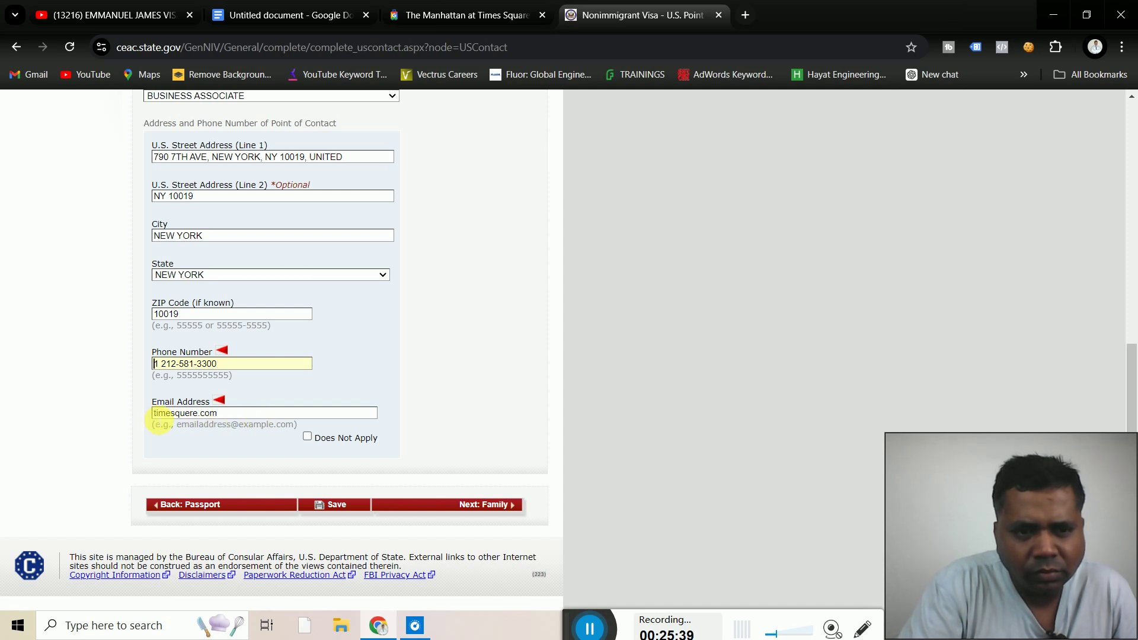
# Prefix the contact e-mail with 'info@' to make it a complete address
pyautogui.click(157, 413)
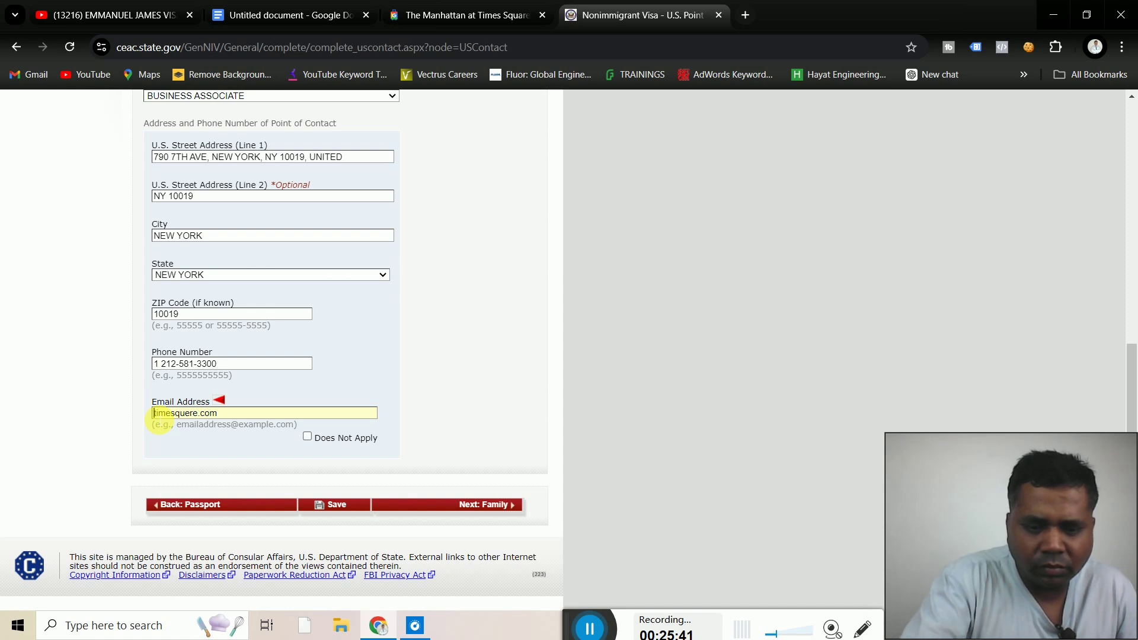
pyautogui.write('info')
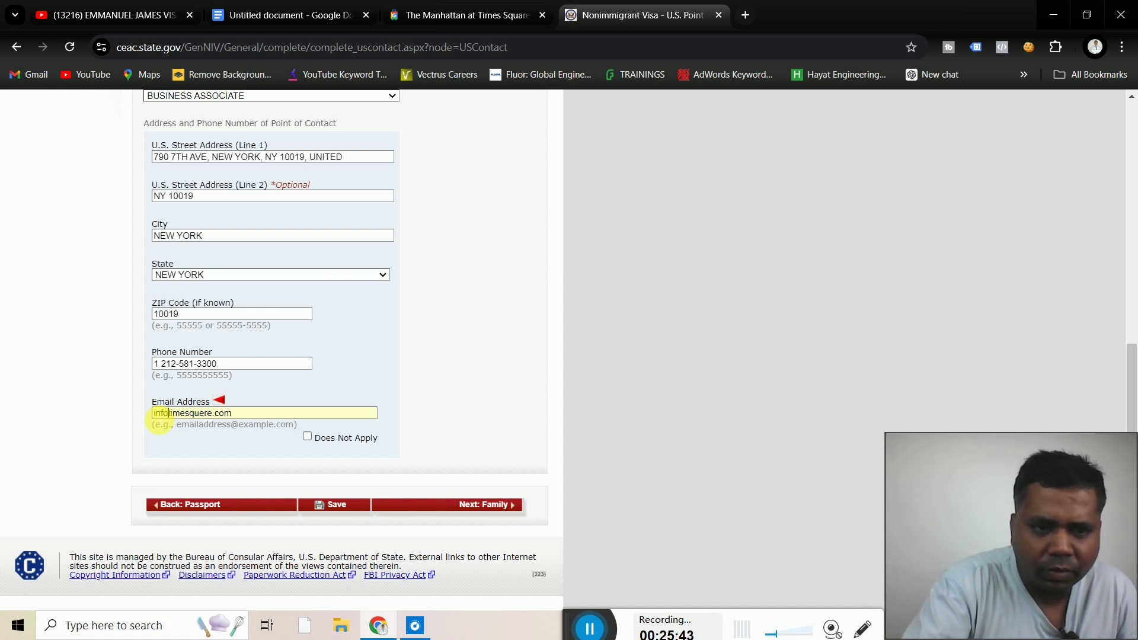
pyautogui.write('@')
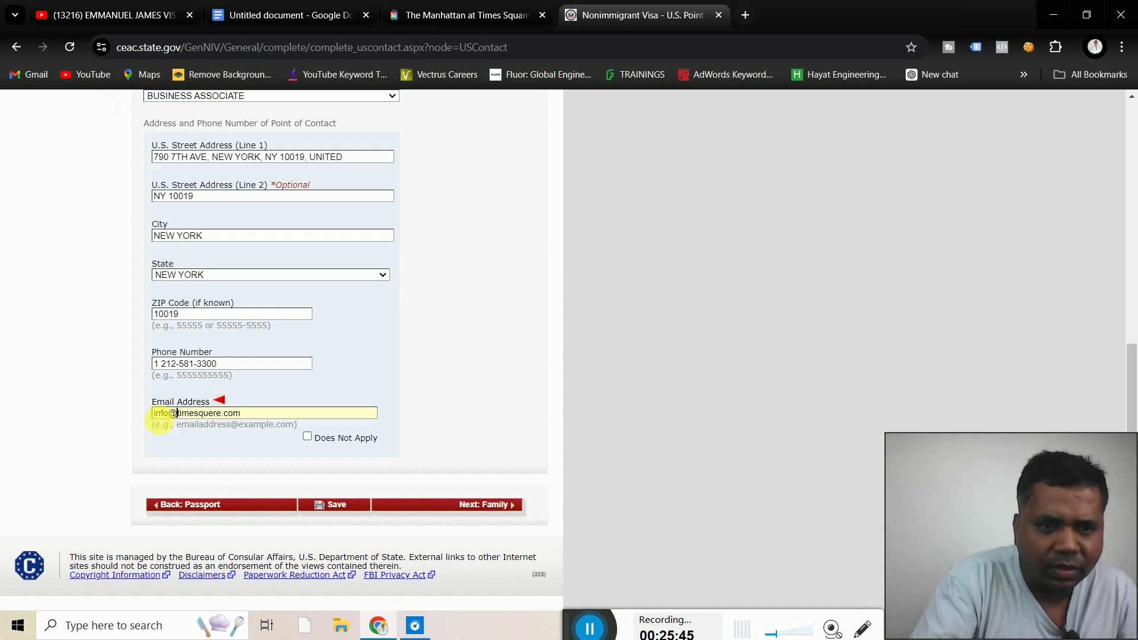
pyautogui.click(471, 394)
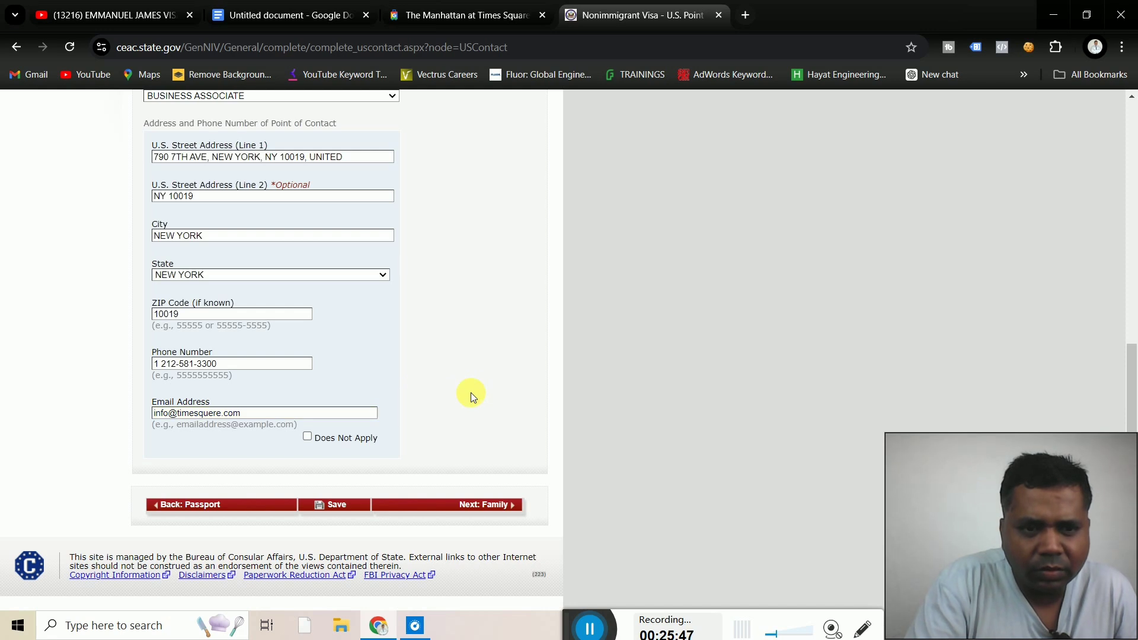
# Resubmit the contact page, then remove the dashes and the space from the contact phone number
pyautogui.click(496, 505)
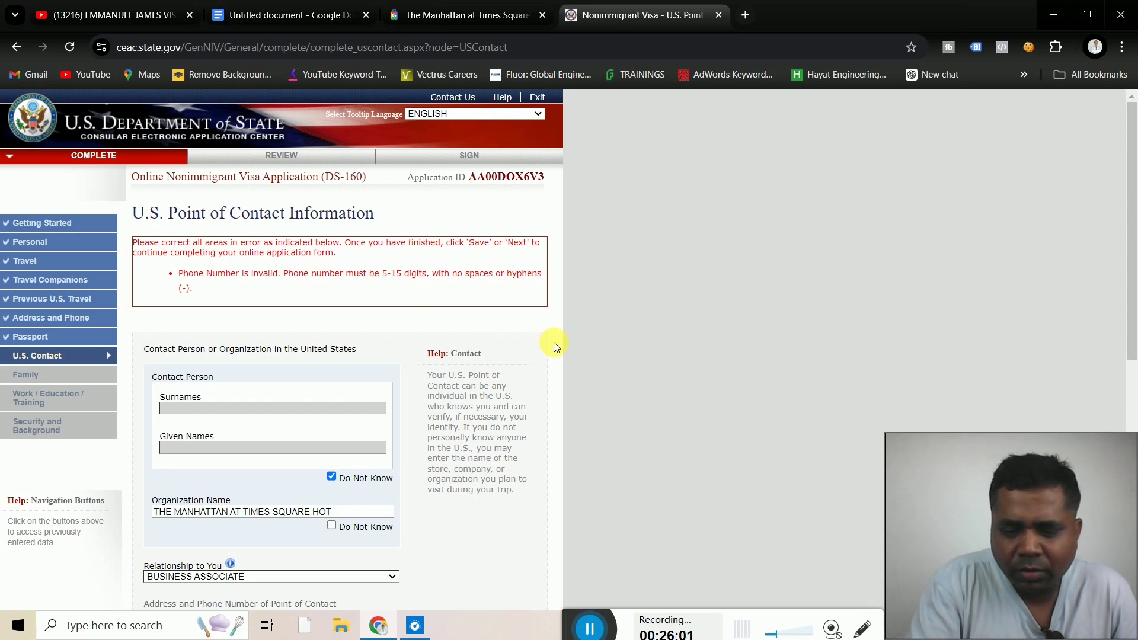
pyautogui.scroll(-8, 554, 342)
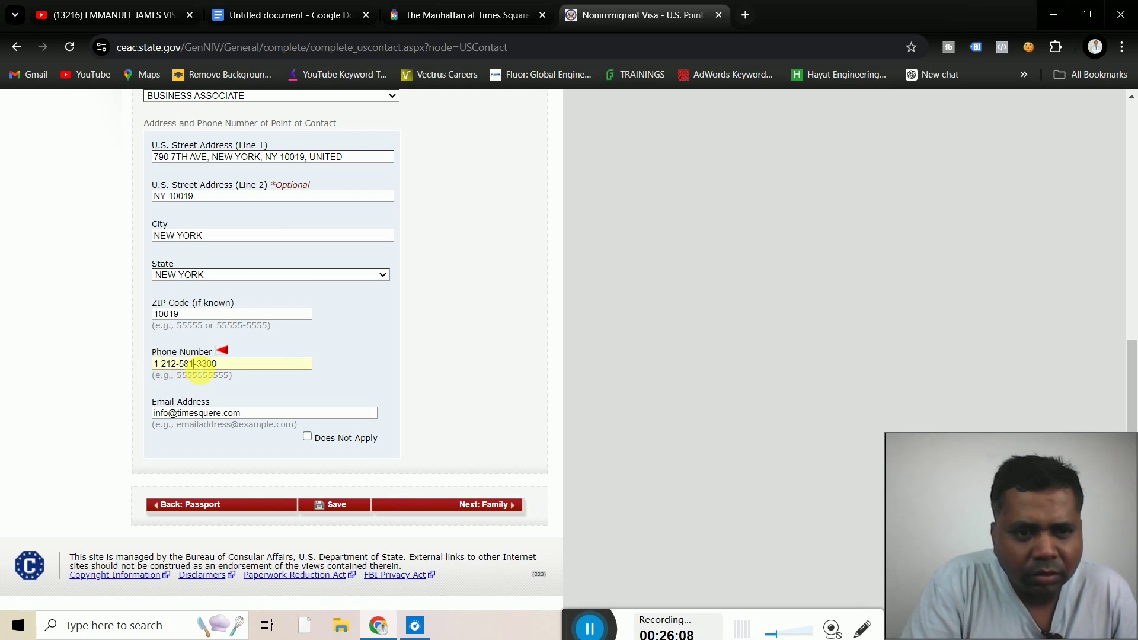
pyautogui.press('Delete')
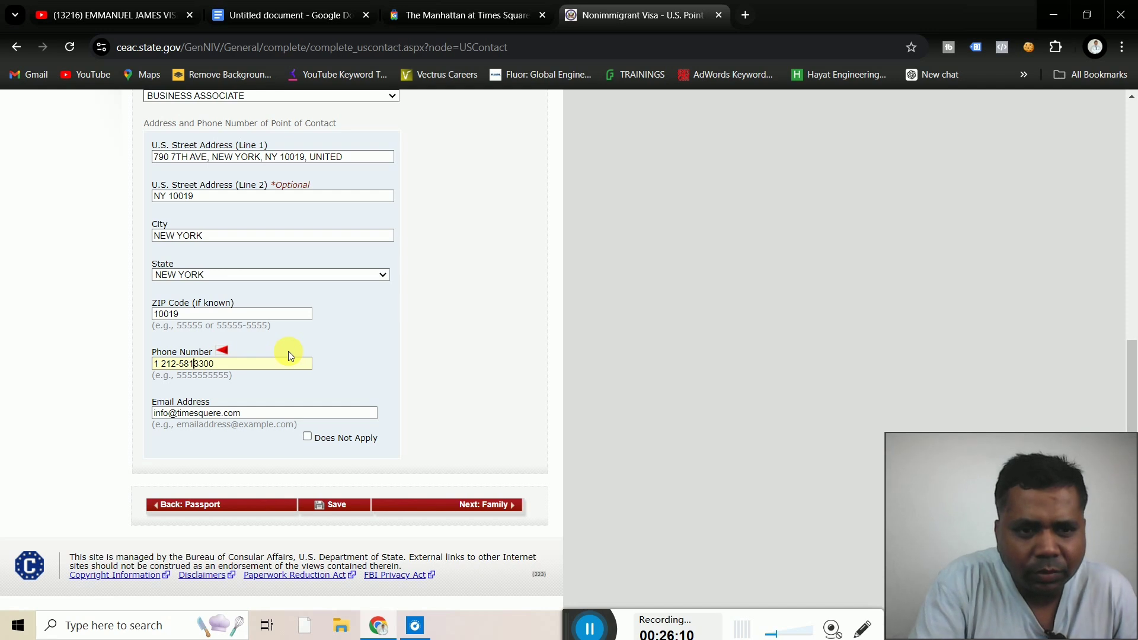
pyautogui.press('Left')
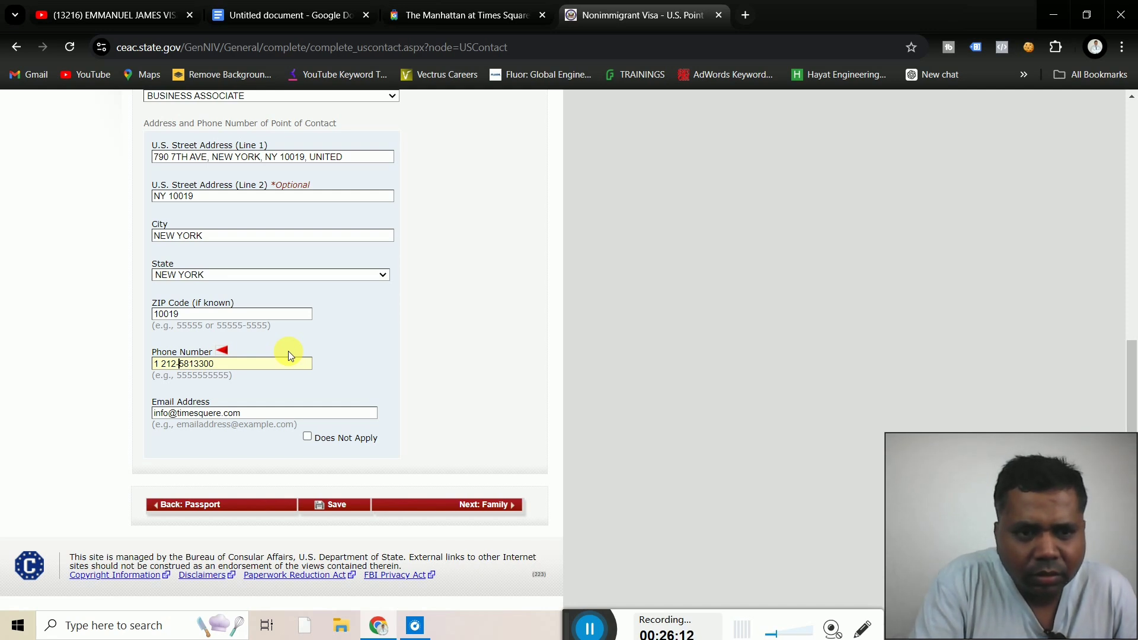
pyautogui.press('BackSpace')
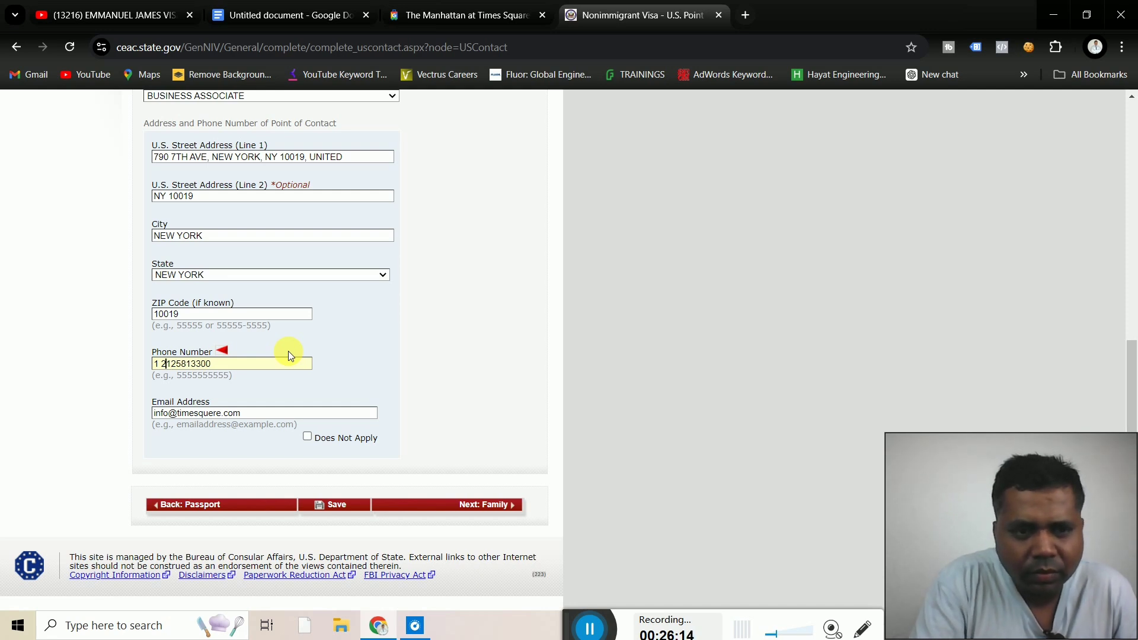
pyautogui.press('BackSpace')
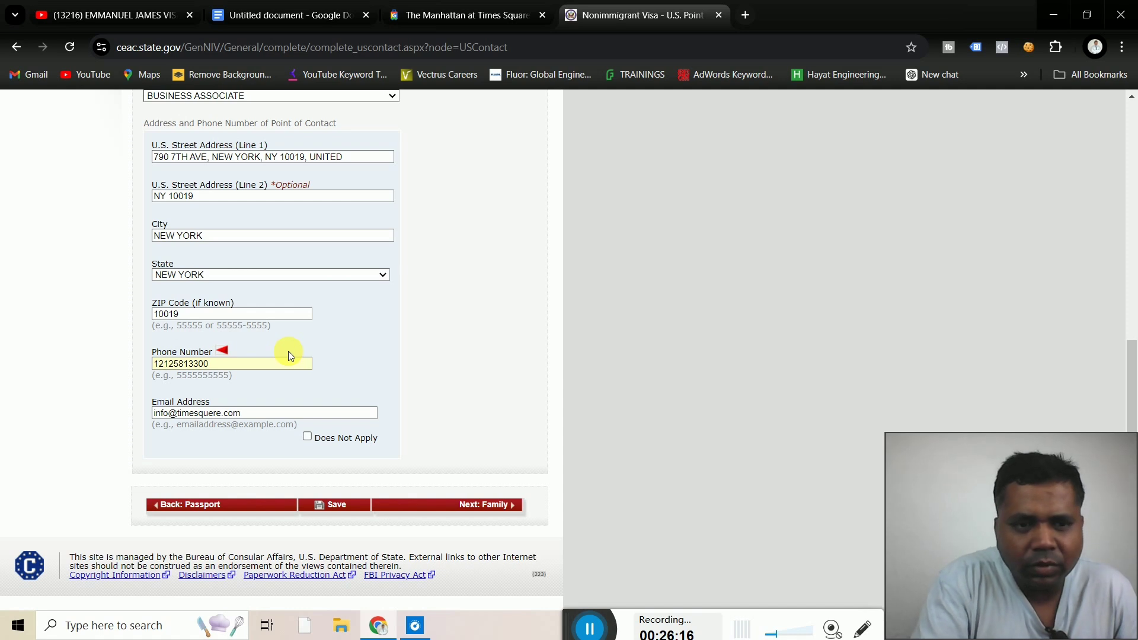
pyautogui.click(449, 388)
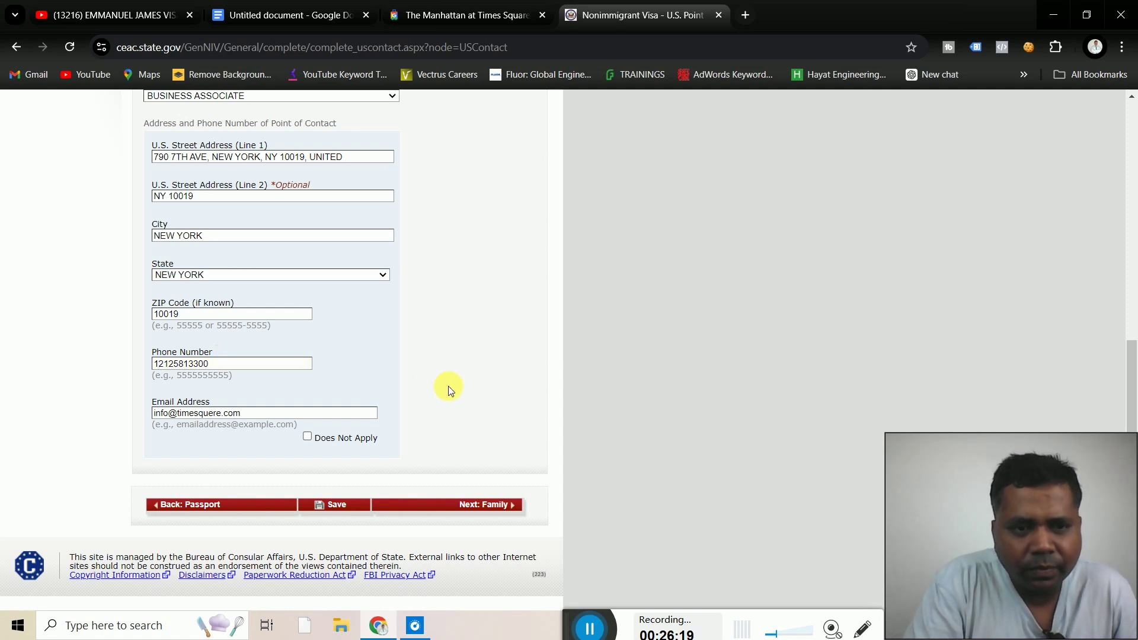
# Move to the Family page, correct the father's surname and enter his given names
pyautogui.click(482, 506)
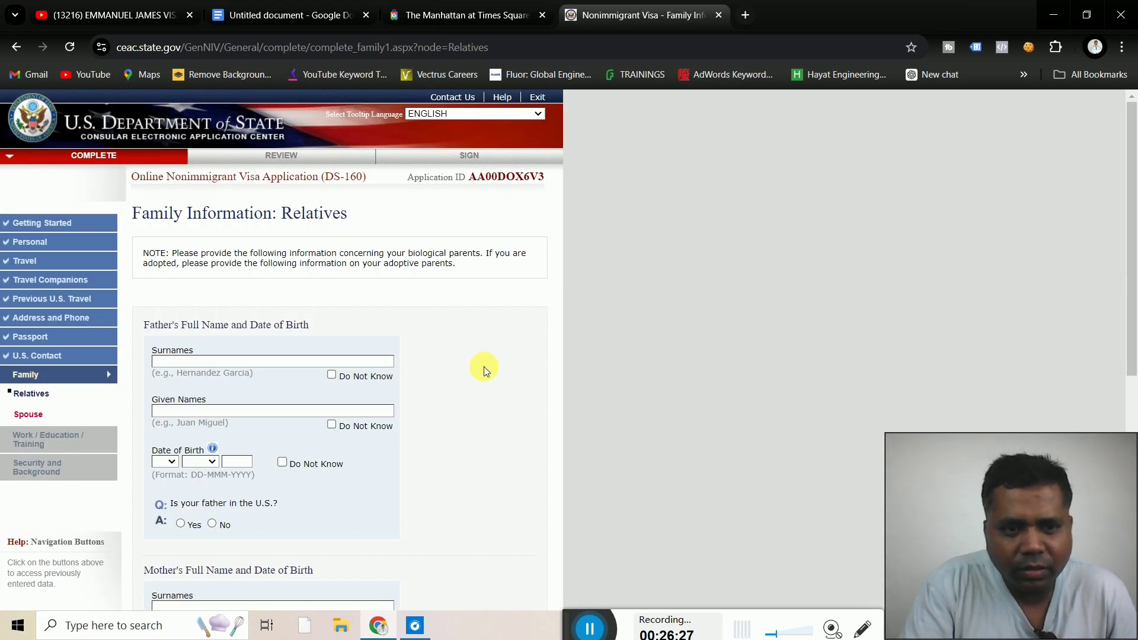
pyautogui.scroll(-5, 484, 366)
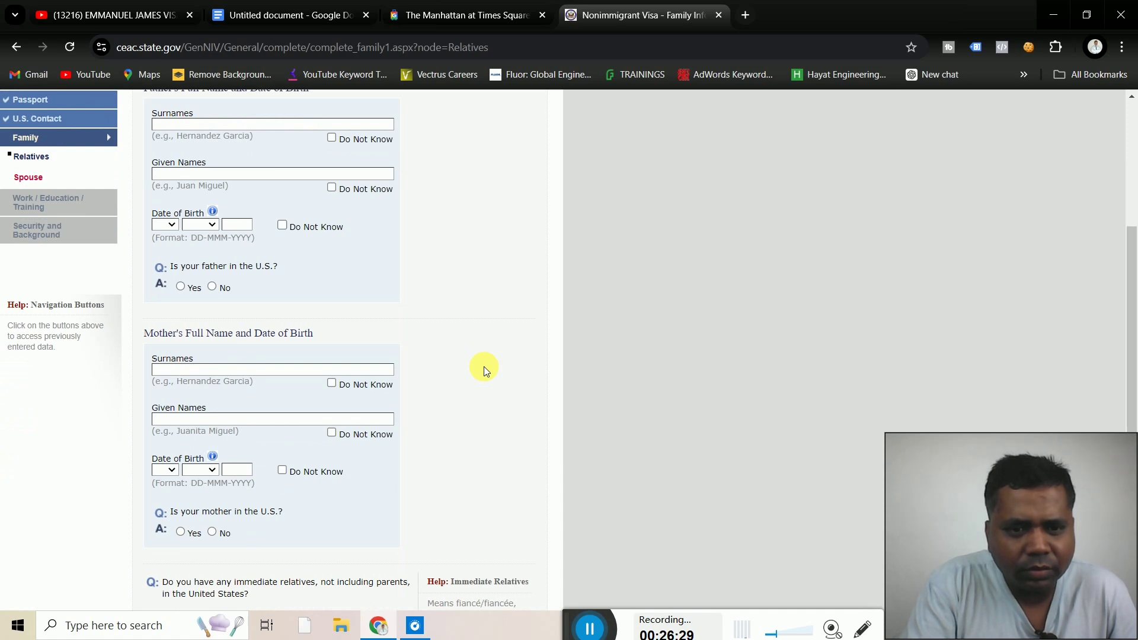
pyautogui.scroll(4, 484, 366)
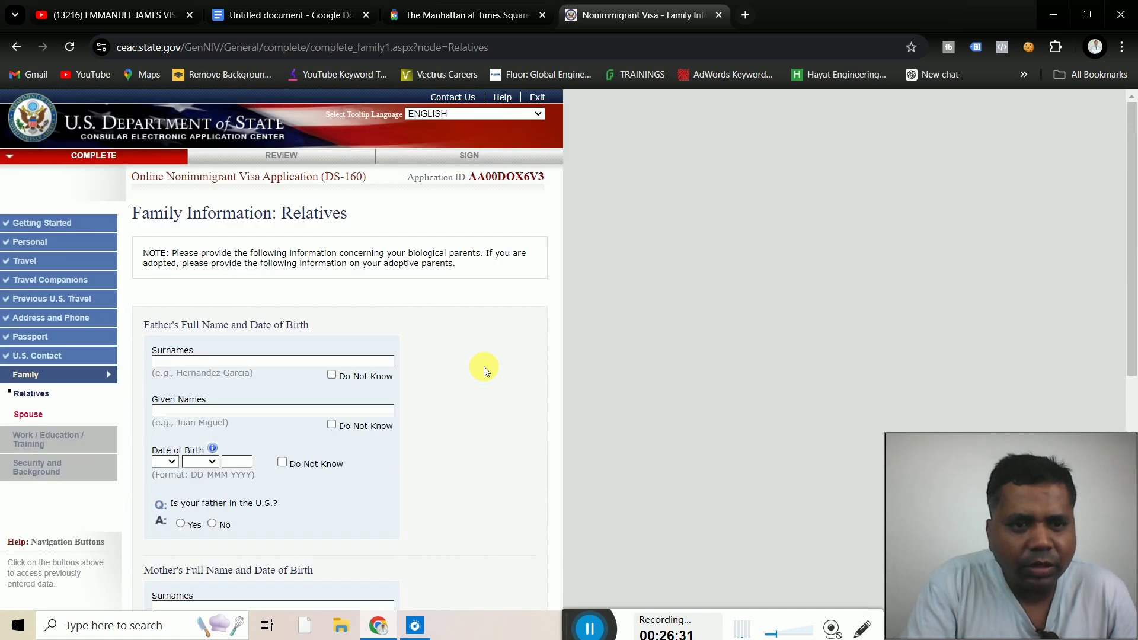
pyautogui.scroll(-1, 484, 370)
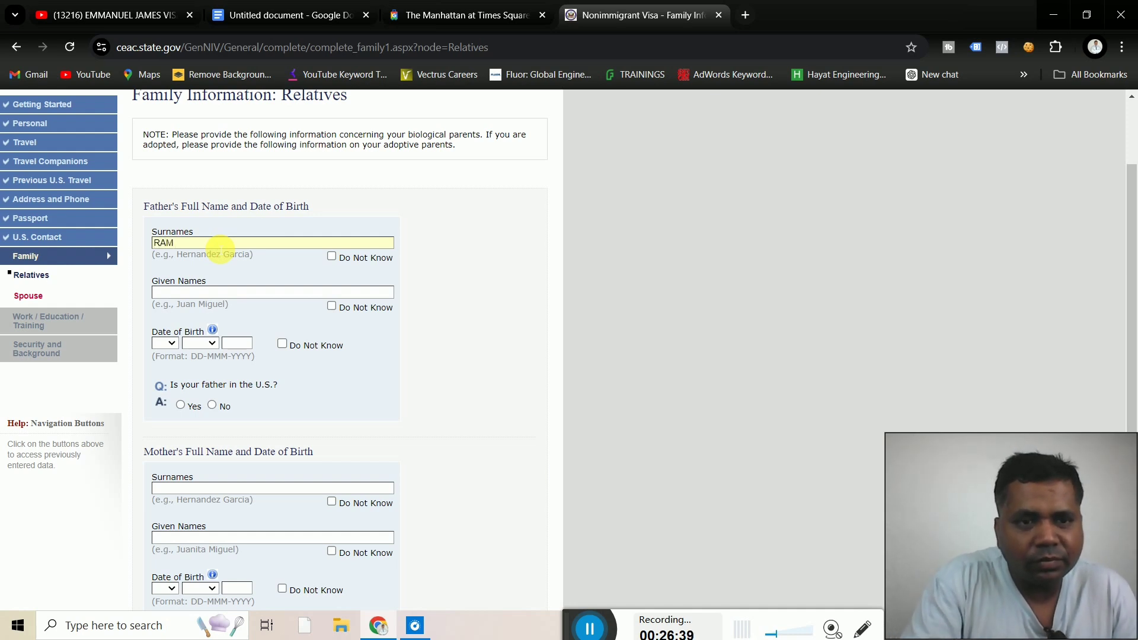
pyautogui.press('BackSpace')
pyautogui.press('BackSpace')
pyautogui.press('BackSpace')
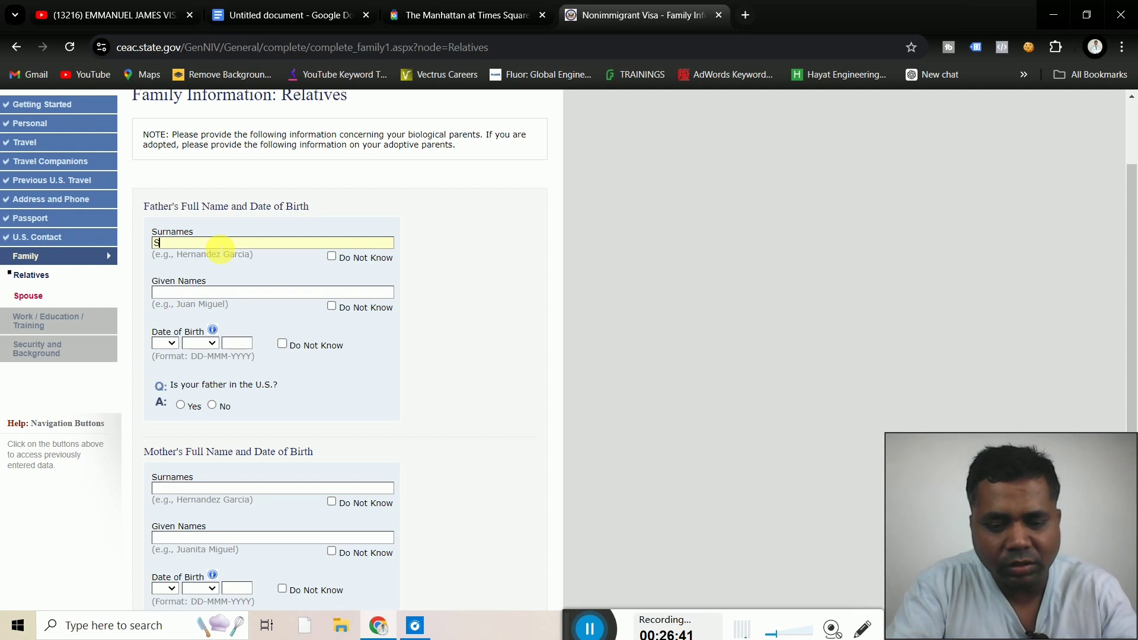
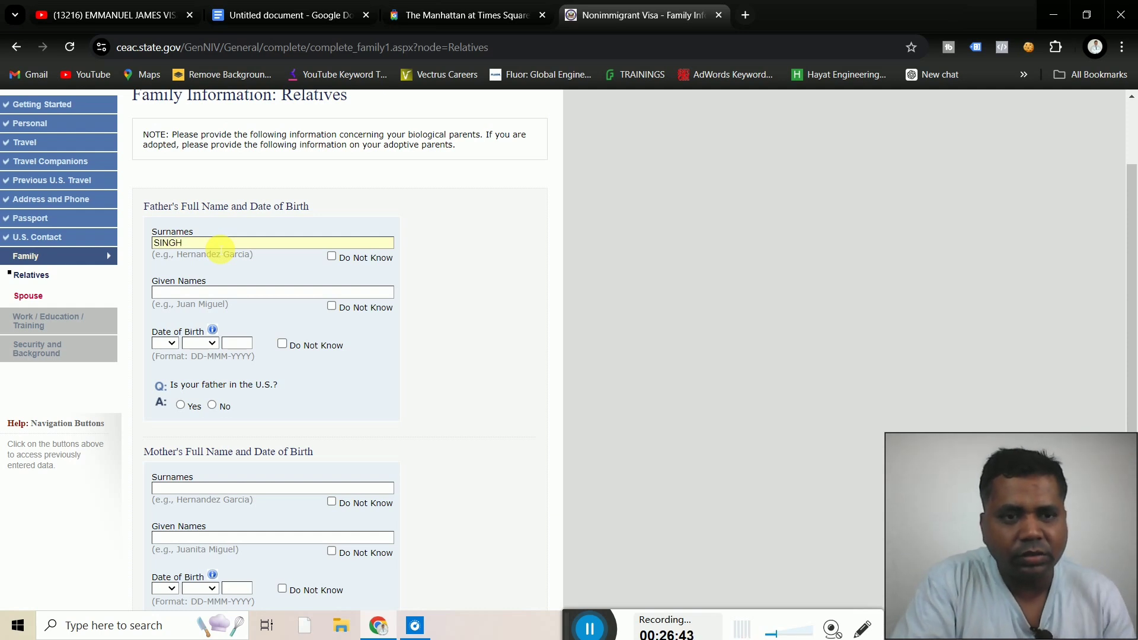
pyautogui.click(205, 295)
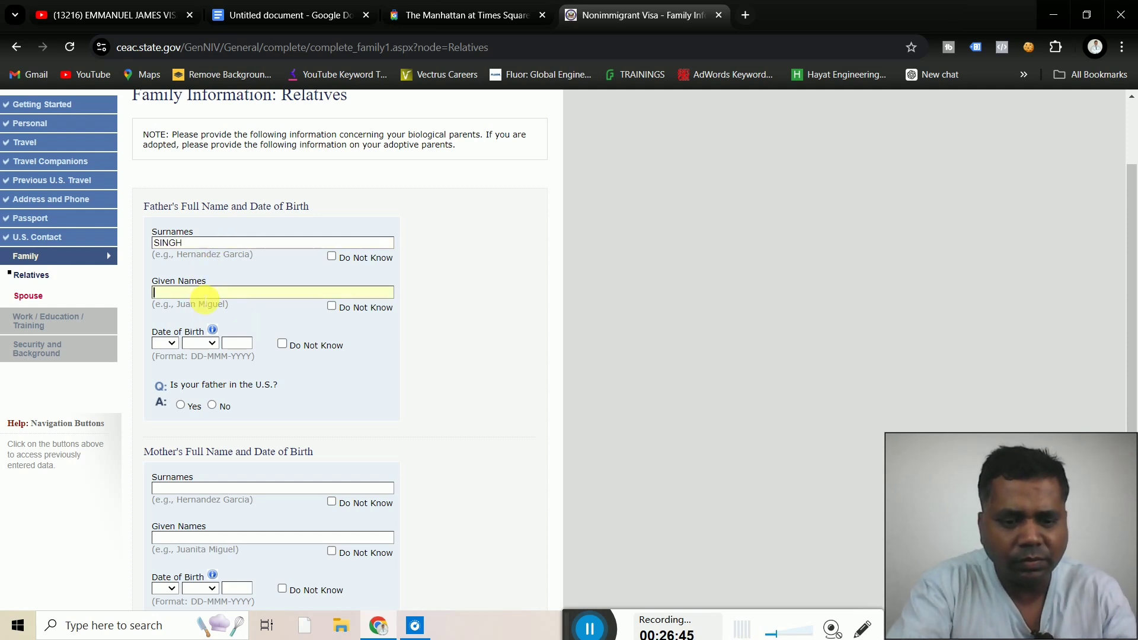
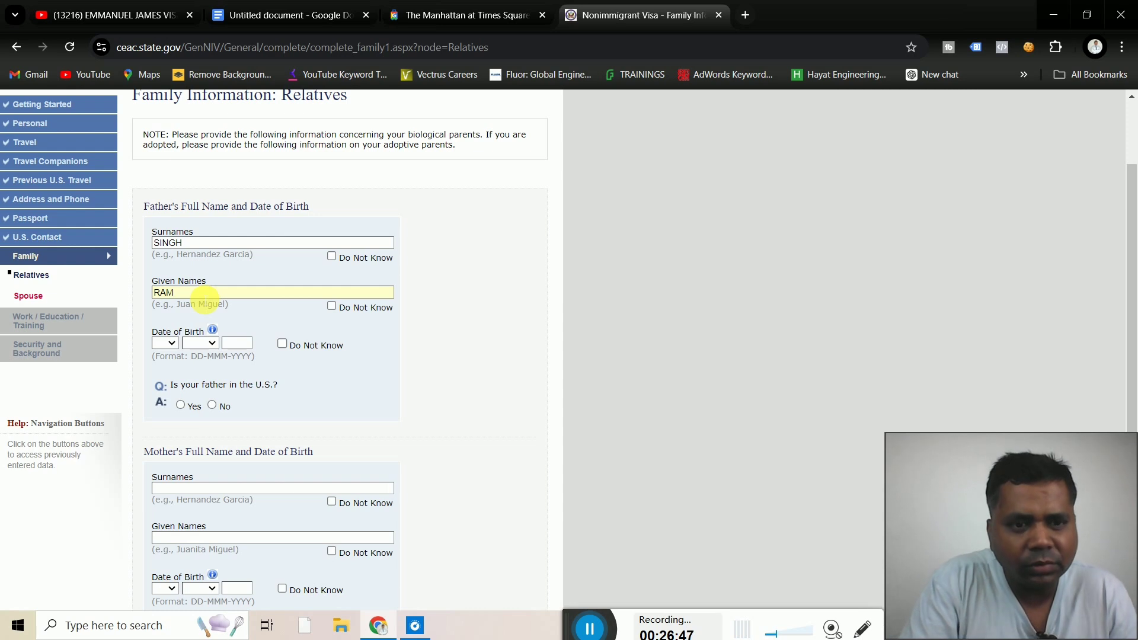
pyautogui.click(165, 345)
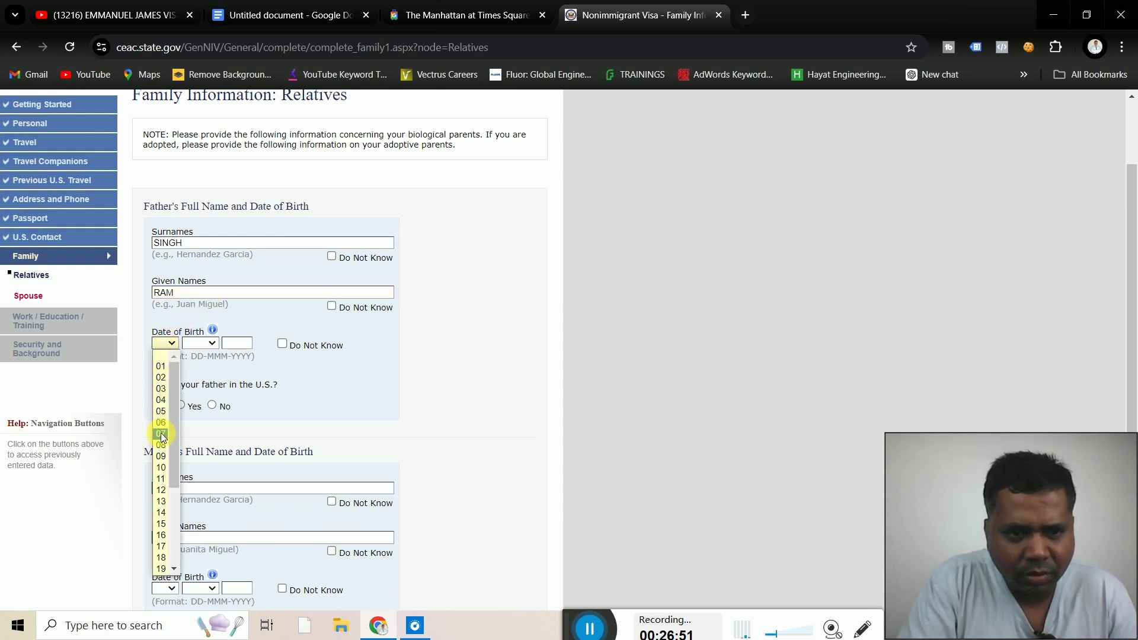
pyautogui.click(162, 467)
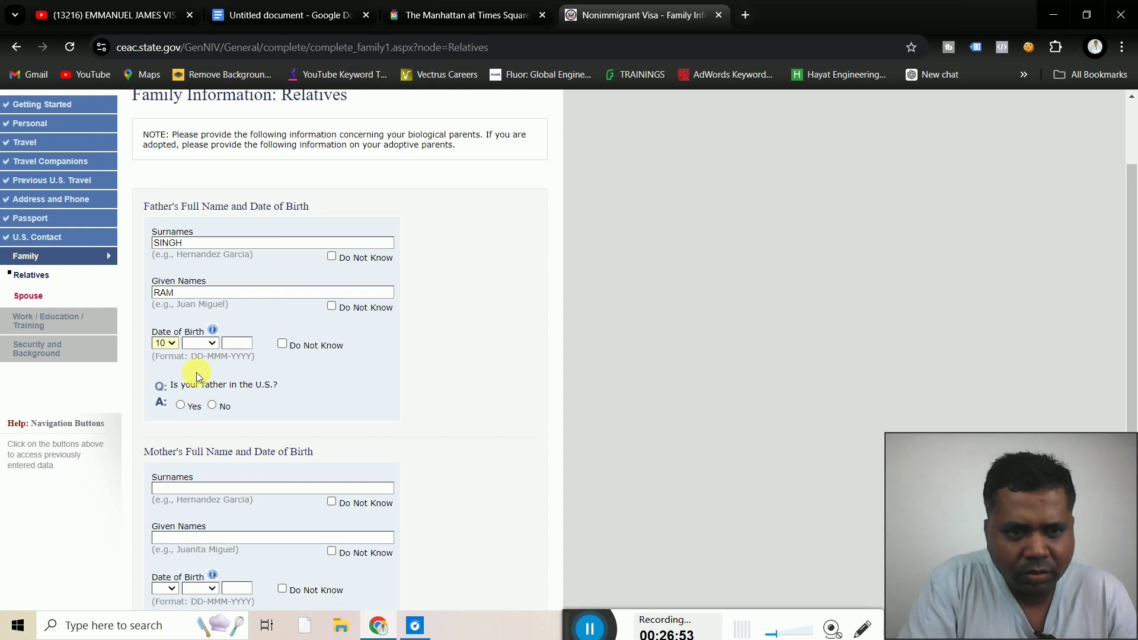
pyautogui.click(201, 345)
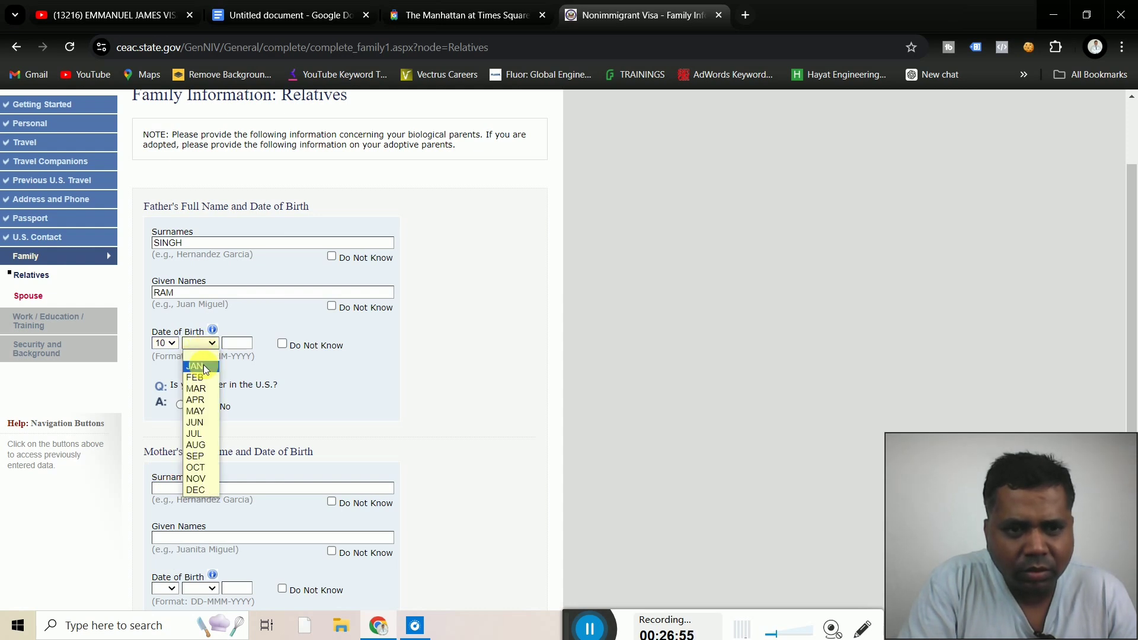
pyautogui.click(204, 364)
pyautogui.click(237, 342)
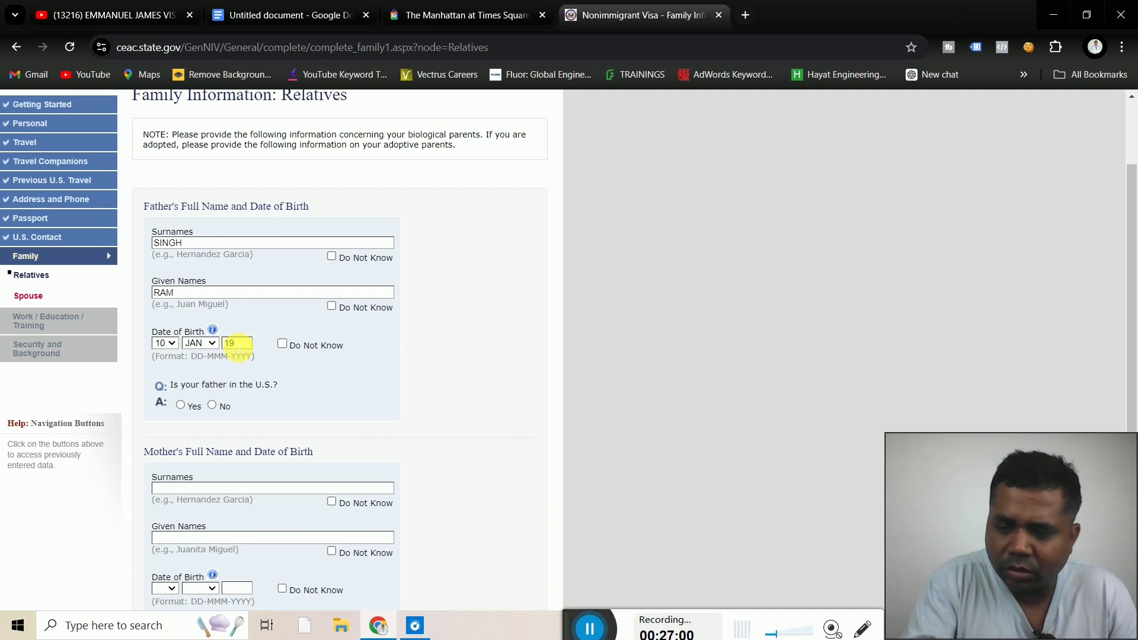
pyautogui.click(379, 386)
pyautogui.scroll(-1, 378, 386)
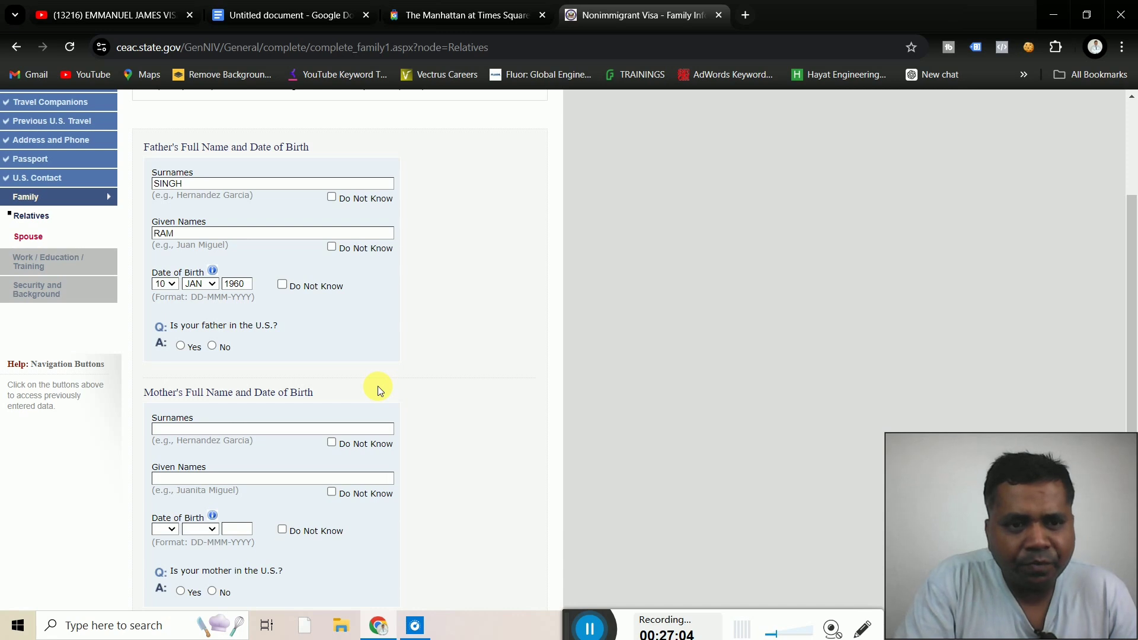
pyautogui.click(212, 347)
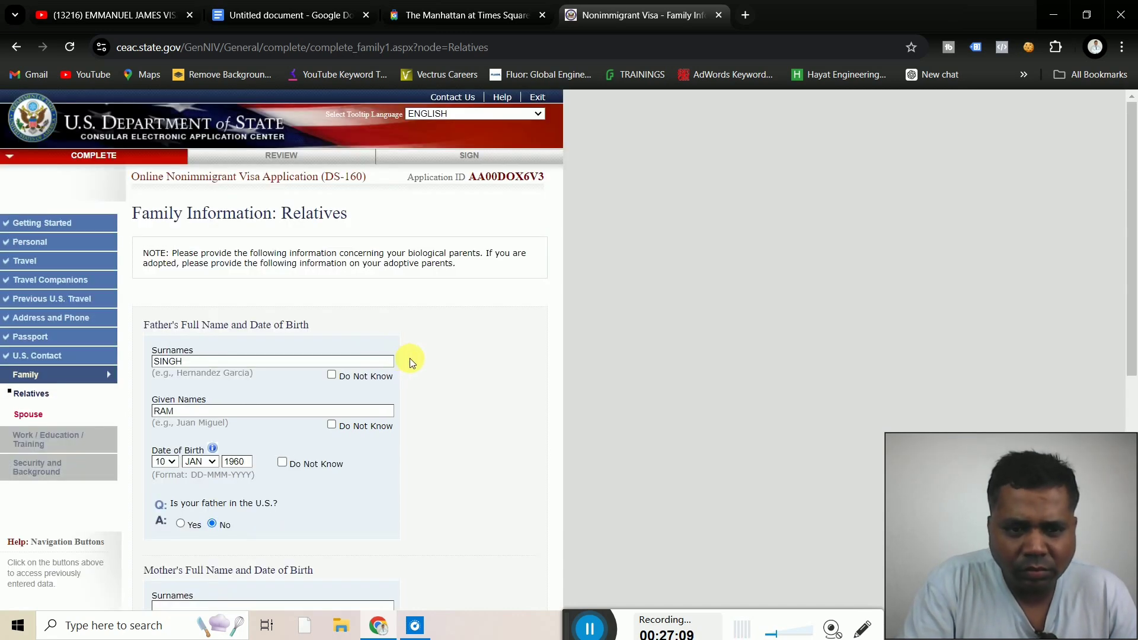
pyautogui.scroll(-3, 411, 358)
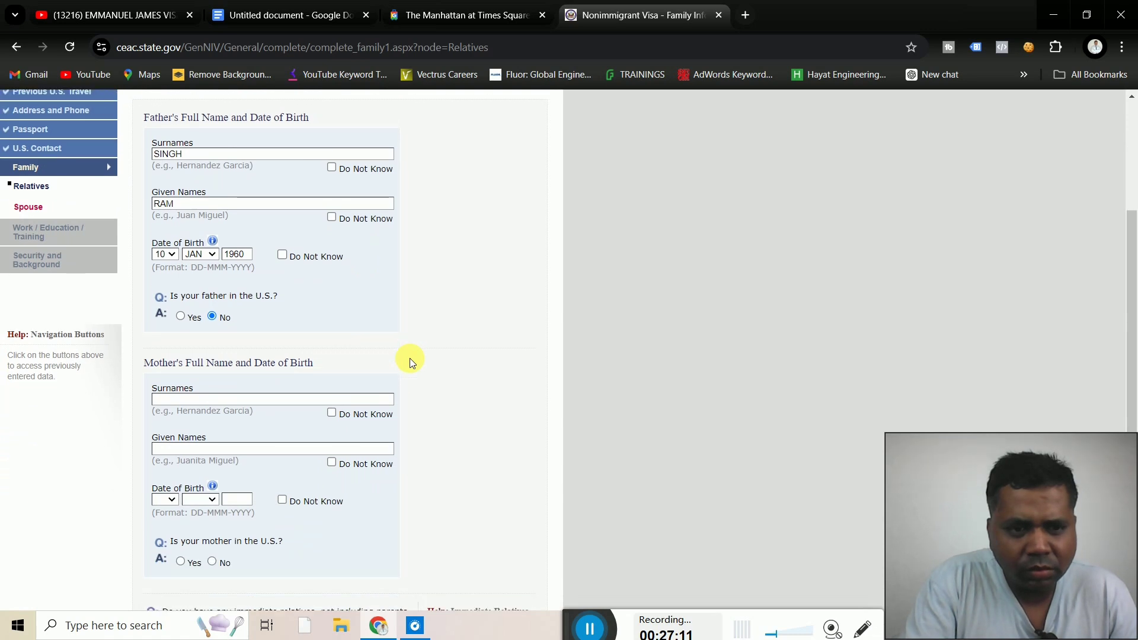
pyautogui.scroll(-1, 411, 358)
# Enter the mother's surname and given names
pyautogui.click(302, 341)
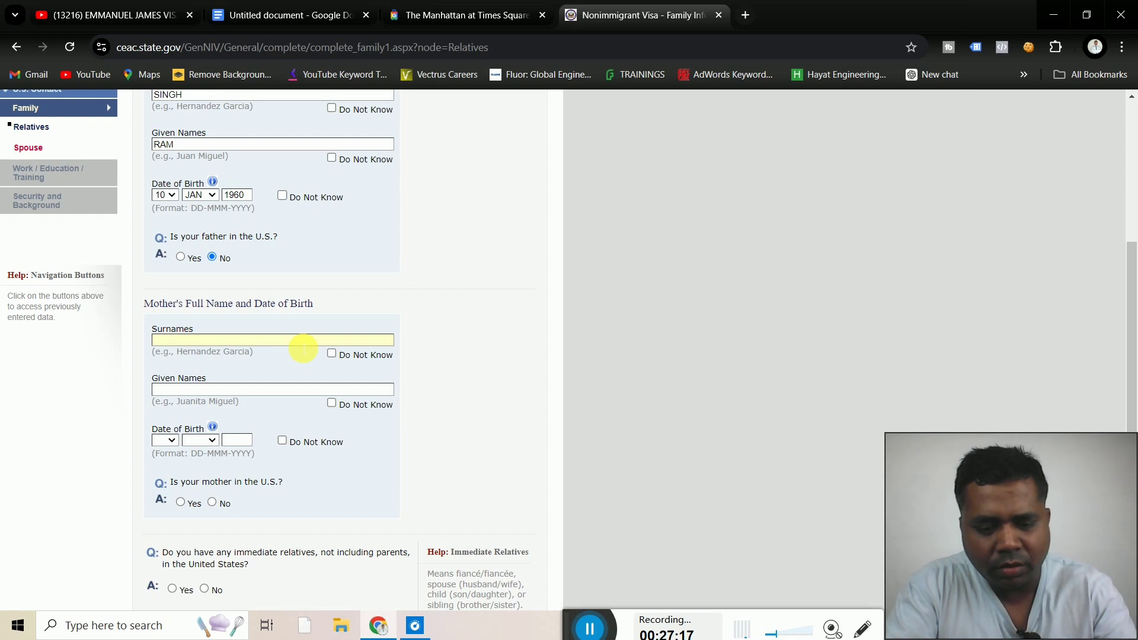
pyautogui.write('RE')
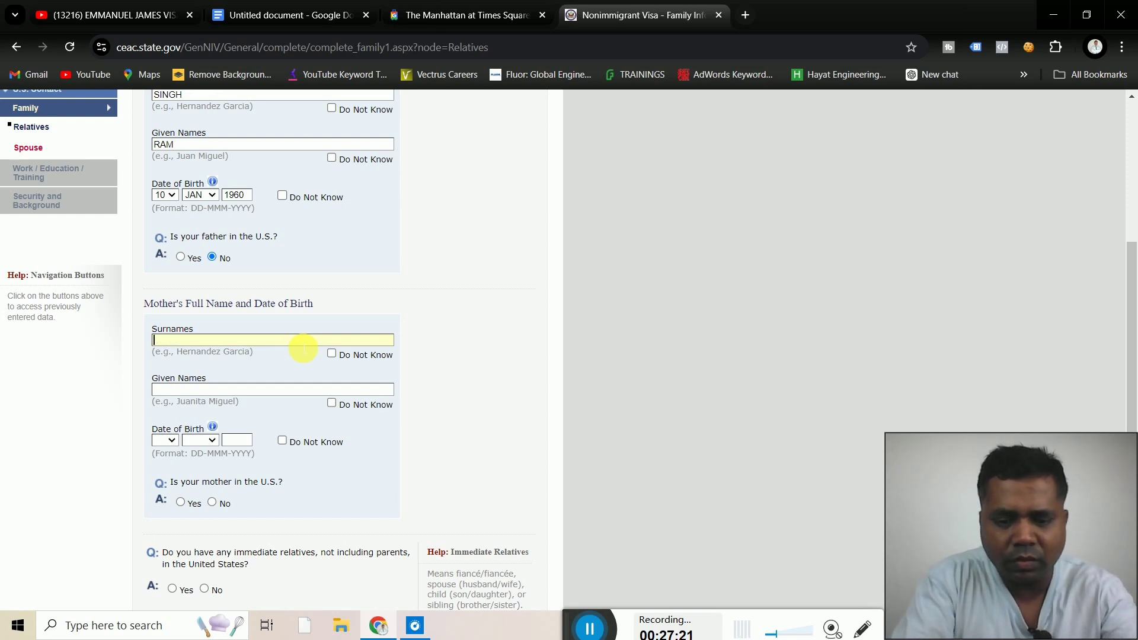
pyautogui.write('KUMAR')
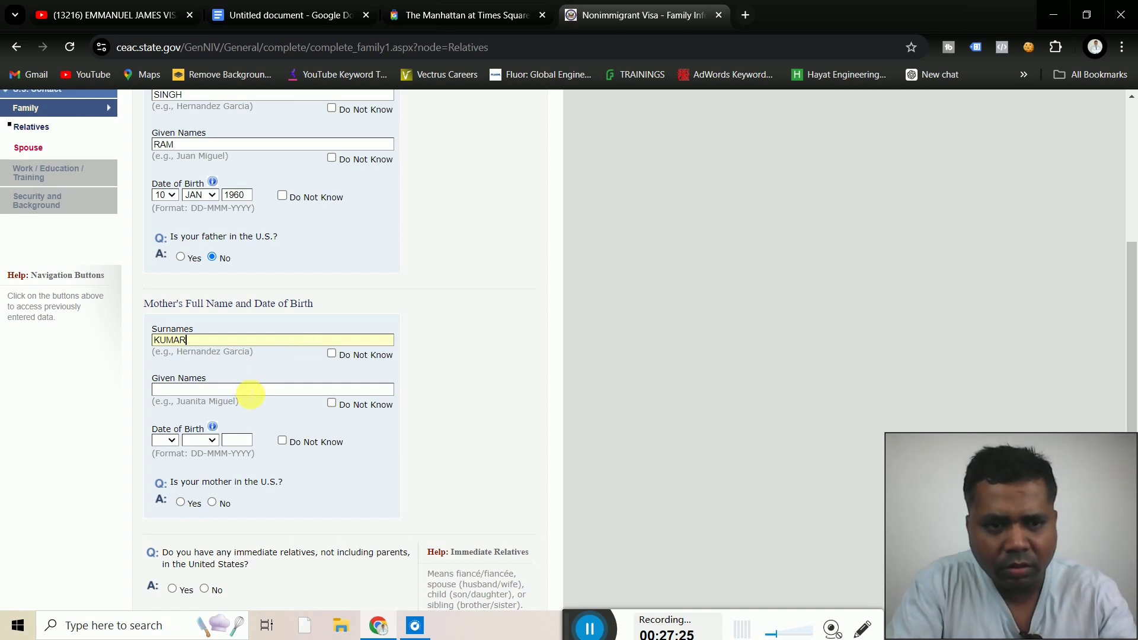
pyautogui.click(170, 393)
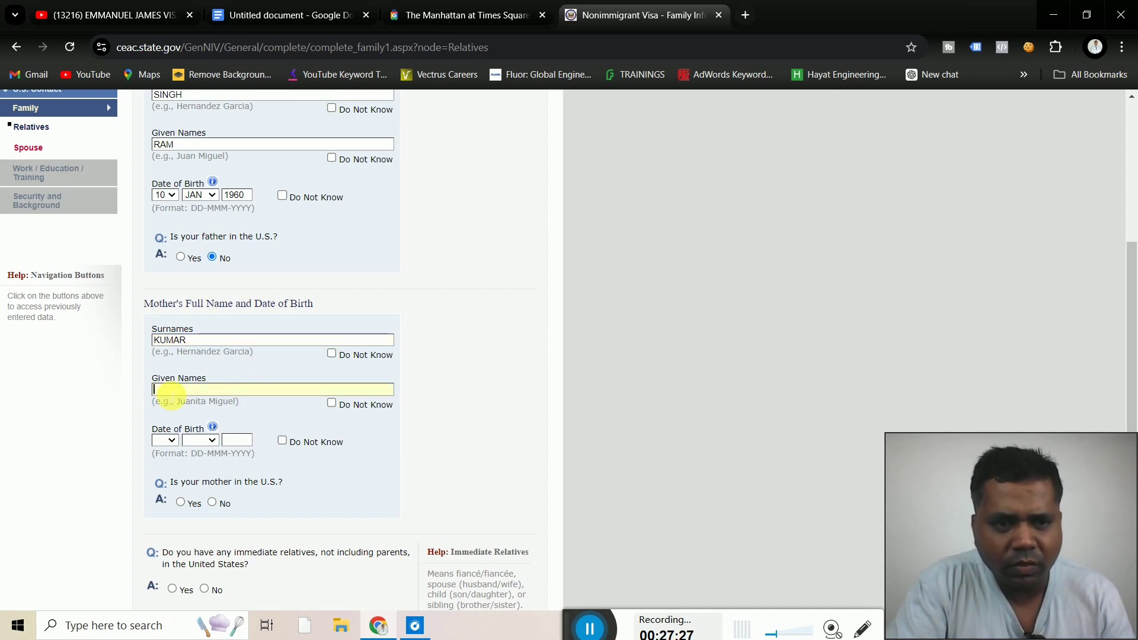
pyautogui.write('REET')
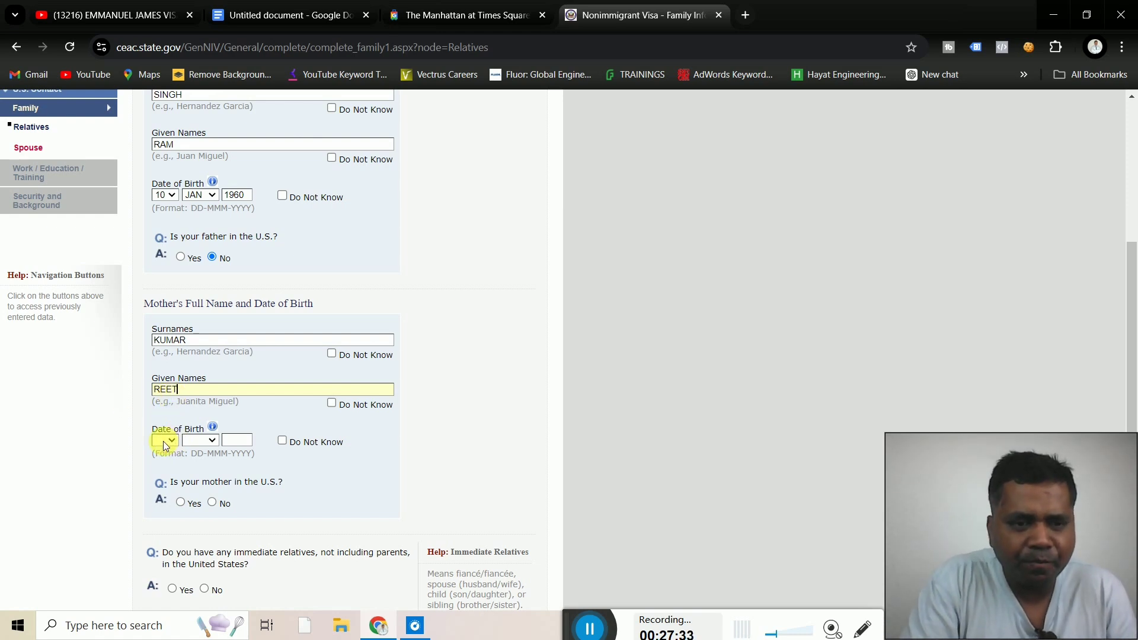
pyautogui.click(126, 419)
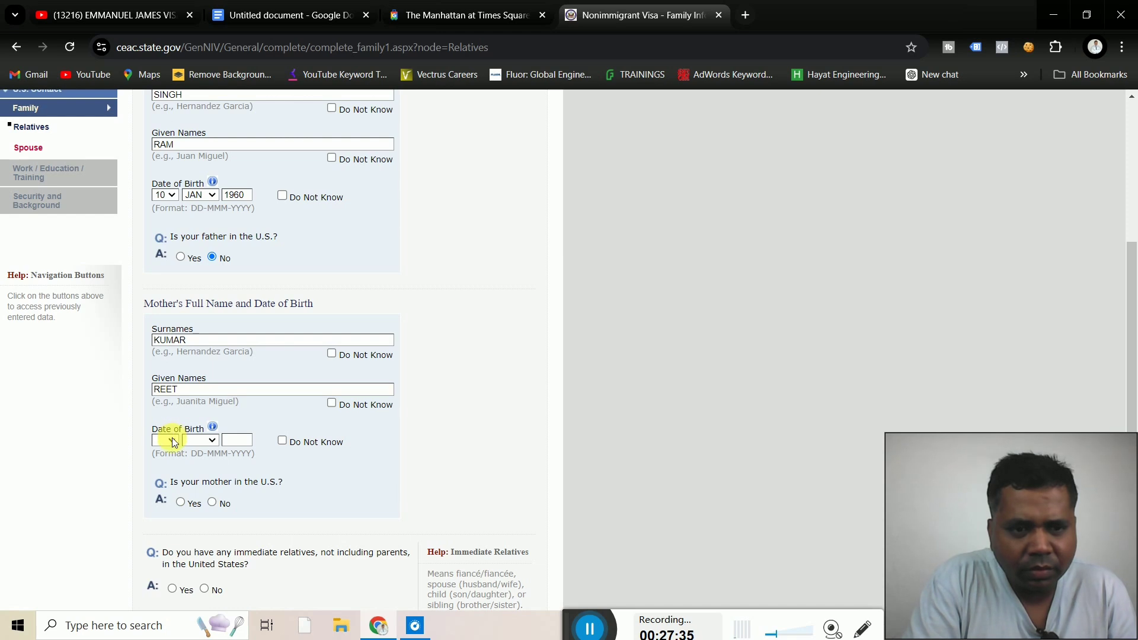
# Set the mother's birth date to 10 DEC 1960
pyautogui.click(172, 440)
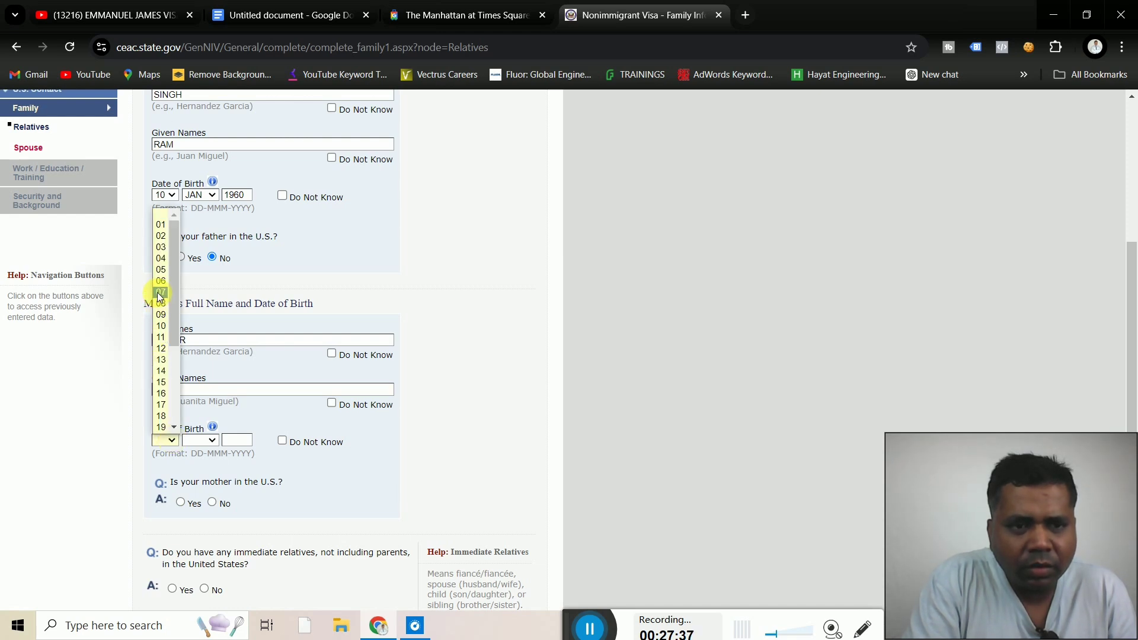
pyautogui.click(160, 326)
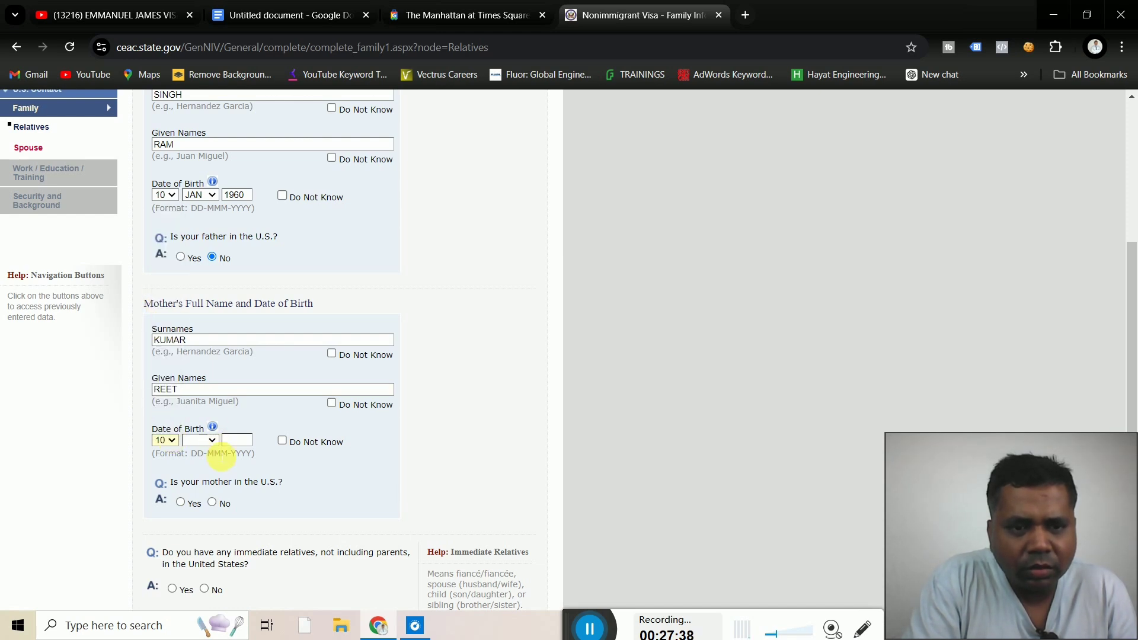
pyautogui.click(211, 442)
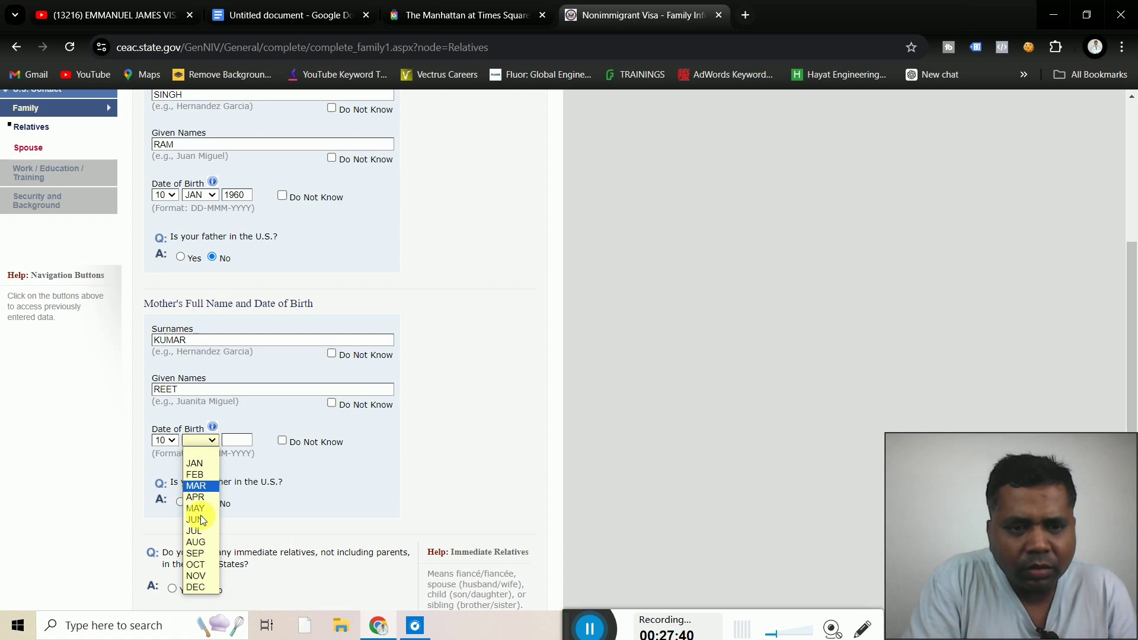
pyautogui.click(201, 586)
pyautogui.click(238, 441)
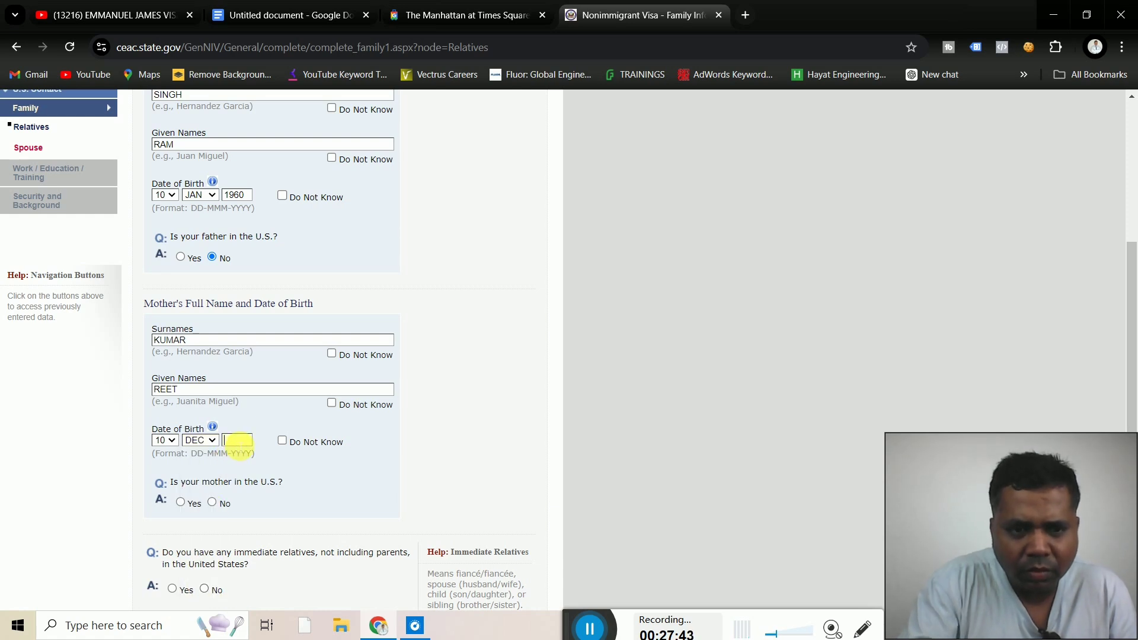
pyautogui.write('1960')
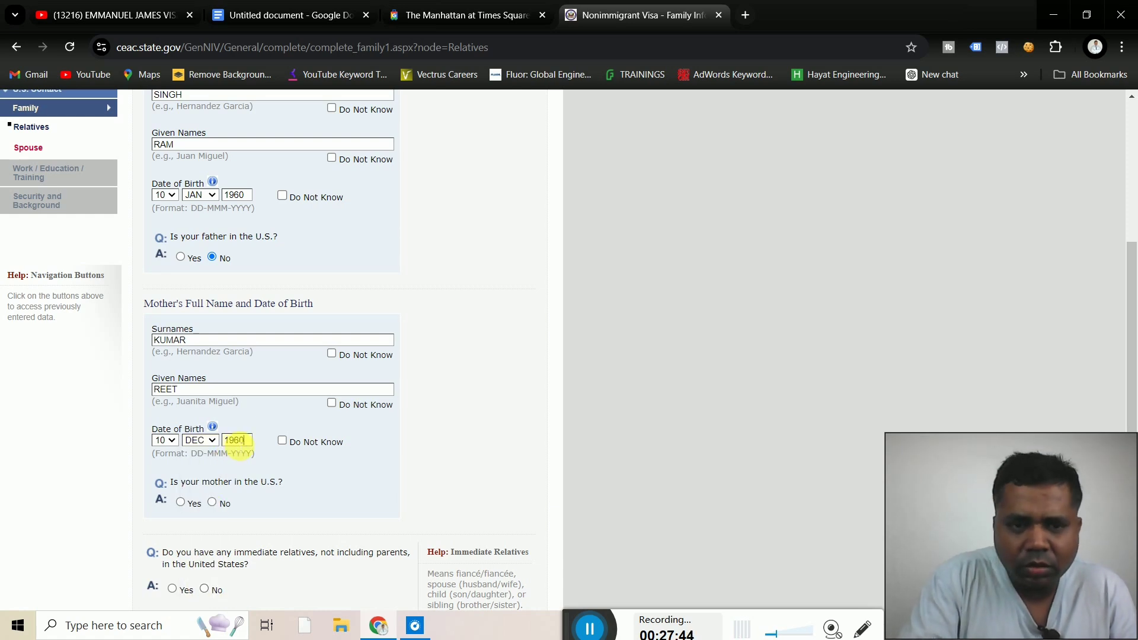
# Answer No to the mother being in the U.S. and No for immediate relatives there
pyautogui.click(212, 503)
pyautogui.scroll(2, 458, 444)
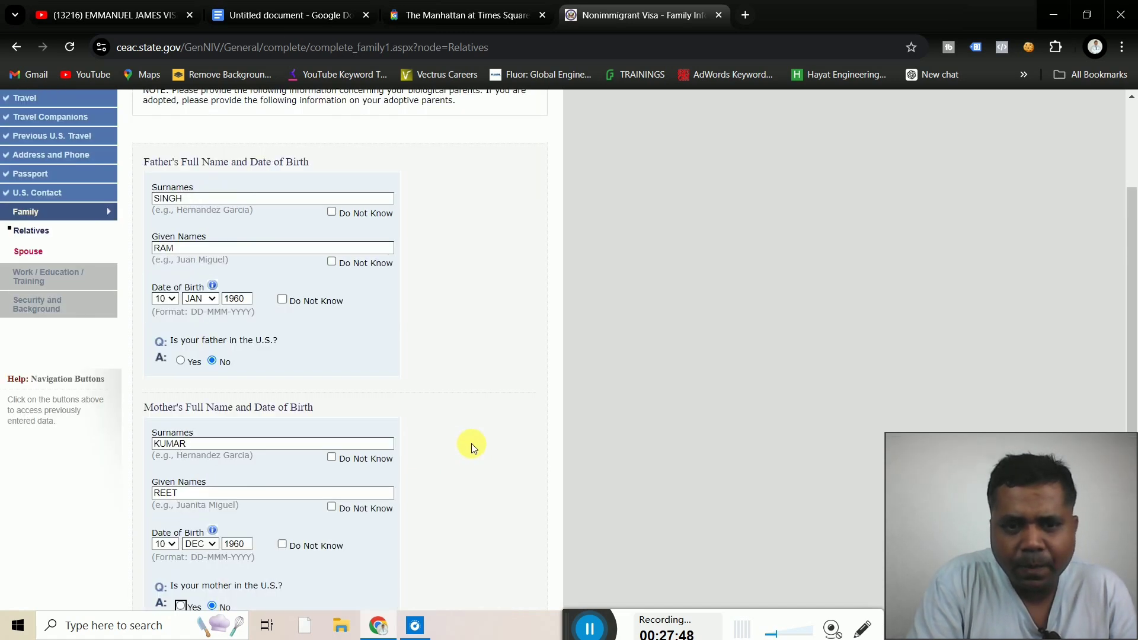
pyautogui.scroll(-5, 471, 444)
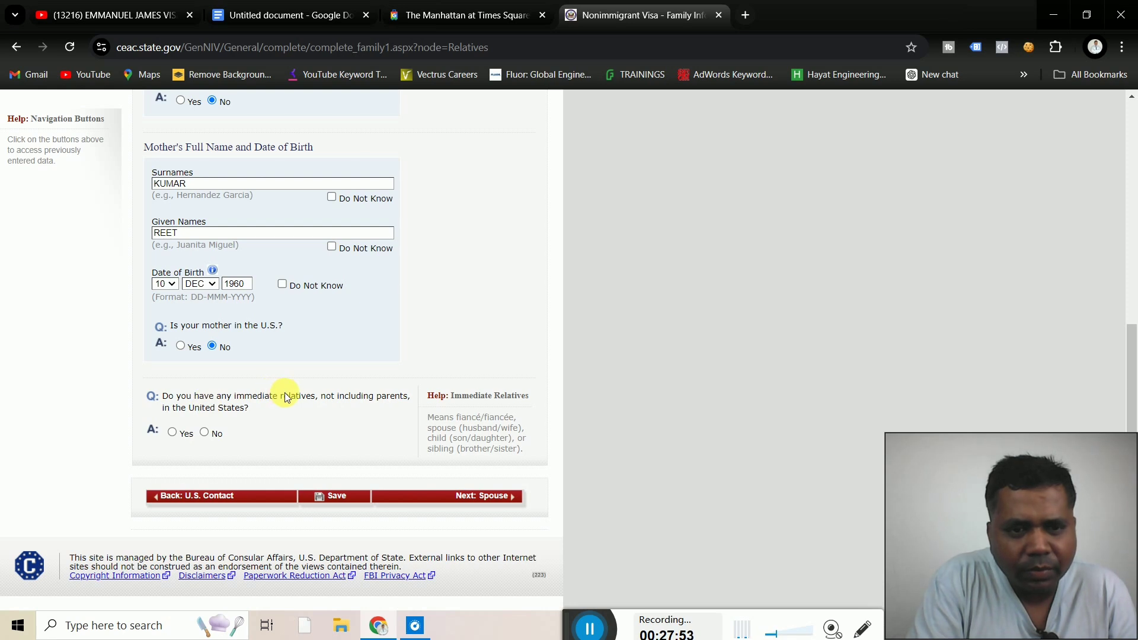
pyautogui.click(205, 432)
pyautogui.scroll(3, 442, 492)
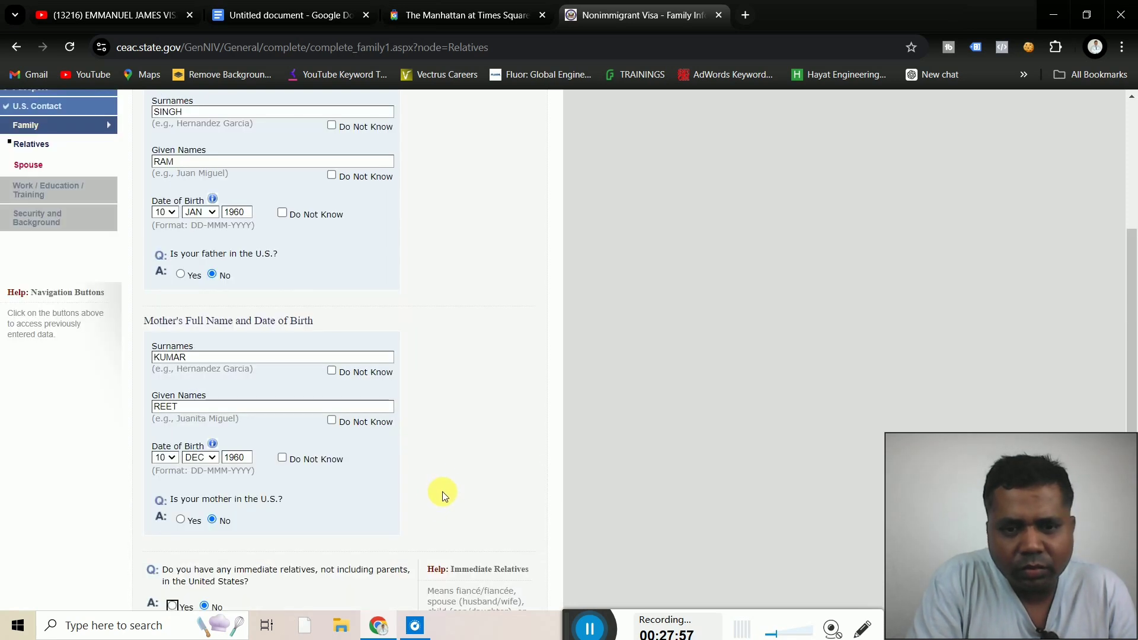
pyautogui.scroll(-3, 472, 471)
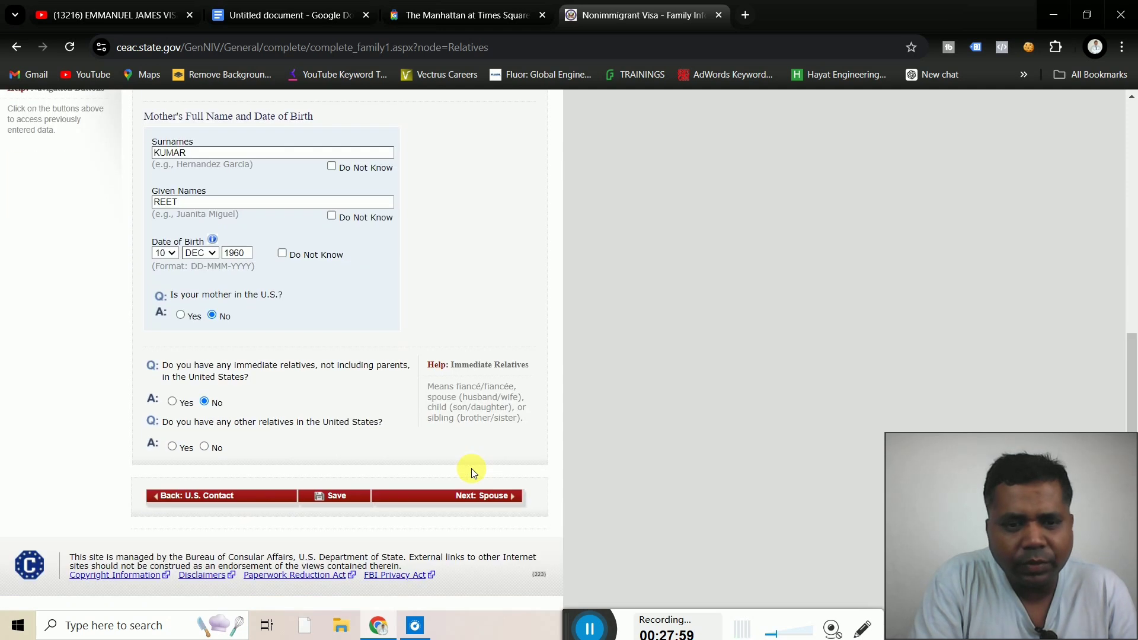
# Mark No for other relatives in the U.S. and continue to Family Information: Spouse
pyautogui.click(485, 498)
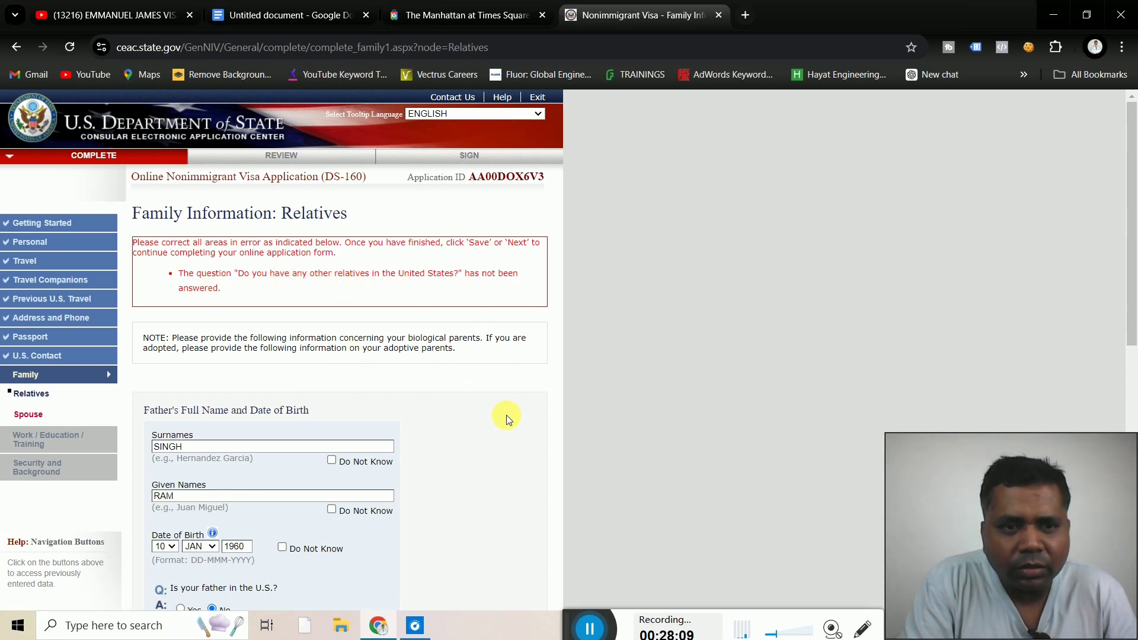
pyautogui.scroll(-5, 506, 418)
pyautogui.scroll(-3, 507, 418)
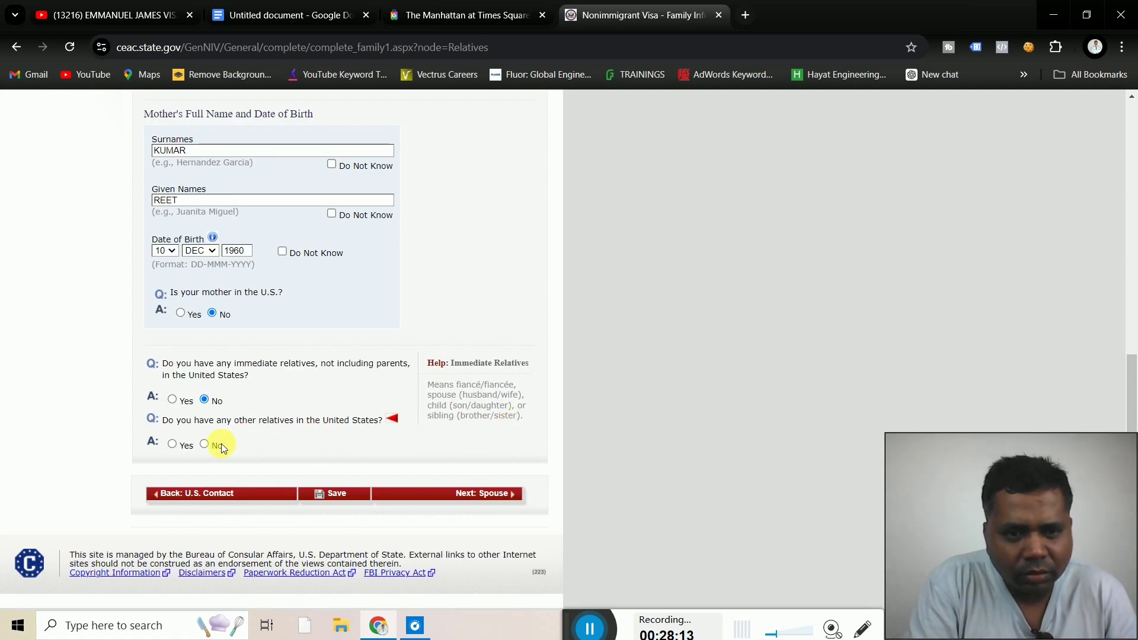
pyautogui.click(204, 444)
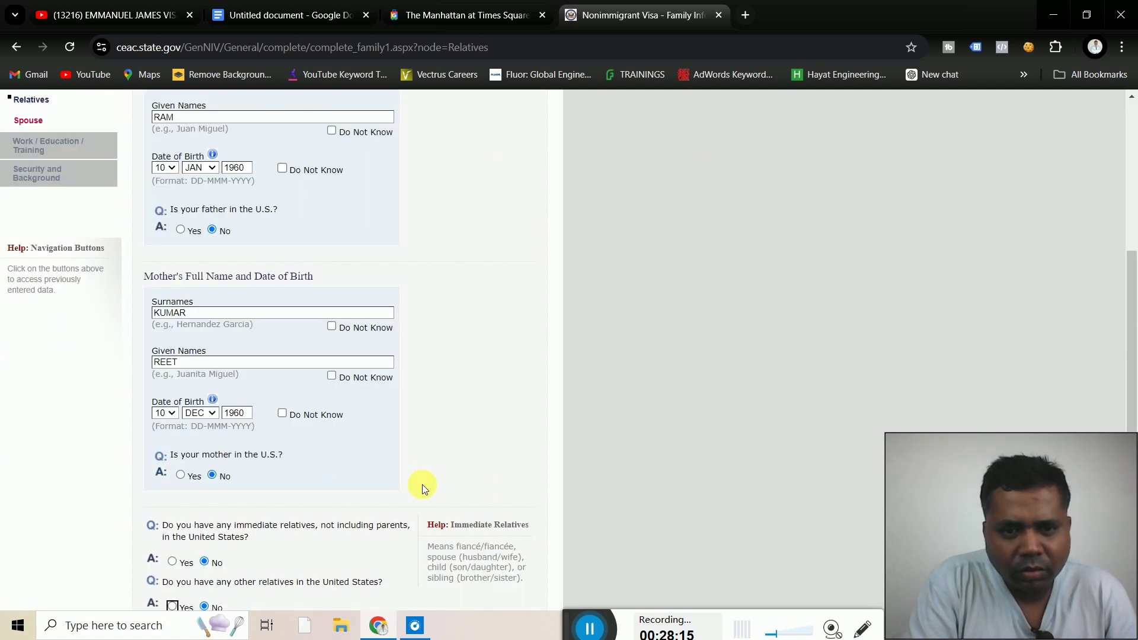
pyautogui.scroll(-3, 492, 438)
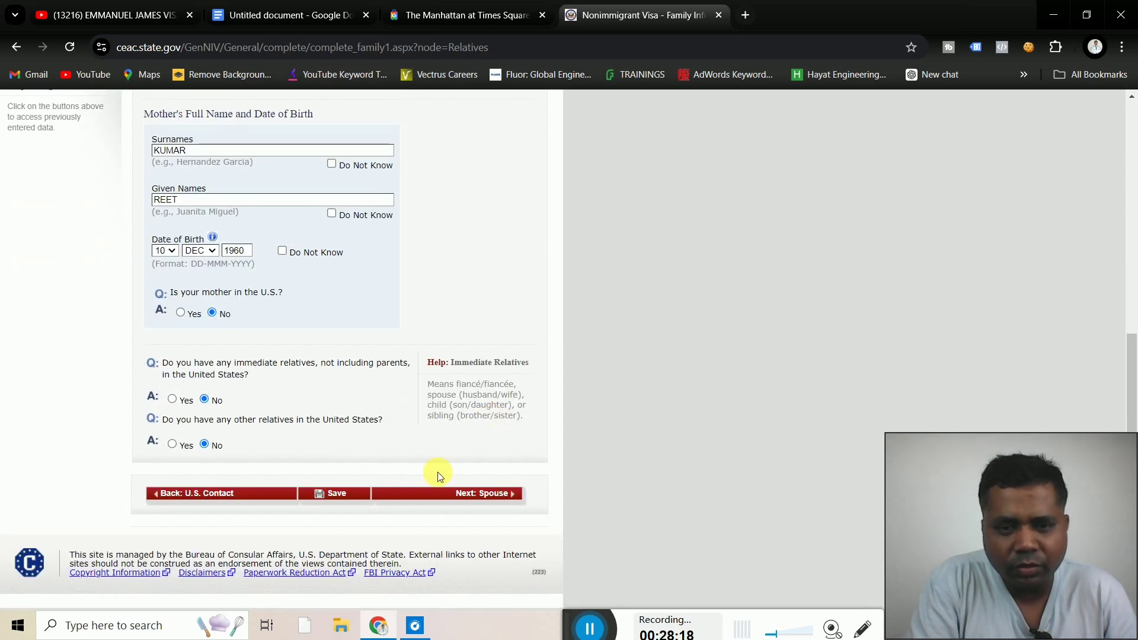
pyautogui.click(478, 500)
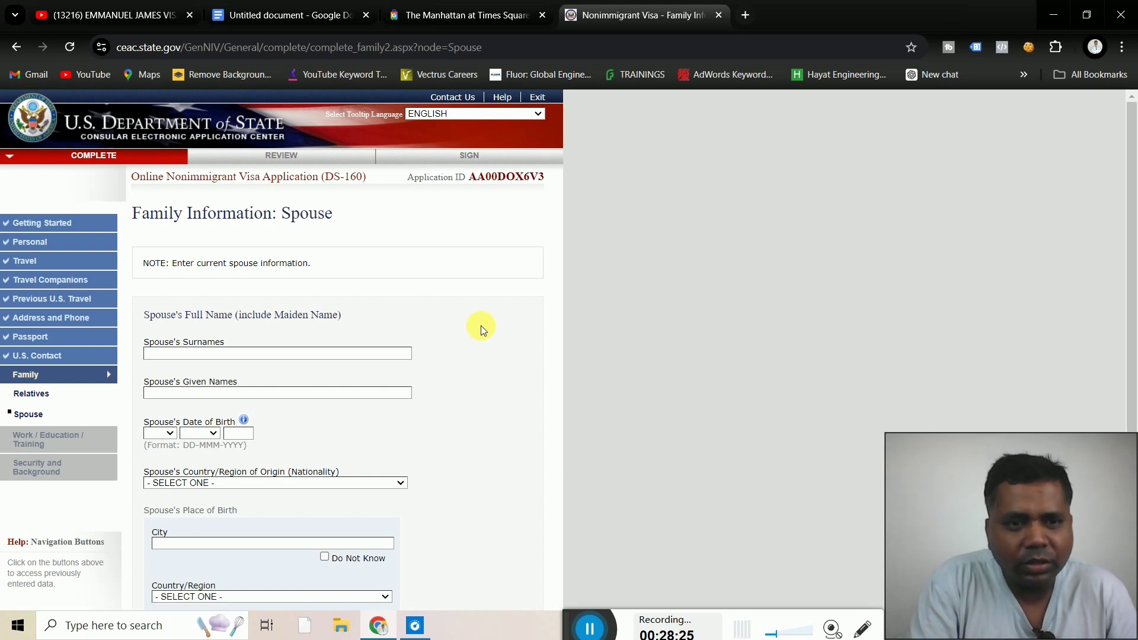
# Enter the spouse's surname and given names
pyautogui.scroll(-1, 481, 325)
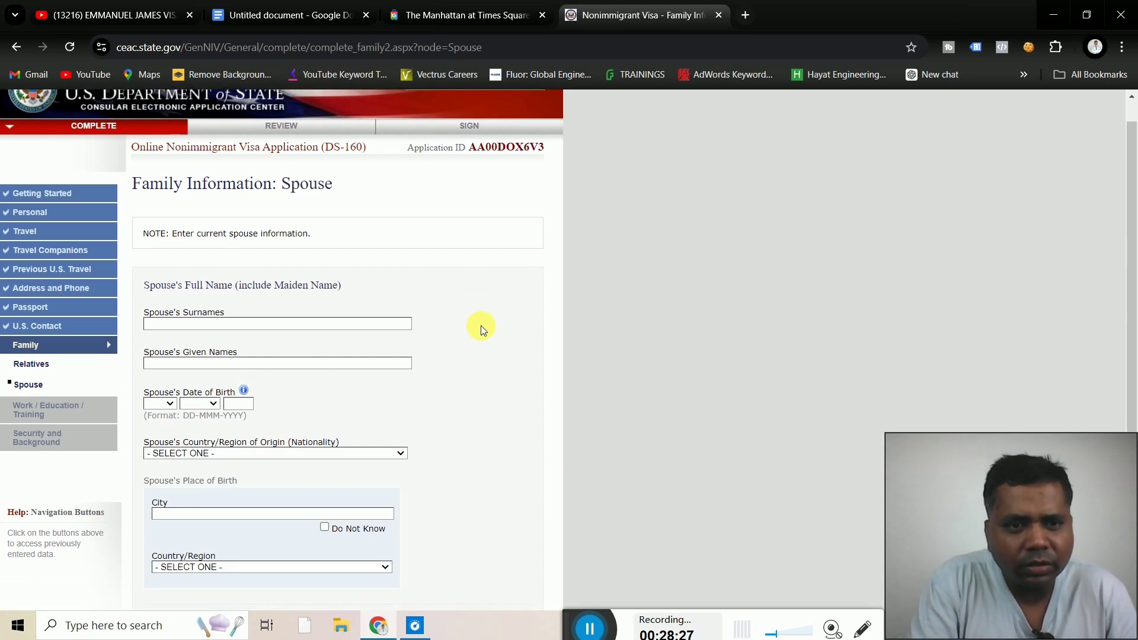
pyautogui.scroll(-3, 482, 325)
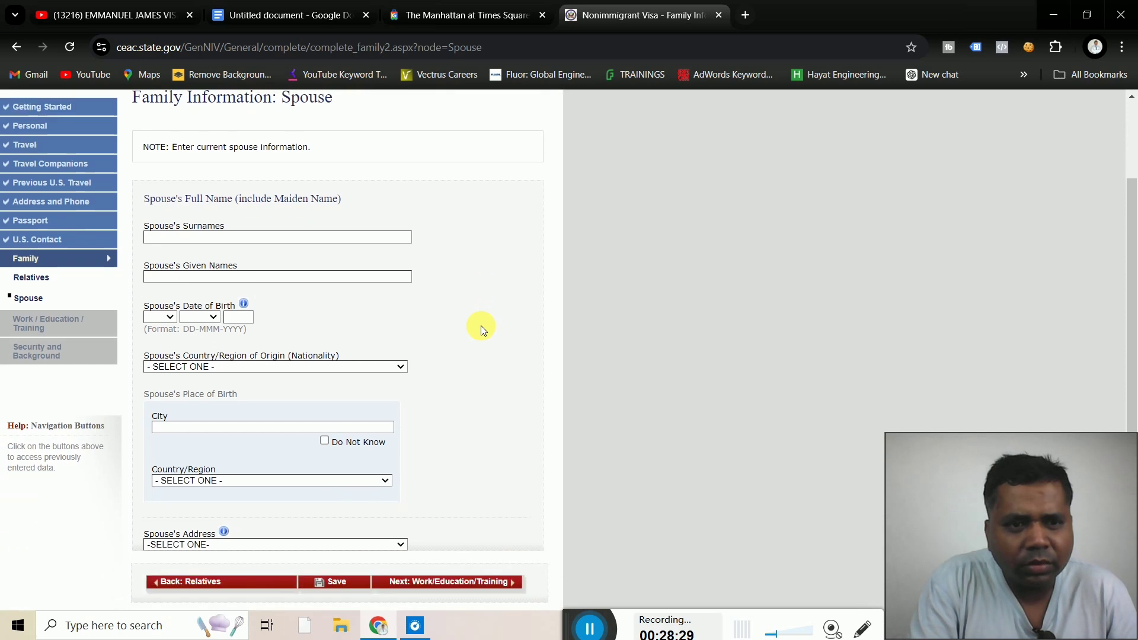
pyautogui.click(154, 235)
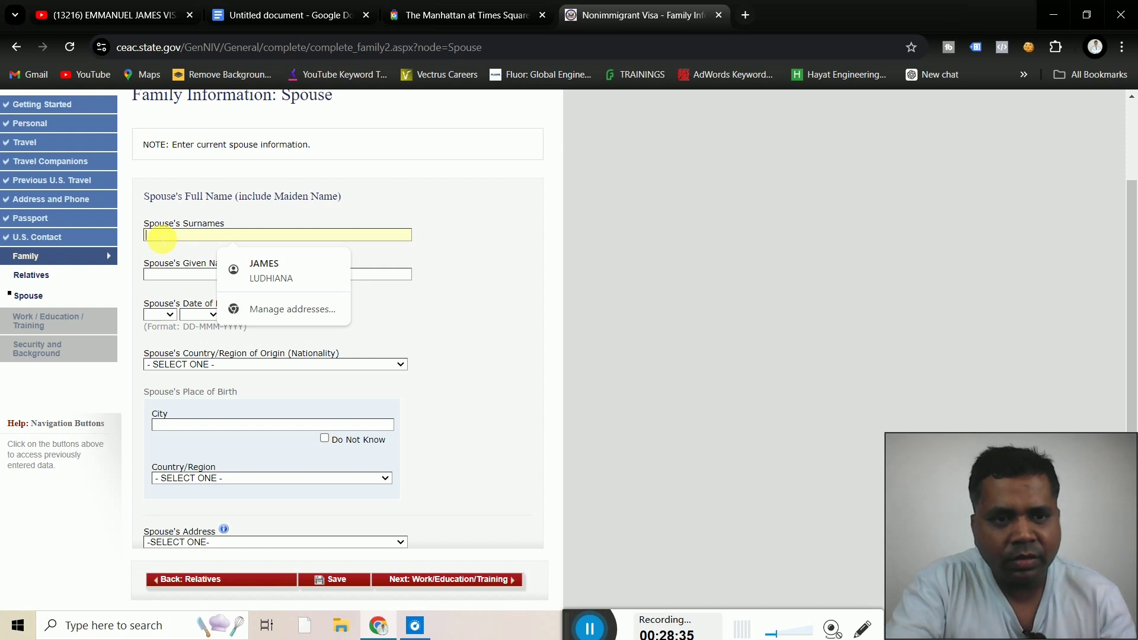
pyautogui.write('MO')
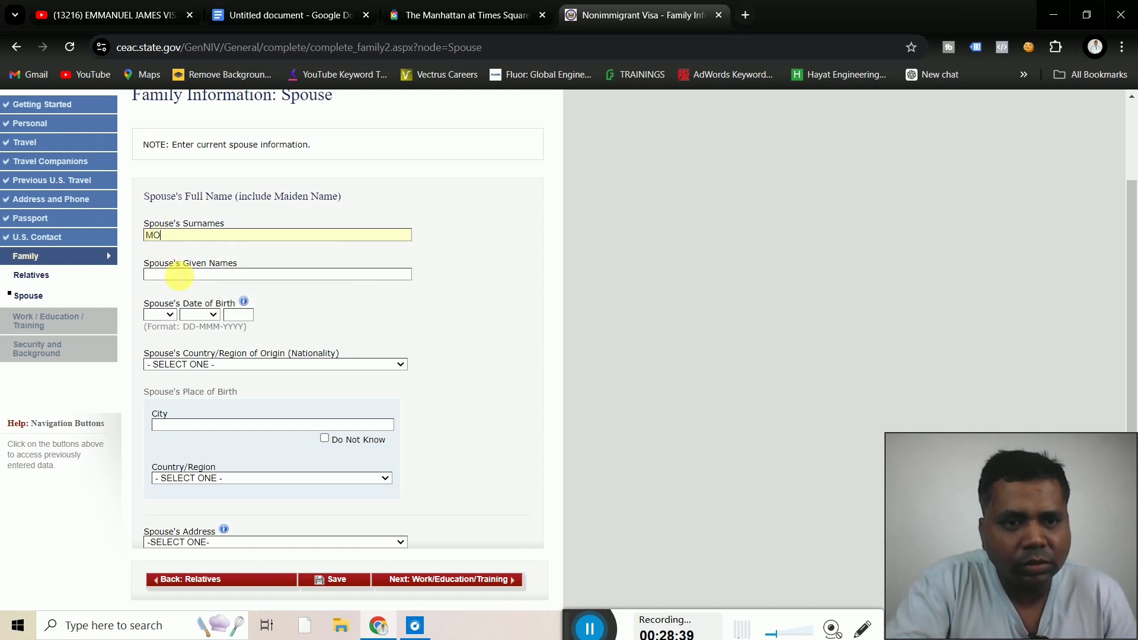
pyautogui.click(184, 278)
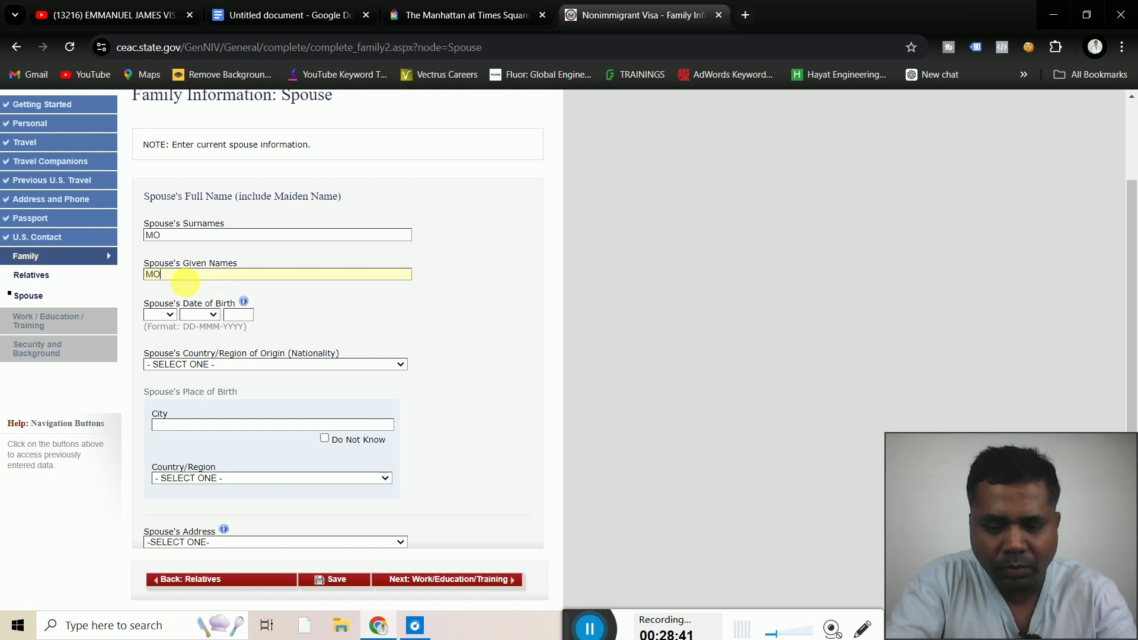
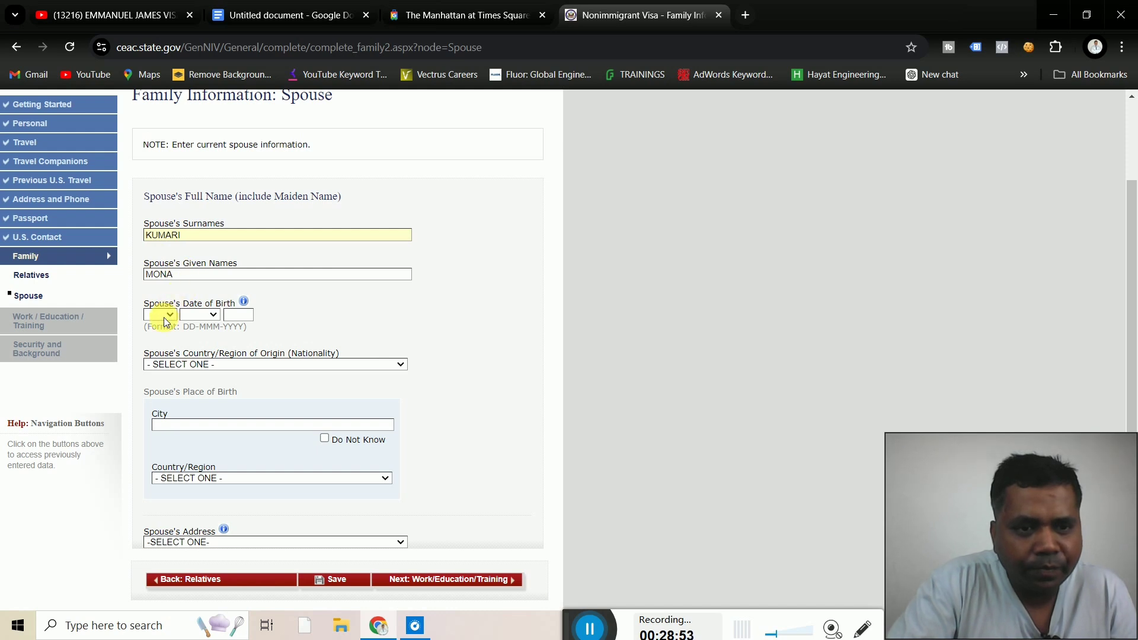
# Set the spouse's birth date to 01 JAN 1981
pyautogui.click(164, 317)
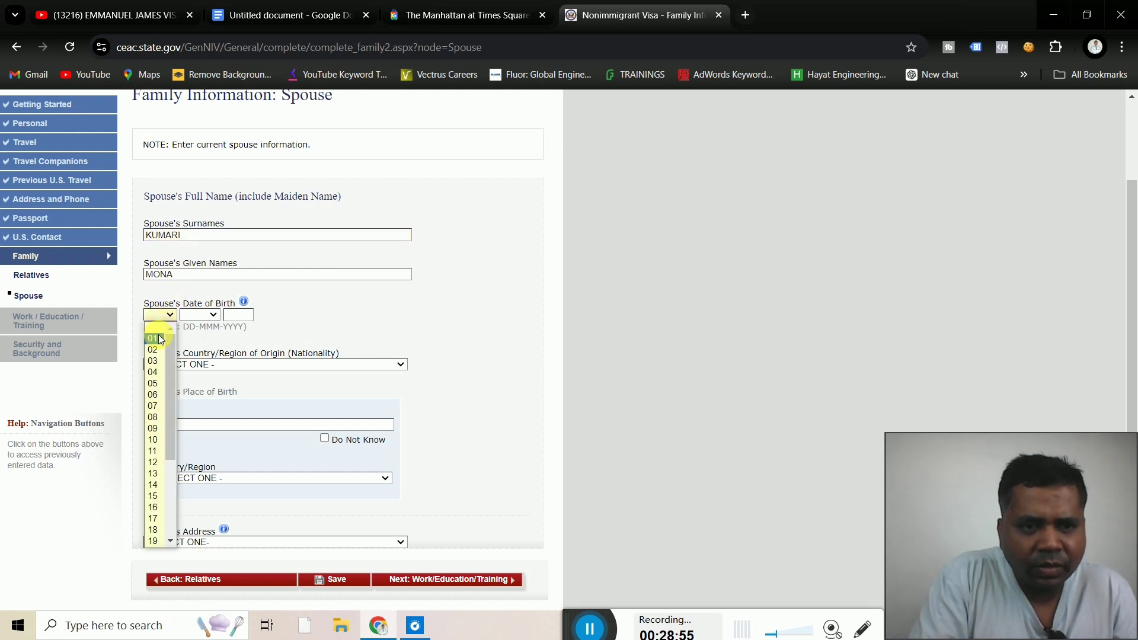
pyautogui.click(159, 338)
pyautogui.click(196, 317)
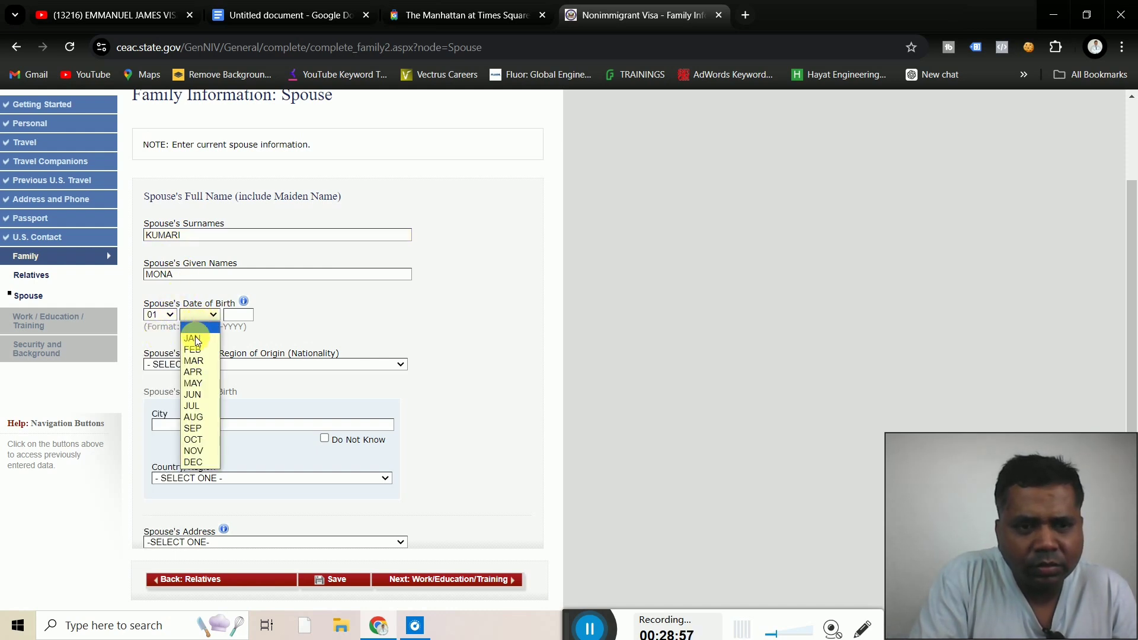
pyautogui.click(195, 339)
pyautogui.click(238, 315)
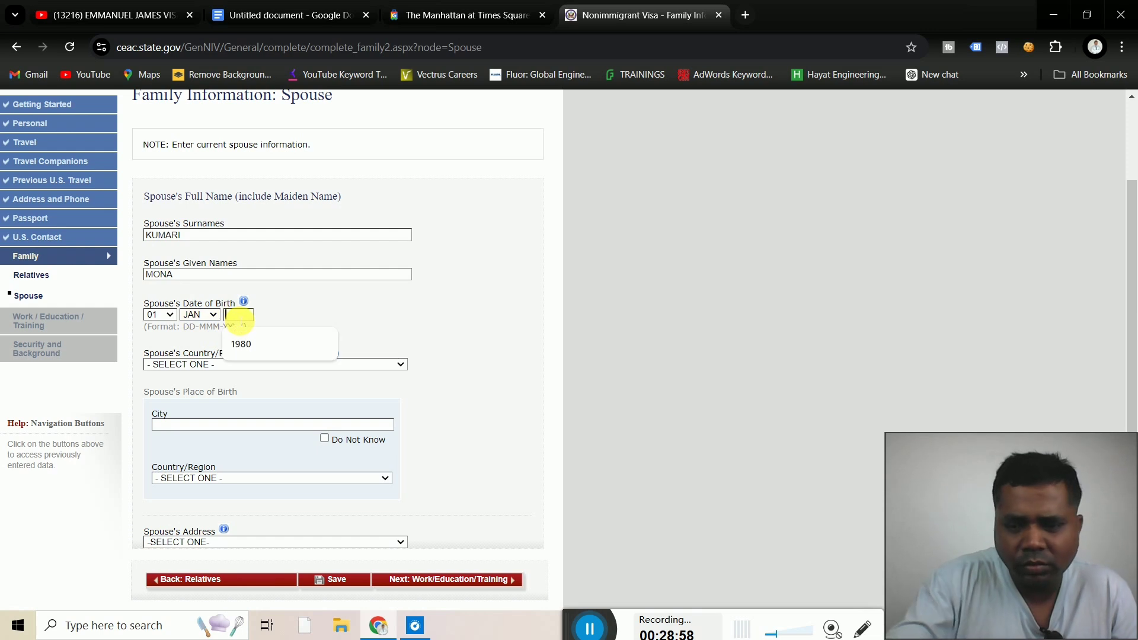
pyautogui.write('19')
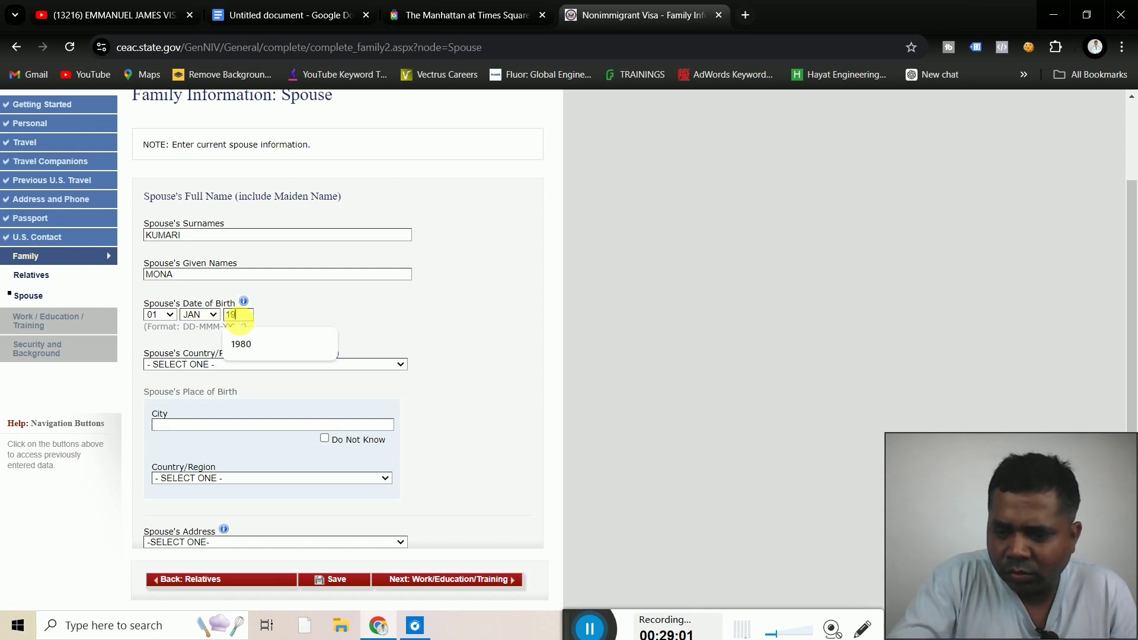
pyautogui.write('81')
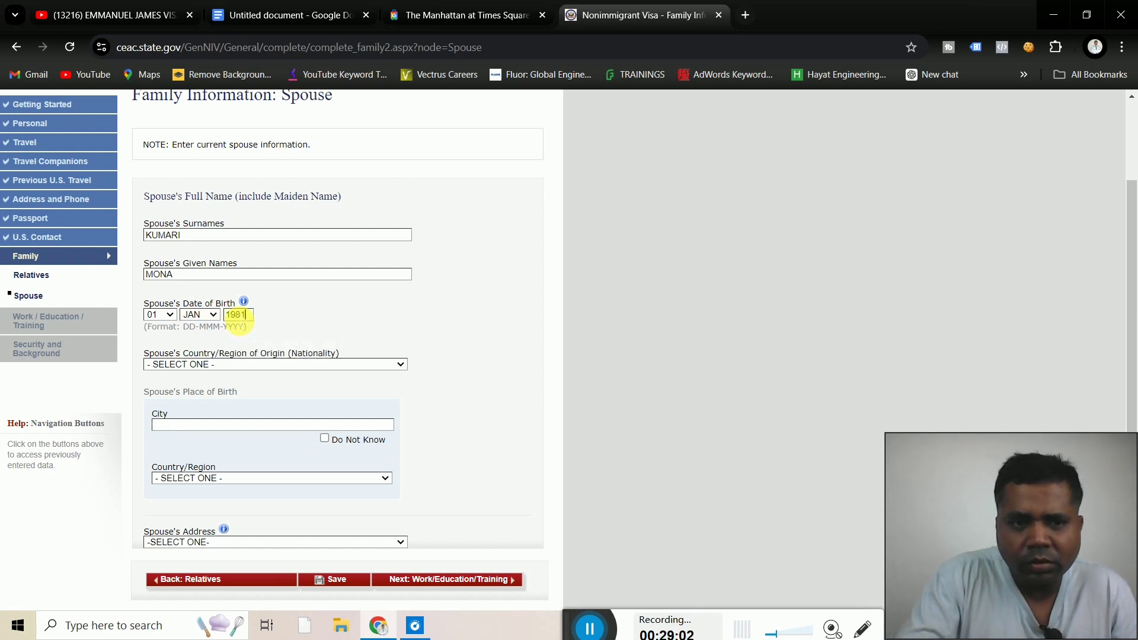
# Select INDIA as the spouse's nationality
pyautogui.click(225, 364)
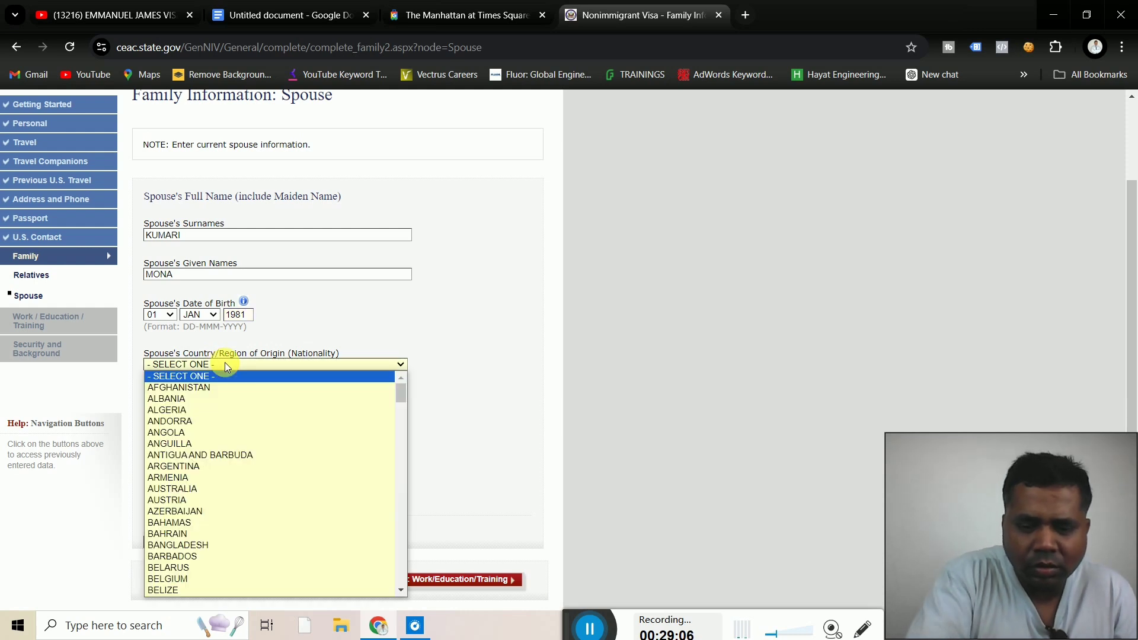
pyautogui.write('india')
pyautogui.press('Down')
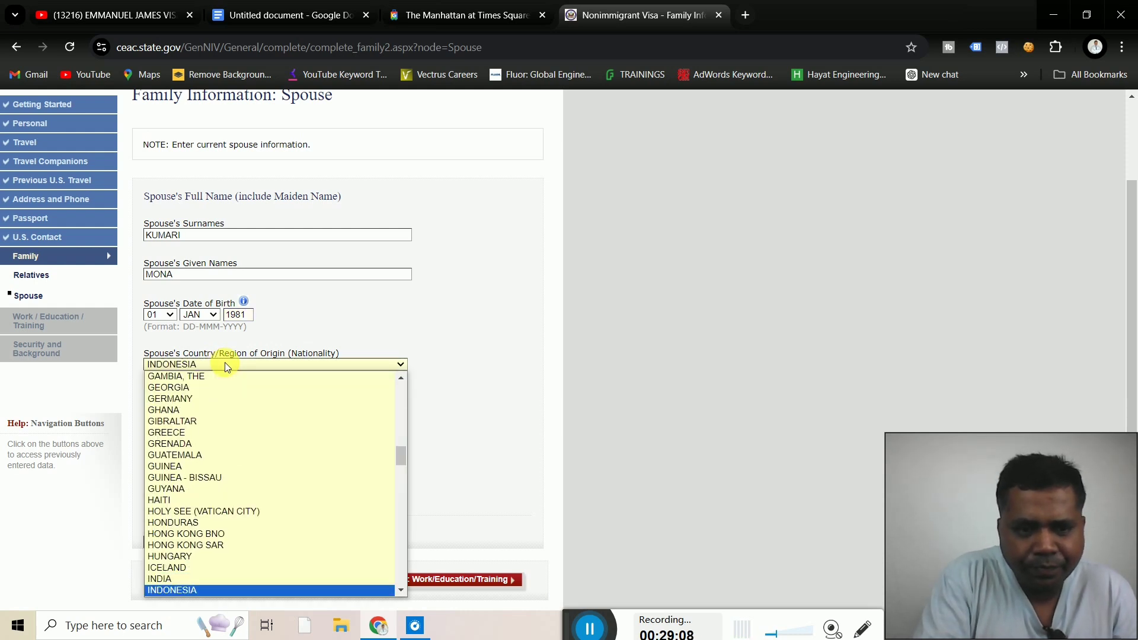
pyautogui.press('Up')
pyautogui.press('Return')
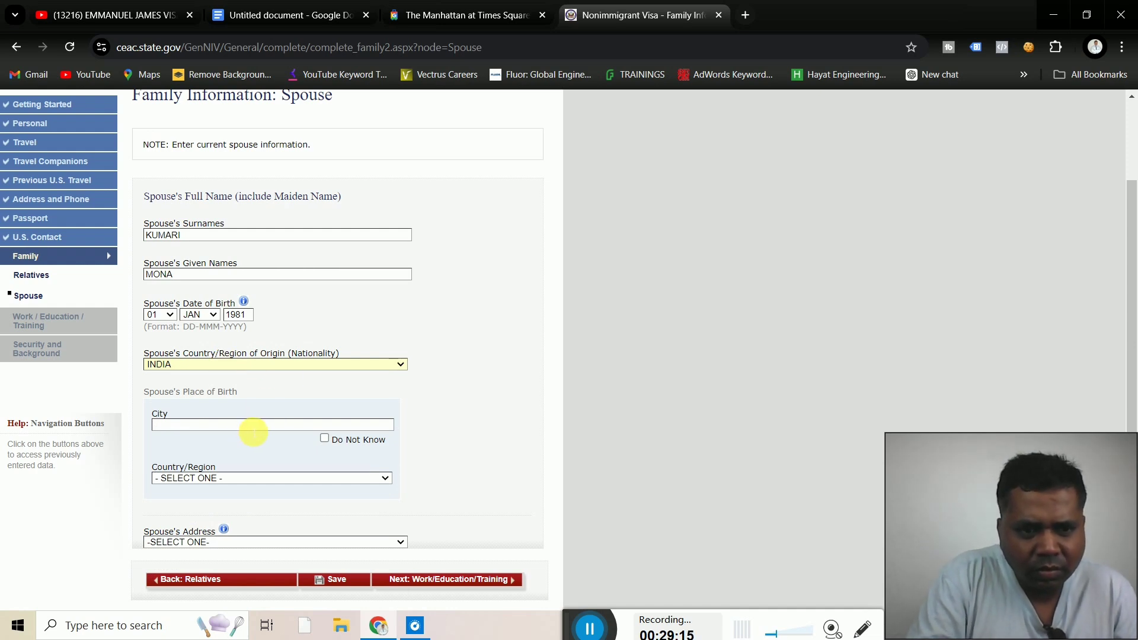
# Enter the spouse's place of birth as LUDHIANA, INDIA
pyautogui.click(215, 435)
pyautogui.write('LUD')
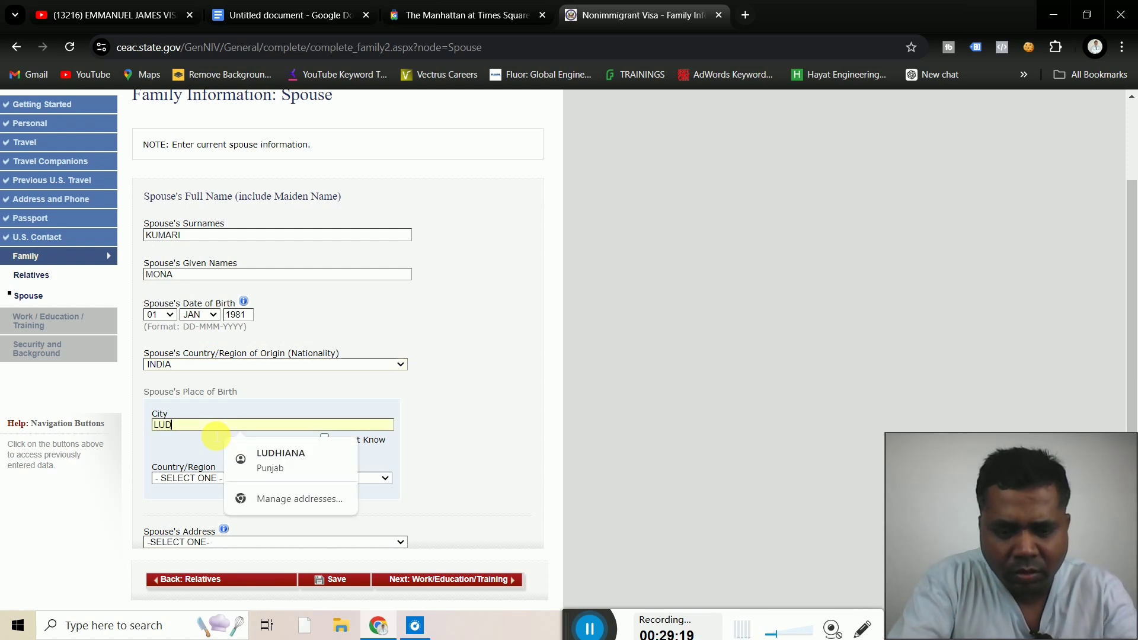
pyautogui.write('HIANA')
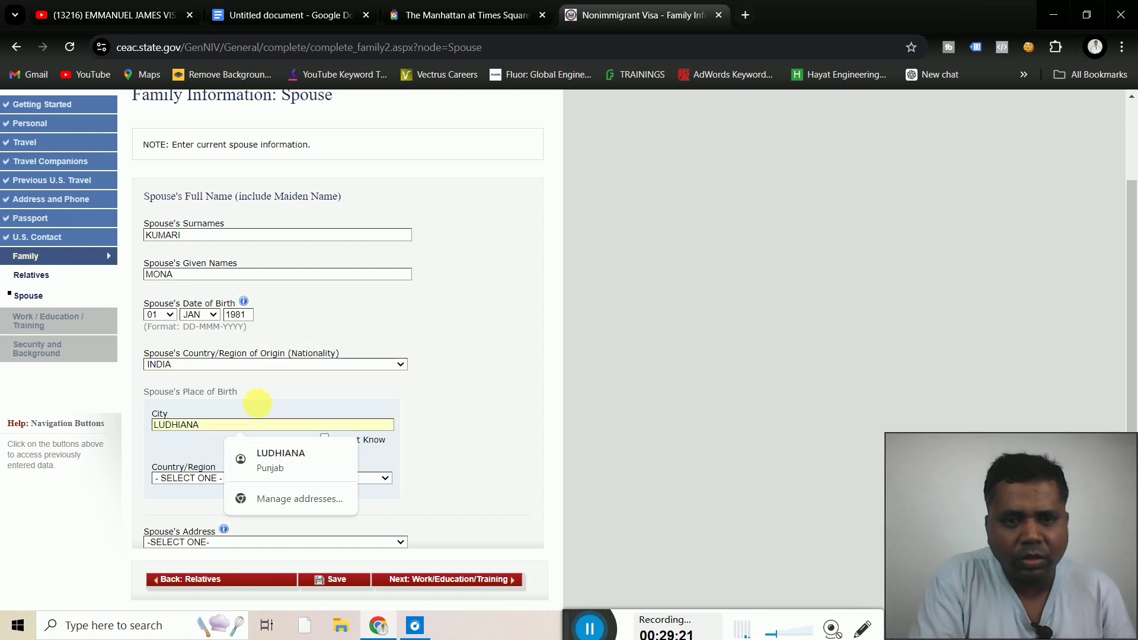
pyautogui.click(468, 420)
pyautogui.scroll(-2, 467, 417)
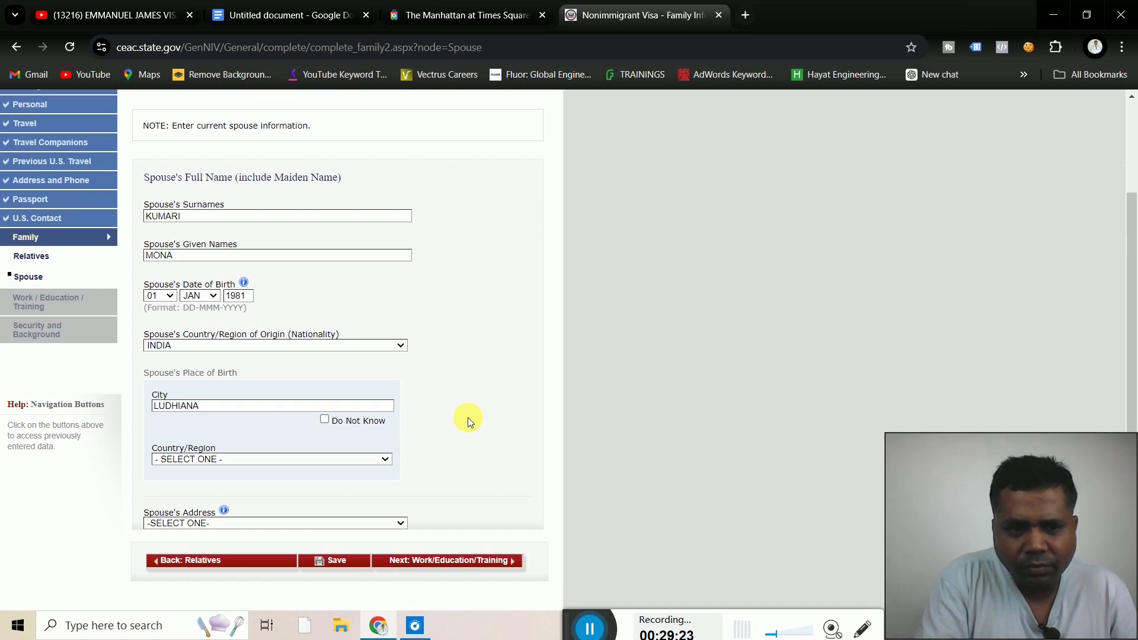
pyautogui.click(283, 365)
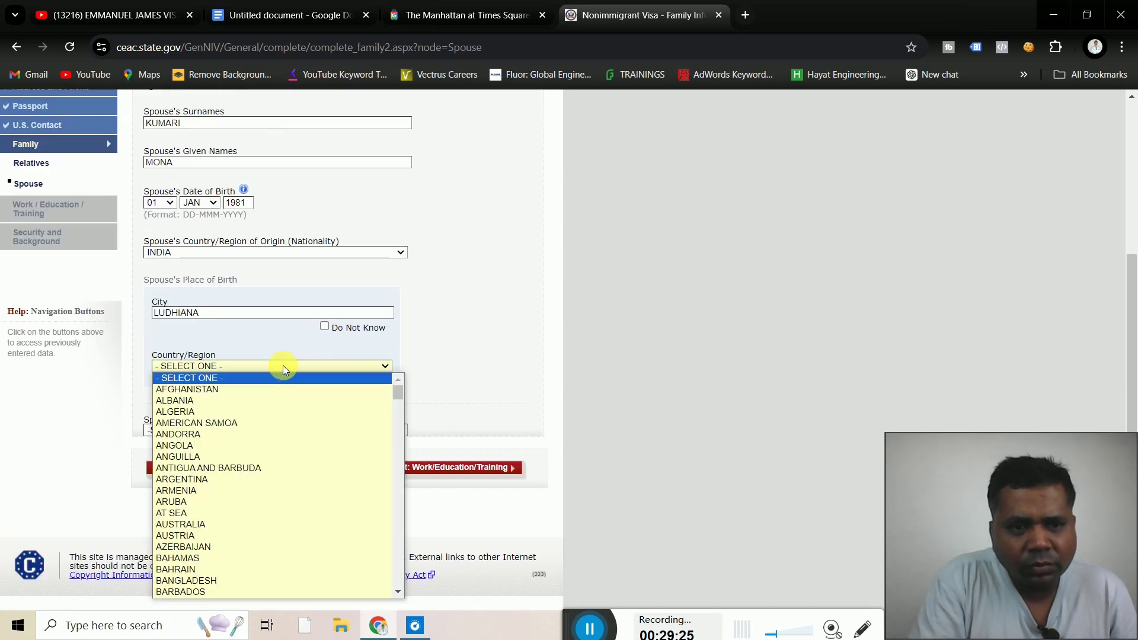
pyautogui.write('in')
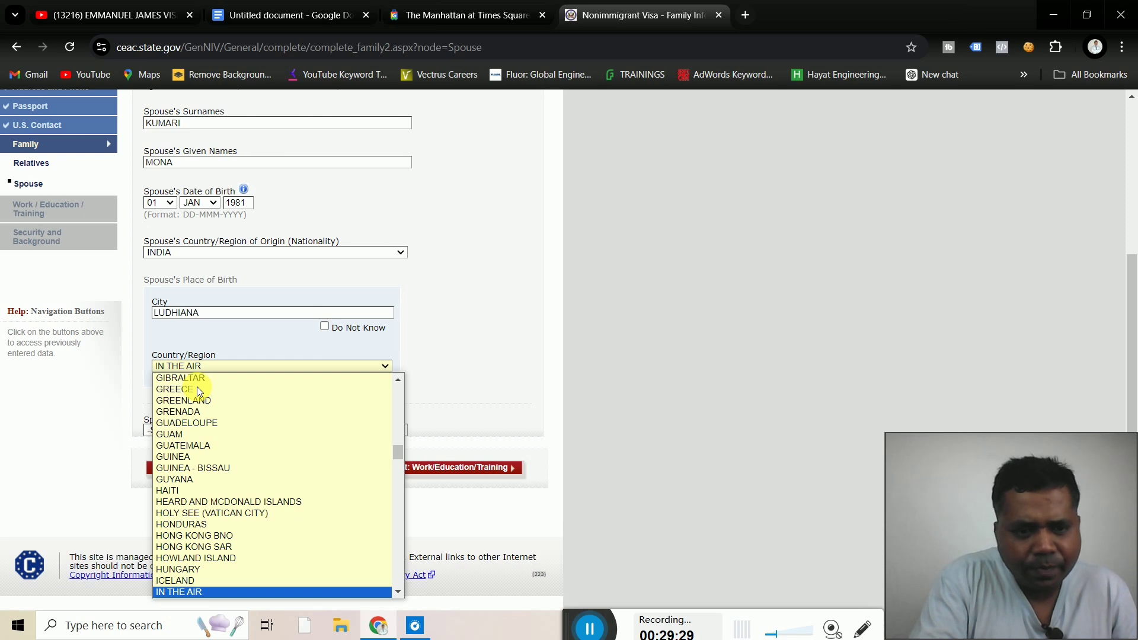
pyautogui.write('d')
pyautogui.press('Return')
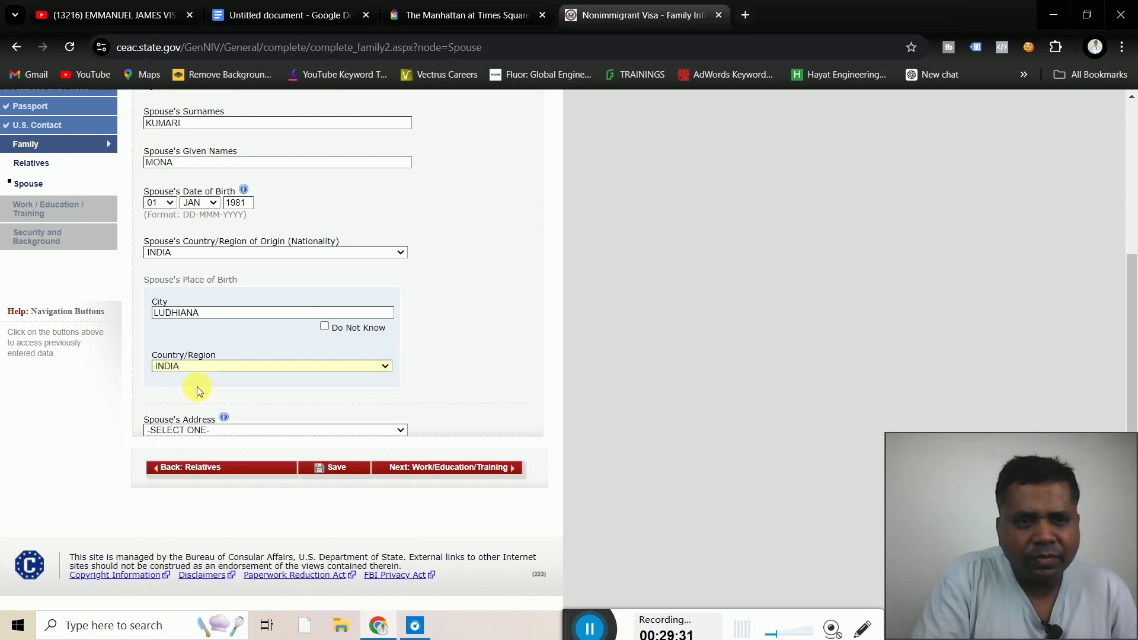
# Set the spouse's address to Same as Home Address
pyautogui.click(246, 430)
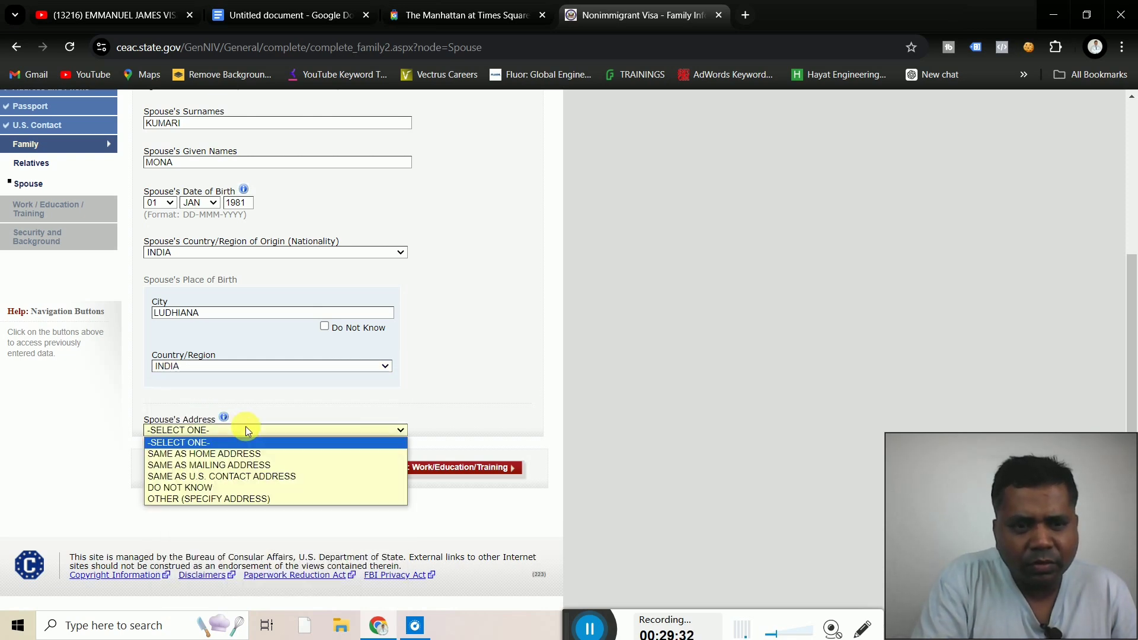
pyautogui.click(180, 455)
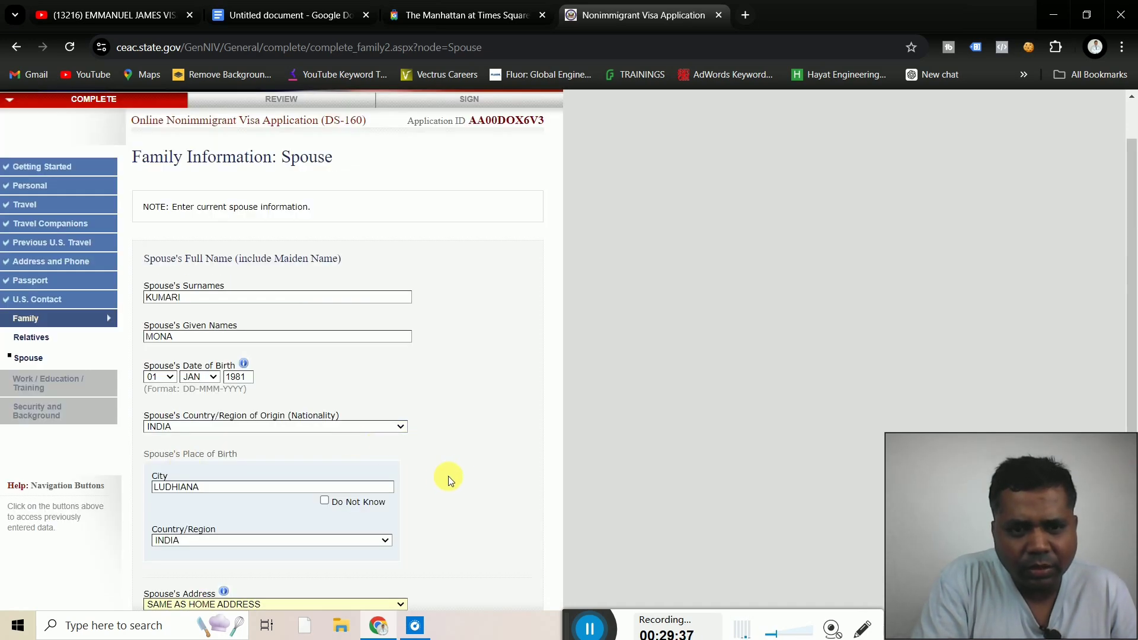
pyautogui.scroll(-3, 460, 477)
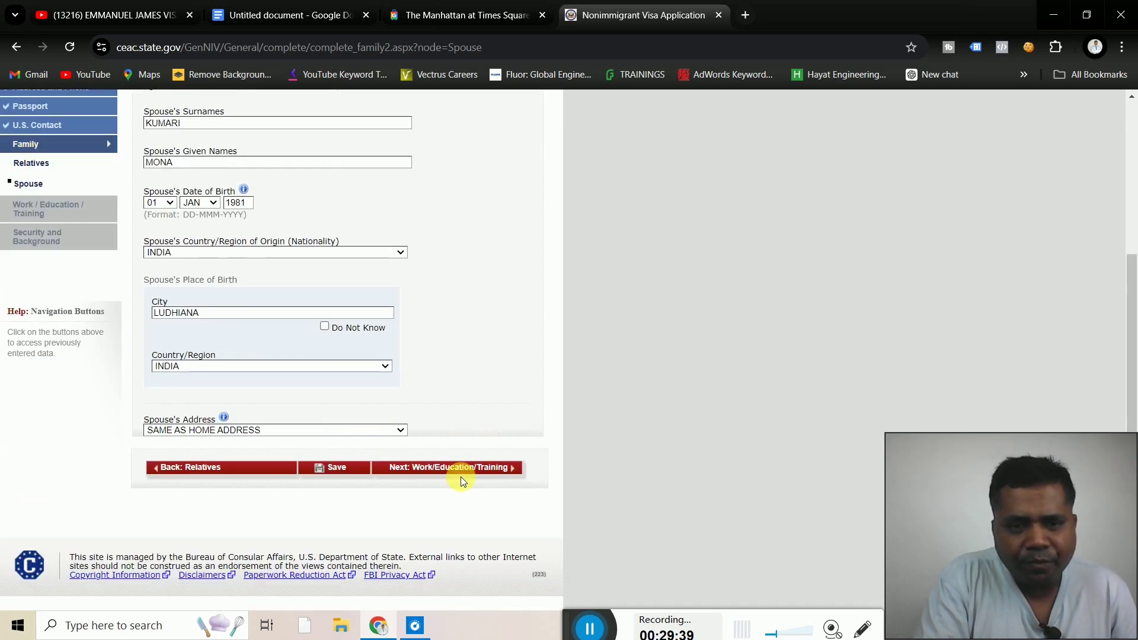
# Continue to Present Work/Education/Training and select BUSINESS as the primary occupation
pyautogui.click(487, 474)
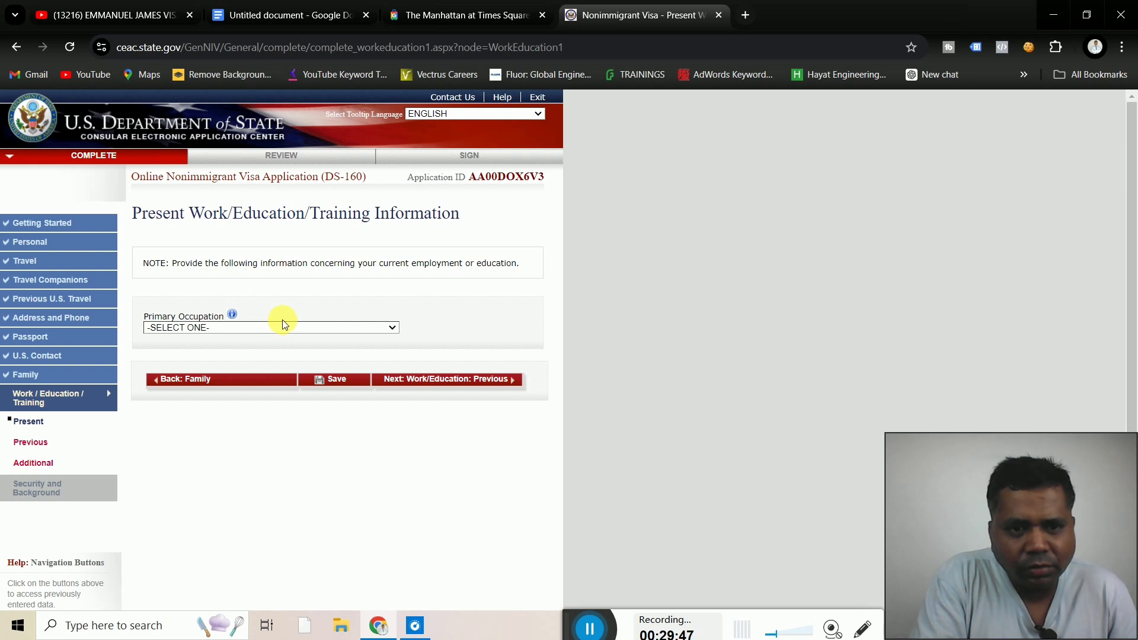
pyautogui.click(311, 326)
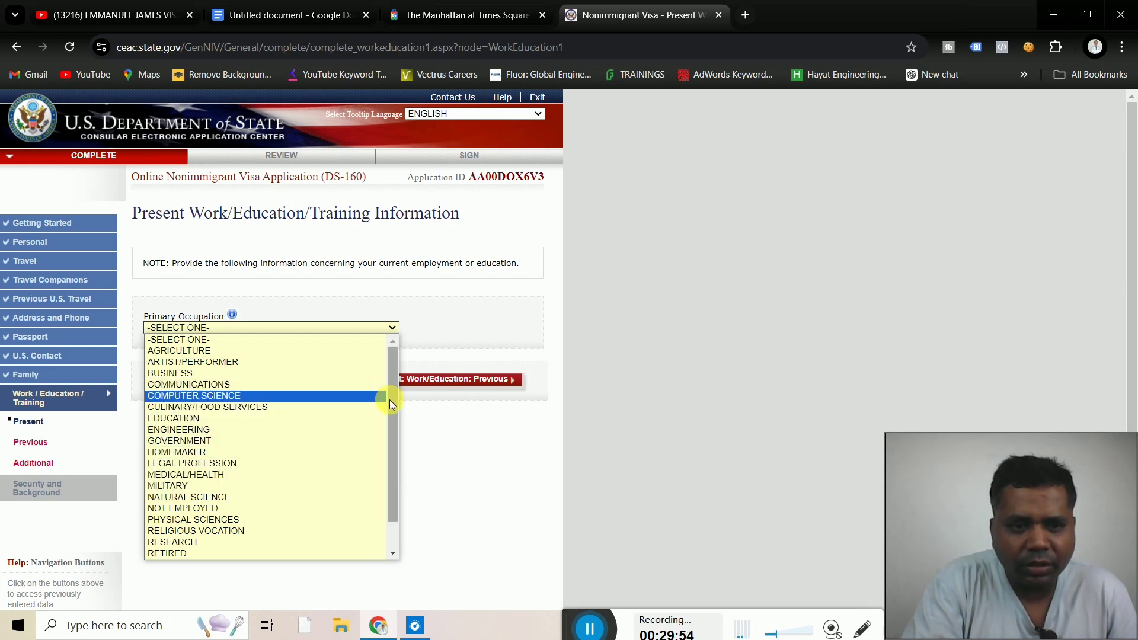
pyautogui.moveTo(390, 399)
pyautogui.mouseDown()
pyautogui.moveTo(402, 464)
pyautogui.moveTo(385, 390)
pyautogui.mouseUp()
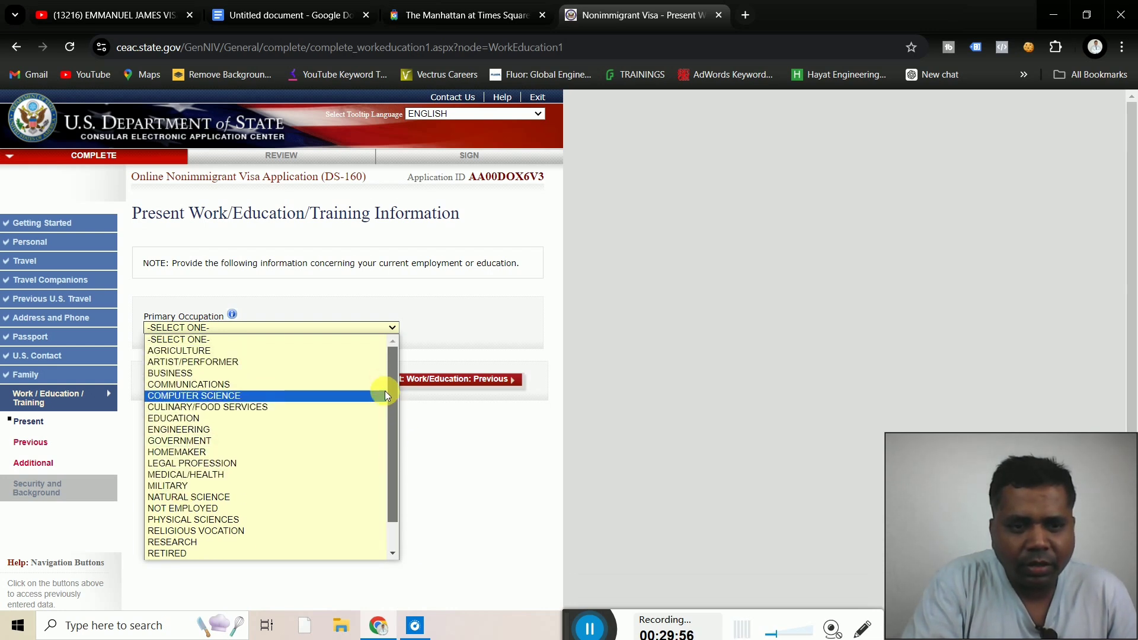
pyautogui.click(187, 372)
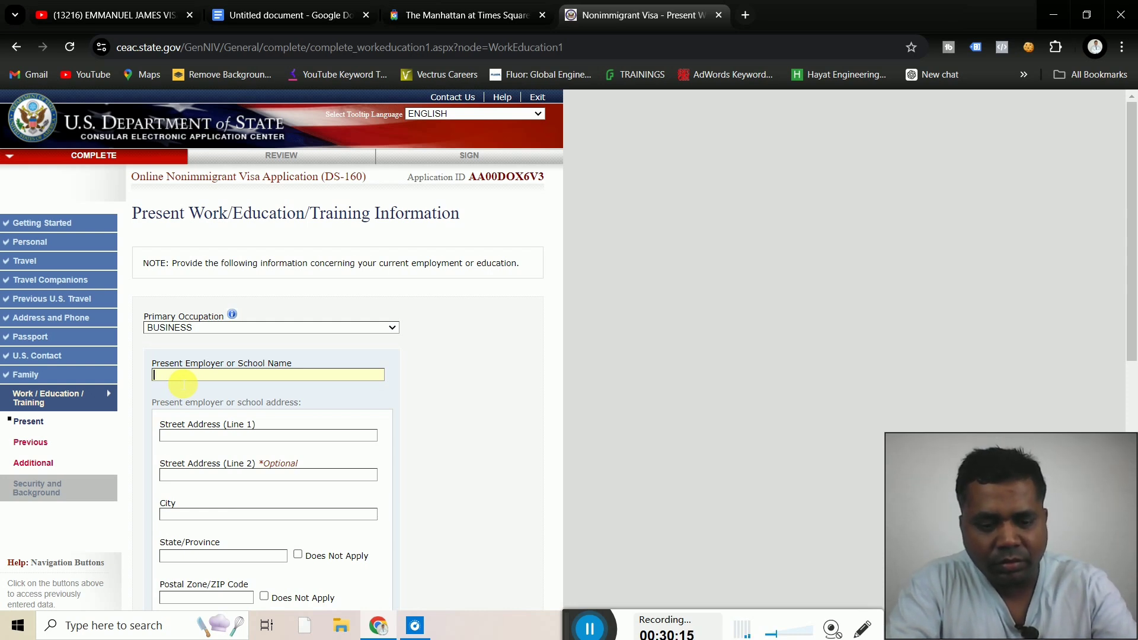
# Replace the present employer name with ICICI BANK and enter its two-line street address
pyautogui.write('CA')
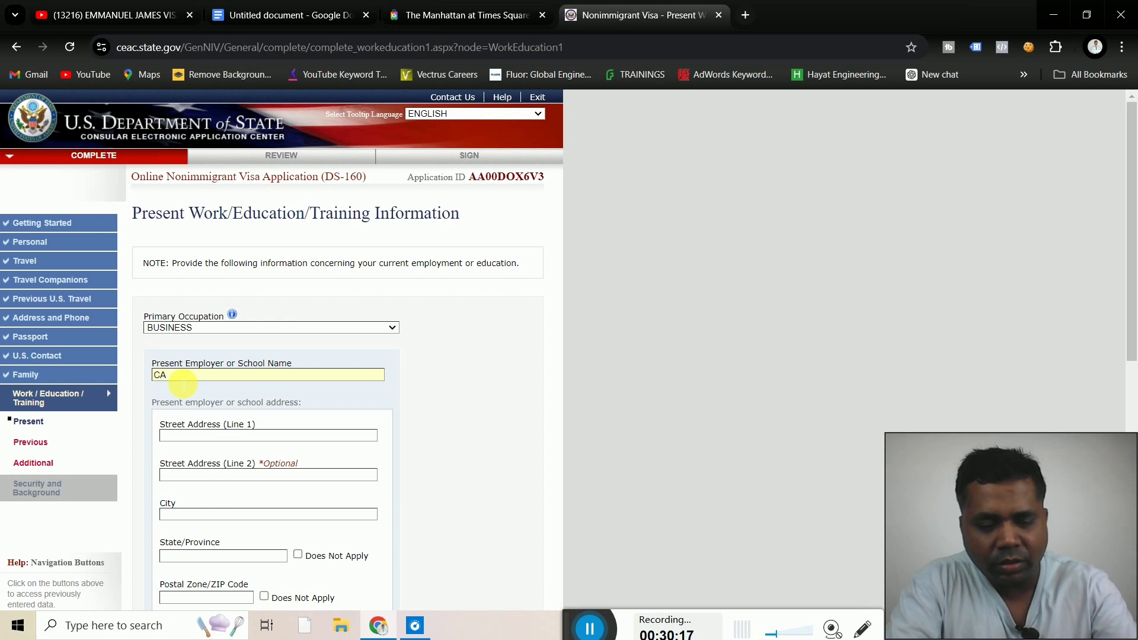
pyautogui.write(' GAGAN')
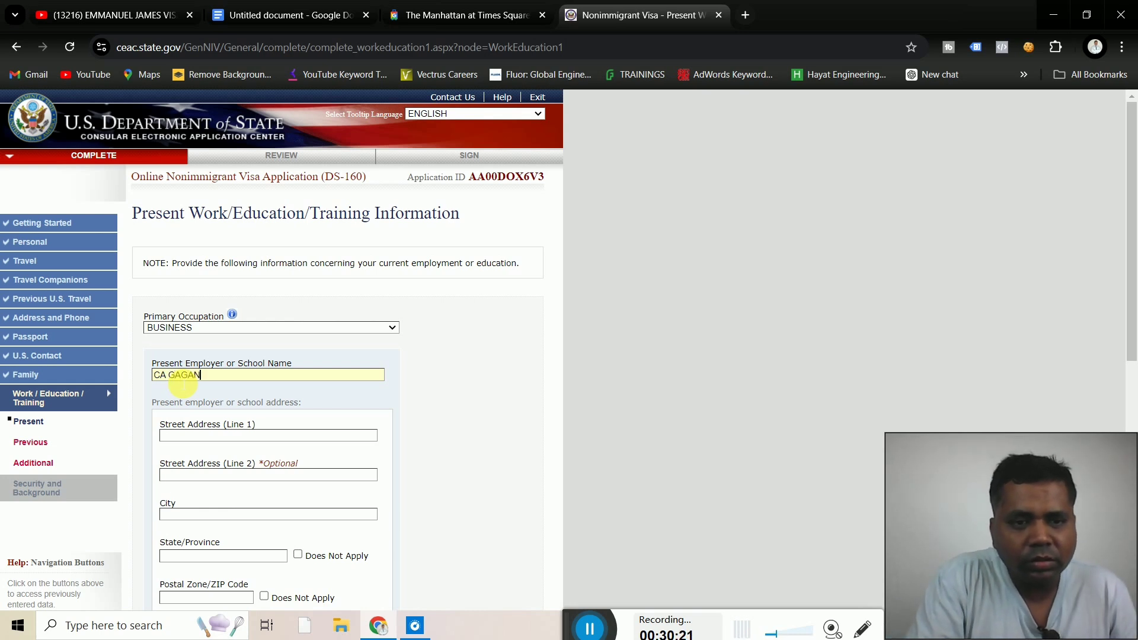
pyautogui.press('BackSpace')
pyautogui.press('BackSpace')
pyautogui.press('BackSpace')
pyautogui.press('BackSpace')
pyautogui.press('BackSpace')
pyautogui.press('BackSpace')
pyautogui.press('BackSpace')
pyautogui.press('BackSpace')
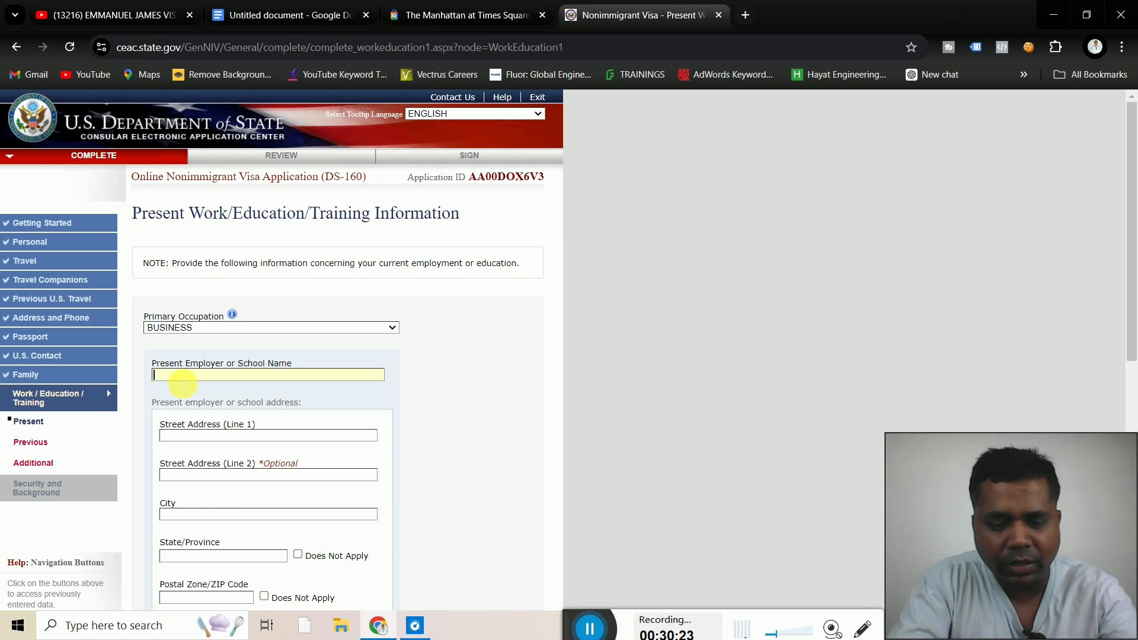
pyautogui.write('ICI')
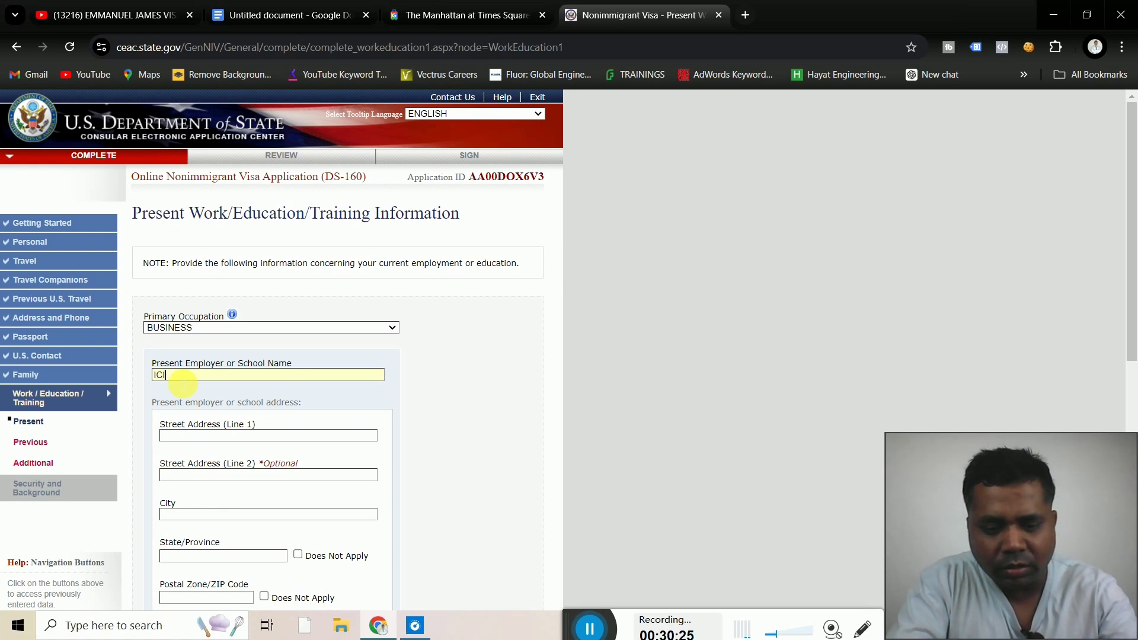
pyautogui.write('CI')
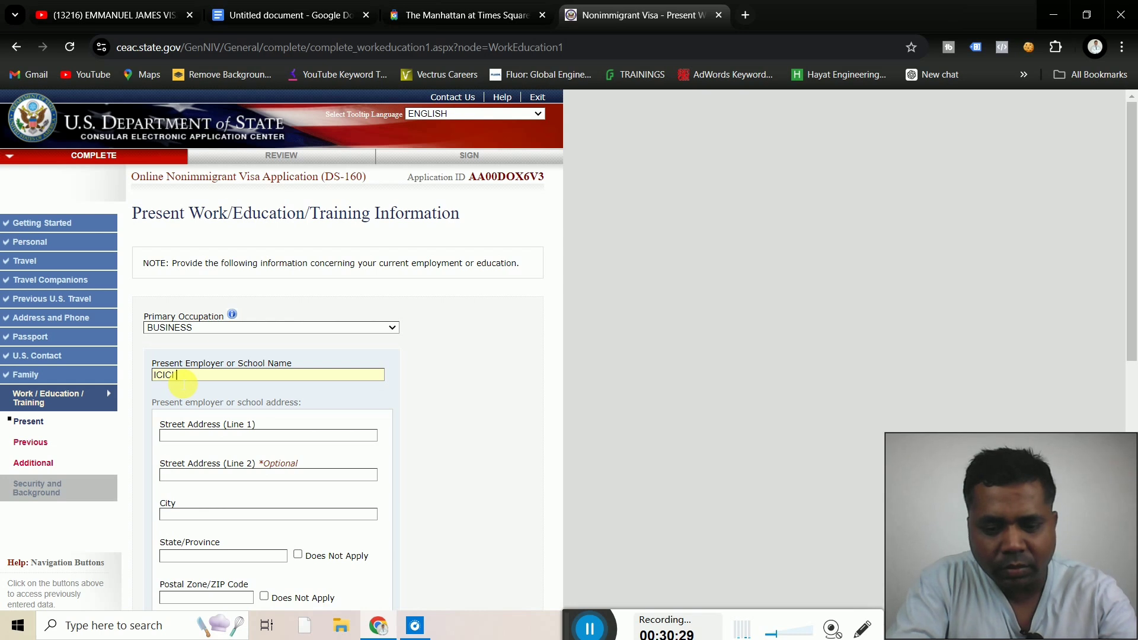
pyautogui.write(' BANK')
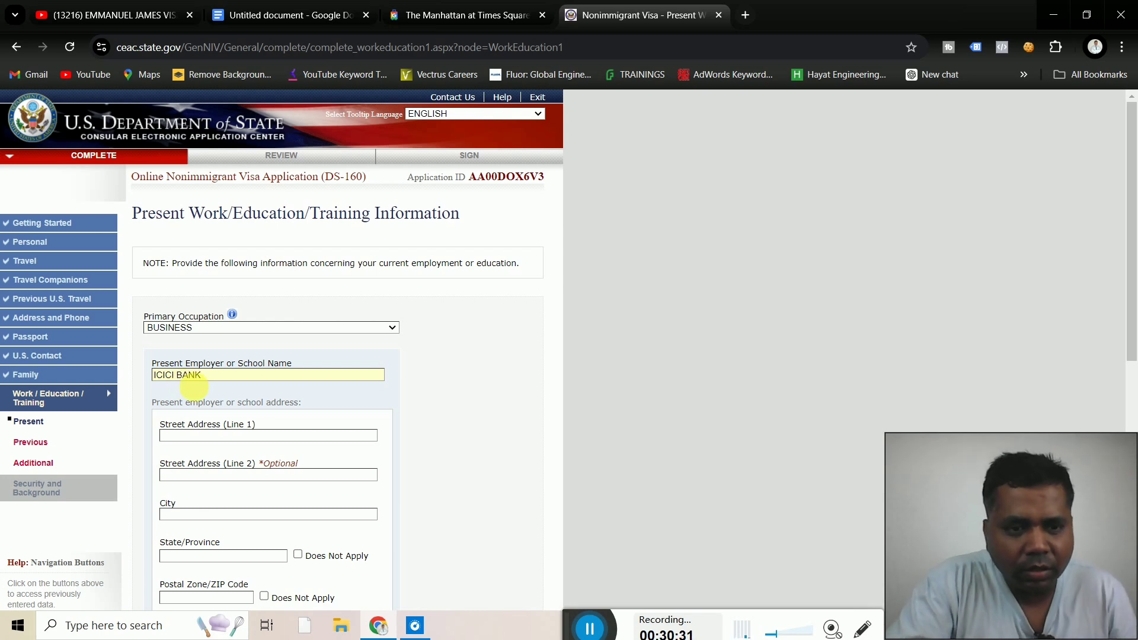
pyautogui.click(228, 438)
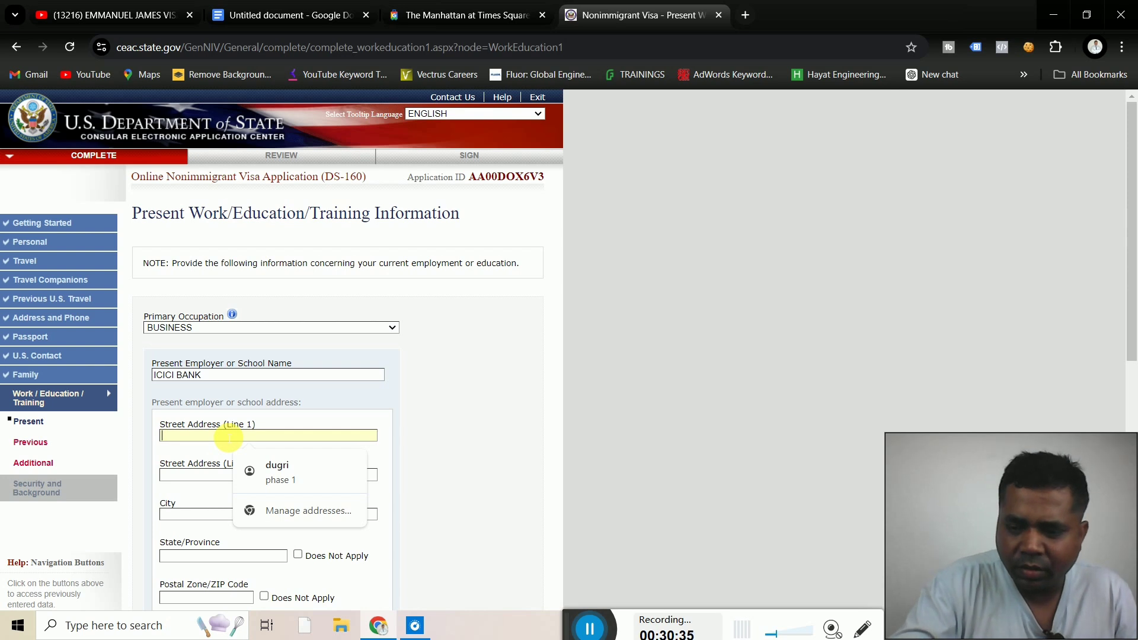
pyautogui.write('980')
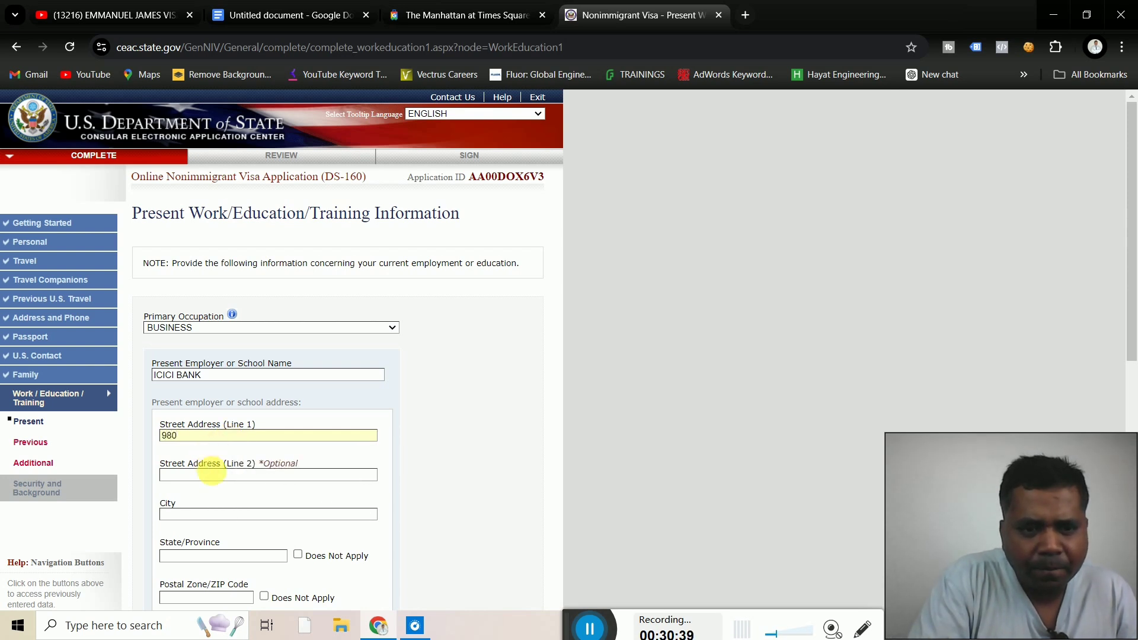
pyautogui.click(218, 476)
pyautogui.write('F')
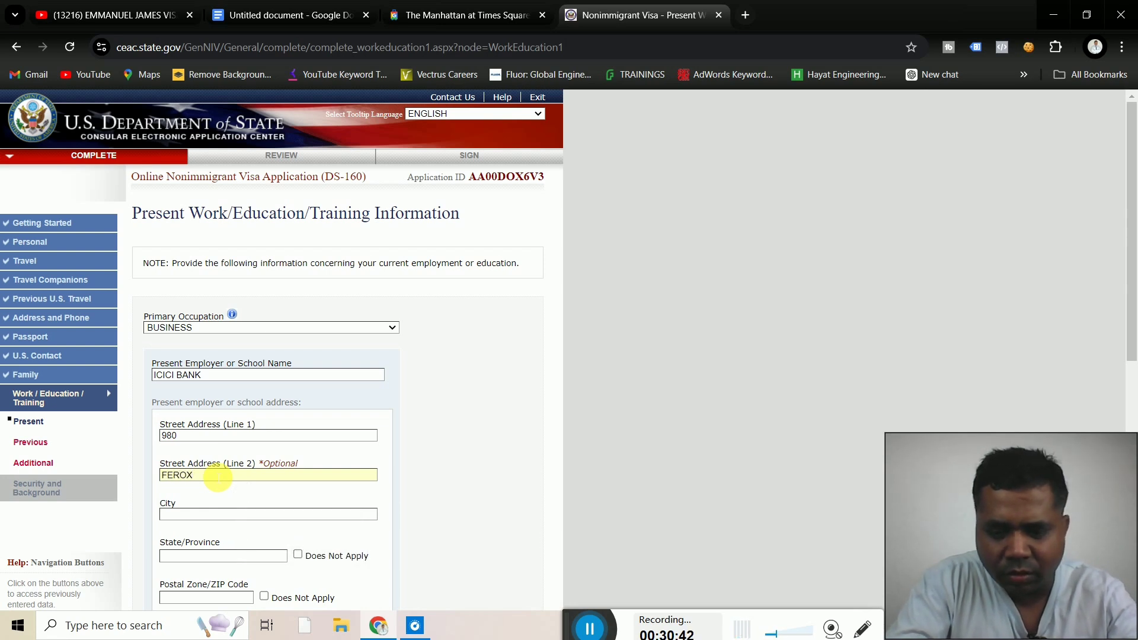
pyautogui.write('EROZ GA')
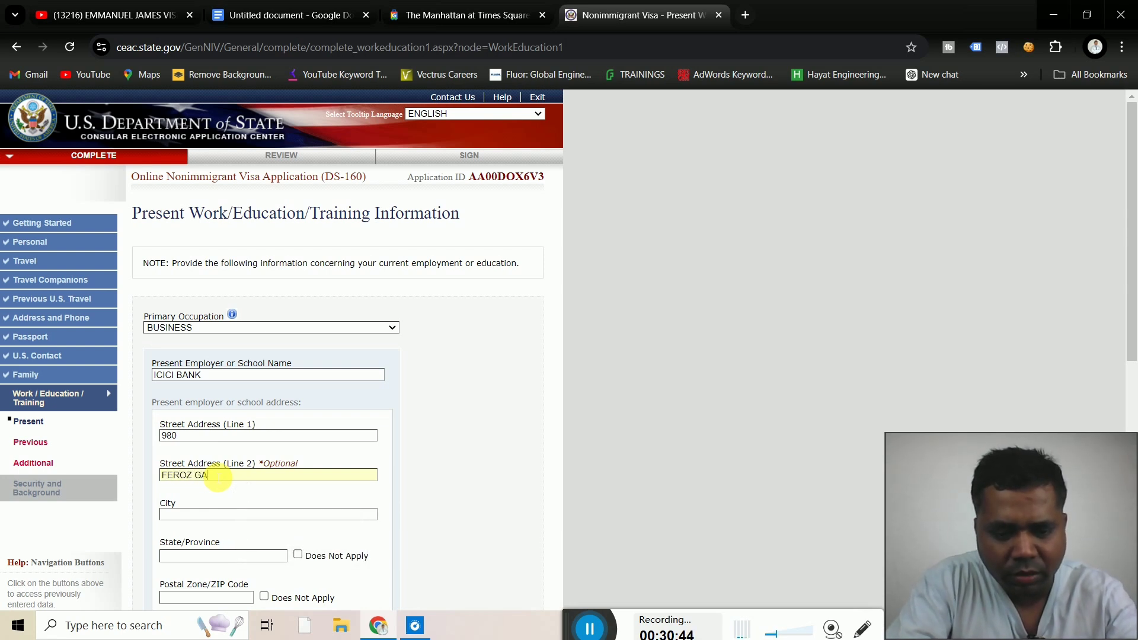
pyautogui.write('NDHI ')
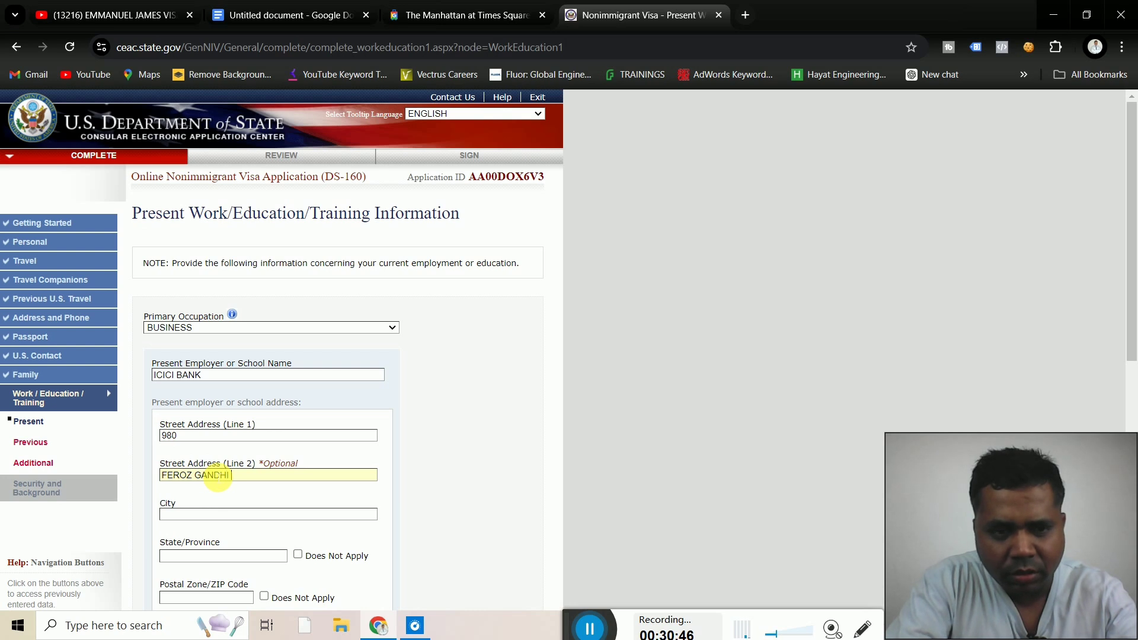
pyautogui.write('MARK')
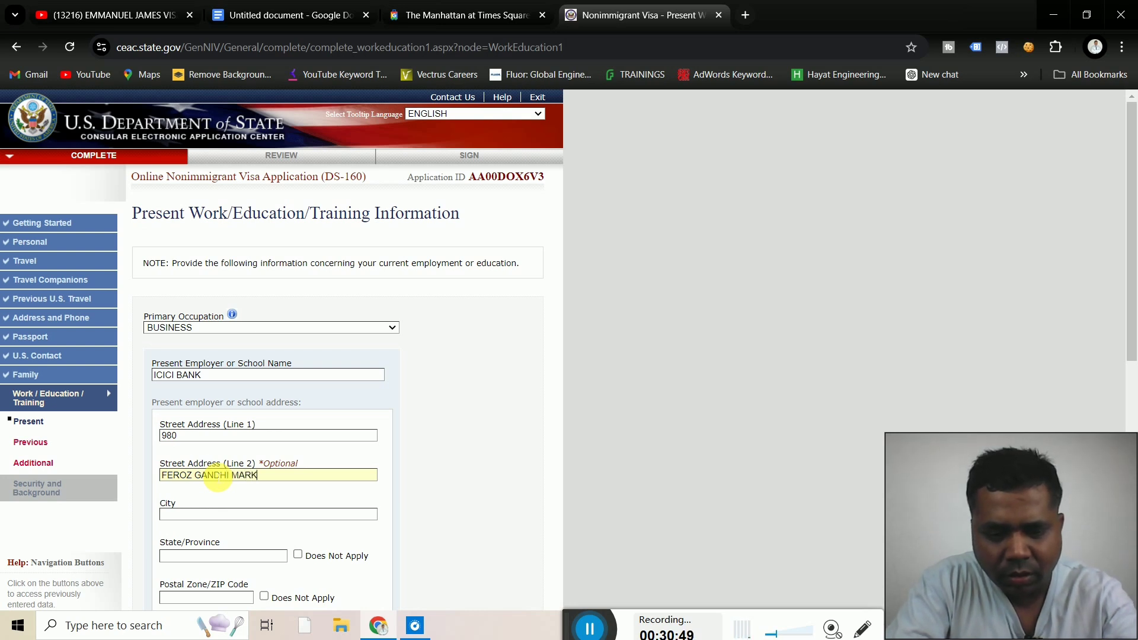
pyautogui.write('ET')
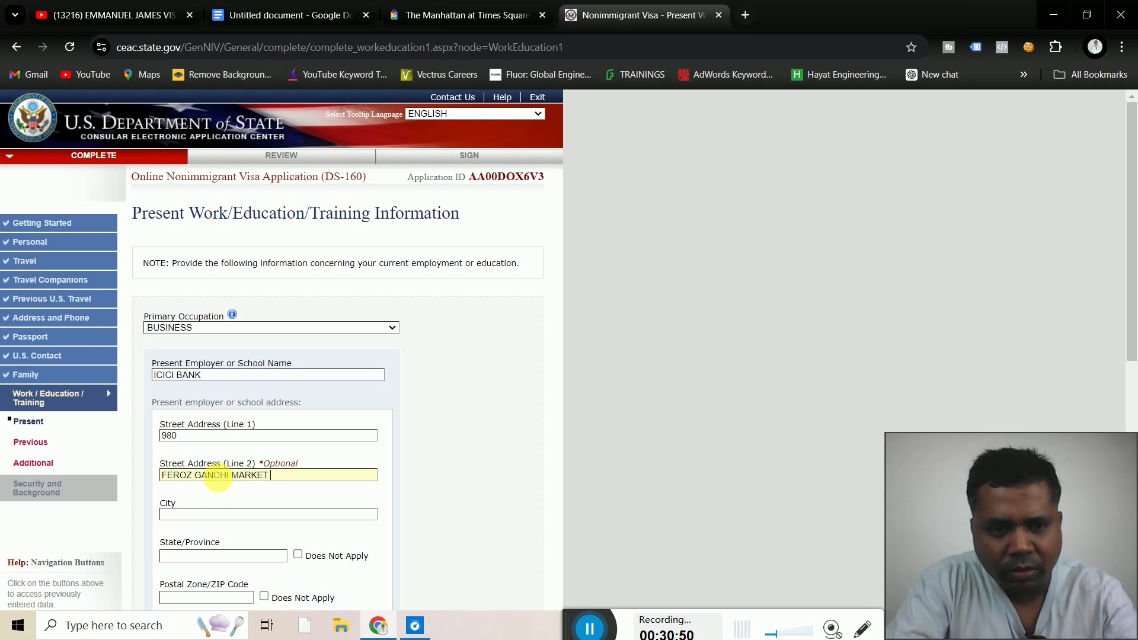
# Enter LUDHIANA as the employer's city and PUNJAB as its state/province
pyautogui.click(195, 515)
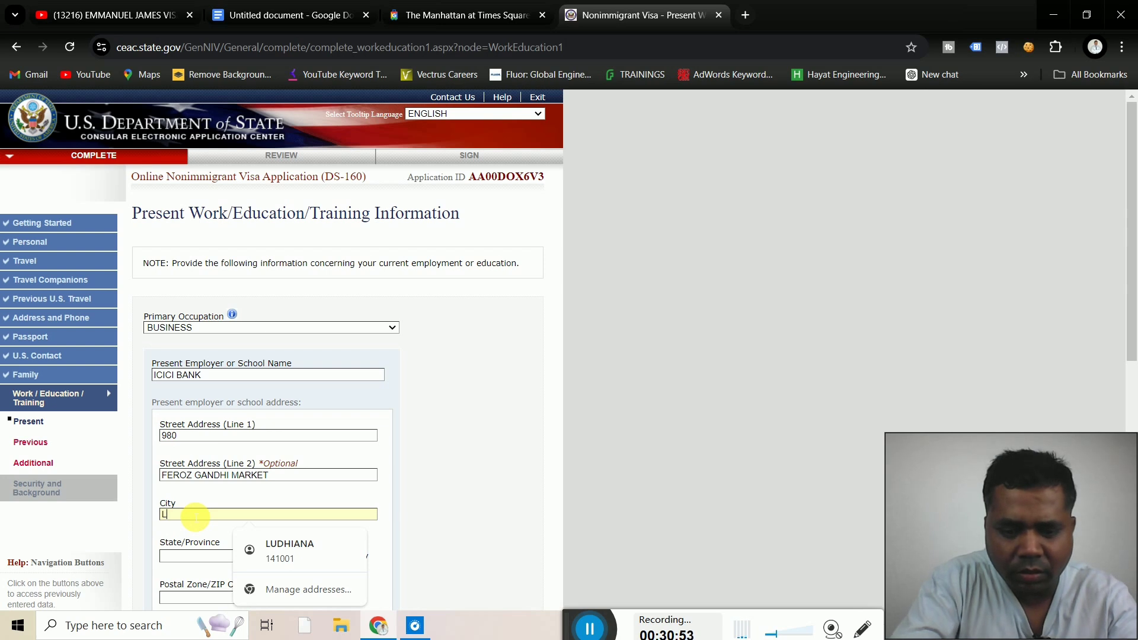
pyautogui.write('LUDHIAN')
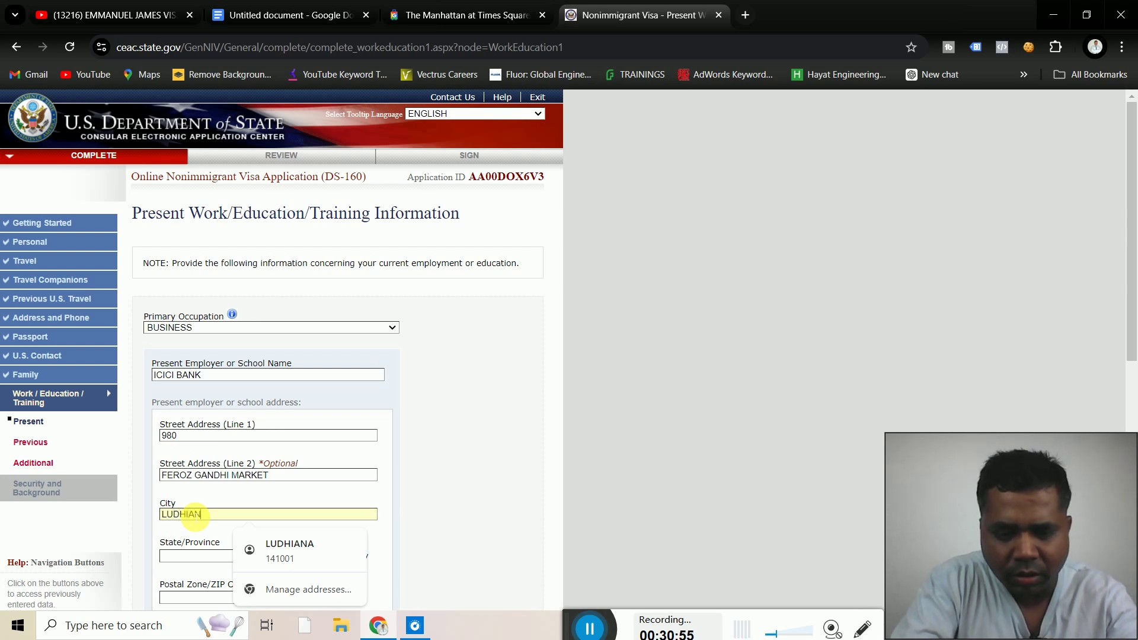
pyautogui.write('A')
pyautogui.click(454, 500)
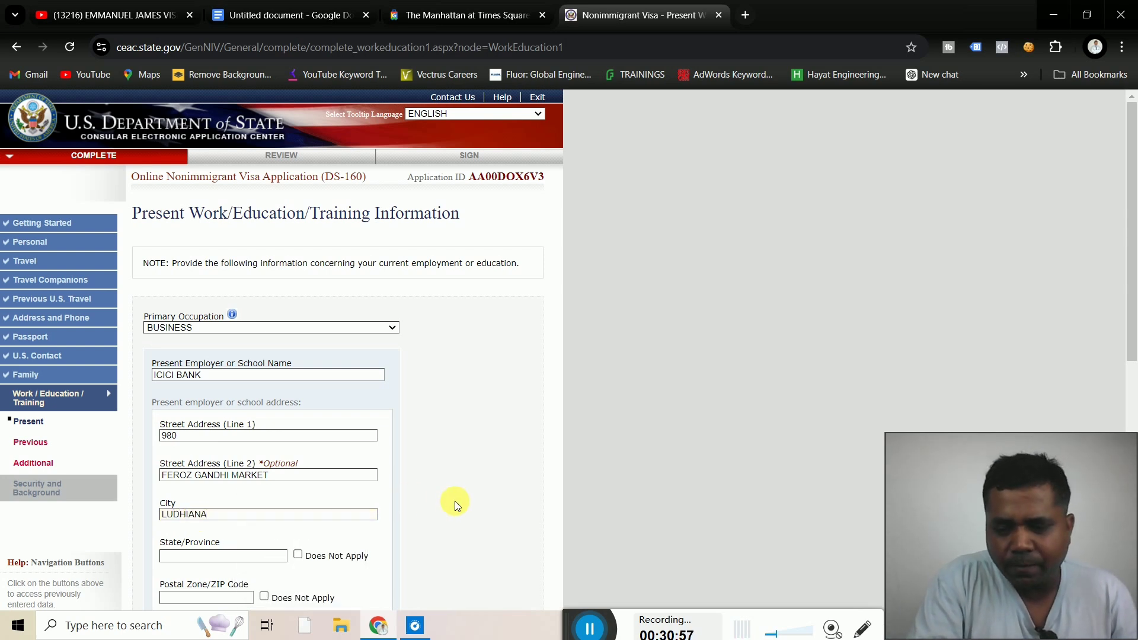
pyautogui.scroll(-1, 454, 500)
pyautogui.scroll(-3, 454, 500)
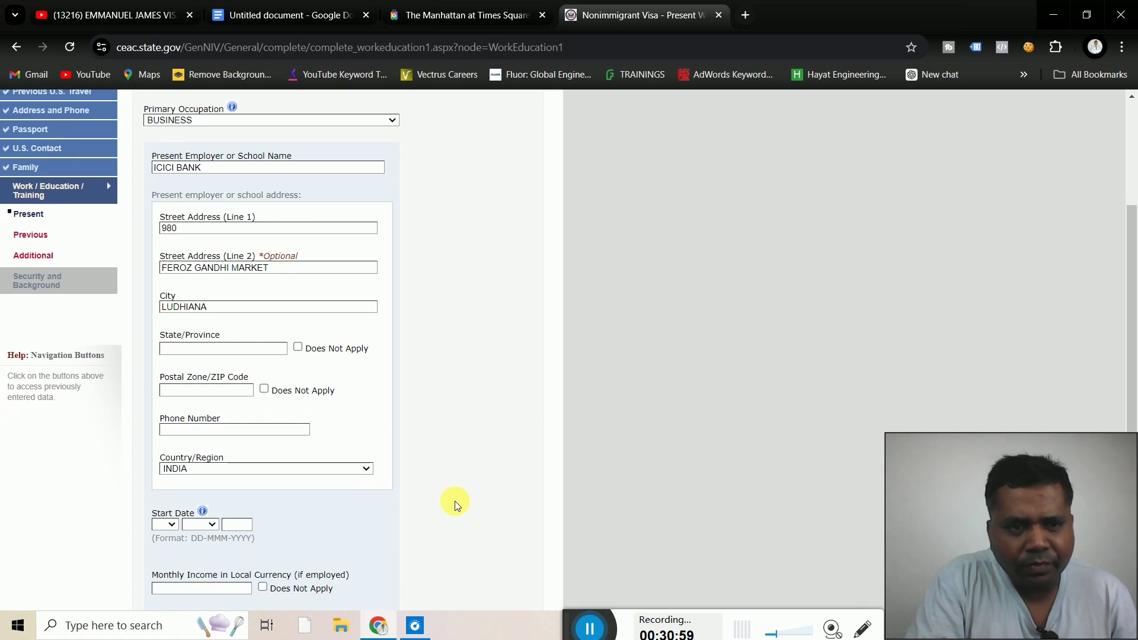
pyautogui.click(243, 350)
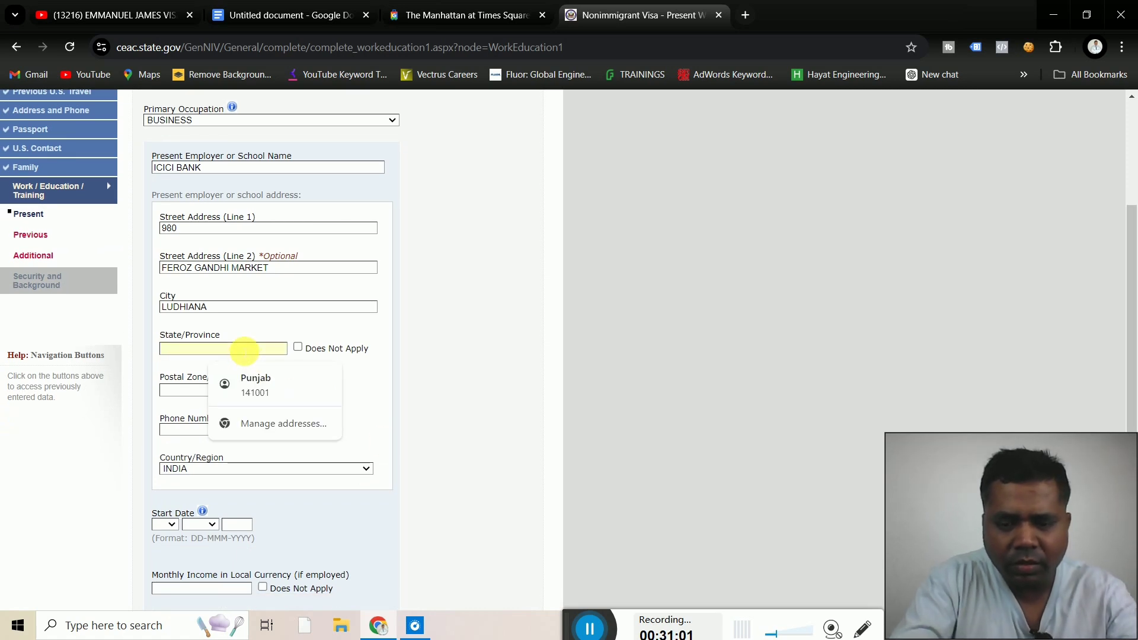
pyautogui.write('PUNJAN')
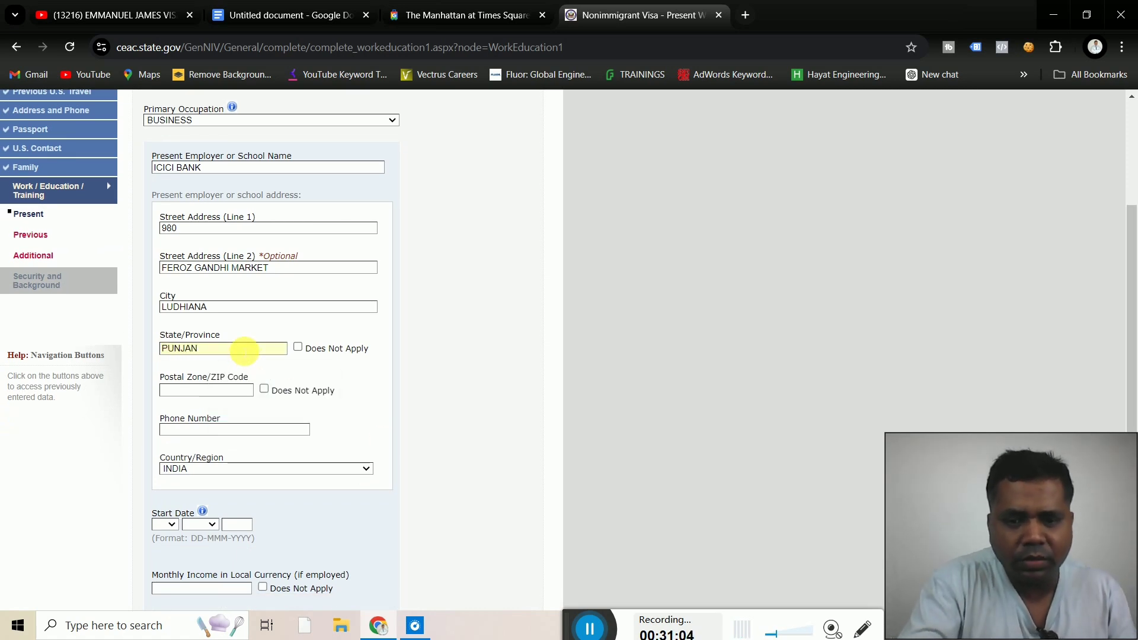
pyautogui.press('BackSpace')
pyautogui.write('B')
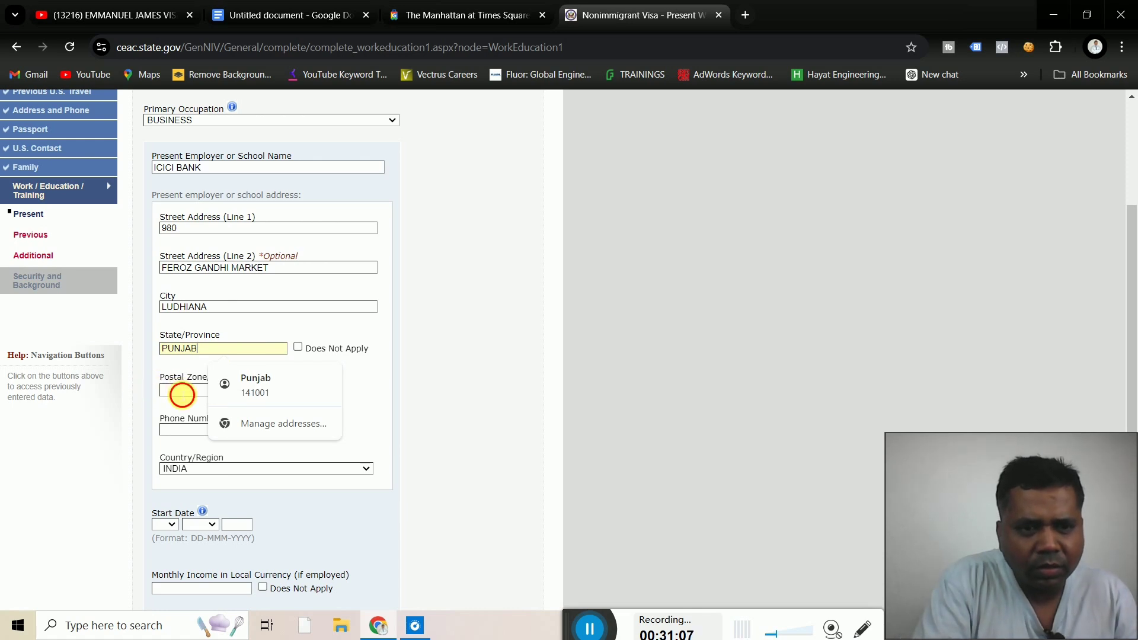
# Fill in the employer's postal code and phone number, keeping INDIA as the country
pyautogui.click(182, 393)
pyautogui.write('141')
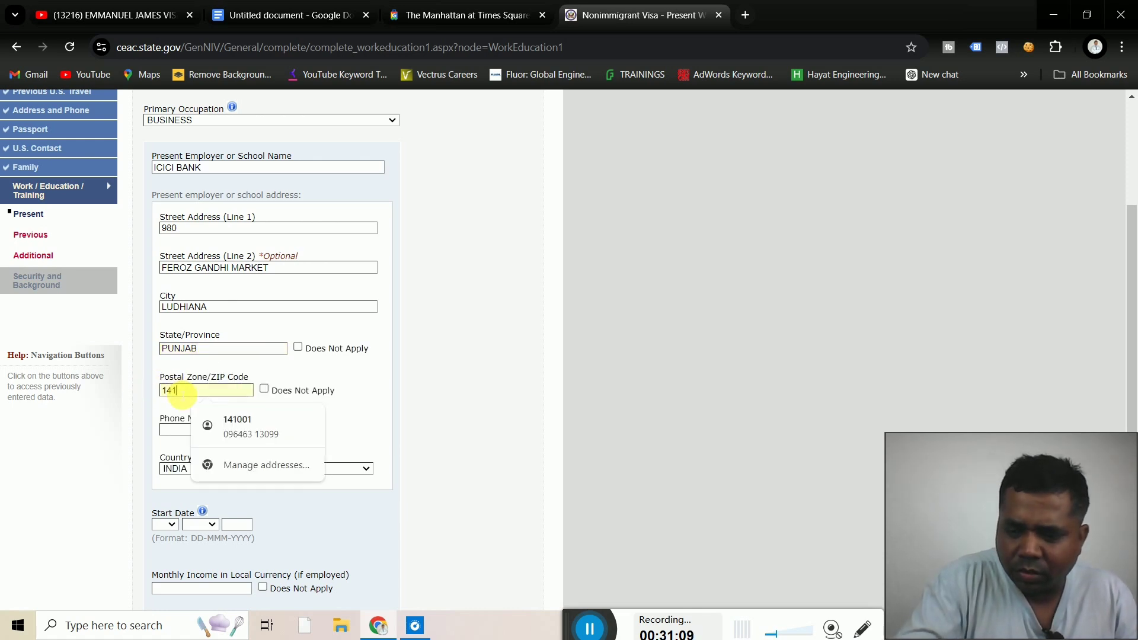
pyautogui.write('001')
pyautogui.click(170, 431)
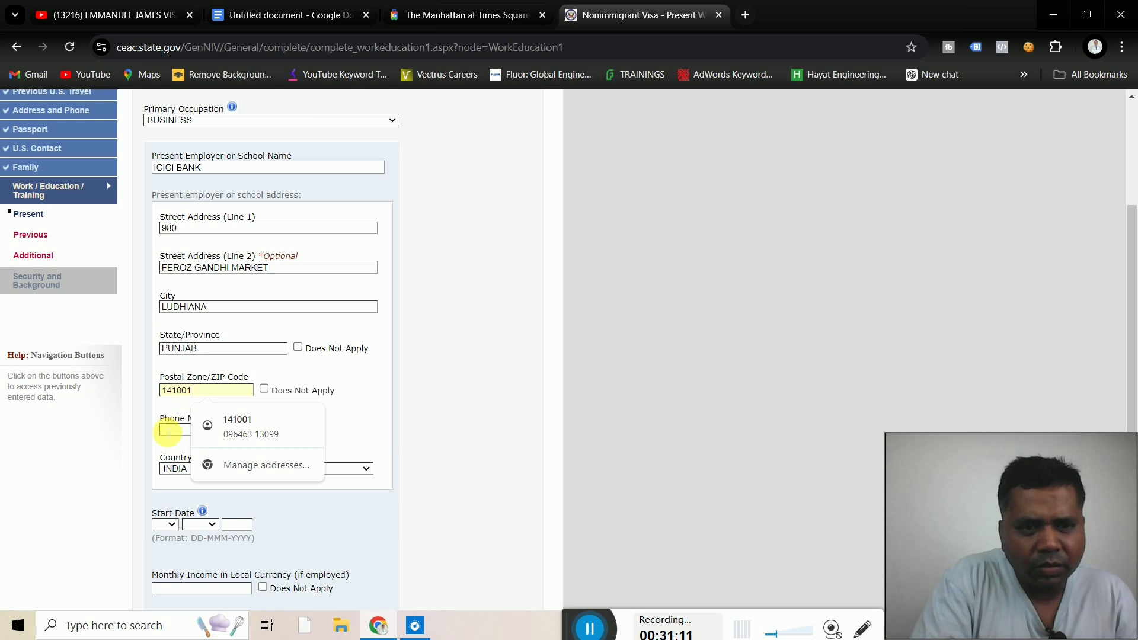
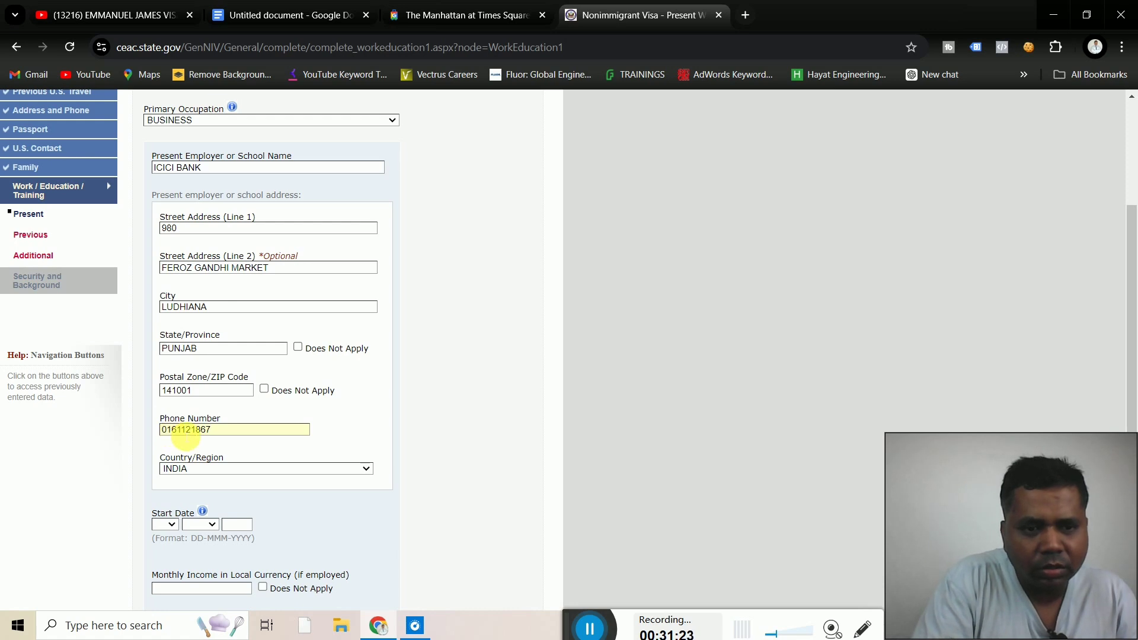
pyautogui.click(233, 469)
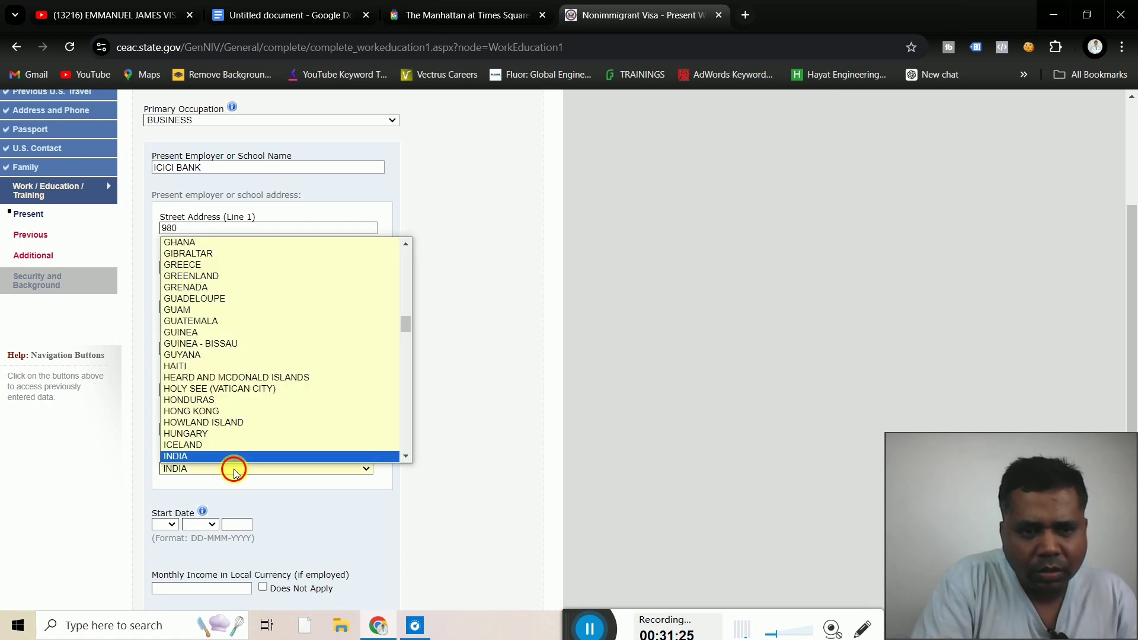
pyautogui.click(233, 468)
# Set the job start date to 10 MAR 2015 and monthly income to 40000
pyautogui.scroll(-1, 422, 465)
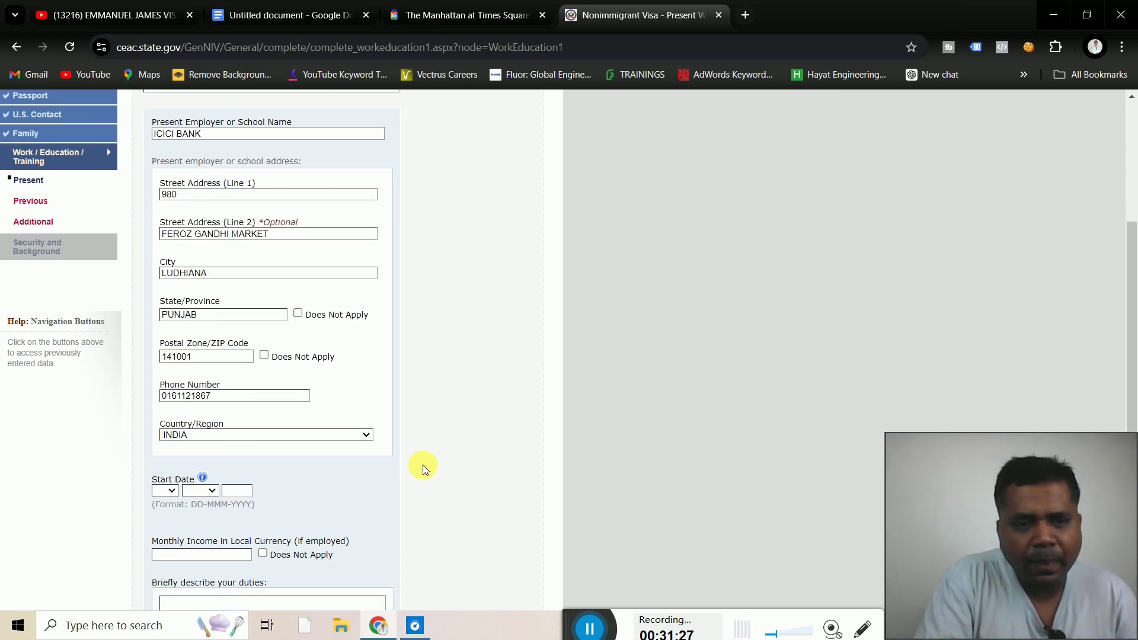
pyautogui.scroll(-3, 422, 464)
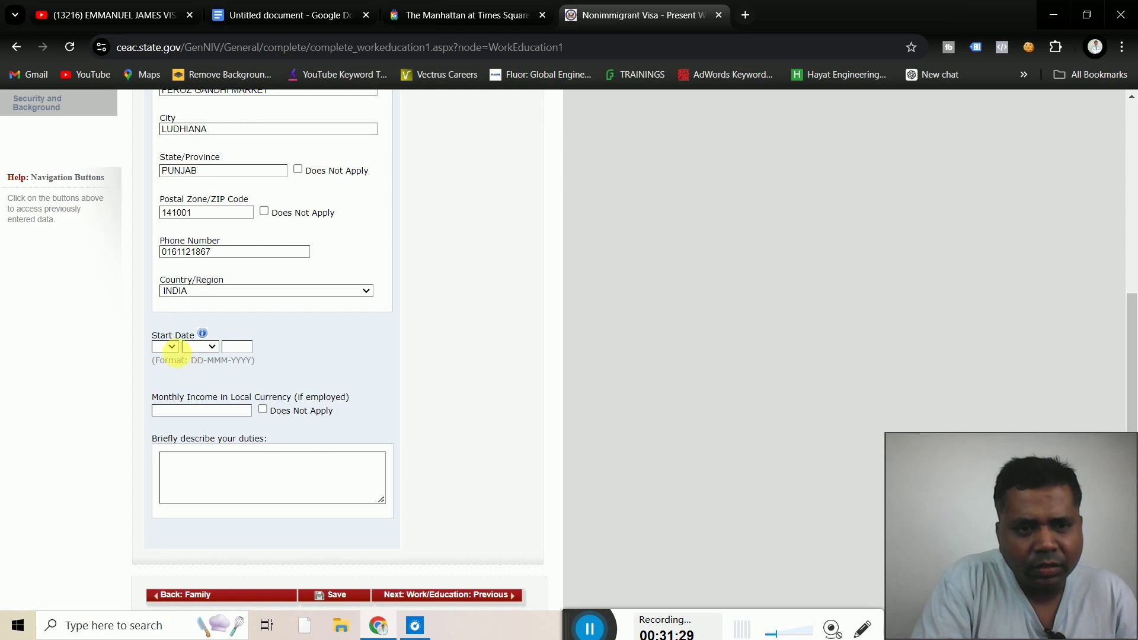
pyautogui.click(172, 347)
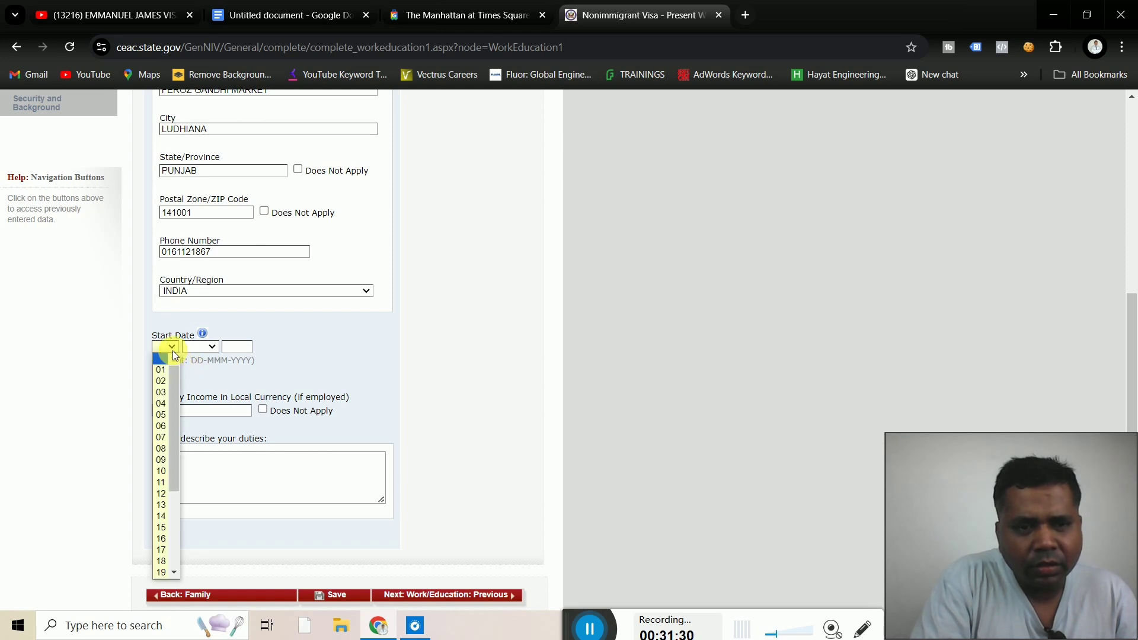
pyautogui.click(158, 471)
pyautogui.click(208, 348)
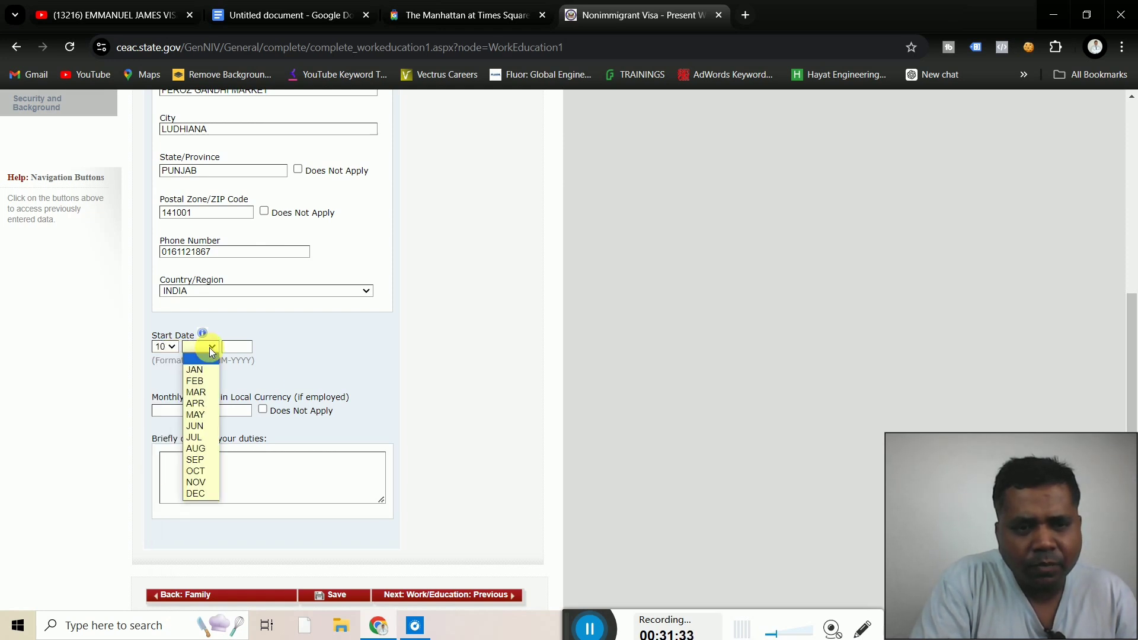
pyautogui.click(202, 392)
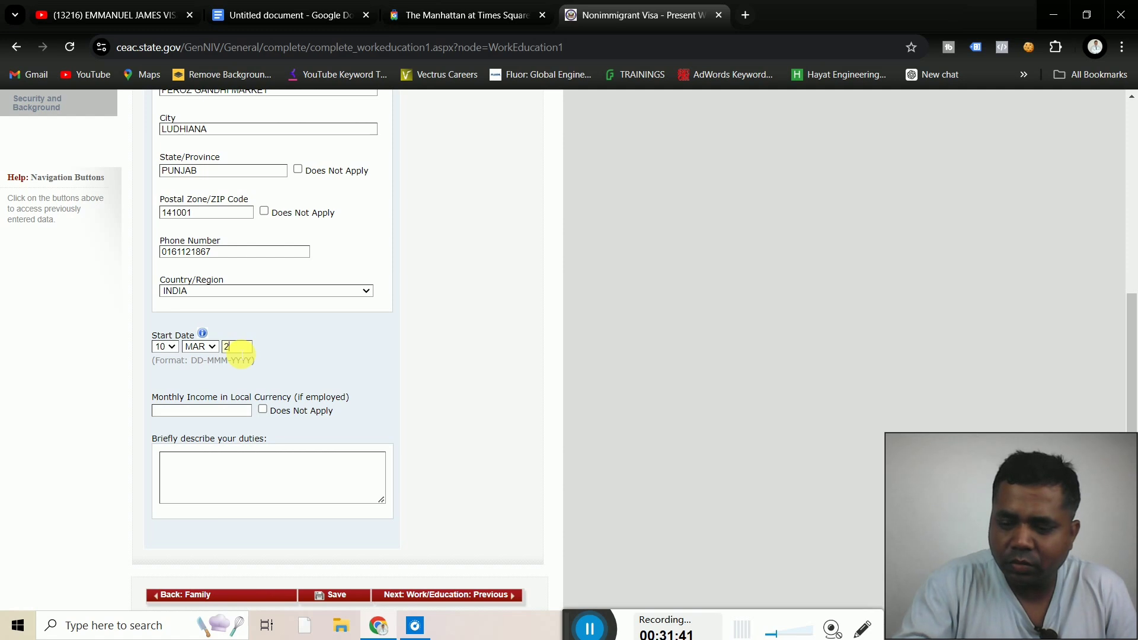
pyautogui.write('015')
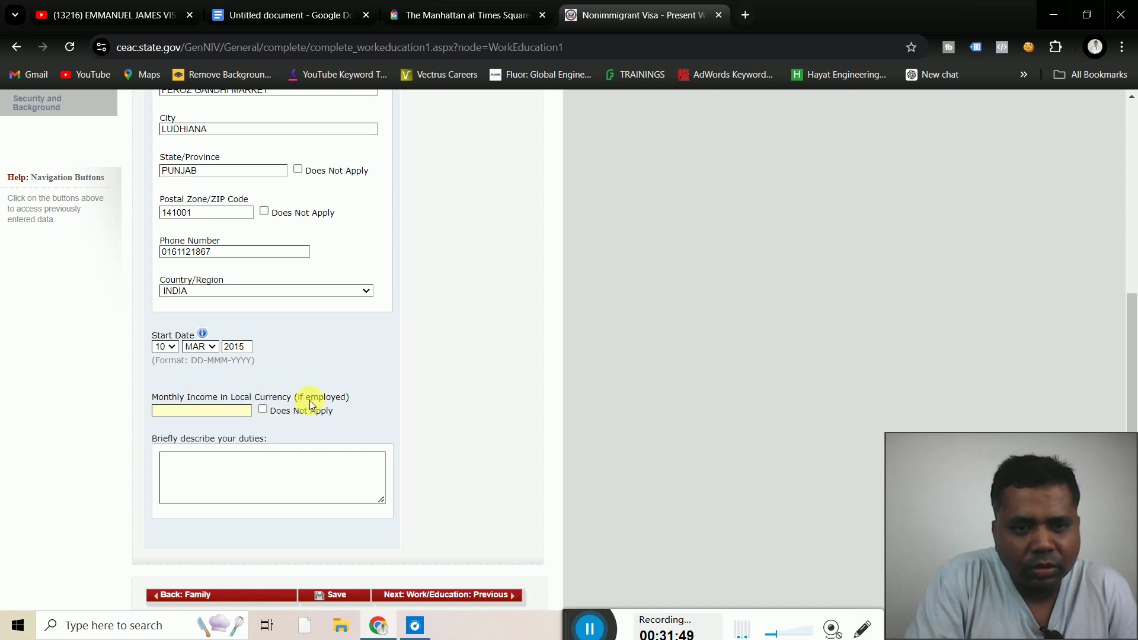
pyautogui.click(227, 411)
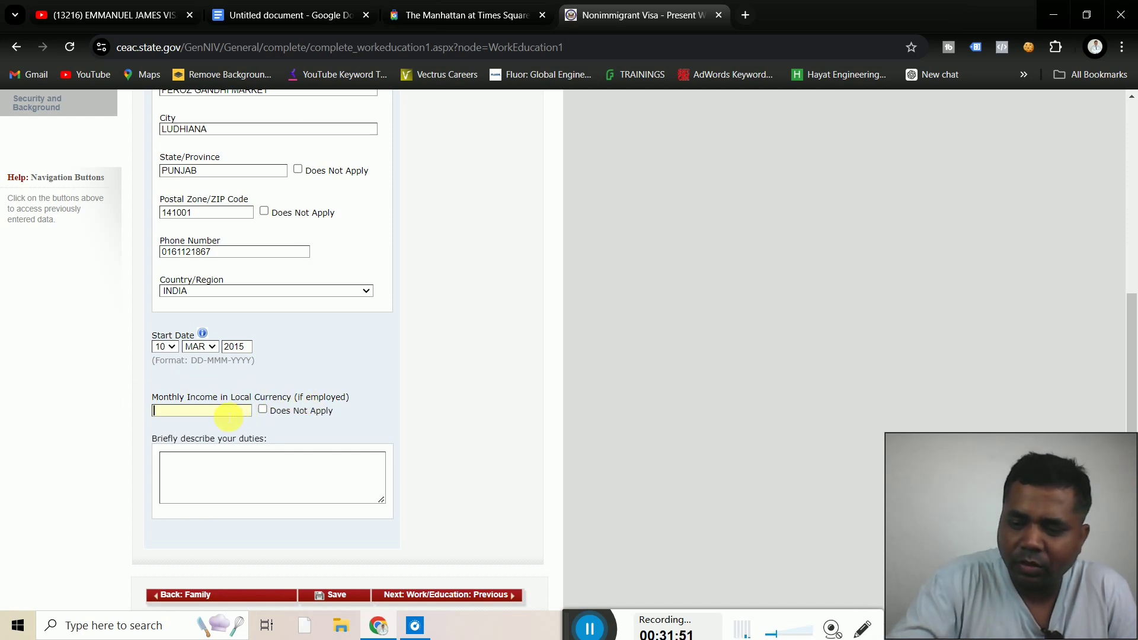
pyautogui.write('40000')
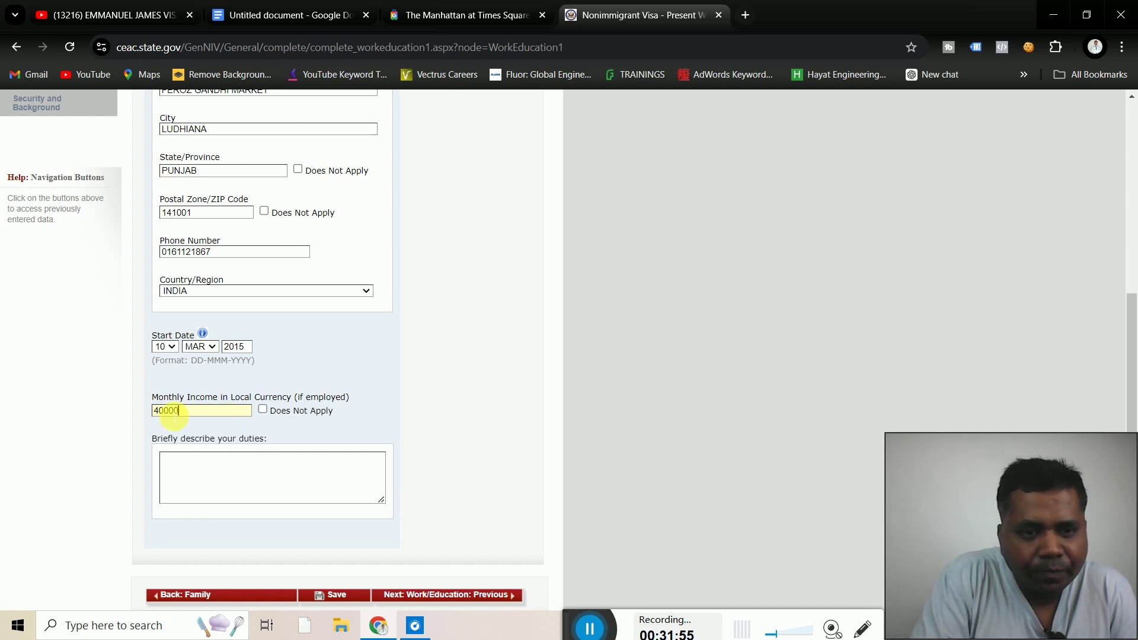
pyautogui.click(184, 467)
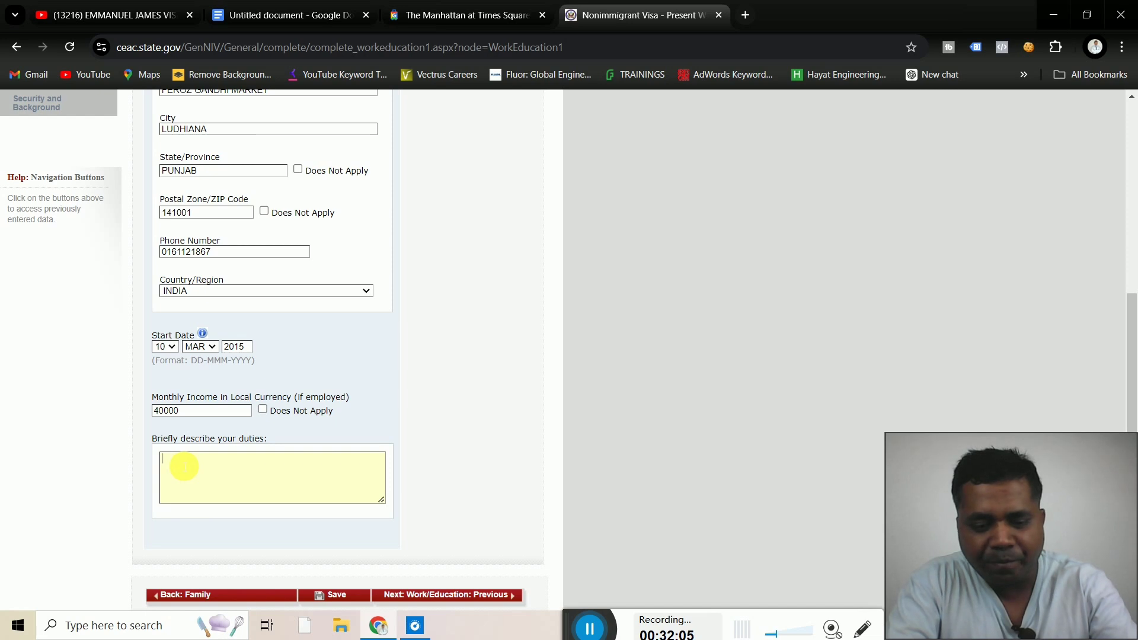
# Enter 'LOAN DISBERSMENT AND INSURANCE' in the 'Briefly describe your duties' box
pyautogui.write('LOAN')
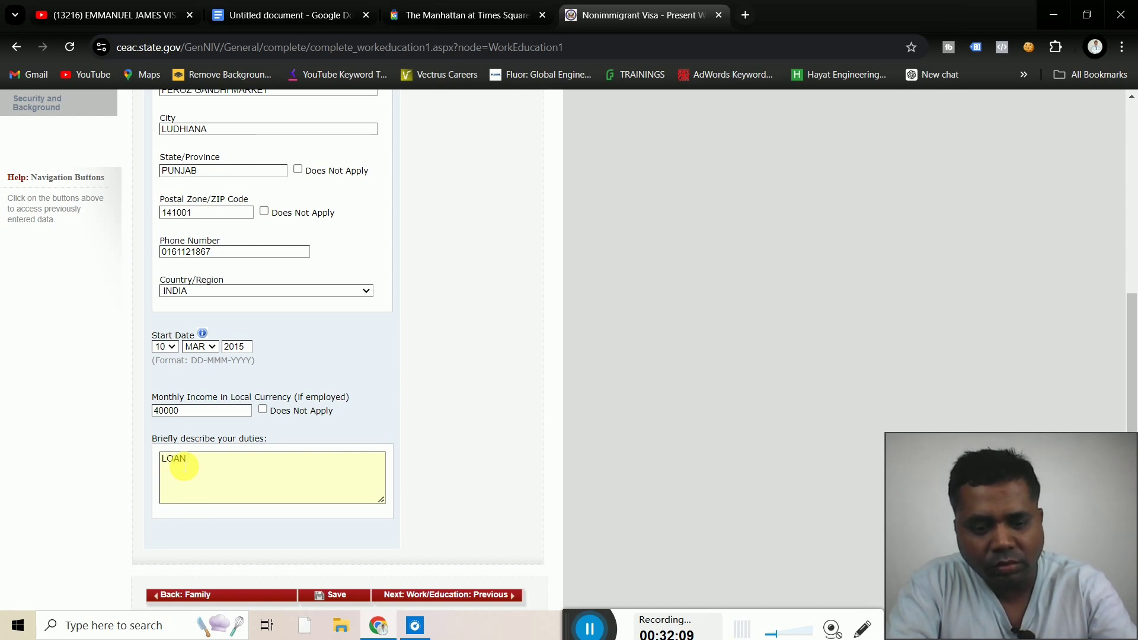
pyautogui.write(' DIS')
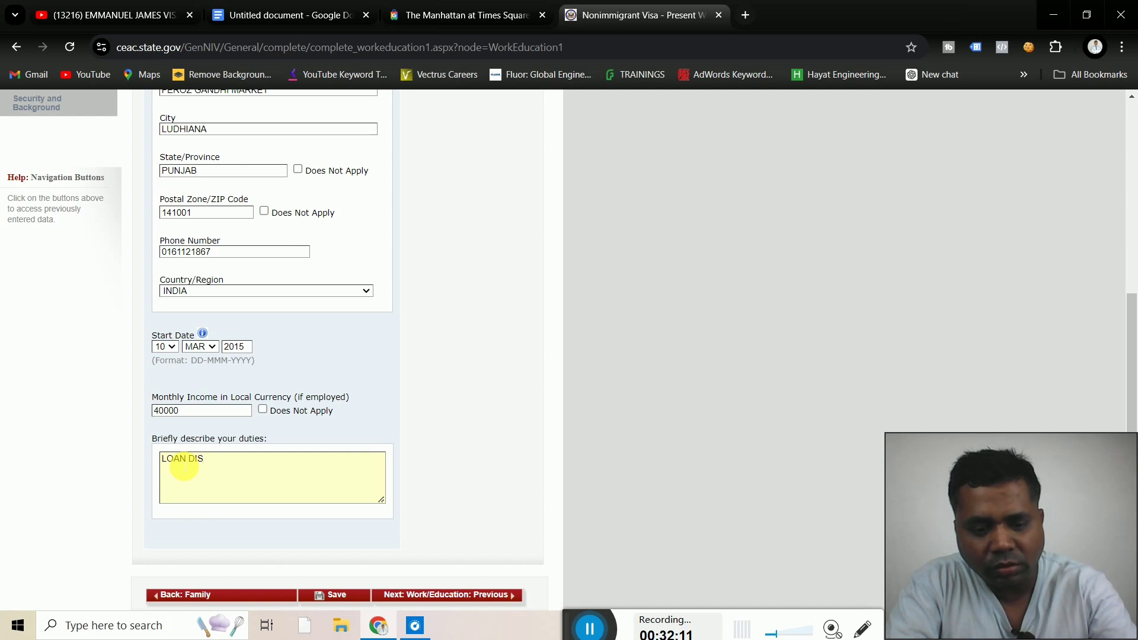
pyautogui.write('BERS')
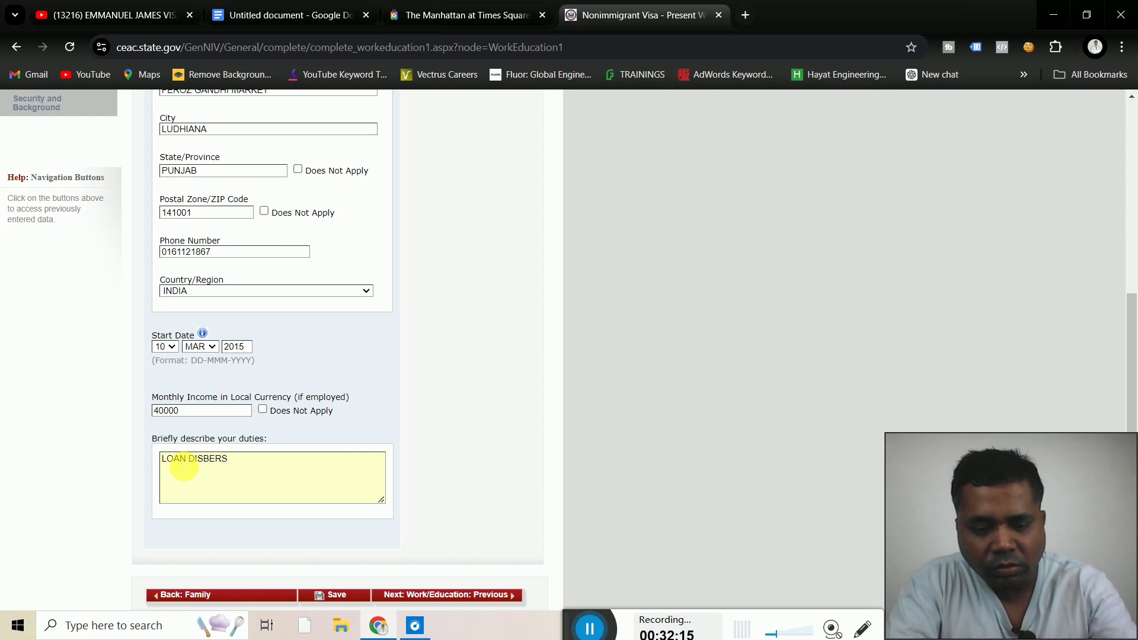
pyautogui.write('MEN')
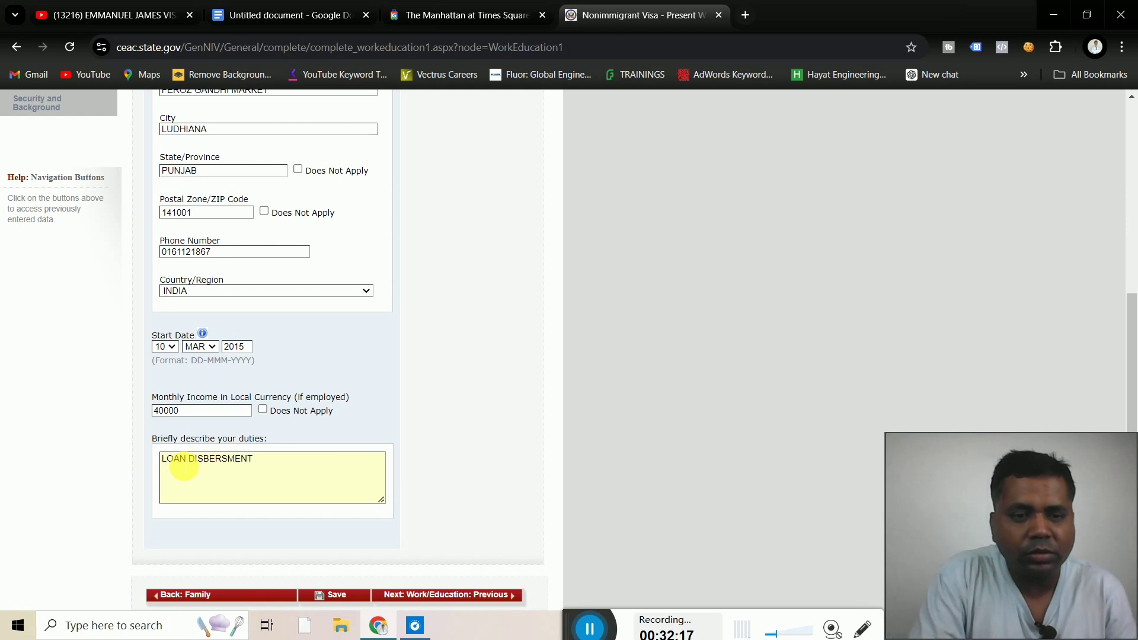
pyautogui.write('T ')
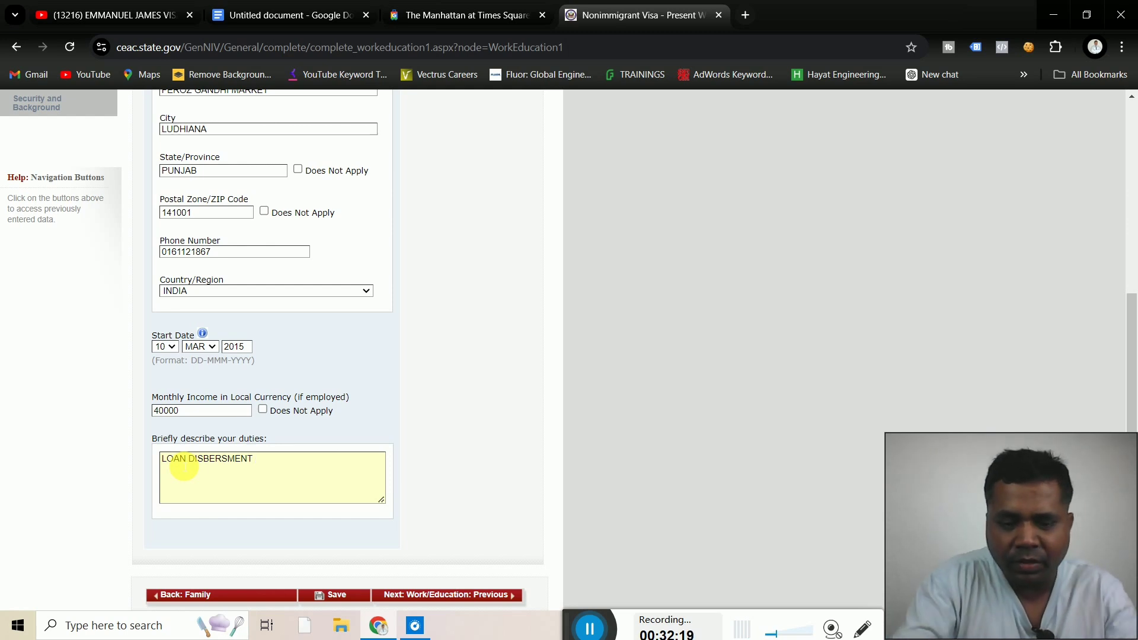
pyautogui.write('AND ')
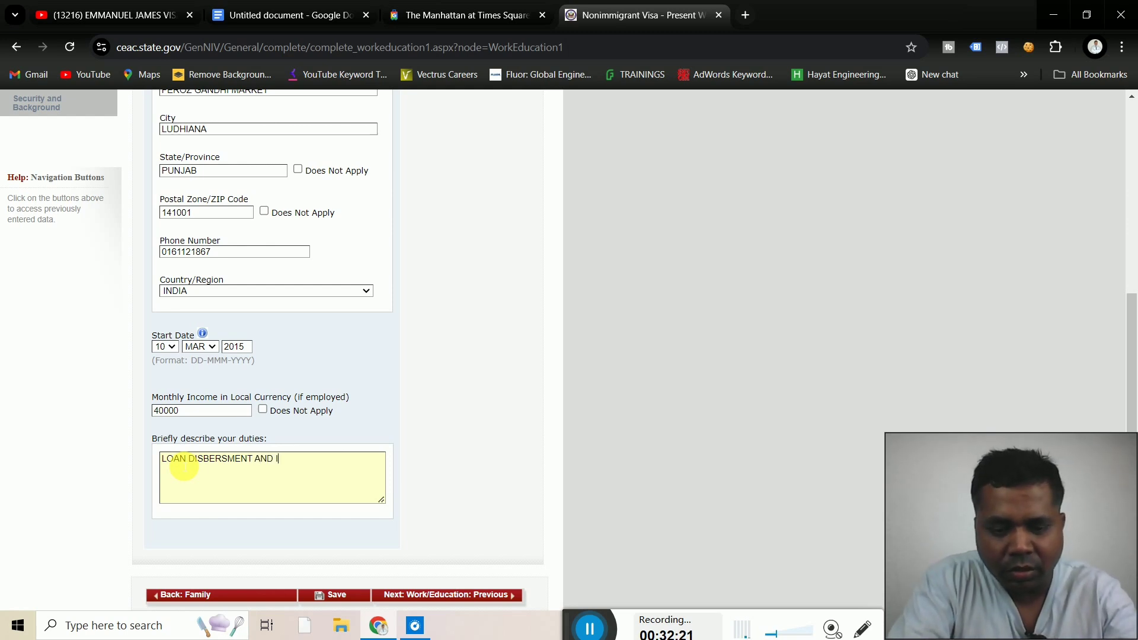
pyautogui.write('INSUR')
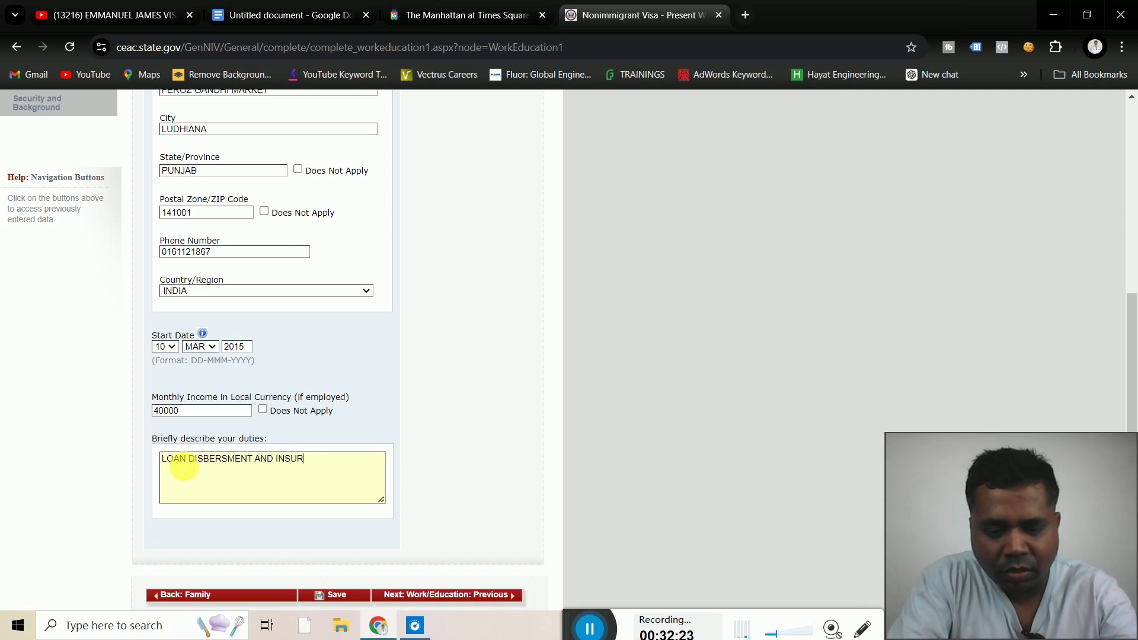
pyautogui.write('ANCE')
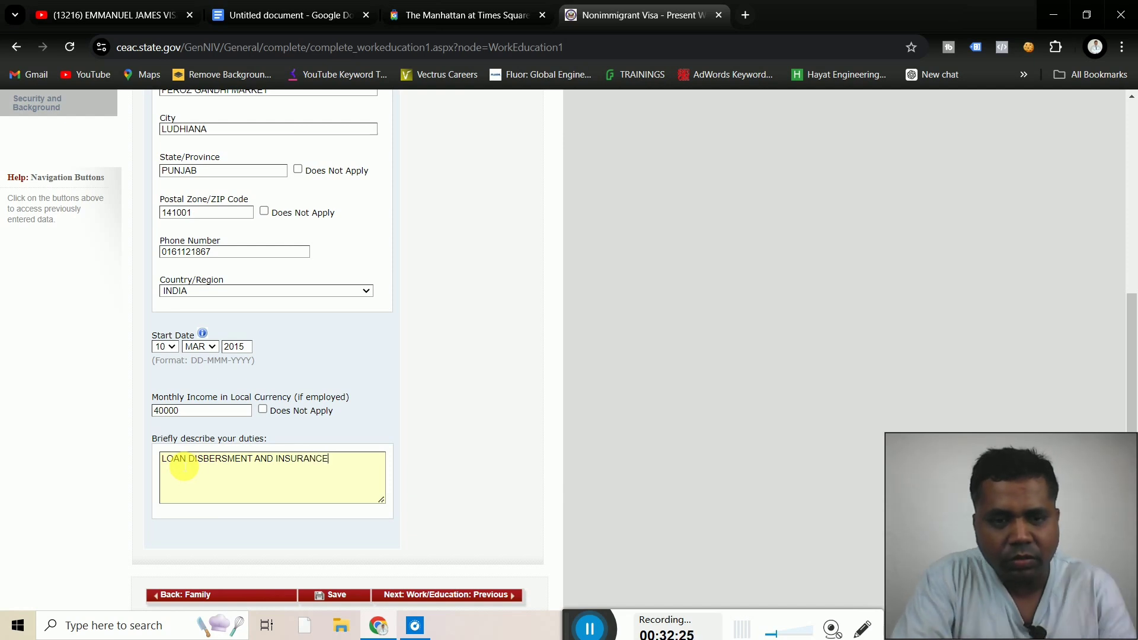
pyautogui.click(489, 460)
pyautogui.scroll(-2, 488, 460)
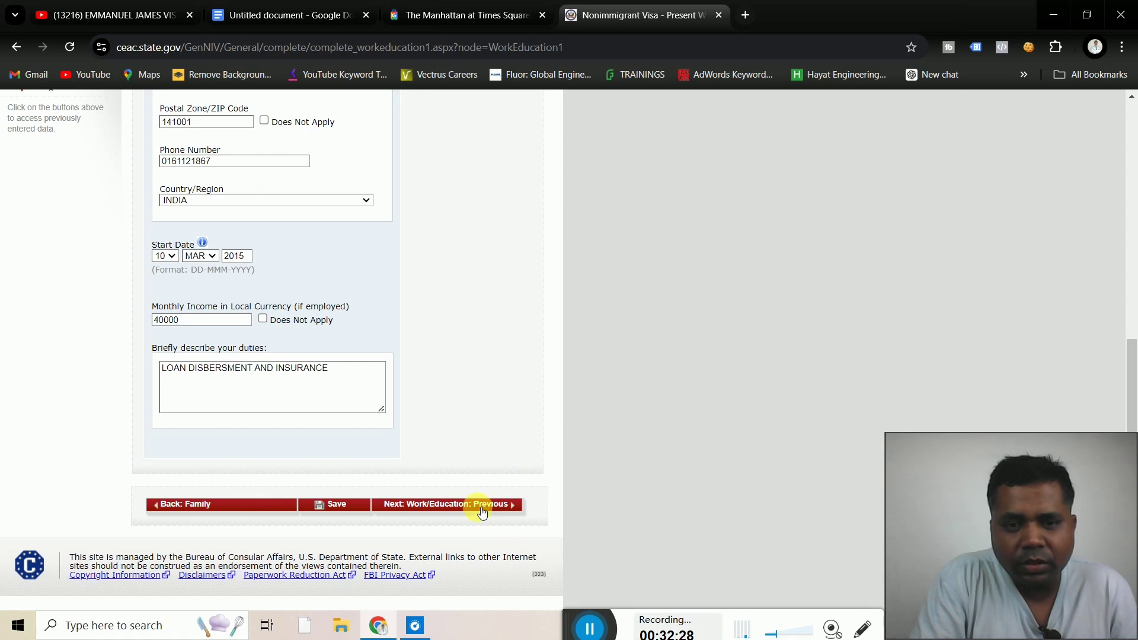
# Continue to the Previous Work/Education page, declining Chrome's offer to save the address
pyautogui.click(482, 511)
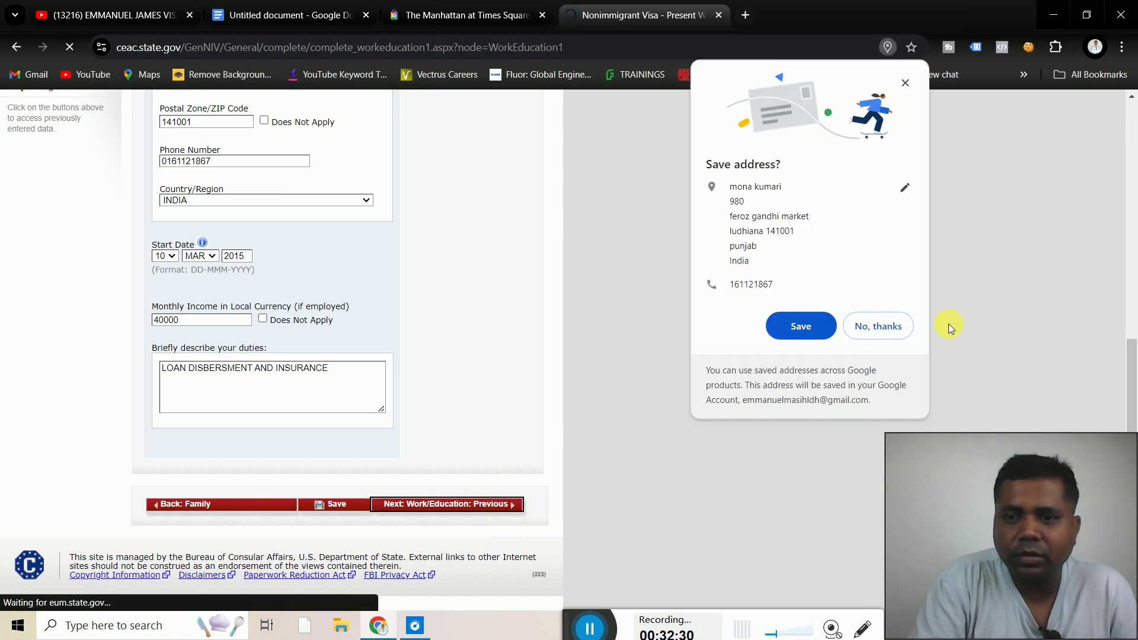
pyautogui.click(891, 327)
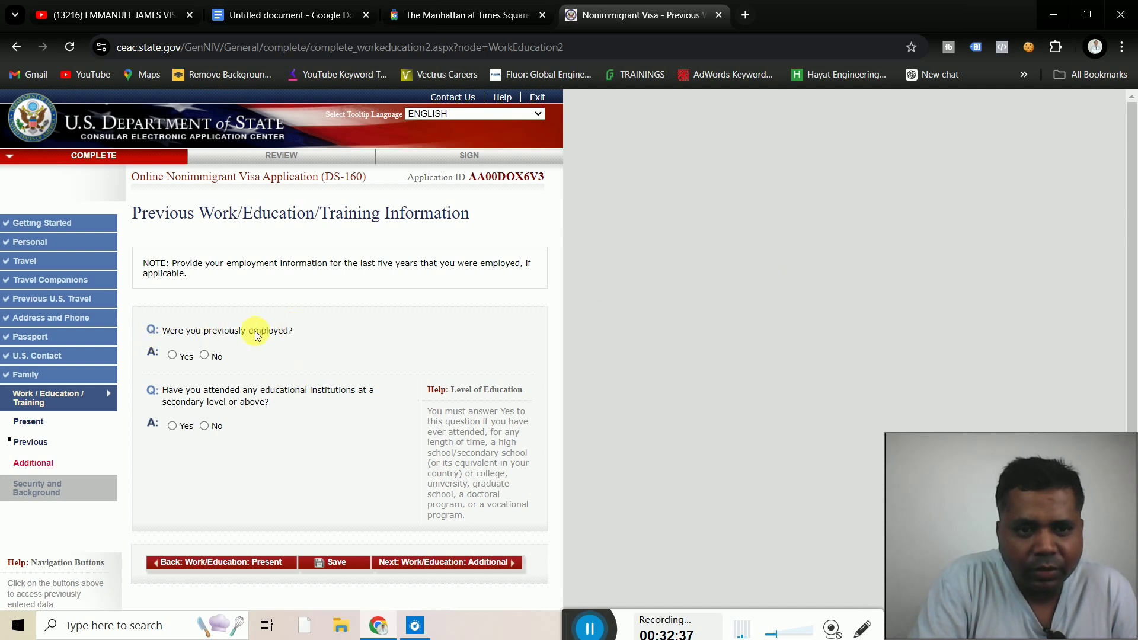
# Answer No to previous employment and Yes to attending educational institutions, then review the institution fields
pyautogui.click(205, 357)
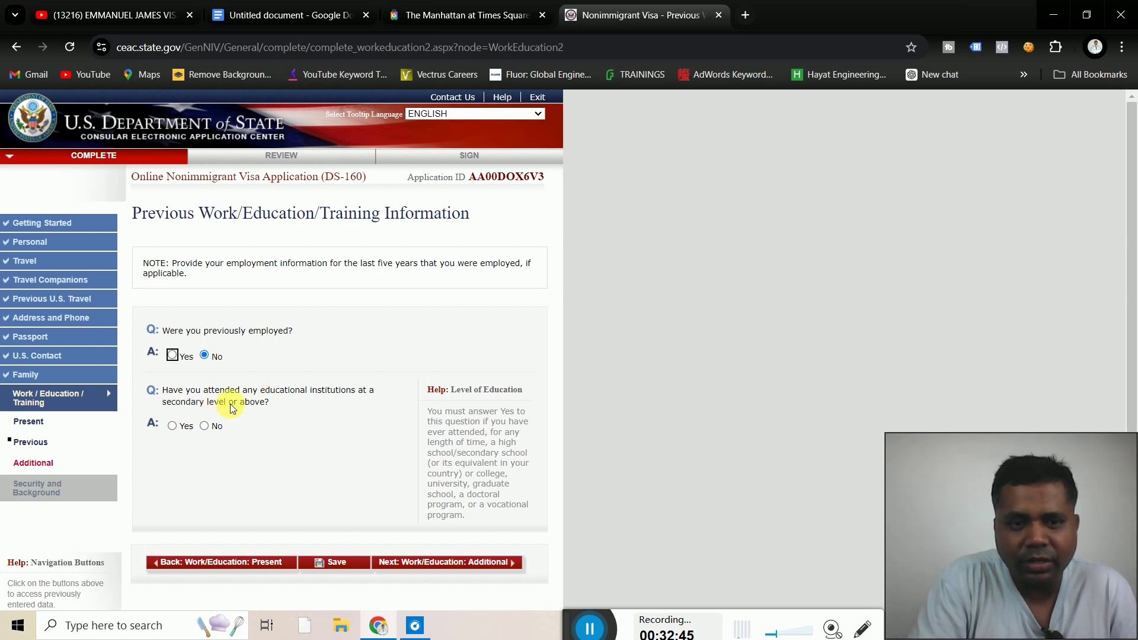
pyautogui.click(172, 426)
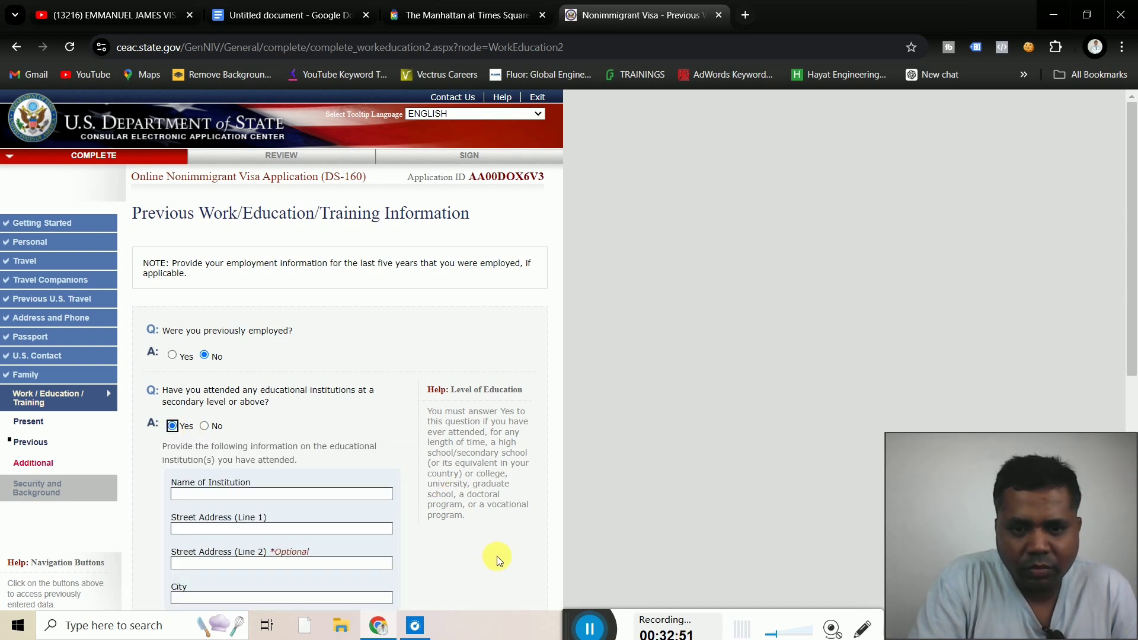
pyautogui.scroll(-3, 497, 556)
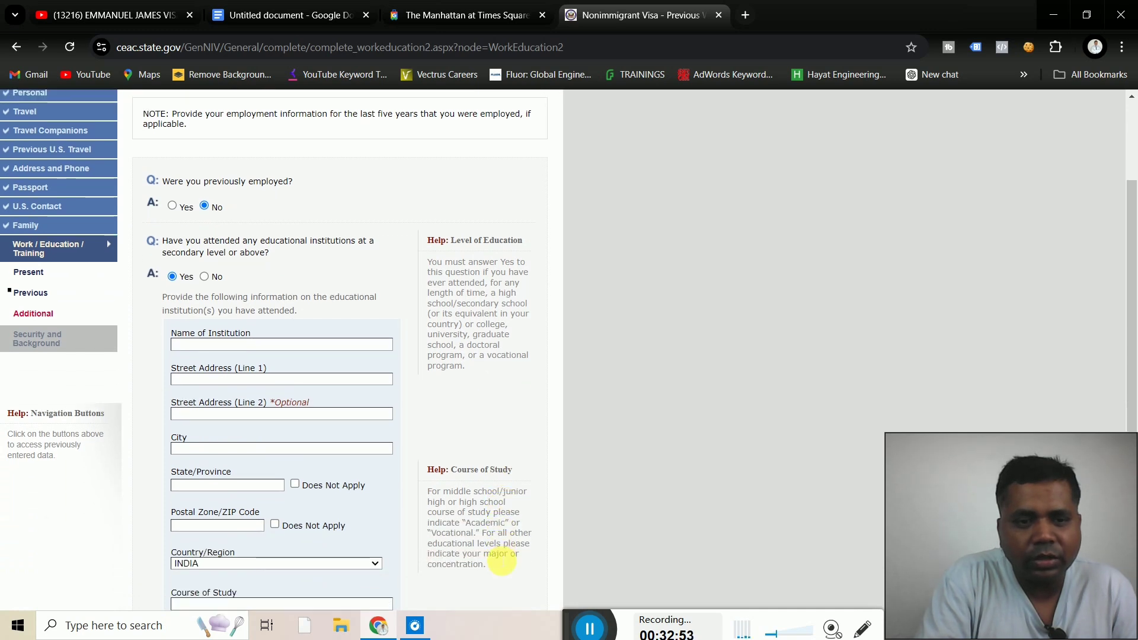
pyautogui.scroll(-3, 498, 557)
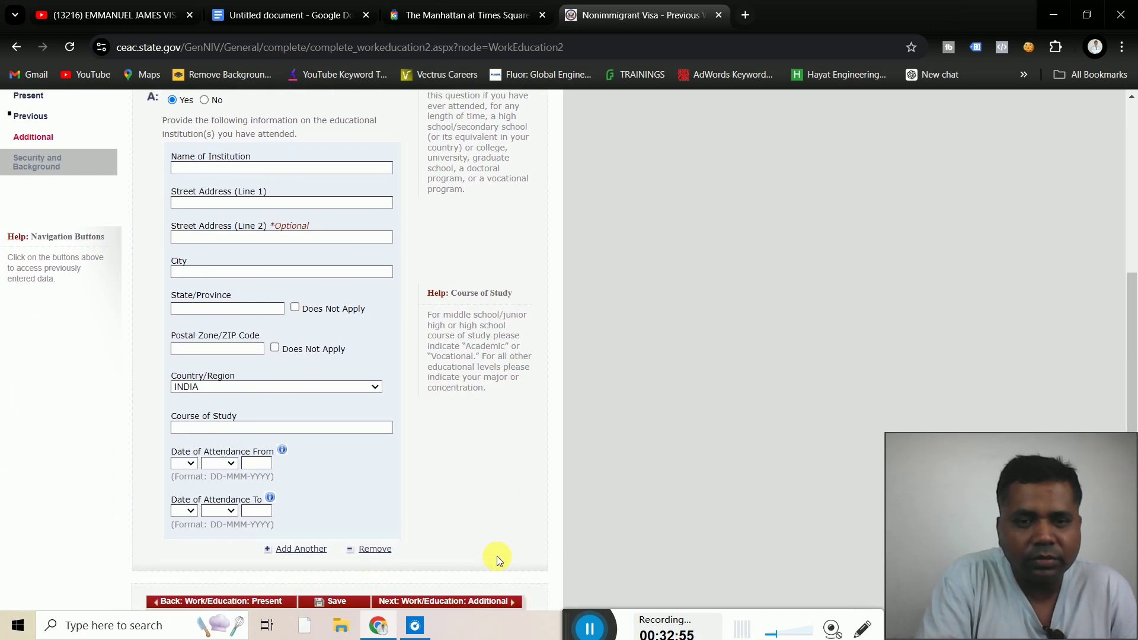
pyautogui.scroll(2, 497, 557)
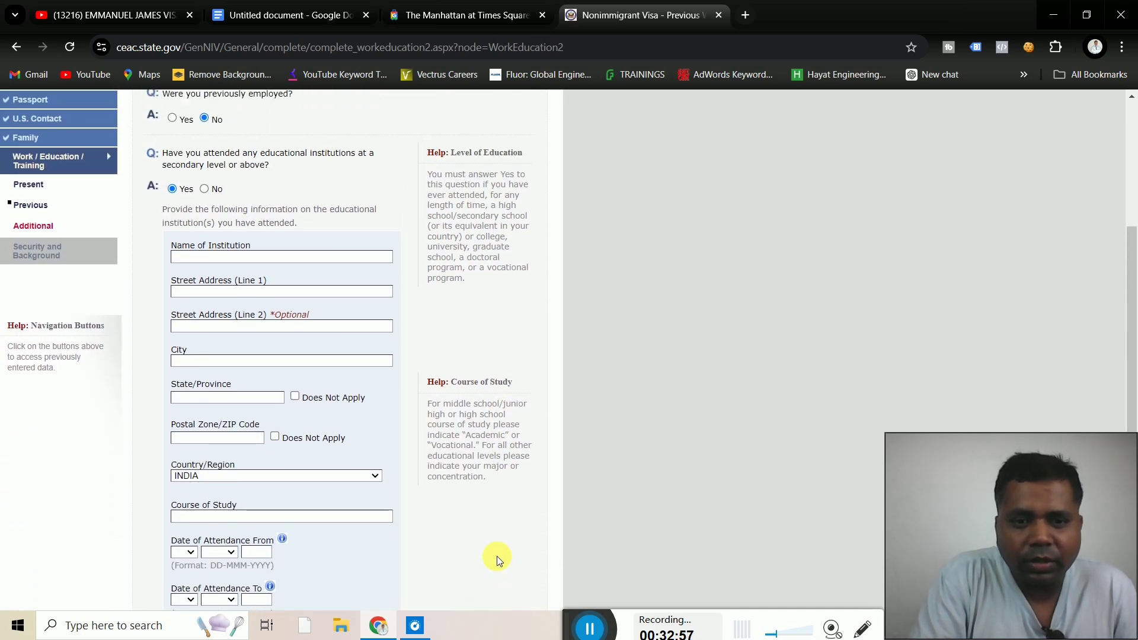
# Enter institution KHALSA COLLEGE with address lines SOUTH CITY and BASANT MARKET
pyautogui.click(222, 257)
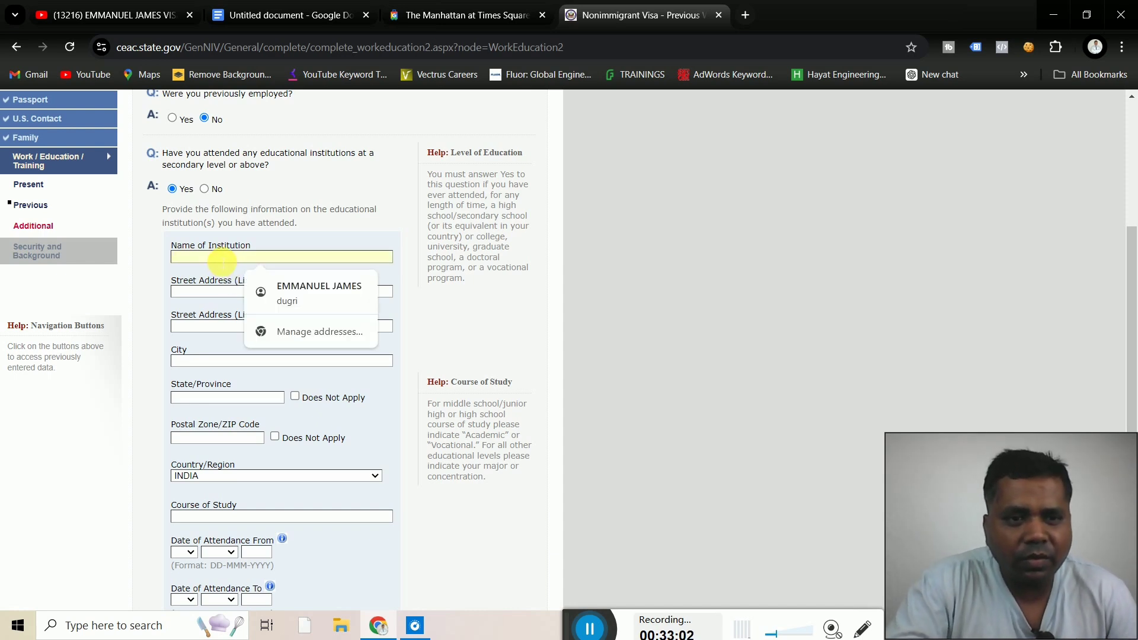
pyautogui.click(151, 307)
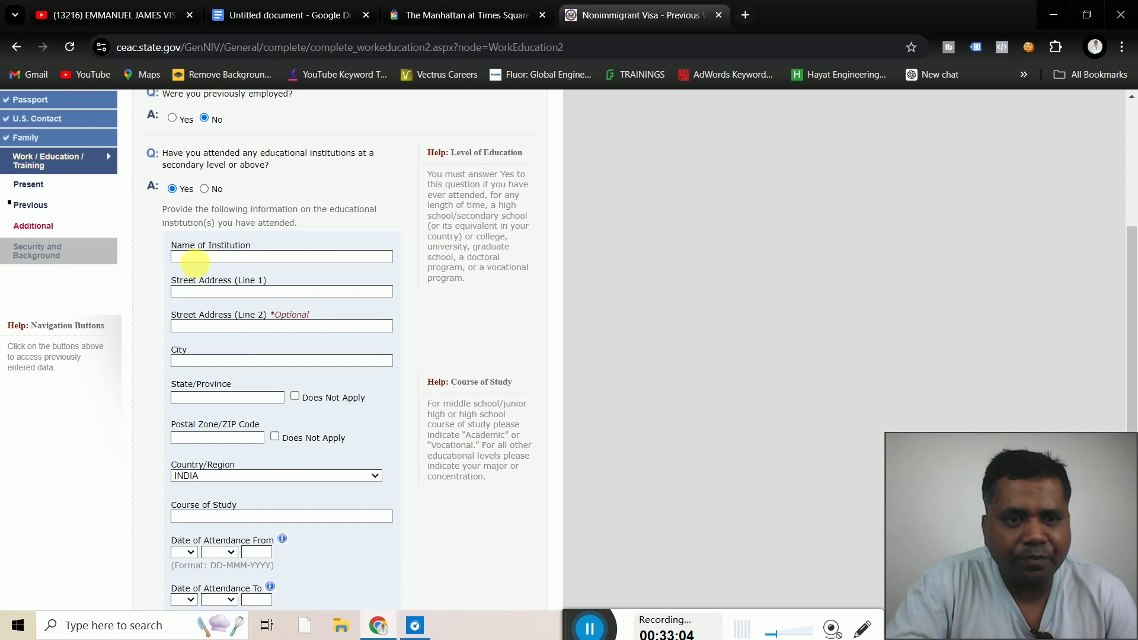
pyautogui.click(201, 261)
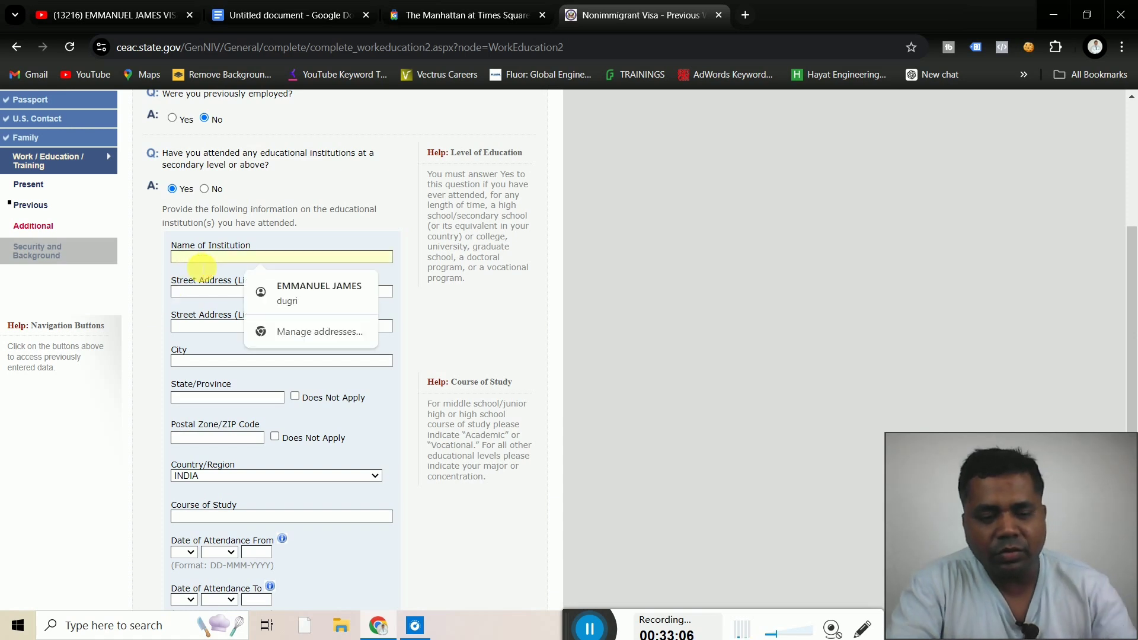
pyautogui.write('K')
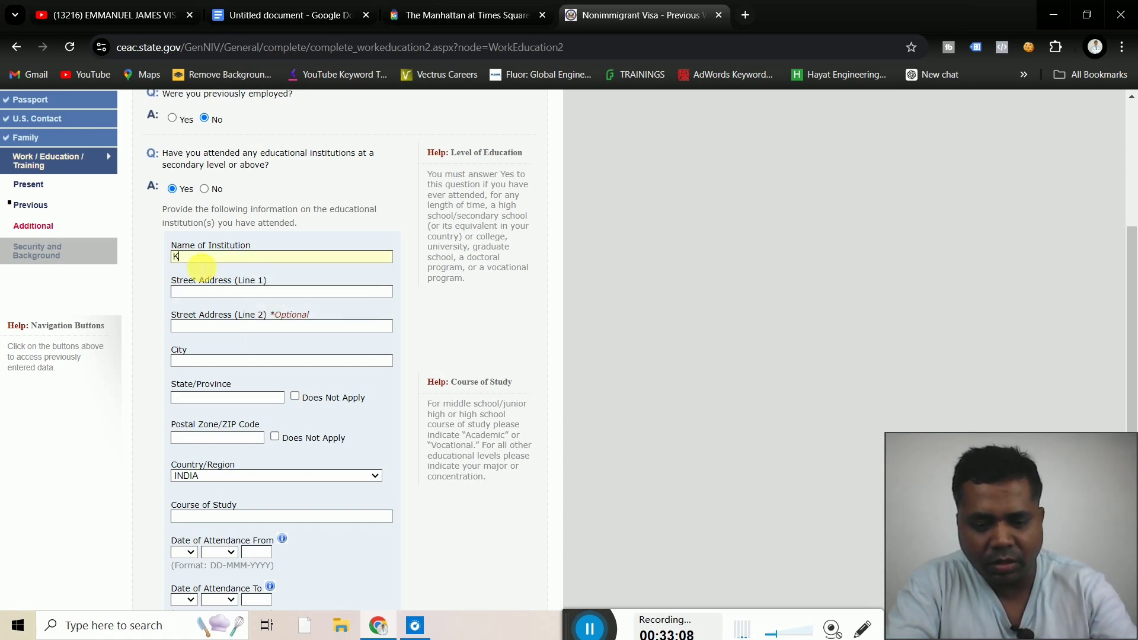
pyautogui.write('HALSA SC')
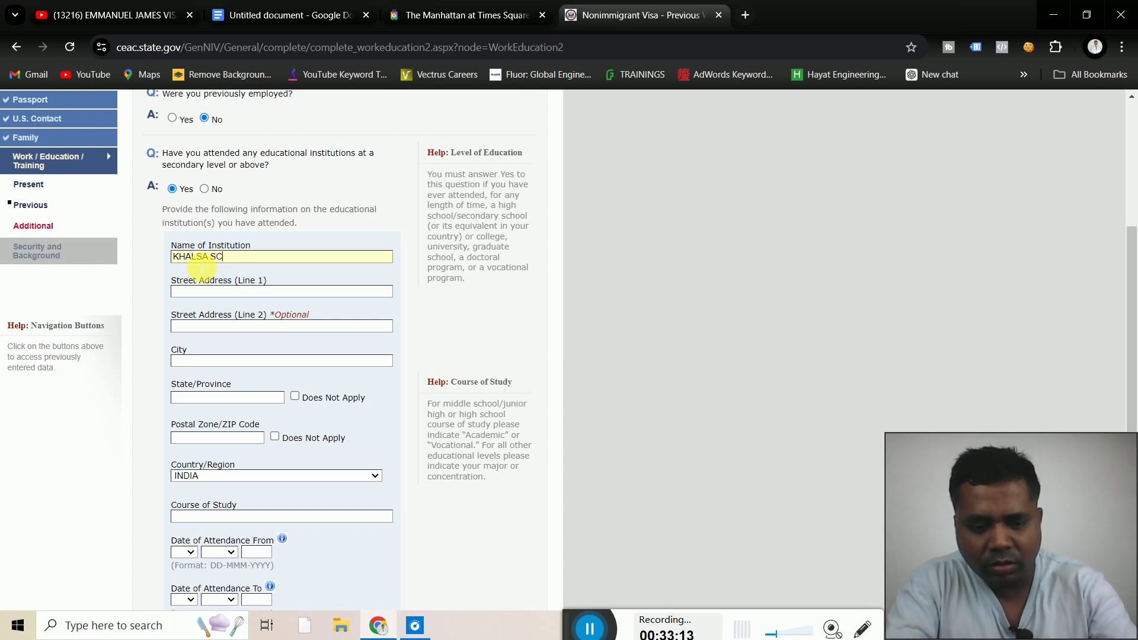
pyautogui.press('BackSpace')
pyautogui.press('BackSpace')
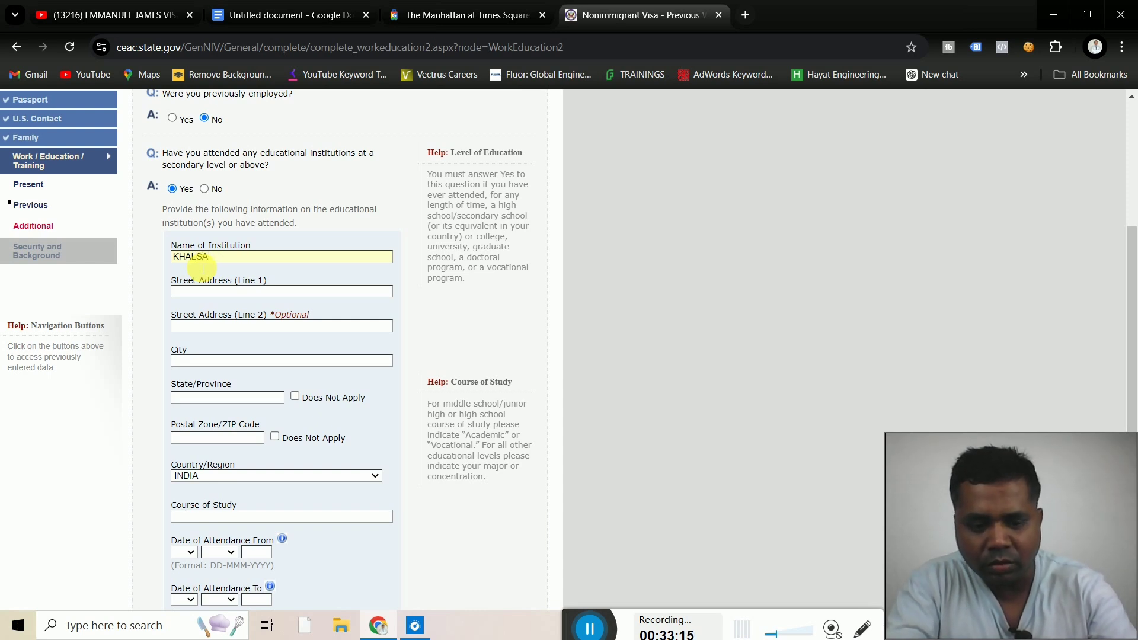
pyautogui.write('COLLE')
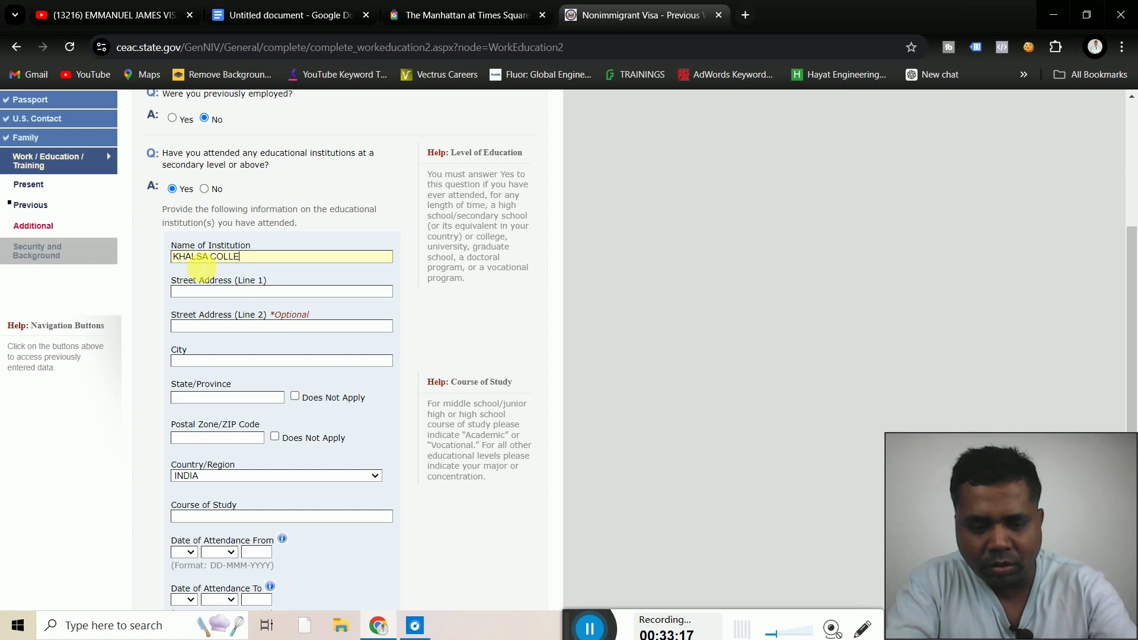
pyautogui.write('GE')
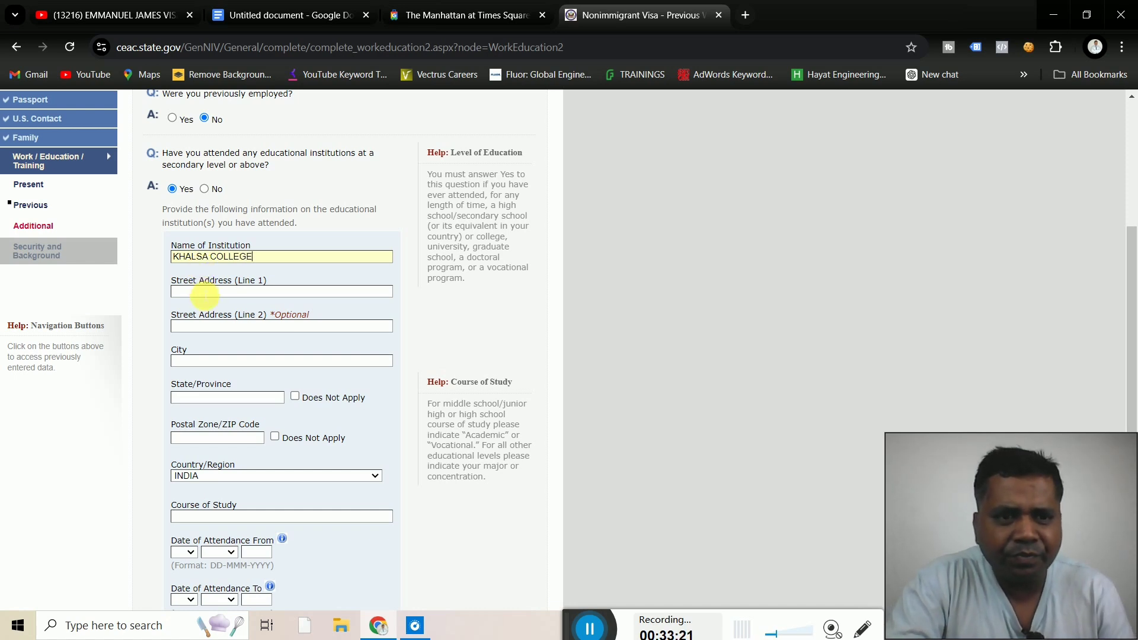
pyautogui.click(205, 292)
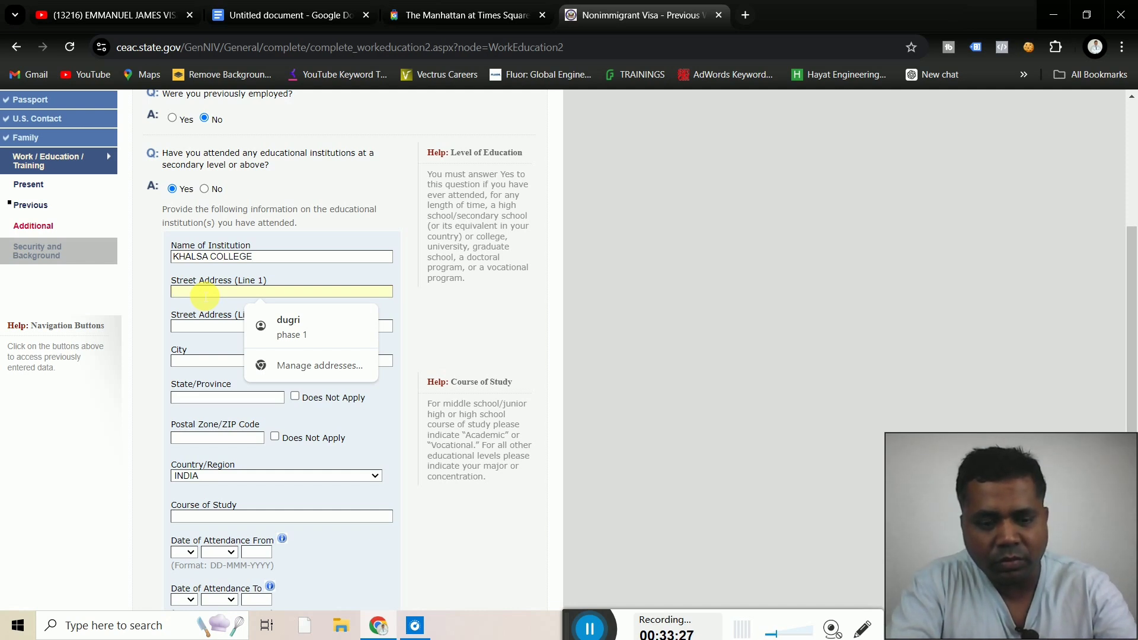
pyautogui.write('SOUTH CI')
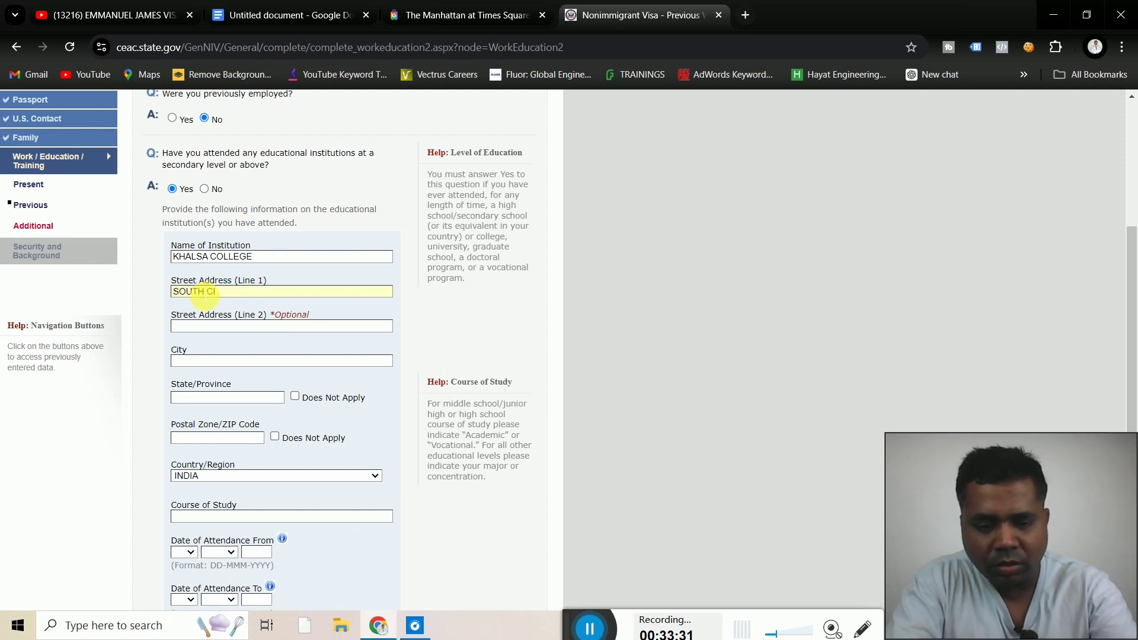
pyautogui.write('TY')
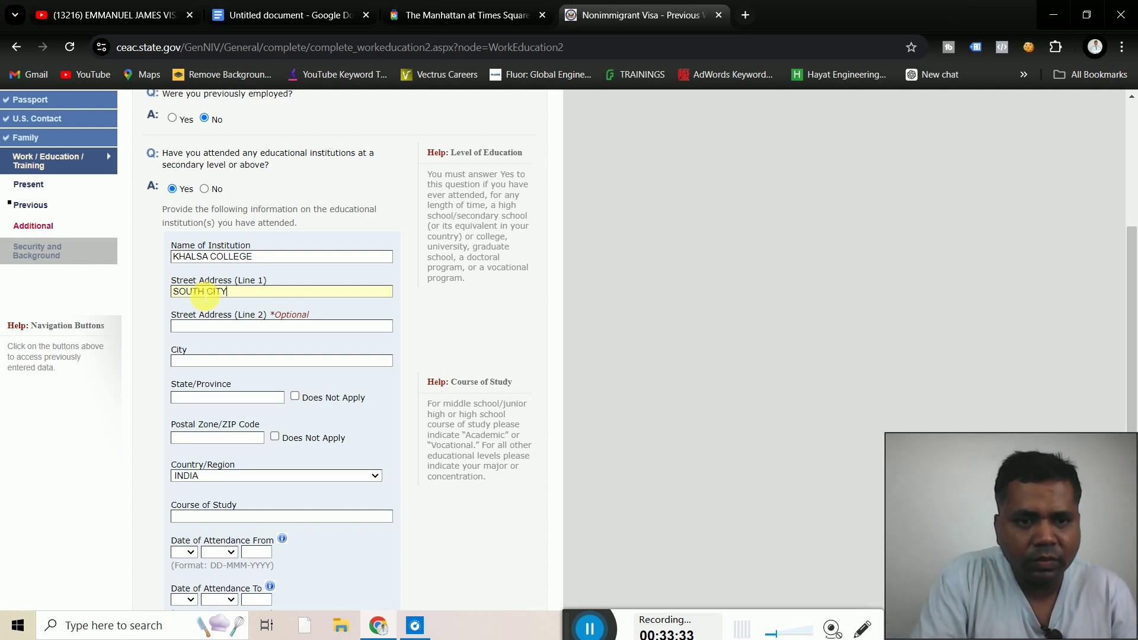
pyautogui.click(202, 326)
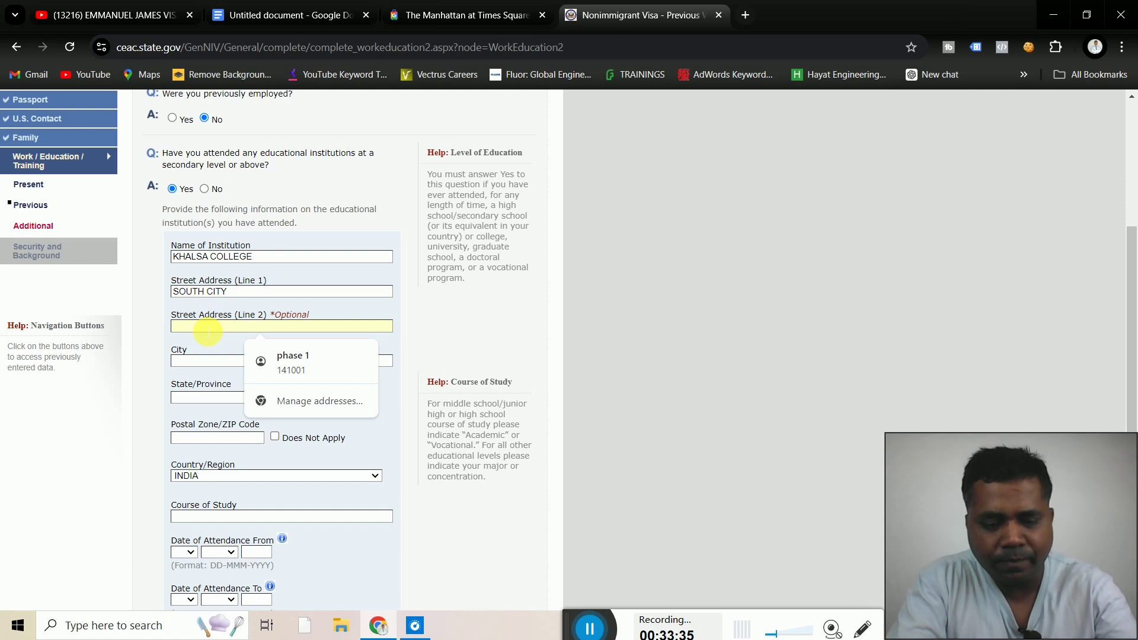
pyautogui.write('BAS')
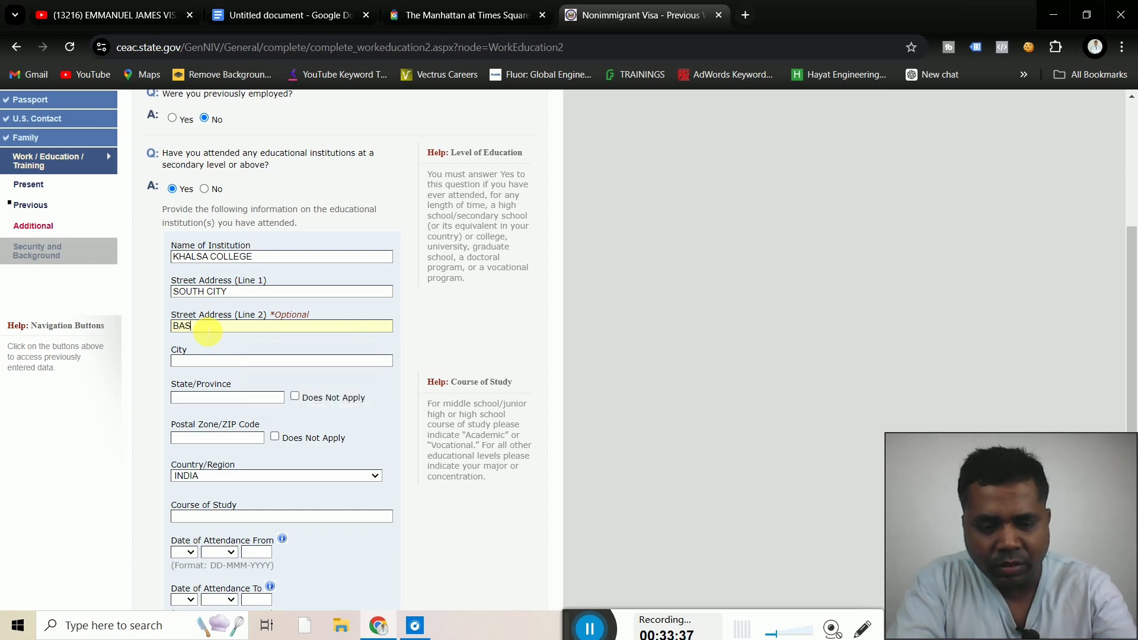
pyautogui.write('ANT')
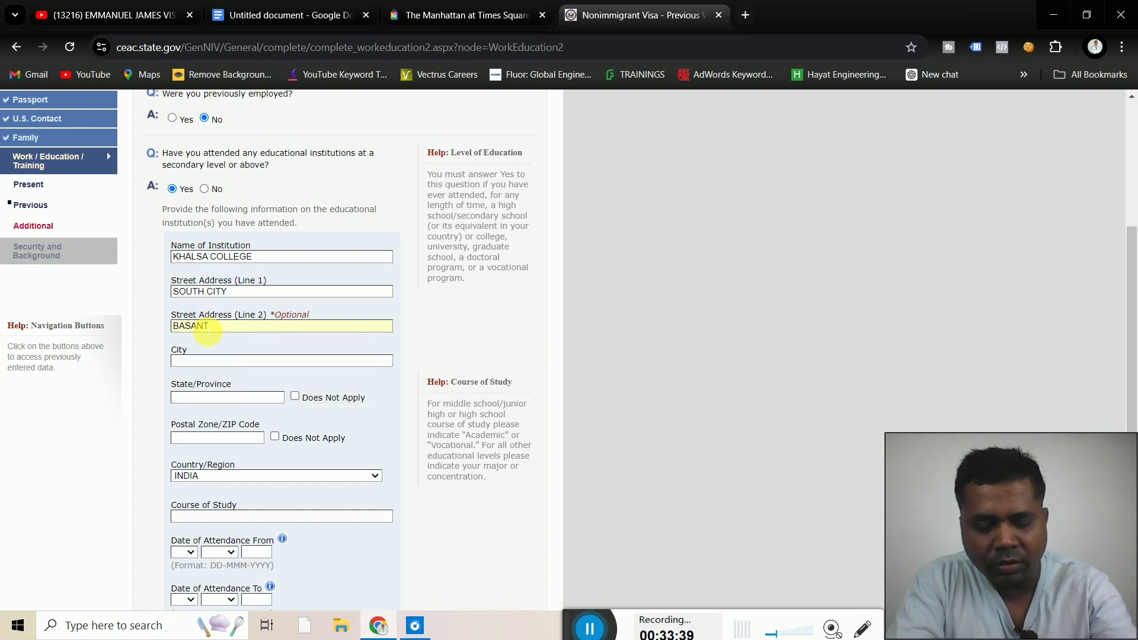
pyautogui.write(' MARKET')
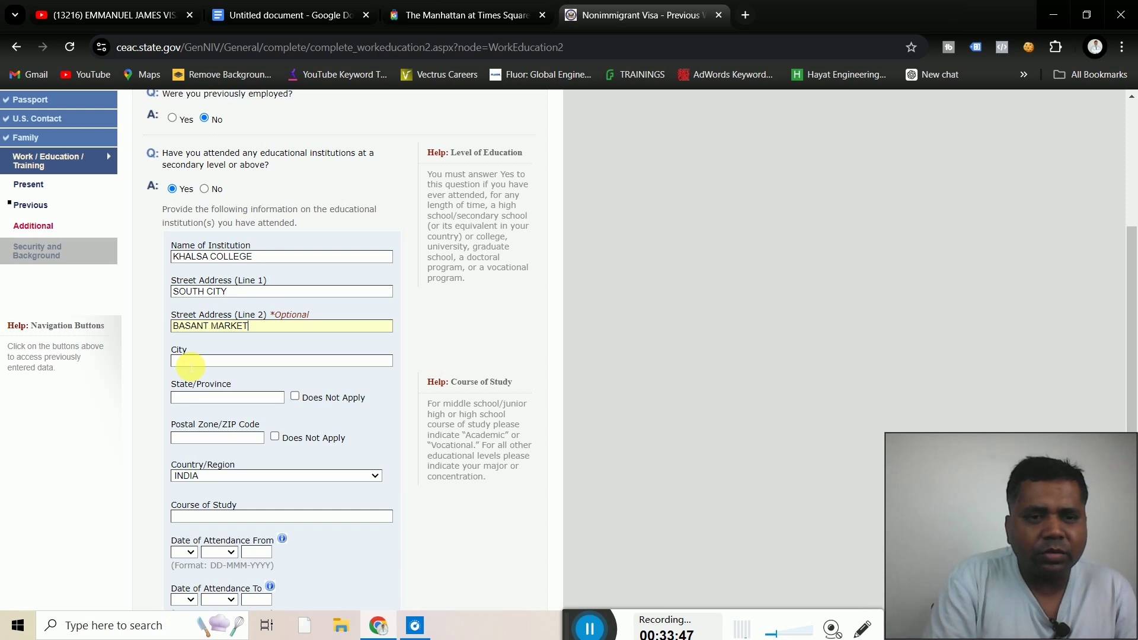
# Fill in city LUDHIANA, state PUNJAB, postal code 141001 and course of study BA
pyautogui.click(230, 362)
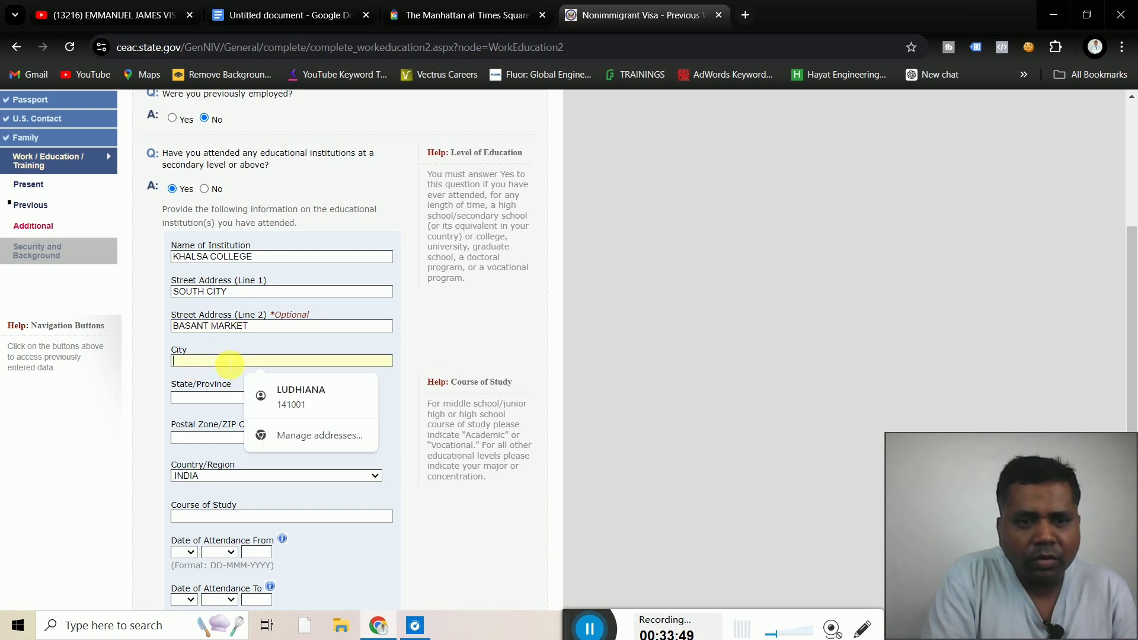
pyautogui.write('LUDH')
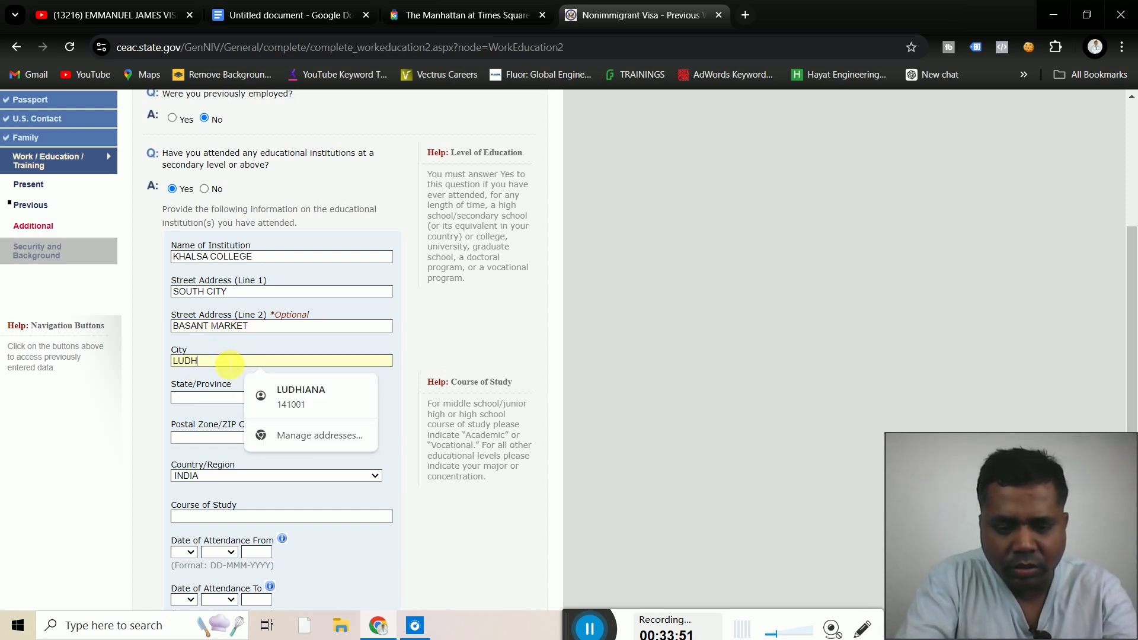
pyautogui.write('IANA')
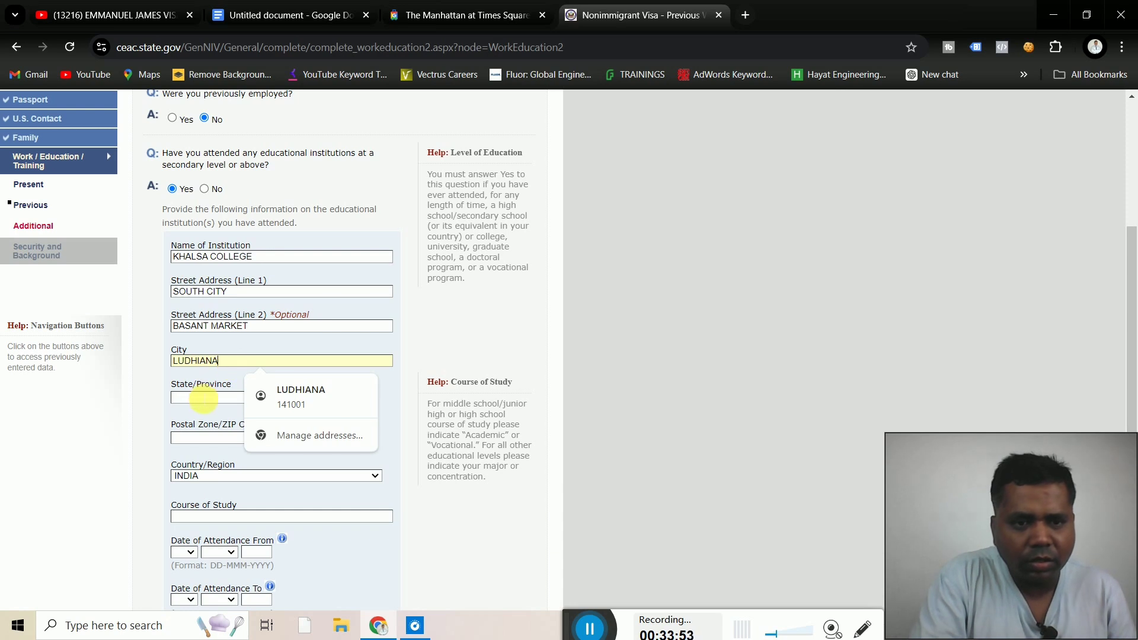
pyautogui.click(203, 399)
pyautogui.write('PU')
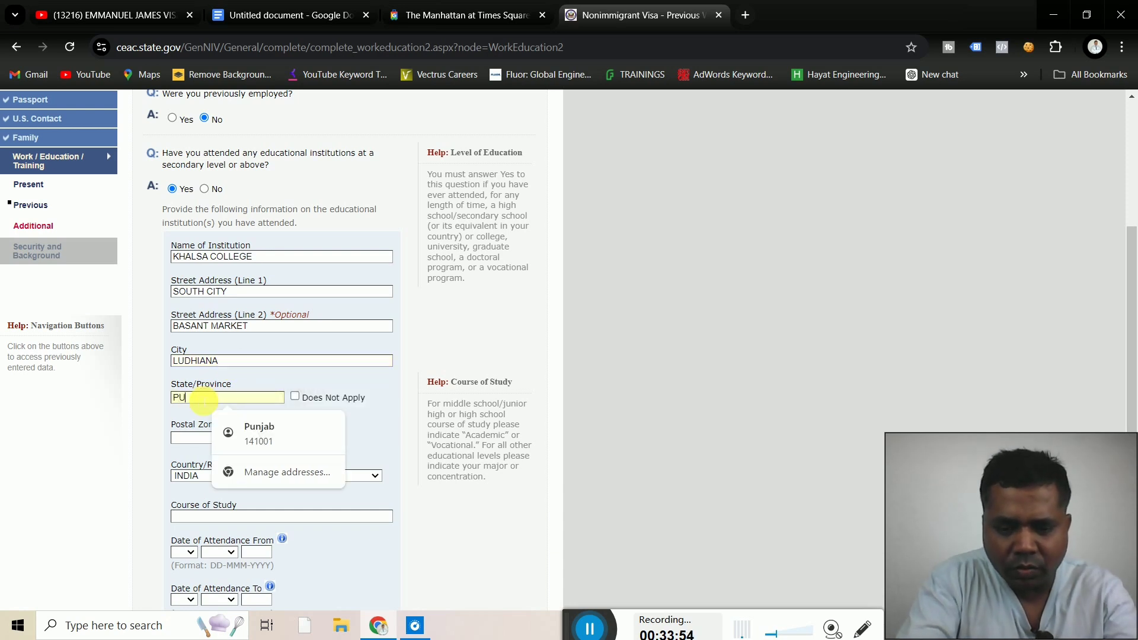
pyautogui.write('NJAB')
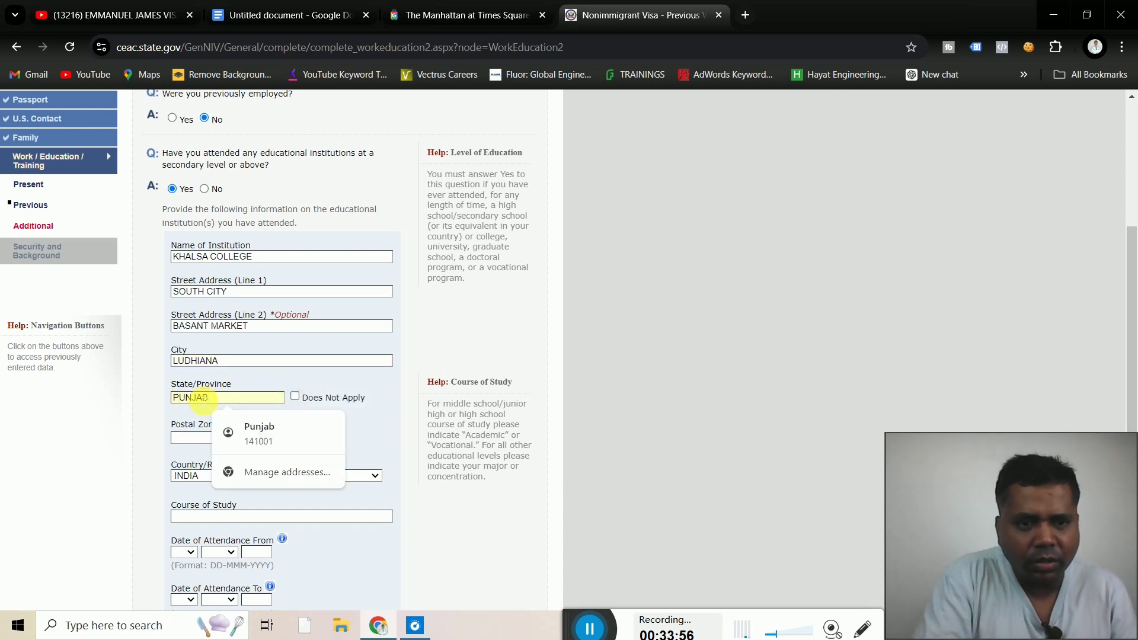
pyautogui.click(194, 439)
pyautogui.write('1')
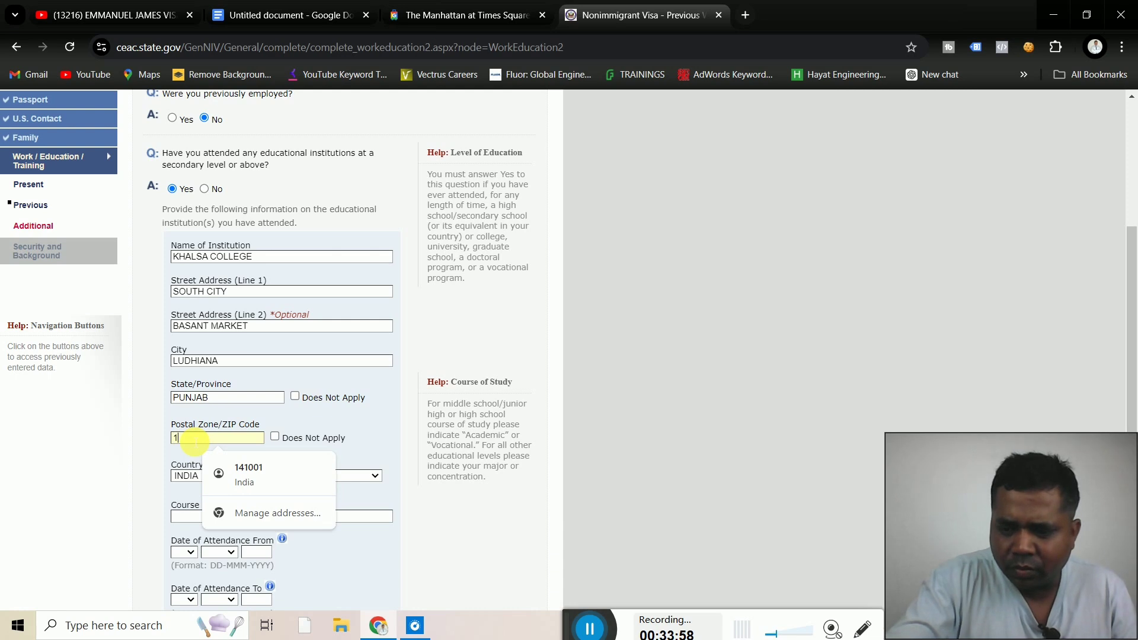
pyautogui.write('41001')
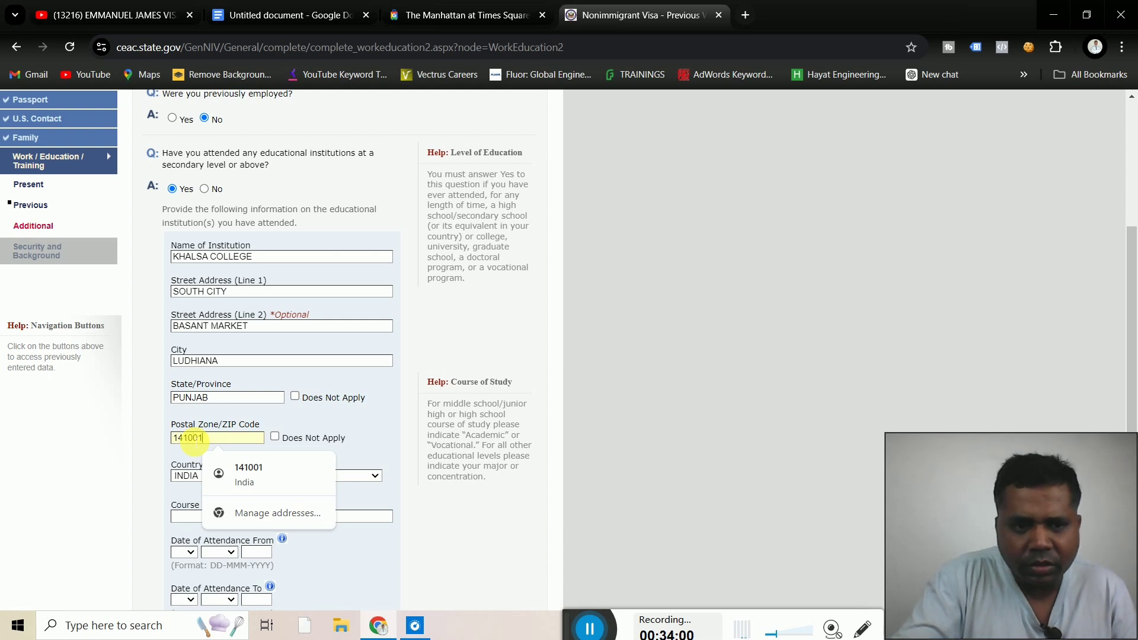
pyautogui.click(245, 517)
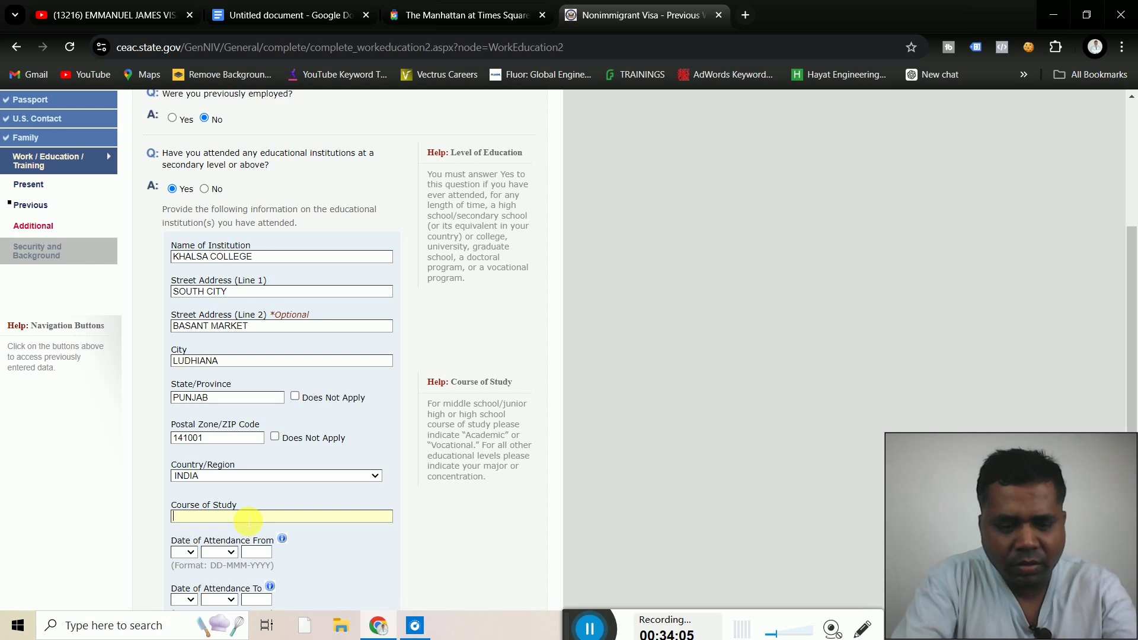
pyautogui.write('BA')
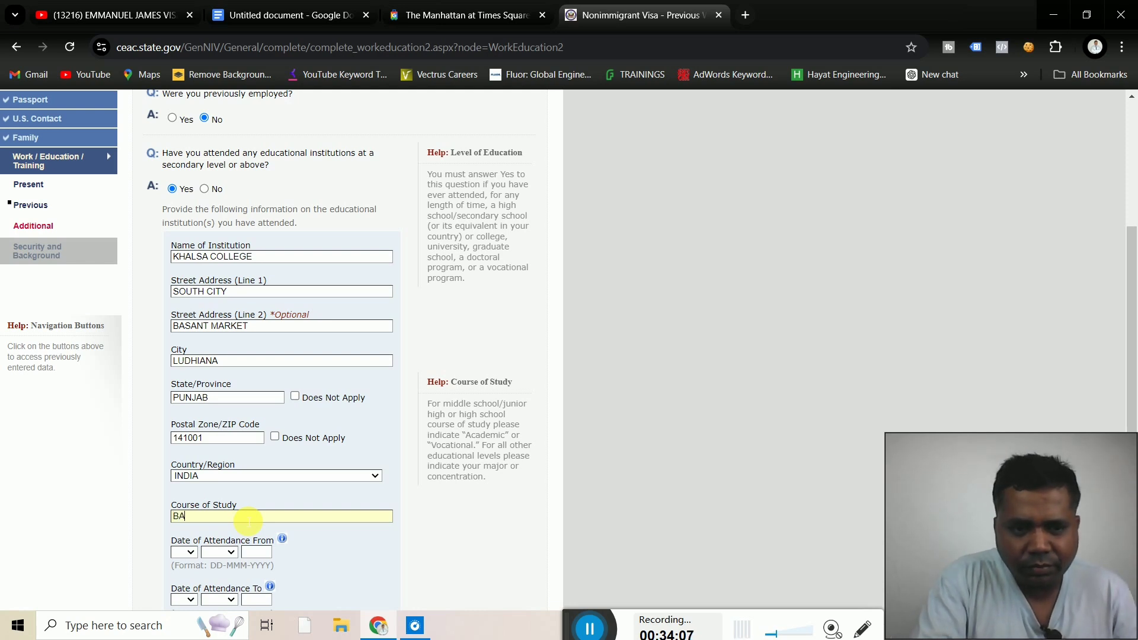
# Set the attendance start date to 02 MAR 2012
pyautogui.click(144, 514)
pyautogui.scroll(-3, 143, 514)
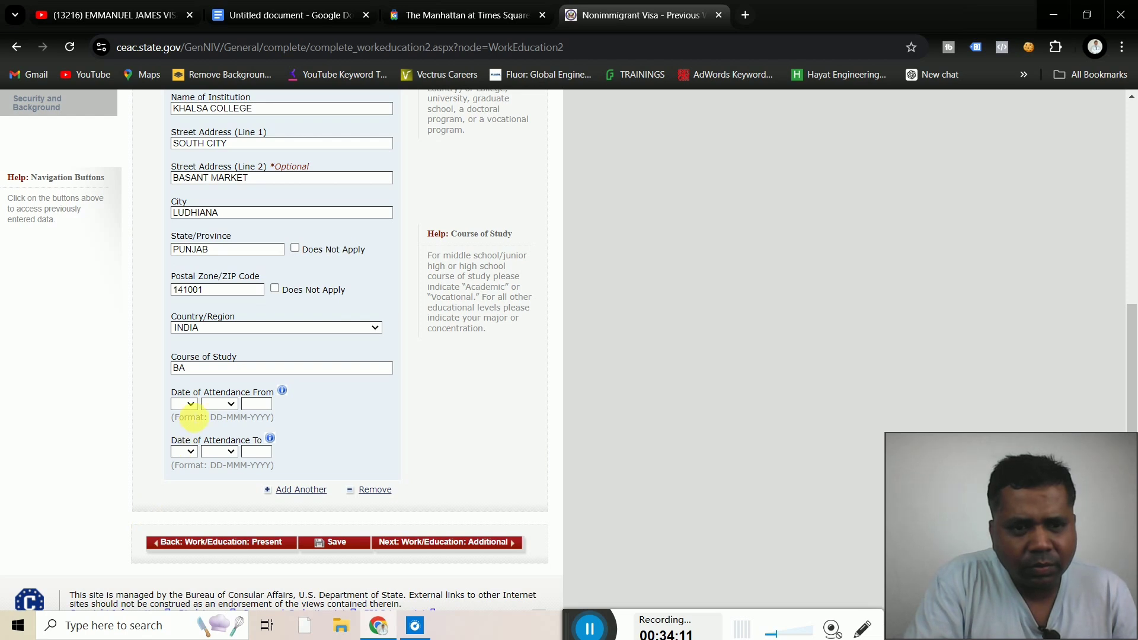
pyautogui.click(185, 405)
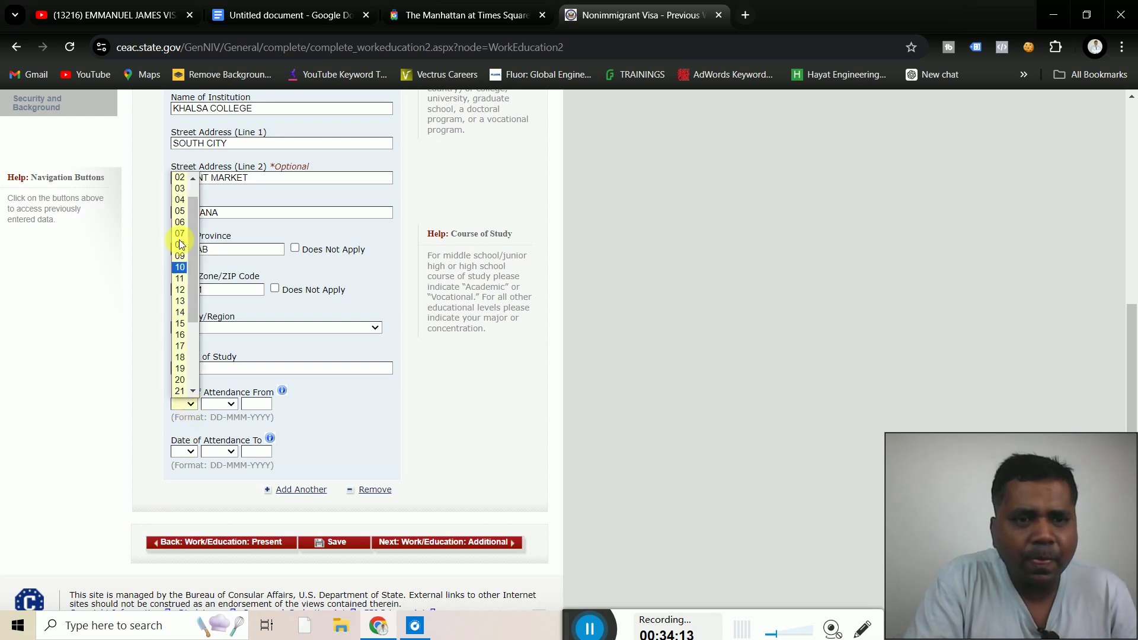
pyautogui.click(180, 178)
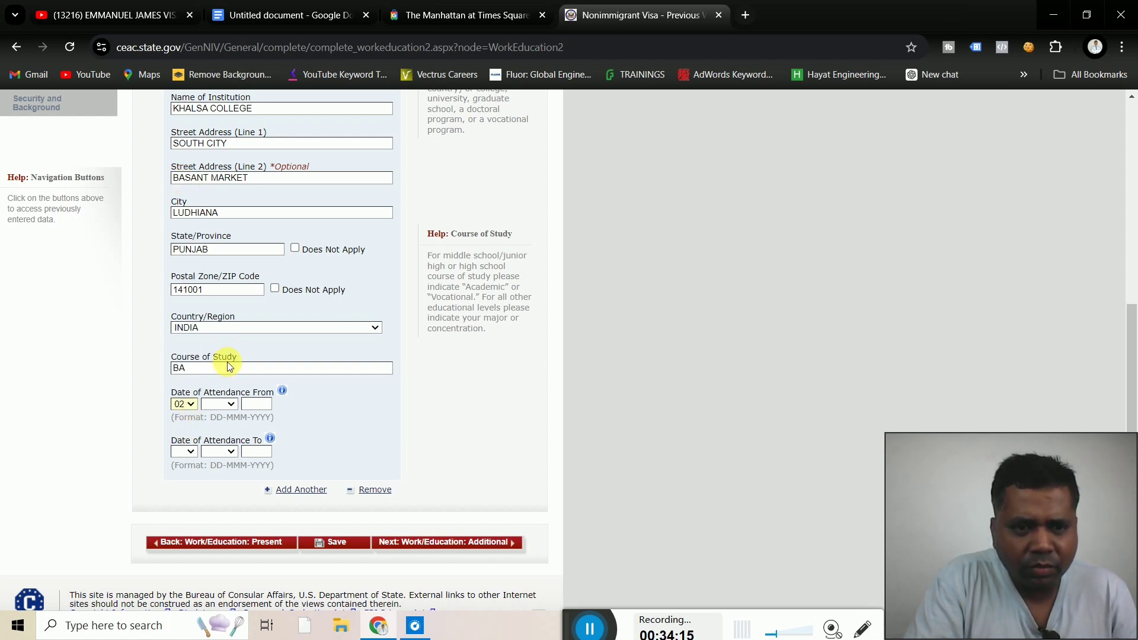
pyautogui.click(228, 406)
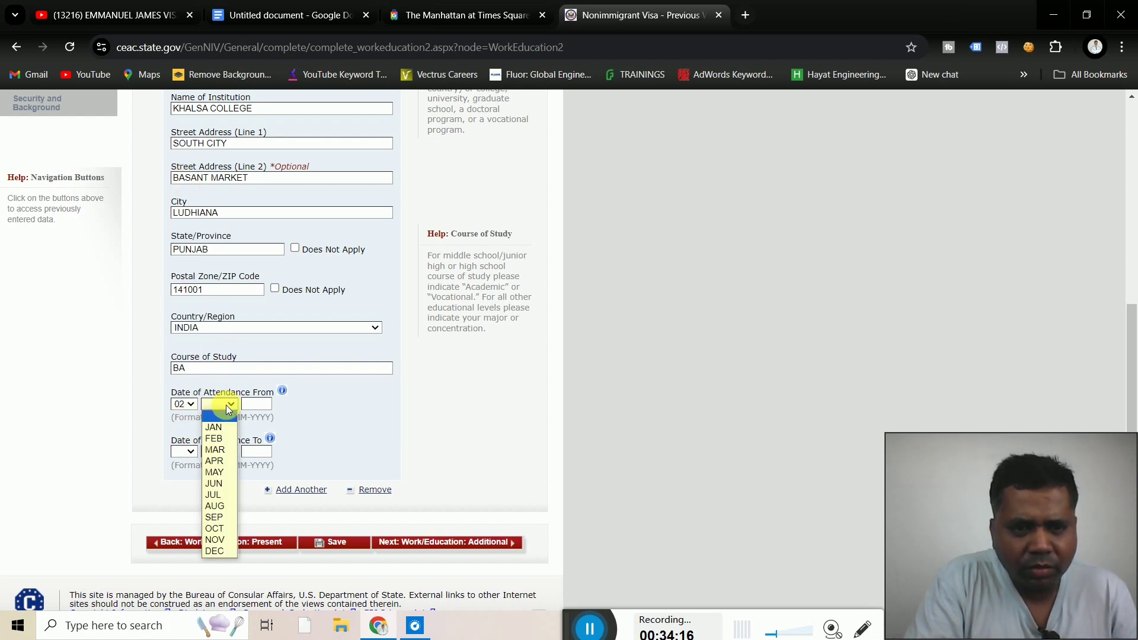
pyautogui.click(223, 453)
pyautogui.click(256, 405)
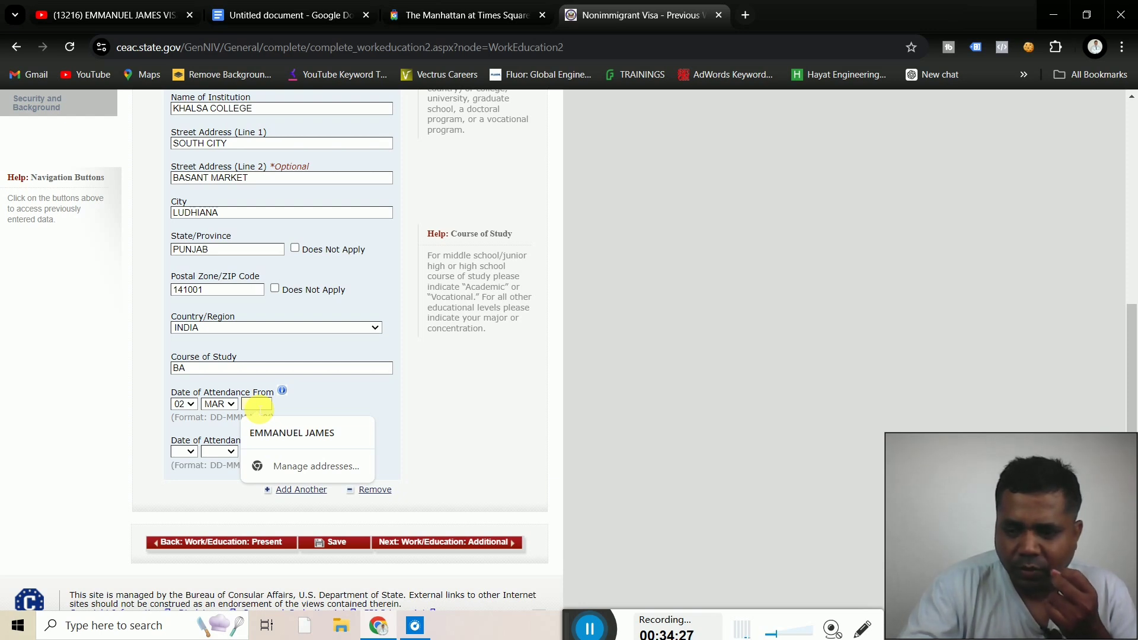
pyautogui.write('201')
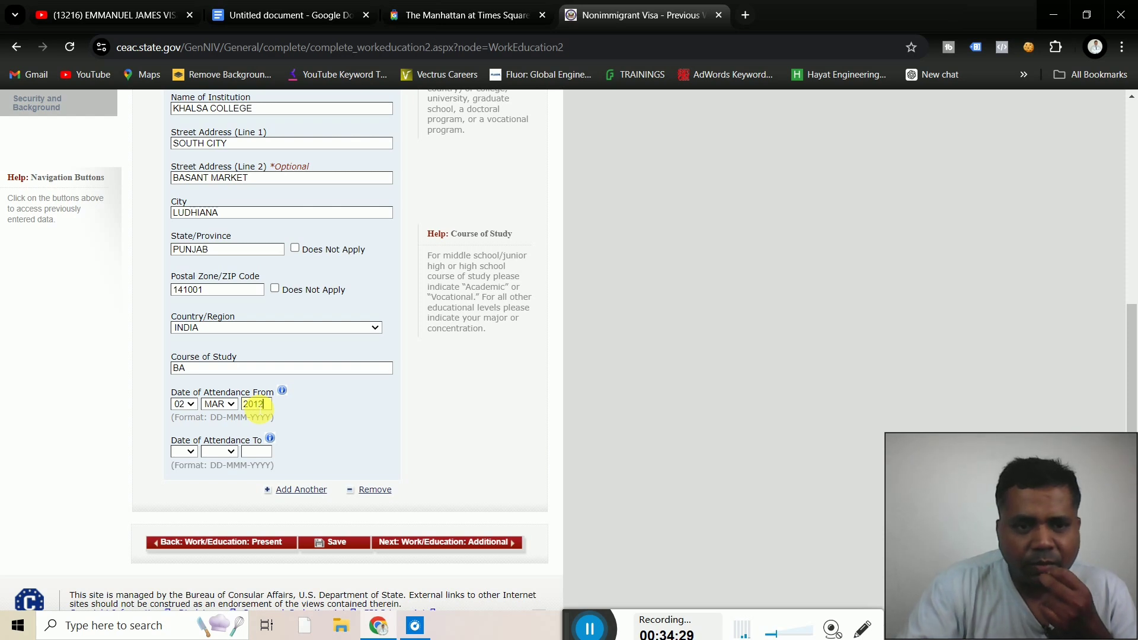
pyautogui.write('2')
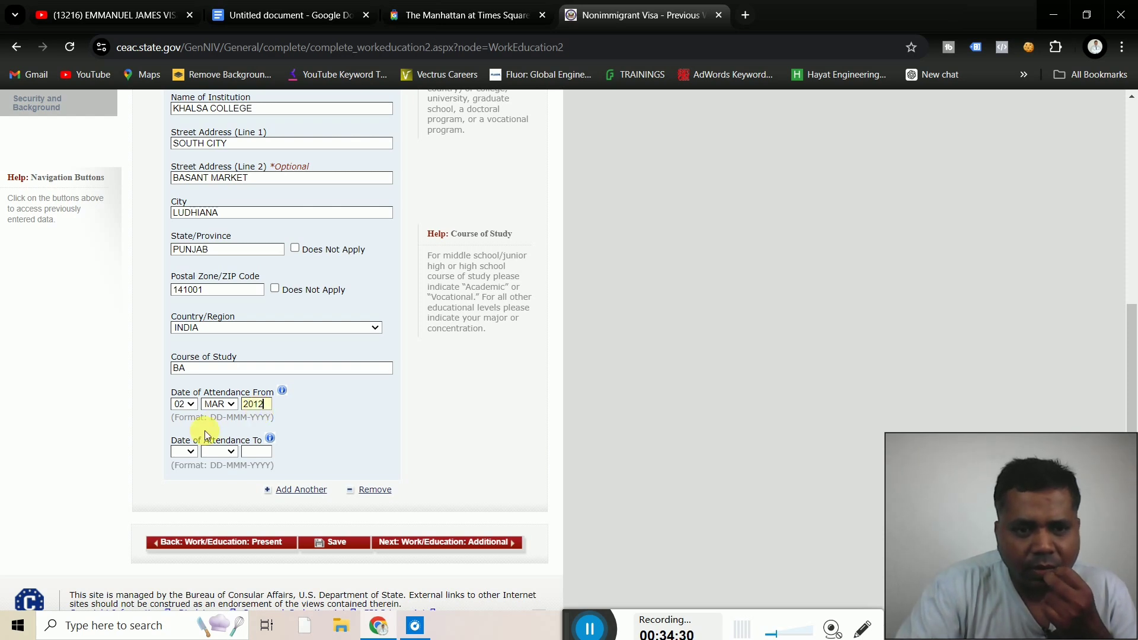
# Set the attendance end date to 02 APR 2015 and continue to Additional Work/Education
pyautogui.click(186, 456)
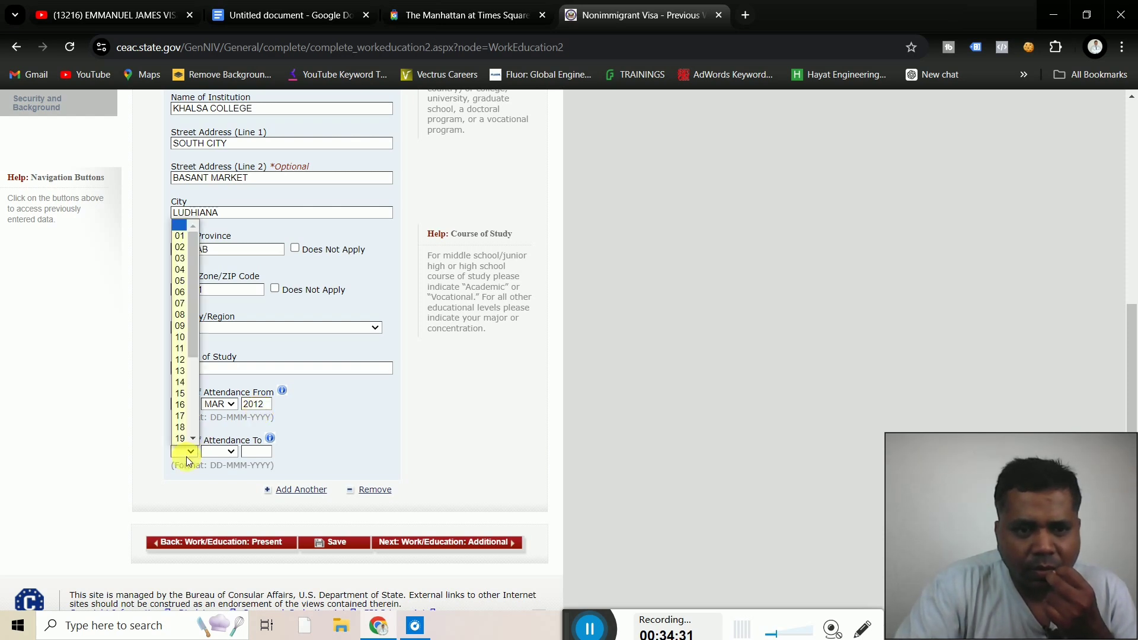
pyautogui.click(181, 247)
pyautogui.click(223, 454)
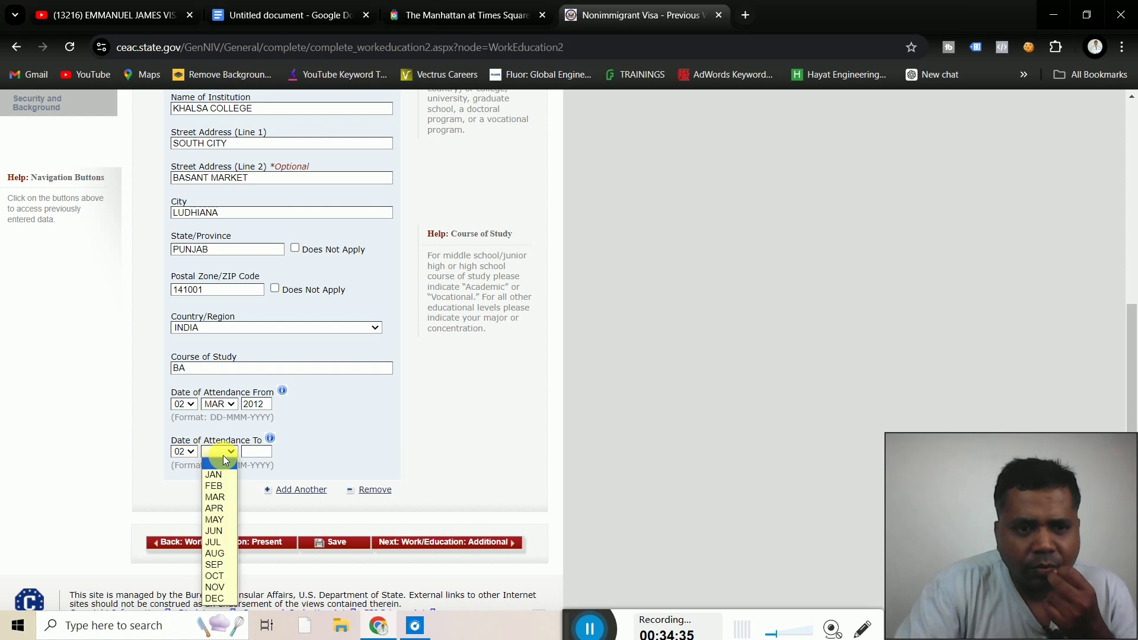
pyautogui.click(214, 509)
pyautogui.click(256, 452)
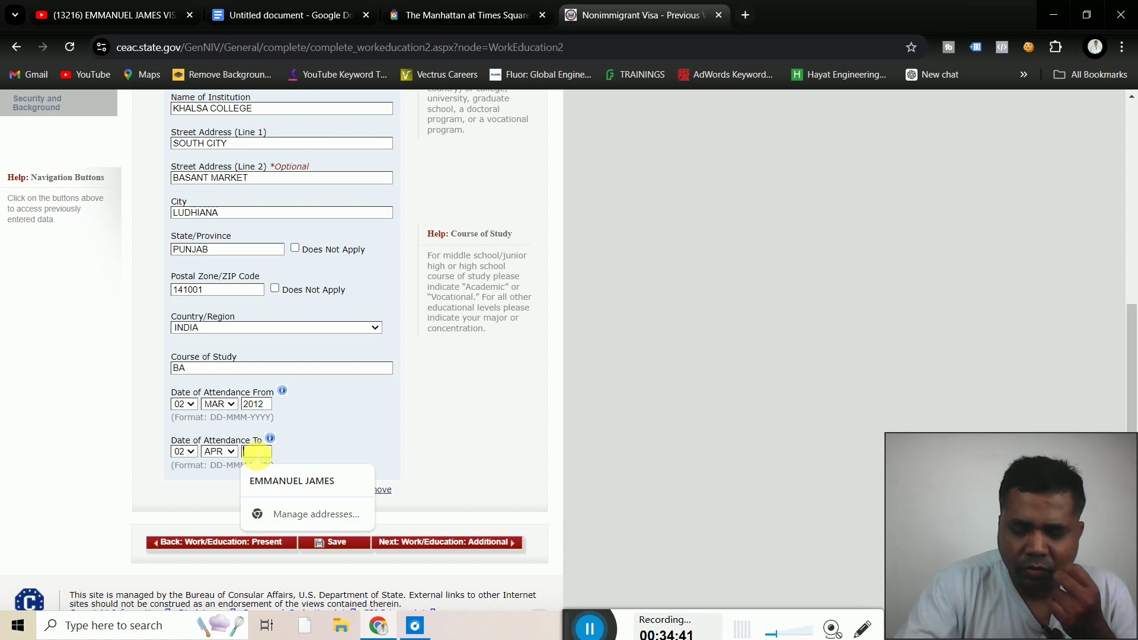
pyautogui.write('2015')
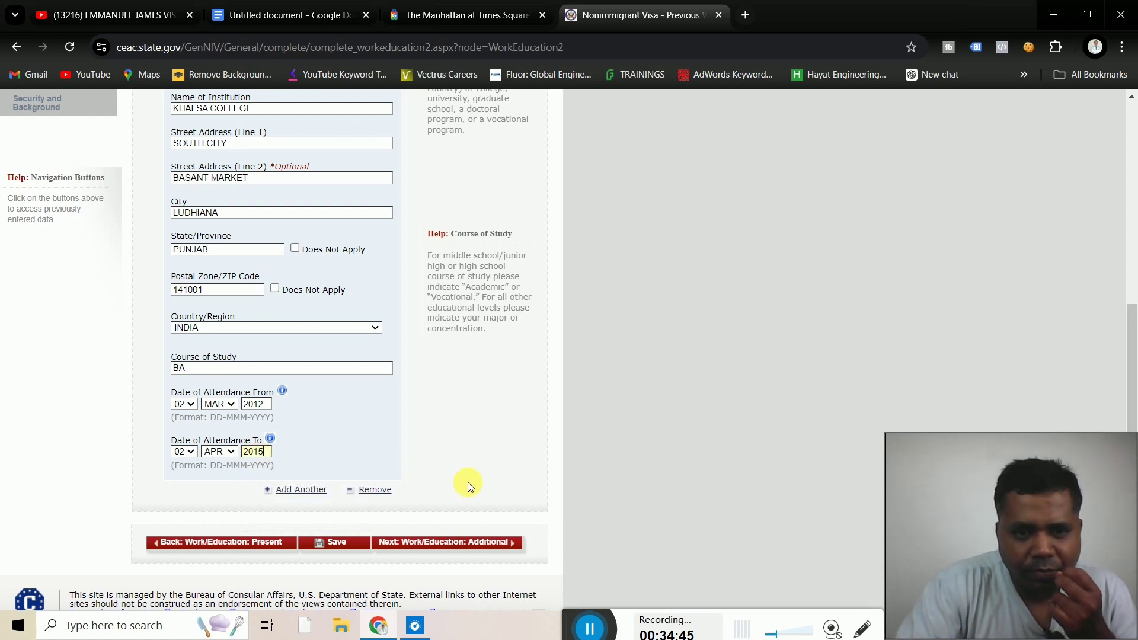
pyautogui.click(475, 543)
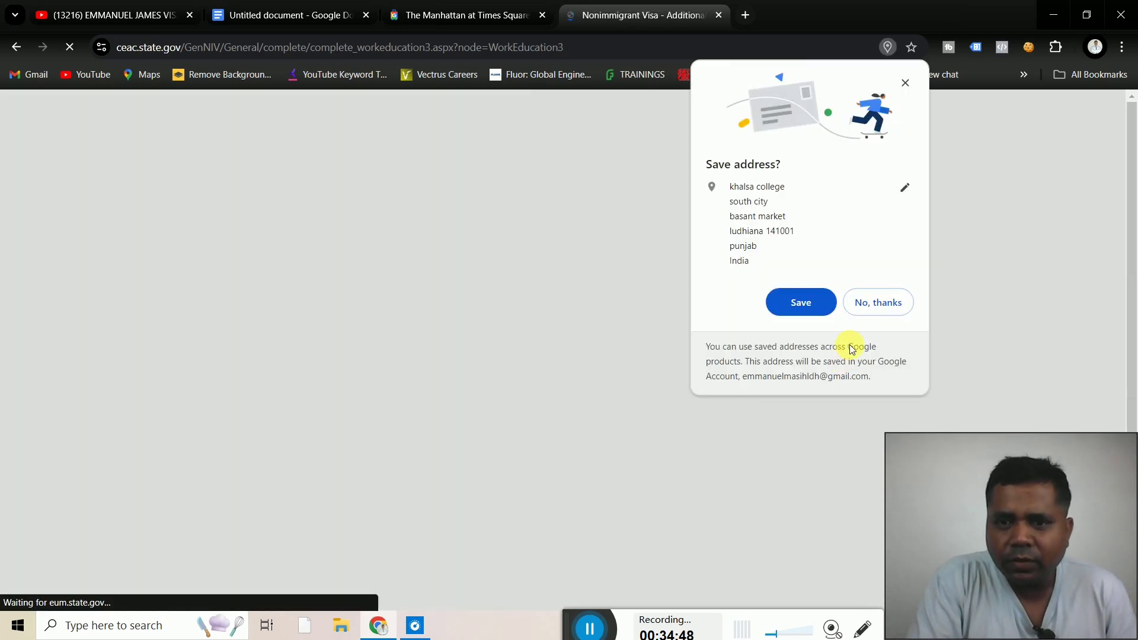
# Decline the browser's save-address prompt, answer No to clan or tribe, and select the first language field
pyautogui.click(874, 303)
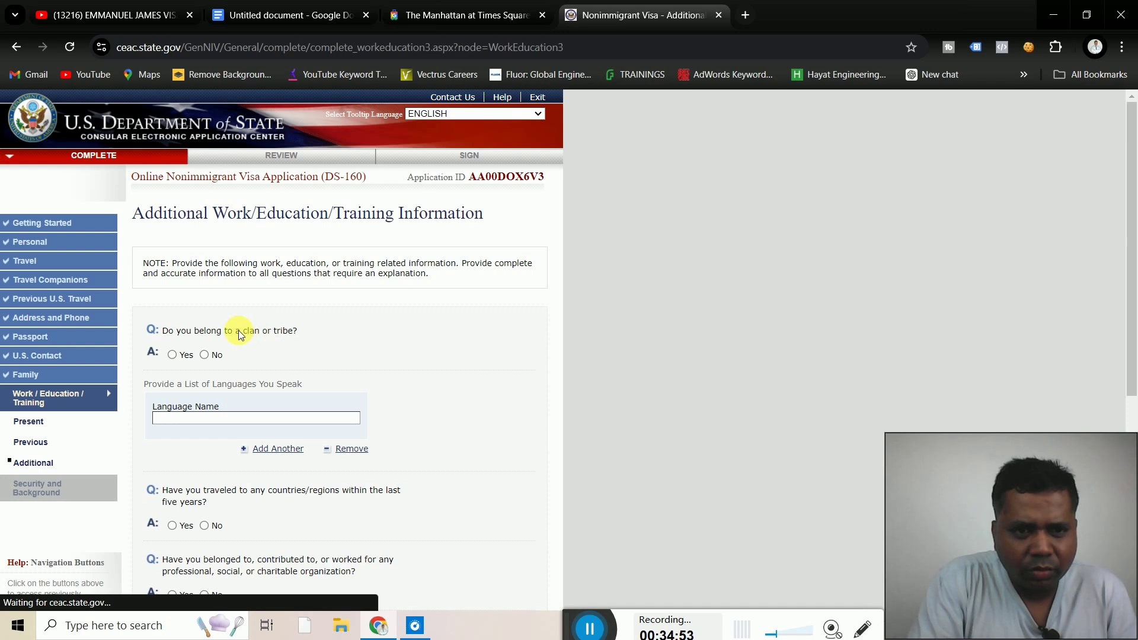
pyautogui.click(204, 355)
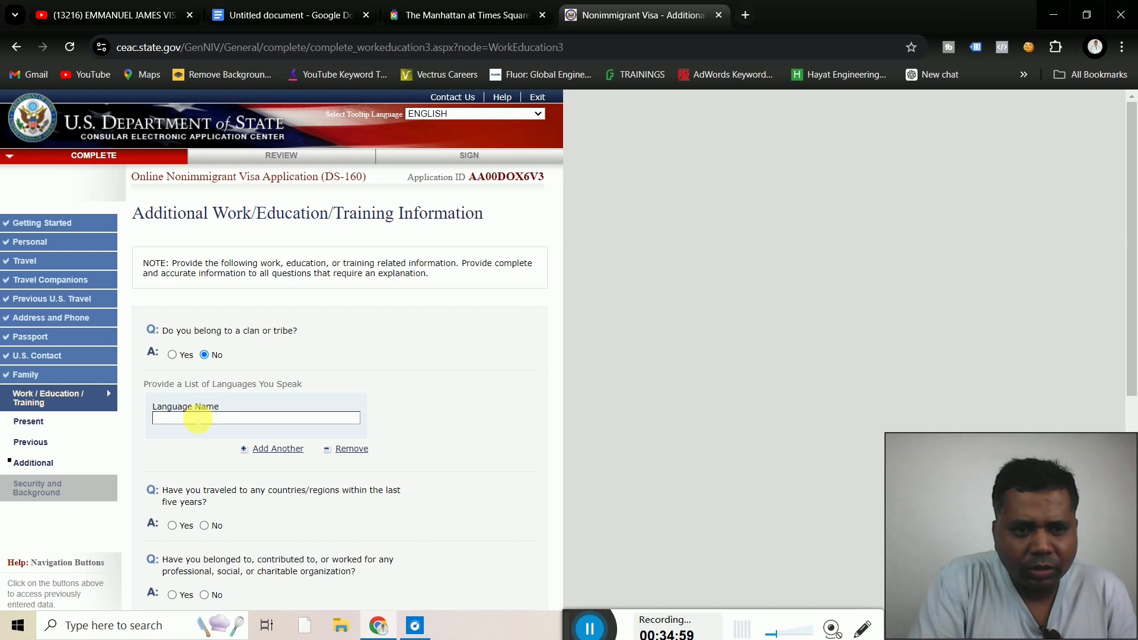
pyautogui.click(198, 418)
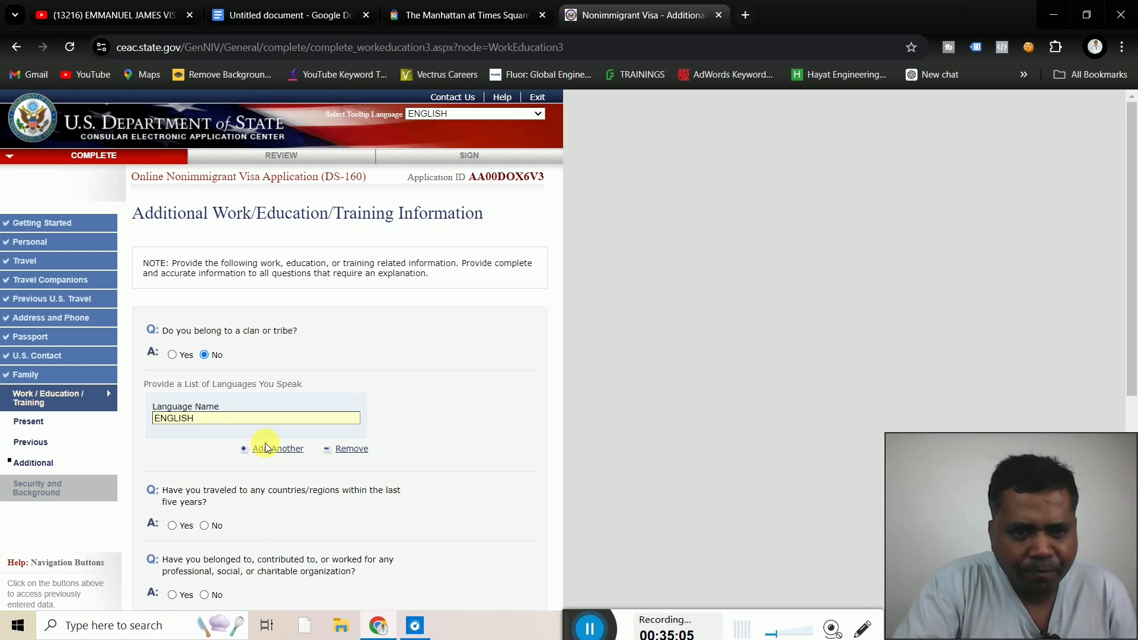
# Add HINDI and PUNJABI as additional spoken languages
pyautogui.click(287, 452)
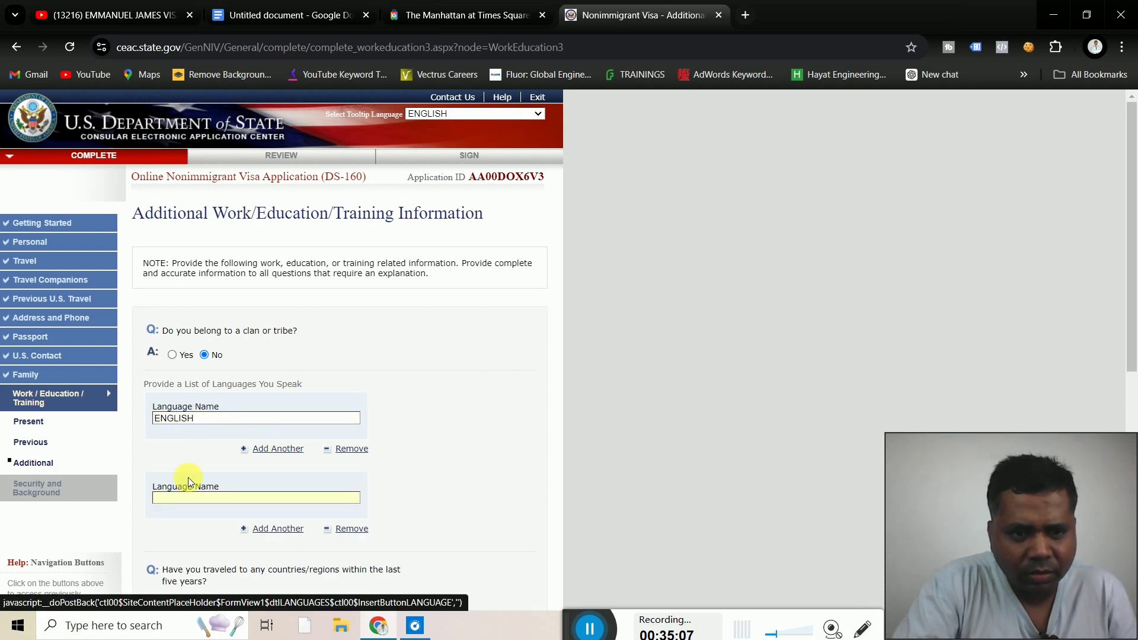
pyautogui.write('HIN')
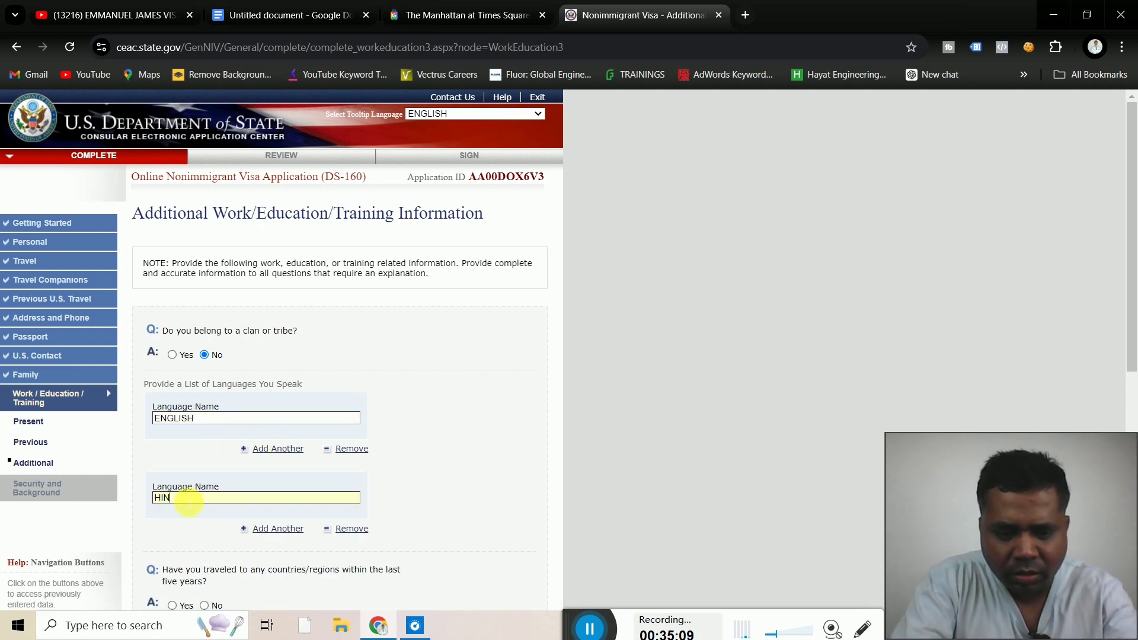
pyautogui.write('DI')
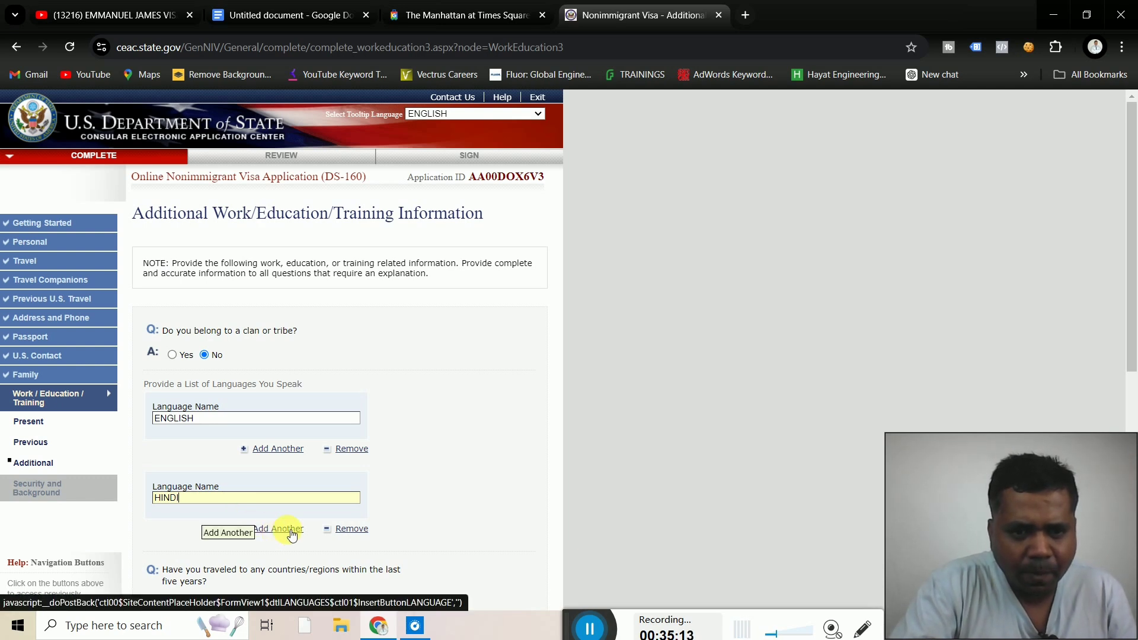
pyautogui.click(496, 474)
pyautogui.scroll(-2, 496, 474)
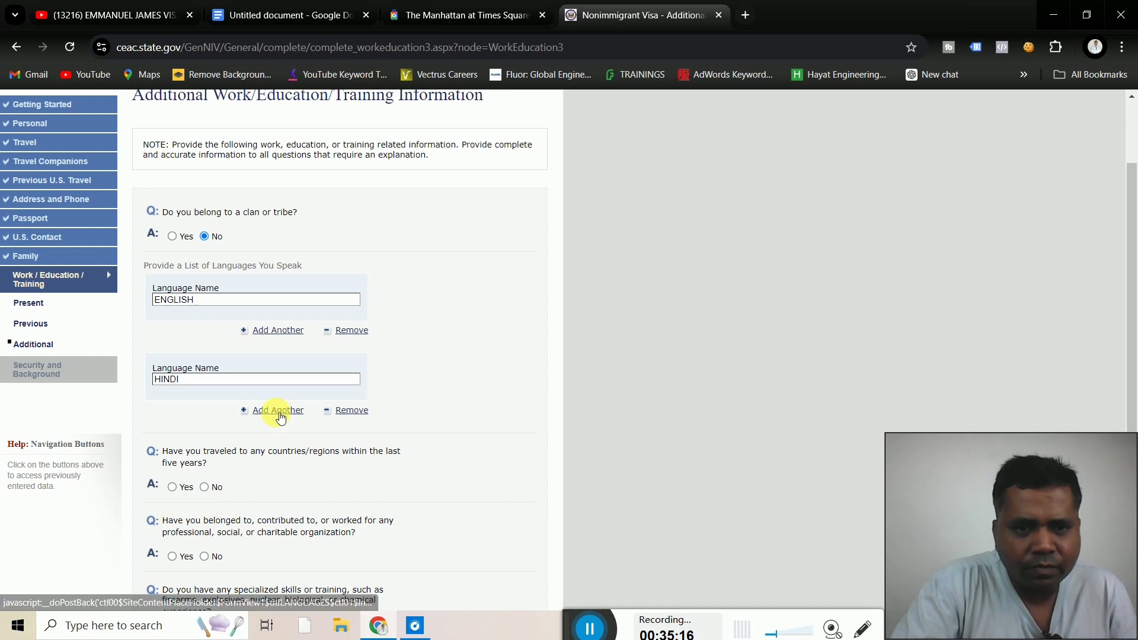
pyautogui.click(277, 411)
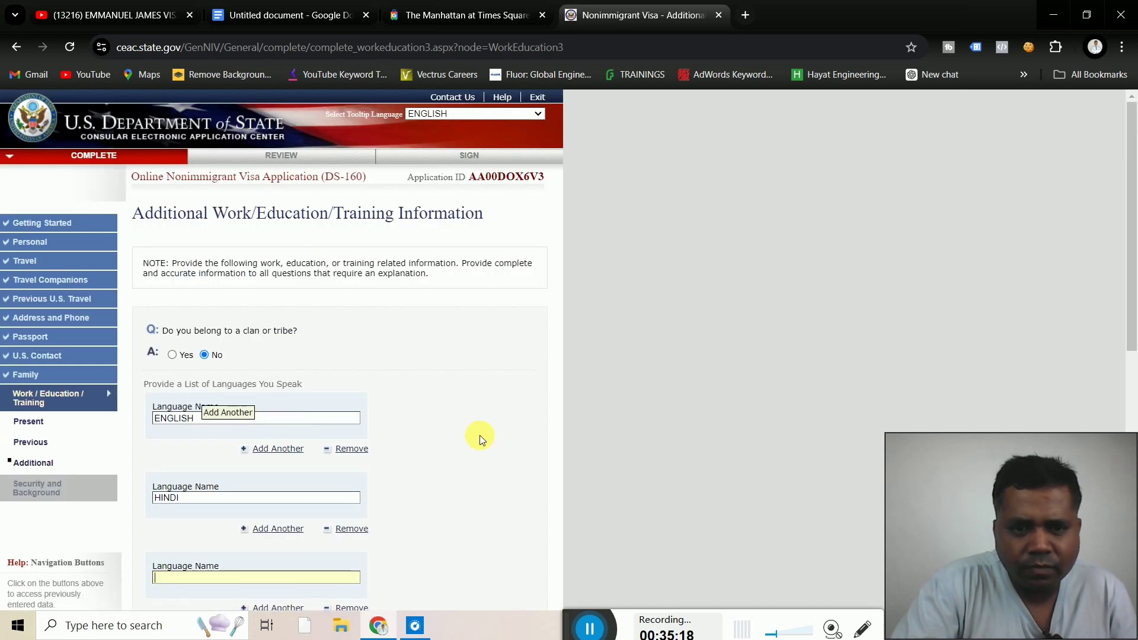
pyautogui.scroll(-2, 479, 435)
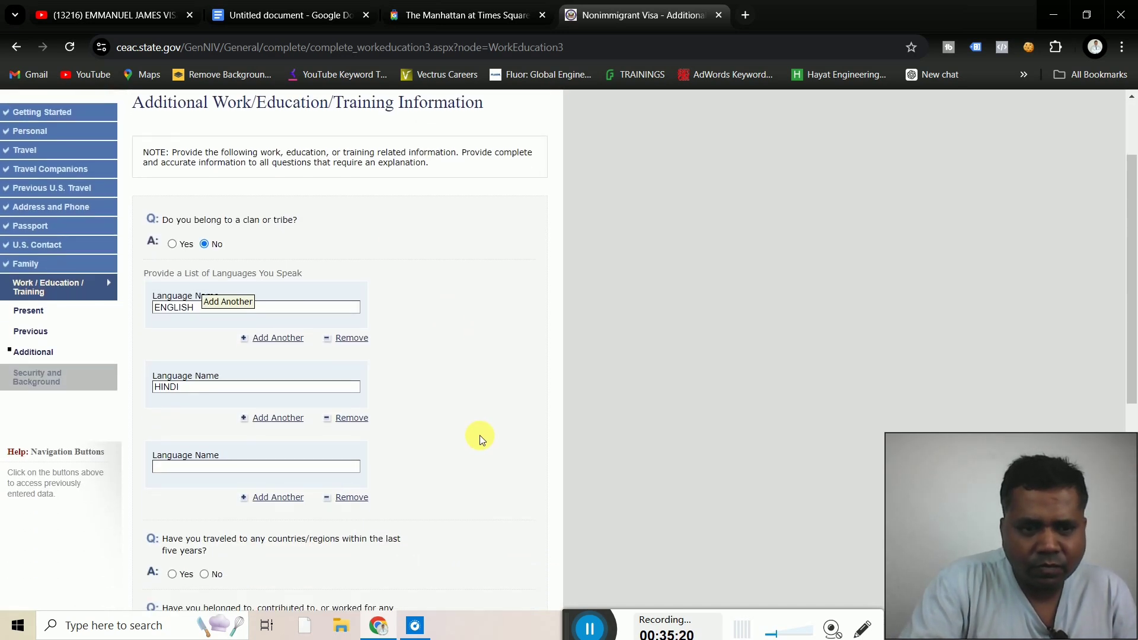
pyautogui.scroll(-1, 479, 438)
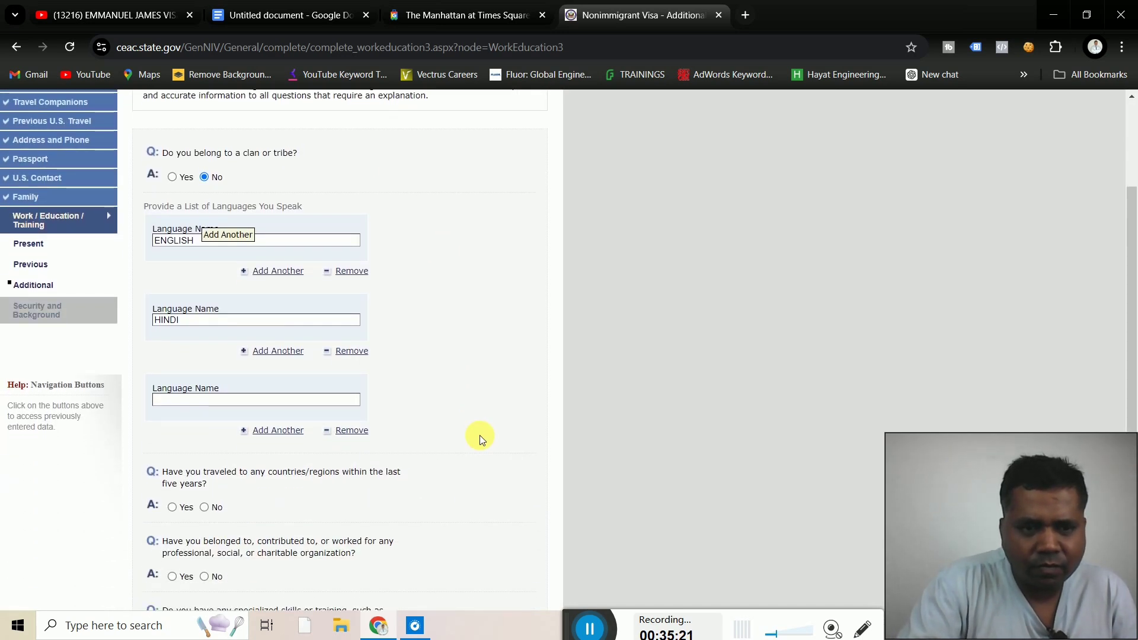
pyautogui.click(284, 402)
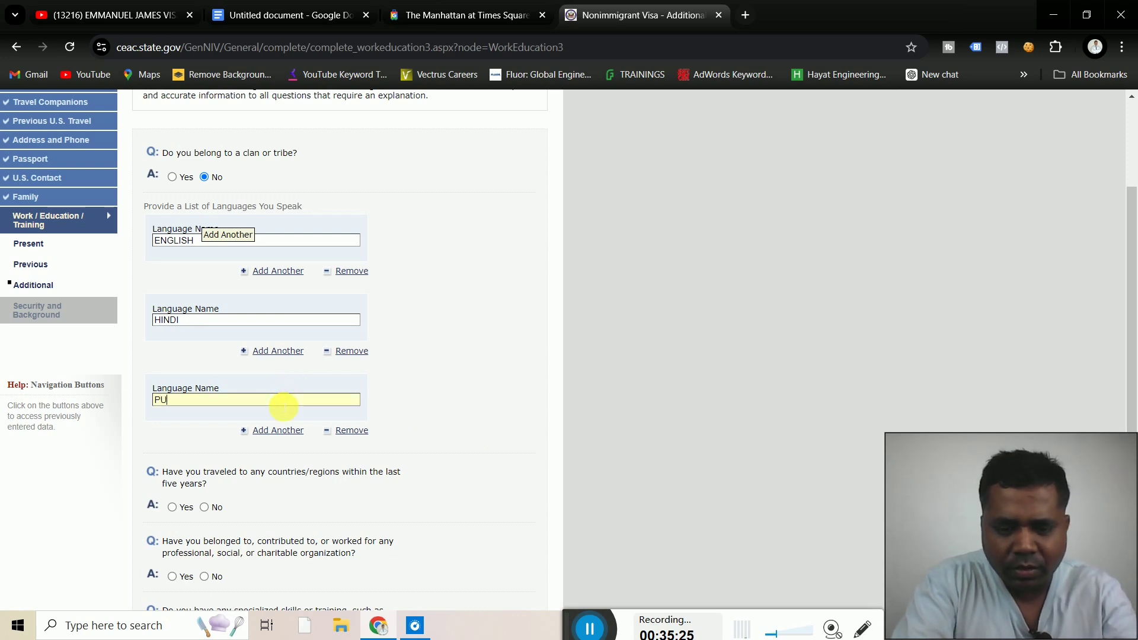
pyautogui.write('PUNJABI')
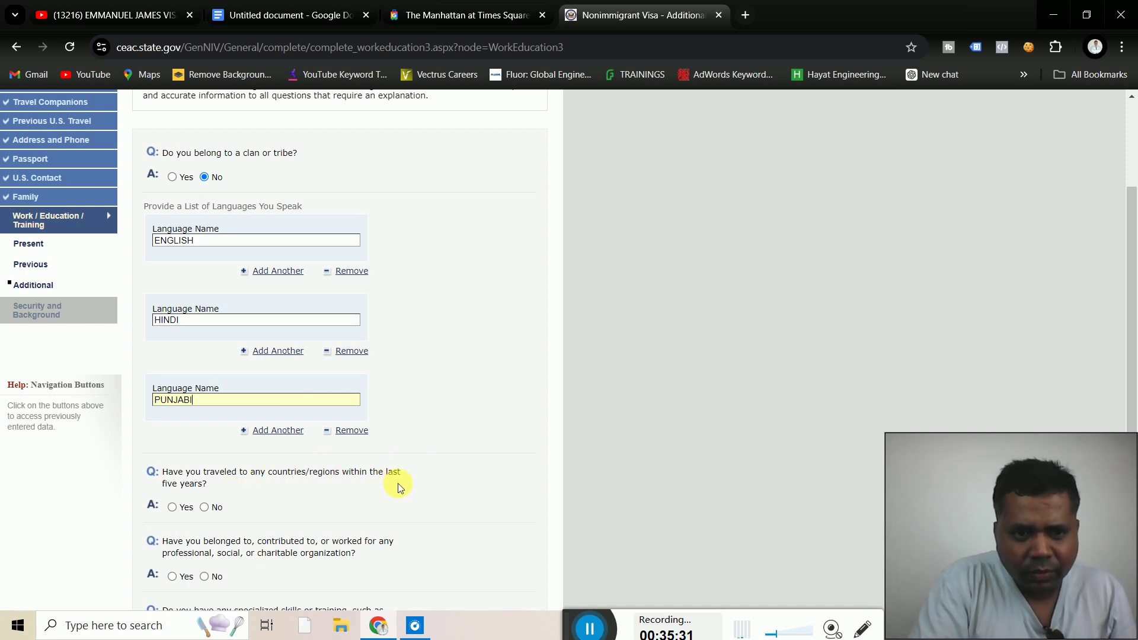
# Answer Yes to travel in the last five years and choose UNITED ARAB EMIRATES as the country visited
pyautogui.click(172, 508)
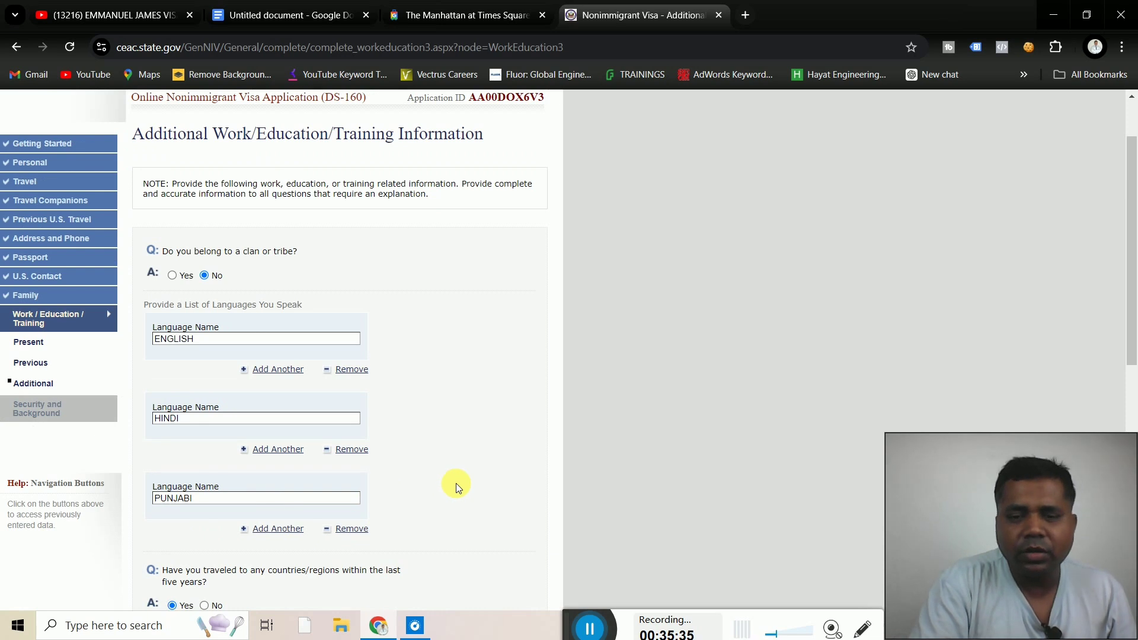
pyautogui.scroll(-4, 456, 484)
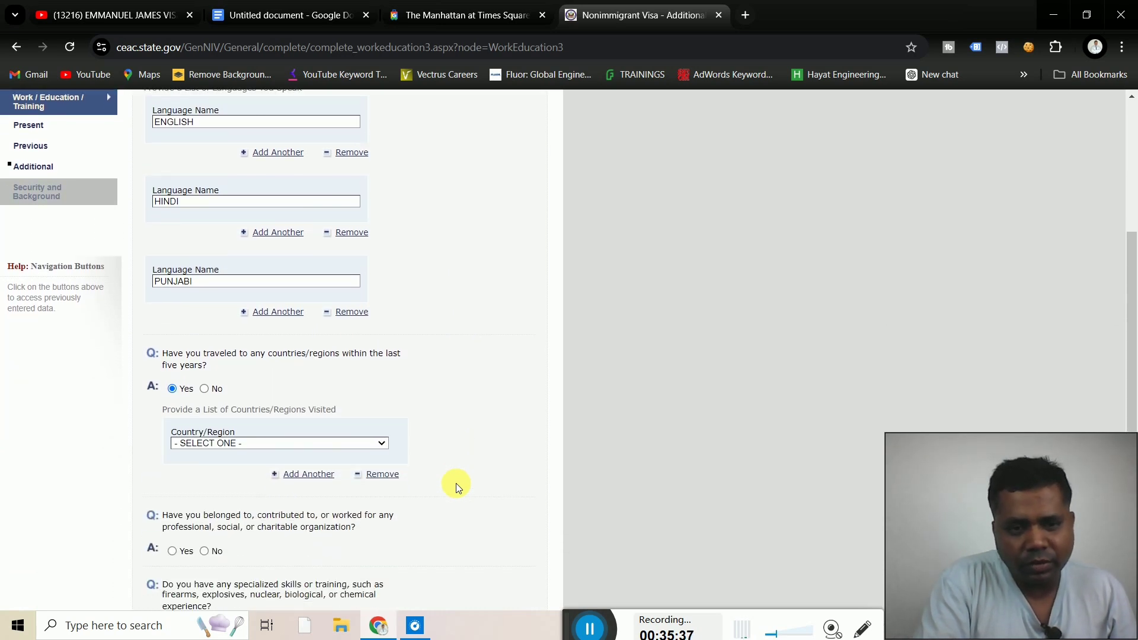
pyautogui.scroll(-2, 457, 484)
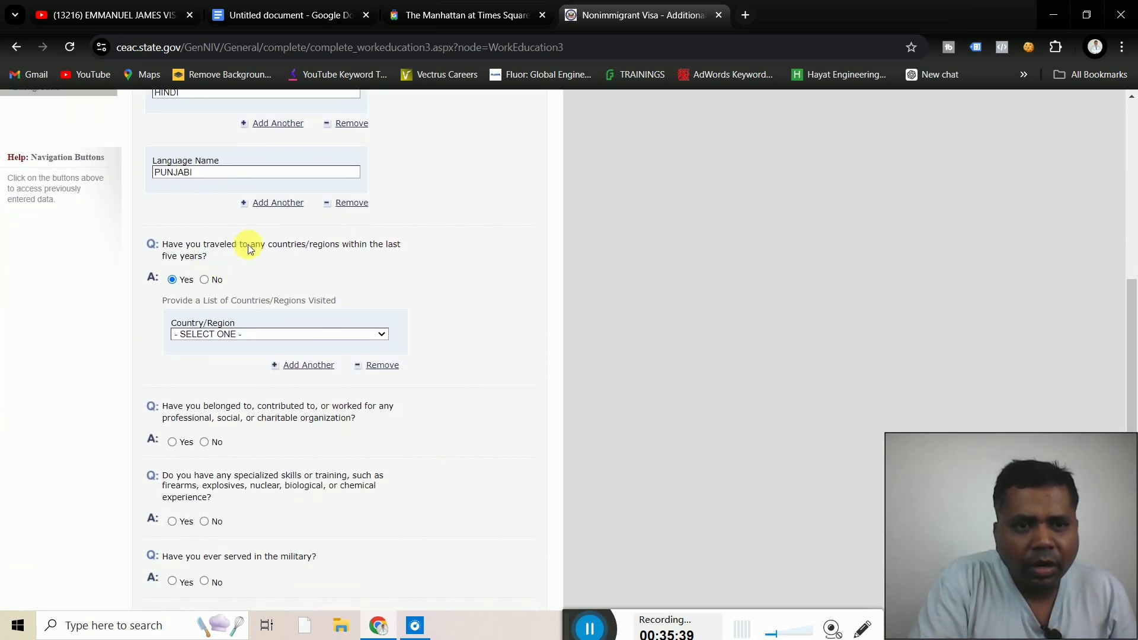
pyautogui.click(269, 335)
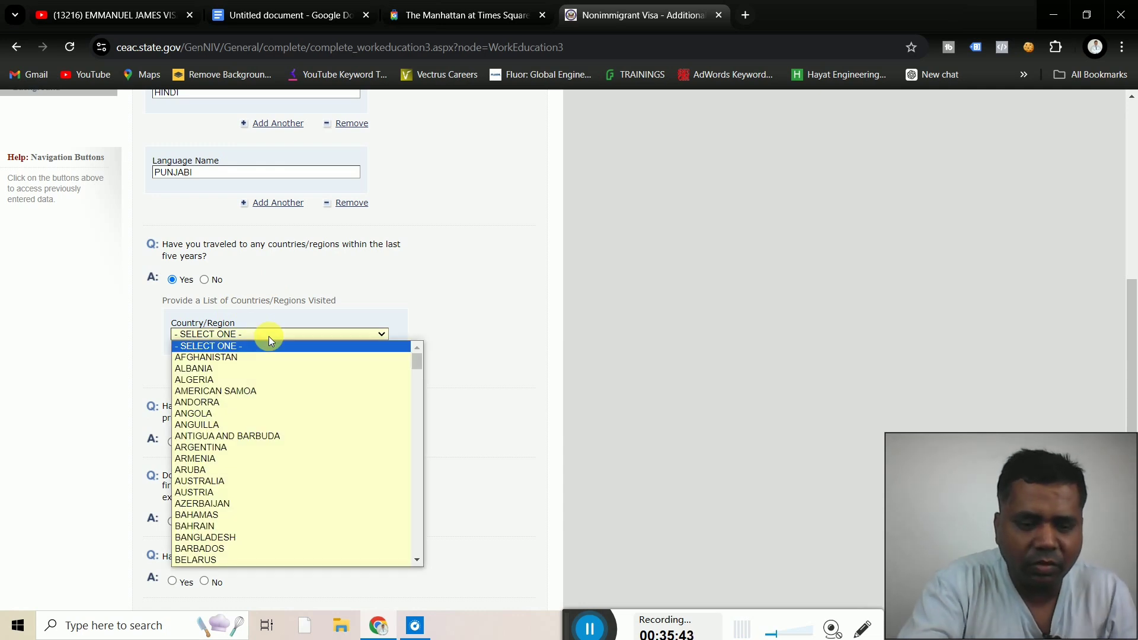
pyautogui.press('d')
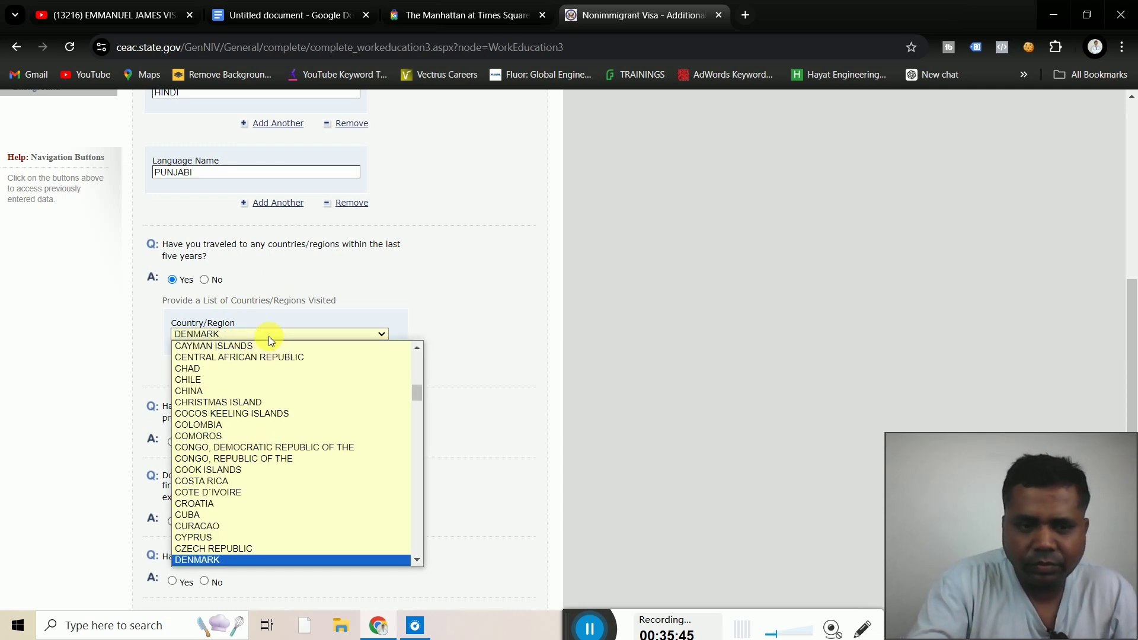
pyautogui.press('Down')
pyautogui.press('Down')
pyautogui.press('Down')
pyautogui.press('Down')
pyautogui.press('Down')
pyautogui.press('Down')
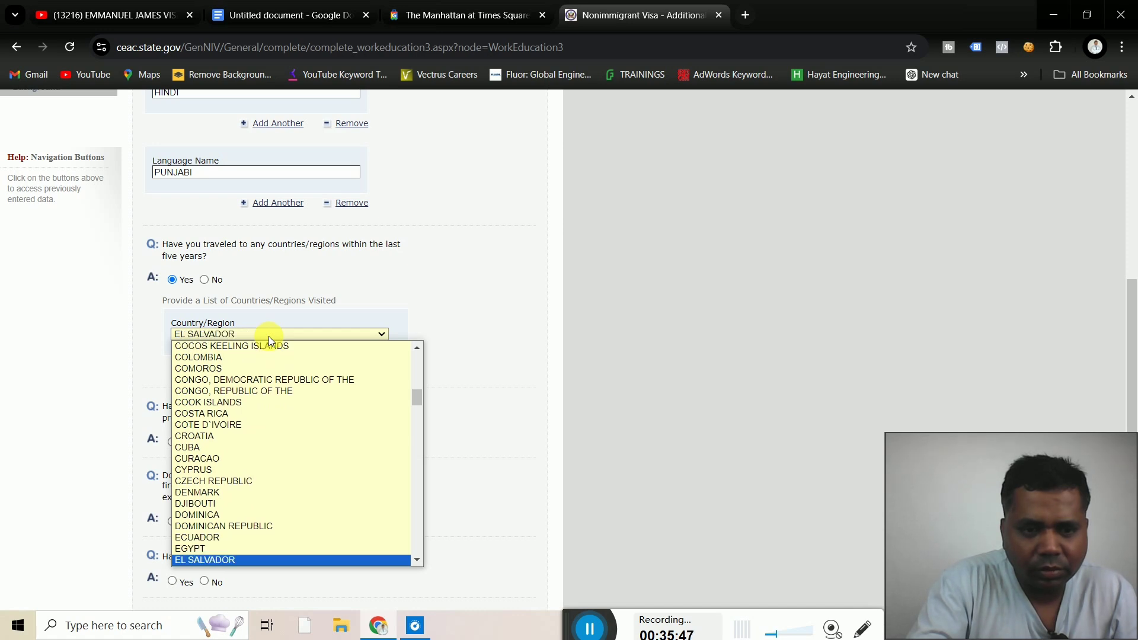
pyautogui.press('Up')
pyautogui.press('Up')
pyautogui.press('Up')
pyautogui.press('Up')
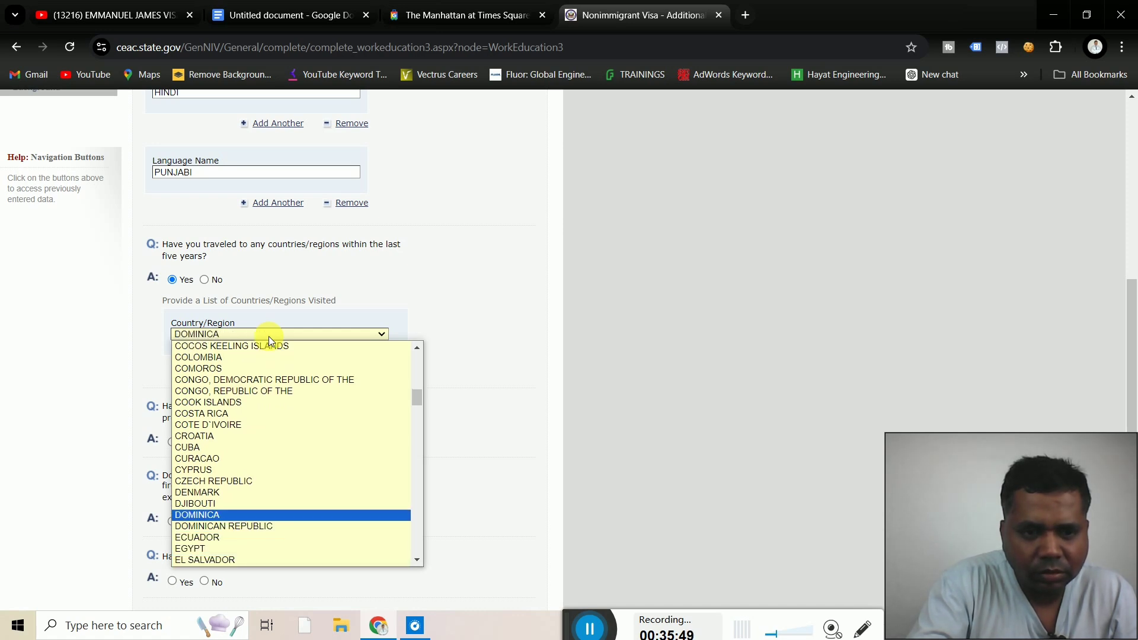
pyautogui.press('Down')
pyautogui.press('Down')
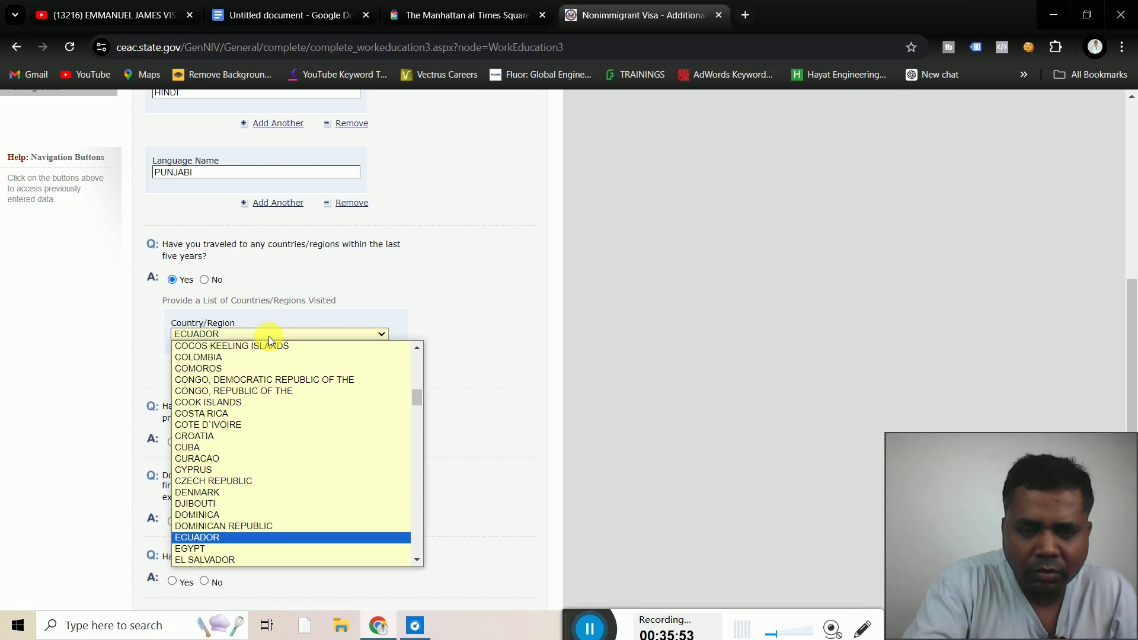
pyautogui.press('u')
pyautogui.press('Down')
pyautogui.press('Down')
pyautogui.press('Down')
pyautogui.press('Down')
pyautogui.press('Down')
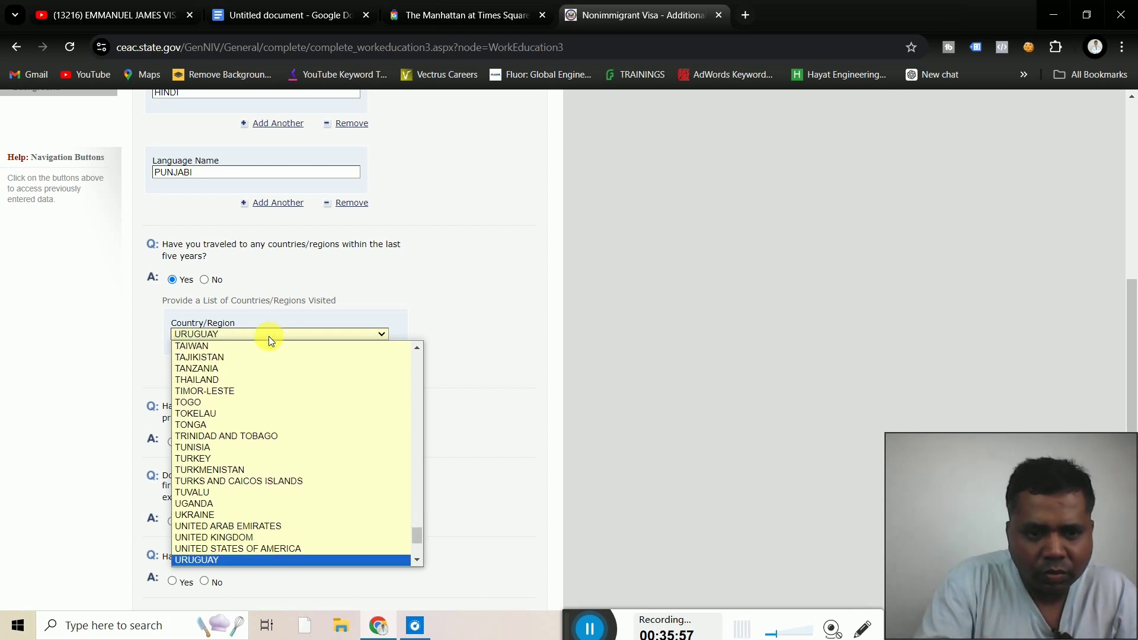
pyautogui.press('Down')
pyautogui.press('Down')
pyautogui.press('Down')
pyautogui.press('Down')
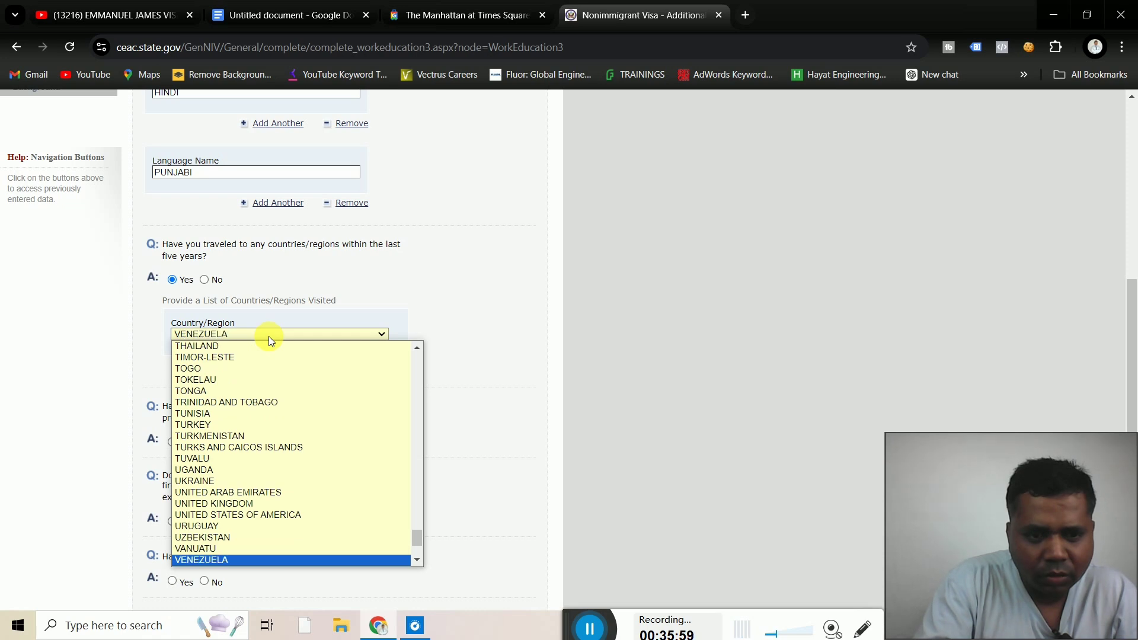
pyautogui.press('Down')
pyautogui.press('Down')
pyautogui.press('Down')
pyautogui.press('Down')
pyautogui.press('Down')
pyautogui.press('Down')
pyautogui.press('Down')
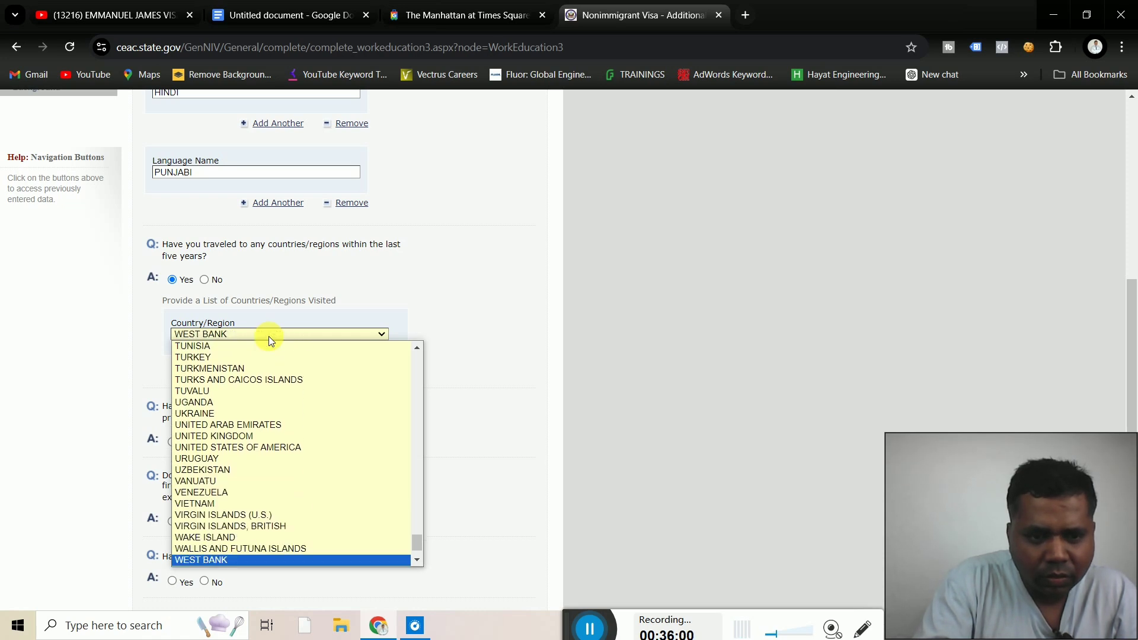
pyautogui.press('Up')
pyautogui.press('Up')
pyautogui.press('Up')
pyautogui.press('Up')
pyautogui.press('Up')
pyautogui.press('Up')
pyautogui.press('Up')
pyautogui.press('Up')
pyautogui.press('Up')
pyautogui.press('Up')
pyautogui.press('Up')
pyautogui.press('Up')
pyautogui.press('Up')
pyautogui.press('Up')
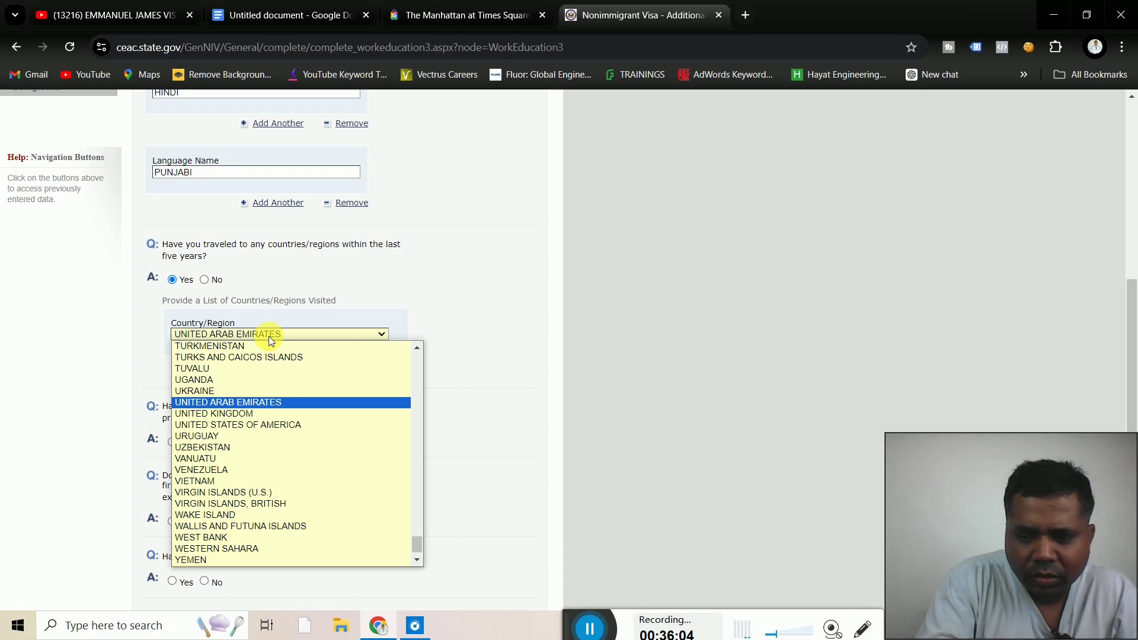
pyautogui.press('Return')
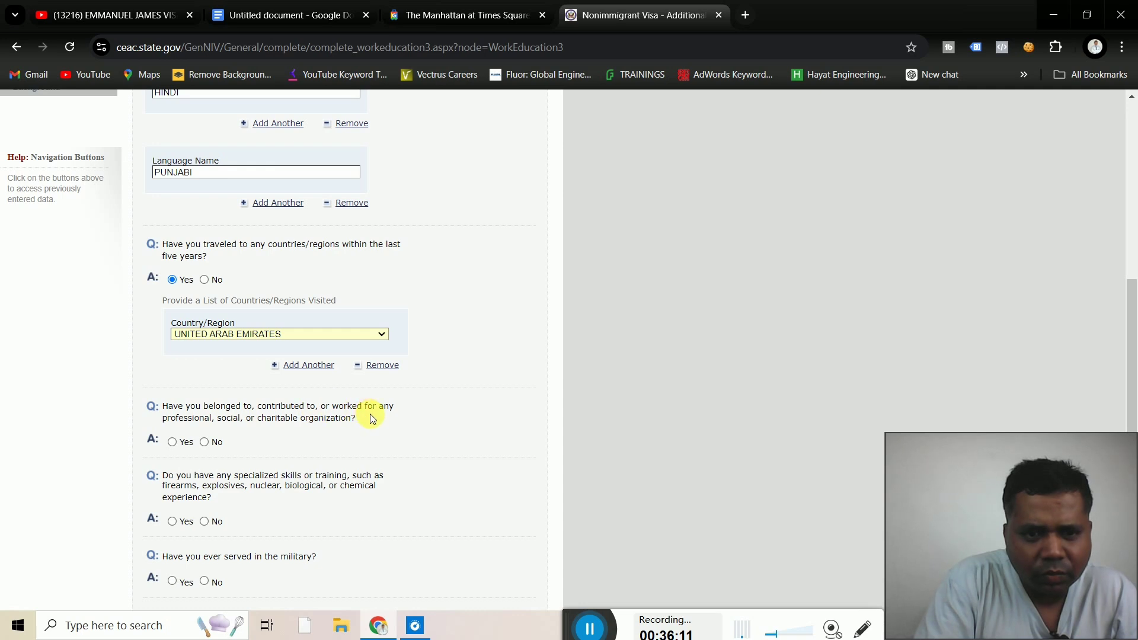
# Answer No to organization membership, specialized skills and military service, then proceed to Security and Background
pyautogui.click(205, 442)
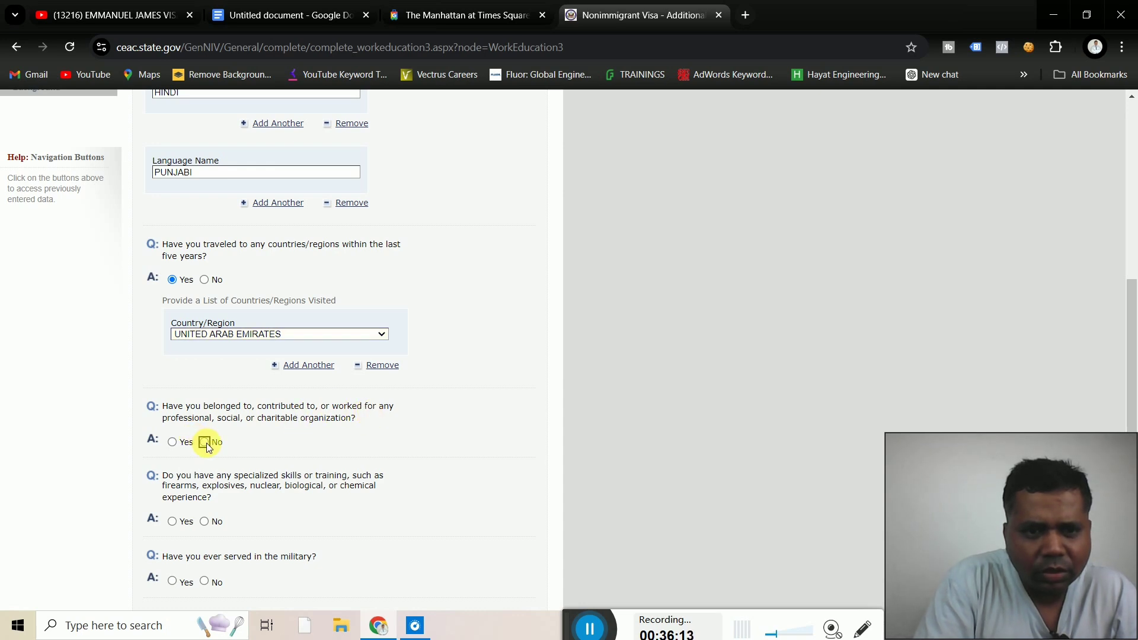
pyautogui.scroll(3, 206, 443)
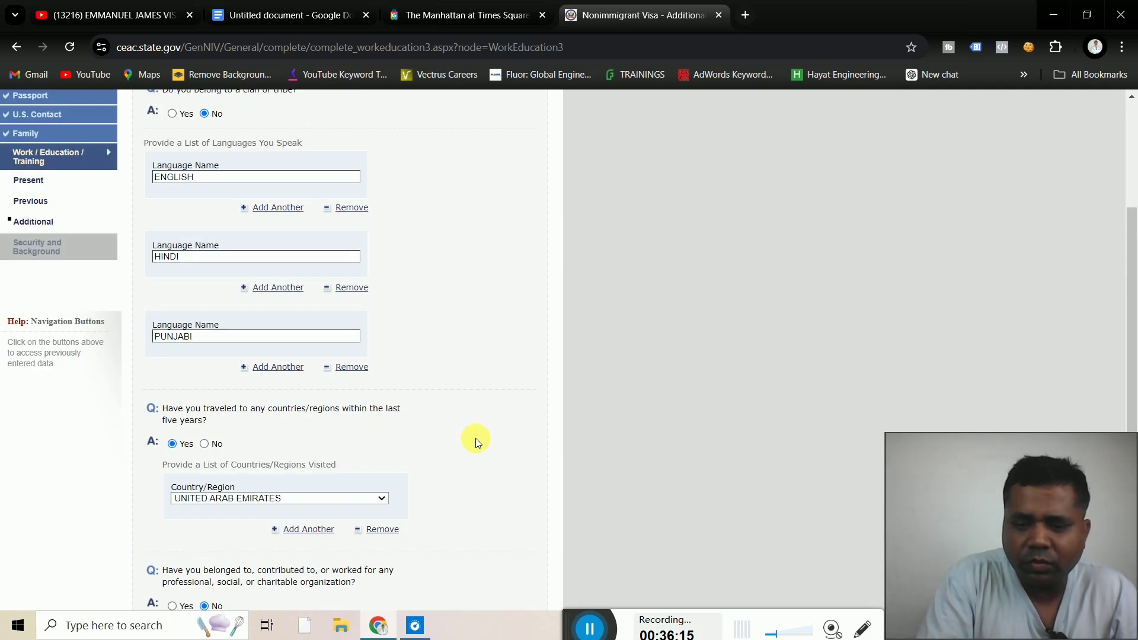
pyautogui.scroll(-5, 475, 439)
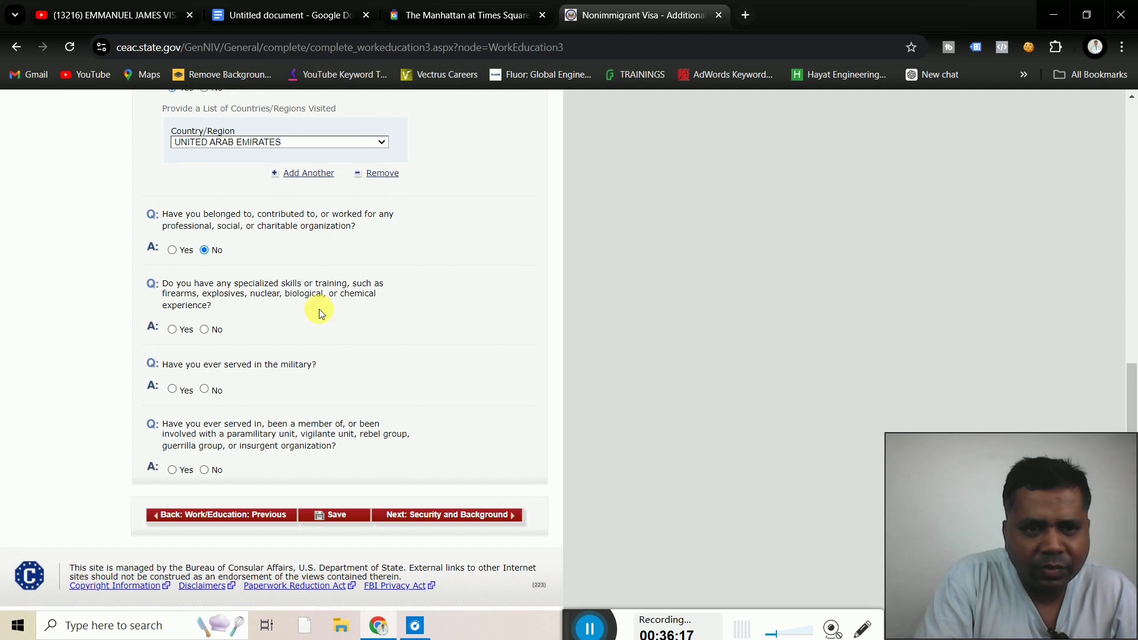
pyautogui.click(203, 330)
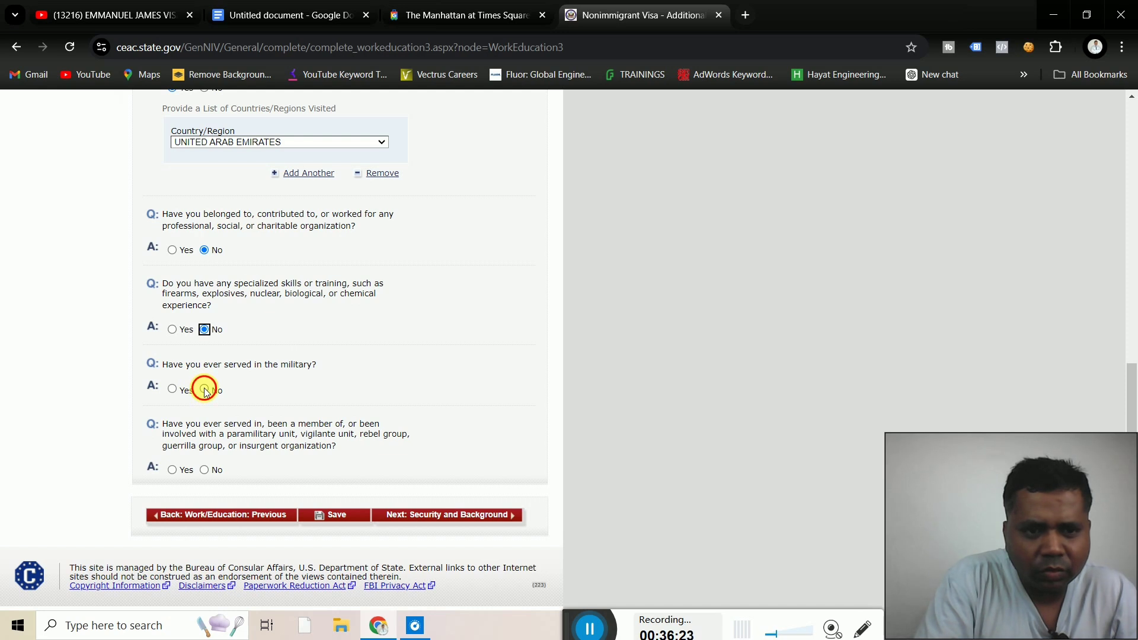
pyautogui.click(204, 390)
pyautogui.scroll(3, 205, 397)
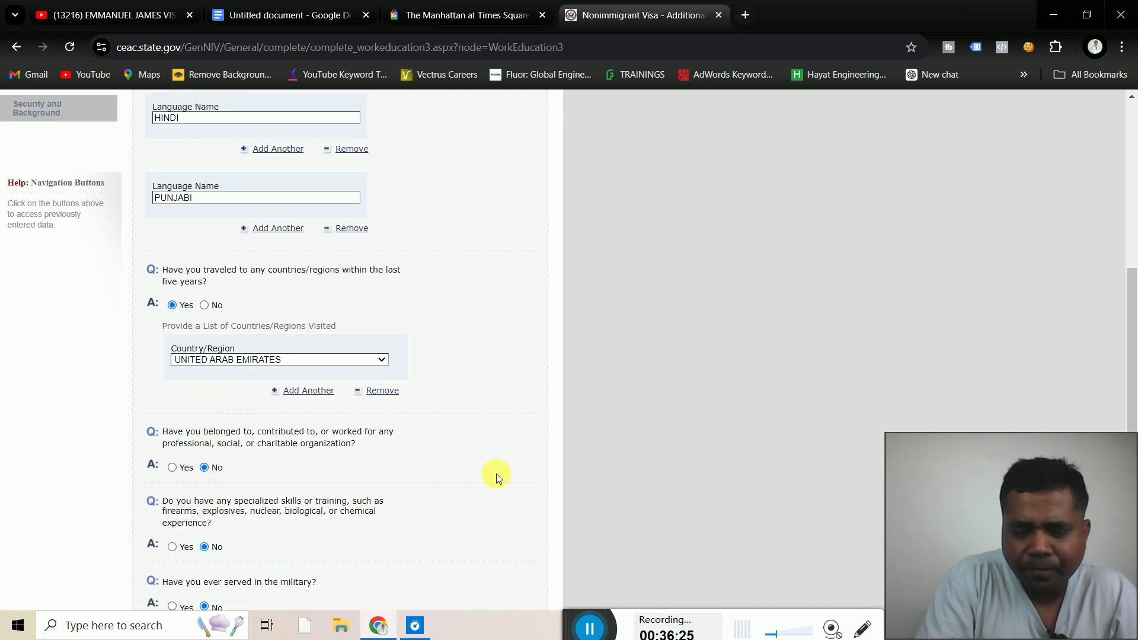
pyautogui.scroll(-3, 496, 474)
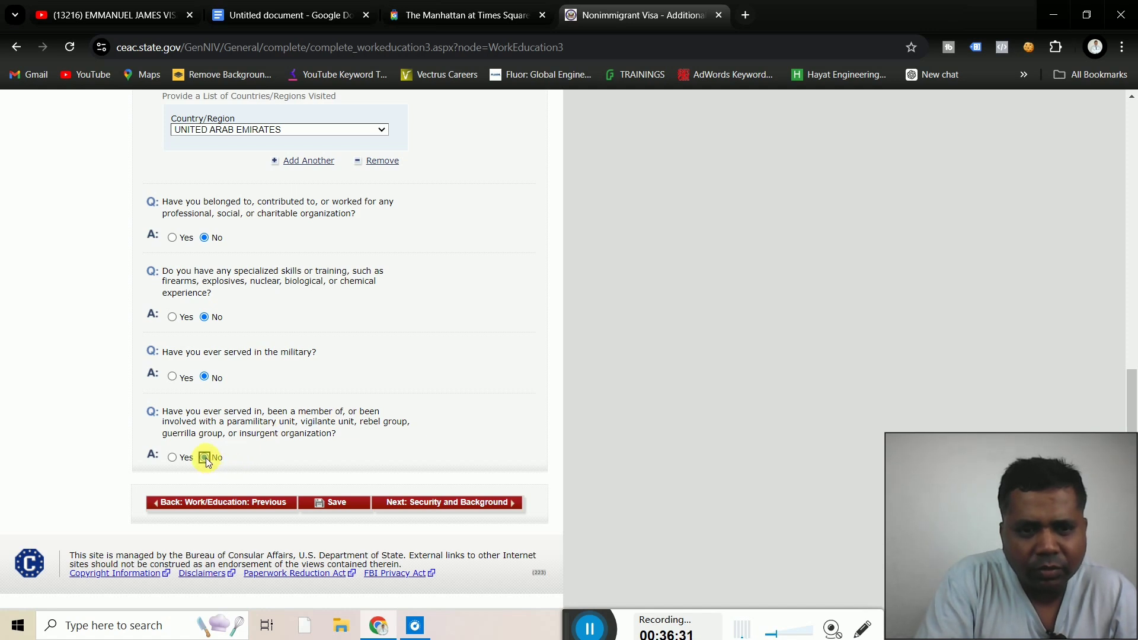
pyautogui.click(466, 510)
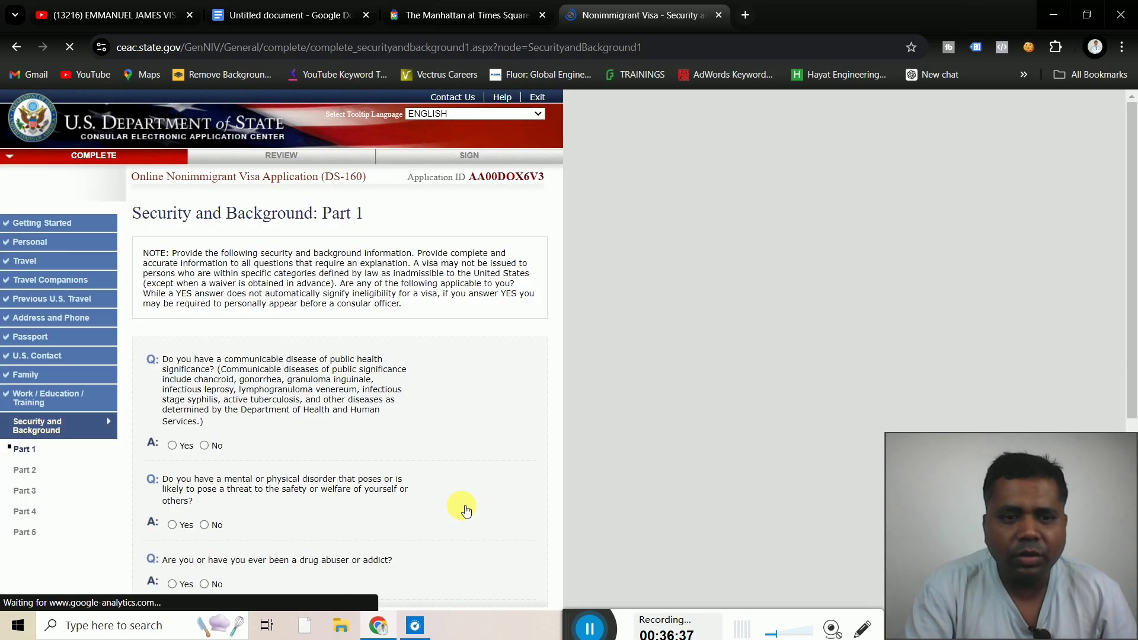
# Answer No to the drug abuser question and continue to Security and Background Part 2
pyautogui.scroll(-2, 507, 367)
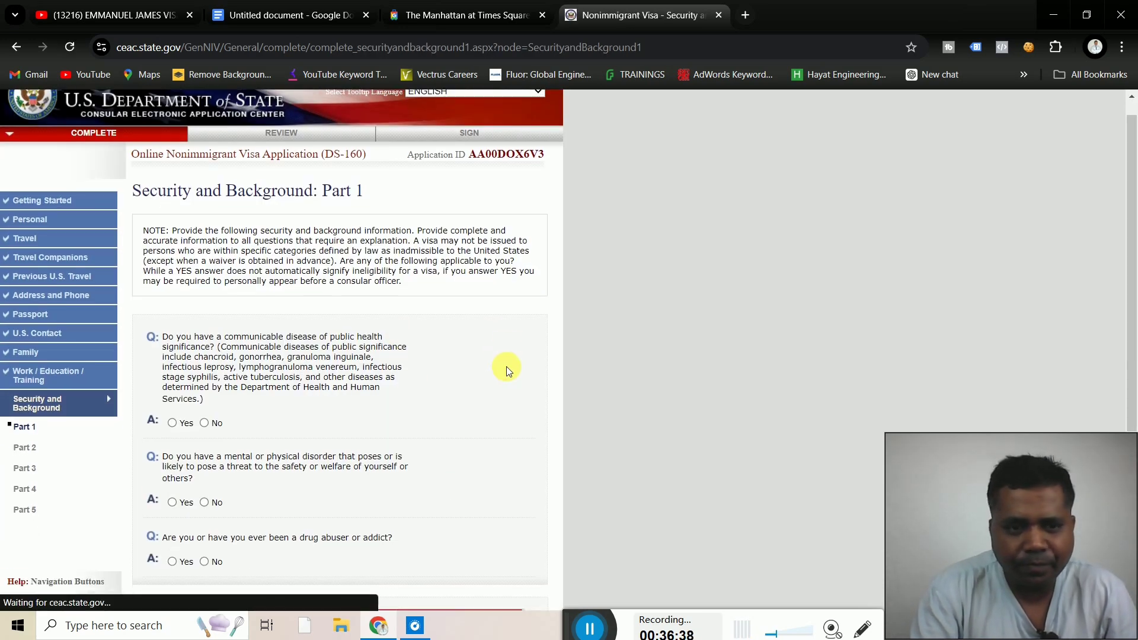
pyautogui.scroll(-1, 506, 366)
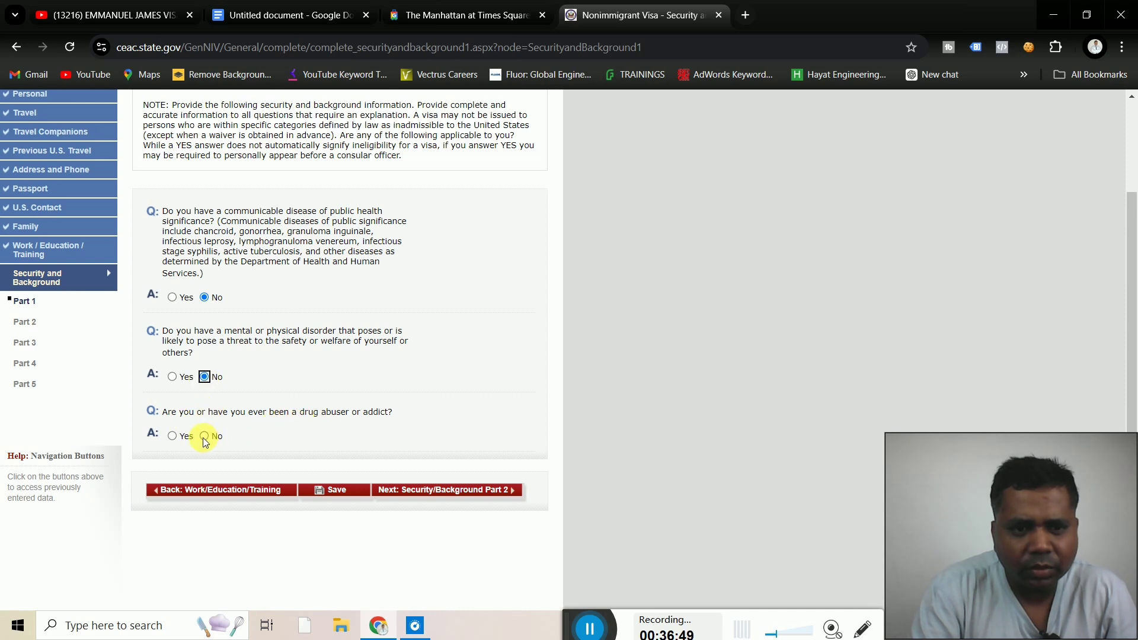
pyautogui.click(204, 437)
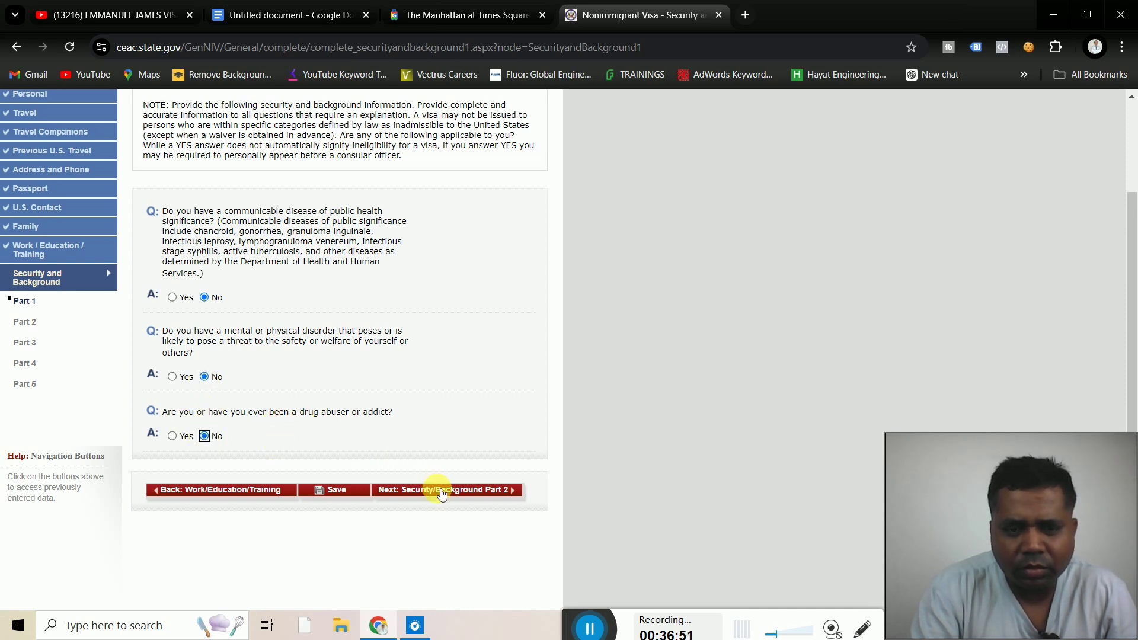
pyautogui.click(442, 492)
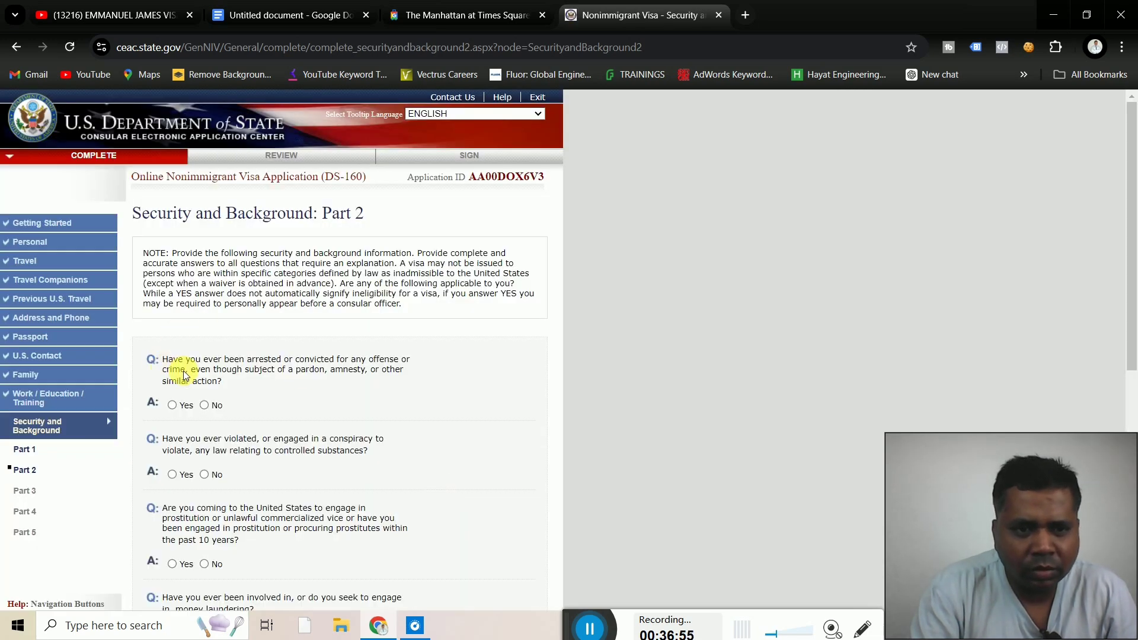
# Answer No to the arrest, prostitution, money laundering and human trafficking questions, then go to Part 3
pyautogui.click(205, 406)
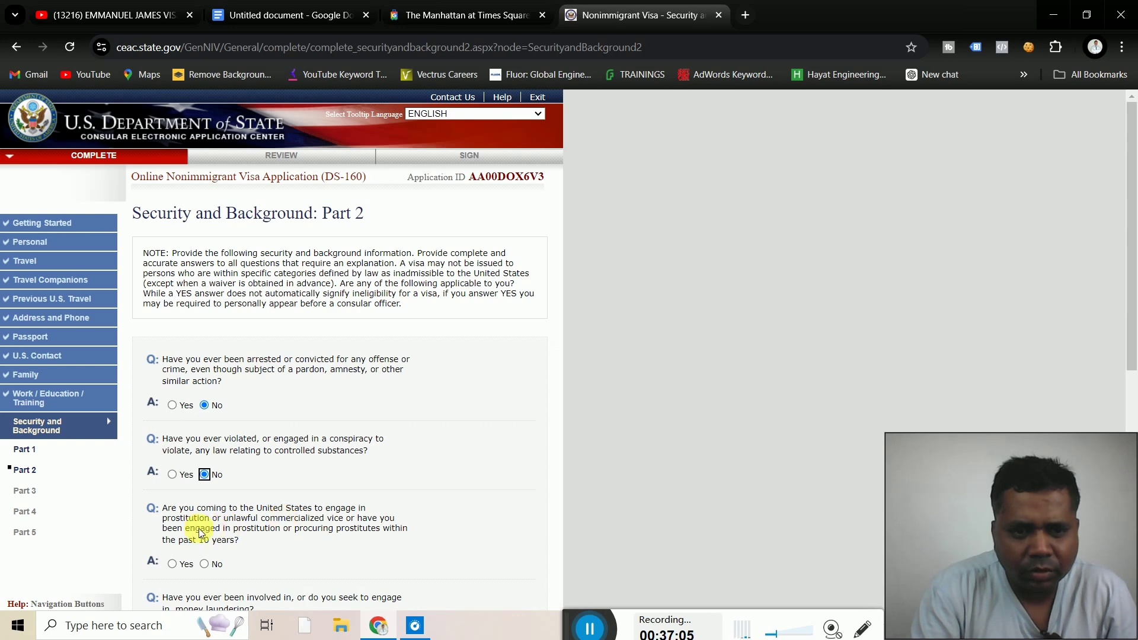
pyautogui.click(205, 564)
pyautogui.scroll(-6, 510, 514)
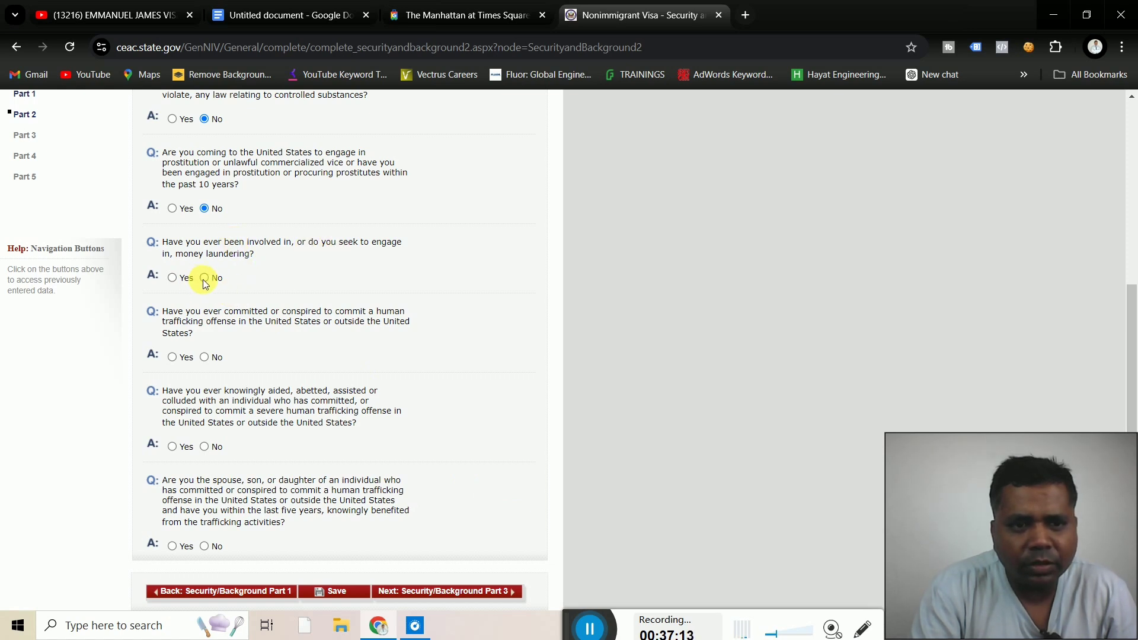
pyautogui.click(204, 280)
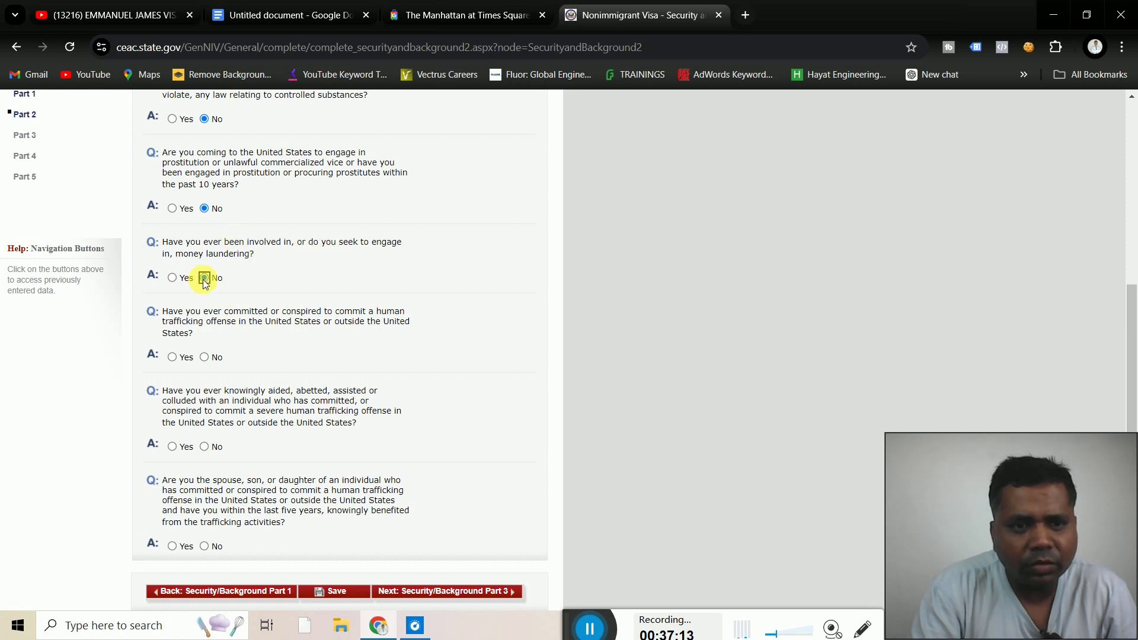
pyautogui.click(205, 357)
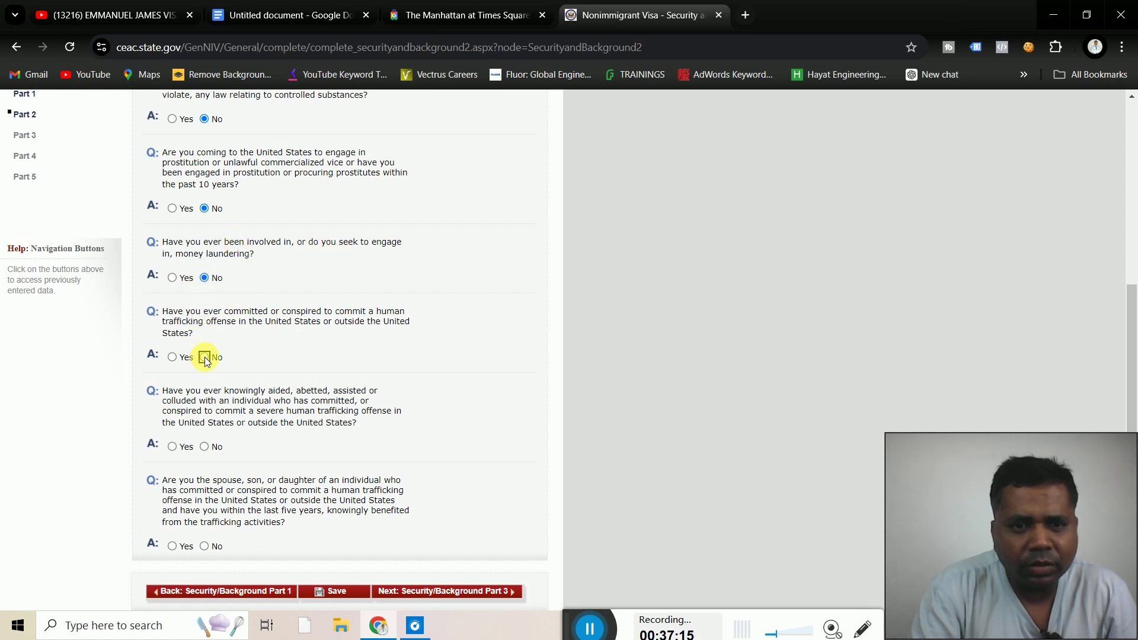
pyautogui.click(205, 446)
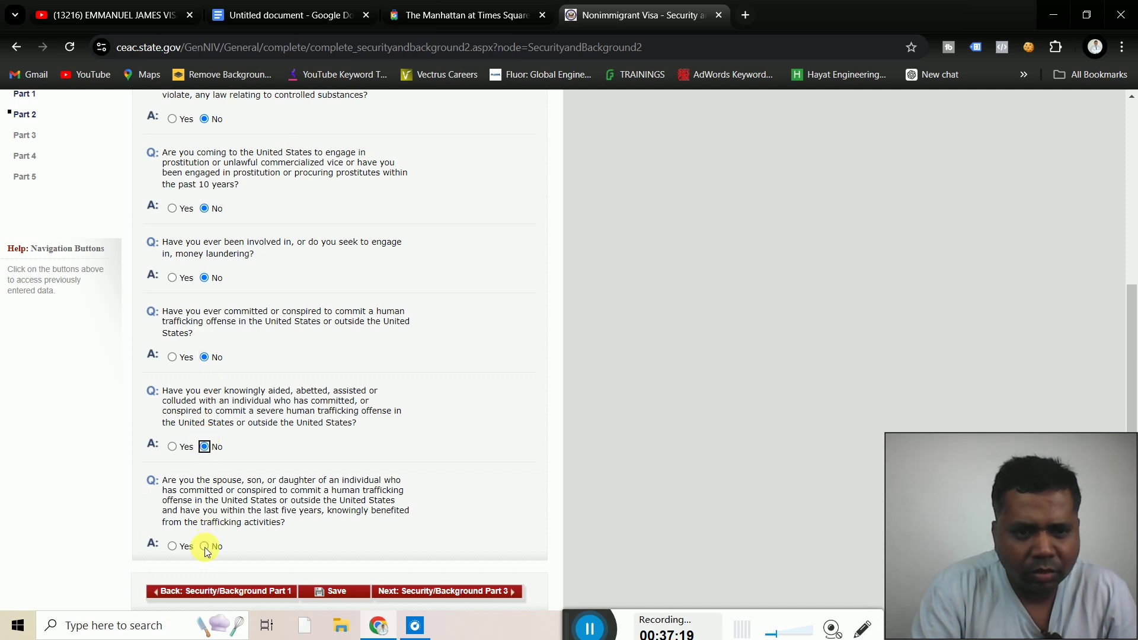
pyautogui.click(462, 595)
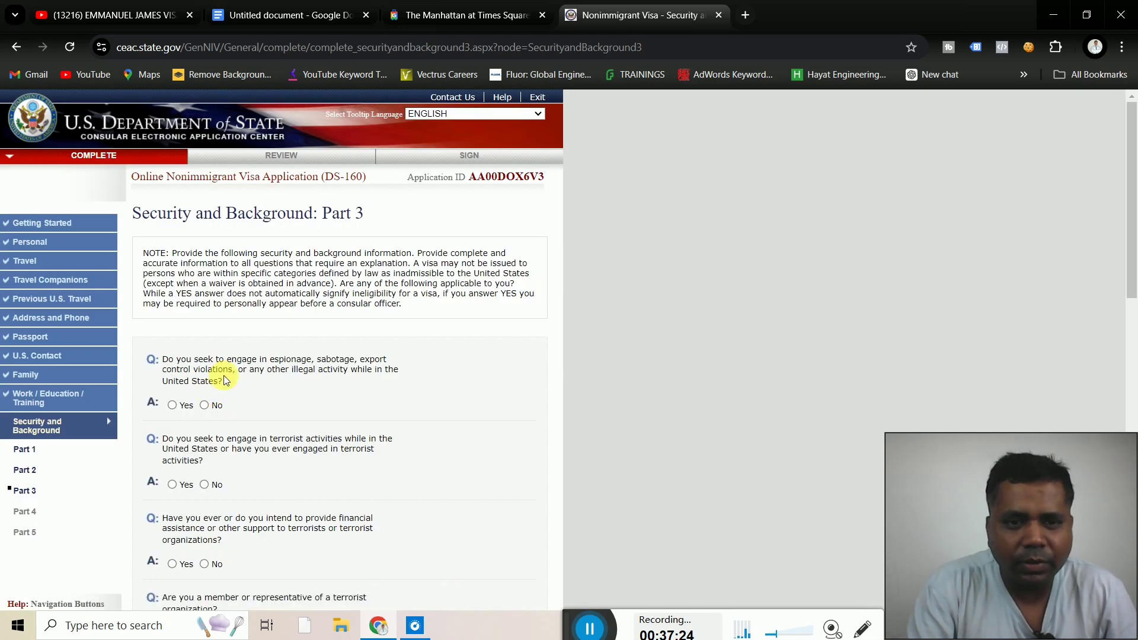
# Answer No to the espionage, terrorism, genocide and extrajudicial killing questions
pyautogui.click(205, 405)
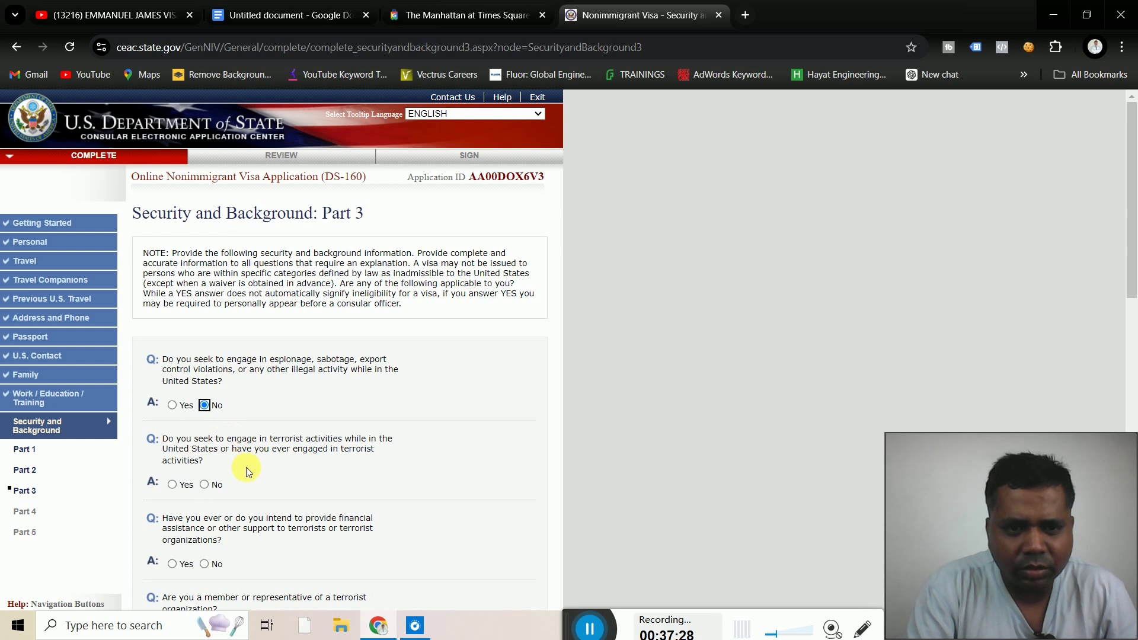
pyautogui.click(205, 485)
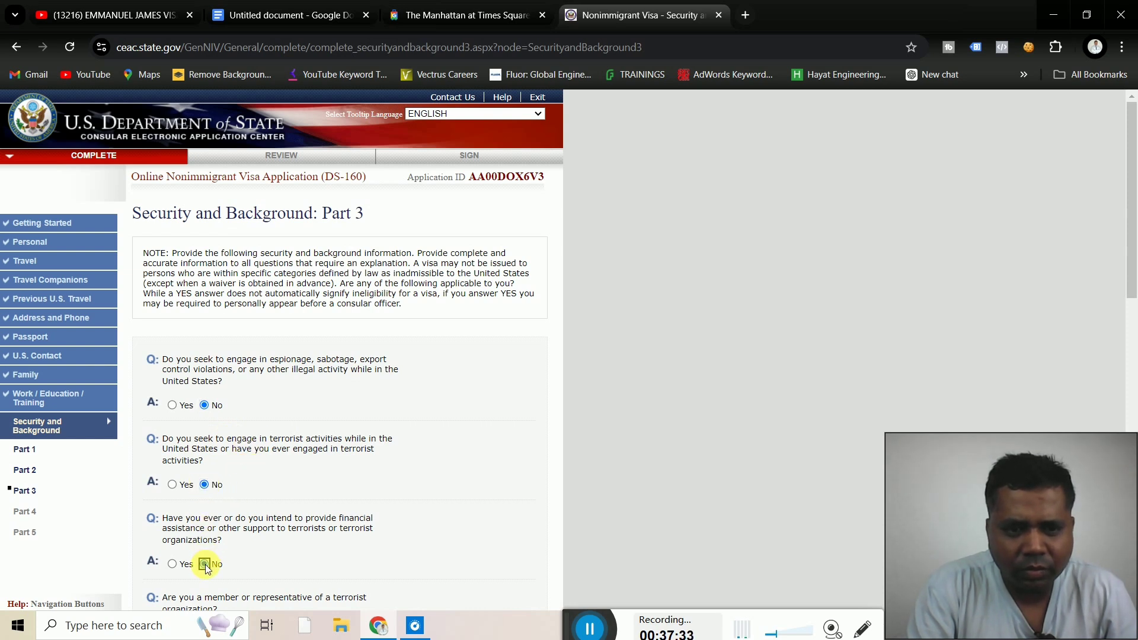
pyautogui.click(204, 564)
pyautogui.scroll(-6, 440, 511)
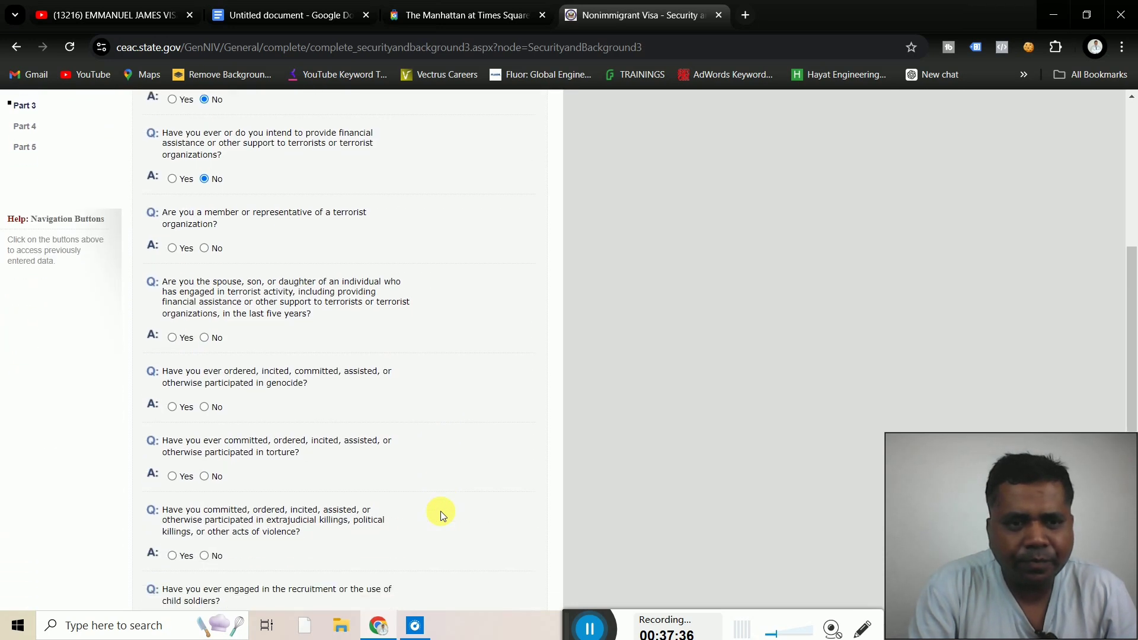
pyautogui.click(205, 248)
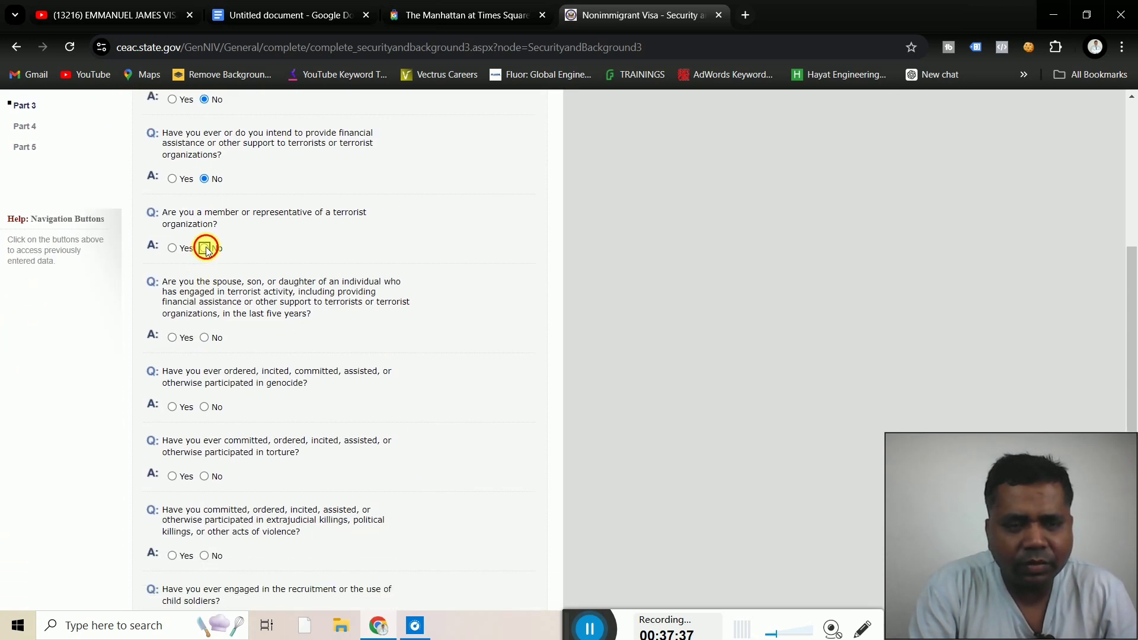
pyautogui.click(204, 339)
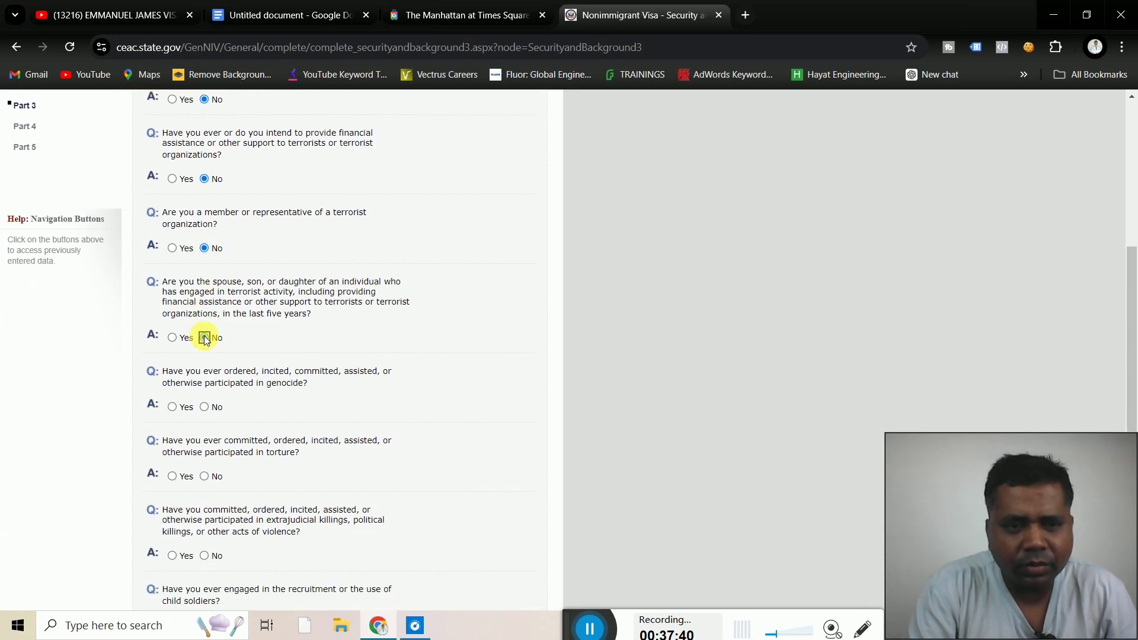
pyautogui.click(204, 409)
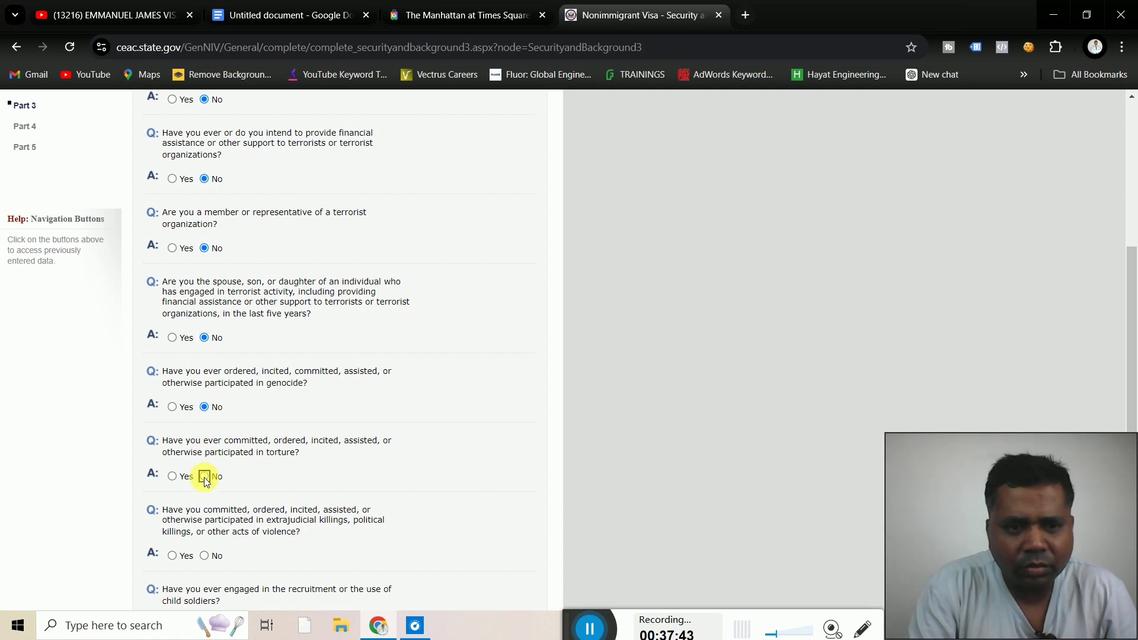
pyautogui.click(204, 555)
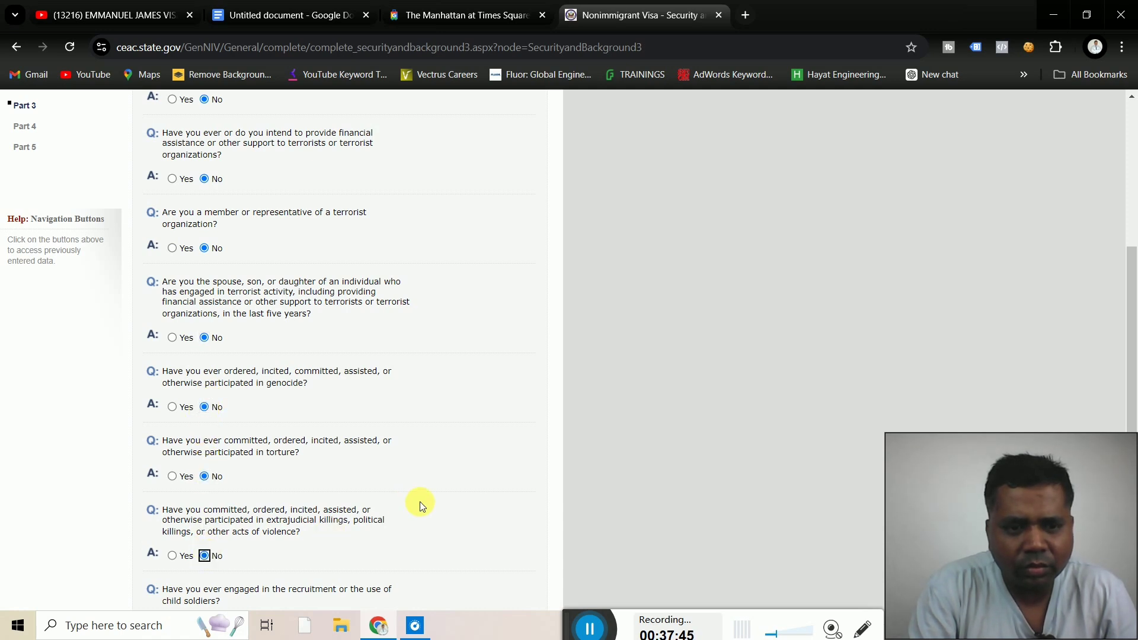
# Answer No to child soldiers, religious freedom, population controls and organ transplantation, then continue to Part 4
pyautogui.scroll(-1, 443, 504)
pyautogui.scroll(-5, 442, 504)
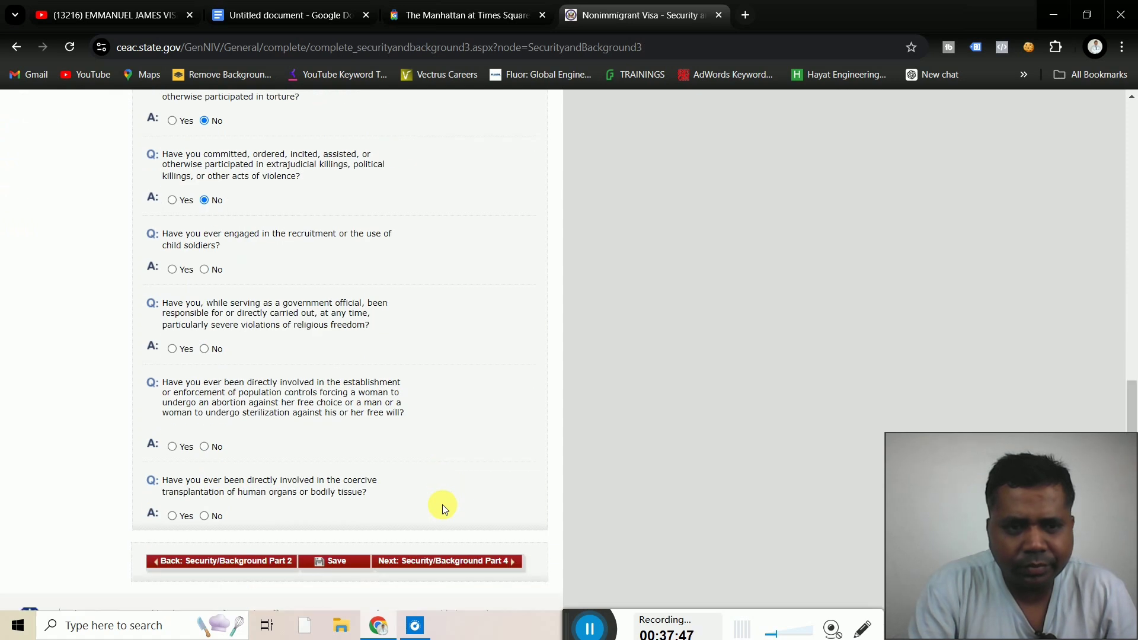
pyautogui.click(204, 270)
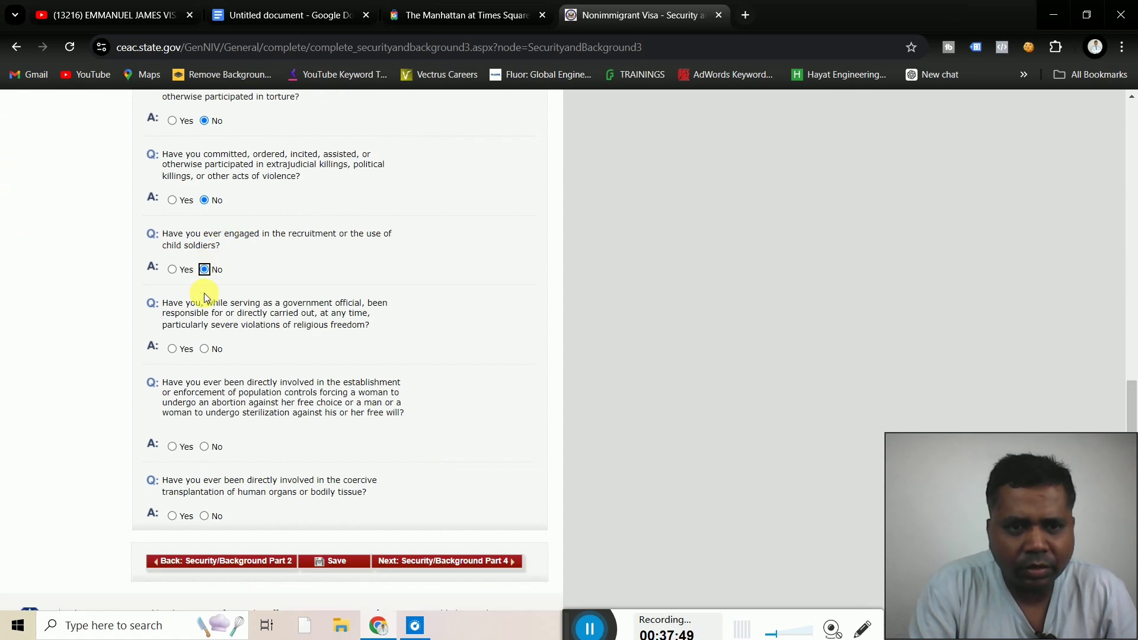
pyautogui.click(204, 350)
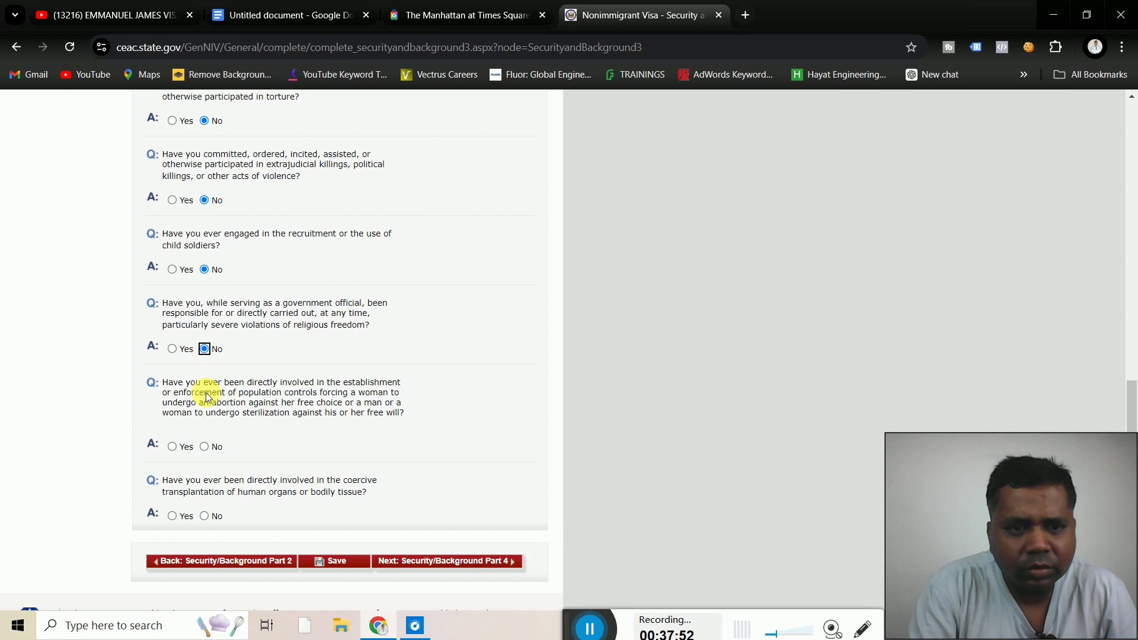
pyautogui.click(206, 449)
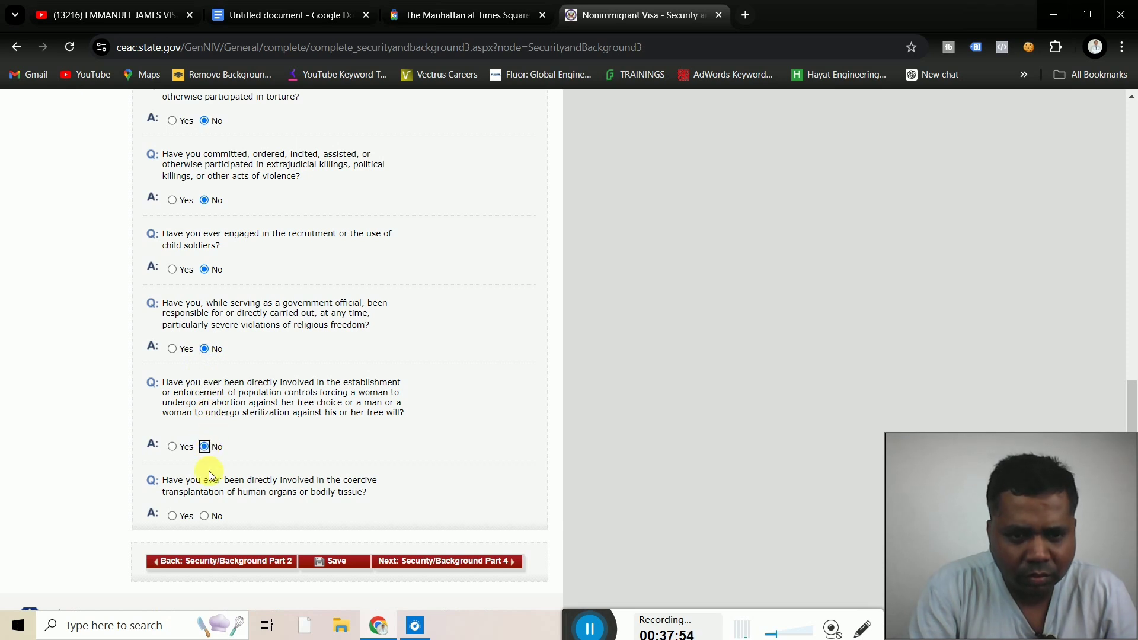
pyautogui.click(206, 516)
pyautogui.click(450, 560)
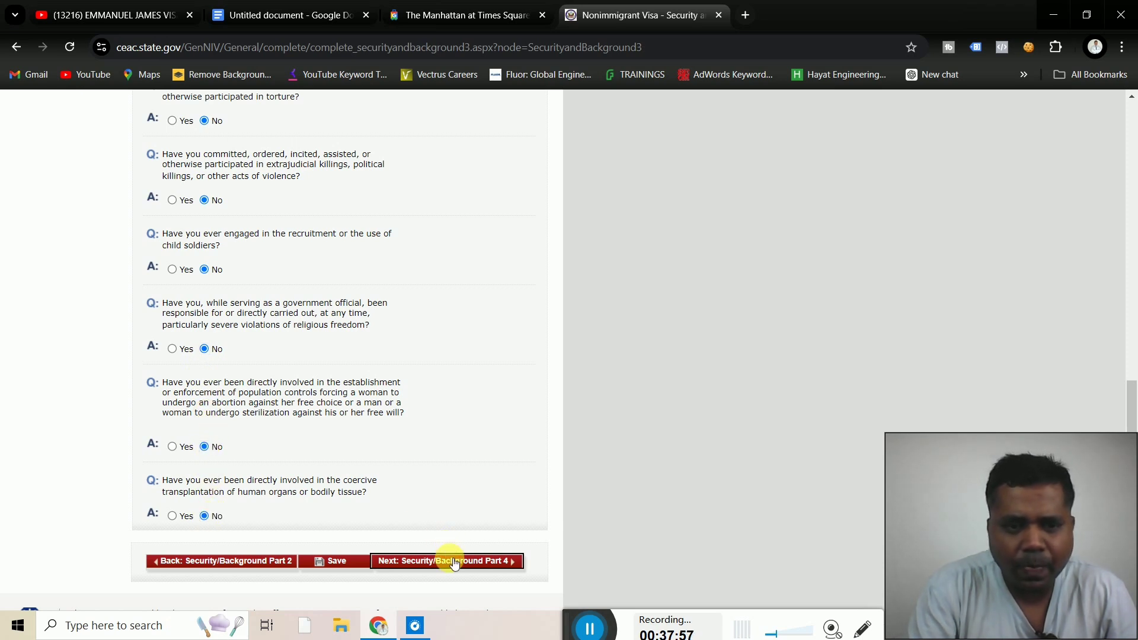
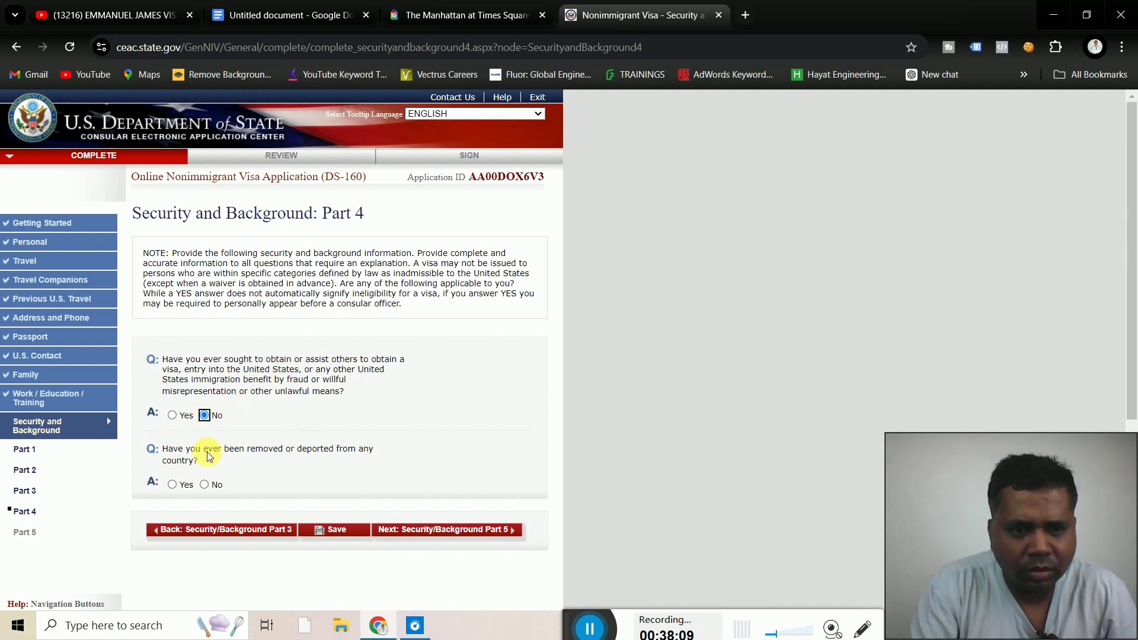
# Answer No to deportation, child custody, unlawful voting and renounced citizenship, then go to Review
pyautogui.click(205, 484)
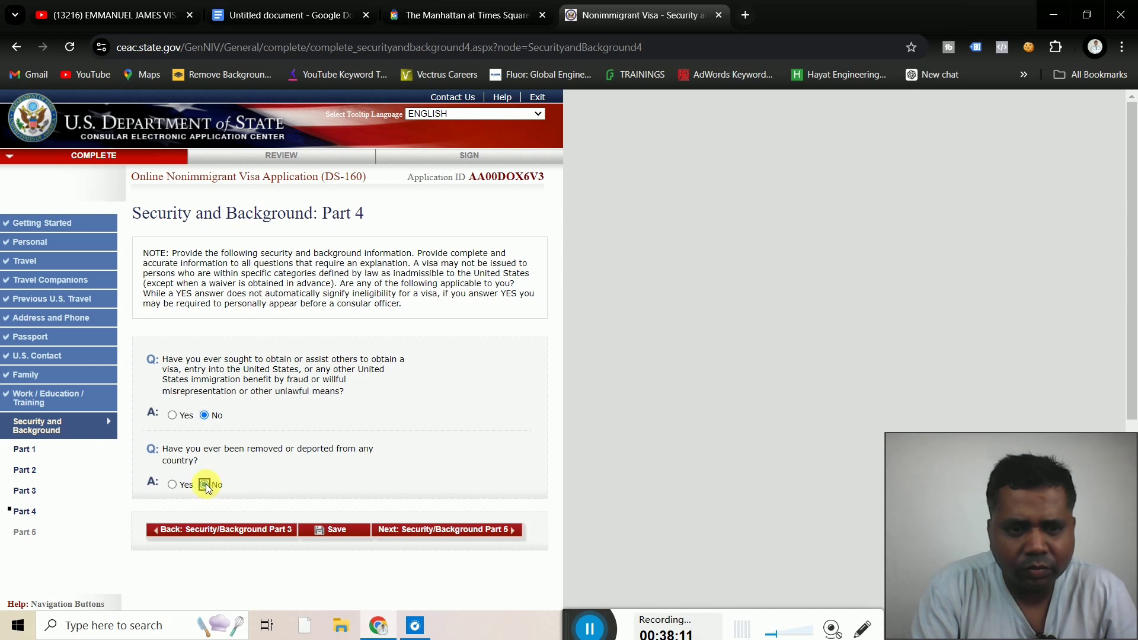
pyautogui.click(477, 530)
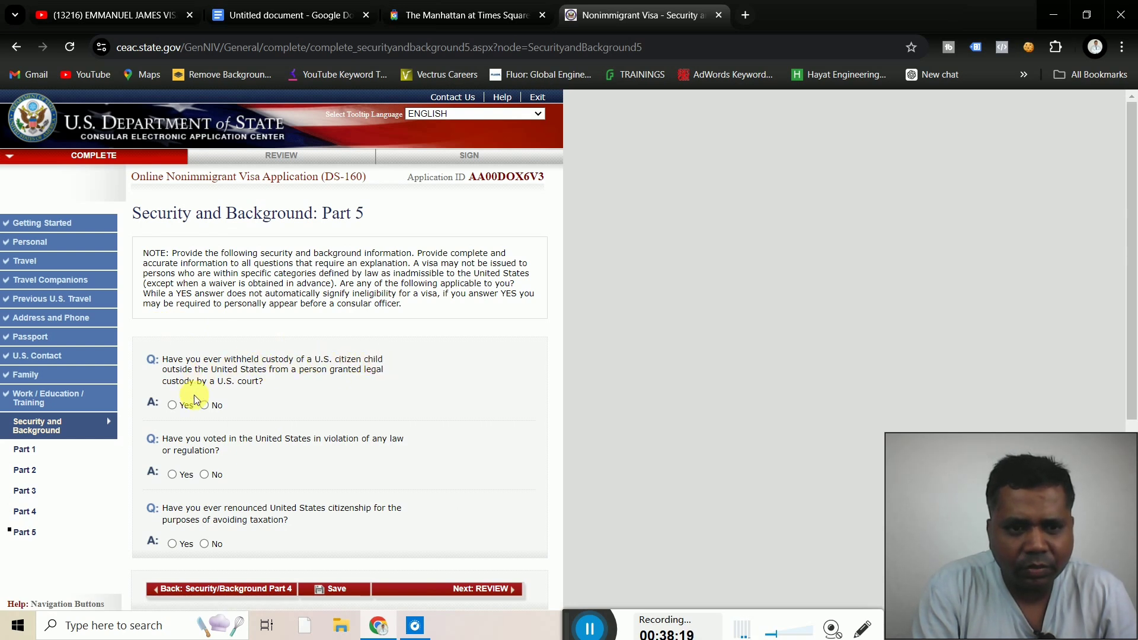
pyautogui.click(205, 406)
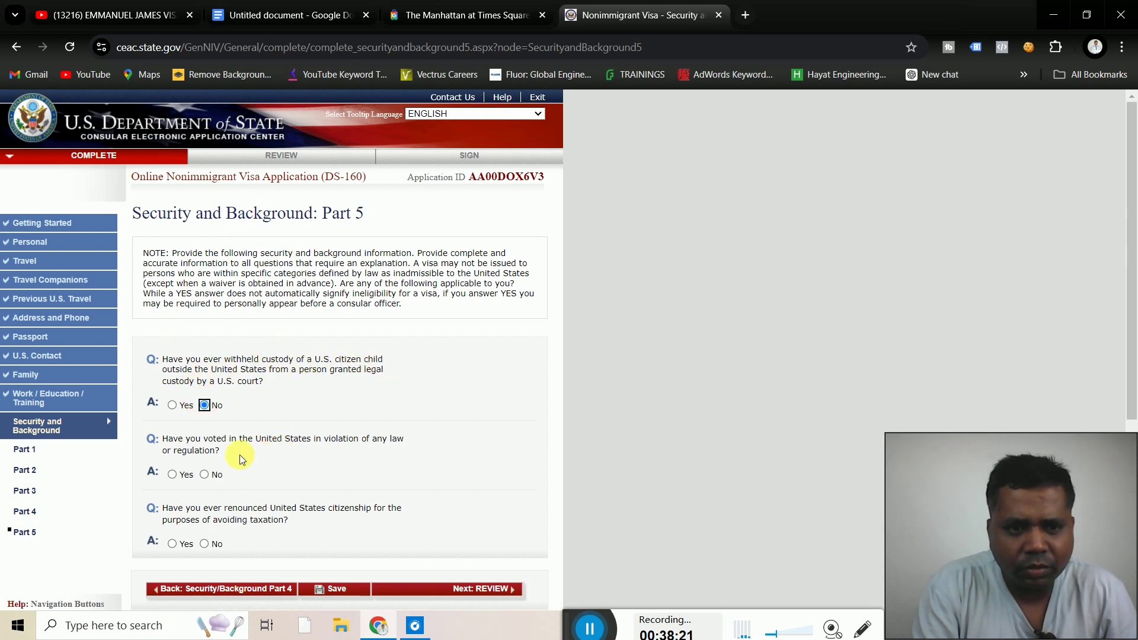
pyautogui.click(204, 475)
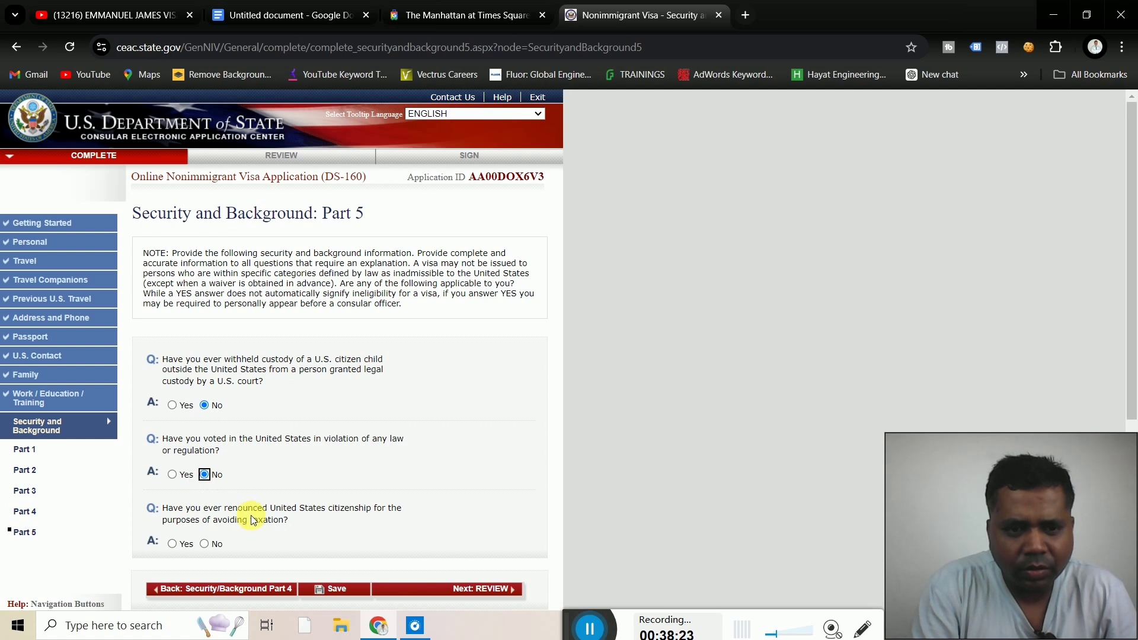
pyautogui.click(204, 544)
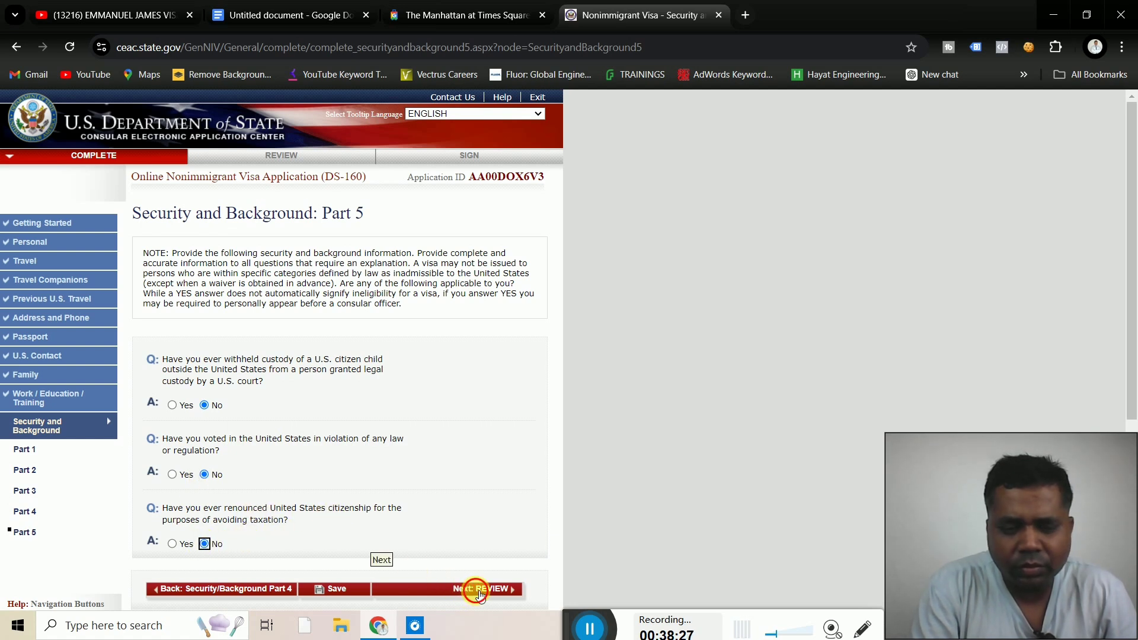
pyautogui.click(478, 597)
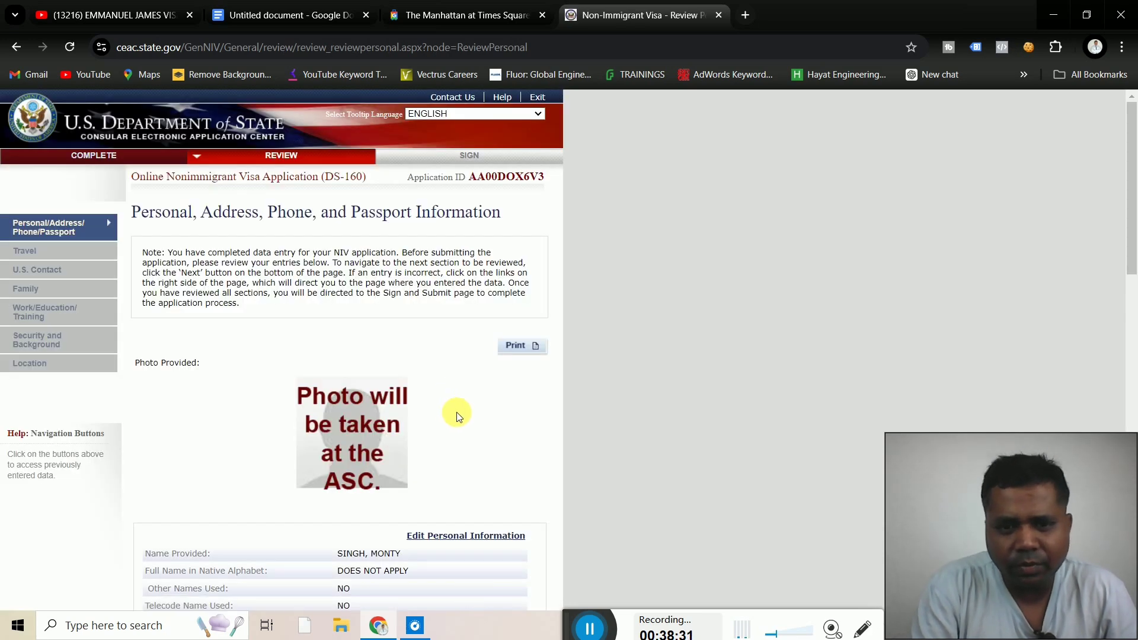
# Scroll through the personal, address, phone and passport review page
pyautogui.scroll(-5, 457, 418)
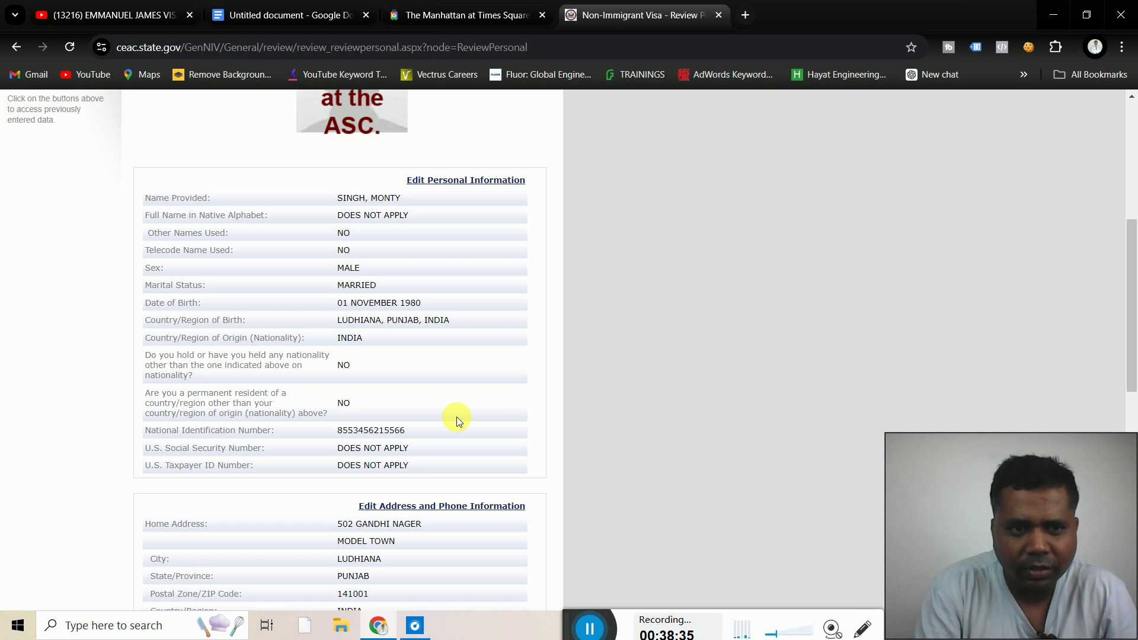
pyautogui.scroll(-5, 456, 418)
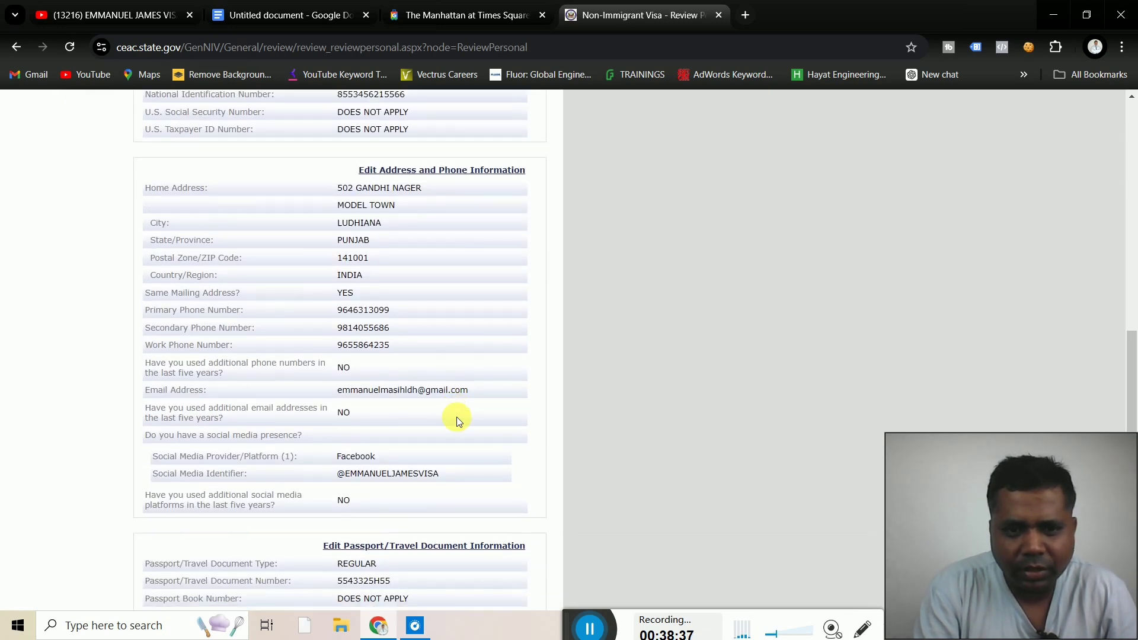
pyautogui.scroll(-4, 456, 417)
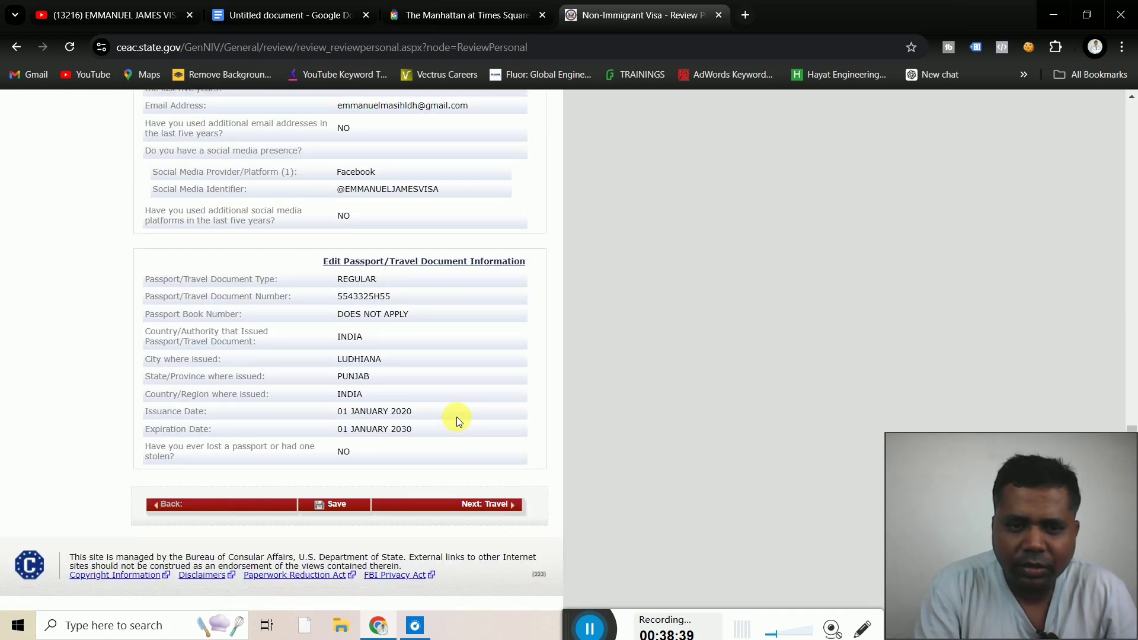
pyautogui.scroll(10, 457, 417)
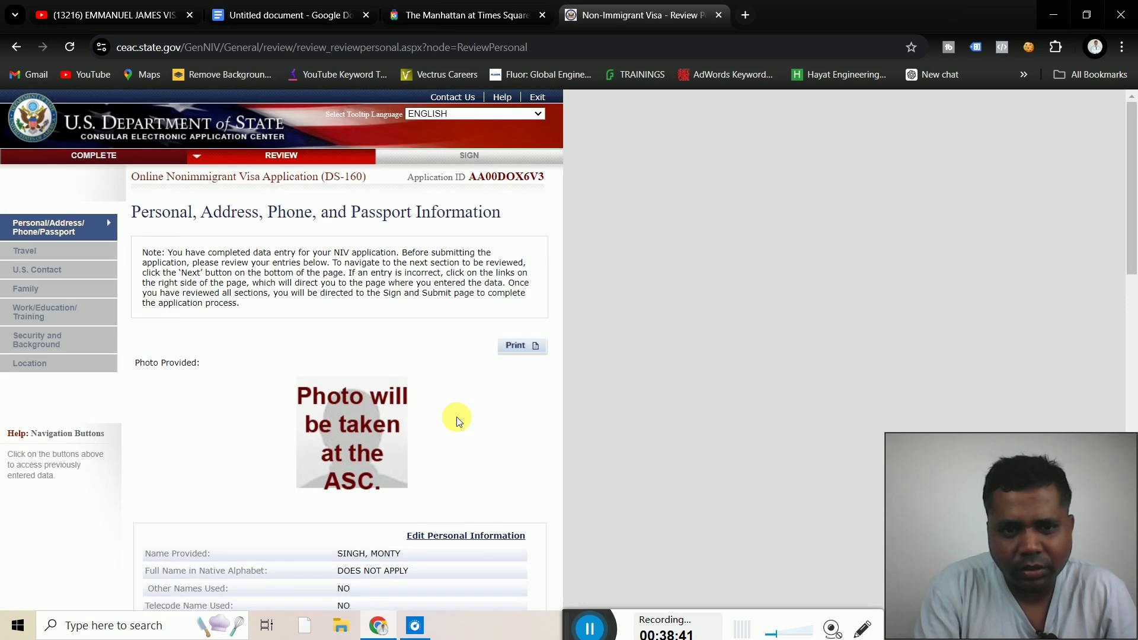
pyautogui.scroll(-2, 456, 421)
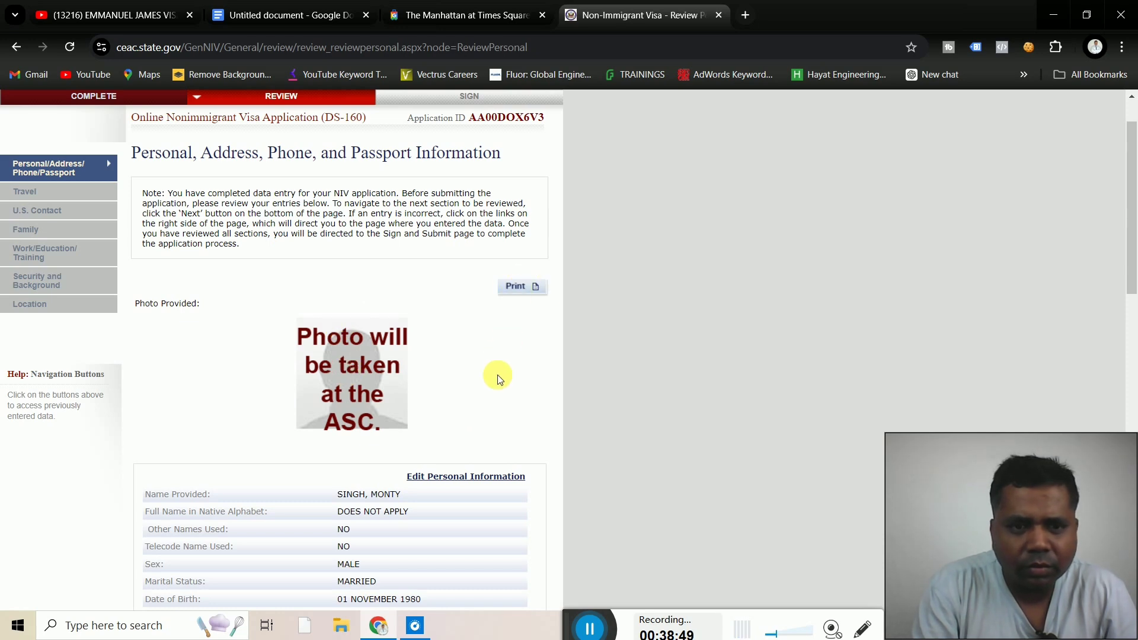
pyautogui.scroll(-10, 497, 375)
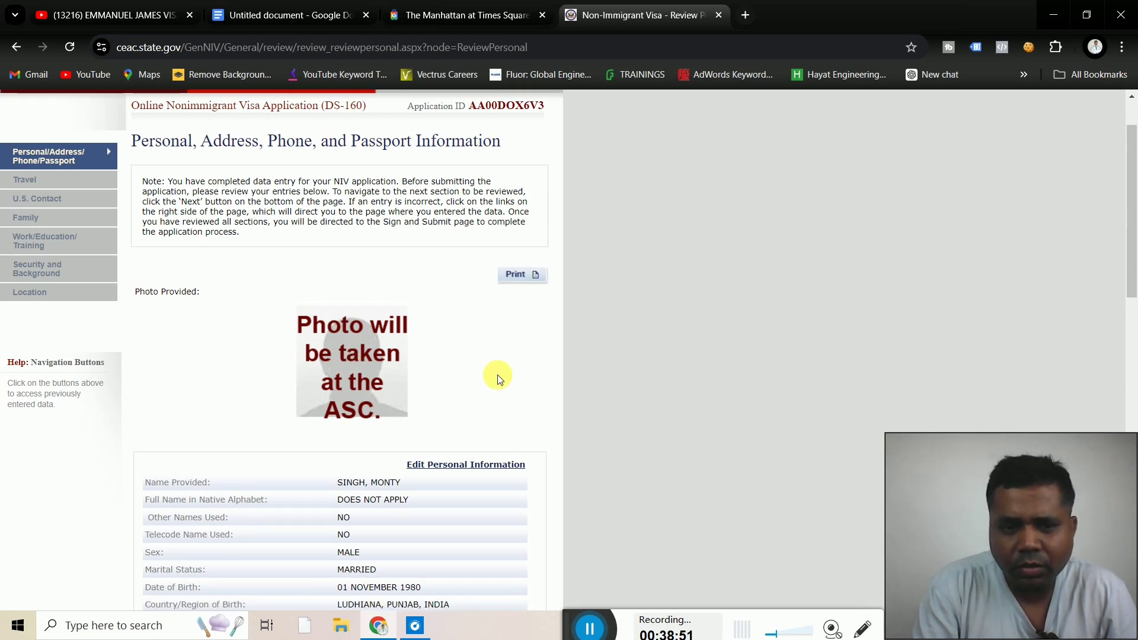
pyautogui.scroll(-5, 496, 375)
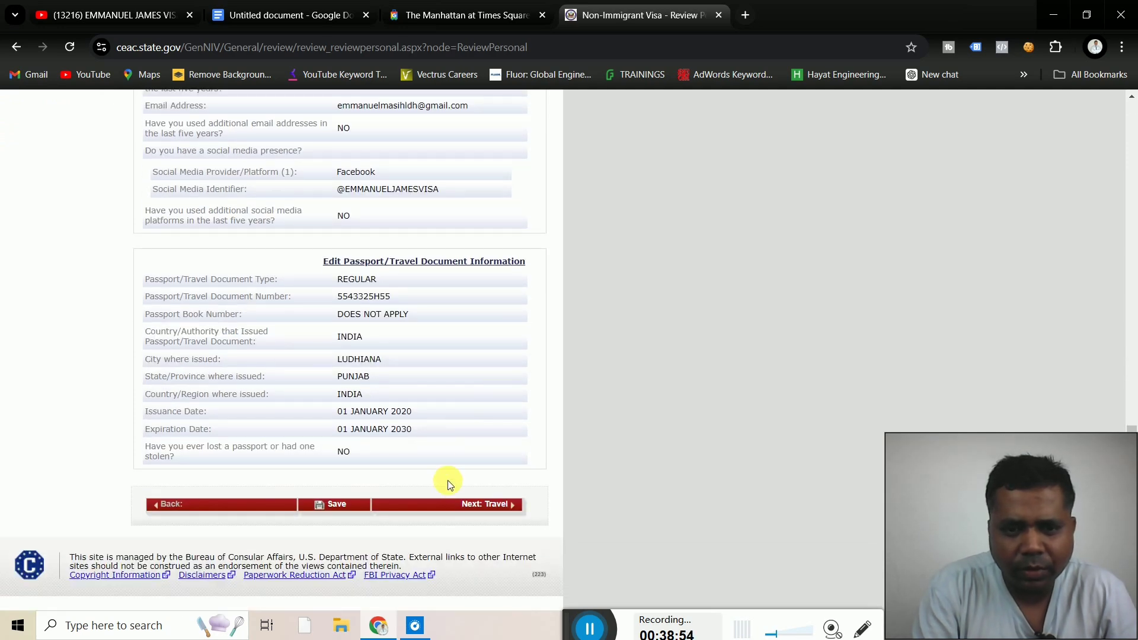
# Look over the Travel information review, then continue to U.S. Contact
pyautogui.click(484, 512)
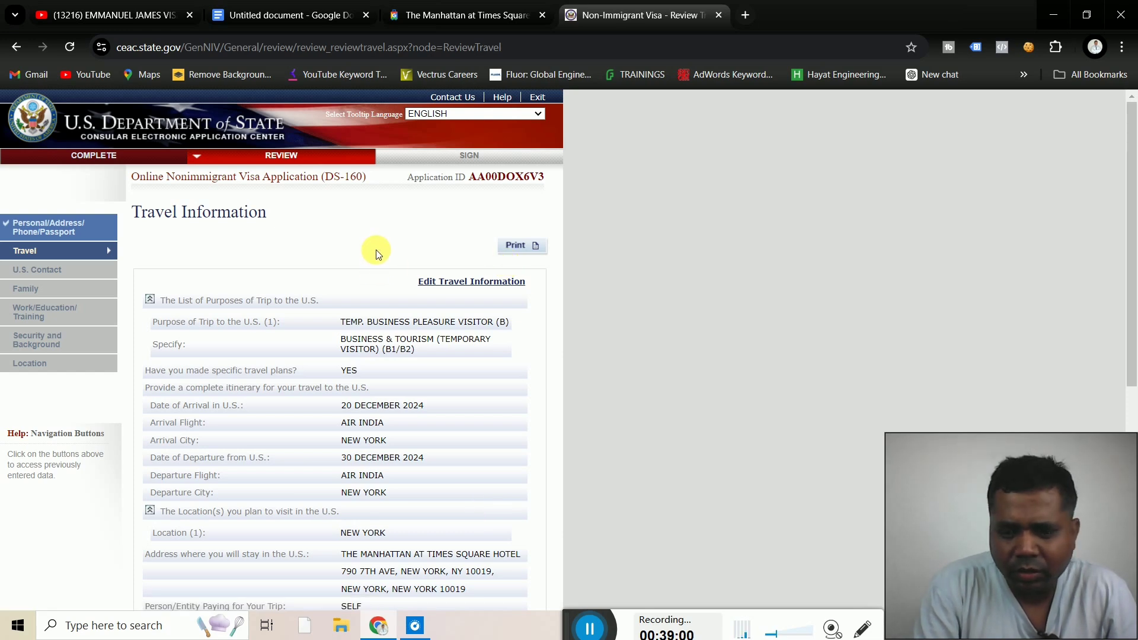
pyautogui.scroll(-3, 376, 250)
pyautogui.scroll(-5, 376, 250)
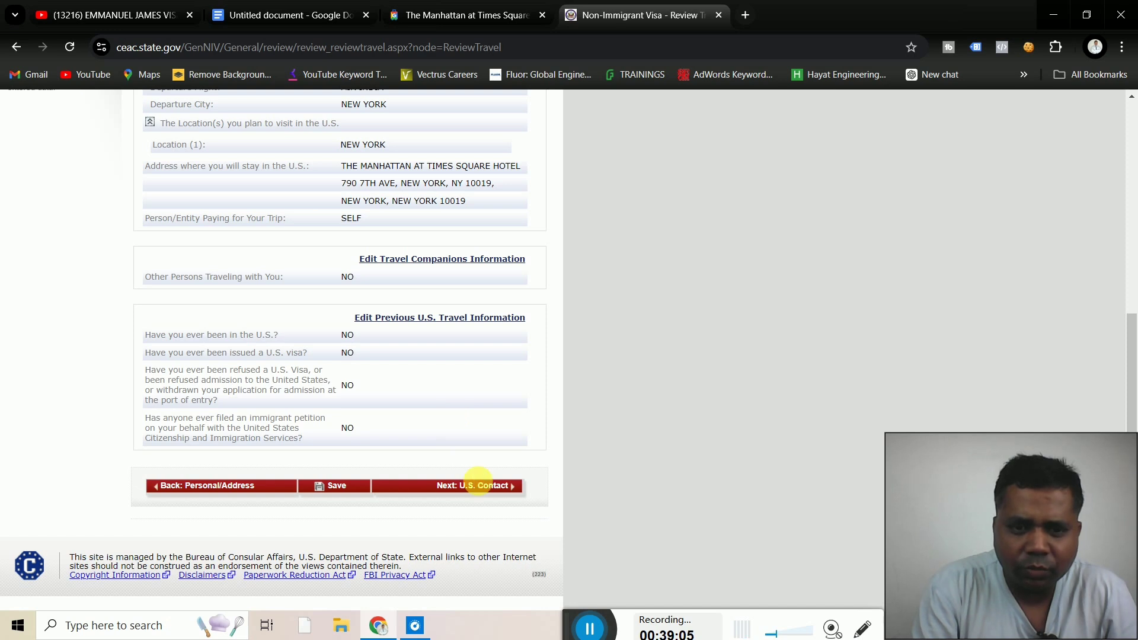
pyautogui.click(476, 494)
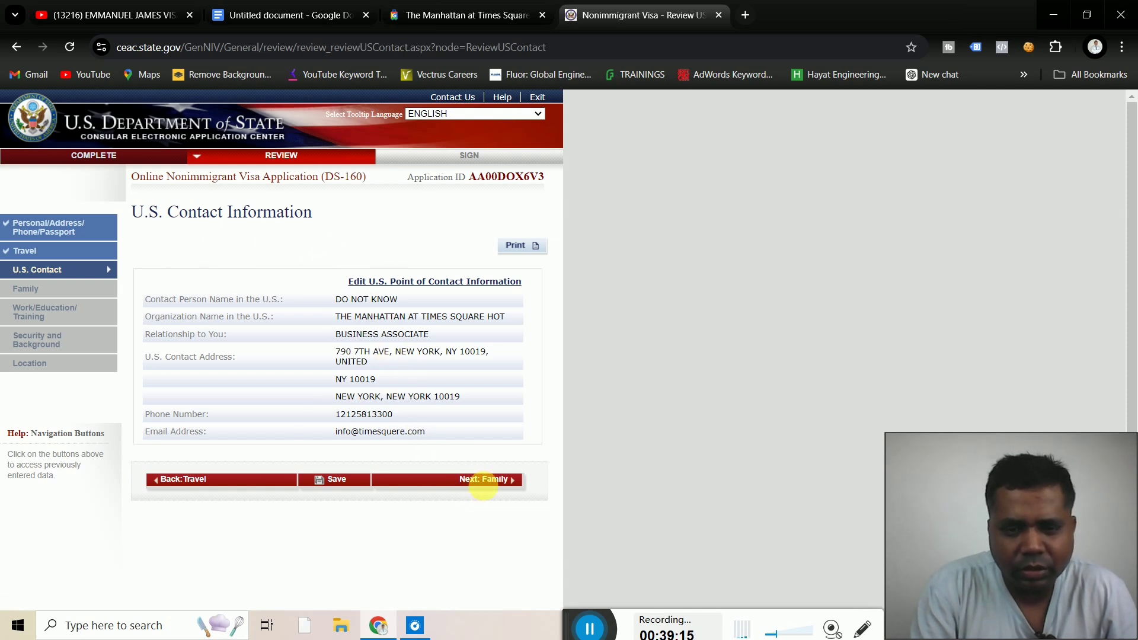
# Move past the U.S. Contact review and check the family information review
pyautogui.click(497, 480)
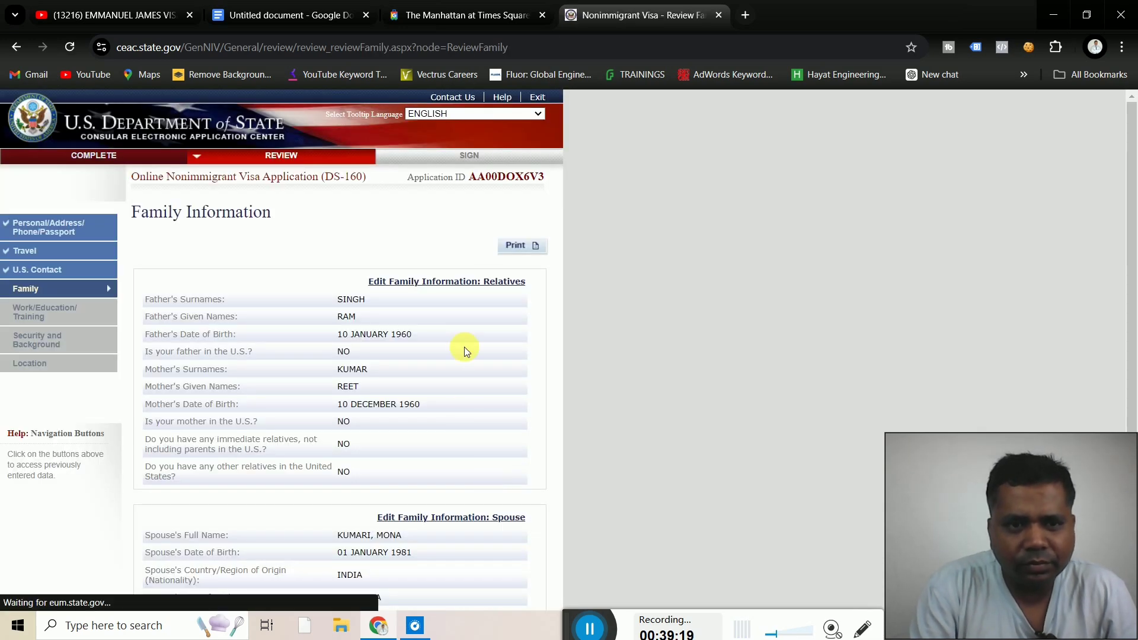
pyautogui.scroll(-3, 553, 347)
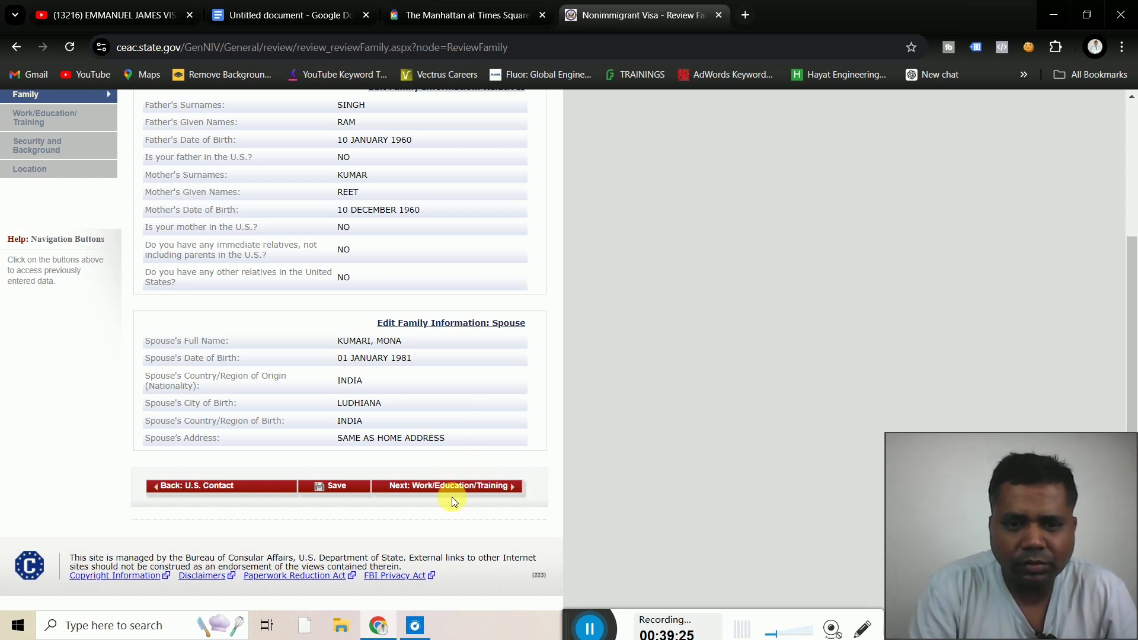
pyautogui.click(462, 491)
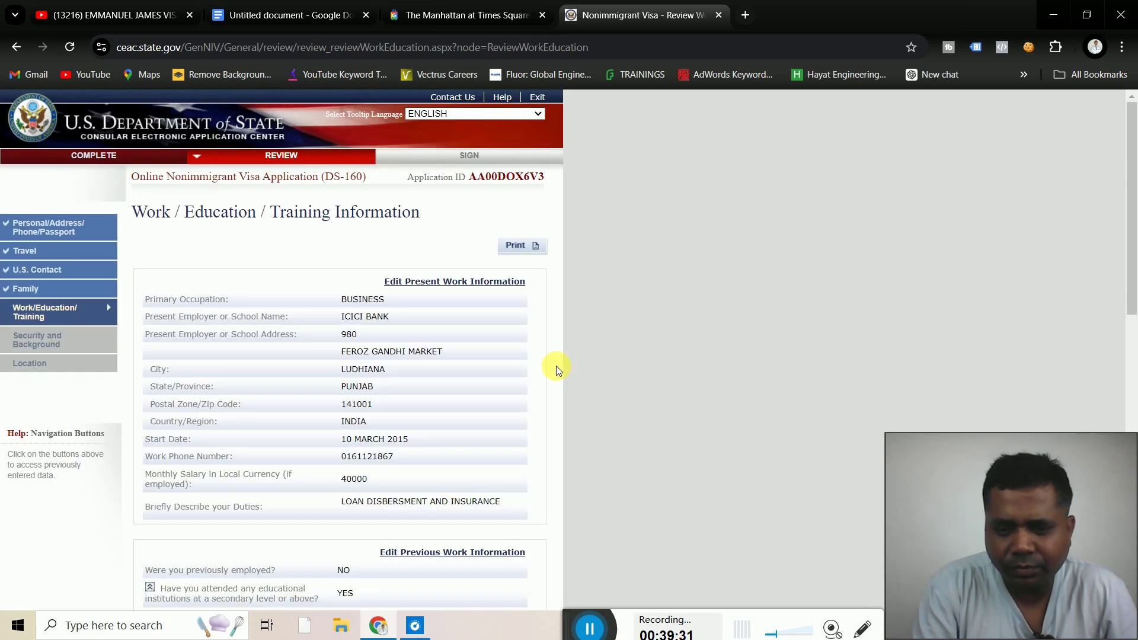
# Check the work/education and Security and Background answers, reaching the Chennai, India Location review
pyautogui.scroll(-1, 556, 365)
pyautogui.scroll(-15, 557, 369)
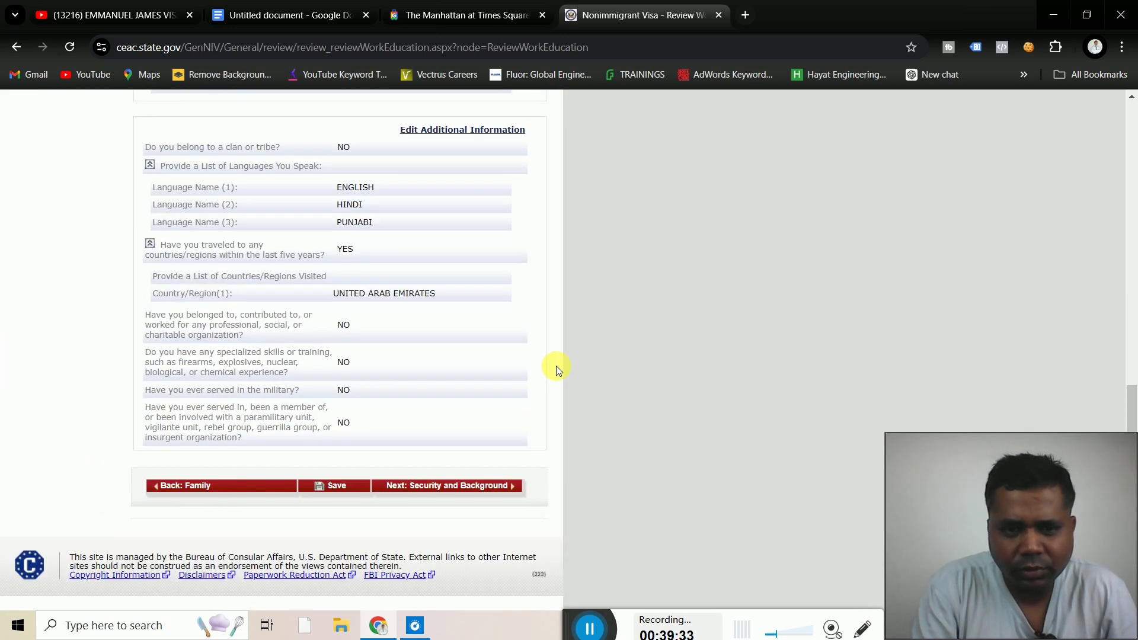
pyautogui.click(444, 490)
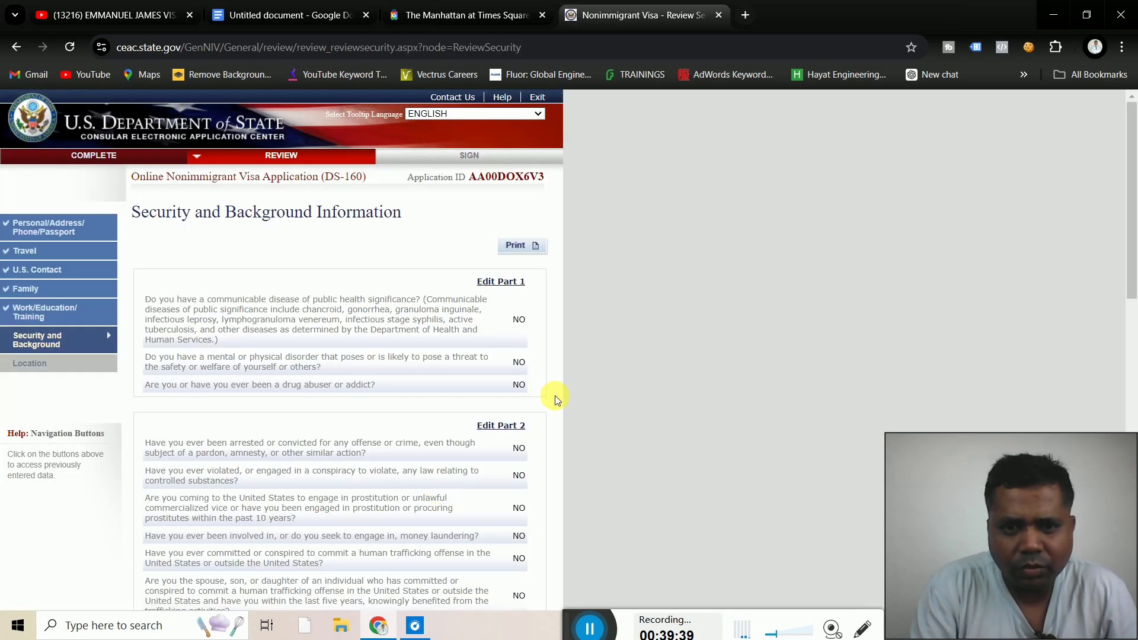
pyautogui.scroll(-15, 555, 396)
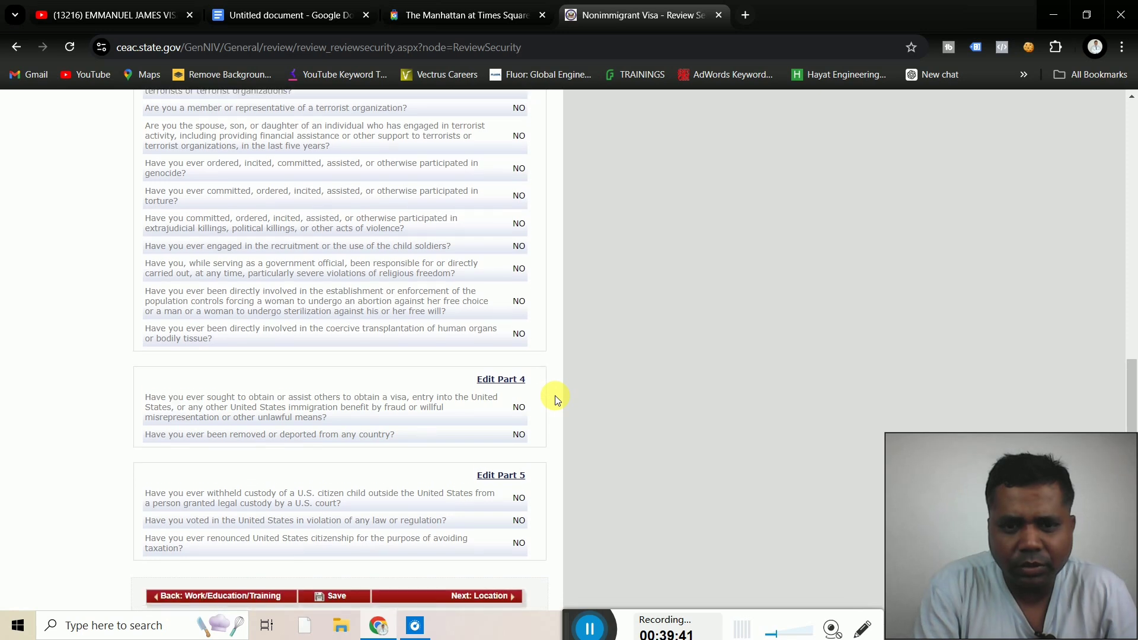
pyautogui.click(478, 487)
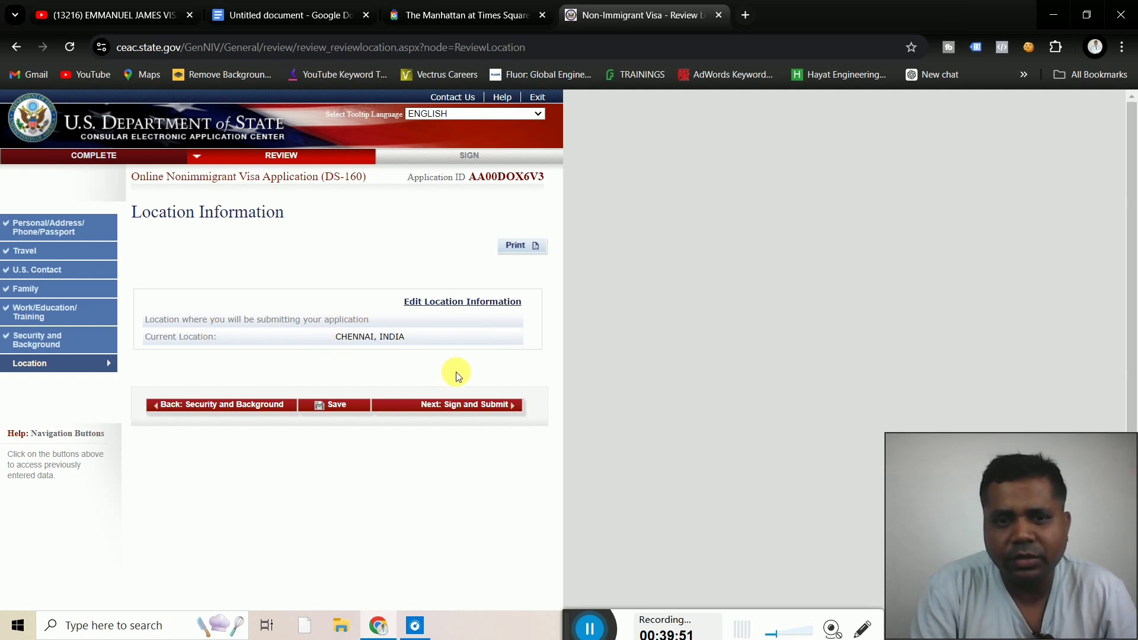
# Look over the Sign and Submit declaration and E-Signature section, then switch to YouTube
pyautogui.click(468, 412)
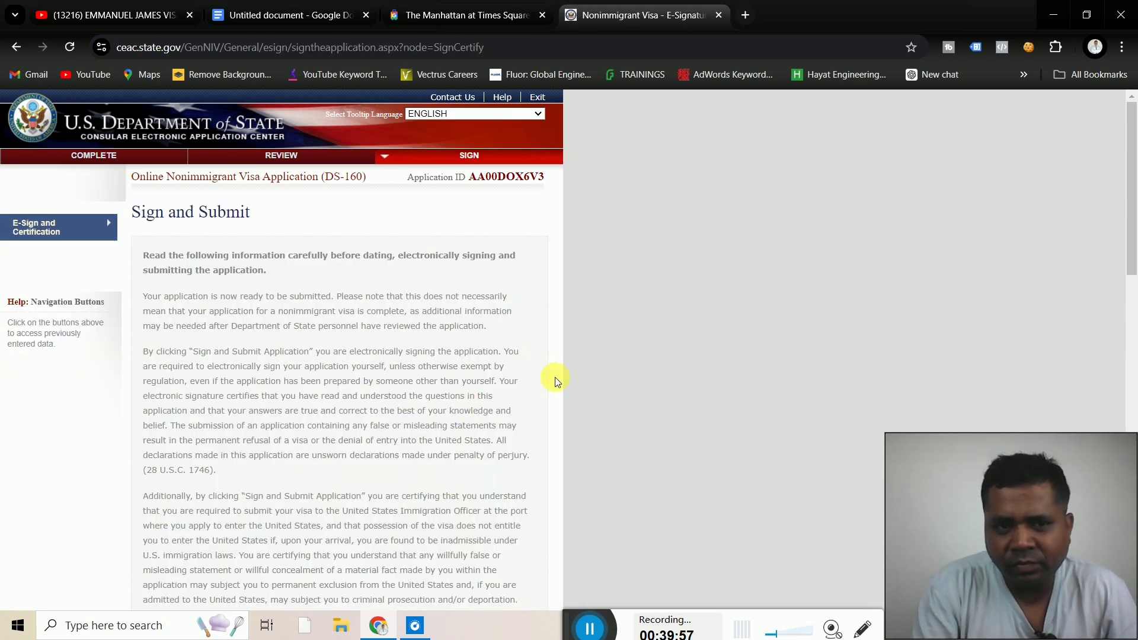
pyautogui.scroll(-15, 555, 378)
pyautogui.scroll(-1, 556, 380)
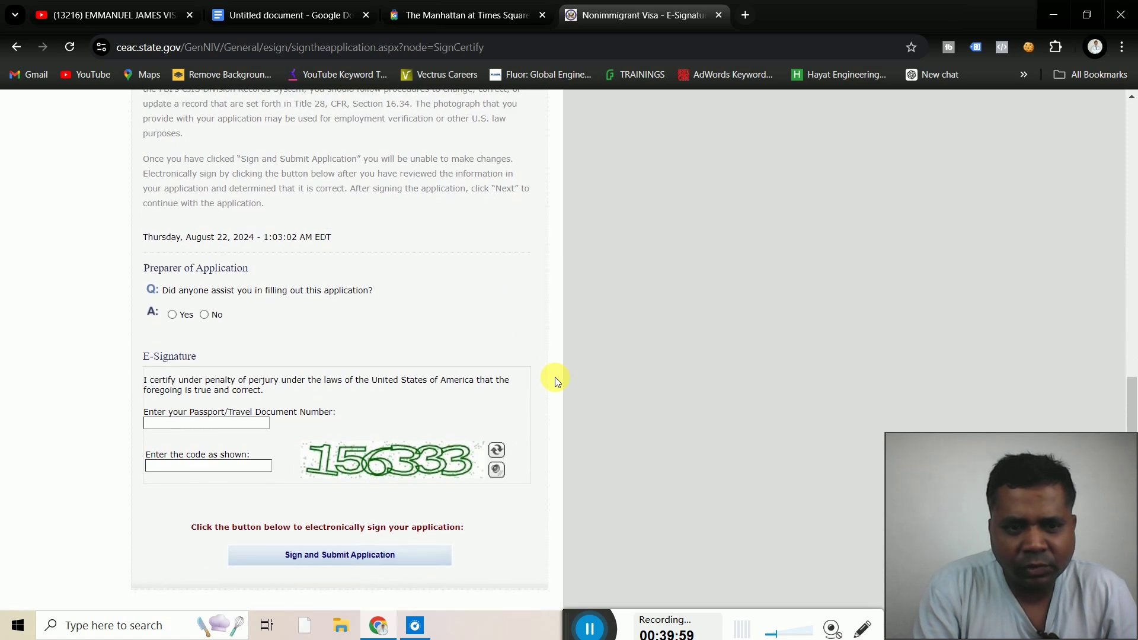
pyautogui.scroll(1, 555, 377)
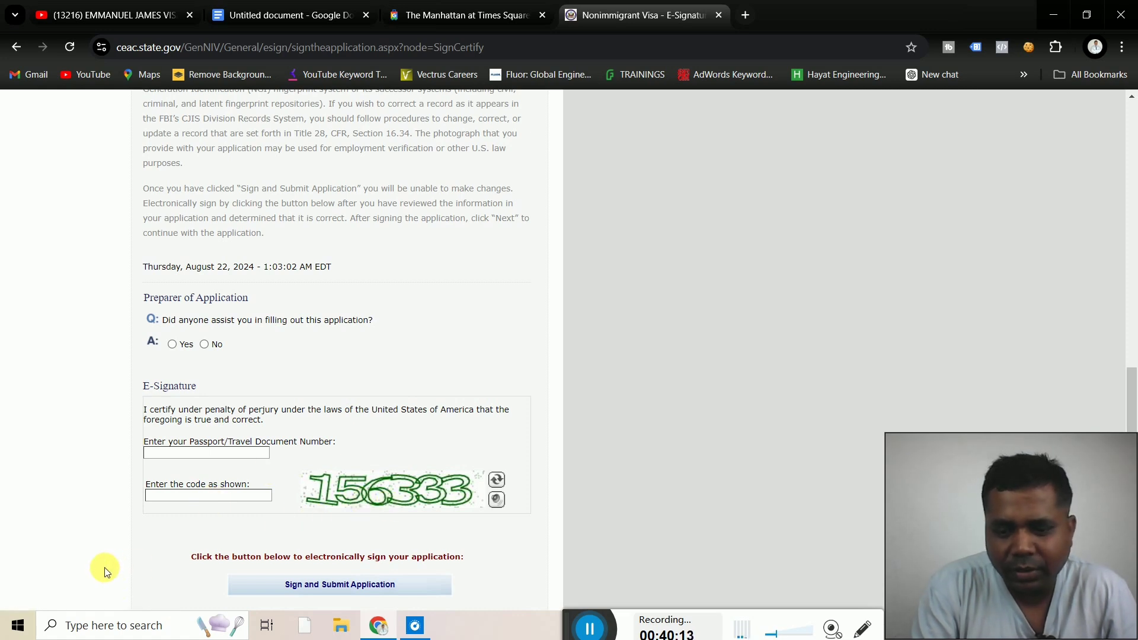
pyautogui.scroll(-1, 105, 571)
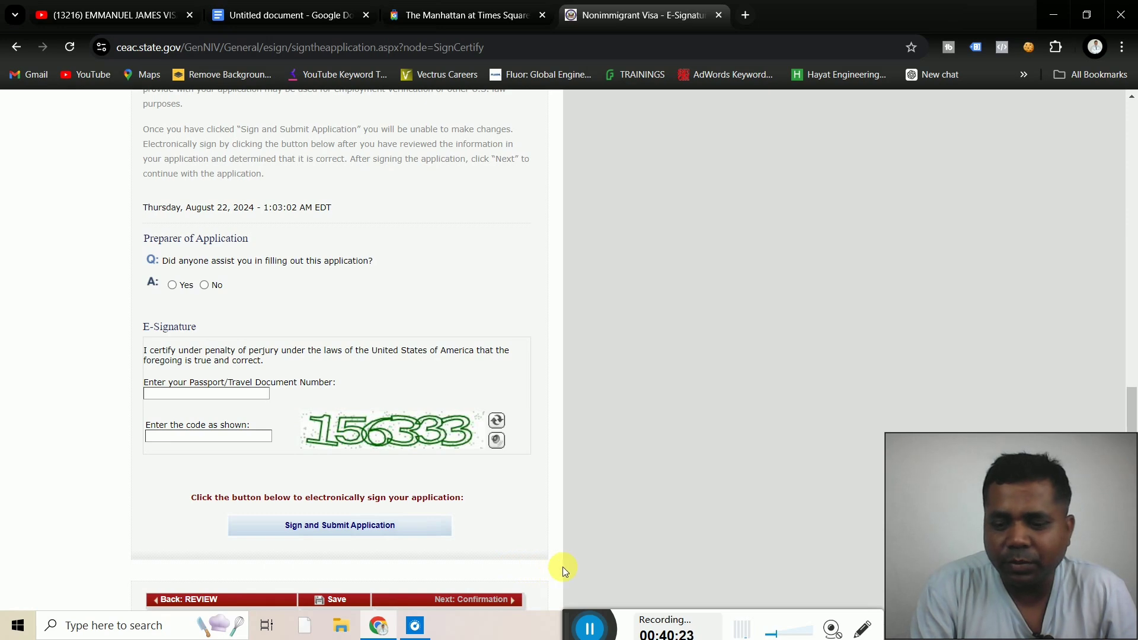
pyautogui.scroll(15, 563, 567)
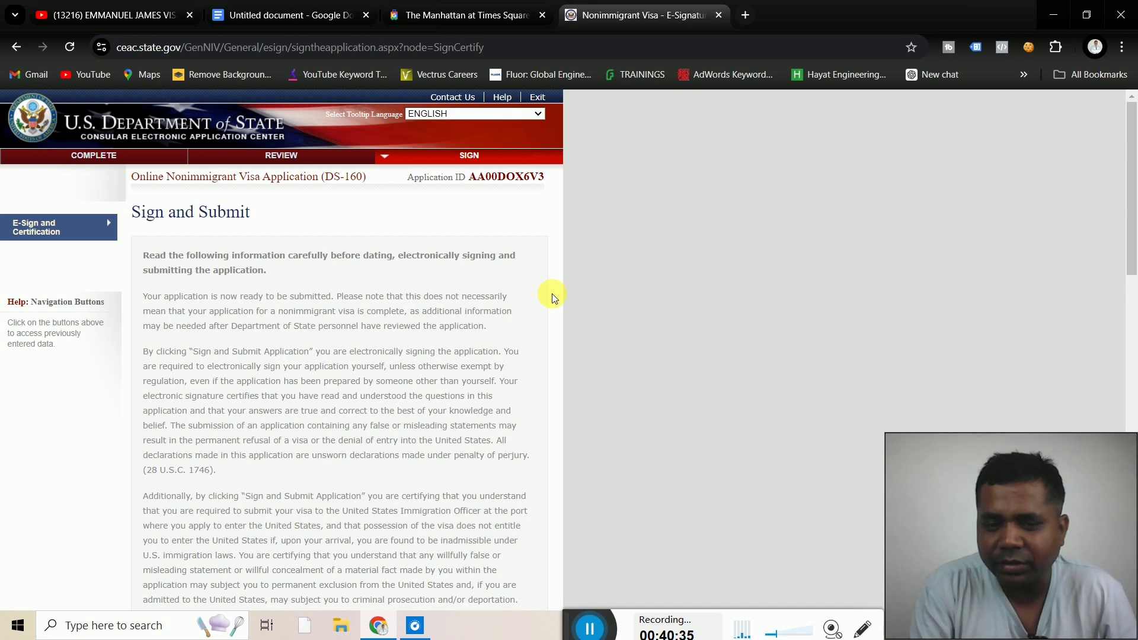
pyautogui.scroll(-10, 552, 293)
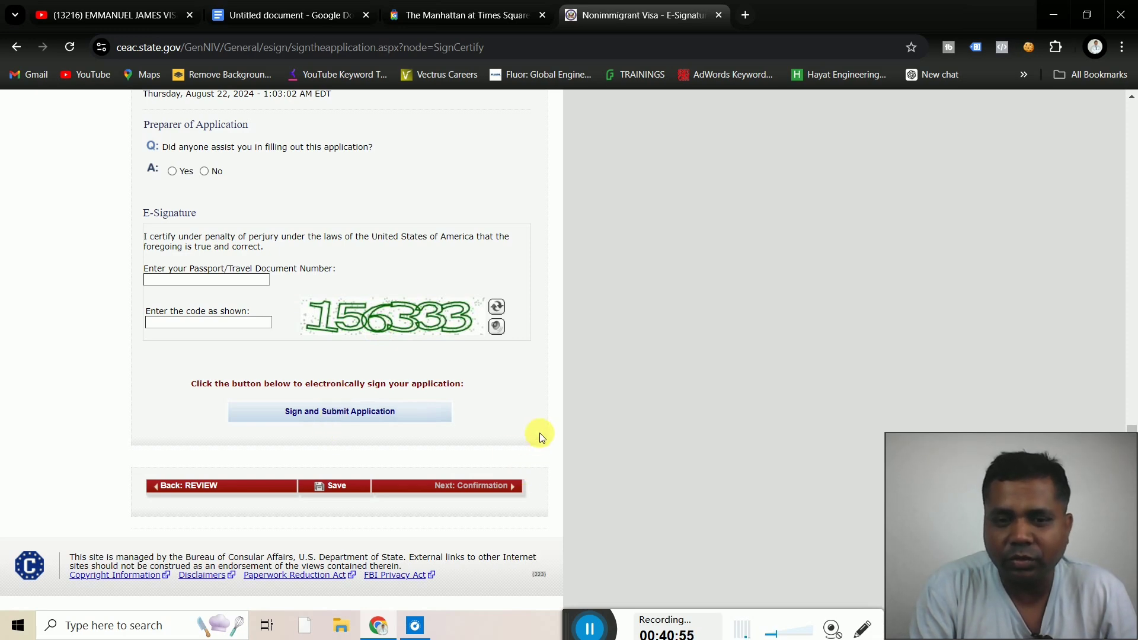
pyautogui.scroll(20, 540, 437)
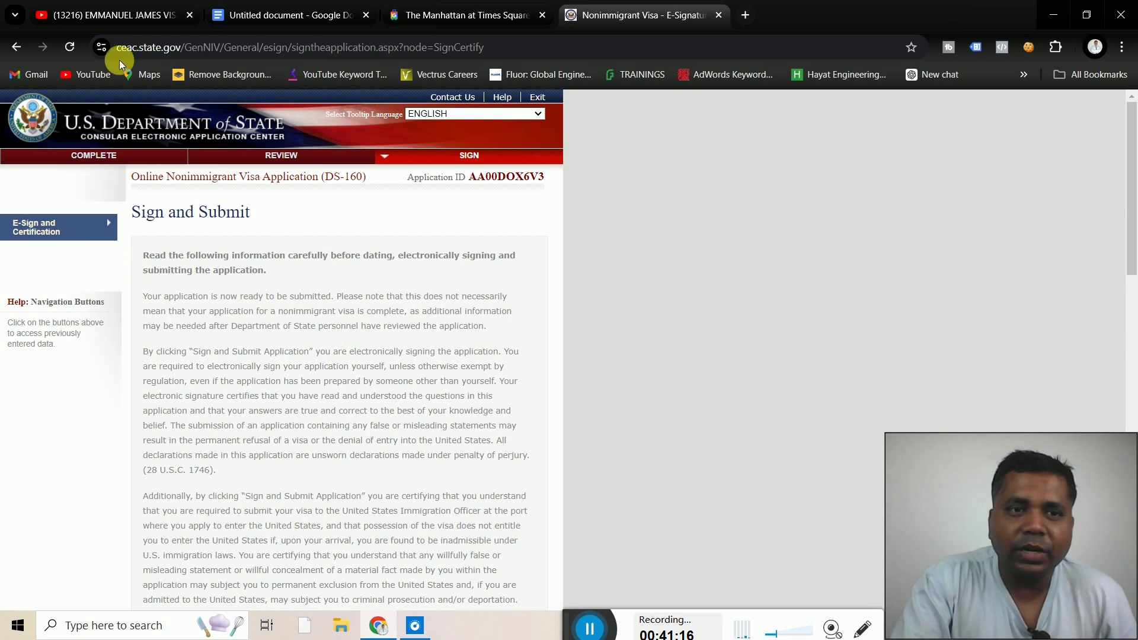
pyautogui.click(137, 16)
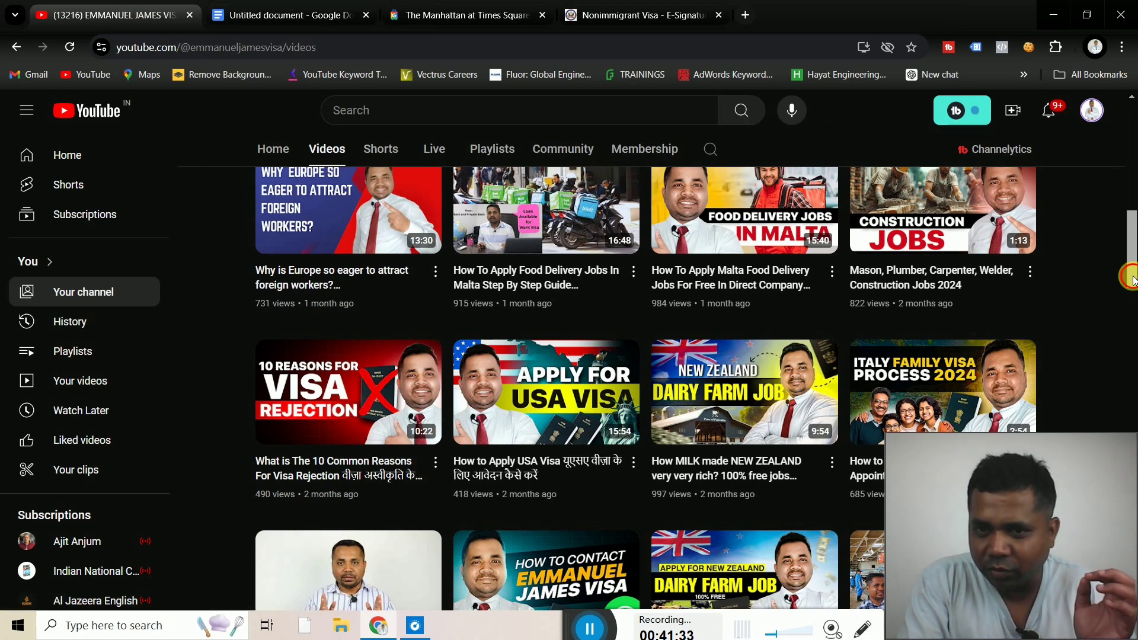
# Scroll through the YouTube channel's Videos page
pyautogui.scroll(5, 1130, 249)
pyautogui.scroll(6, 1130, 231)
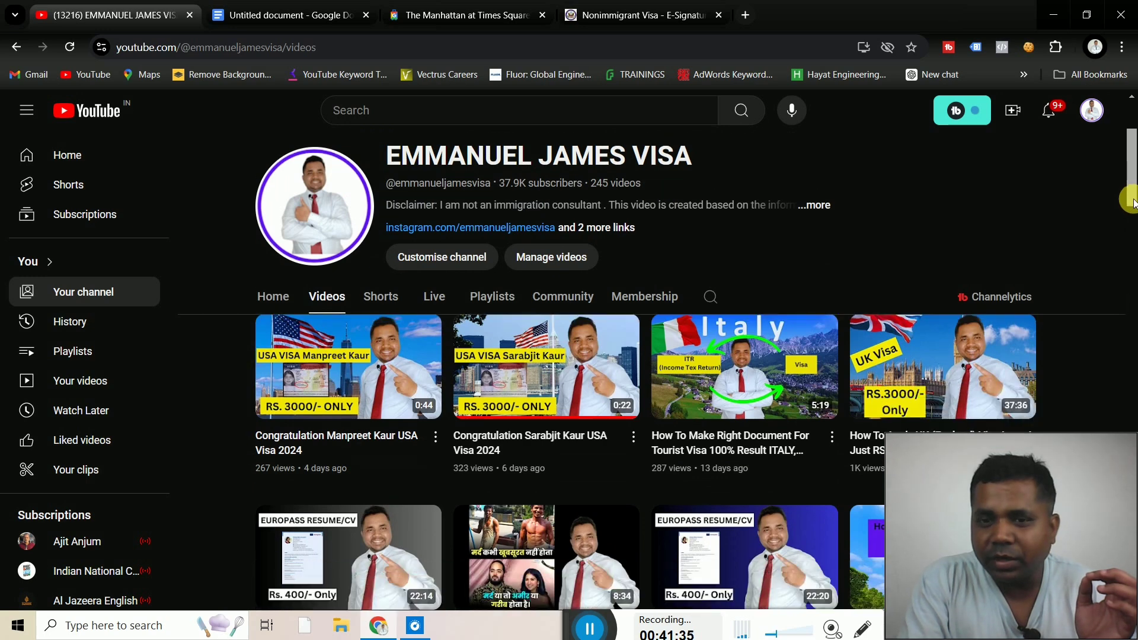
pyautogui.scroll(-3, 1133, 210)
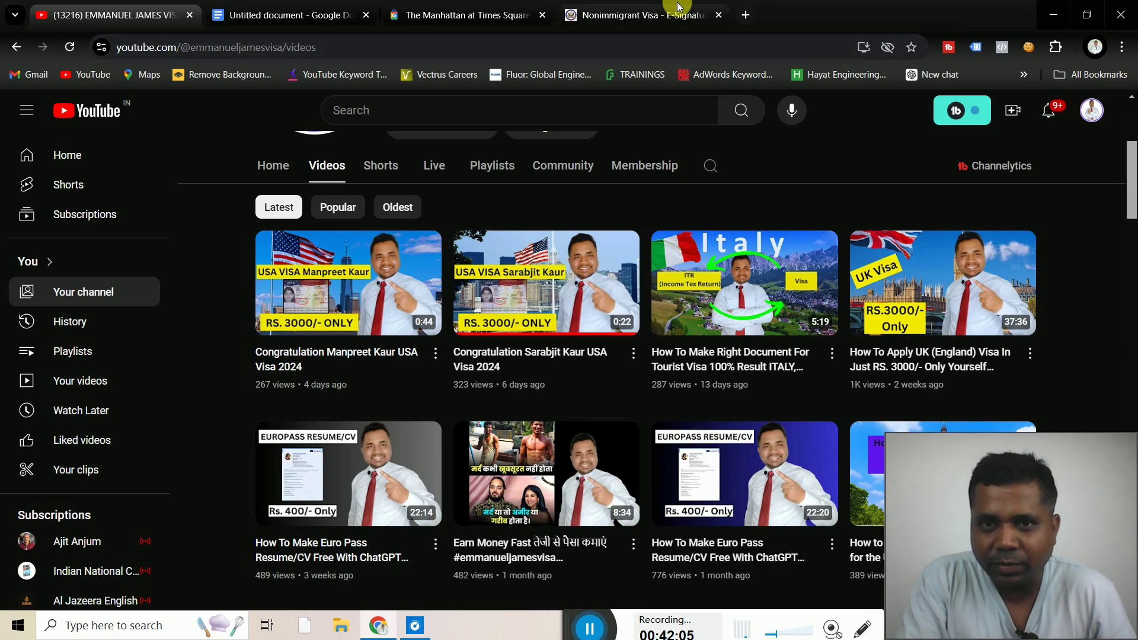
# Return to the Nonimmigrant Visa tab and scroll through the Sign and Submit page
pyautogui.click(665, 17)
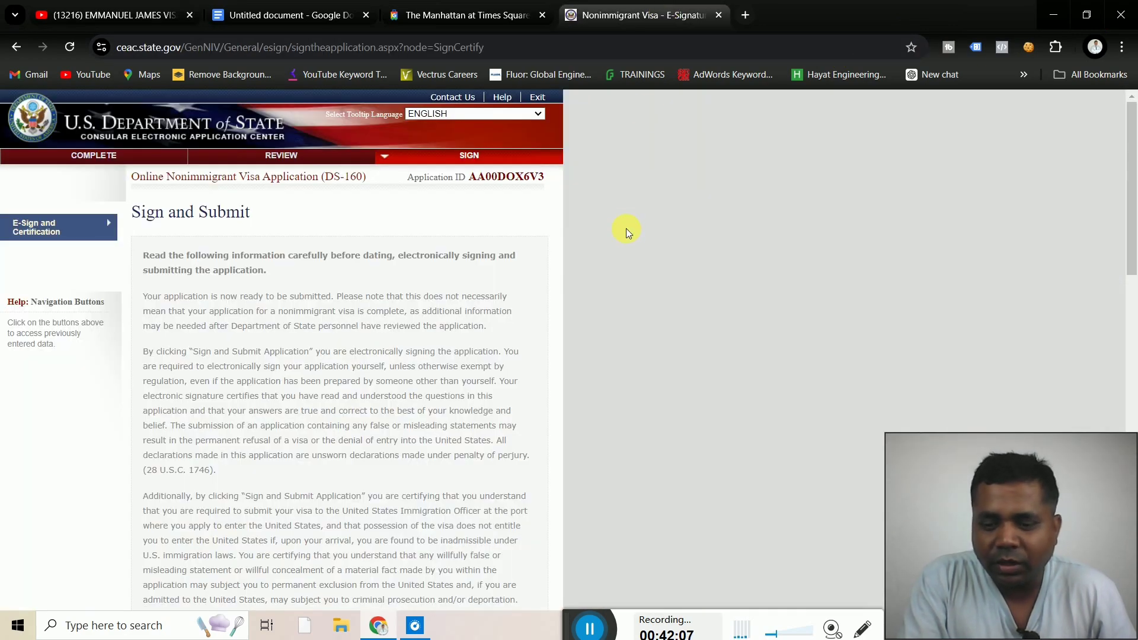
pyautogui.scroll(-1, 626, 229)
pyautogui.scroll(-15, 626, 229)
pyautogui.scroll(6, 626, 229)
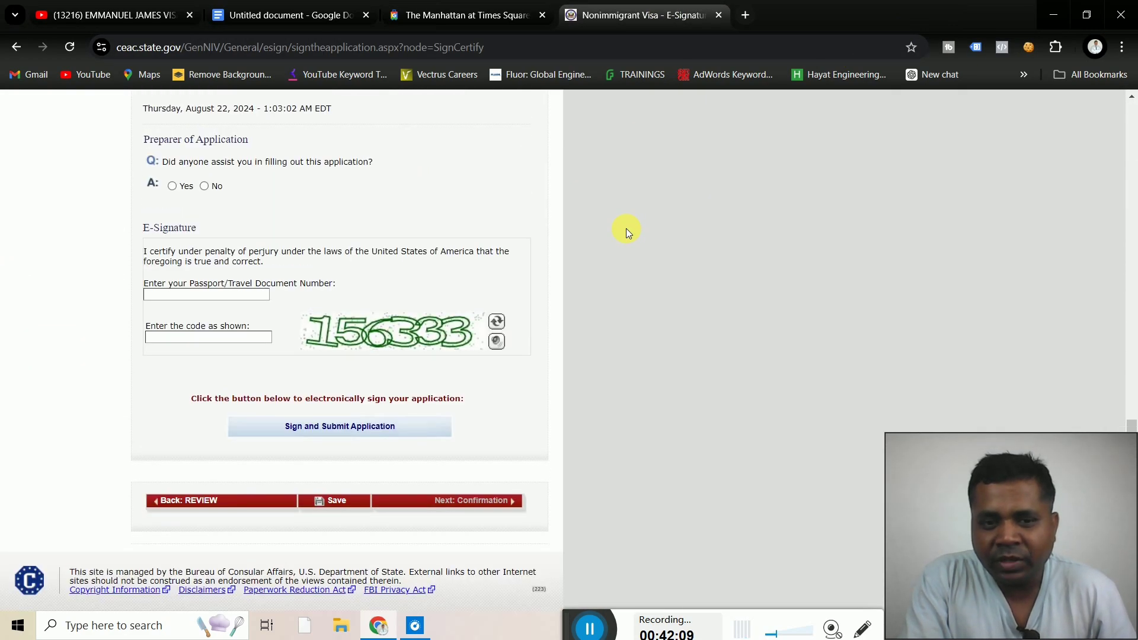
pyautogui.scroll(10, 626, 229)
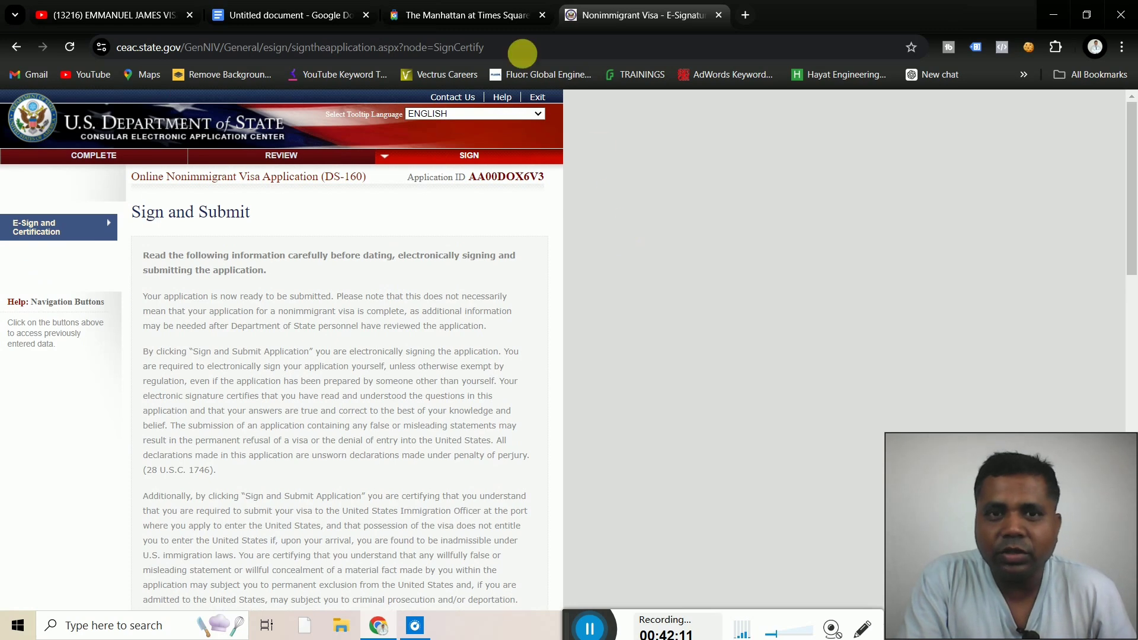
# Bring back the YouTube channel's Videos page and browse its latest uploads
pyautogui.click(130, 13)
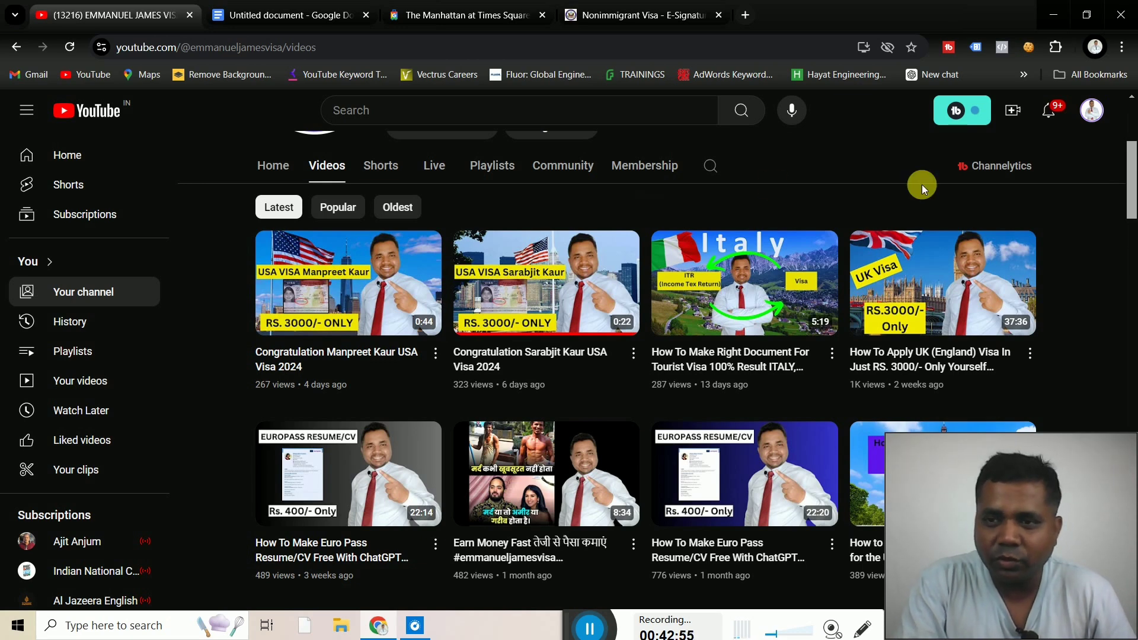
pyautogui.moveTo(1131, 210); pyautogui.dragTo(1131, 170)
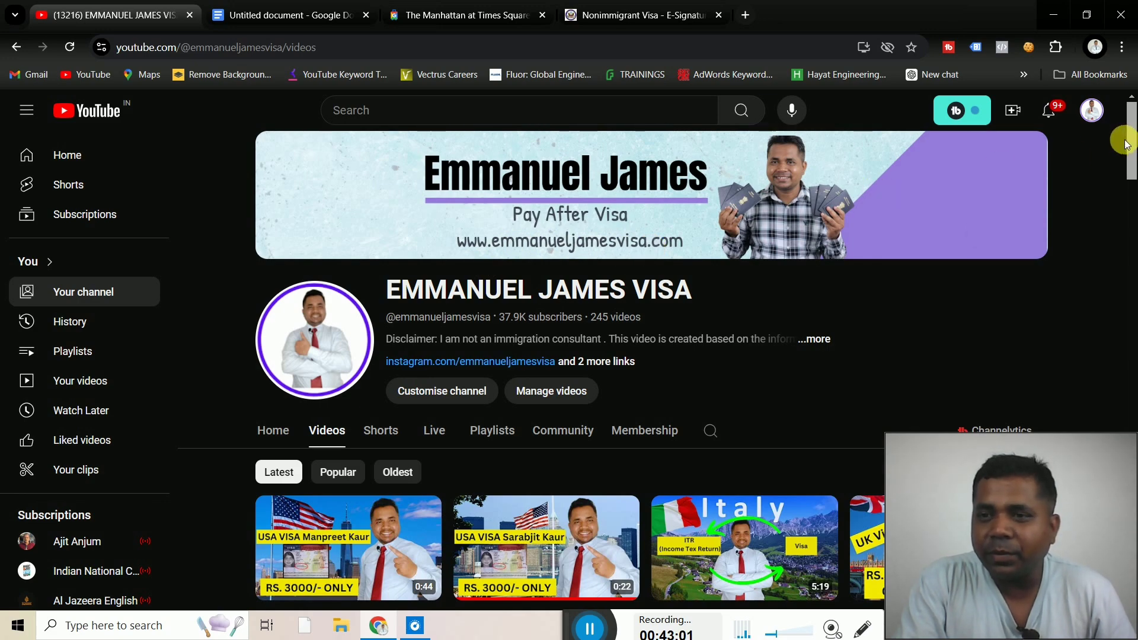
pyautogui.moveTo(1130, 145); pyautogui.dragTo(1132, 209)
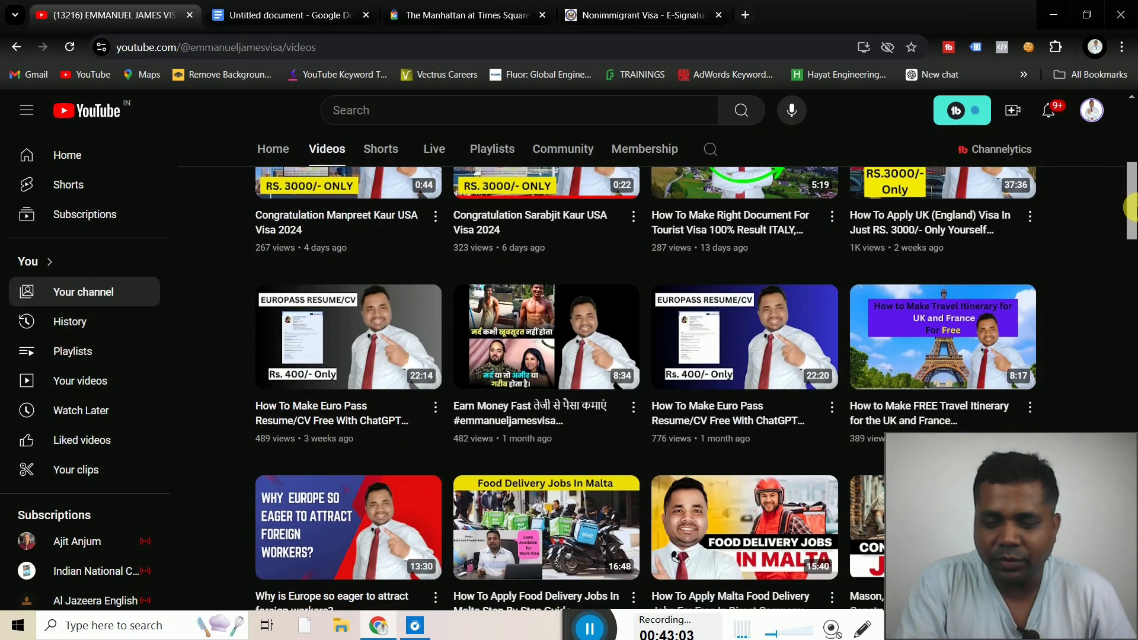